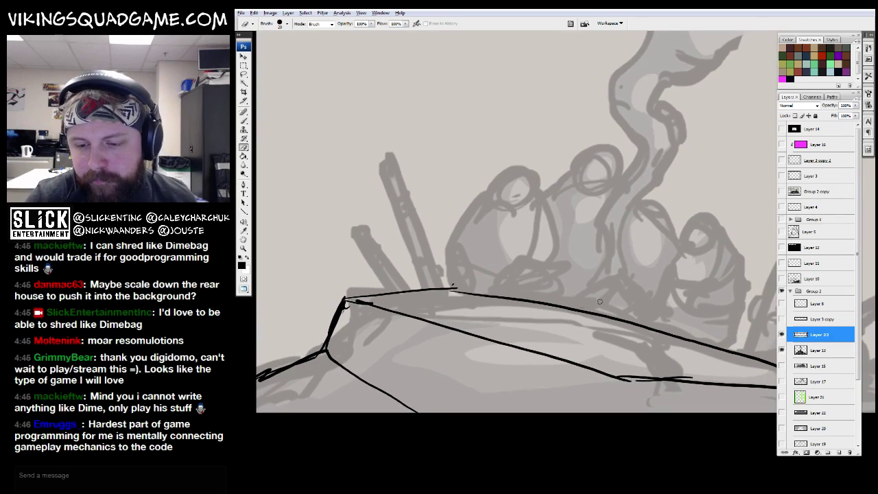
Step: Sketch the outline of a pointed stone straddling the back edge of the flat ledge
key("b")
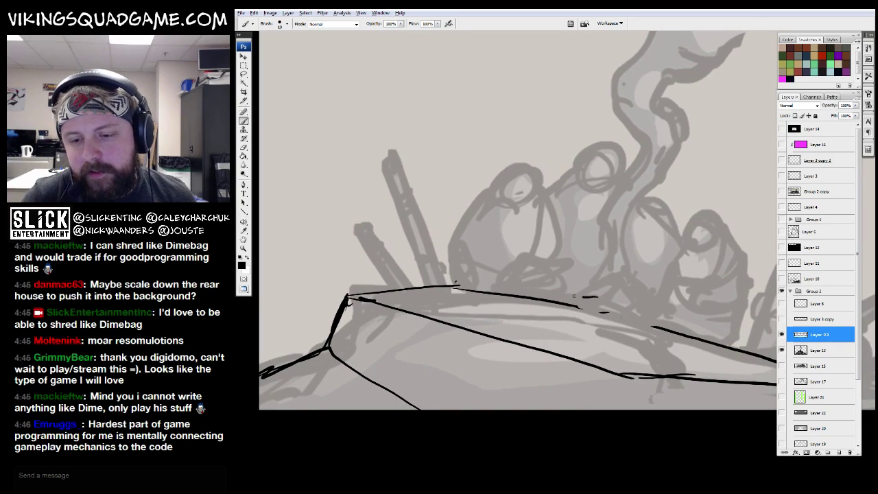
left_click_drag(578, 322, 591, 298)
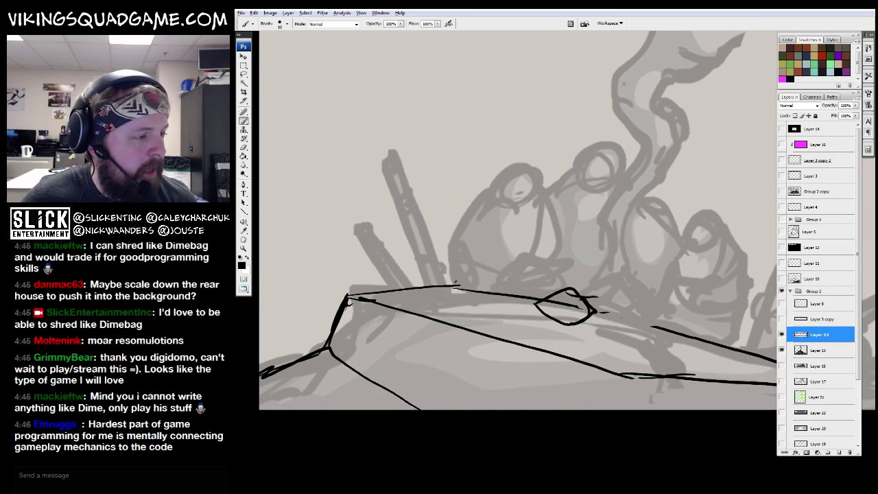
Step: Switch to the game editor and snip its campfire scene as a reference image, finishing back in Photoshop
key("alt+Tab")
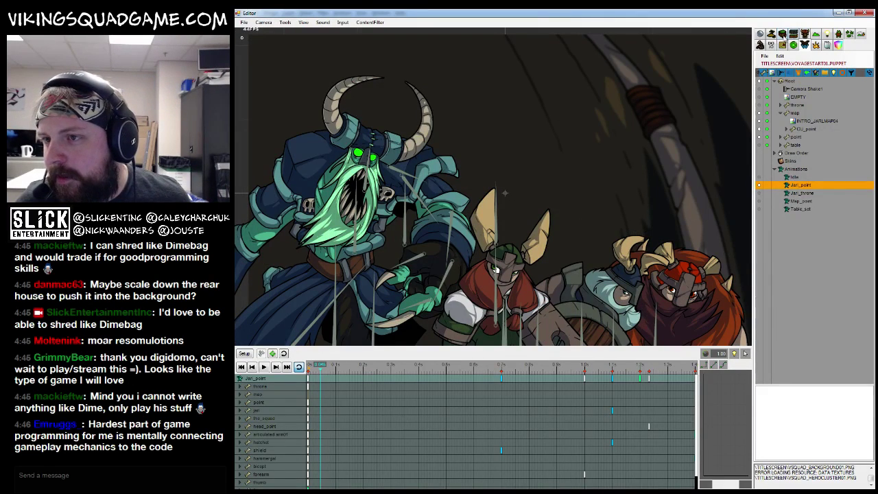
left_click(783, 35)
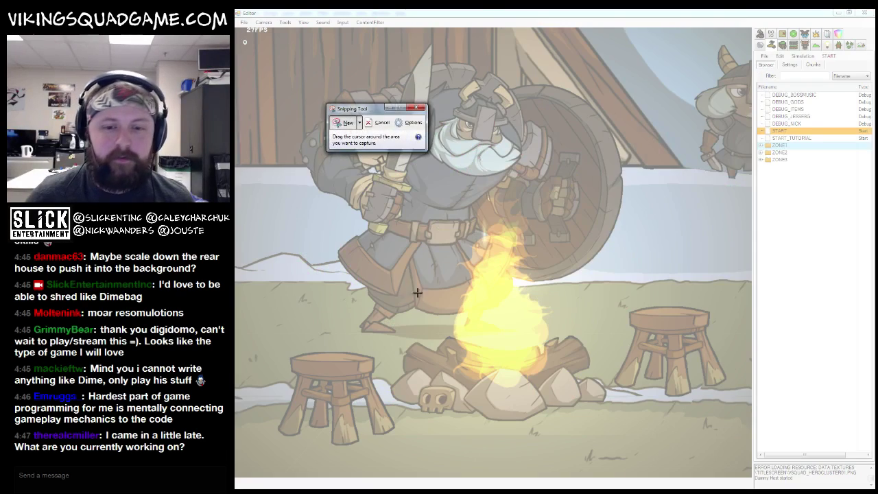
left_click_drag(406, 219, 608, 429)
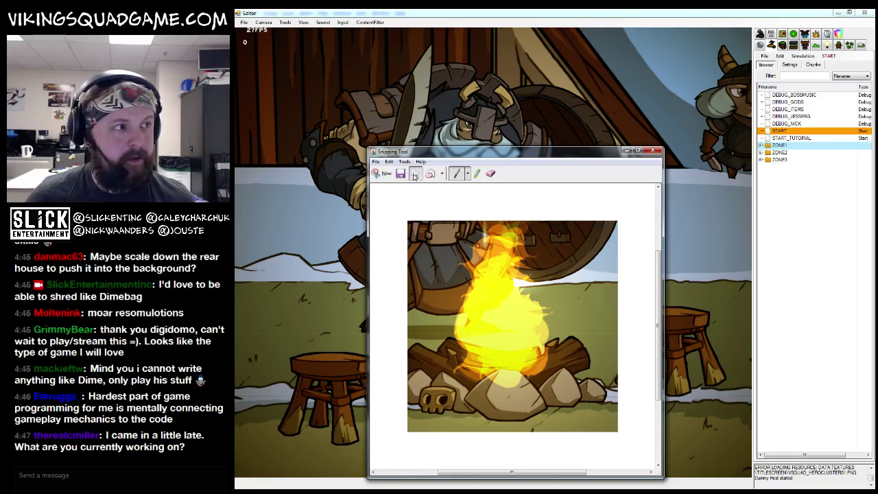
left_click(625, 150)
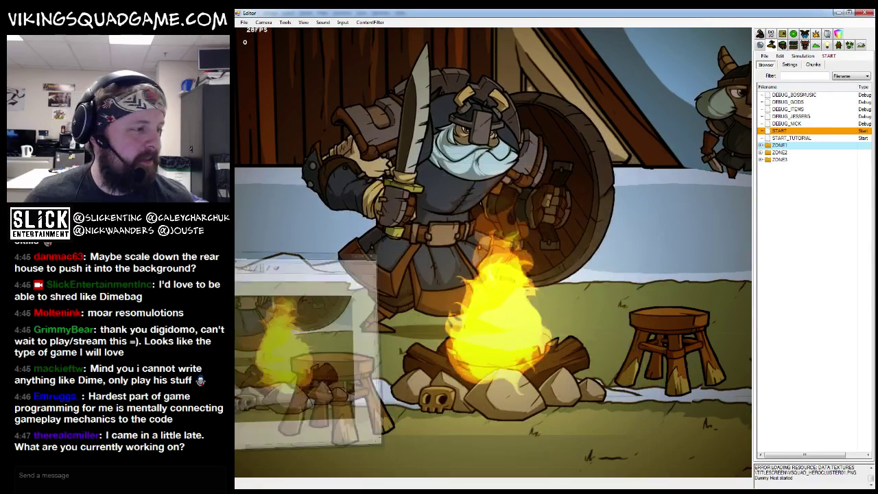
key("alt+Tab")
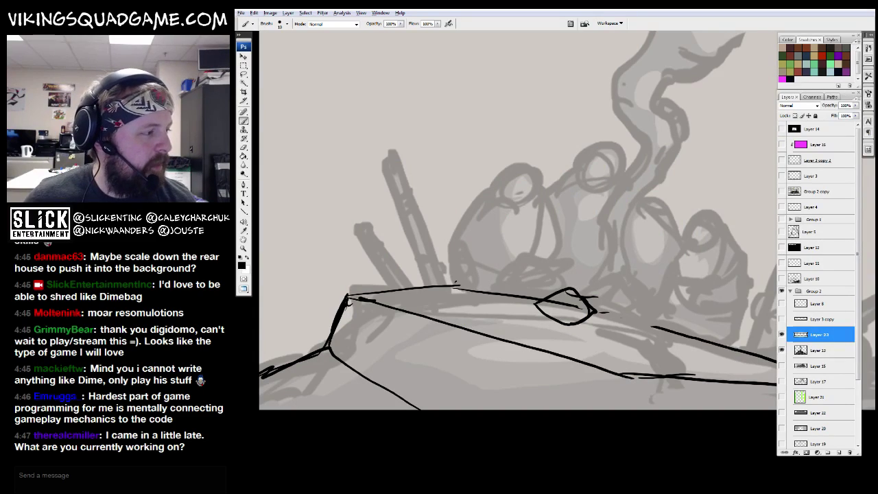
Step: Play the Jarl_point animation in the game editor, then return to the Photoshop sketch
key("alt+Tab")
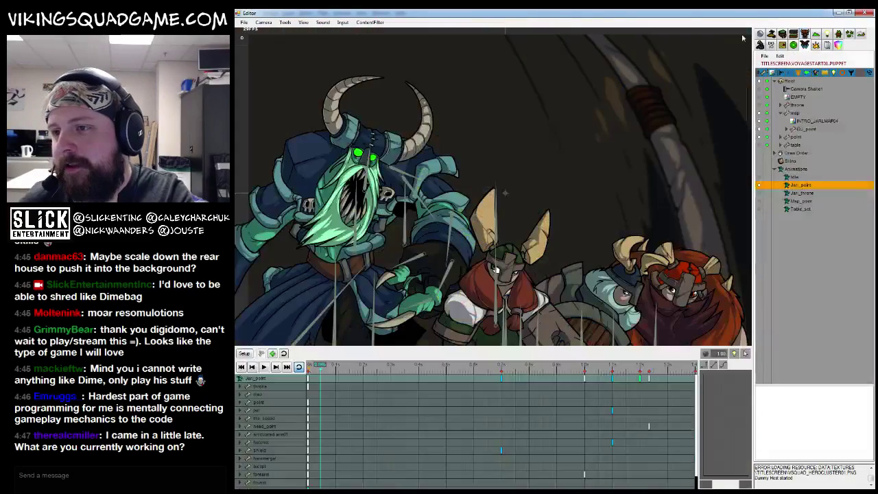
key("alt+Tab")
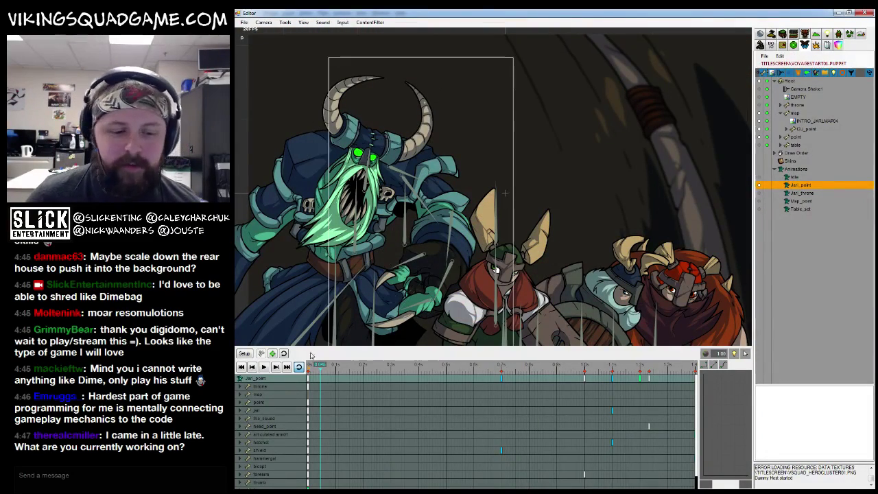
left_click(263, 367)
key("space")
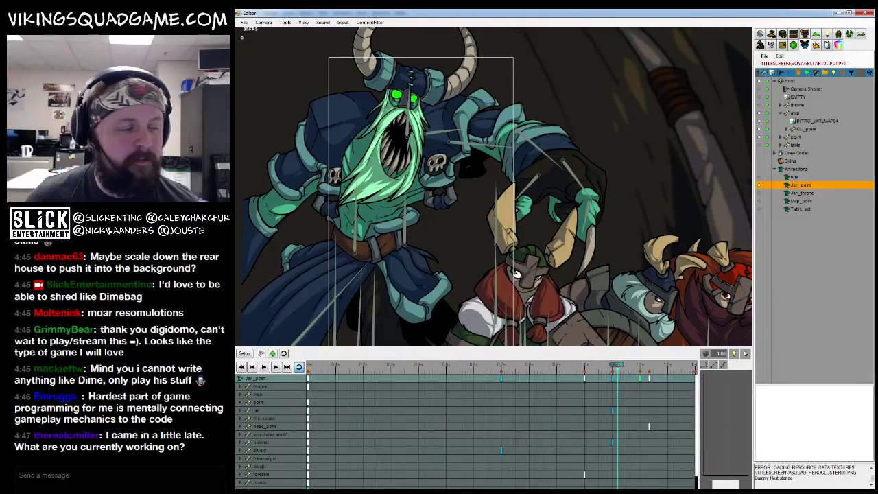
key("alt+Tab")
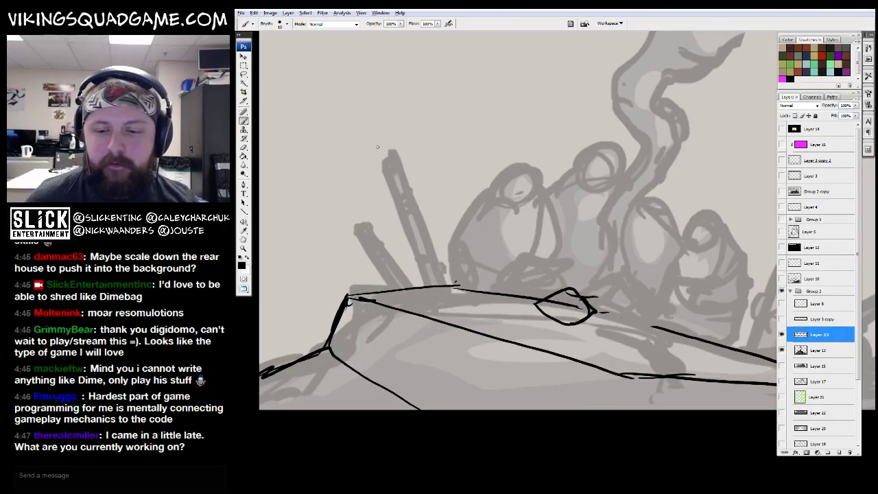
Step: Sketch a campfire heap of stones and crossed logs beside the pointed stone on the ledge's back edge
mouse_move(607, 310)
left_mouse_down()
mouse_move(551, 291)
mouse_move(583, 310)
left_mouse_up()
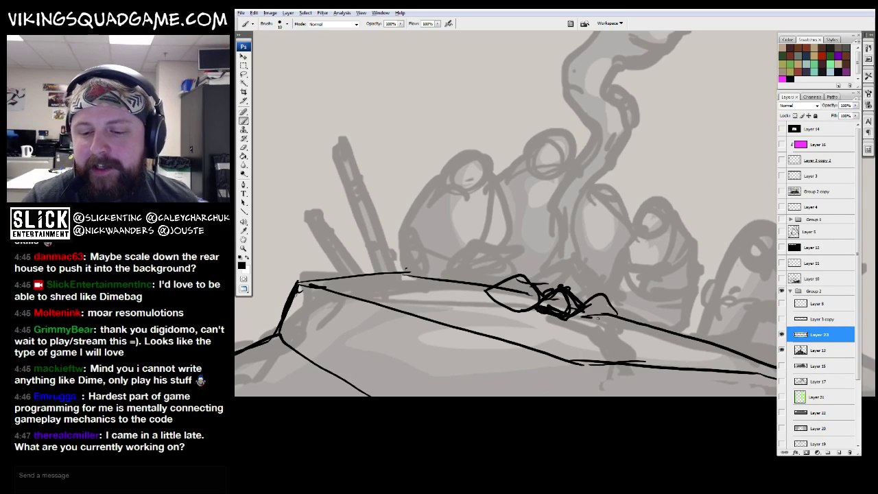
left_click_drag(564, 276, 564, 282)
left_click_drag(560, 294, 541, 269)
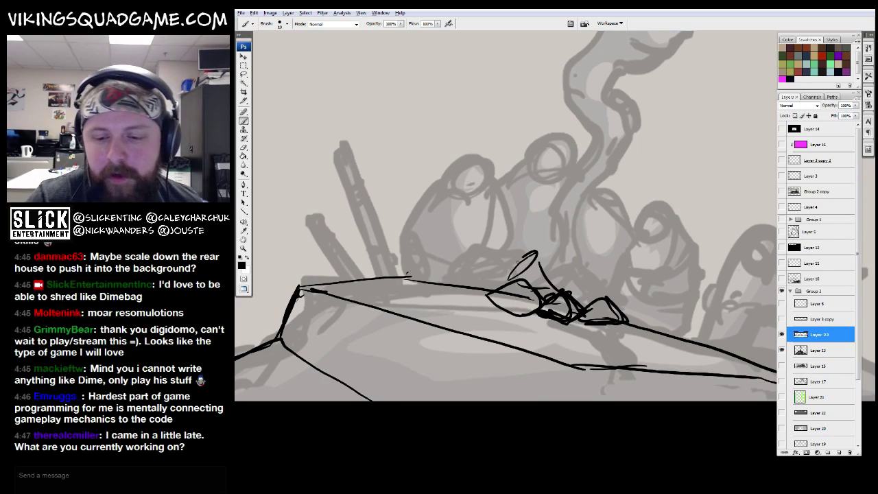
left_click_drag(581, 293, 544, 334)
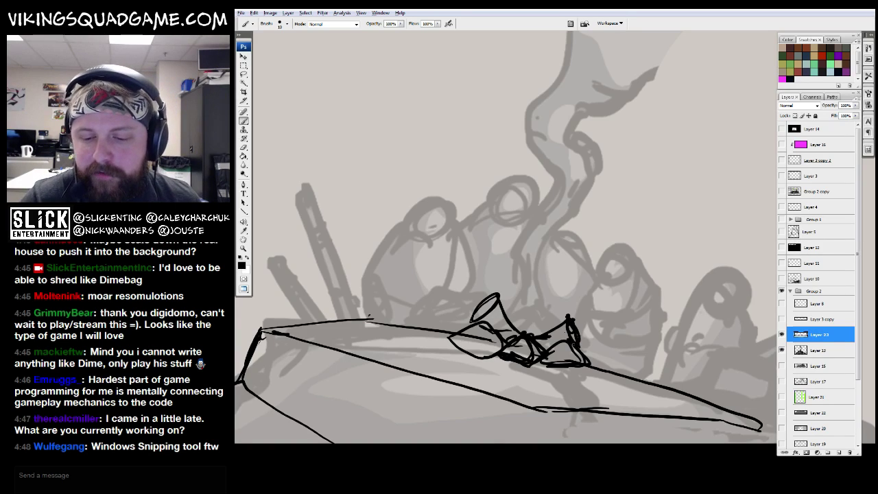
left_click_drag(541, 342, 565, 331)
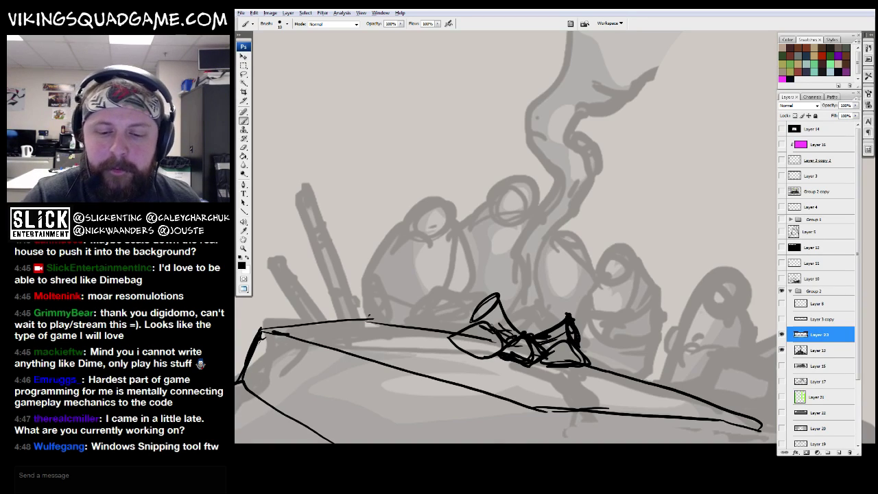
left_click_drag(487, 337, 501, 334)
Step: Clean up the campfire outlines, add a small round stone at its end and scribble dark hatching between the logs
key("e")
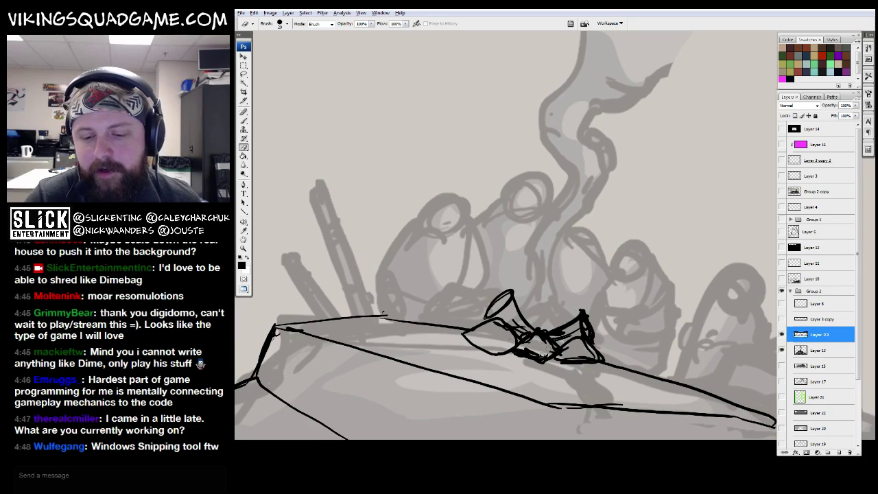
key("b")
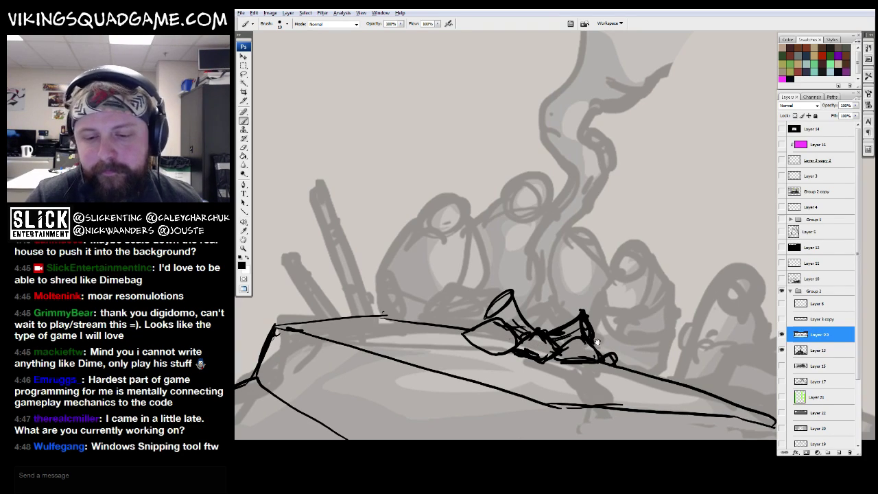
left_click_drag(594, 343, 606, 356)
left_click_drag(571, 317, 579, 335)
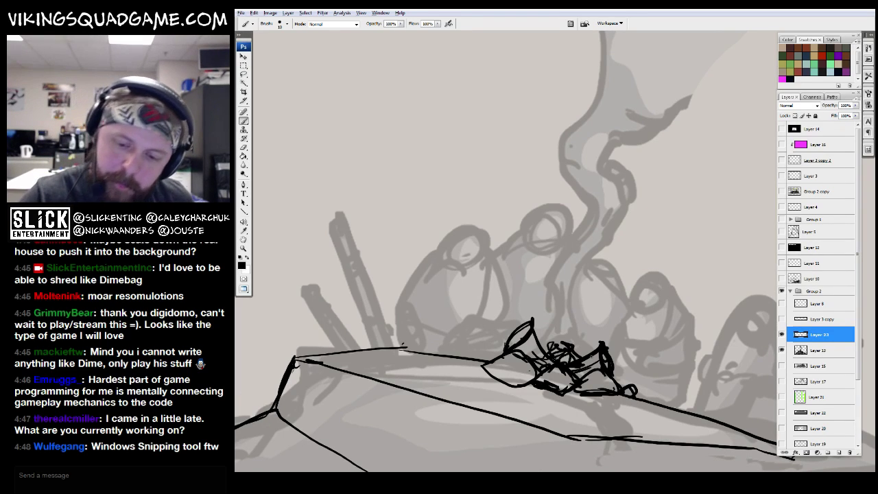
Step: Examine the campfire sketch up close and against the whole composition to judge its size and placement
key("ctrl+minus")
key("ctrl+minus")
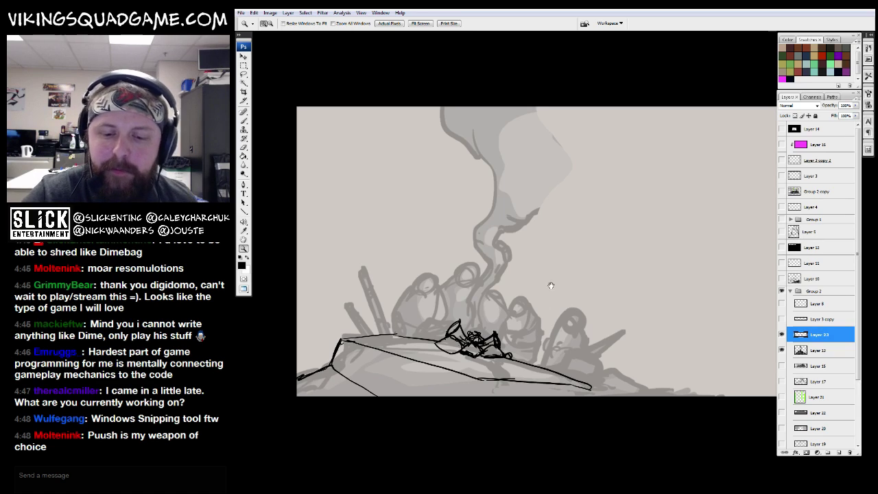
key("ctrl+plus")
key("ctrl+plus")
key("b")
scroll(662, 295, "up", 3)
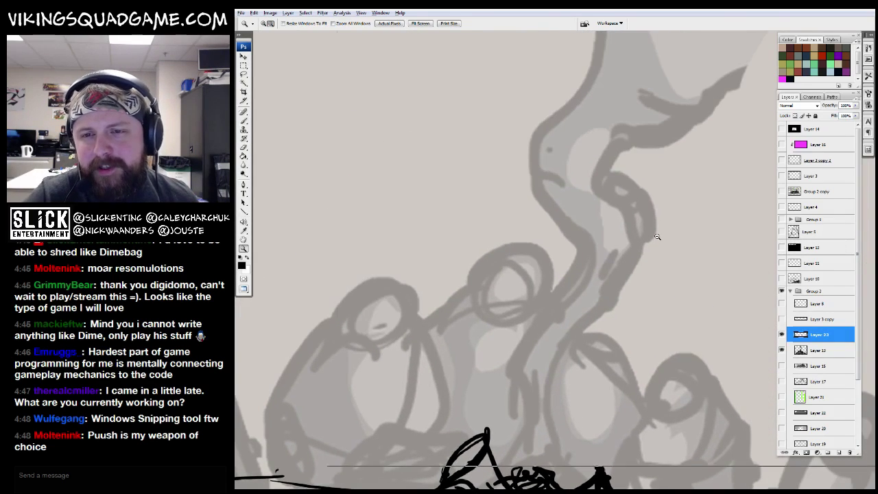
key("ctrl+minus")
key("ctrl+minus")
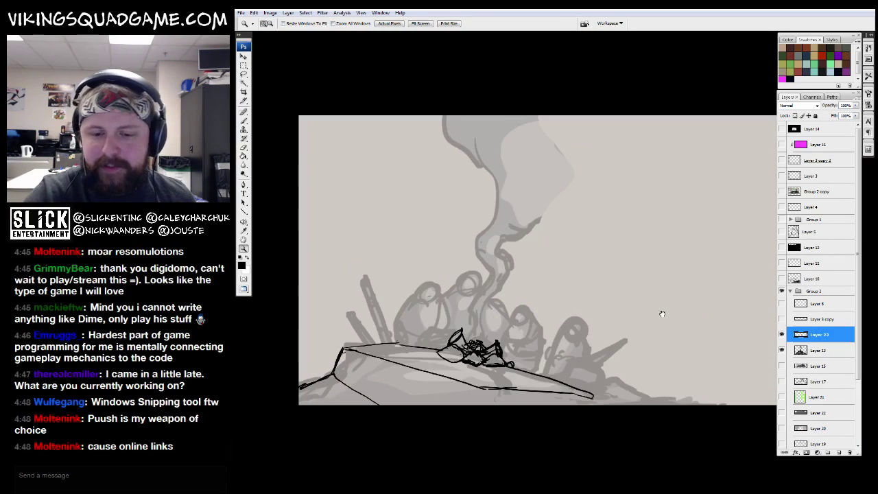
key("ctrl+plus")
key("ctrl+plus")
key("b")
scroll(521, 275, "up", 2)
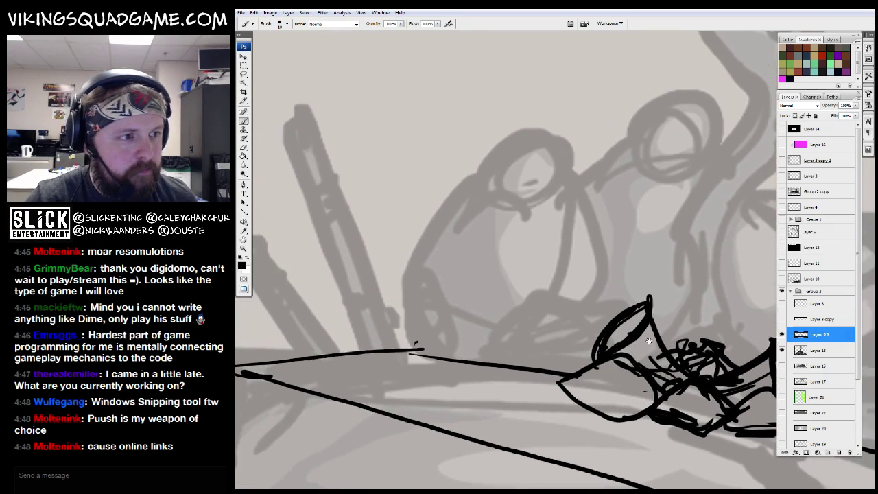
left_click_drag(652, 304, 519, 351)
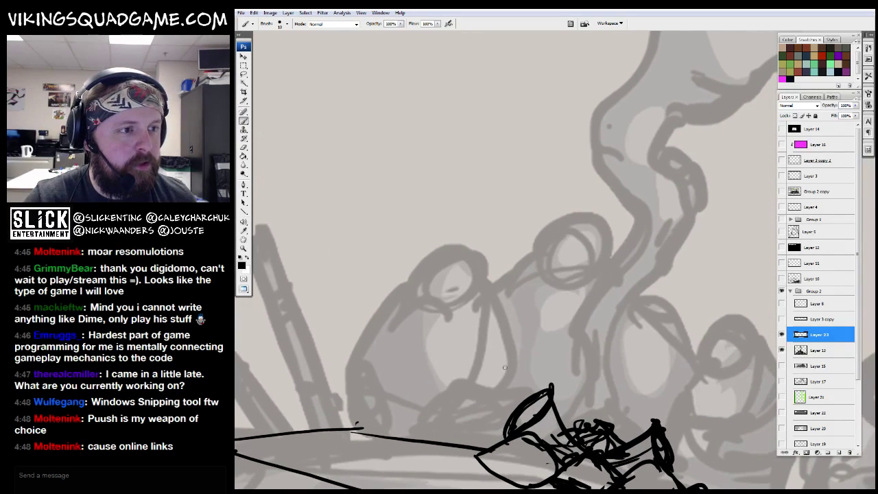
key("ctrl+minus")
key("ctrl+minus")
key("ctrl+minus")
scroll(542, 316, "up", 1)
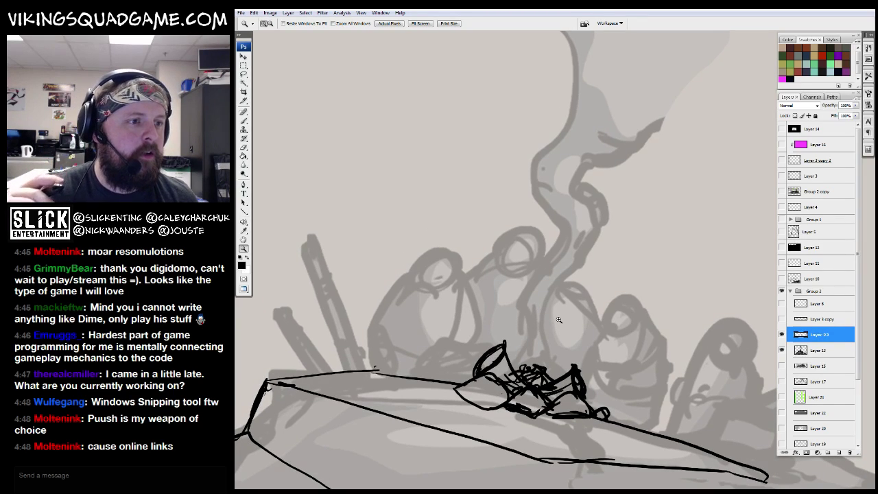
key("ctrl+minus")
key("ctrl+minus")
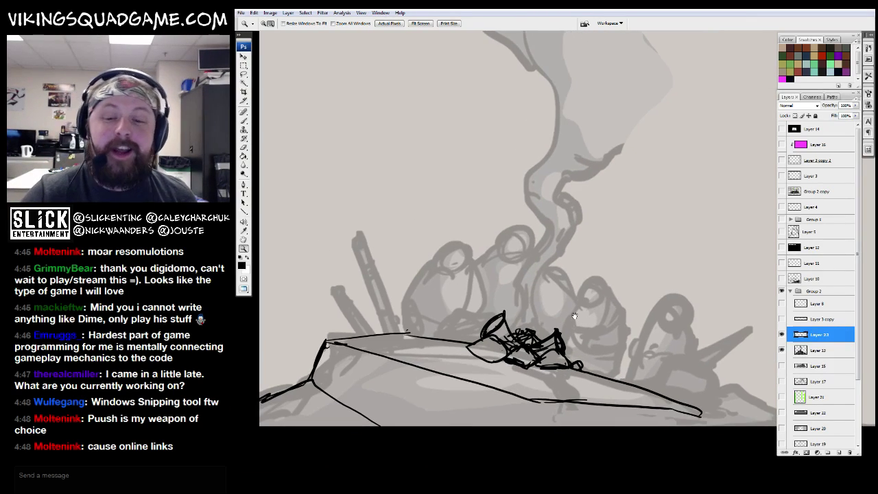
Step: Draw a leaning spear with a long thin shaft and jagged head stuck into the ledge's back edge
key("ctrl+plus")
key("ctrl+plus")
key("b")
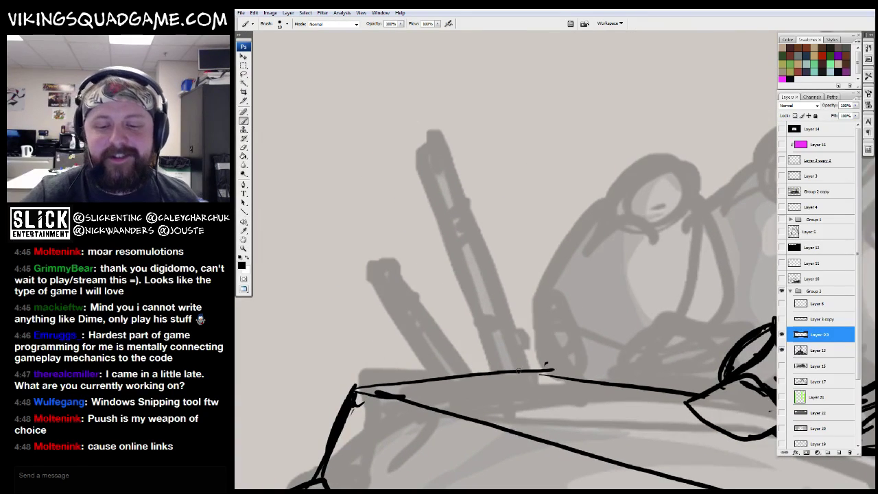
mouse_move(523, 371)
left_mouse_down()
mouse_move(446, 111)
mouse_move(416, 88)
mouse_move(516, 370)
left_mouse_up()
left_click_drag(453, 173, 509, 371)
key("e")
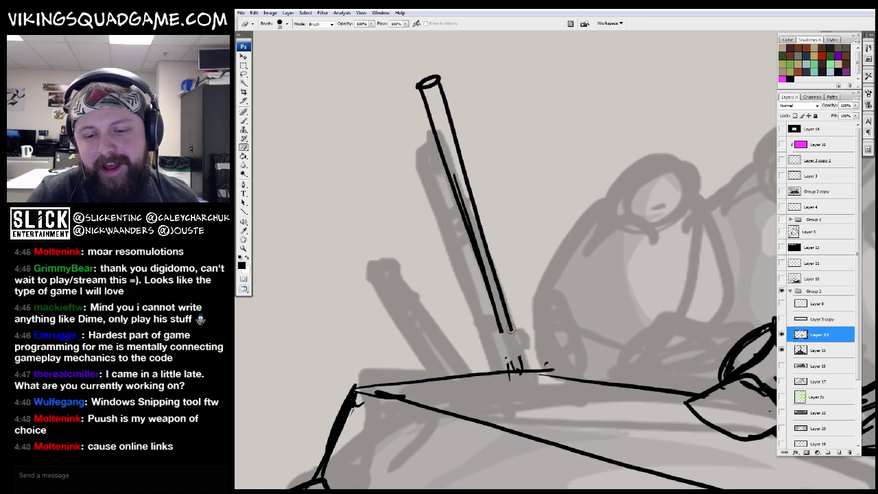
key("b")
mouse_move(495, 327)
left_mouse_down()
mouse_move(504, 340)
mouse_move(508, 314)
mouse_move(511, 378)
mouse_move(526, 325)
left_mouse_up()
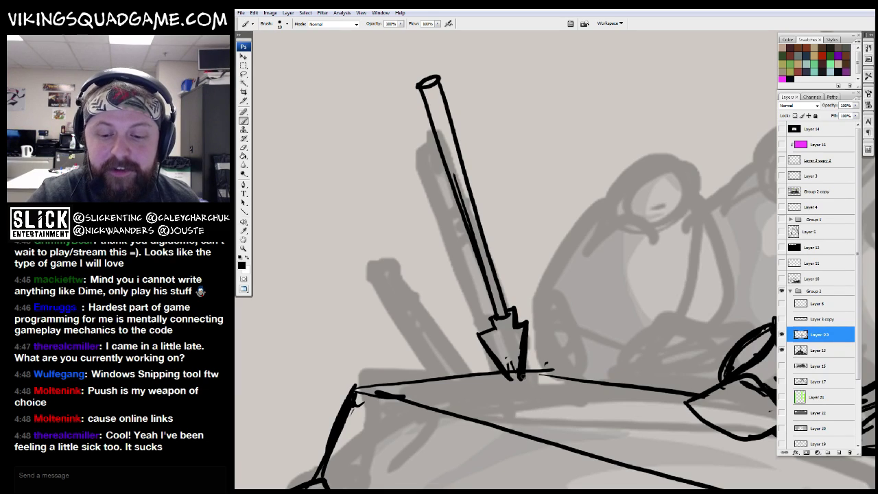
Step: Add a thick cylindrical cap and wrapped binding to the upper end of the spear shaft
key("z")
left_click(546, 305, "alt")
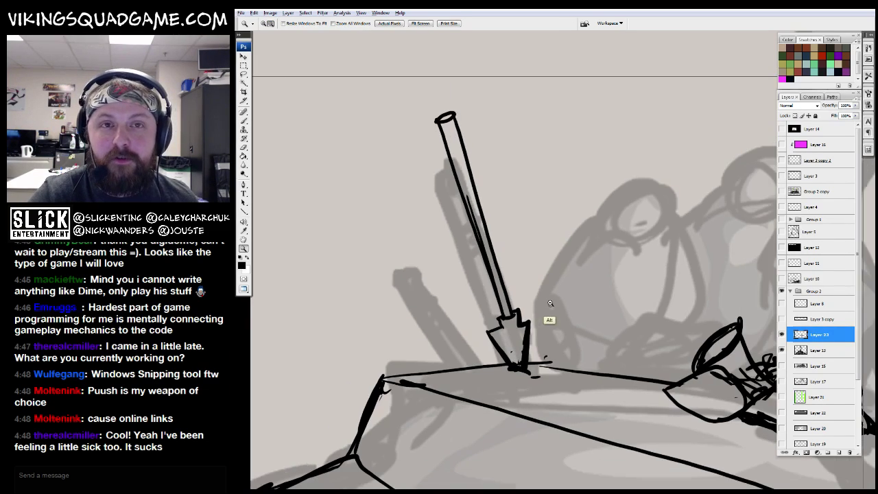
left_click(545, 305, "alt")
scroll(598, 338, "up", 3)
left_click(599, 338)
key("b")
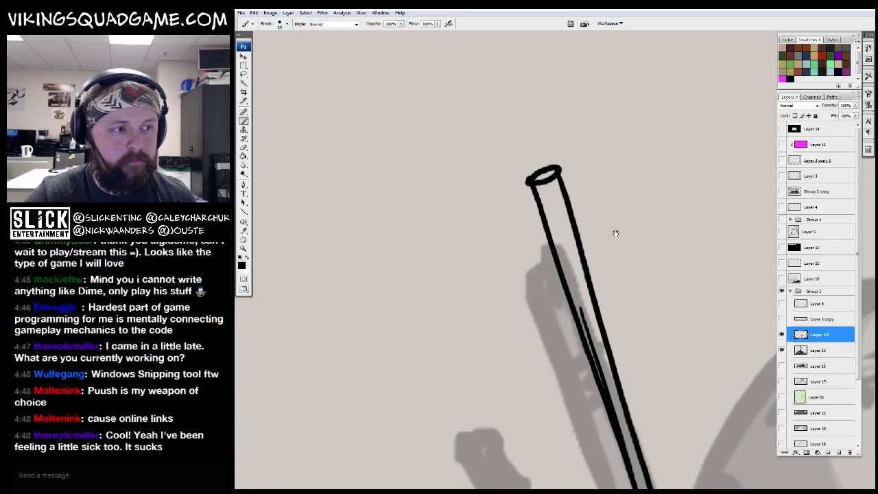
mouse_move(576, 233)
left_mouse_down()
mouse_move(559, 162)
mouse_move(528, 236)
left_mouse_up()
left_click_drag(549, 184, 527, 238)
mouse_move(544, 238)
left_mouse_down()
mouse_move(525, 186)
mouse_move(548, 233)
mouse_move(532, 237)
left_mouse_up()
key("e")
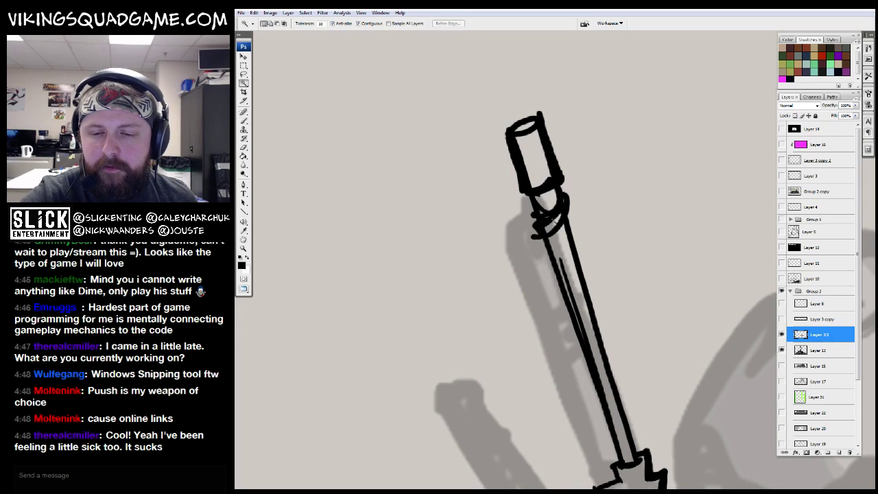
left_click_drag(563, 212, 548, 219)
Step: Draw a small skull with dark eye sockets and teeth resting on the ledge beside the spear head
key("z")
key("ctrl+minus")
key("ctrl+minus")
key("ctrl+minus")
key("ctrl+minus")
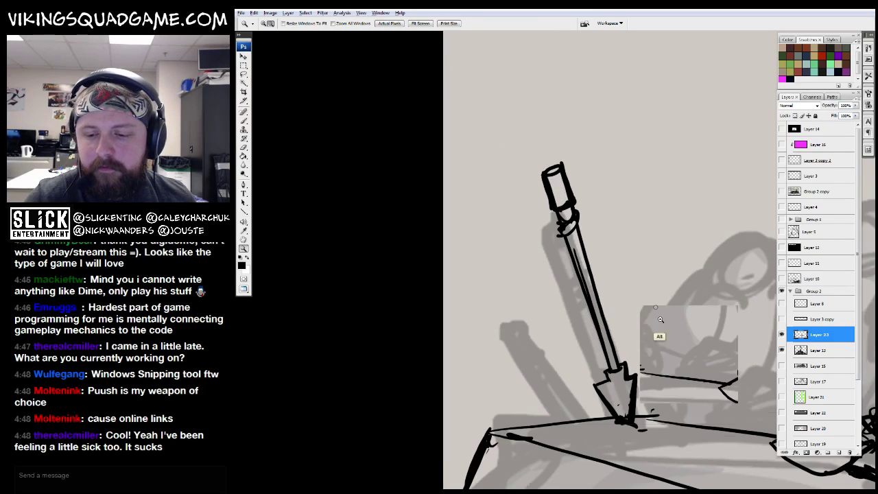
left_click_drag(615, 153, 559, 186)
key("e")
mouse_move(539, 302)
left_mouse_down()
mouse_move(608, 285)
mouse_move(562, 263)
mouse_move(546, 274)
left_mouse_up()
key("b")
left_click_drag(541, 290, 578, 311)
mouse_move(571, 276)
left_mouse_down()
mouse_move(569, 284)
mouse_move(549, 279)
left_mouse_up()
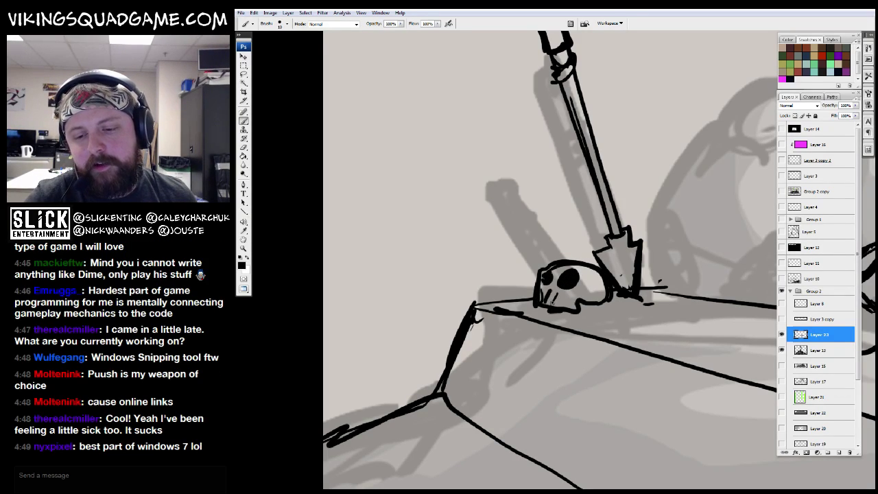
Step: Draw the outline of a tilted open barrel behind the skull at the ledge's corner
left_click_drag(613, 259, 674, 328)
left_click_drag(595, 251, 624, 321)
mouse_move(590, 240)
left_mouse_down()
mouse_move(500, 281)
mouse_move(538, 377)
left_mouse_up()
left_click_drag(589, 239, 594, 274)
left_click_drag(575, 328, 567, 344)
left_click_drag(587, 237, 625, 329)
left_click_drag(503, 278, 583, 244)
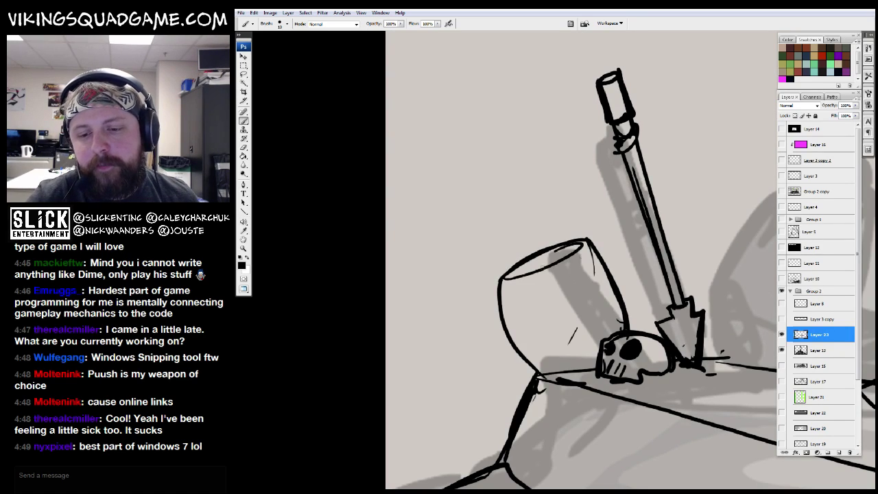
Step: Draw curved hoops around the tilted barrel's body
left_click_drag(499, 310, 605, 269)
left_click_drag(604, 262, 618, 281)
left_click_drag(510, 330, 611, 285)
left_click_drag(525, 356, 620, 316)
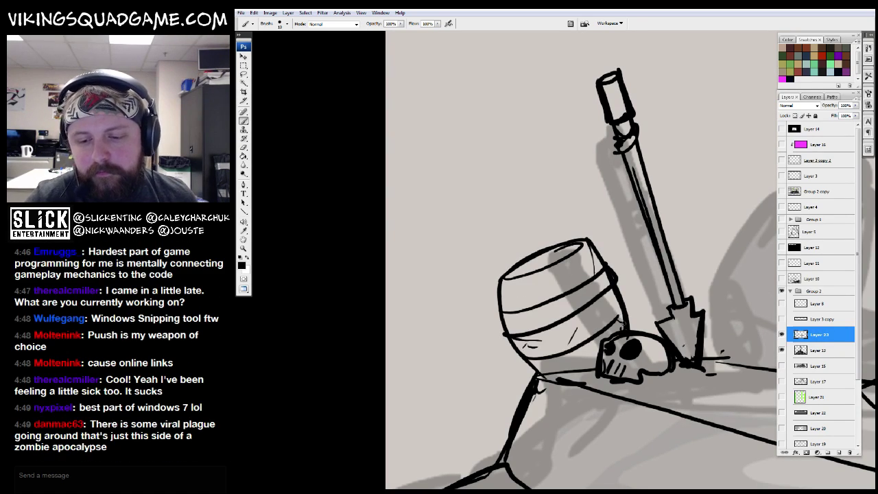
Step: Extend the barrel's side down to the ledge and outline a small rounded form behind the skull
left_click_drag(539, 370, 599, 350)
left_click_drag(597, 316, 562, 302)
key("ctrl+minus")
key("ctrl+minus")
key("ctrl+minus")
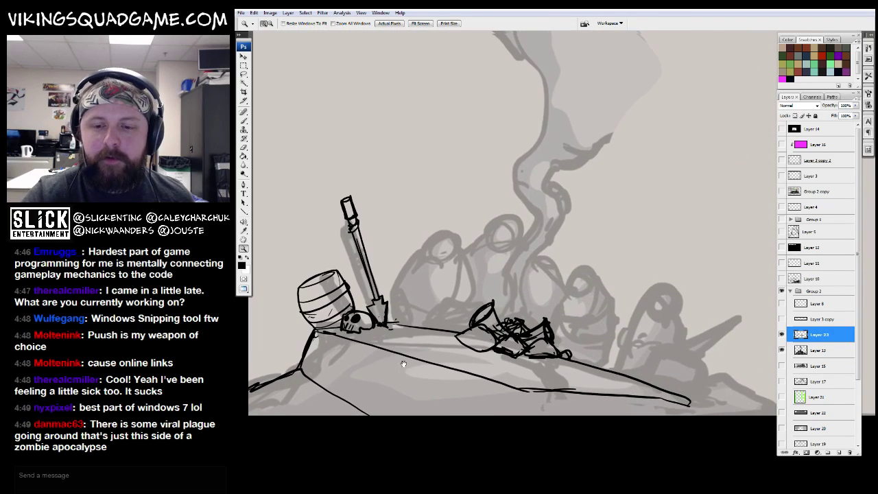
left_click_drag(403, 363, 404, 389)
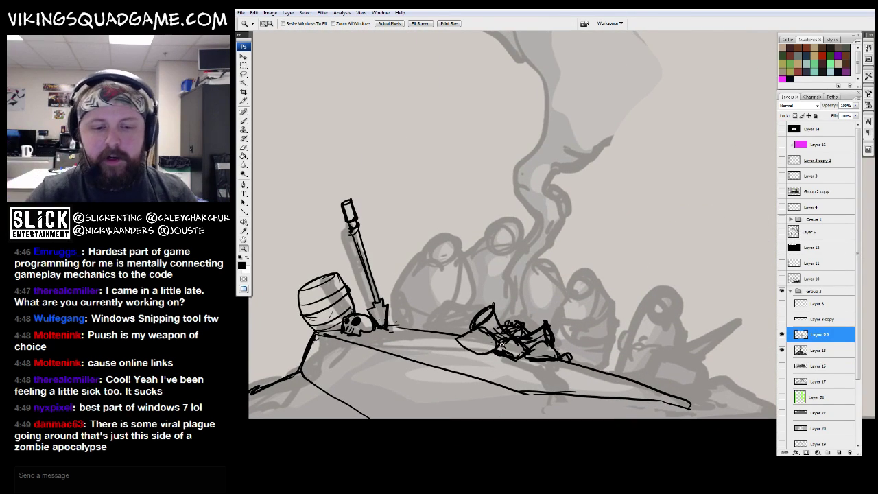
key("ctrl+plus")
key("ctrl+plus")
key("b")
scroll(607, 368, "right", 1)
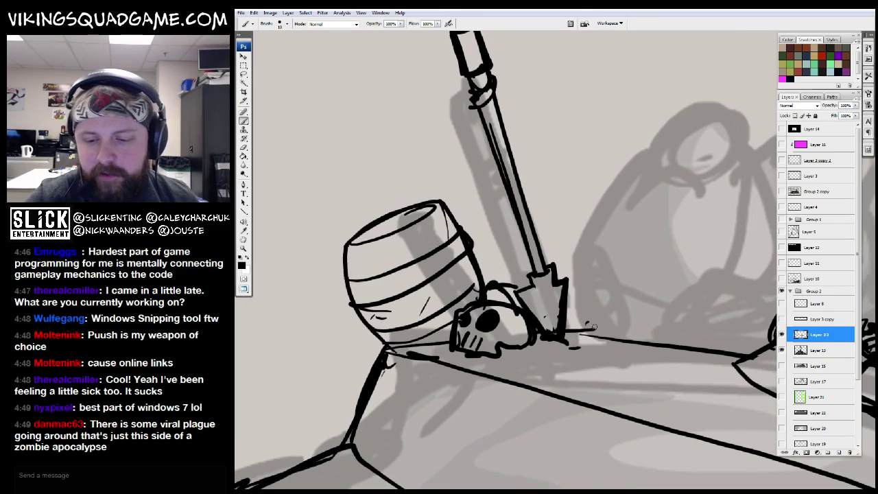
Step: Sketch fold strokes beside the spear head and erase parts of the ledge's upper and front edge lines
scroll(607, 369, "down", 1)
left_click_drag(548, 276, 655, 300)
key("e")
left_click_drag(486, 338, 506, 341)
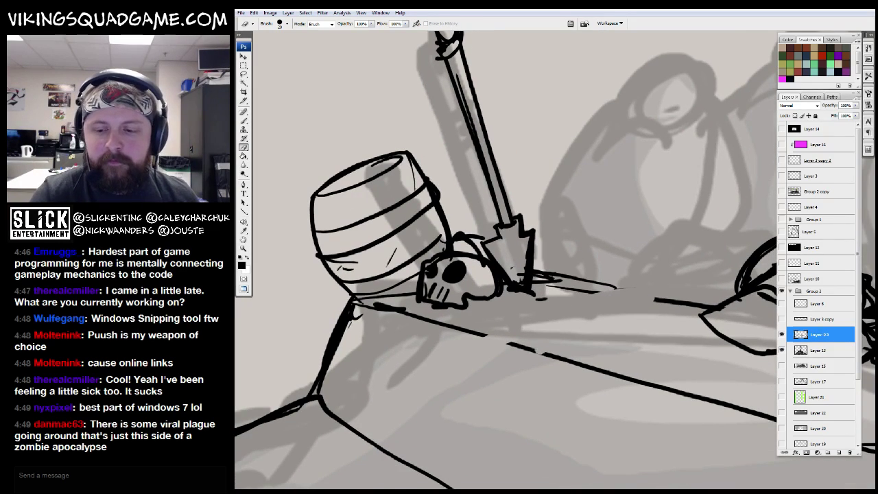
Step: Draw an animal hide draped over the ledge's front edge, with a clawed paw hanging down
key("b")
mouse_move(623, 288)
left_mouse_down()
mouse_move(456, 334)
mouse_move(462, 405)
mouse_move(508, 439)
mouse_move(549, 442)
mouse_move(570, 347)
mouse_move(703, 280)
mouse_move(647, 275)
left_mouse_up()
scroll(456, 334, "left", 1)
scroll(456, 334, "down", 1)
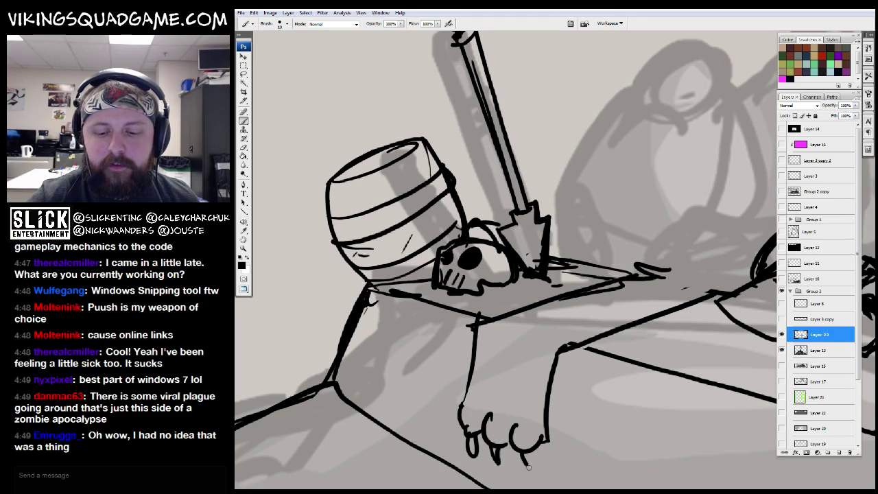
scroll(523, 397, "down", 1)
key("z")
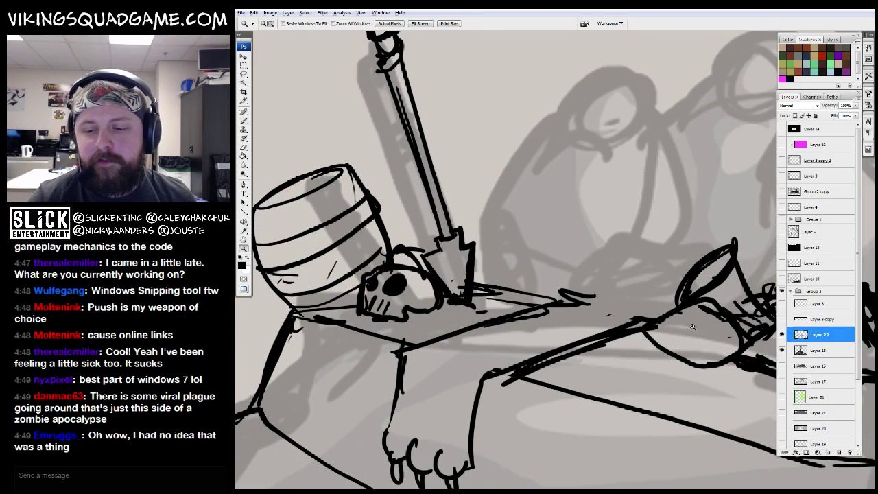
Step: Turn the ledge's right tip downward and draw a rocky slope outline continuing beyond it
left_click(617, 356, "alt")
left_click(689, 332, "alt")
left_click(690, 333, "alt")
key("b")
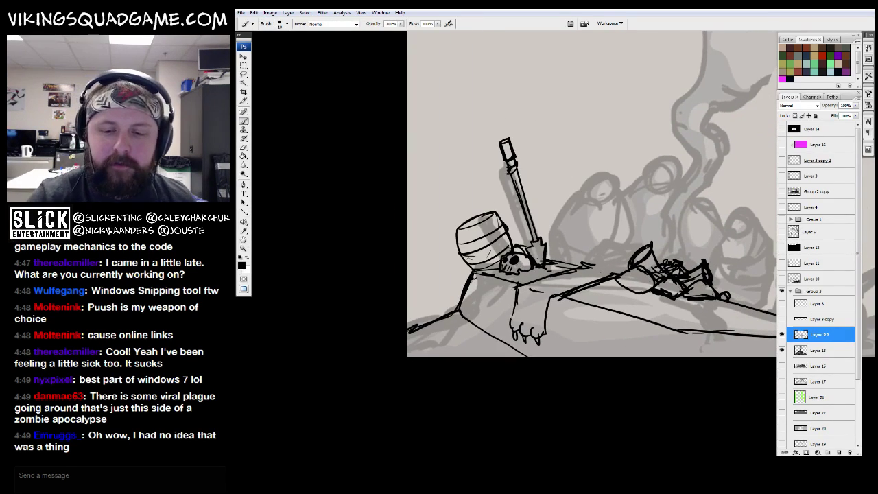
left_click_drag(686, 329, 620, 330)
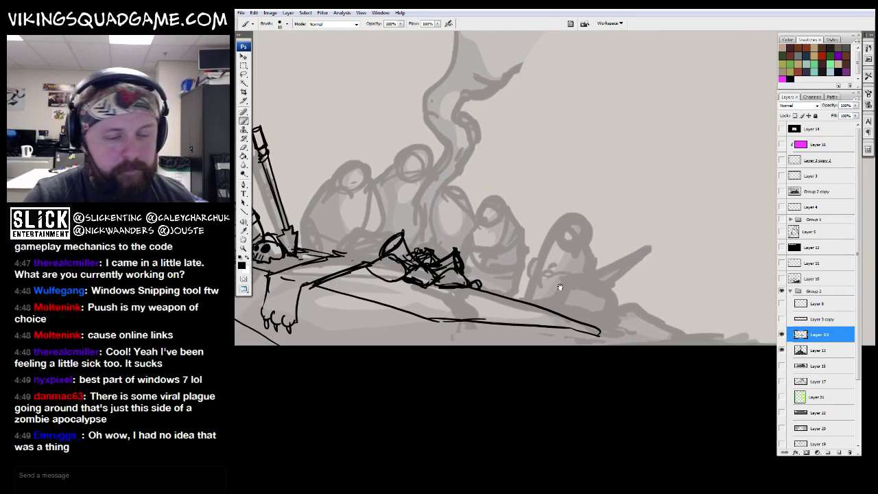
key("z")
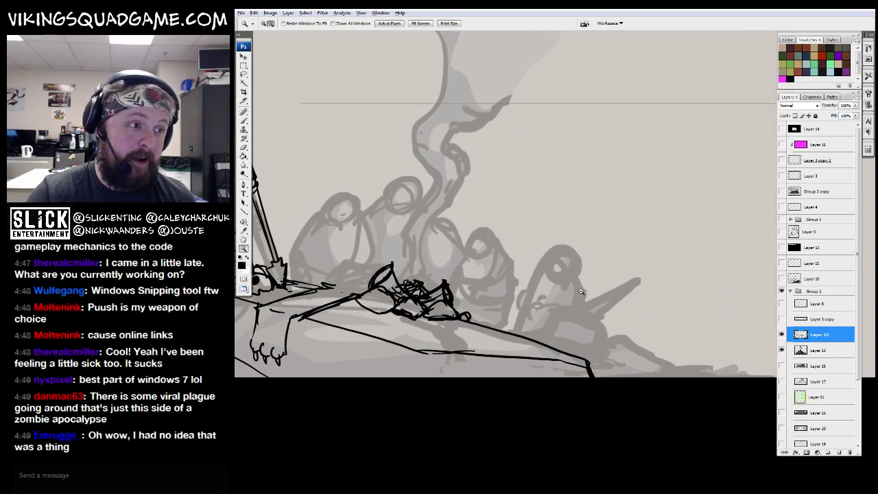
left_click(581, 292, "alt")
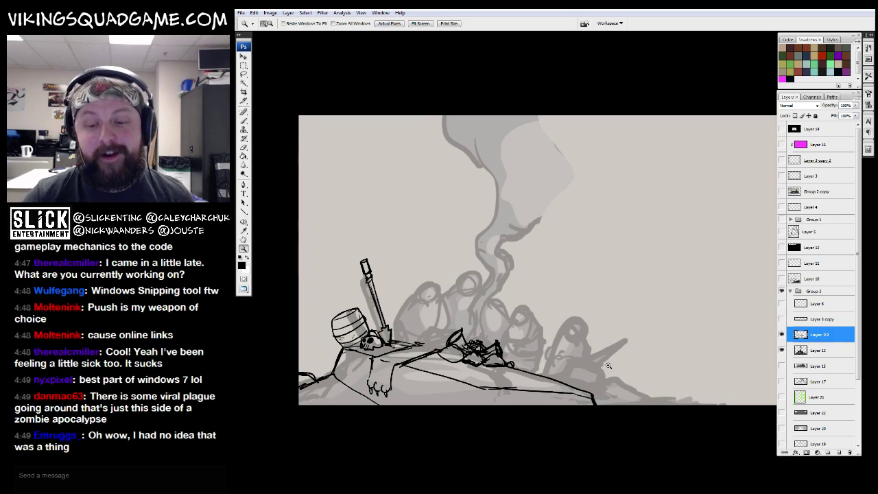
key("b")
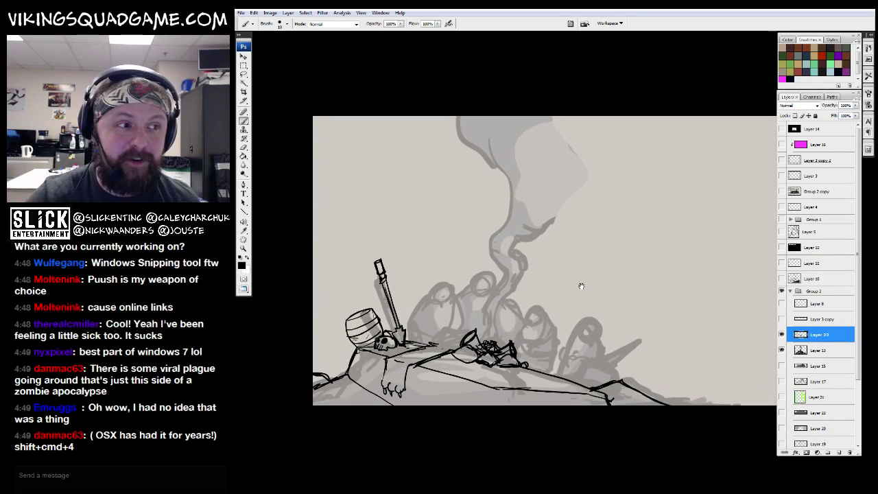
Step: Draw a wider collar section on the spear shaft just below the wrapped binding
key("z")
left_click(587, 296)
left_click(588, 296, "alt")
left_click(564, 317)
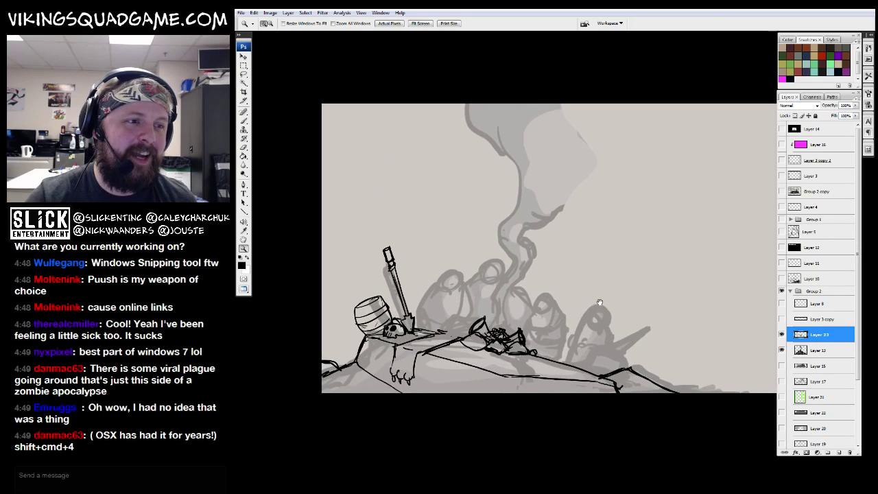
left_click(607, 322, "alt")
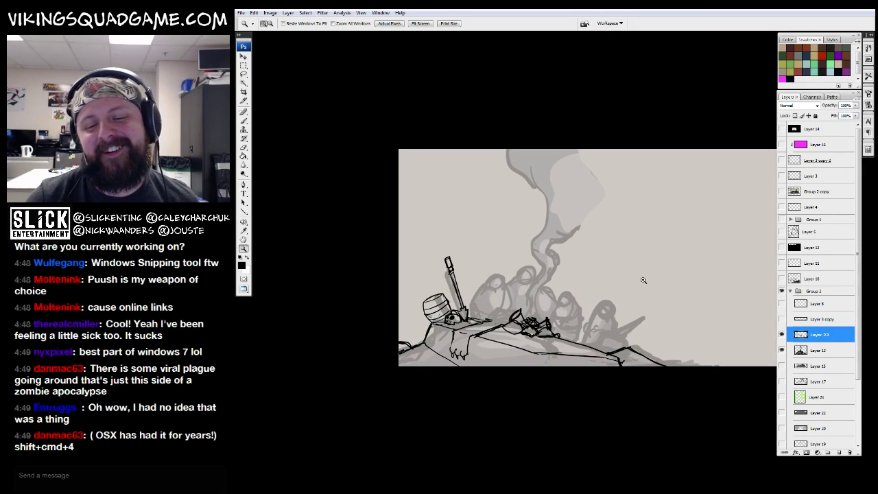
left_click_drag(538, 254, 401, 347)
key("b")
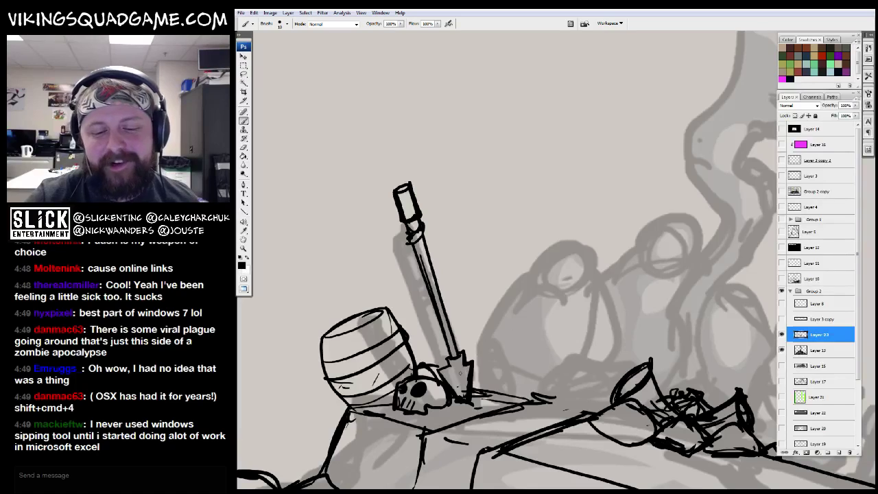
left_click_drag(420, 255, 431, 266)
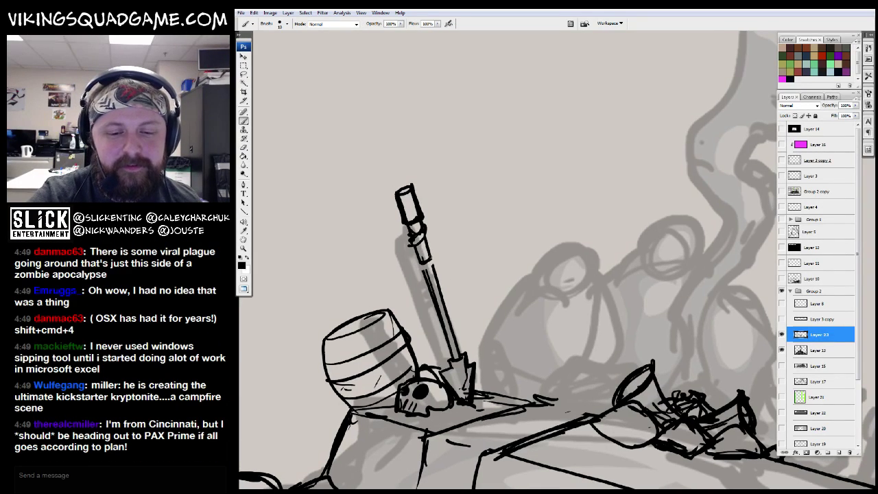
Step: Draw the hide's back edge as a thick curved line running from the spear toward the campfire
key("z")
left_click(535, 316, "alt")
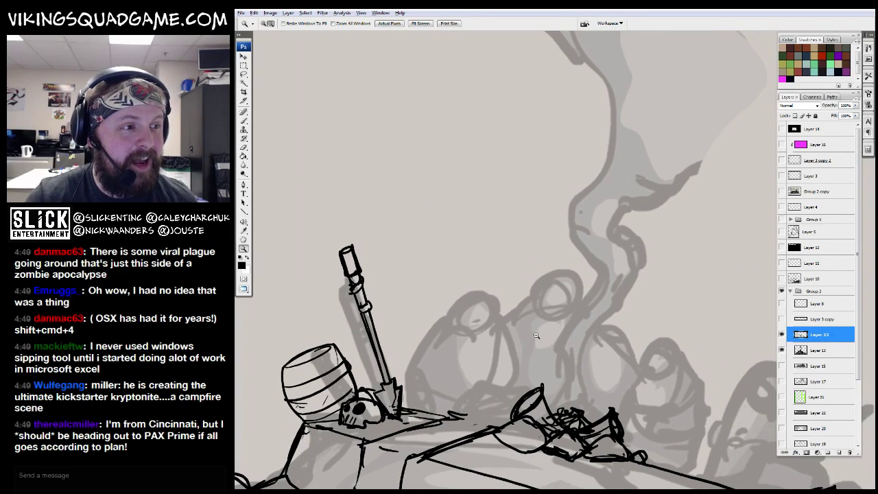
left_click_drag(599, 323, 540, 352)
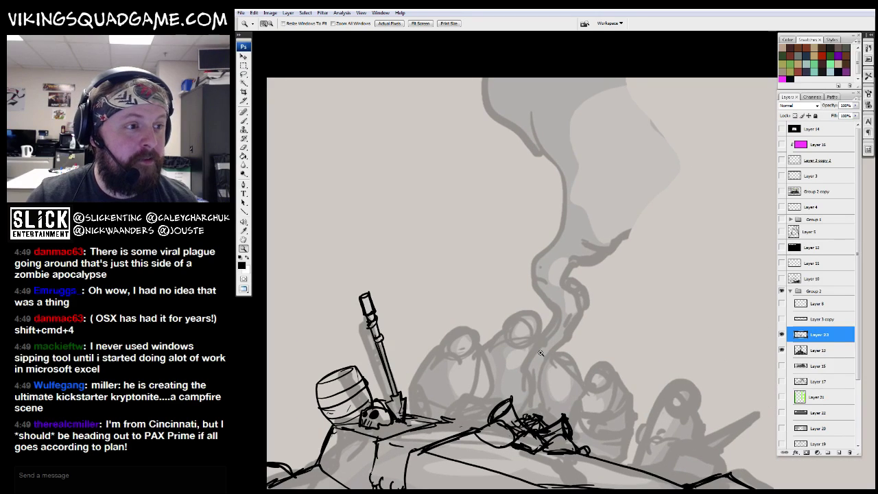
left_click(518, 336)
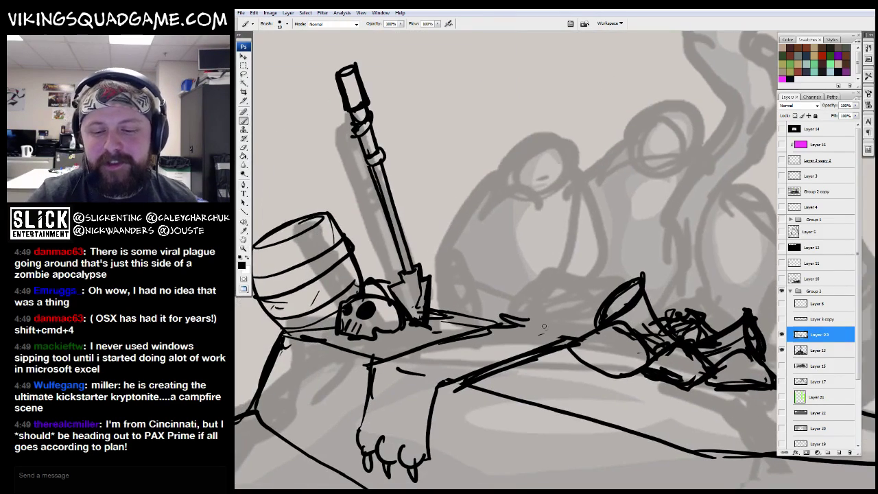
key("b")
left_click_drag(577, 332, 519, 316)
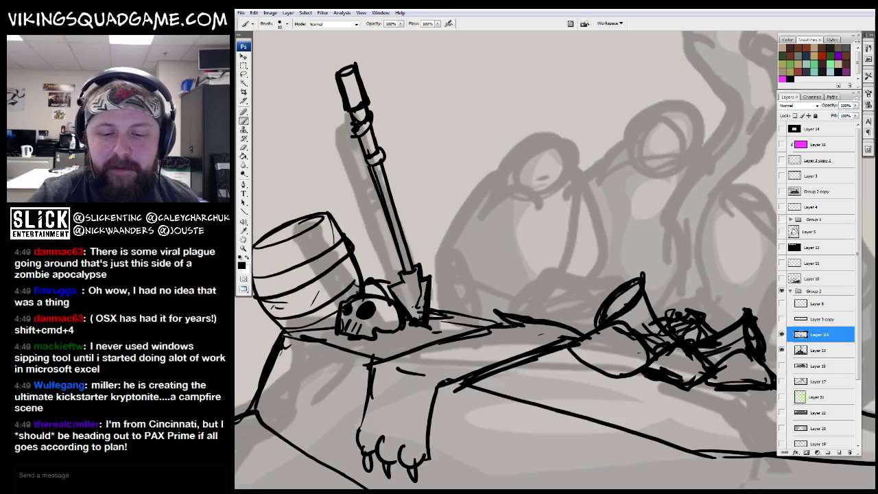
Step: Outline a rounded boulder below the ledge's left corner and reinforce its sloping edges
left_click_drag(390, 364, 446, 311)
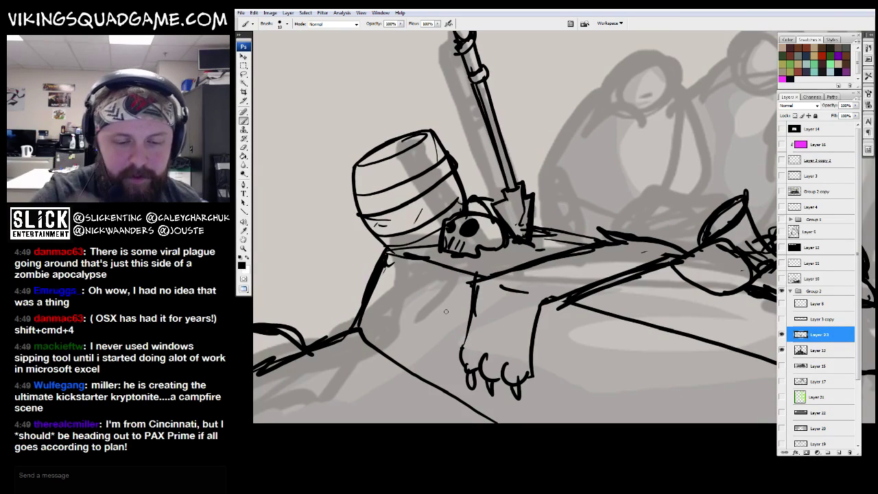
left_click_drag(405, 368, 291, 414)
left_click_drag(439, 384, 277, 423)
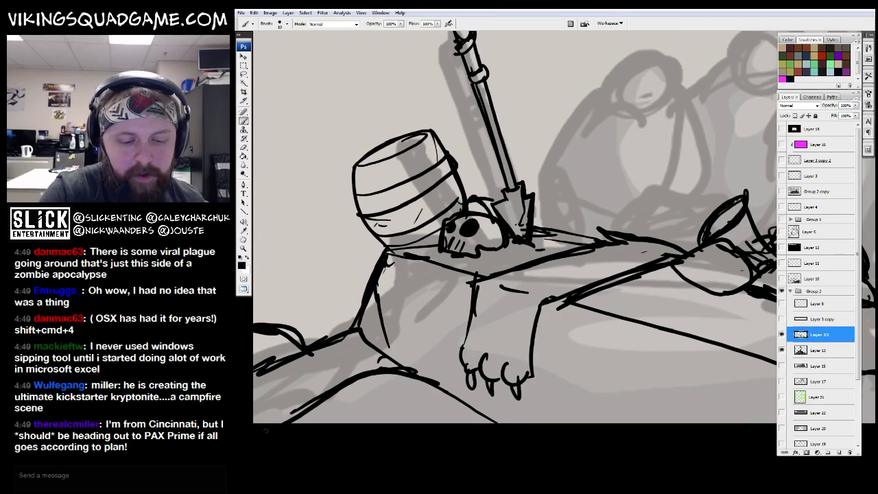
left_click_drag(408, 375, 490, 423)
left_click_drag(388, 370, 461, 408)
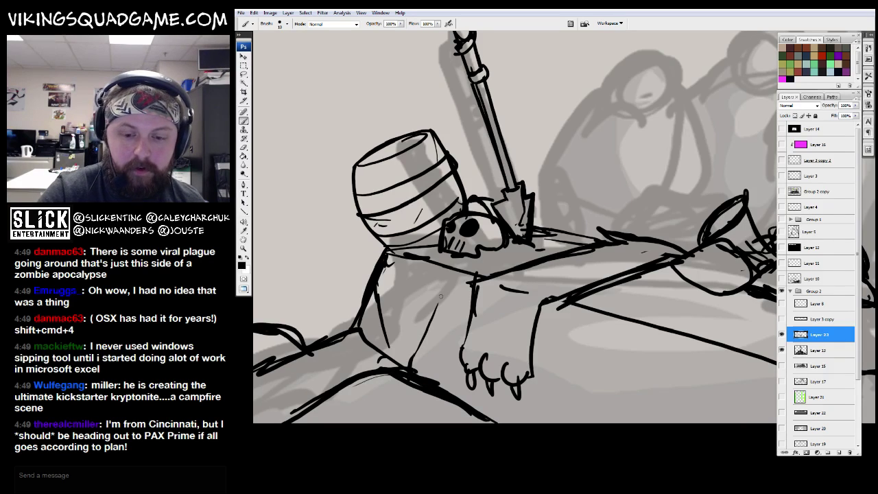
Step: Add facet lines and cracks to the ledge's front face and a pointed rock beneath it
left_click_drag(495, 299, 493, 296)
left_click_drag(445, 278, 398, 361)
left_click_drag(475, 263, 368, 214)
left_click_drag(509, 272, 504, 302)
mouse_move(457, 369)
left_mouse_down()
mouse_move(488, 346)
mouse_move(569, 375)
mouse_move(555, 368)
left_mouse_up()
left_click_drag(488, 342, 549, 372)
mouse_move(734, 368)
left_mouse_down()
mouse_move(692, 361)
mouse_move(493, 405)
left_mouse_up()
left_click_drag(552, 356, 551, 371)
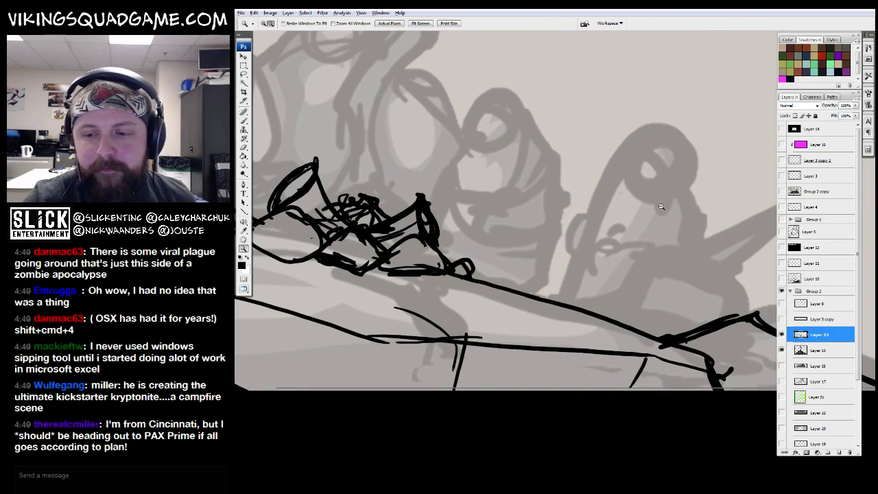
Step: Draw a facet line down from the peak of the rock at the ledge's right end
left_click(660, 206, "alt")
scroll(668, 317, "up", 5)
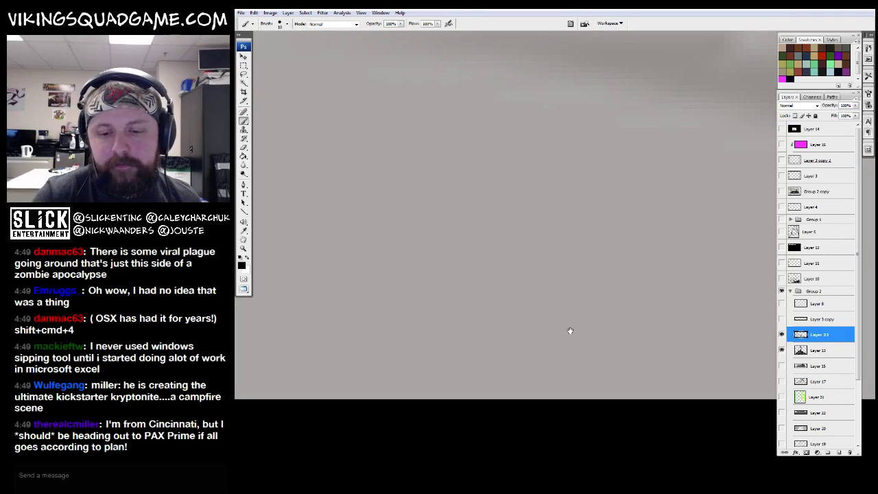
scroll(570, 329, "down", 3)
left_click_drag(563, 384, 434, 450)
key("b")
left_click_drag(542, 330, 516, 398)
scroll(517, 298, "up", 2)
scroll(525, 299, "down", 2)
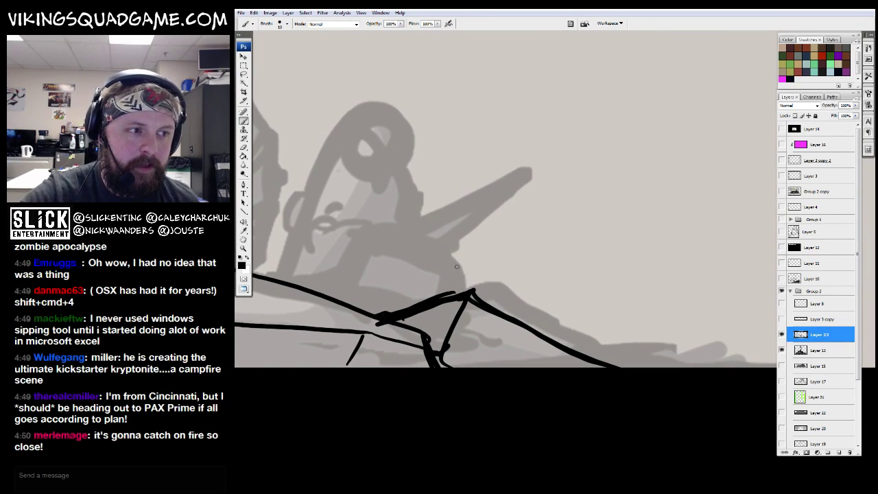
Step: Draw a pointed, curling flame rising from the campfire's pile of sticks
scroll(466, 251, "up", 2)
scroll(480, 240, "down", 2)
key("z")
scroll(542, 240, "down", 2)
scroll(551, 257, "up", 2)
key("b")
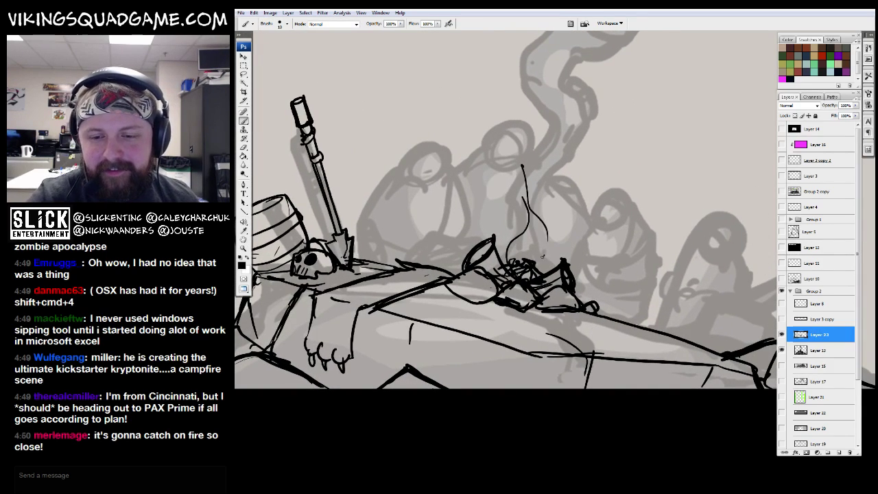
key("e")
scroll(530, 216, "down", 3)
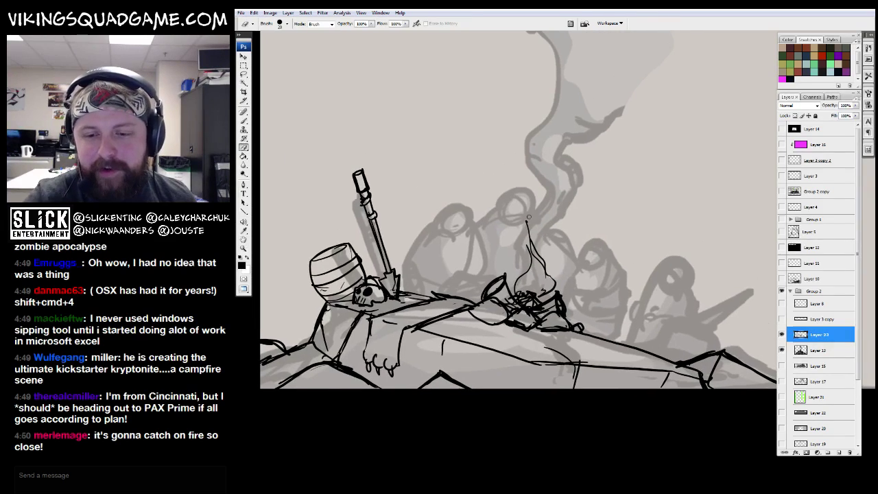
key("z")
left_click_drag(611, 289, 607, 227)
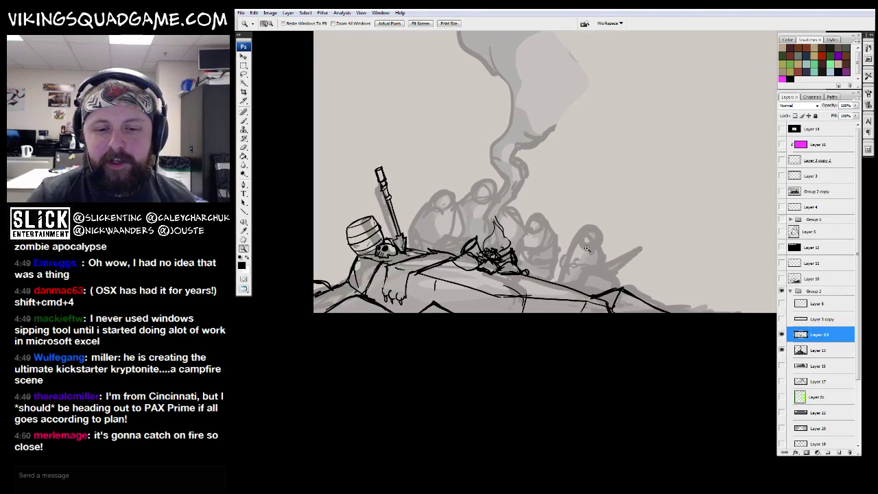
left_click(654, 244)
left_click(654, 244)
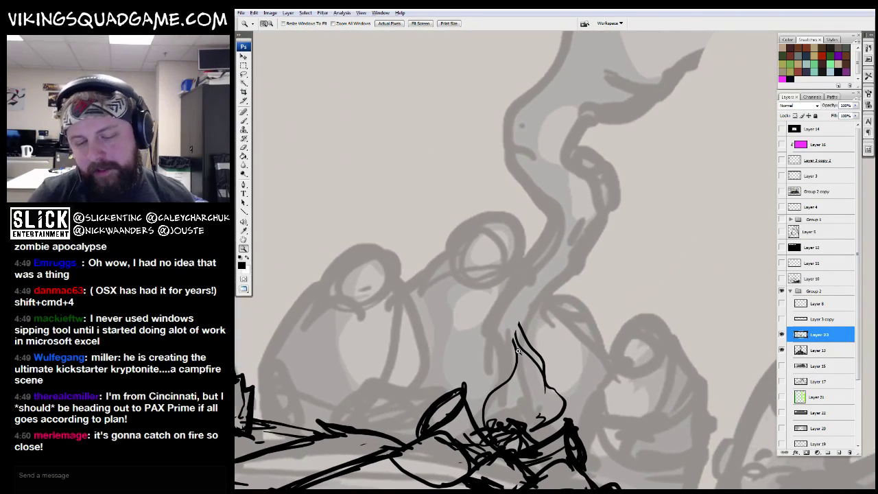
Step: Examine the Viking Squad cover artwork in VS_COVER_PS4.psd for reference and return to the cine_builder.psd drawing in full-screen view
key("ctrl+Tab")
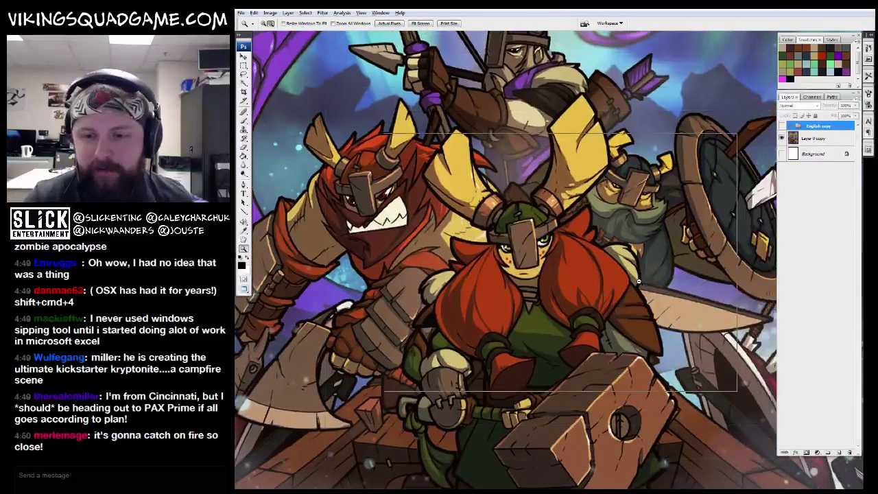
key("ctrl+0")
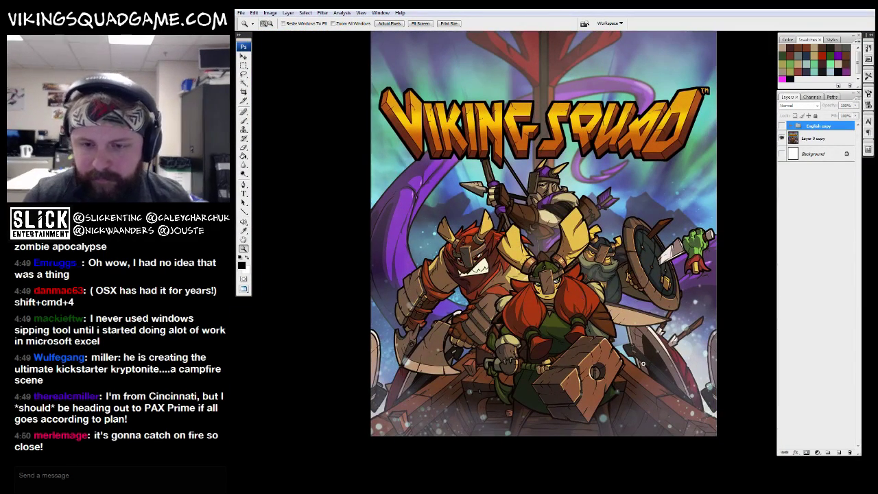
key("f")
key("ctrl+Tab")
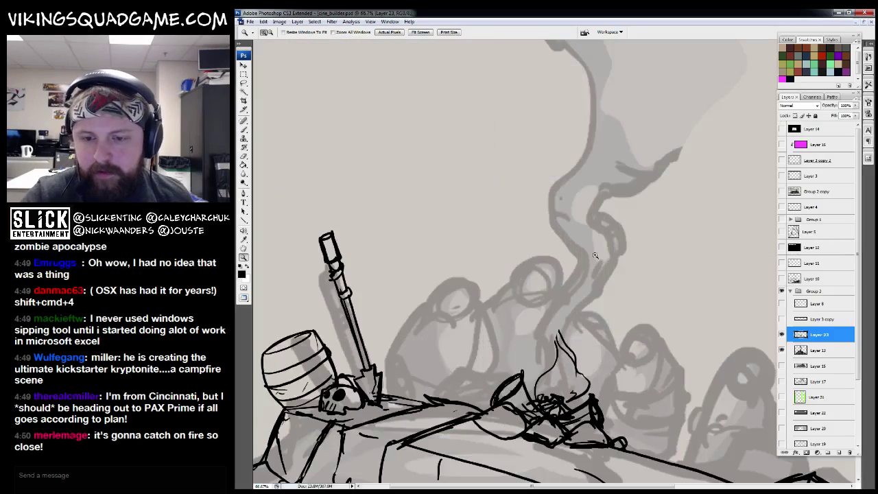
key("f")
key("f")
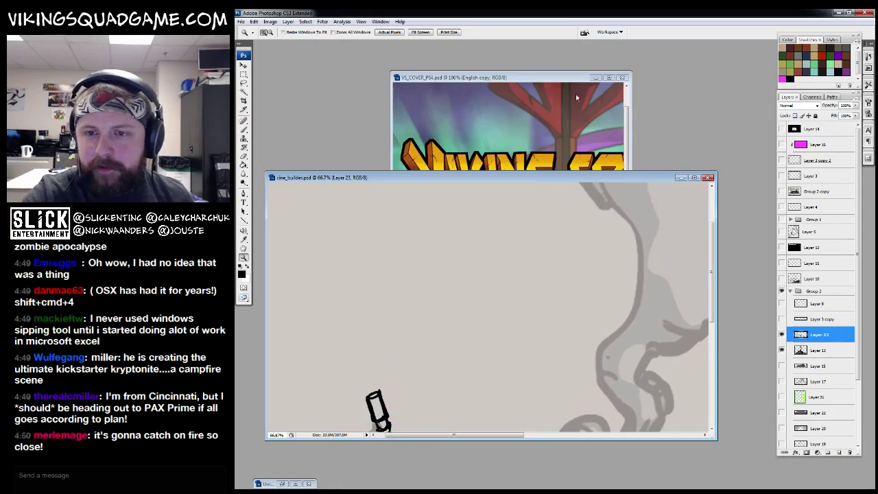
key("ctrl+Tab")
left_click(646, 315)
key("f")
key("f")
key("f")
key("ctrl+Tab")
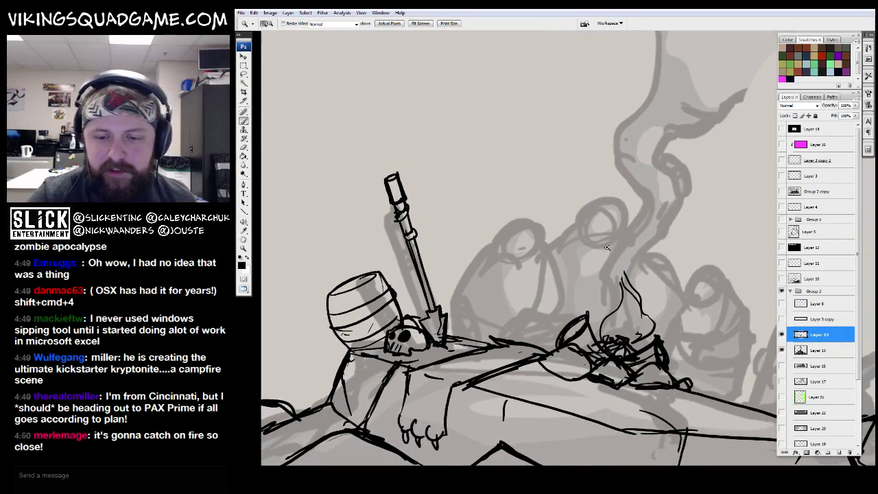
Step: Draw the start of a helmet rim and a hanging nose guard at the base of the horn
key("b")
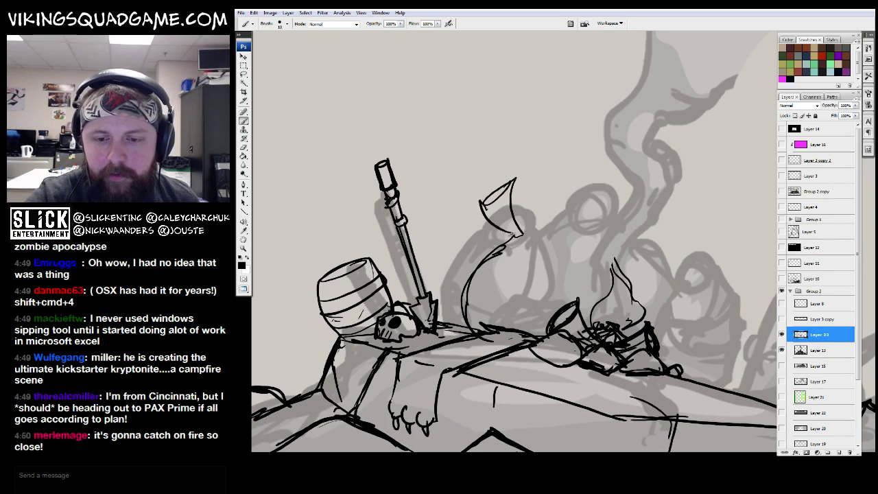
left_click_drag(519, 229, 526, 233)
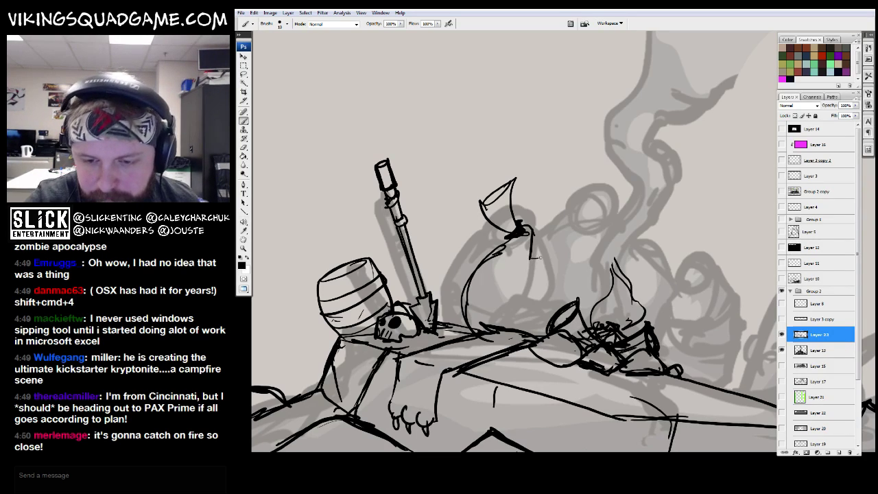
Step: Examine the horned helmets and faces in the VS_COVER_PS4.psd artwork and return to the full-screen cine_builder.psd drawing
key("f")
key("ctrl+Tab")
key("z")
left_click(660, 313)
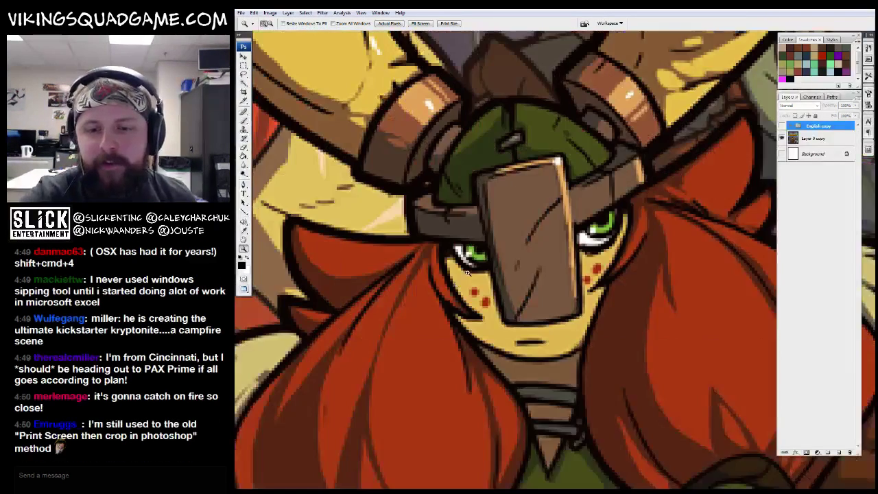
left_click(661, 313)
left_click_drag(660, 312, 418, 466)
left_click_drag(418, 192, 322, 456)
left_click_drag(322, 227, 585, 253)
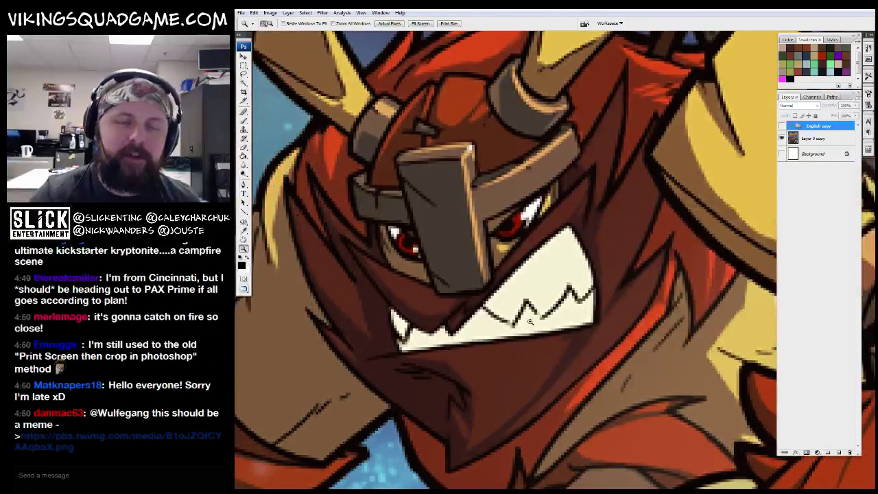
key("f")
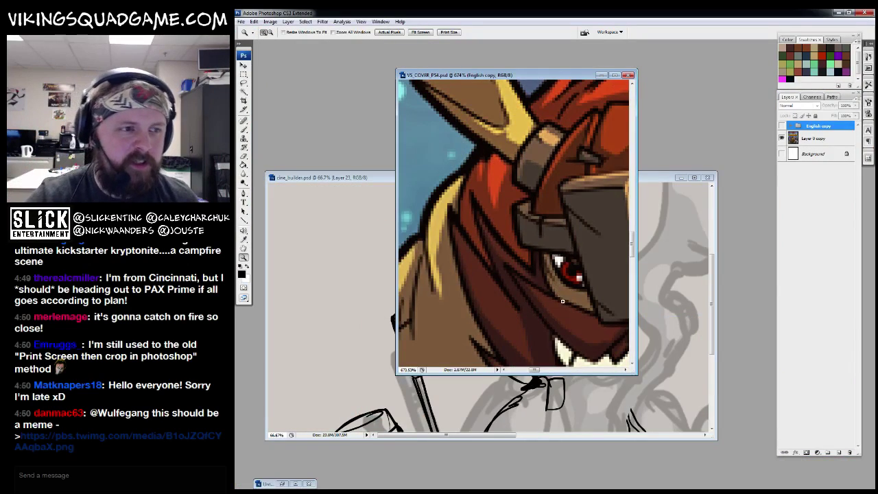
left_click(650, 181)
key("f")
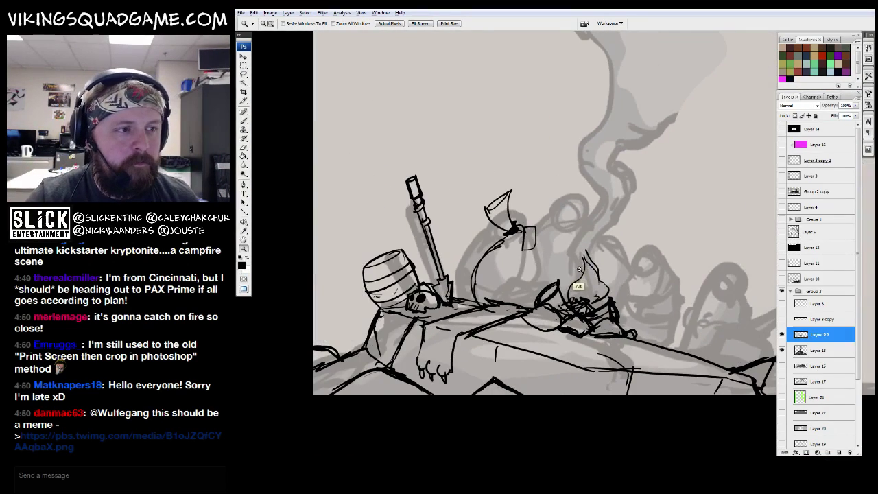
Step: Draw the helmet's dome, brow band and second cut-off horn around the nose guard
left_click(579, 269, "alt")
left_click(587, 268, "alt")
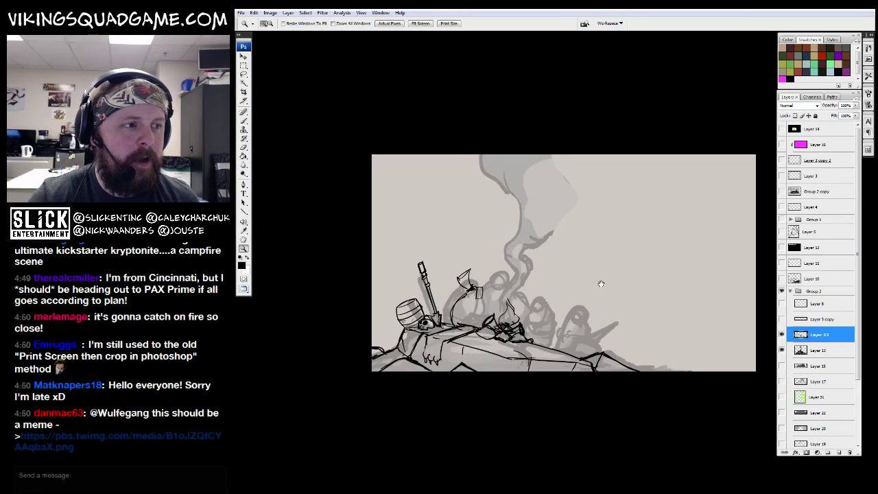
left_click(601, 284, "alt")
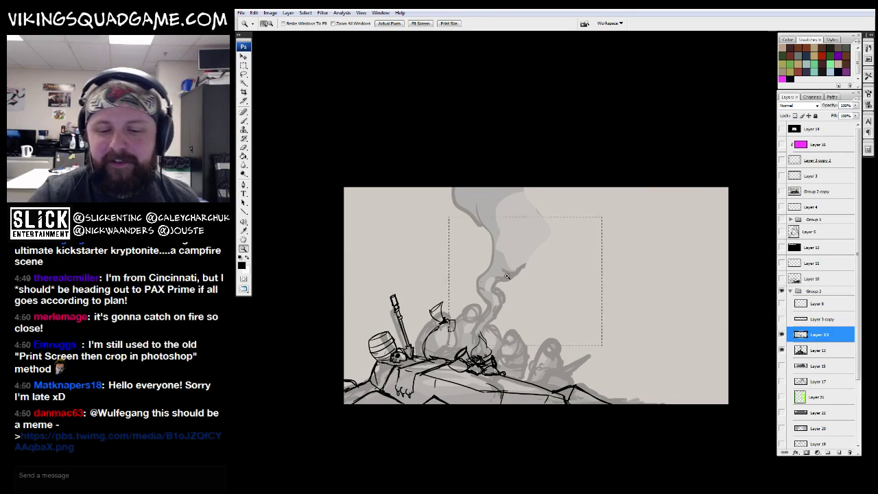
left_click(439, 312)
left_click(471, 281)
key("b")
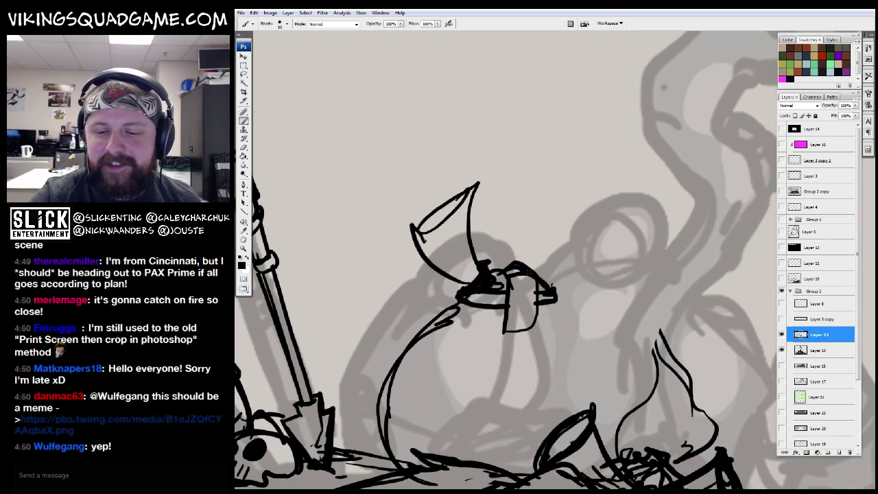
left_click_drag(545, 259, 547, 201)
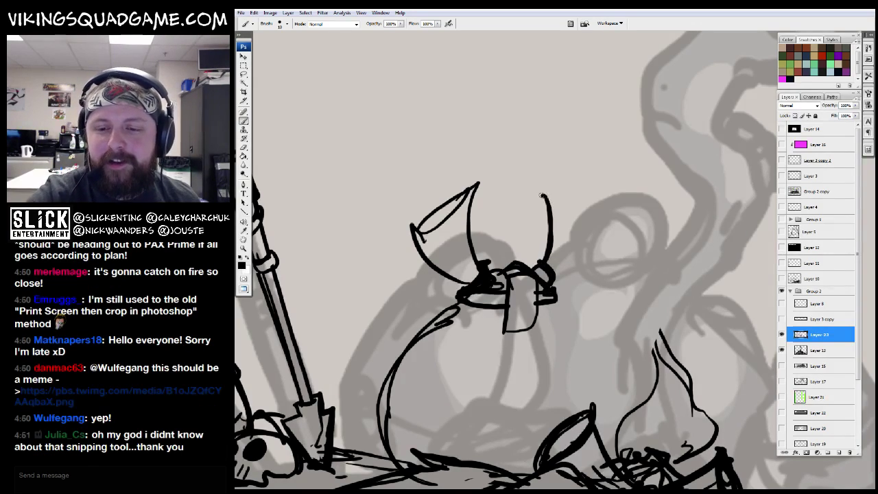
left_click_drag(581, 243, 557, 270)
Step: Draw two teardrop-shaped hair bunches below the helmet, each tied off with a band and a flared tuft
left_click_drag(493, 328, 511, 263)
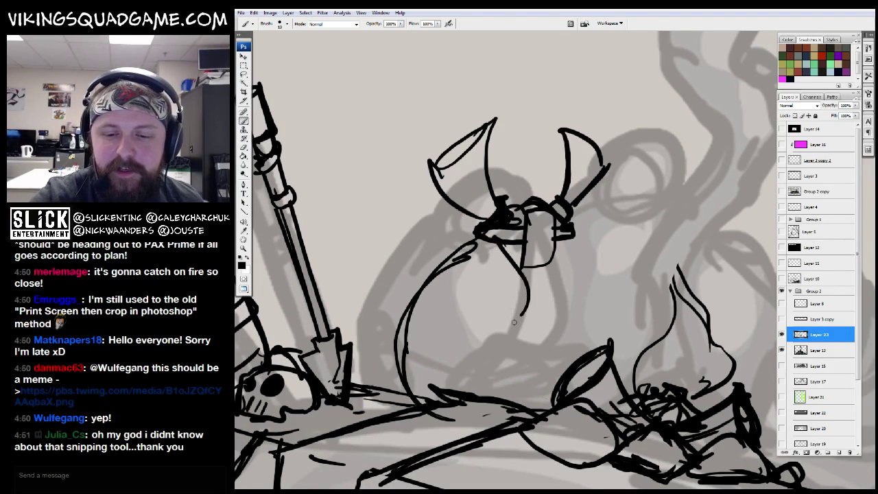
left_click_drag(523, 314, 482, 348)
left_click_drag(475, 251, 489, 334)
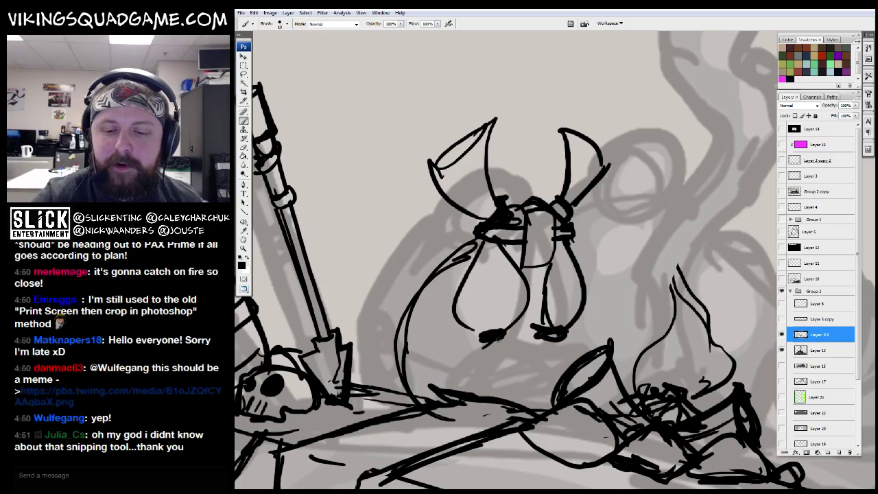
left_click_drag(521, 274, 508, 250)
left_click_drag(536, 347, 546, 356)
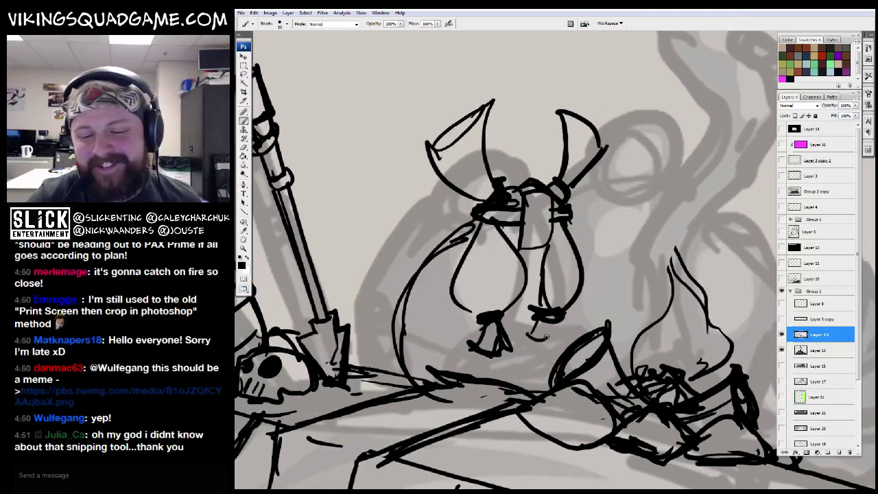
left_click_drag(587, 281, 611, 283)
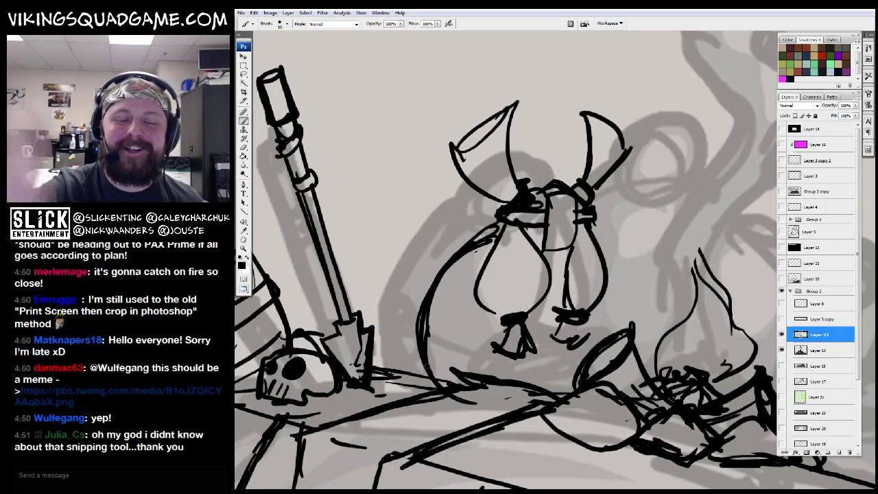
Step: Erase the lower part of the figure's back outline and the ledge lines beside it
left_click_drag(562, 309, 532, 302)
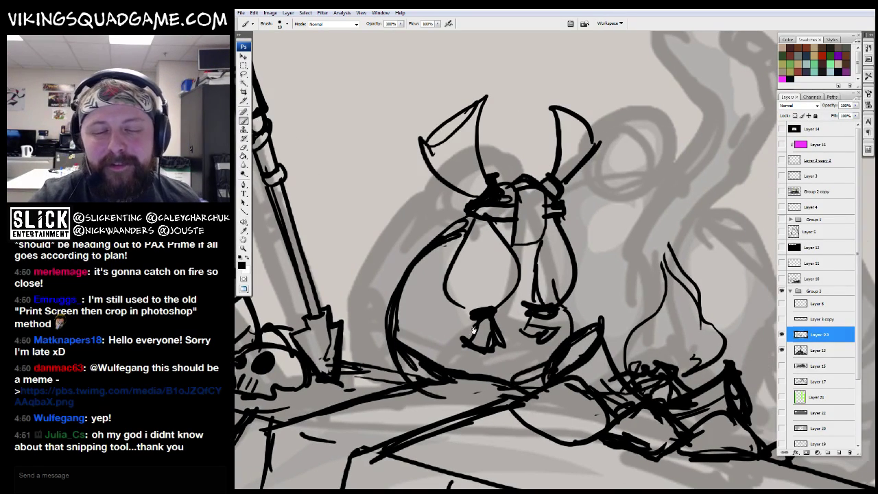
left_click_drag(401, 372, 436, 369)
key("e")
left_click_drag(425, 322, 436, 369)
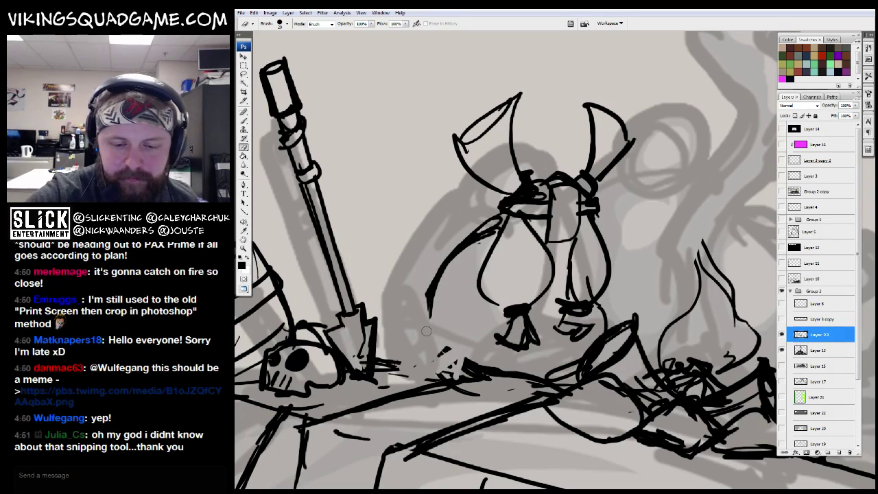
Step: Draw a block-shaped hammer head with an upright handle on the ledge between the spear and the horned figure
key("b")
left_click_drag(475, 363, 517, 362)
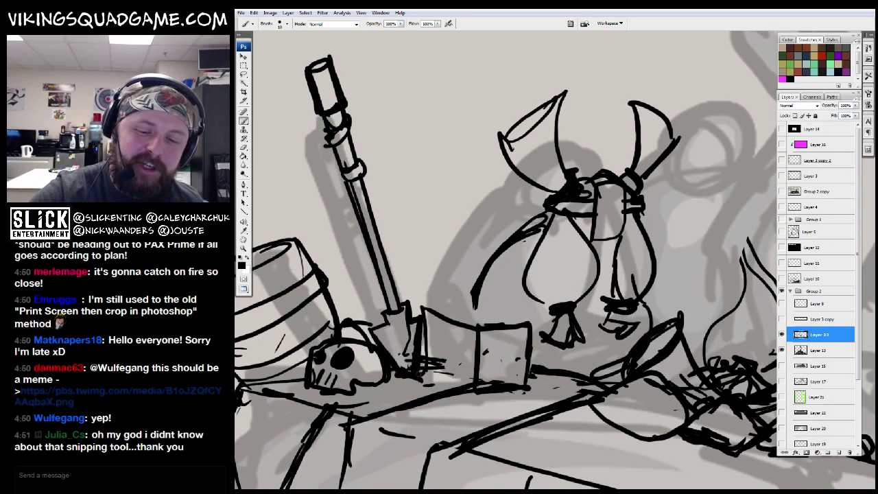
left_click_drag(425, 298, 534, 332)
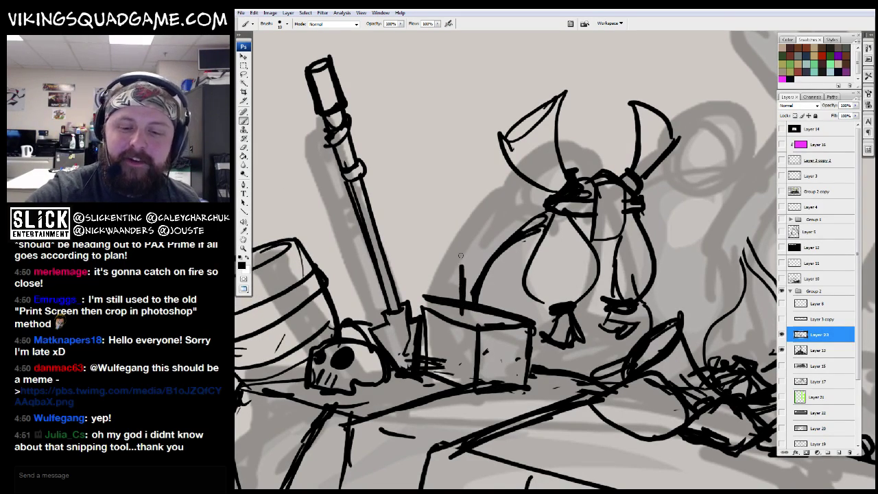
key("ctrl+minus")
key("ctrl+minus")
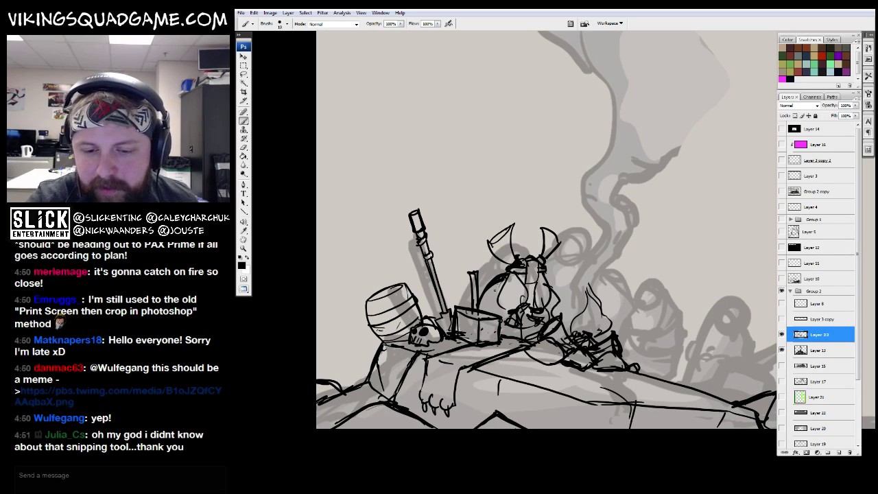
Step: Erase the tall pointed tip of the campfire flame
left_click_drag(582, 316, 498, 278)
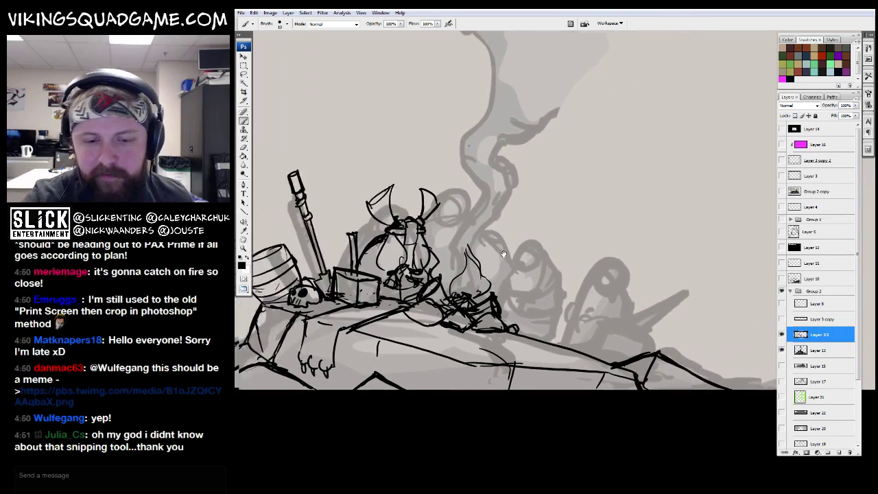
key("e")
key("z")
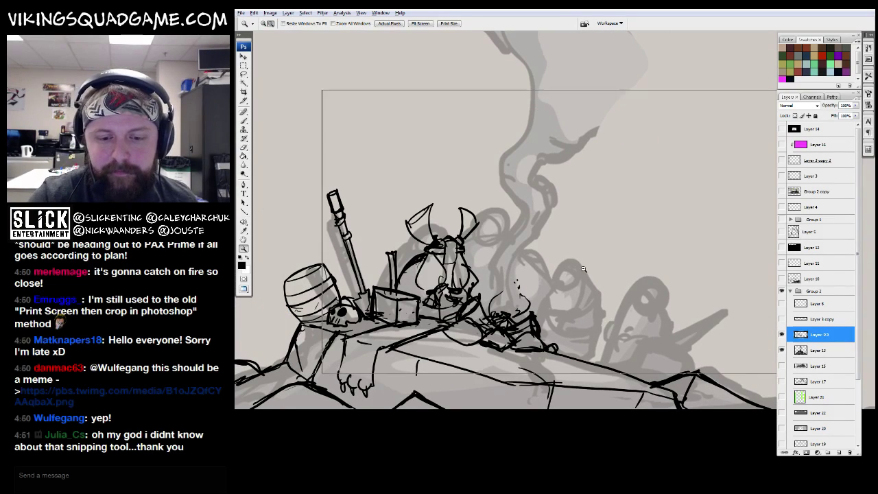
Step: Thicken the outlines of the helmet's two horns
left_click(499, 327, "alt")
left_click(499, 328, "alt")
mouse_move(550, 262)
left_mouse_down()
mouse_move(499, 327)
mouse_move(512, 316)
left_mouse_up()
key("b")
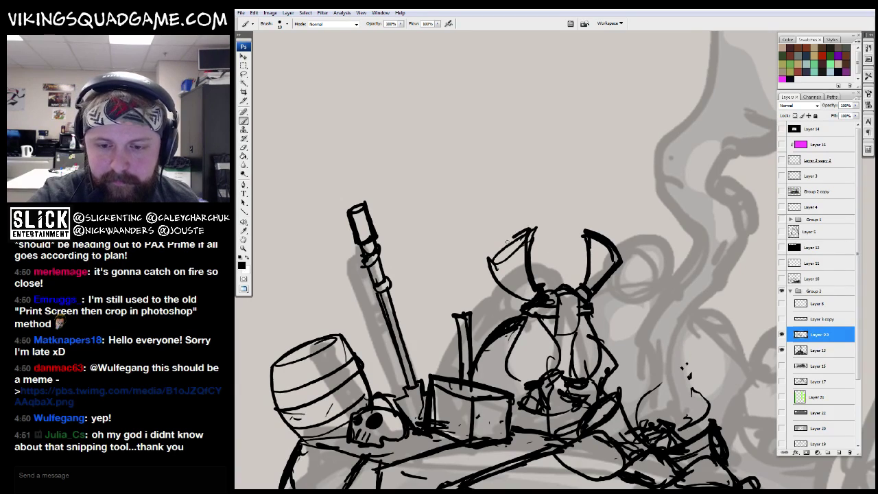
key("z")
left_click(509, 249, "alt")
left_click(504, 256, "alt")
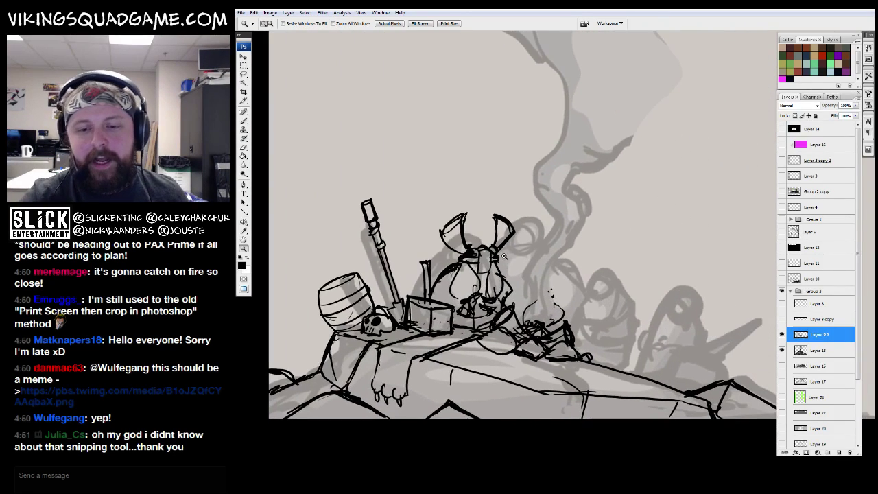
left_click(645, 308, "alt")
left_click(563, 273, "alt")
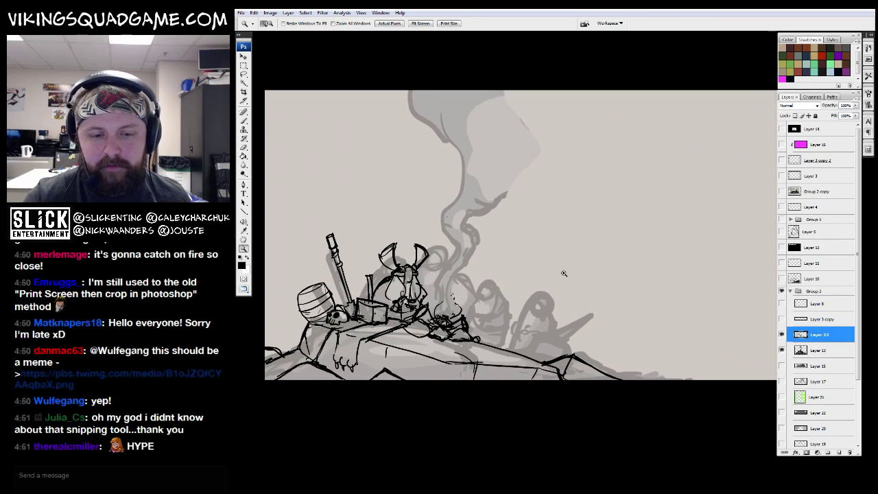
Step: Redraw the campfire flame as short, curved tongues rising from the pile of sticks
key("ctrl+plus")
key("ctrl+plus")
key("ctrl+plus")
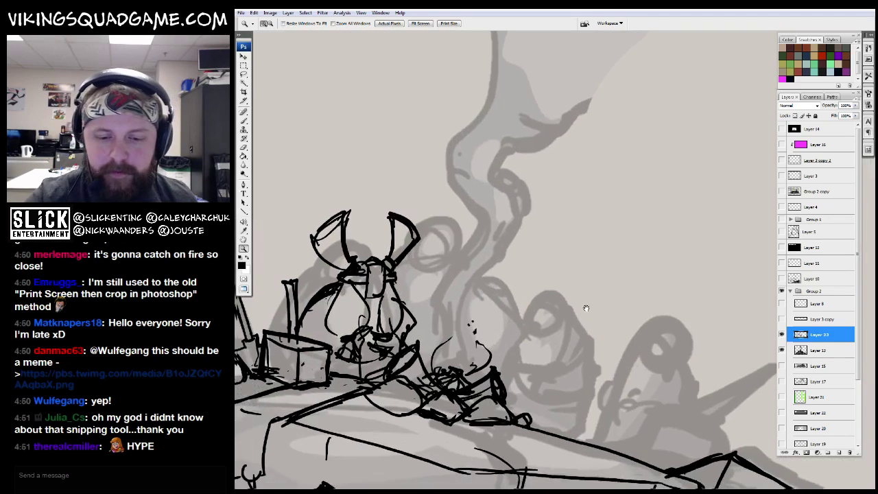
key("b")
key("e")
key("b")
key("z")
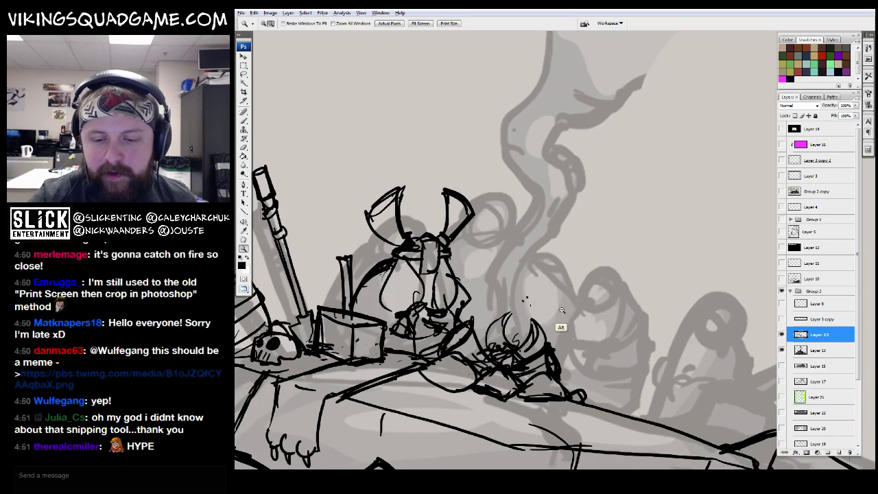
key("ctrl+minus")
key("ctrl+minus")
key("b")
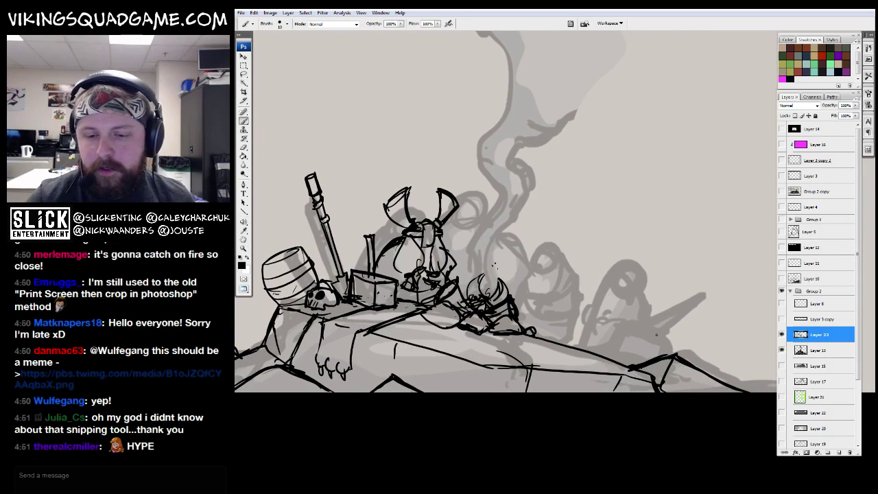
Step: Examine the characters and their gear in the VS_COVER_PS4.psd artwork and return to the full-screen cine_builder.psd drawing
key("z")
key("f")
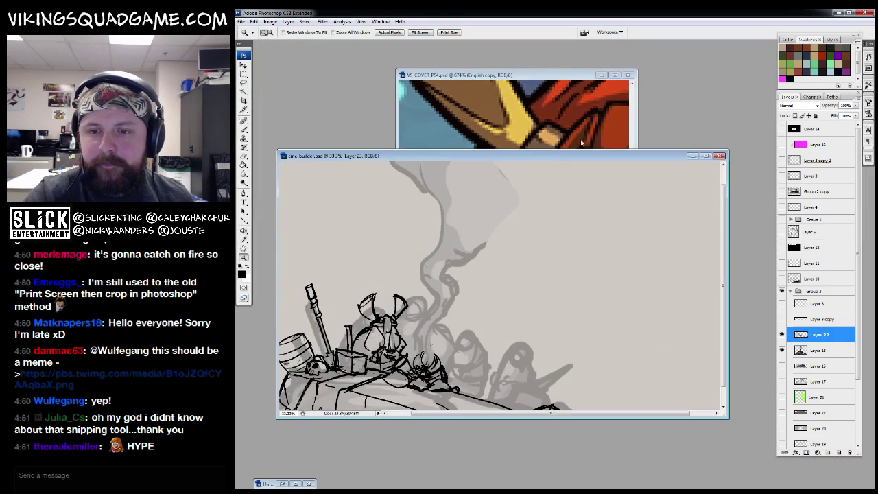
key("ctrl+Tab")
key("f")
left_click_drag(598, 320, 427, 319)
scroll(426, 320, "down", 3)
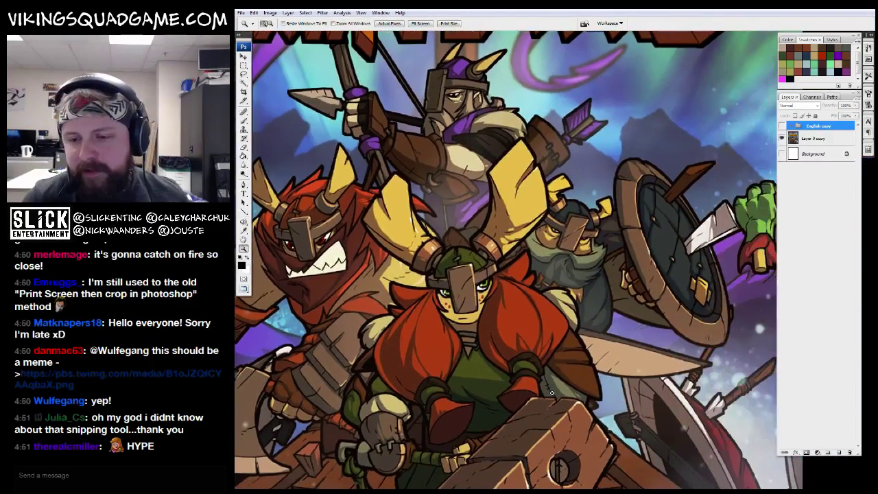
key("f")
left_click_drag(710, 173, 433, 412)
scroll(430, 433, "left", 10)
key("f")
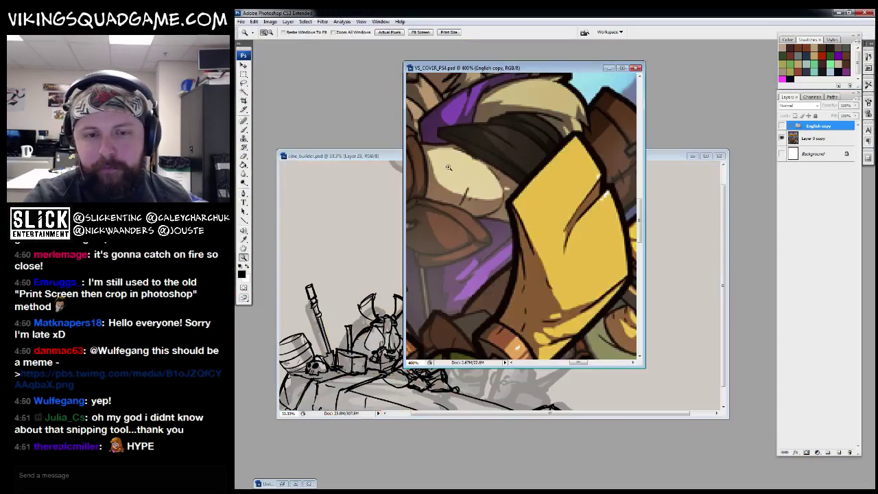
key("ctrl+Tab")
key("f")
left_click(553, 281)
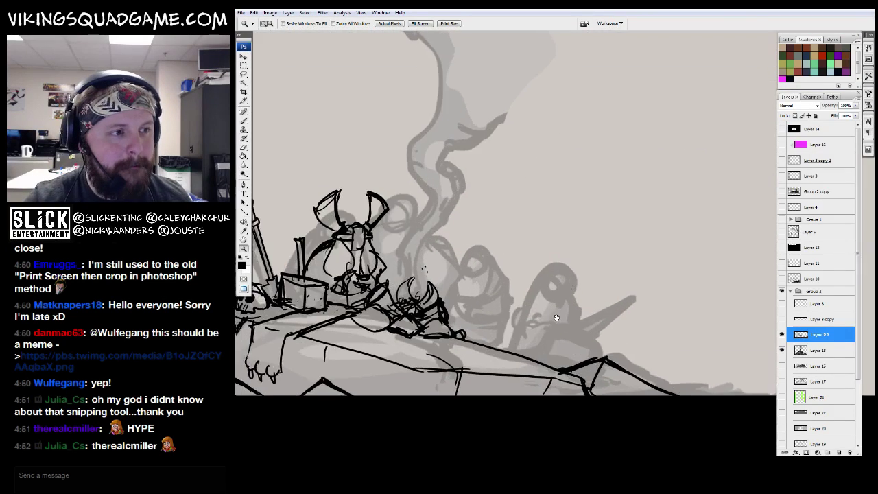
Step: Sketch a second seated figure beyond the campfire with a large oval shield, a rounded body and a round head
key("b")
left_click(781, 334)
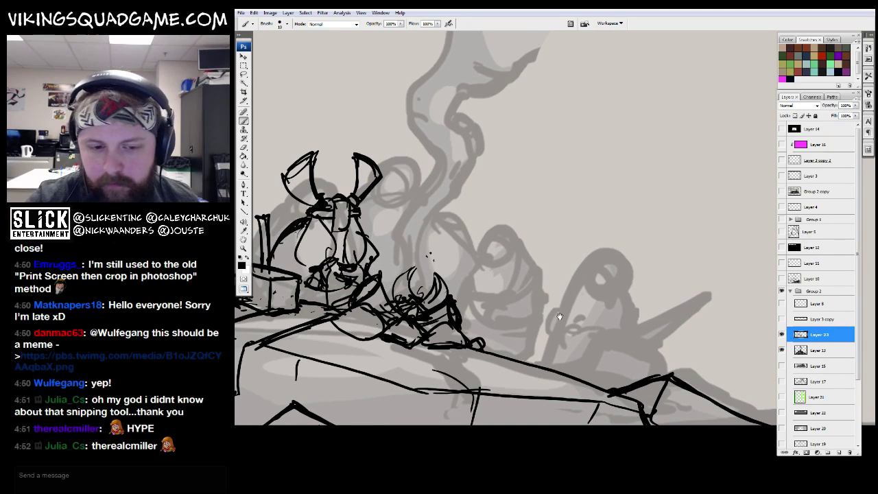
left_click_drag(559, 314, 578, 332)
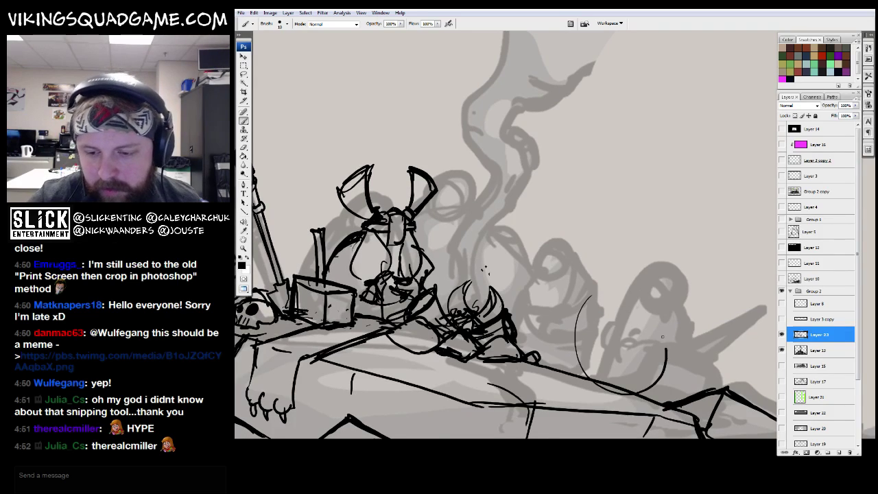
left_click_drag(666, 356, 666, 365)
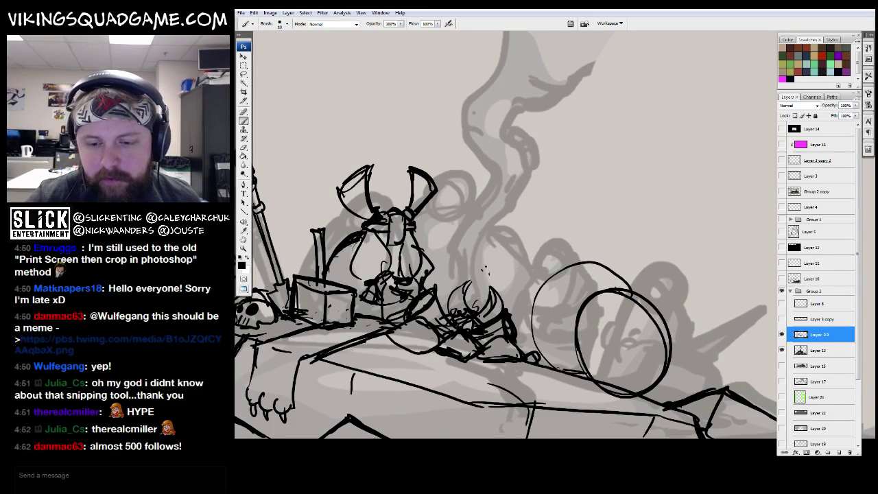
key("e")
left_click_drag(543, 281, 602, 262)
key("b")
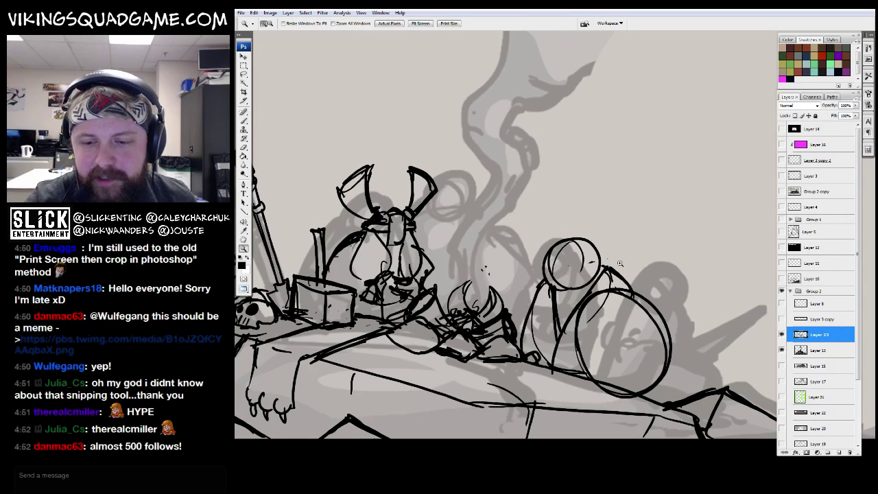
Step: Sketch a helmet with two short horns, a brow band and a rectangular nose guard on the shield-bearing figure's head
scroll(617, 271, "up", 2)
left_click_drag(529, 216, 532, 273)
mouse_move(532, 218)
left_mouse_down()
mouse_move(488, 291)
mouse_move(594, 284)
left_mouse_up()
scroll(535, 274, "up", 2)
mouse_move(449, 273)
left_mouse_down()
mouse_move(606, 259)
mouse_move(456, 301)
left_mouse_up()
mouse_move(506, 233)
left_mouse_down()
mouse_move(570, 224)
mouse_move(577, 254)
mouse_move(563, 310)
mouse_move(527, 255)
mouse_move(582, 269)
left_mouse_up()
left_click_drag(491, 288, 531, 294)
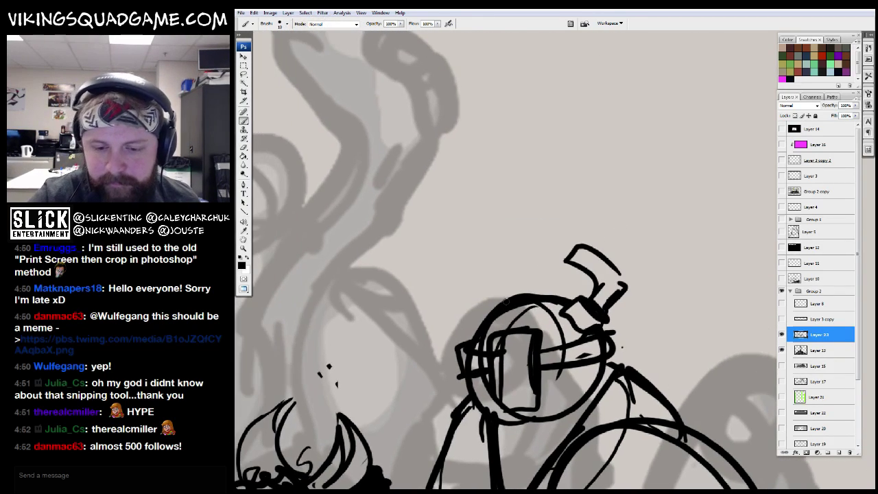
key("z")
left_click(653, 304, "alt")
left_click(653, 305, "alt")
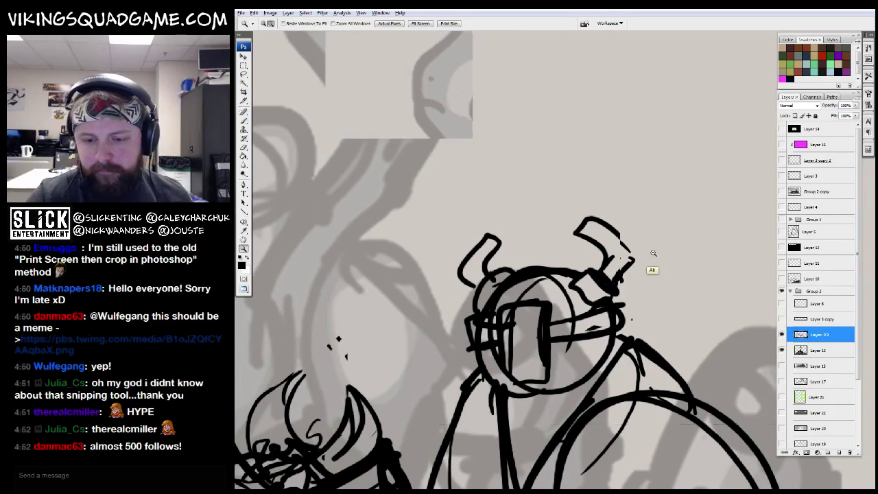
left_click(653, 305, "alt")
left_click(653, 305, "alt")
left_click(654, 304, "alt")
key("l")
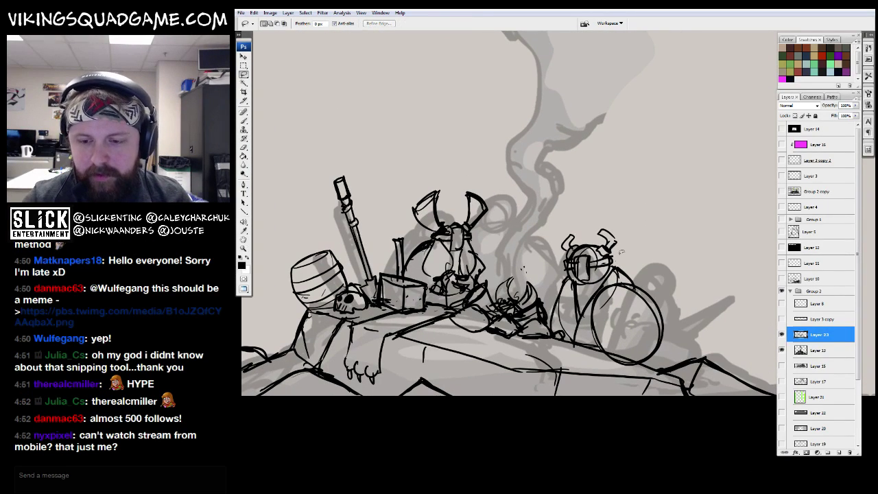
mouse_move(640, 256)
left_mouse_down()
mouse_move(625, 233)
mouse_move(569, 274)
mouse_move(620, 263)
left_mouse_up()
key("ctrl+d")
Step: Erase the lower part of the shield-bearer's head and draw a broad bearded jaw with small face marks below the nose guard
scroll(620, 263, "up", 4)
key("b")
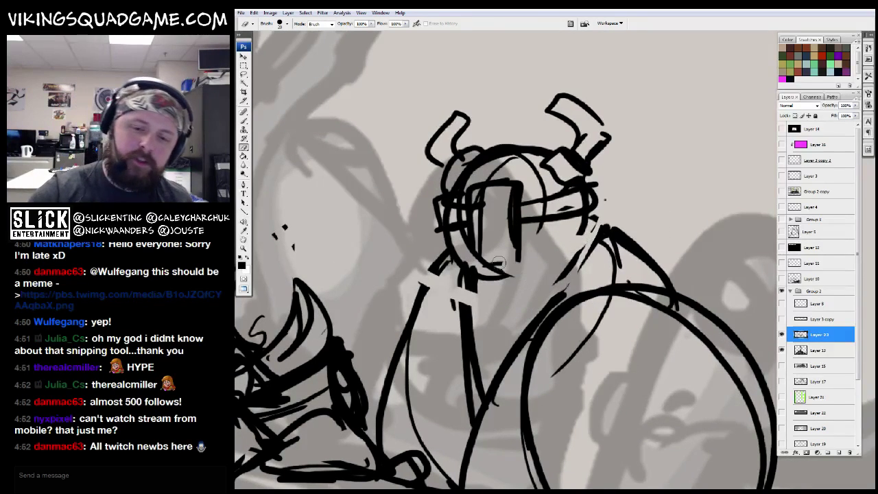
mouse_move(481, 192)
left_mouse_down()
mouse_move(480, 254)
mouse_move(531, 254)
left_mouse_up()
mouse_move(442, 240)
left_mouse_down()
mouse_move(412, 255)
mouse_move(443, 287)
left_mouse_up()
left_click_drag(439, 312, 535, 298)
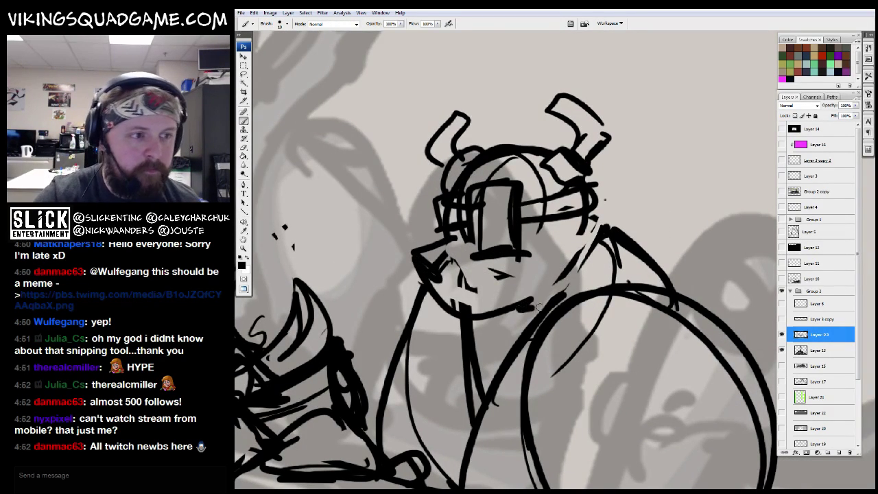
left_click_drag(579, 254, 548, 312)
Step: Draw the curved lower rim of the shield-bearer's helmet around the nose guard and across to the far side
key("z")
scroll(600, 228, "down", 4)
scroll(597, 303, "up", 5)
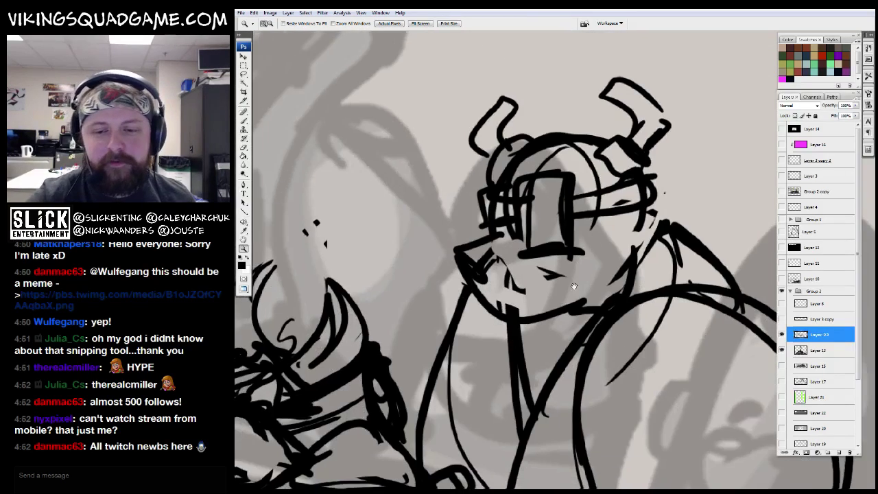
key("b")
mouse_move(495, 238)
left_mouse_down()
mouse_move(549, 271)
mouse_move(638, 216)
left_mouse_up()
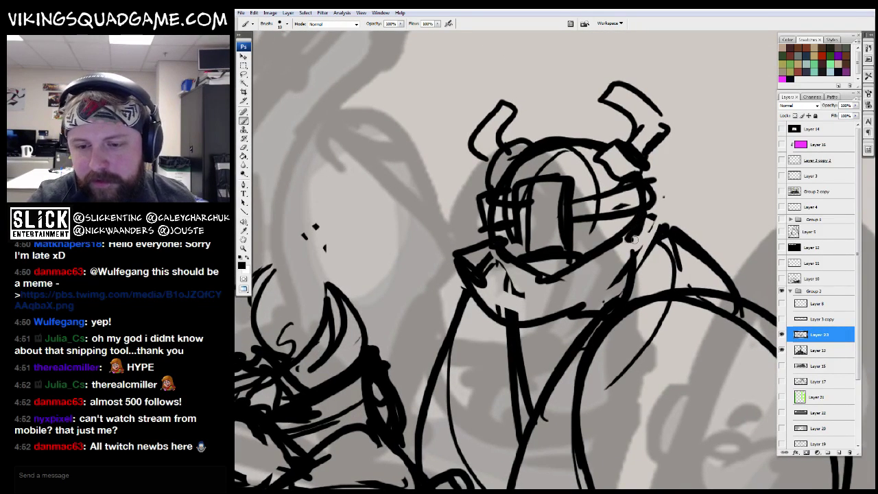
Step: Draw an inner rim on the round shield and fill it with parallel diagonal plank lines
key("z")
scroll(638, 218, "down", 2)
scroll(691, 270, "right", 3)
key("b")
mouse_move(604, 281)
left_mouse_down()
mouse_move(576, 405)
mouse_move(679, 302)
left_mouse_up()
left_click_drag(569, 352, 628, 290)
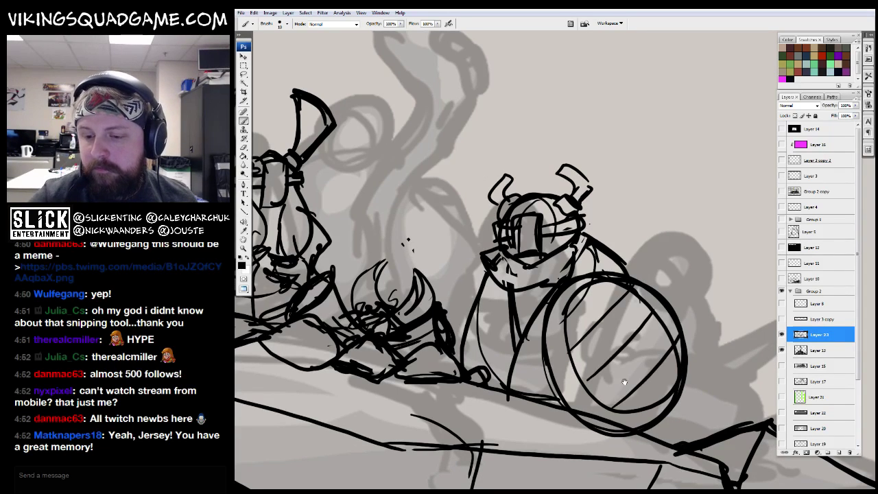
scroll(602, 401, "down", 4)
key("z")
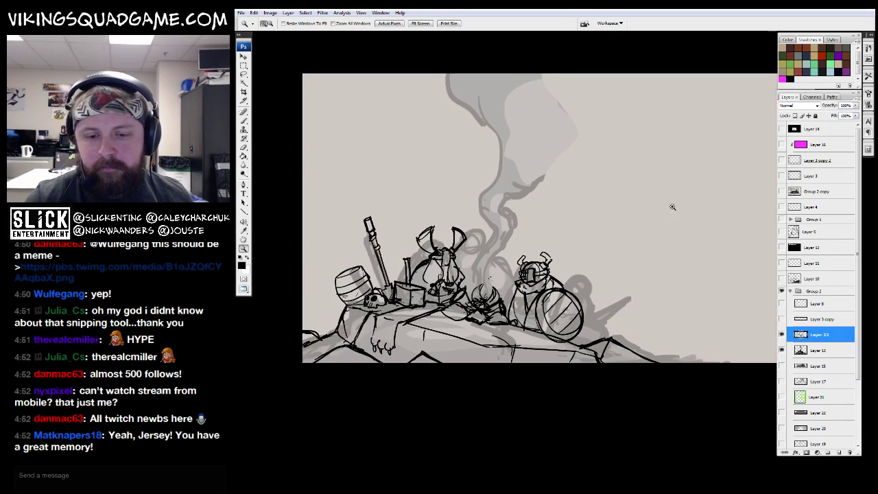
Step: Lasso the seated figure with its shield and scale it down slightly with Free Transform
scroll(513, 290, "up", 4)
key("l")
scroll(521, 274, "right", 2)
left_click_drag(622, 114, 430, 236)
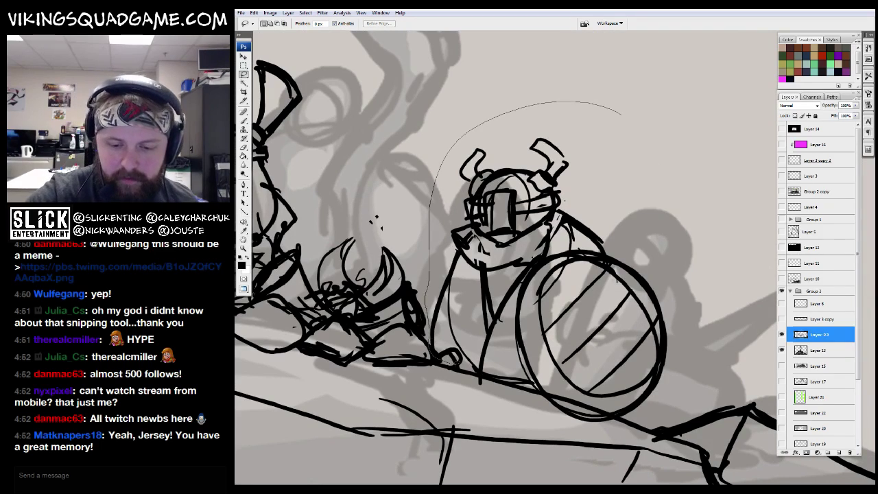
left_click_drag(426, 302, 623, 181)
key("ctrl+t")
left_click_drag(681, 100, 661, 125)
key("Return")
key("z")
scroll(611, 293, "up", 2)
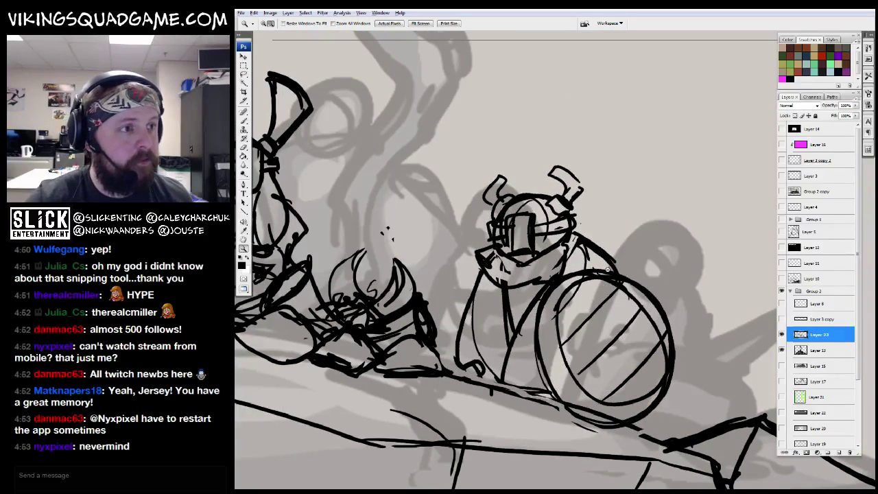
Step: Reinforce the ledge's top edge with a thicker line running beneath the campfire and the shield-bearer
scroll(611, 293, "down", 3)
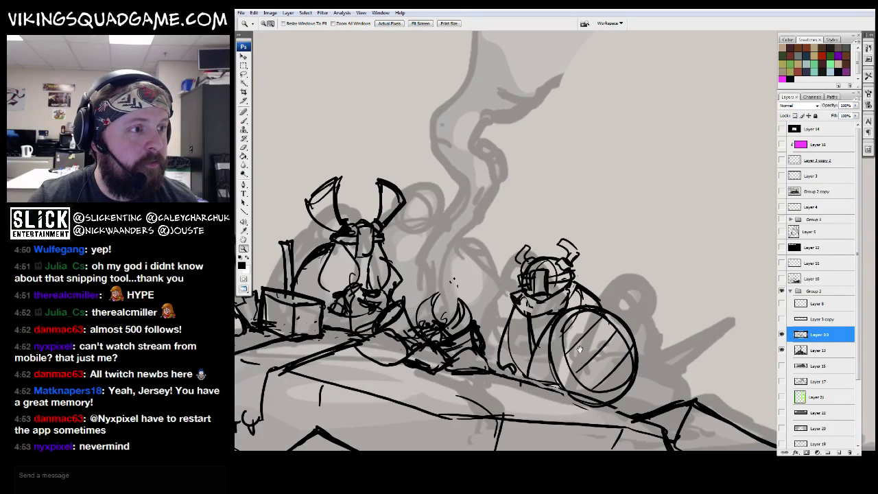
scroll(533, 334, "down", 4)
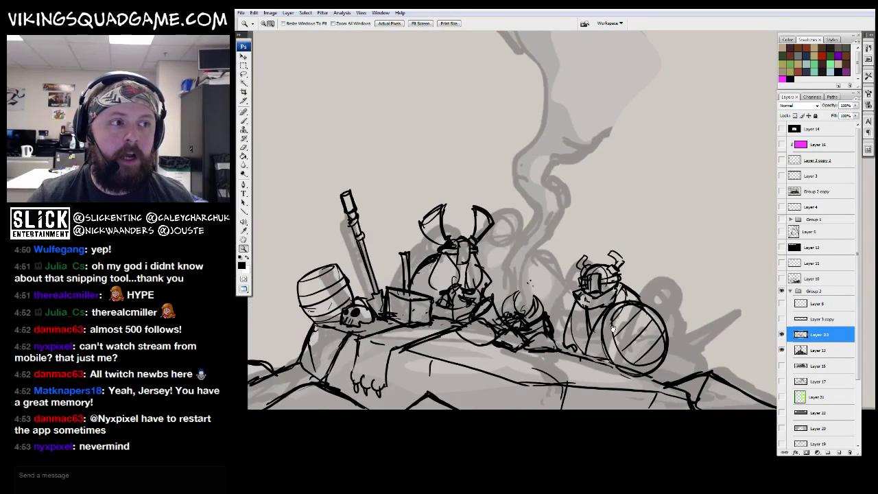
scroll(630, 282, "up", 3)
key("b")
left_click_drag(439, 307, 729, 393)
scroll(729, 393, "down", 3)
key("z")
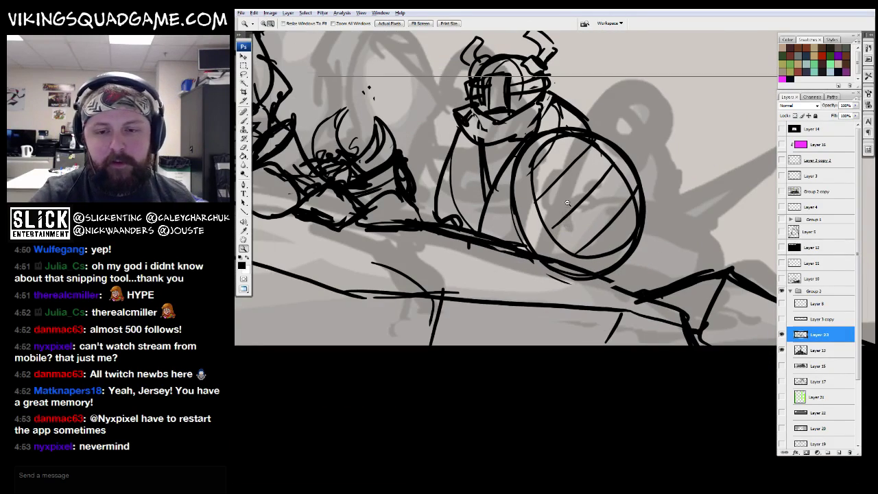
Step: Add wrapped grip bands to the upright handle of the hammer beside the large horned viking
scroll(549, 312, "down", 2)
scroll(549, 310, "left", 2)
scroll(549, 311, "up", 2)
key("b")
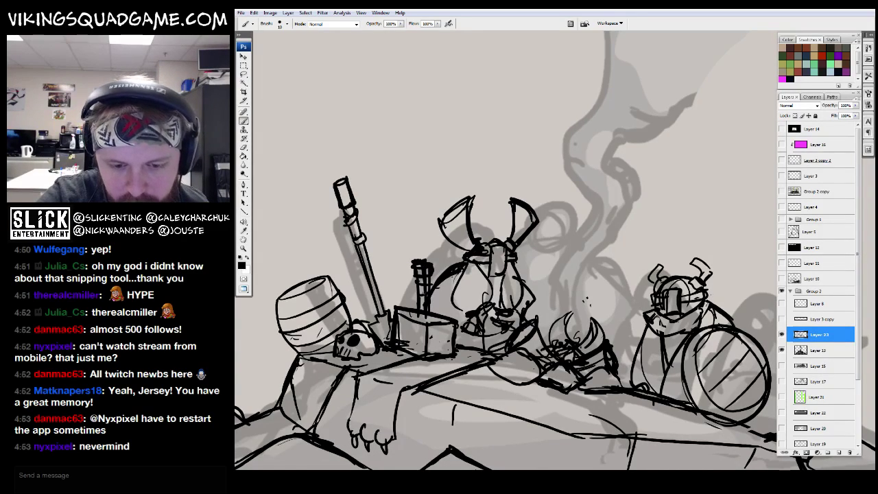
Step: Add crossing diagonal lines to the round shield's face to form a lattice pattern
scroll(549, 250, "down", 1)
scroll(548, 250, "left", 1)
scroll(535, 330, "right", 5)
scroll(535, 330, "down", 1)
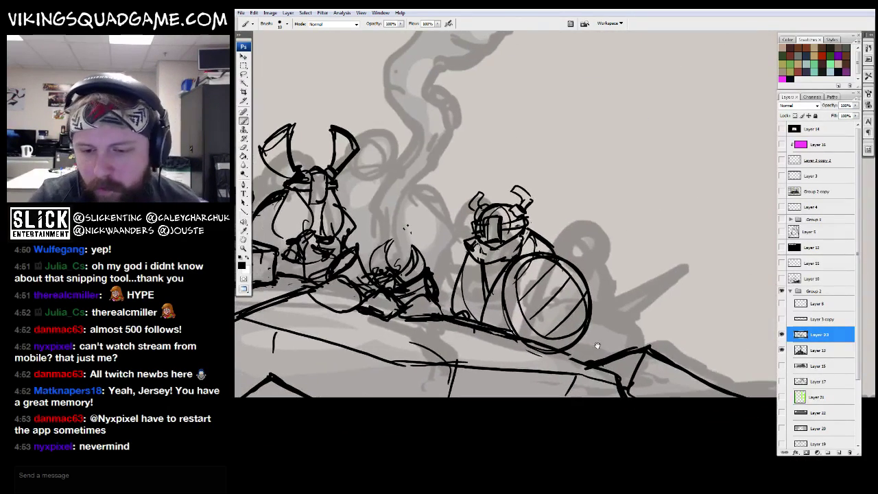
key("z")
left_click(599, 325, "alt")
left_click(599, 325, "alt")
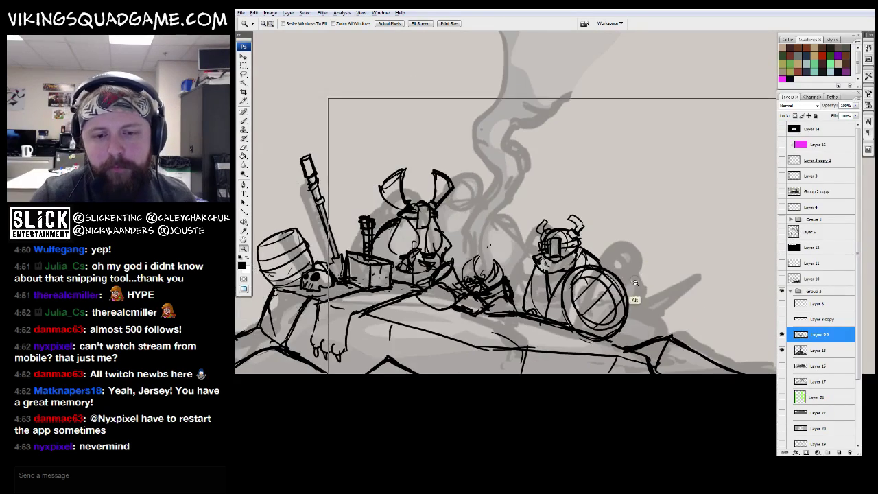
left_click(599, 325, "alt")
Step: Lasso the shield-bearing figure again, shrink it slightly with Free Transform and clear the selection
key("l")
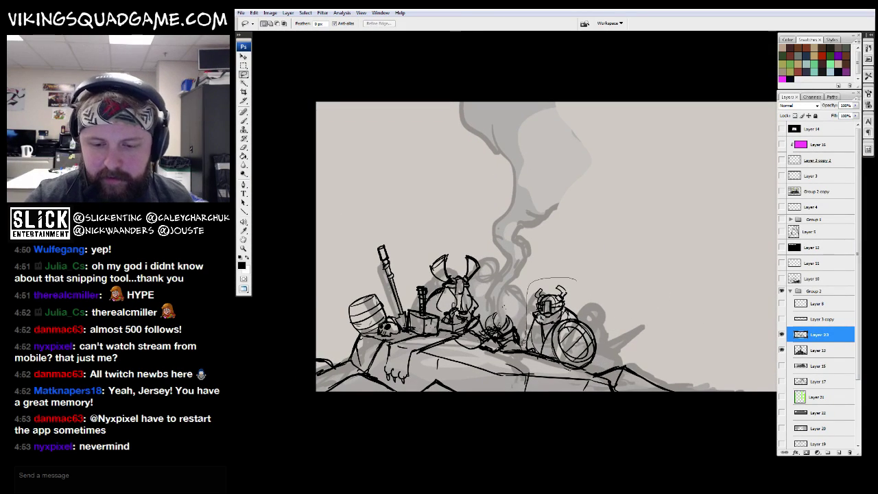
left_click_drag(594, 300, 603, 295)
key("ctrl+t")
key("Return")
key("b")
key("ctrl+d")
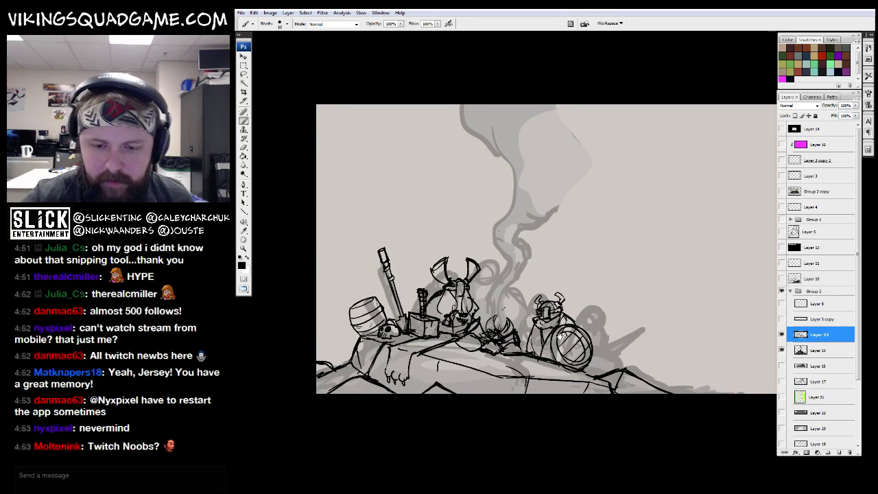
Step: Examine the characters' helmets, faces and gear in the Viking Squad cover artwork, then return to the campfire drawing
key("shift+f")
key("f")
left_click_drag(628, 196, 627, 267)
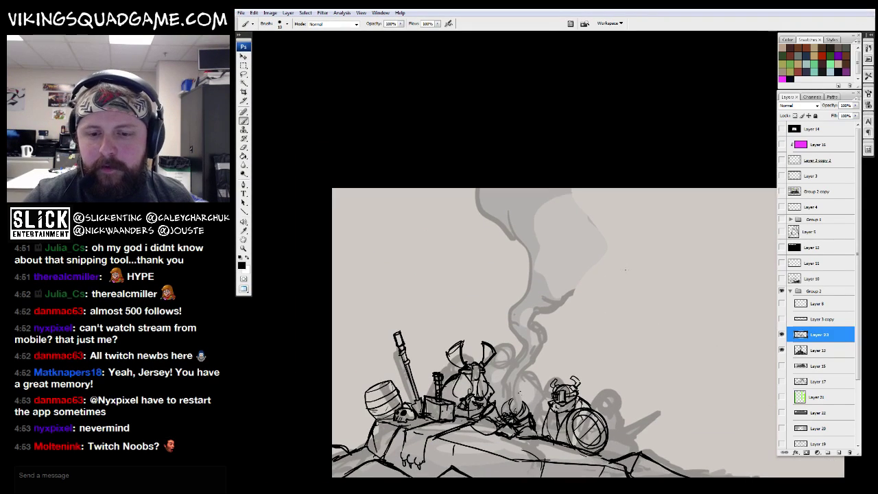
key("f")
left_click(575, 112)
key("f")
left_click_drag(576, 111, 612, 262)
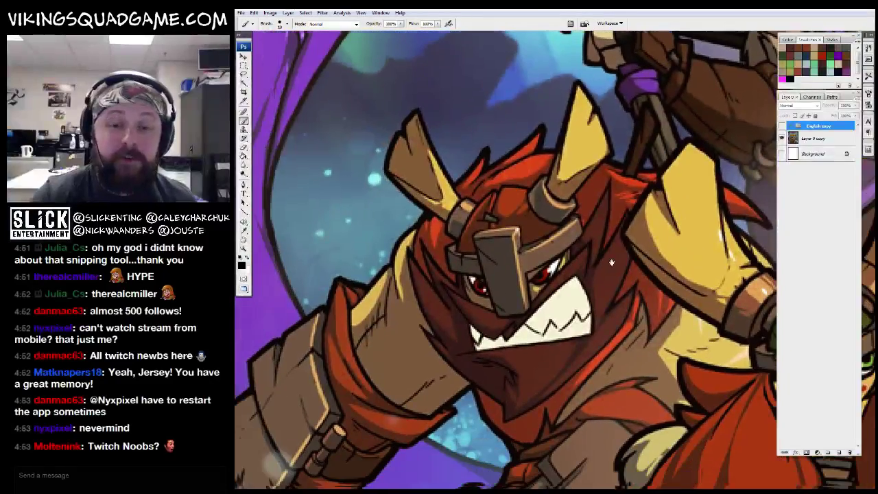
key("z")
left_click(610, 264, "alt")
left_click(589, 274, "alt")
left_click(535, 294, "alt")
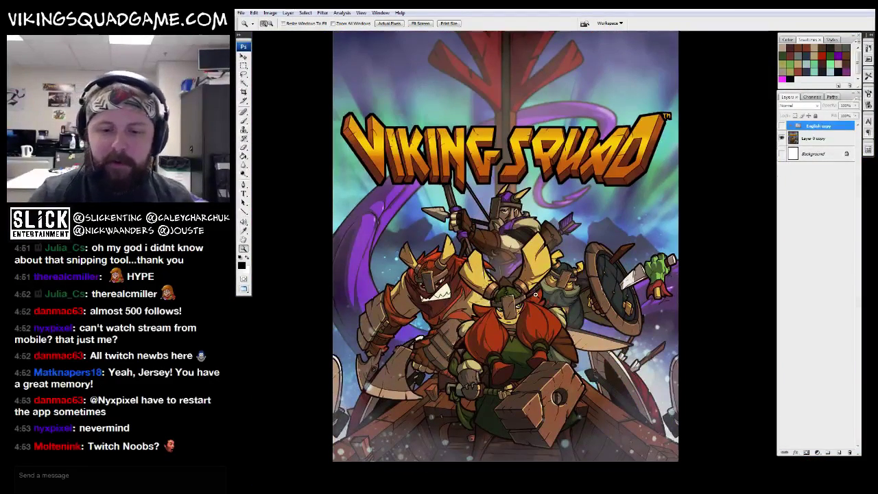
left_click(537, 337)
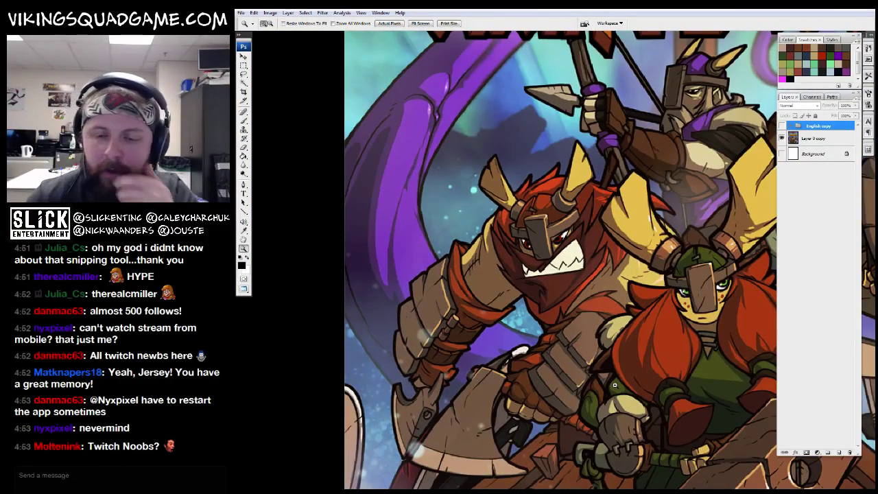
left_click(615, 385, "alt")
key("f")
key("ctrl+Tab")
key("f")
left_click_drag(432, 171, 775, 291)
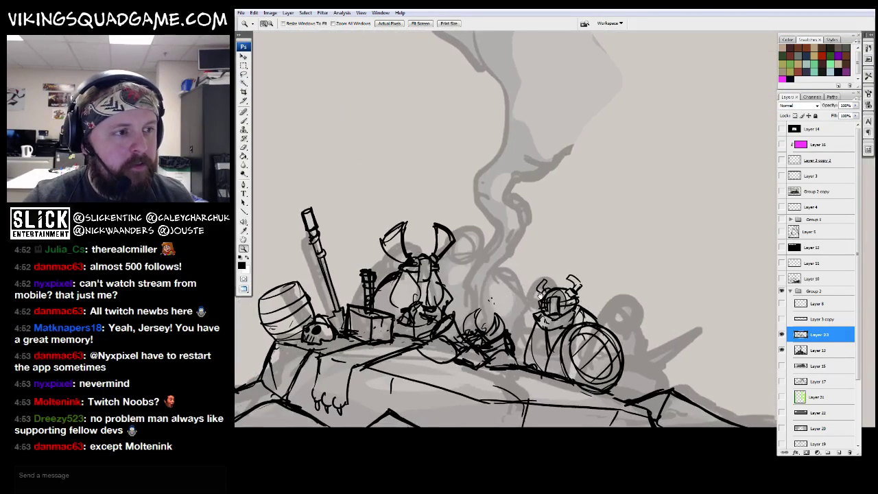
Step: Draw stave lines lengthwise between the bands of the tilted barrel
key("b")
left_click_drag(494, 322, 604, 327)
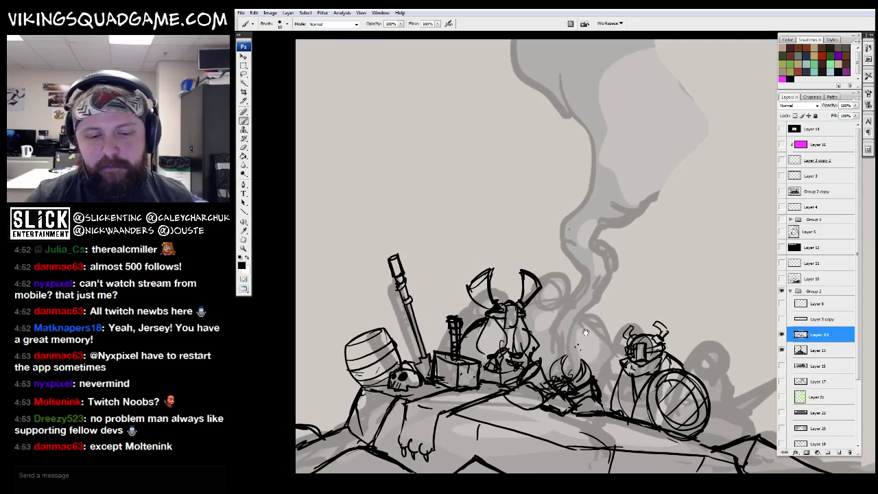
scroll(562, 334, "left", 3)
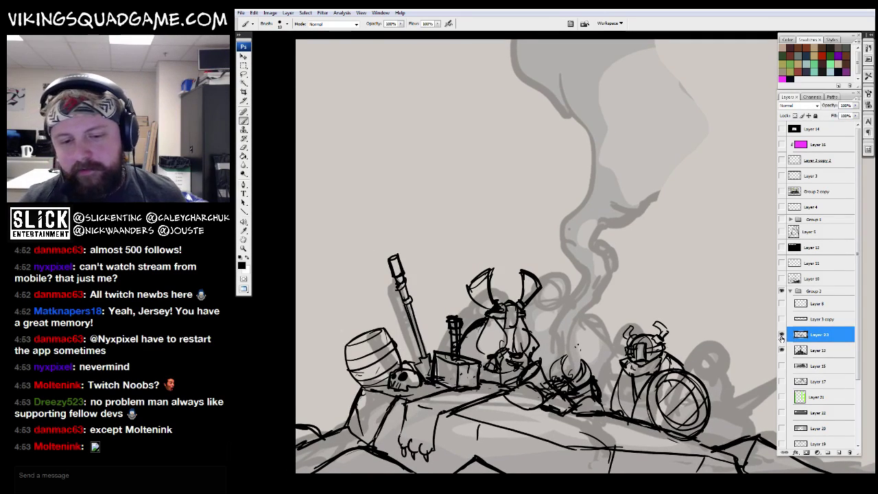
scroll(535, 254, "down", 2)
left_click_drag(363, 308, 366, 324)
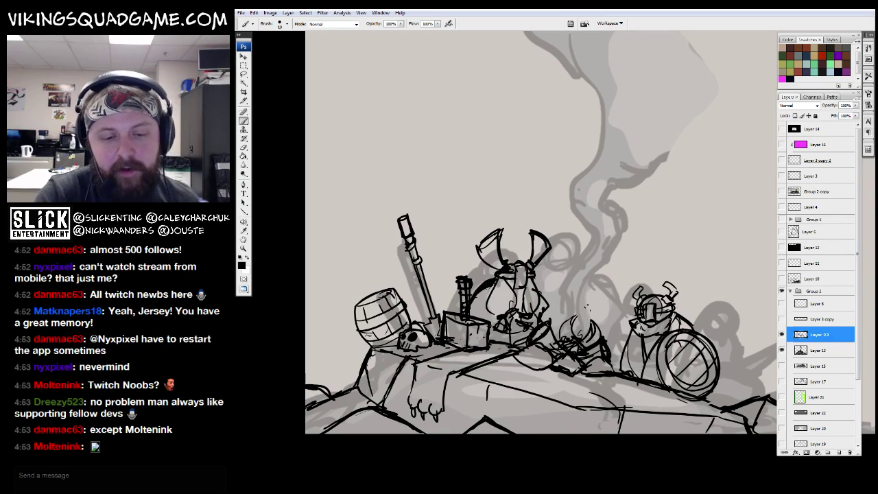
Step: Draw edge lines and vertical cracks along the ledge's front face, dividing the rock into large blocks
left_click_drag(608, 353, 529, 274)
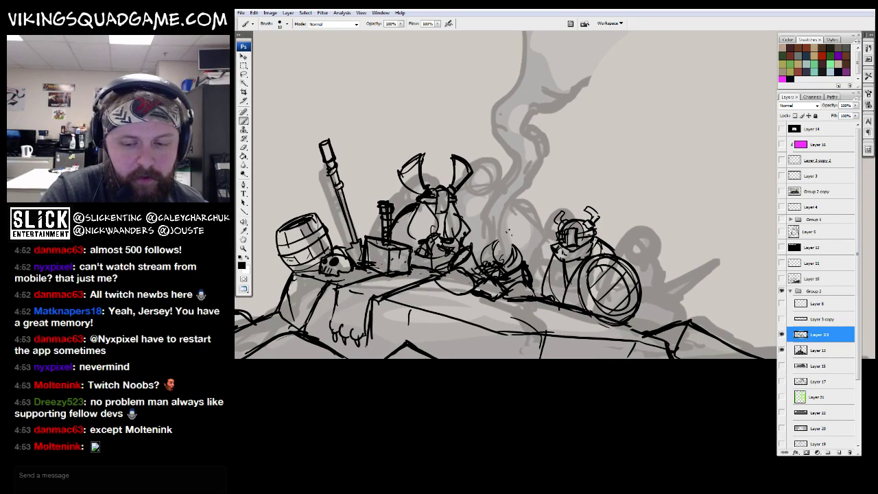
left_click_drag(597, 345, 611, 334)
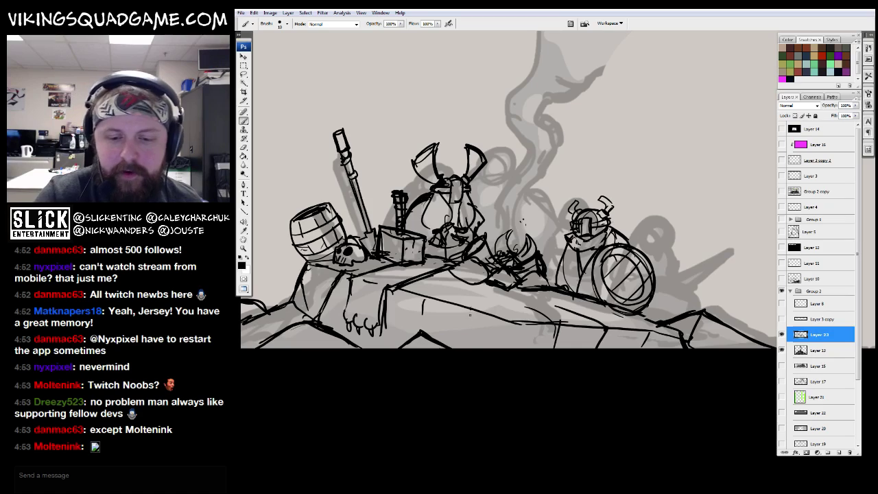
left_click_drag(530, 296, 586, 298)
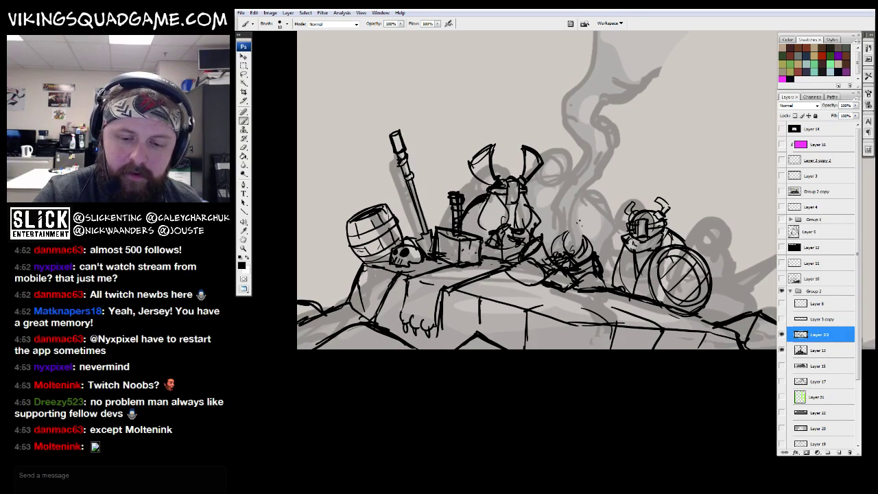
left_click_drag(534, 284, 601, 280)
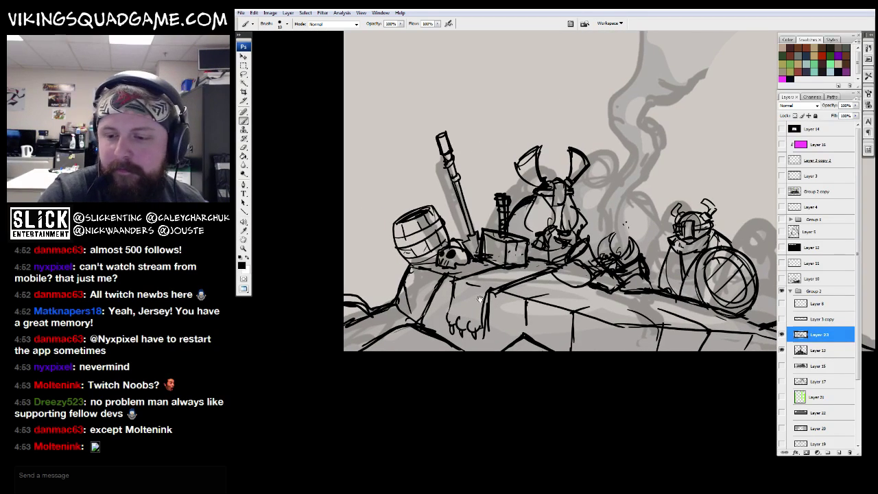
left_click_drag(480, 299, 274, 289)
mouse_move(573, 316)
left_mouse_down()
mouse_move(564, 308)
mouse_move(626, 338)
mouse_move(659, 366)
left_mouse_up()
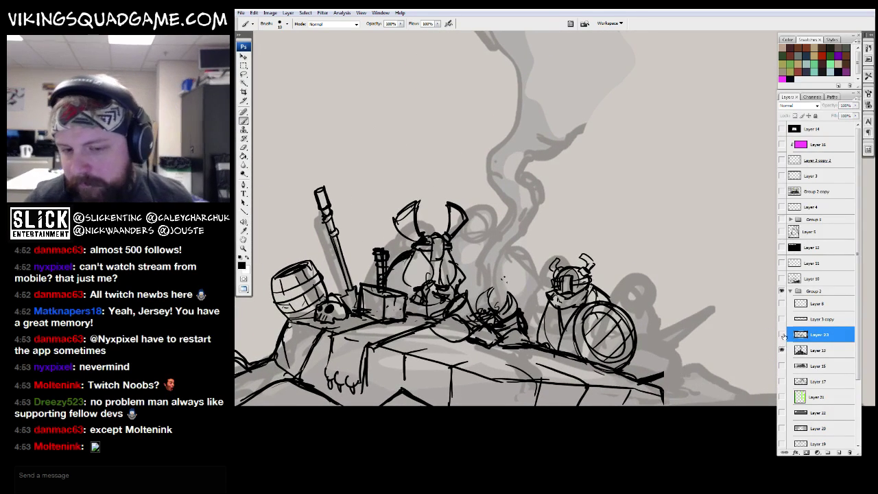
left_click_drag(562, 290, 589, 318)
key("ctrl+minus")
key("ctrl+minus")
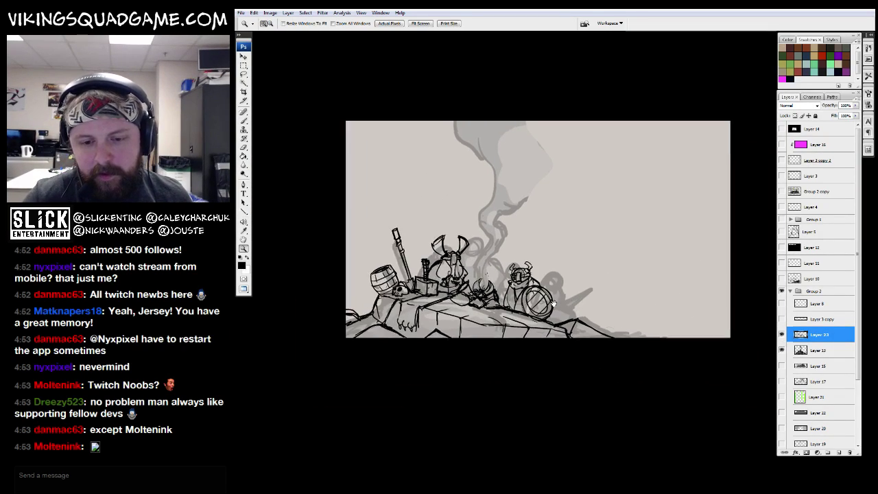
key("b")
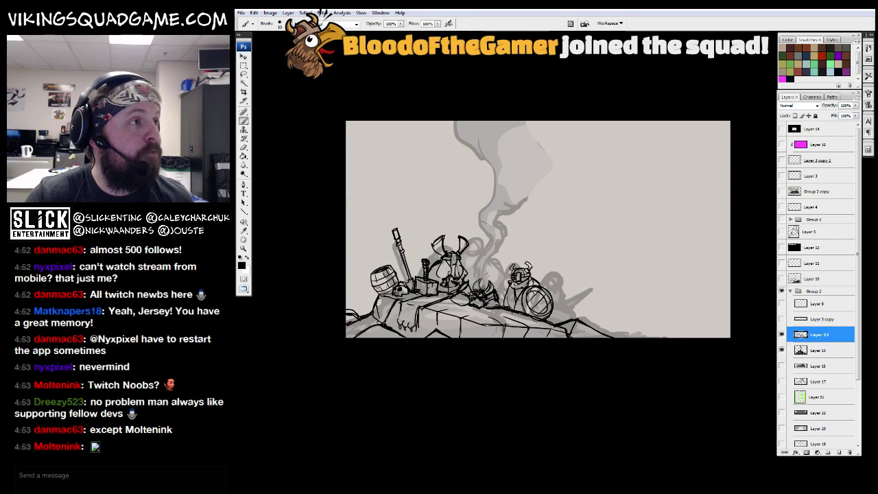
key("ctrl+plus")
key("ctrl+plus")
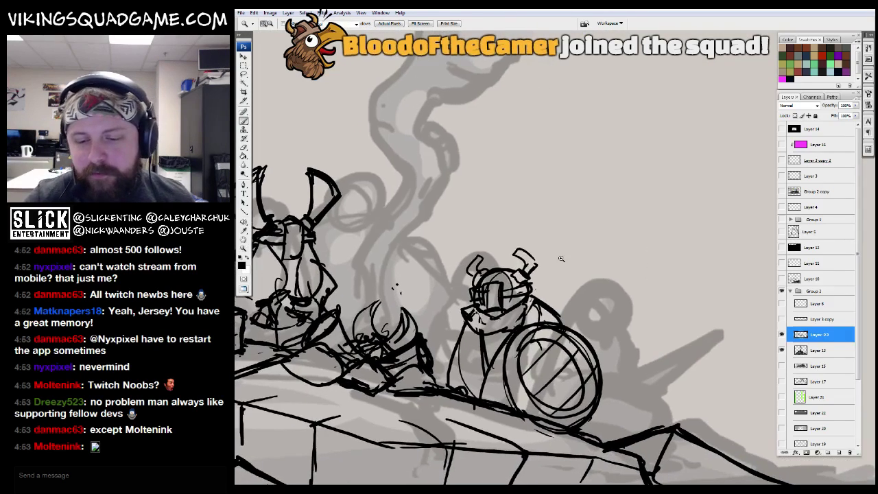
Step: Draw a rounded boulder with an inner contour line on the slope at the ledge's right end
left_click_drag(627, 386, 470, 242)
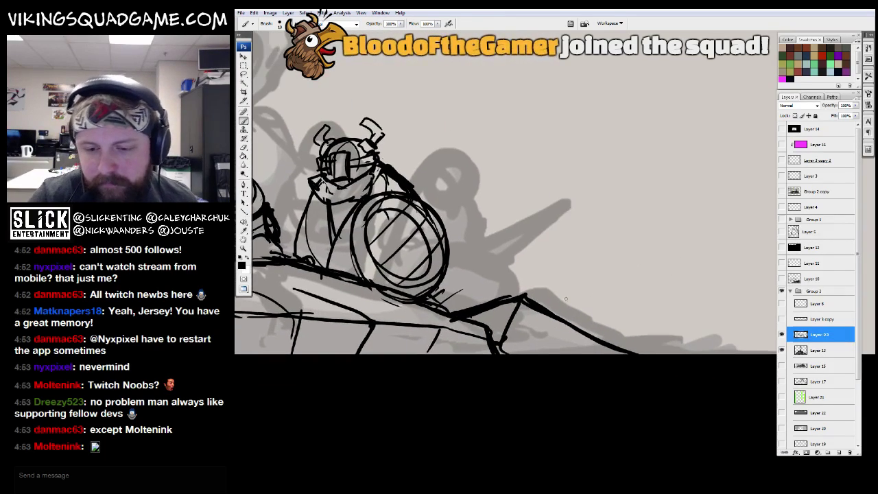
mouse_move(595, 310)
left_mouse_down()
mouse_move(563, 257)
mouse_move(530, 267)
mouse_move(515, 305)
left_mouse_up()
mouse_move(548, 260)
left_mouse_down()
mouse_move(597, 278)
mouse_move(535, 288)
mouse_move(583, 269)
left_mouse_up()
key("z")
left_click(584, 243, "alt")
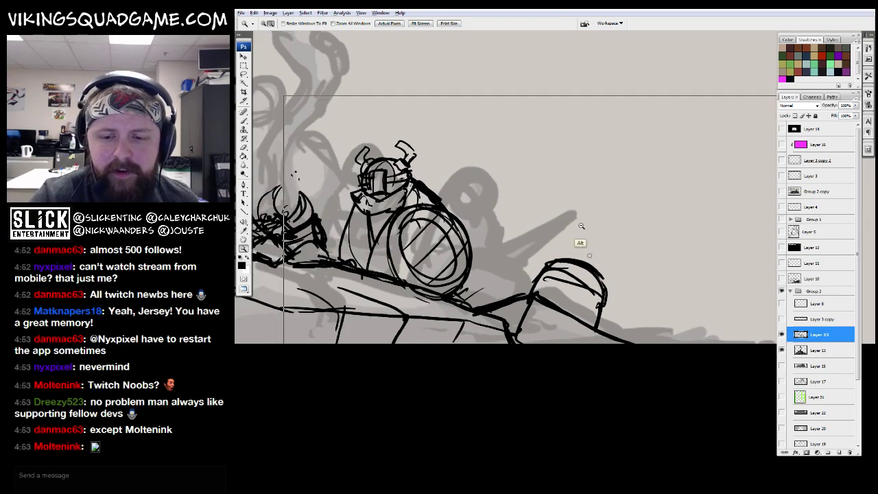
left_click(616, 288, "alt")
left_click(617, 288, "alt")
left_click(621, 287, "alt")
left_click(662, 275, "alt")
left_click(699, 264, "alt")
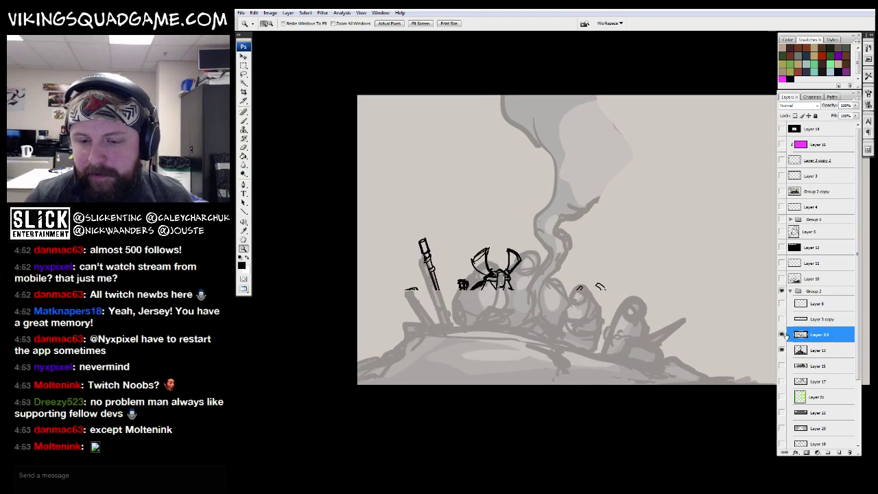
Step: Lasso the seated viking figures together with the chest and cut them out of the line-art layer
left_click_drag(653, 322, 633, 303)
key("l")
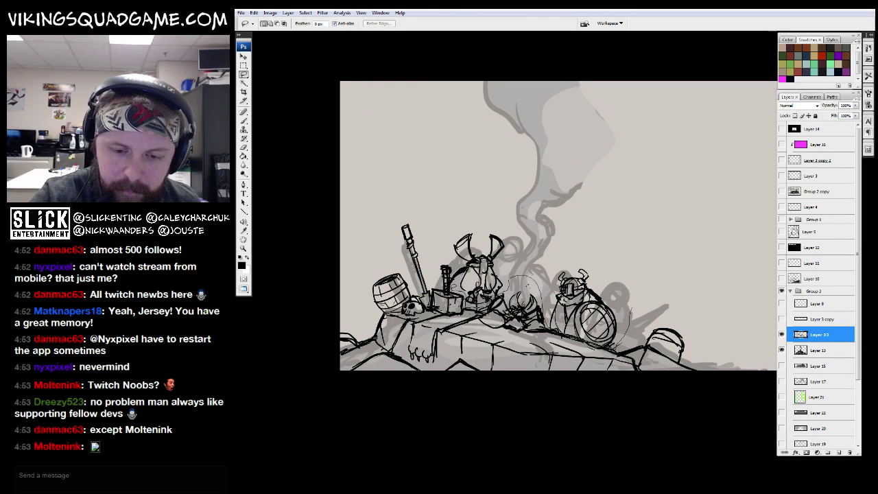
mouse_move(428, 281)
left_mouse_down()
mouse_move(495, 197)
mouse_move(644, 269)
mouse_move(626, 322)
left_mouse_up()
key("Delete")
scroll(625, 322, "down", 1)
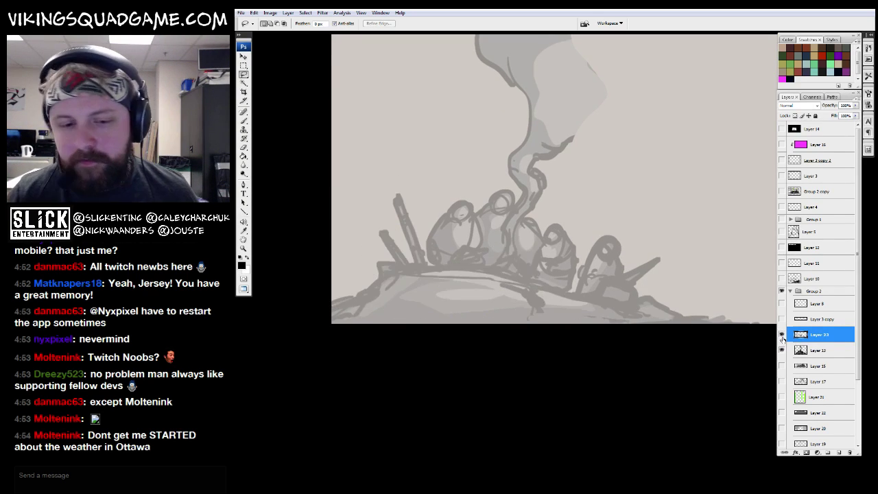
Step: Redraw the ledge's top edge between the skull and the campfire where the chest and figure were cut out
key("z")
left_click_drag(441, 206, 617, 322)
key("b")
mouse_move(428, 297)
left_mouse_down()
mouse_move(535, 293)
mouse_move(522, 291)
left_mouse_up()
left_click_drag(415, 274, 423, 233)
key("z")
left_click(617, 211)
left_click(618, 211, "alt")
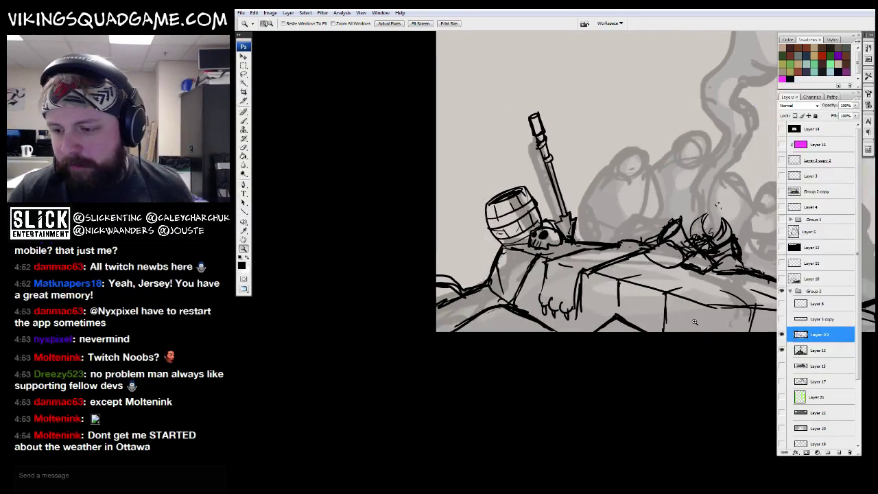
left_click(574, 295, "alt")
Step: Paste the cut figures onto their own layer over the ledge, hide that layer and rename it vikings
key("ctrl+v")
key("v")
left_click_drag(613, 212, 594, 242)
left_click(782, 334)
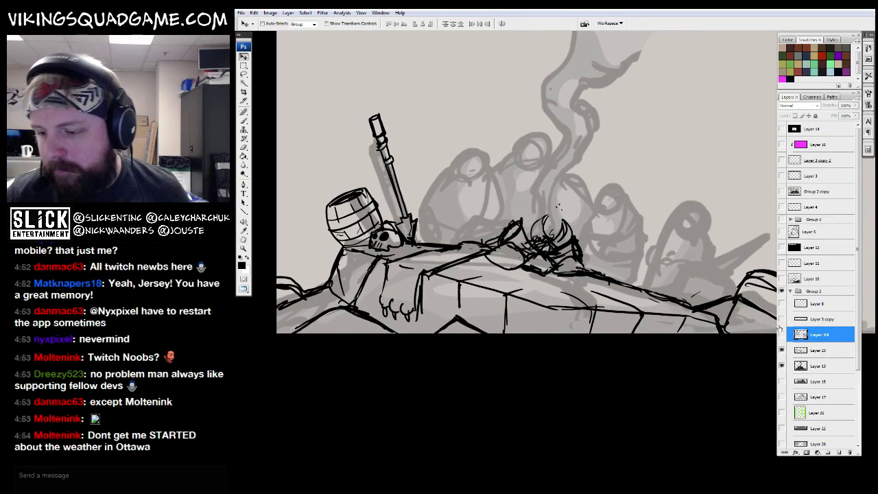
double_click(818, 333)
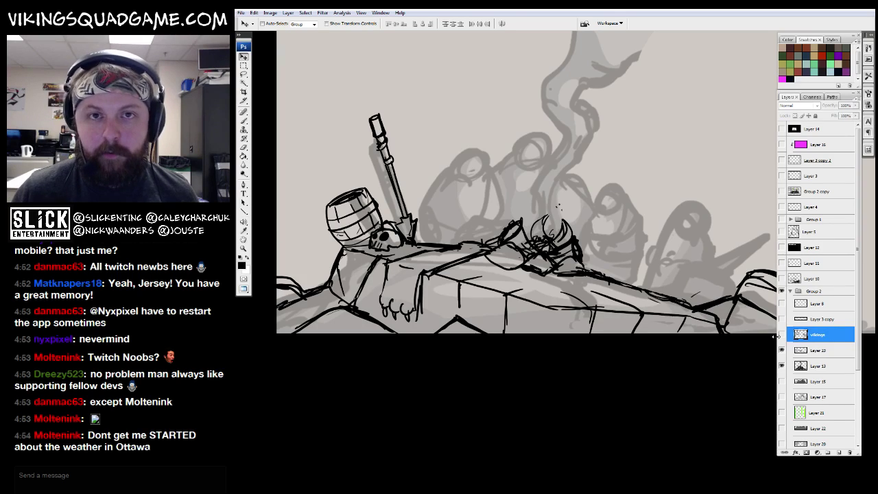
Step: Compare the campfire scene with the vikings and ledge line art shown and hidden, leaving the vikings layer hidden
left_click(782, 334)
left_click(782, 334)
left_click(782, 335)
scroll(637, 203, "up", 3)
left_click(637, 203, "alt")
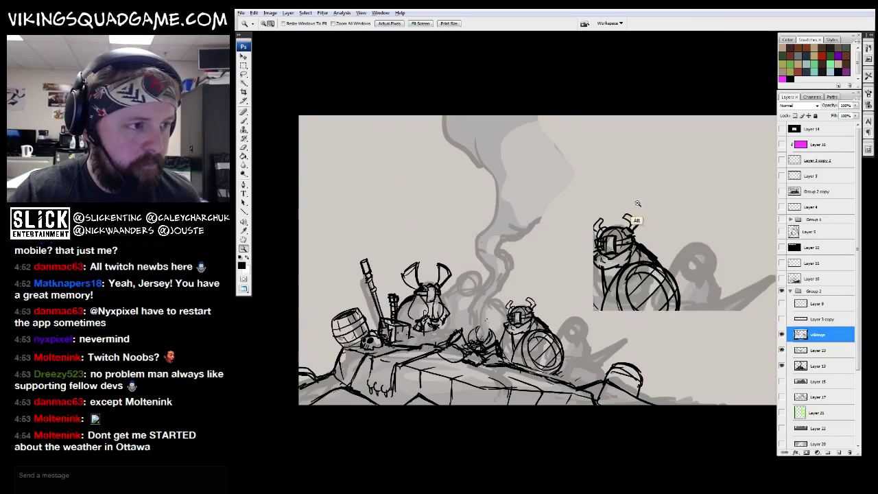
left_click_drag(601, 288, 593, 216)
left_click(782, 333)
left_click_drag(549, 327, 594, 270)
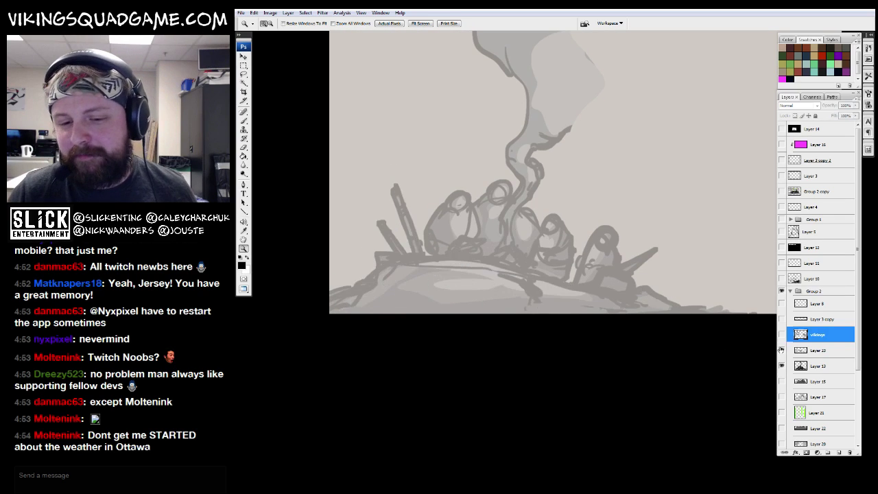
left_click_drag(578, 307, 588, 309)
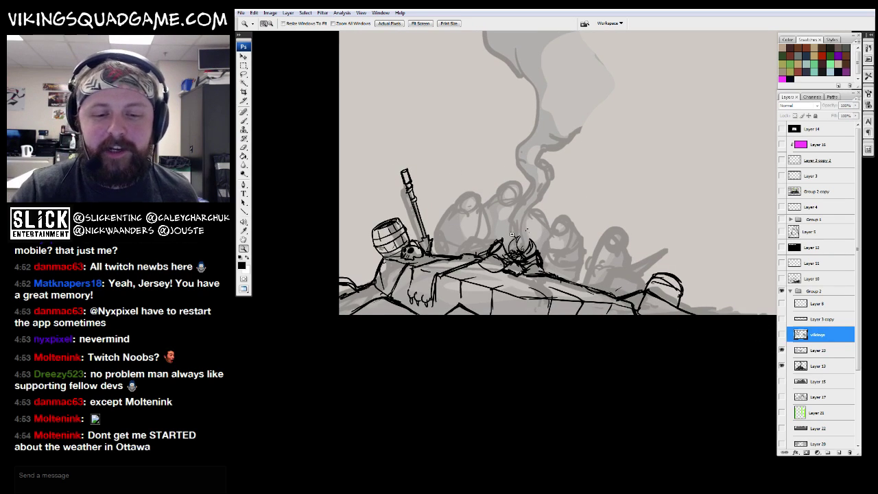
left_click_drag(511, 234, 520, 239)
Step: On the ledge line-art layer, draw a thin tilted post with bindings at its base beside the barrel's left side
left_click(809, 350)
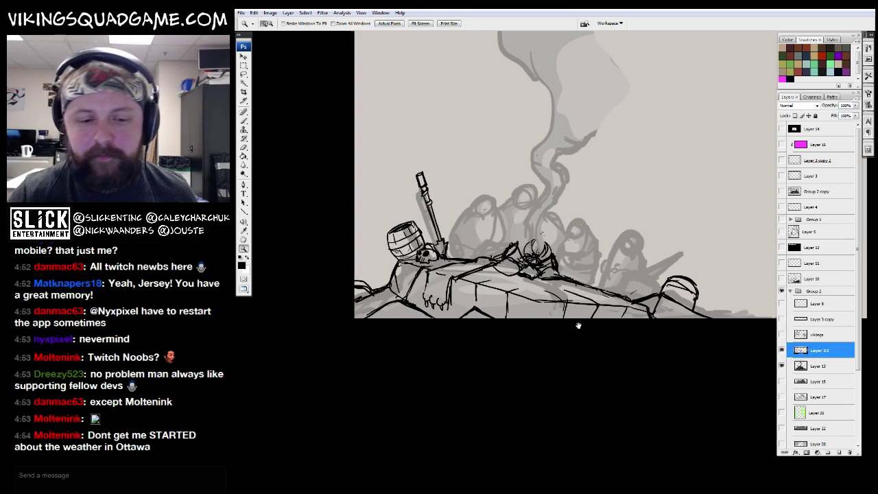
left_click(573, 334)
key("b")
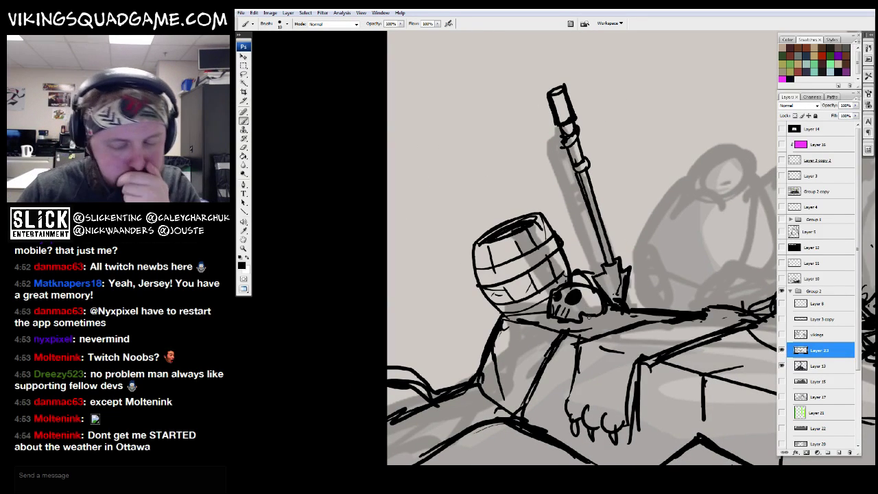
key("e")
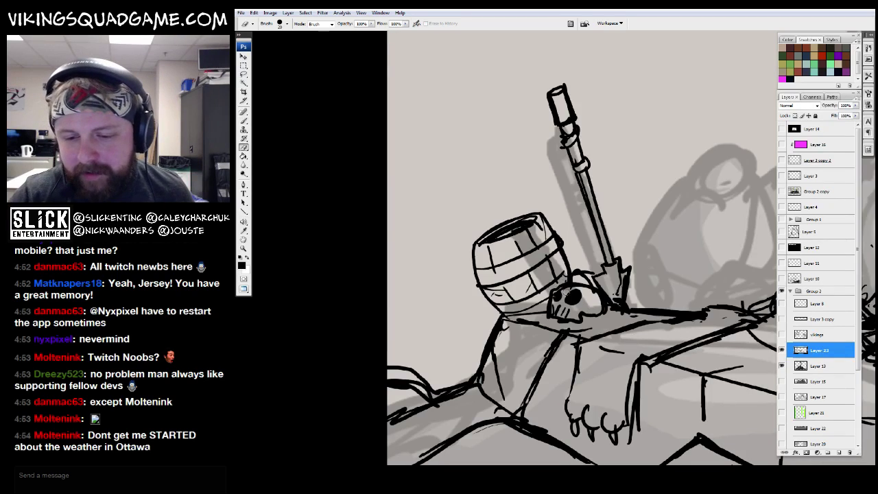
key("b")
mouse_move(478, 371)
left_mouse_down()
mouse_move(459, 274)
mouse_move(474, 380)
left_mouse_up()
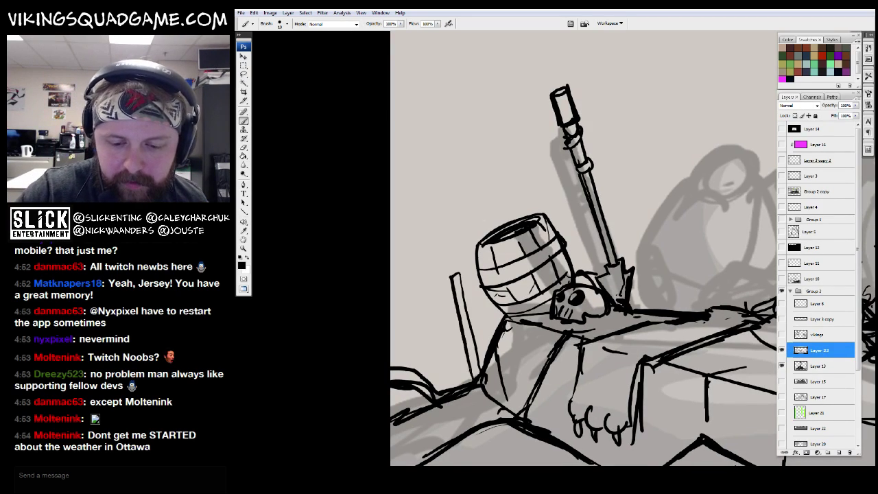
key("z")
left_click(396, 240, "alt")
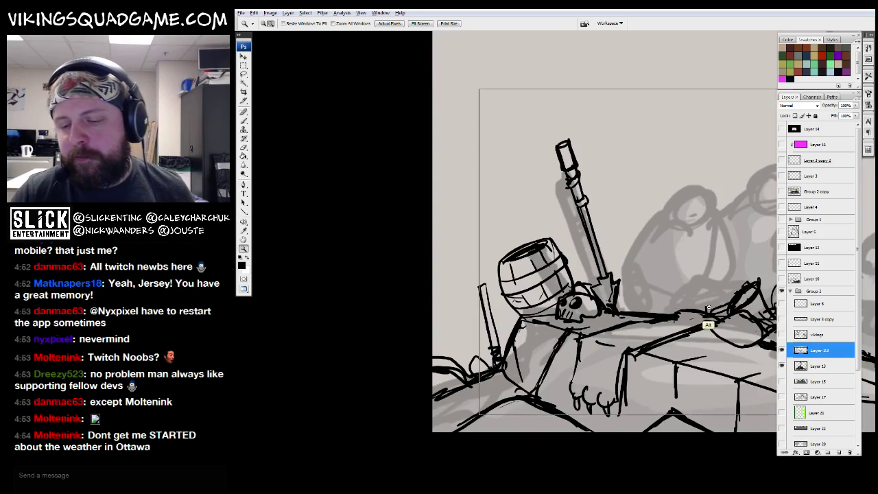
left_click(395, 240, "alt")
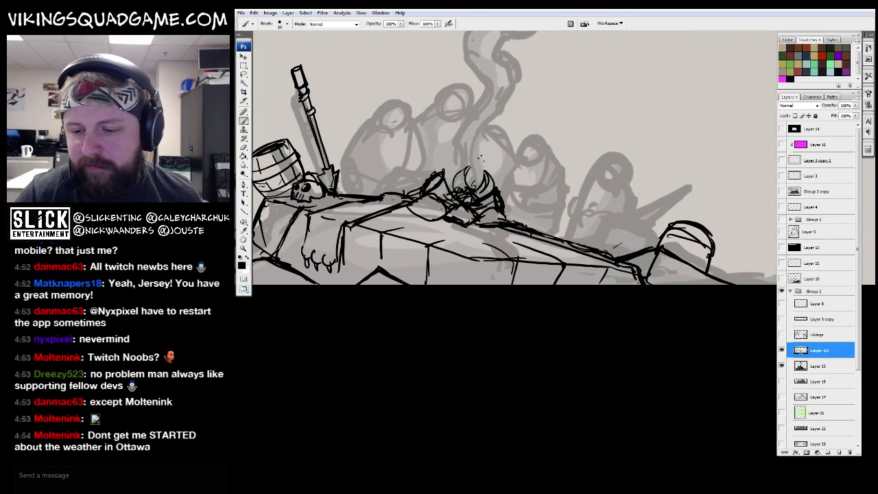
Step: Shift the whole ledge line-art layer slightly up and to the right over the rough background
left_click(630, 271, "alt")
key("v")
scroll(661, 363, "down", 1)
mouse_move(664, 364)
left_mouse_down()
mouse_move(662, 350)
mouse_move(693, 352)
left_mouse_up()
key("b")
scroll(663, 352, "left", 1)
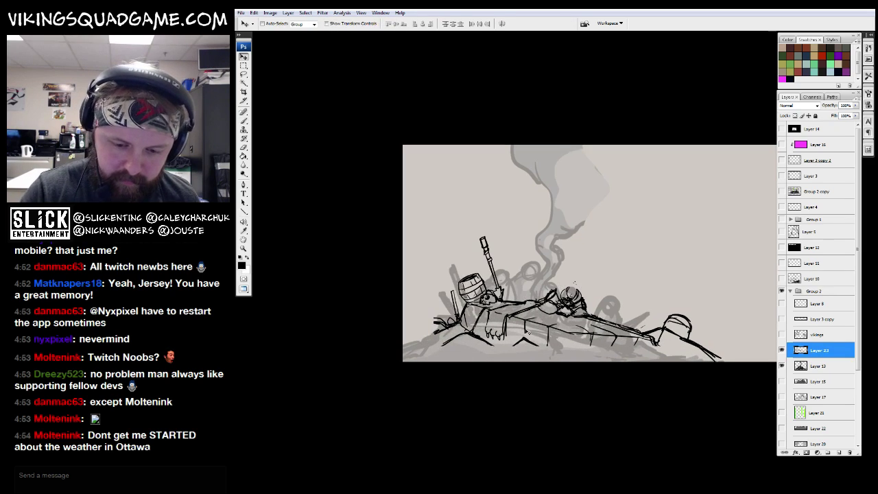
scroll(575, 281, "down", 1)
left_click_drag(575, 281, 556, 281)
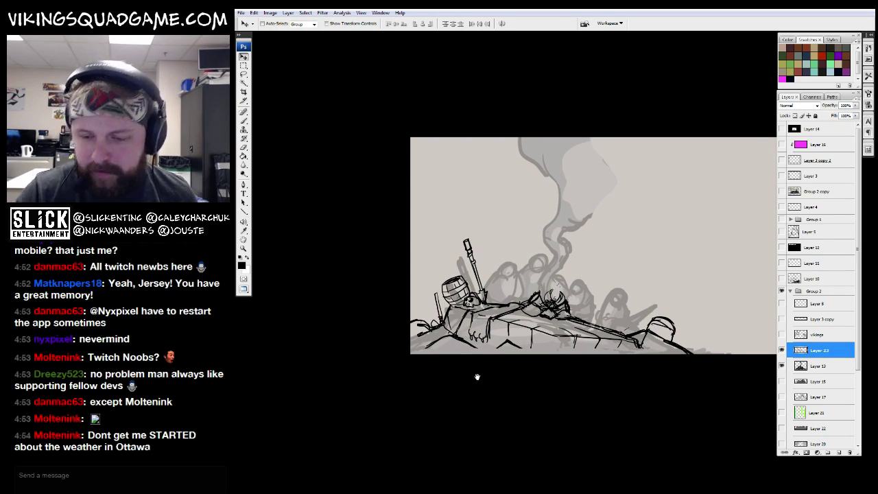
Step: Draw a tilted post filled solid black between the barrel and the upright spear, ending behind the skull
scroll(466, 271, "up", 3)
mouse_move(499, 350)
left_mouse_down()
mouse_move(471, 265)
mouse_move(489, 348)
left_mouse_up()
left_click_drag(466, 261, 493, 339)
left_click_drag(486, 274, 503, 352)
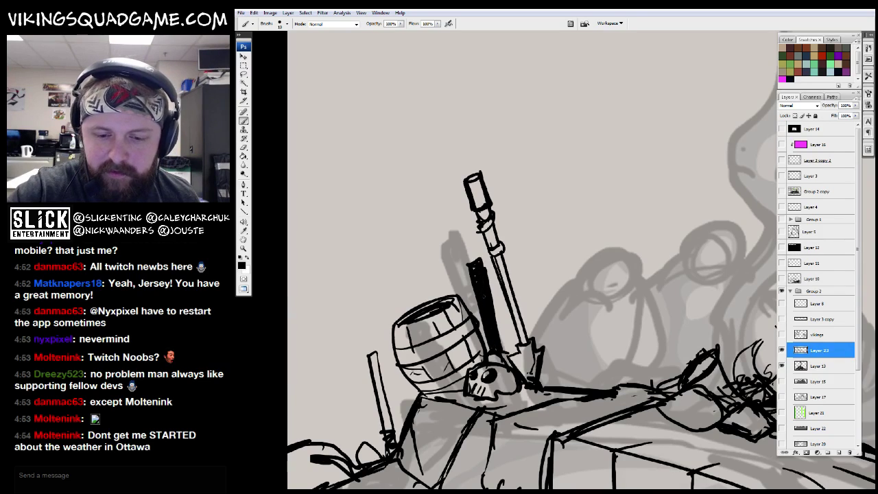
mouse_move(503, 351)
left_mouse_down()
mouse_move(511, 322)
mouse_move(436, 151)
left_mouse_up()
left_click_drag(480, 236, 462, 313)
left_click_drag(627, 56, 585, 234)
left_click(585, 234, "alt")
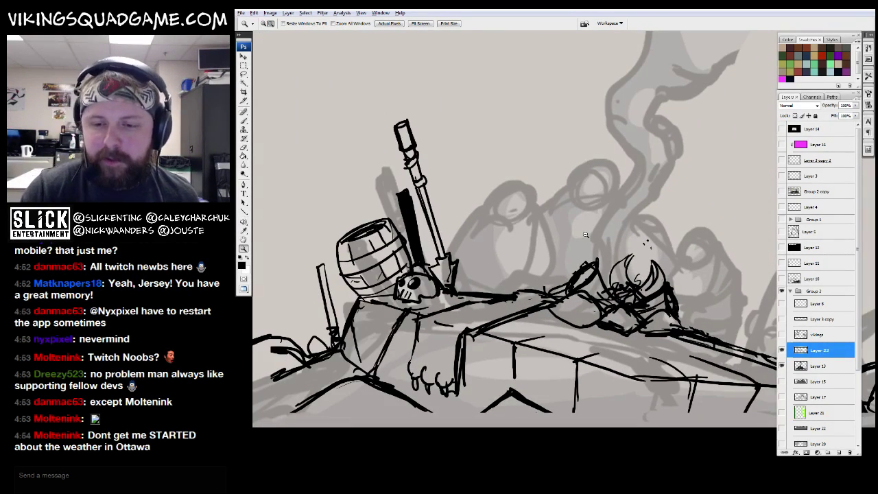
left_click(585, 235, "alt")
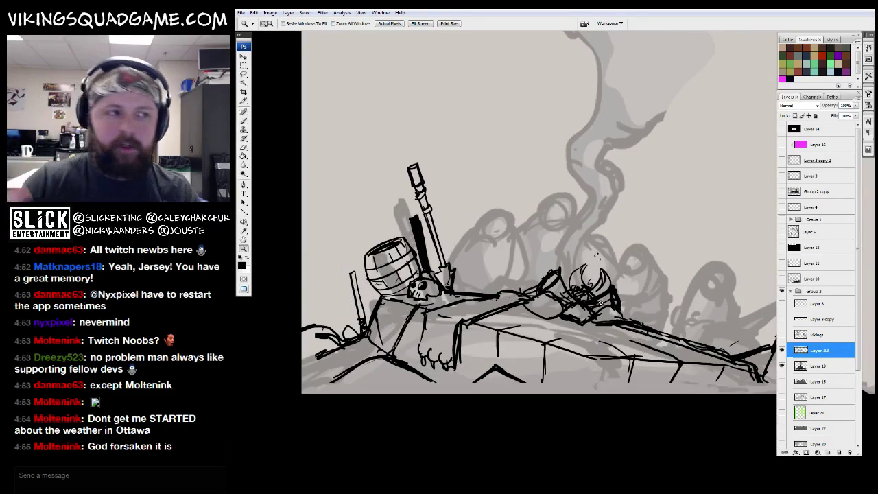
left_click_drag(600, 300, 615, 263)
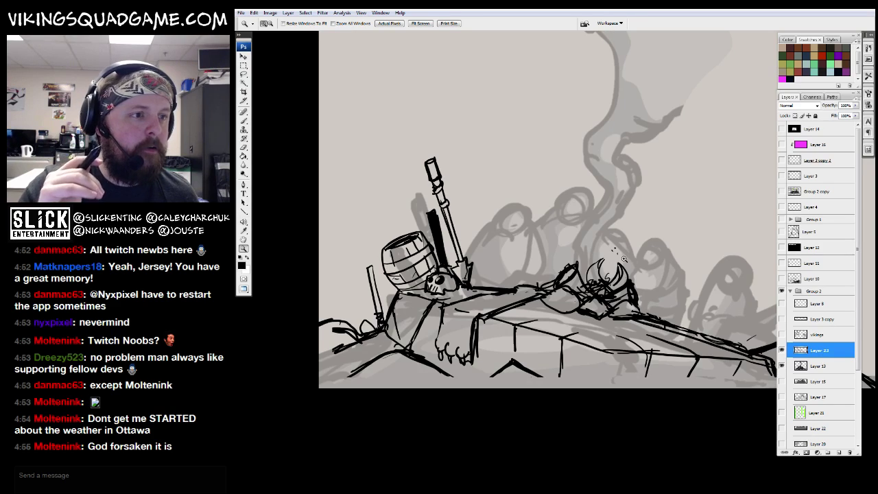
left_click_drag(624, 258, 632, 278)
left_click(574, 290, "alt")
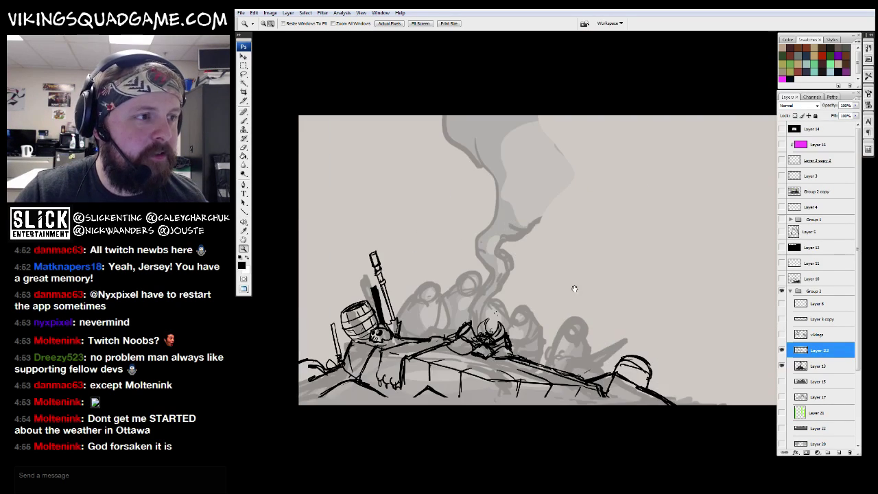
scroll(692, 224, "down", 2)
left_click(692, 225)
mouse_move(573, 323)
left_mouse_down()
mouse_move(609, 275)
mouse_move(700, 236)
left_mouse_up()
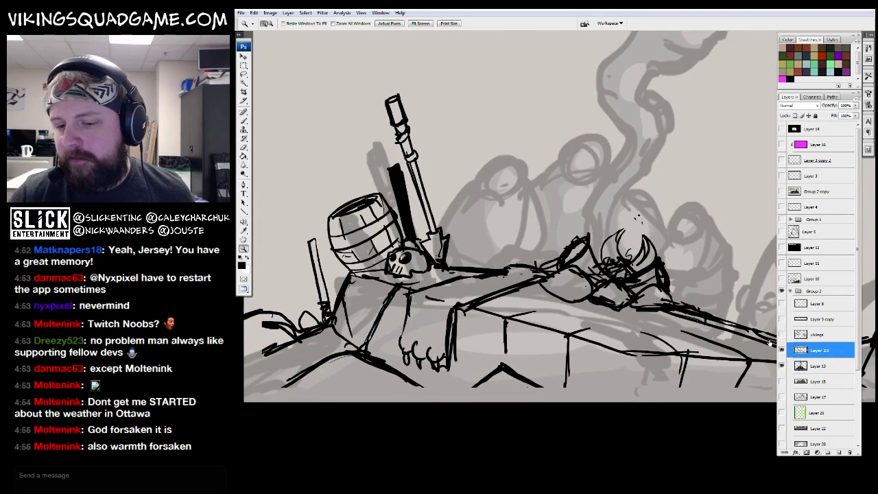
Step: Lower the ledge line-art layer's opacity to 30% and hide the rough grey background layer beneath it
left_click_drag(772, 324, 772, 353)
left_click_drag(848, 115, 827, 115)
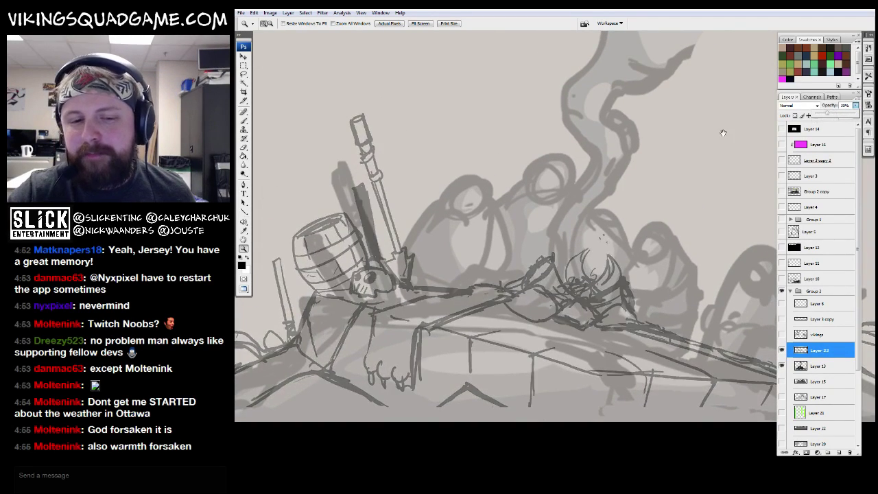
key("b")
left_click_drag(446, 472, 535, 341)
left_click(781, 366)
key("ctrl+minus")
key("ctrl+plus")
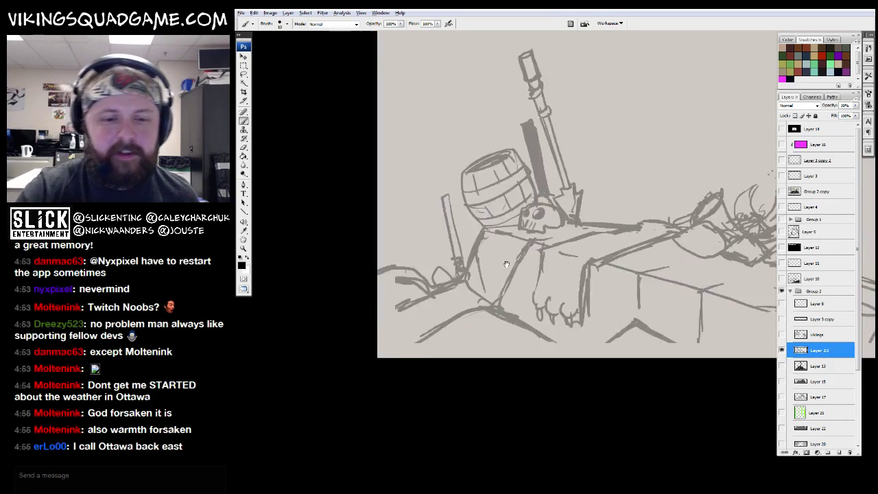
Step: Choose the tooner brush preset and add a new layer above the faded line art
key("ctrl+plus")
key("ctrl+plus")
key("b")
right_click(575, 217)
scroll(618, 322, "down", 5)
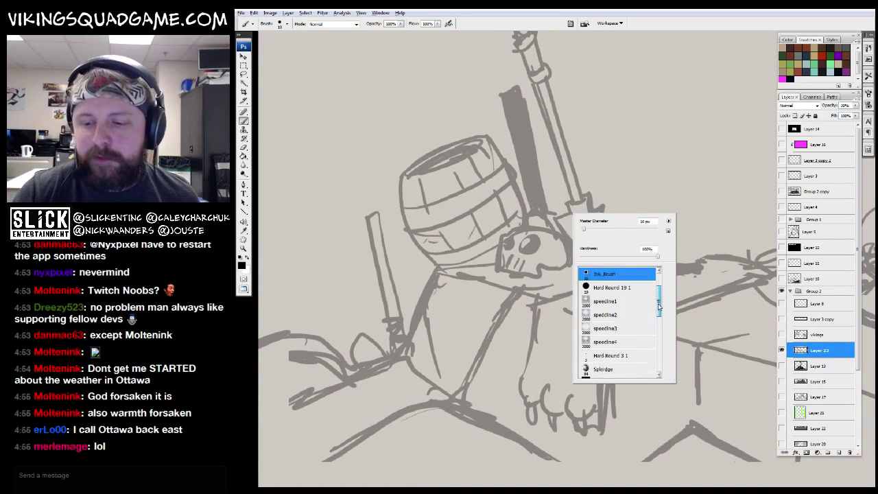
left_click(613, 345)
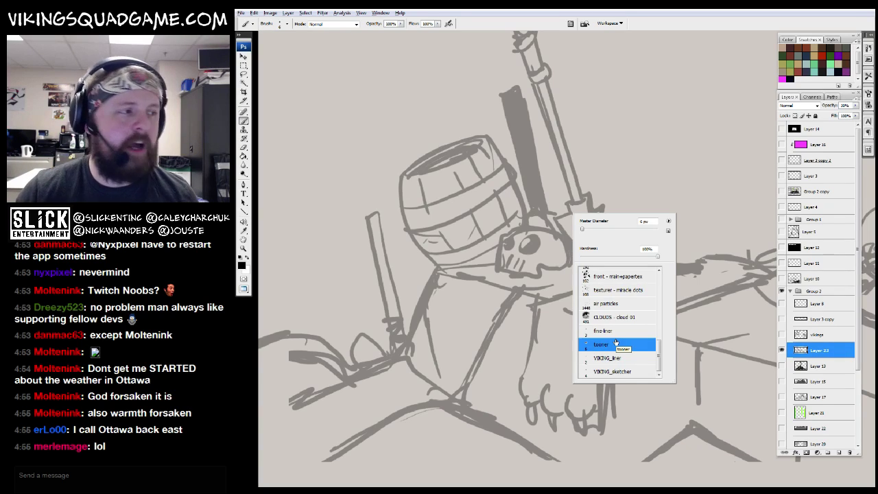
left_click(605, 331)
left_click(604, 344)
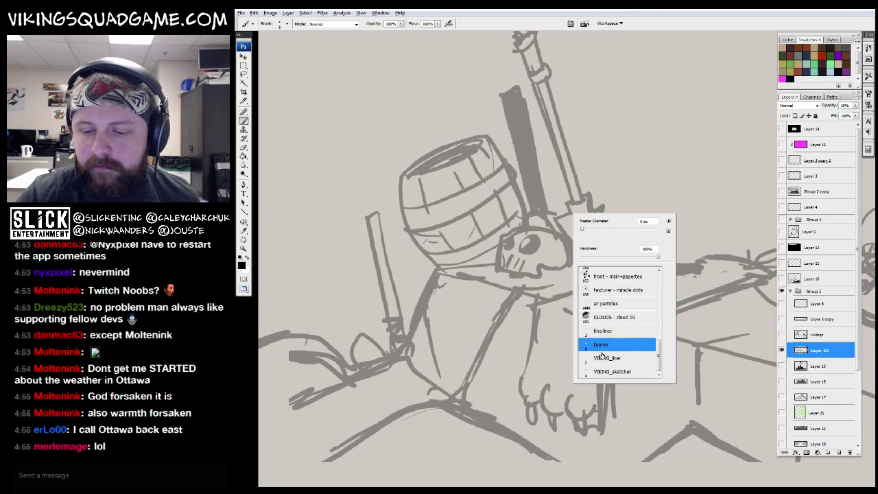
key("Escape")
key("z")
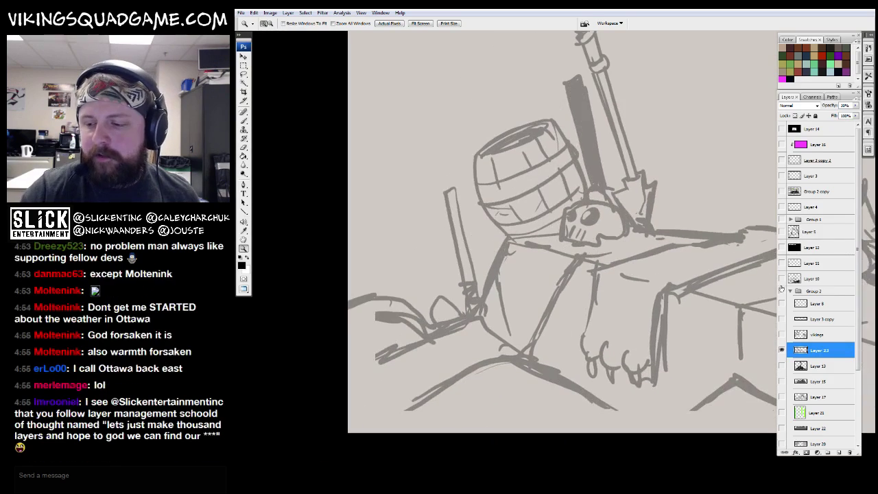
left_click(837, 452)
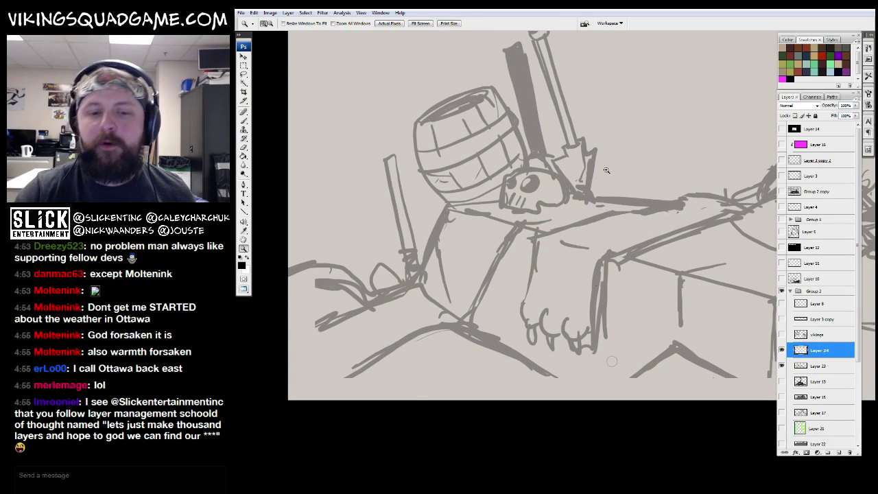
Step: Try inking the rock's left edge below the barrel with a black stroke and lasso around it, then undo it
left_click(423, 220)
key("b")
mouse_move(492, 187)
left_mouse_down()
mouse_move(425, 341)
mouse_move(477, 267)
mouse_move(602, 184)
left_mouse_up()
right_click(602, 185)
double_click(648, 320)
right_click(641, 300)
left_click(676, 456)
left_click_drag(652, 156, 541, 336)
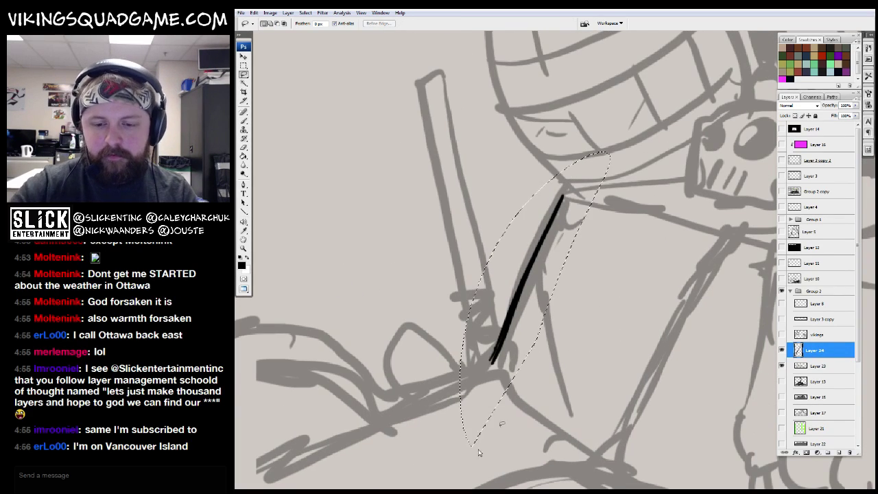
key("ctrl+z")
left_click(566, 308)
left_click(566, 308, "alt")
left_click(563, 315, "alt")
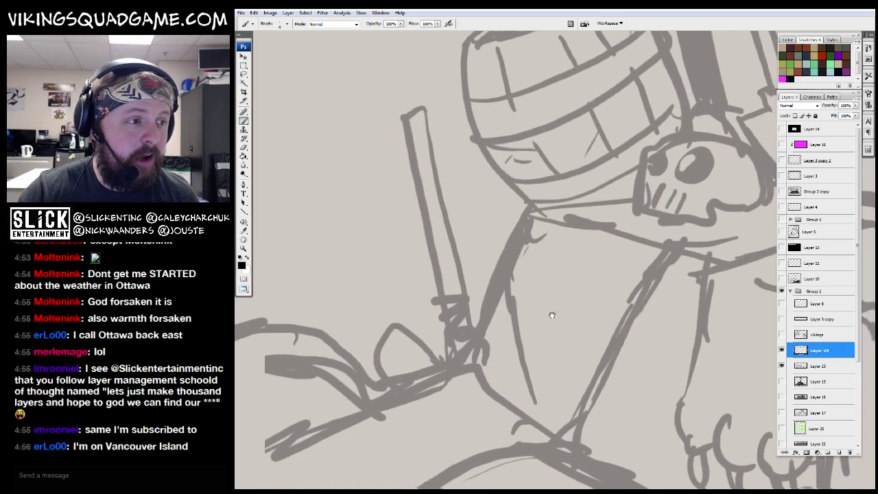
left_click(558, 309, "alt")
left_click(524, 360, "alt")
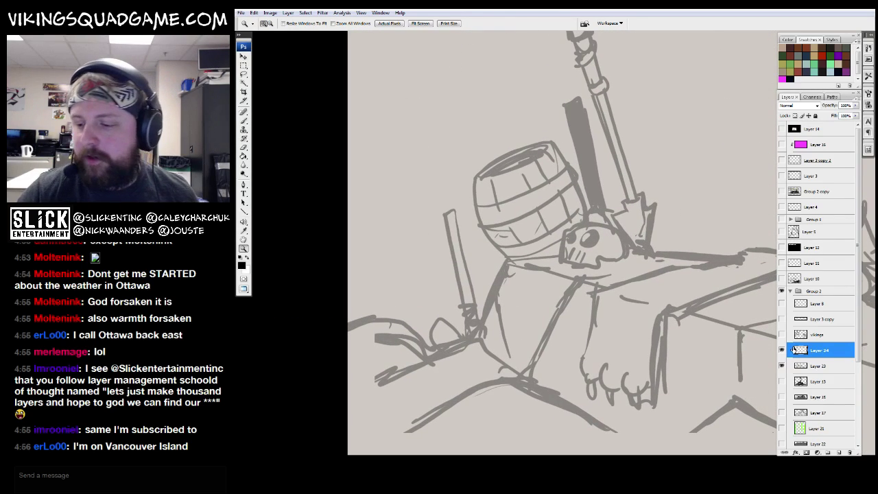
Step: Ink the rock's upper edge below the barrel up to the skull, its left side, and the neighbouring boulder contours
left_click(429, 280)
key("b")
left_click_drag(552, 237, 508, 345)
left_click(658, 203, "shift")
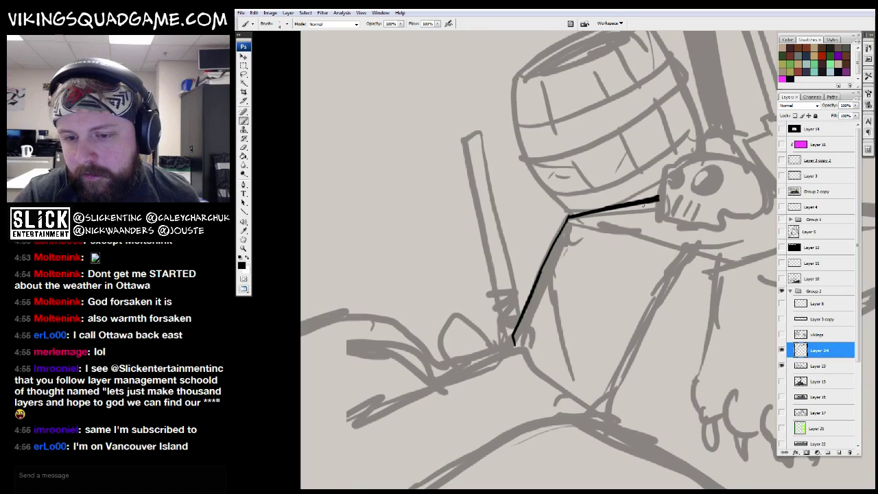
mouse_move(513, 340)
left_mouse_down()
mouse_move(552, 290)
mouse_move(552, 236)
mouse_move(484, 254)
mouse_move(428, 210)
mouse_move(346, 228)
left_mouse_up()
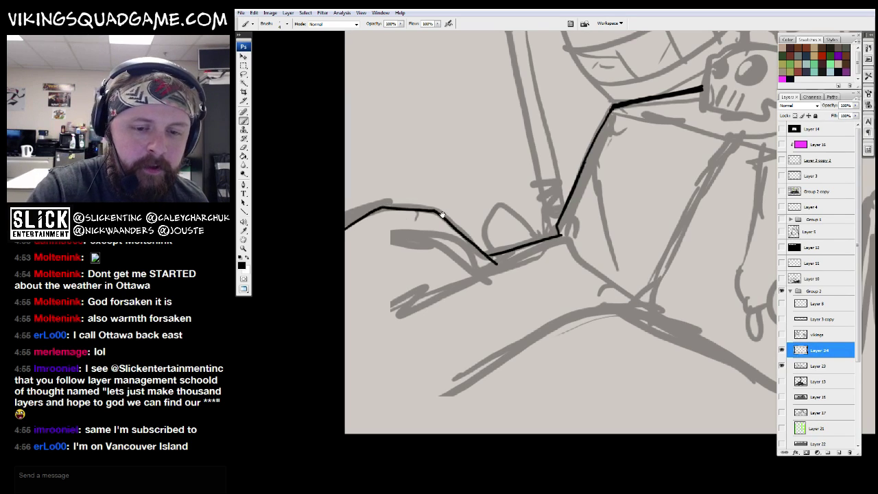
Step: Select the tooner brush preset and ink the skull's domed outline, jaw and cheek with thick black strokes
scroll(505, 318, "right", 5)
mouse_move(561, 295)
left_mouse_down()
mouse_move(584, 303)
mouse_move(645, 432)
mouse_move(555, 343)
mouse_move(480, 295)
mouse_move(559, 285)
left_mouse_up()
scroll(559, 285, "up", 3)
mouse_move(635, 214)
left_mouse_down()
mouse_move(532, 183)
mouse_move(466, 199)
left_mouse_up()
right_click(592, 224)
left_click(583, 349)
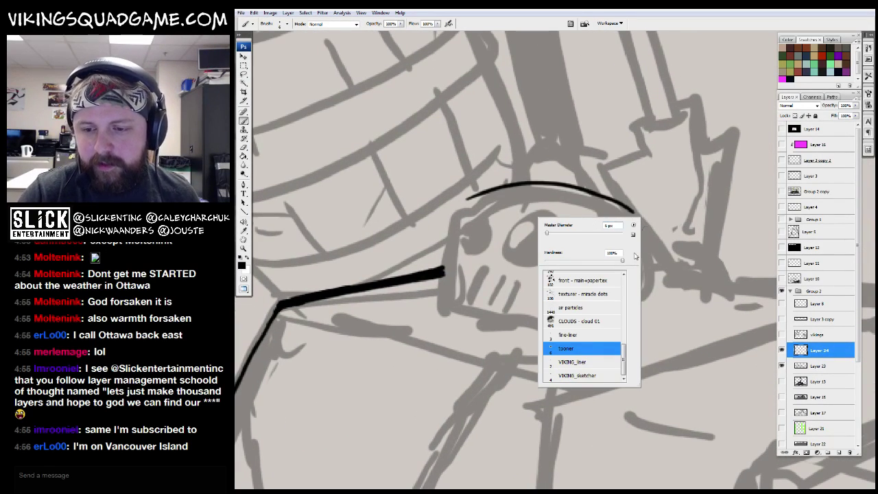
left_click_drag(641, 239, 663, 244)
mouse_move(648, 203)
left_mouse_down()
mouse_move(553, 171)
mouse_move(470, 191)
mouse_move(453, 299)
mouse_move(549, 325)
left_mouse_up()
mouse_move(557, 326)
left_mouse_down()
mouse_move(573, 291)
mouse_move(566, 294)
mouse_move(655, 296)
mouse_move(668, 218)
mouse_move(645, 193)
mouse_move(670, 214)
mouse_move(665, 284)
mouse_move(579, 167)
mouse_move(470, 187)
mouse_move(455, 297)
mouse_move(559, 328)
left_mouse_up()
mouse_move(557, 327)
left_mouse_down()
mouse_move(590, 277)
mouse_move(618, 266)
left_mouse_up()
mouse_move(669, 218)
left_mouse_down()
mouse_move(606, 273)
mouse_move(565, 332)
left_mouse_up()
Step: Ink the jagged outline of the spearhead behind the skull, including the notched socket where the shaft enters
left_click_drag(563, 250, 524, 287)
mouse_move(615, 238)
left_mouse_down()
mouse_move(649, 232)
mouse_move(627, 365)
left_mouse_up()
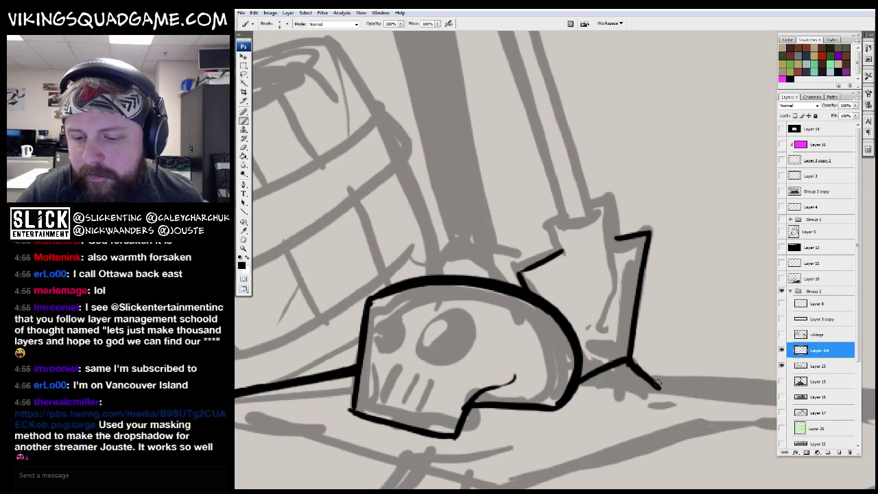
mouse_move(567, 232)
left_mouse_down()
mouse_move(547, 348)
mouse_move(528, 329)
mouse_move(529, 340)
left_mouse_up()
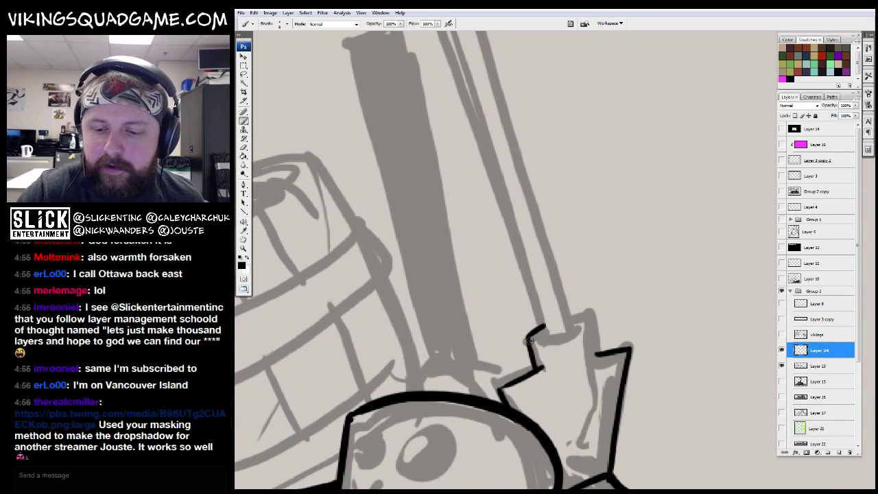
left_click_drag(586, 318, 601, 429)
left_click_drag(543, 329, 548, 332)
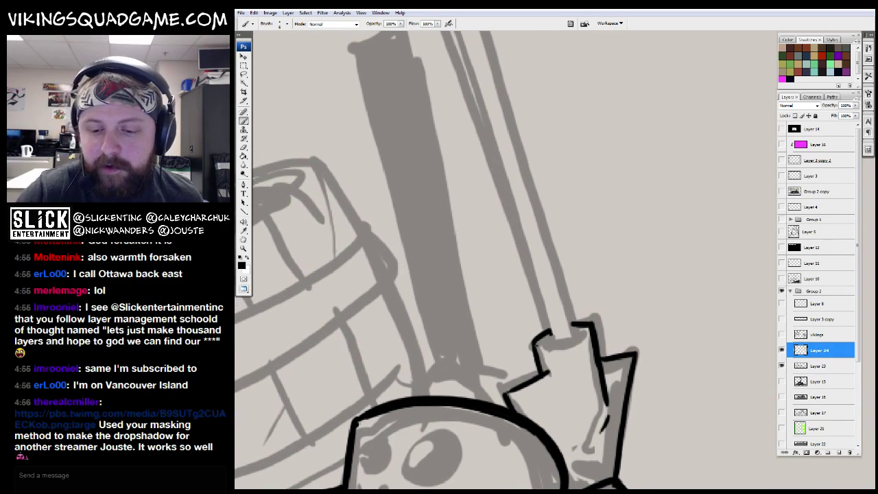
Step: Draw the spear shaft's two parallel edges with the Line tool and close its upper end with a brush stroke
key("z")
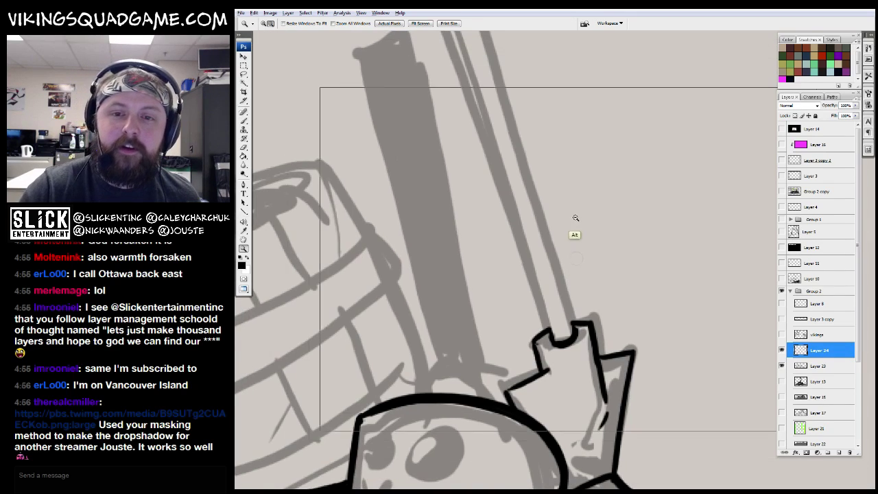
left_click(584, 234, "alt")
left_click(587, 233, "alt")
left_click_drag(408, 121, 746, 362)
key("u")
left_click_drag(547, 373, 441, 47)
key("ctrl+z")
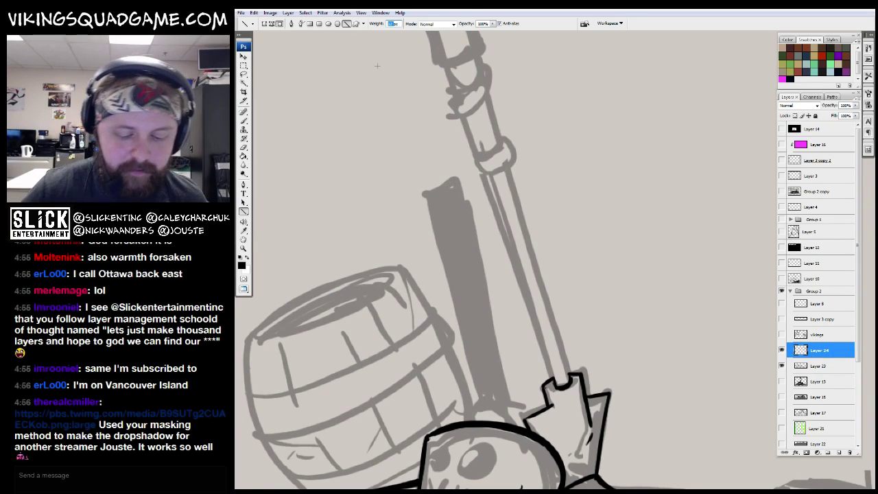
left_click_drag(440, 49, 557, 388)
key("ctrl+z")
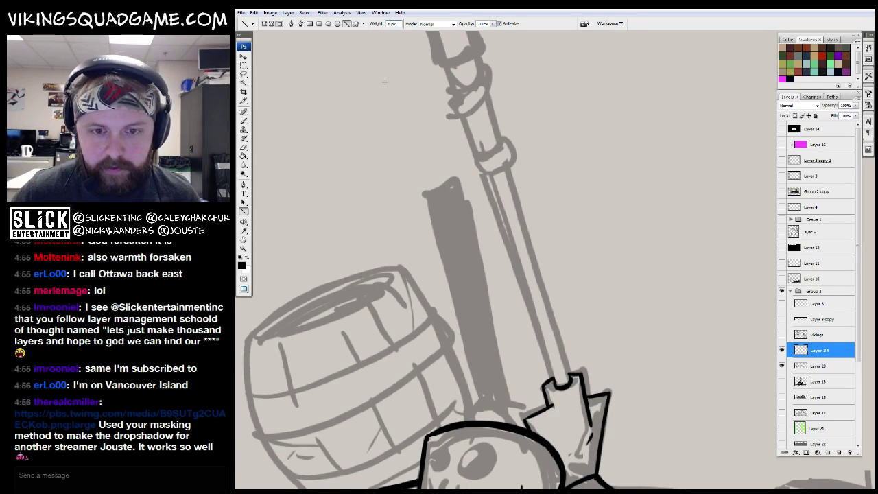
left_click_drag(445, 66, 557, 383)
left_click_drag(474, 66, 570, 386)
left_click_drag(615, 373, 617, 390)
key("b")
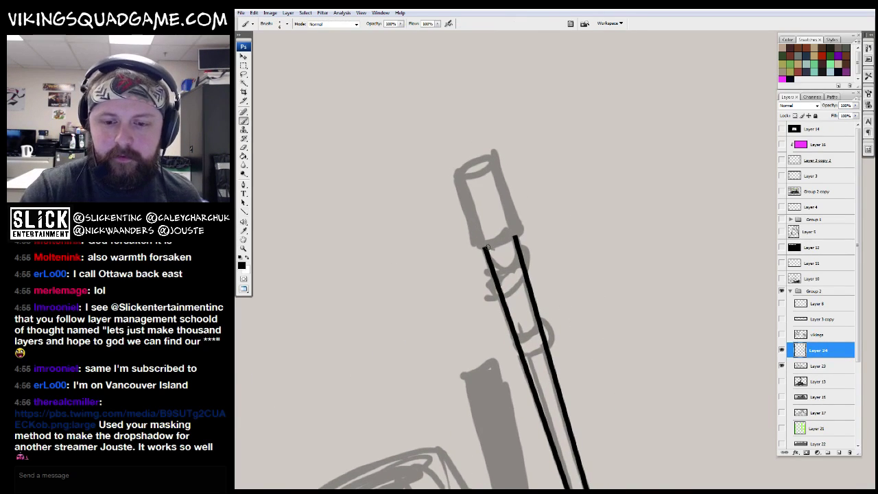
left_click_drag(554, 284, 569, 314)
Step: Look at the chat-linked Super Smokaloke Galaxy 2 logo image in the browser and close its window
key("z")
left_click(569, 314, "alt")
left_click(569, 314, "alt")
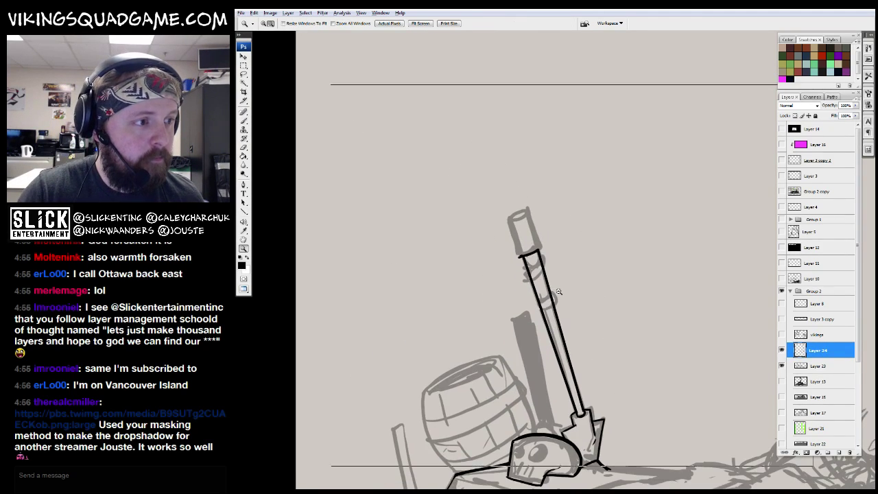
left_click(569, 314, "alt")
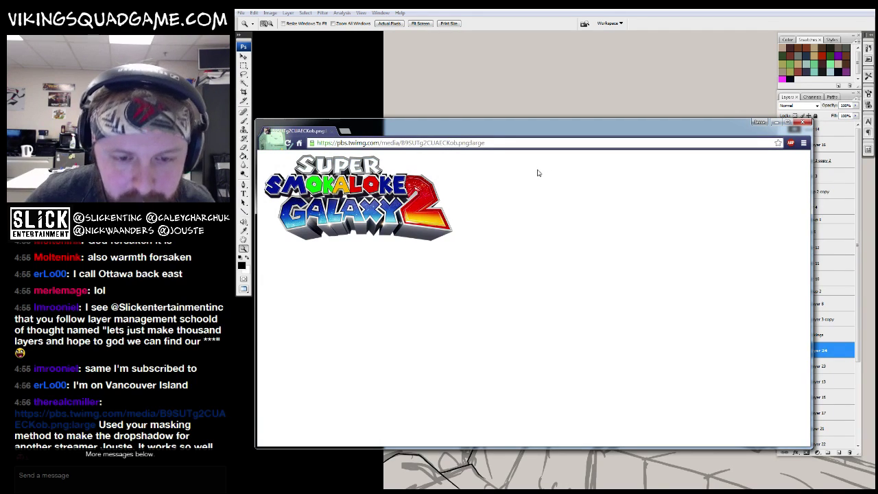
left_click(803, 123)
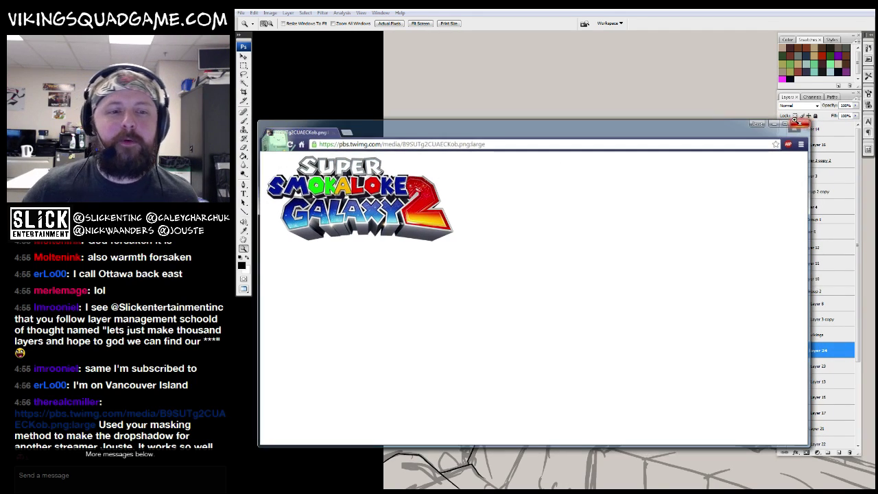
Step: Ink the cylindrical cap on the spear's upper end and erase the shaft edges where the wrap crosses below it
left_click(544, 271)
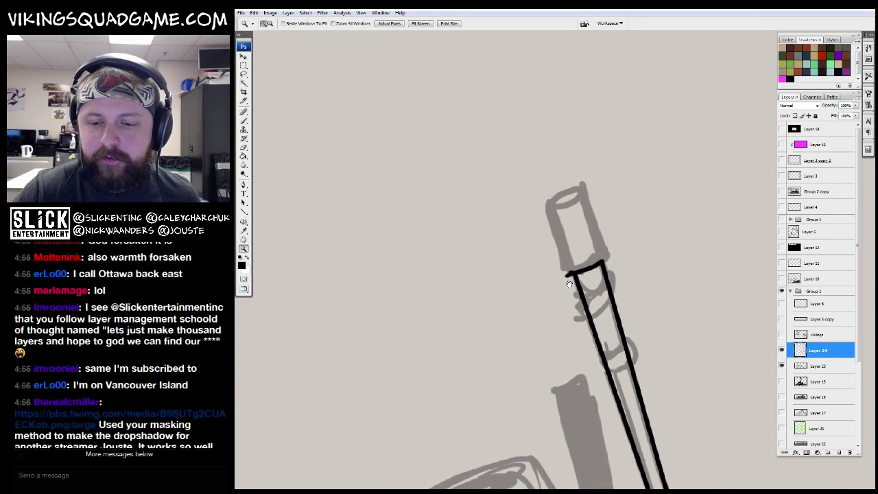
key("b")
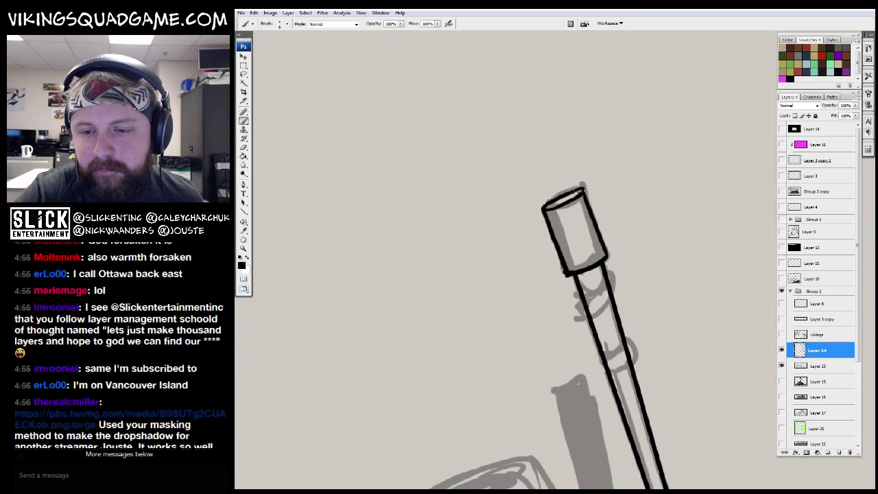
left_click_drag(591, 199, 576, 151)
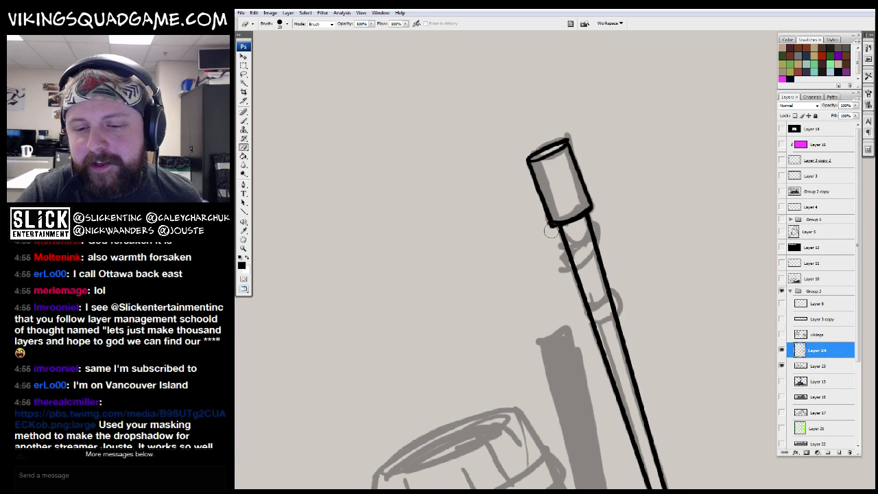
left_click_drag(592, 256, 561, 216)
key("b")
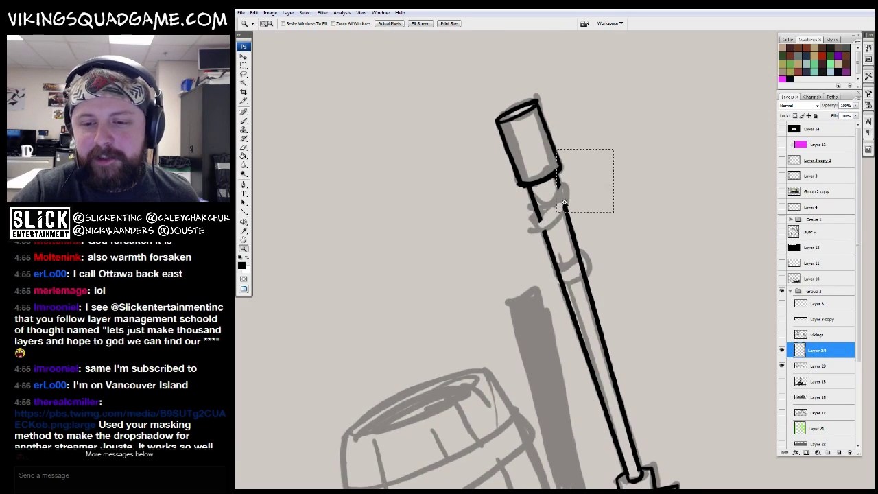
Step: Ink the diagonal wrap below the spear's cap, plus the collar and three curved bands further down the shaft
scroll(564, 196, "up", 2)
left_click_drag(499, 270, 577, 197)
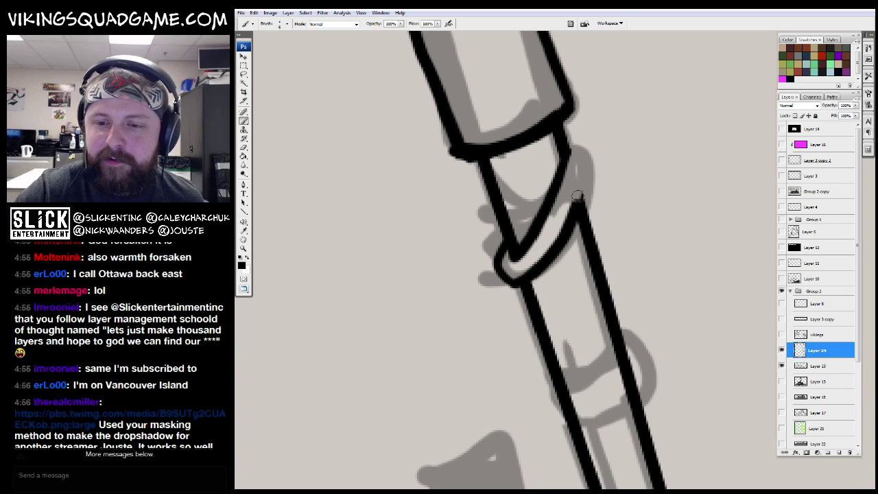
left_click_drag(598, 266, 557, 125)
key("e")
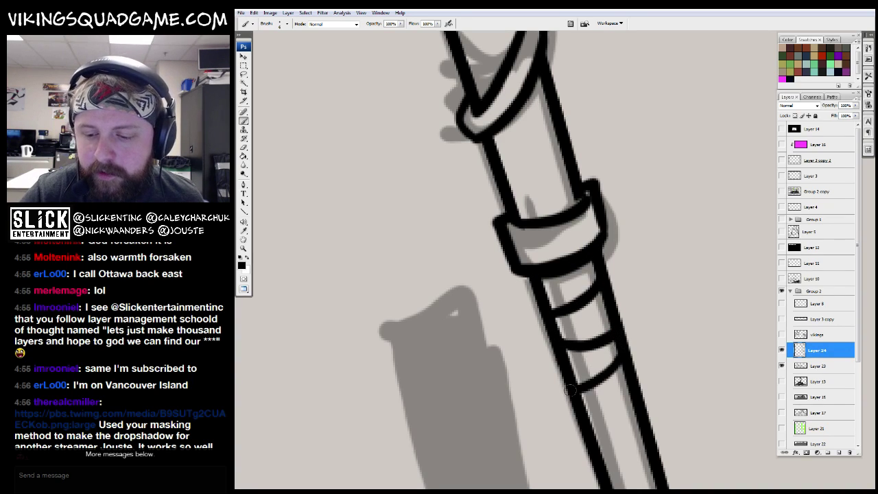
key("z")
left_click(636, 318, "alt")
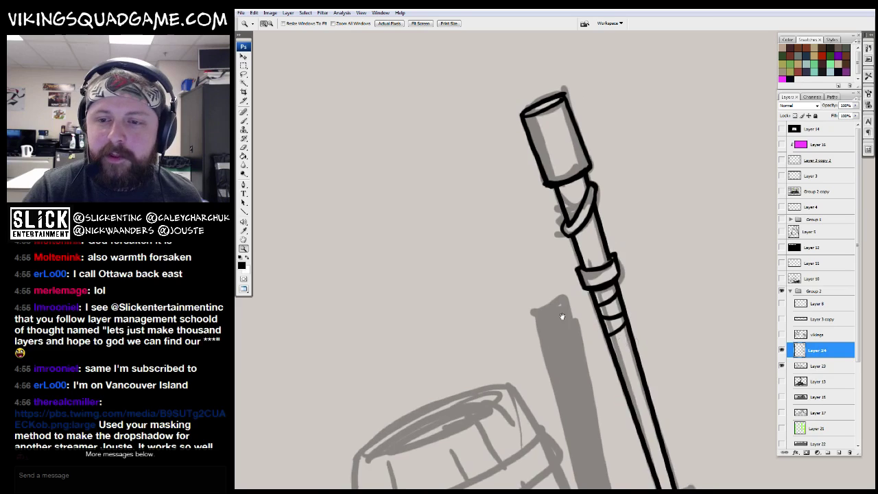
Step: Ink a rounded loop on the right side of the spear's wrap, just under the cap
left_click(583, 192)
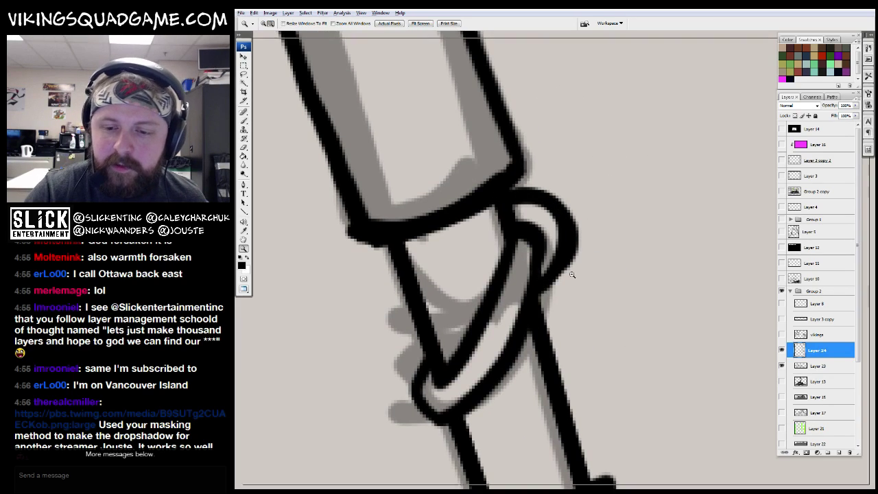
left_click(571, 274, "alt")
left_click(681, 305, "alt")
left_click(656, 418, "alt")
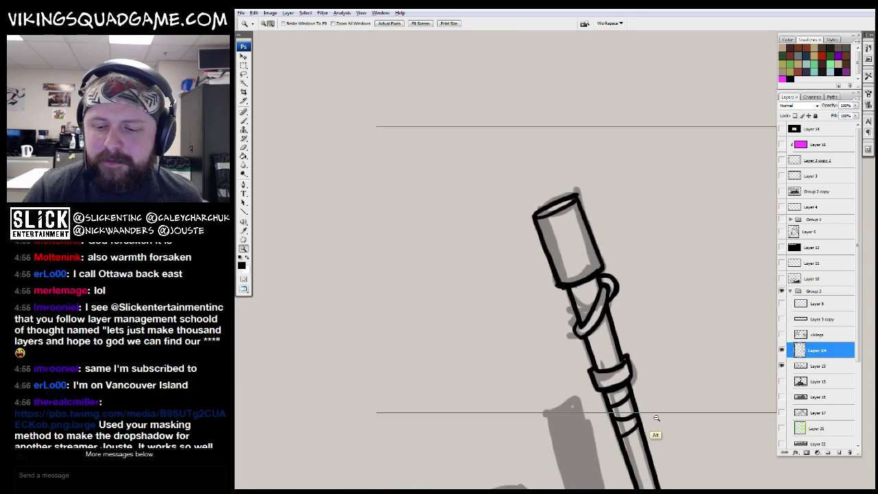
Step: Ink the barrel's curved rim and side outline, plus the small rounded shape behind the skull
left_click(587, 215, "alt")
left_click(587, 215)
left_click(569, 288)
key("b")
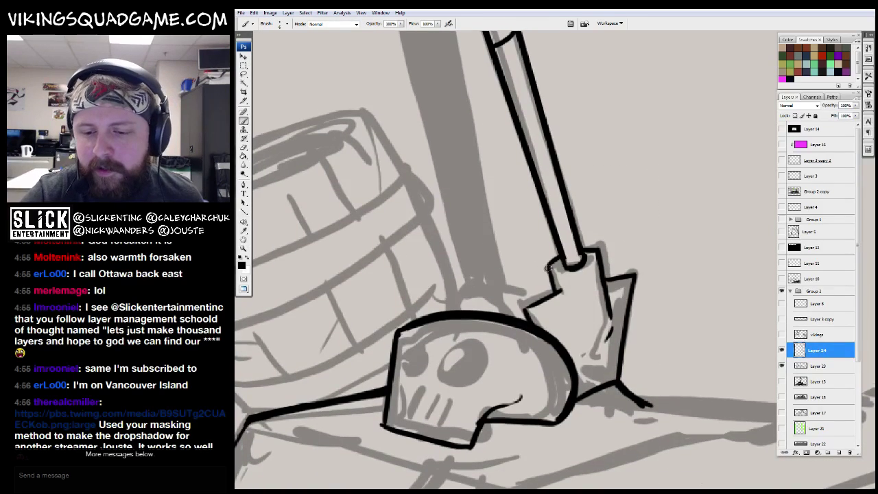
mouse_move(461, 307)
left_mouse_down()
mouse_move(582, 372)
mouse_move(584, 383)
mouse_move(653, 328)
mouse_move(588, 151)
left_mouse_up()
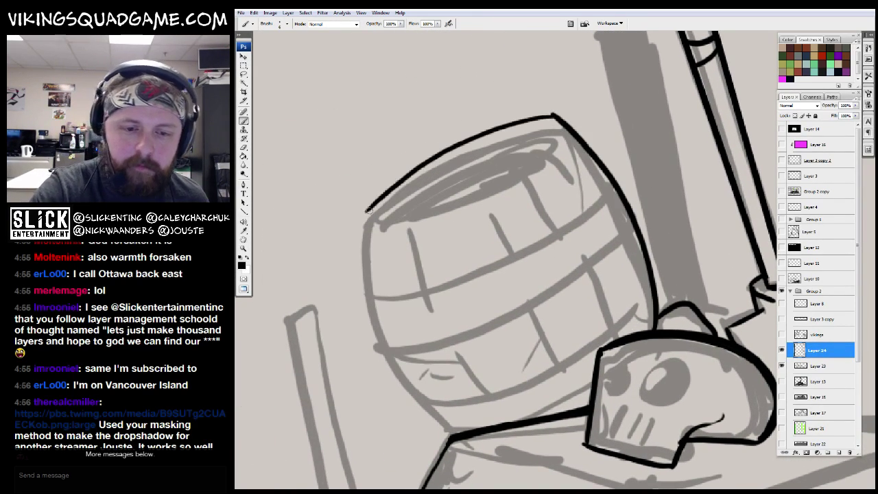
Step: Erase the barrel's outline where the wide middle hoop crosses and ink the hoop's curved edges and protruding ends
key("e")
left_click_drag(397, 311, 414, 303)
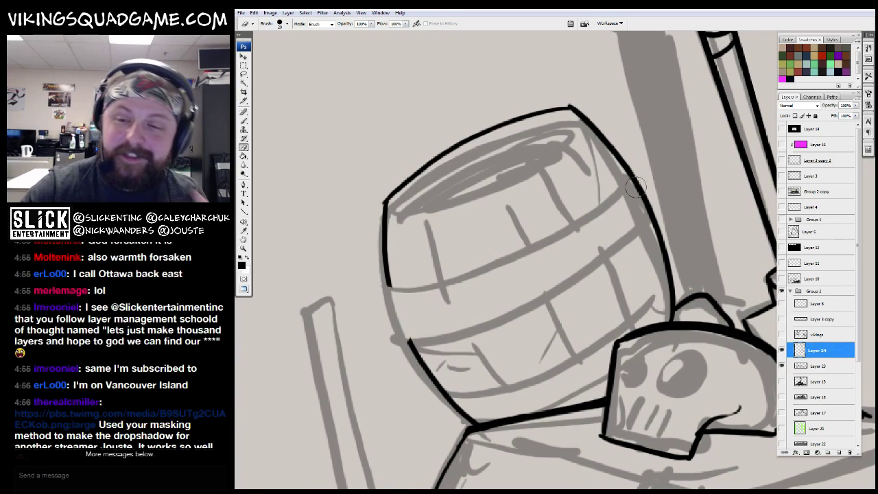
left_click_drag(646, 207, 658, 219)
mouse_move(397, 296)
left_mouse_down()
mouse_move(425, 300)
mouse_move(610, 215)
left_mouse_up()
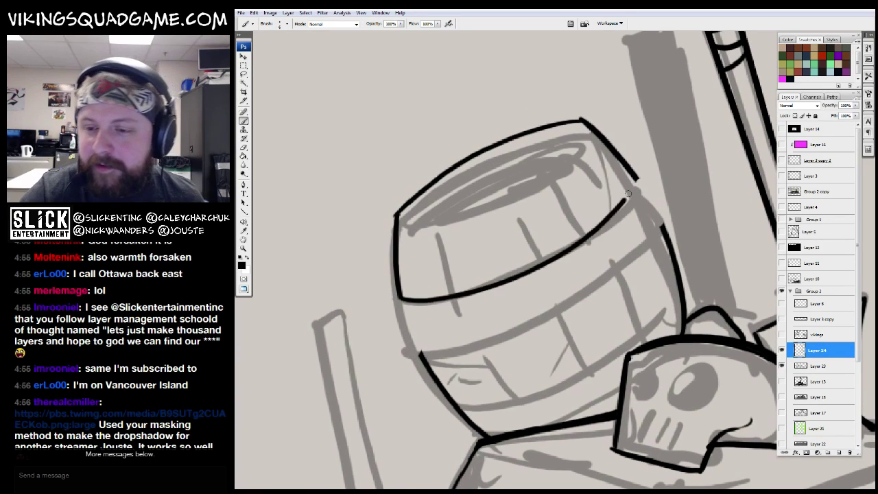
mouse_move(585, 299)
left_mouse_down()
mouse_move(432, 360)
mouse_move(390, 291)
mouse_move(399, 336)
mouse_move(420, 358)
left_mouse_up()
left_click_drag(526, 294, 530, 305)
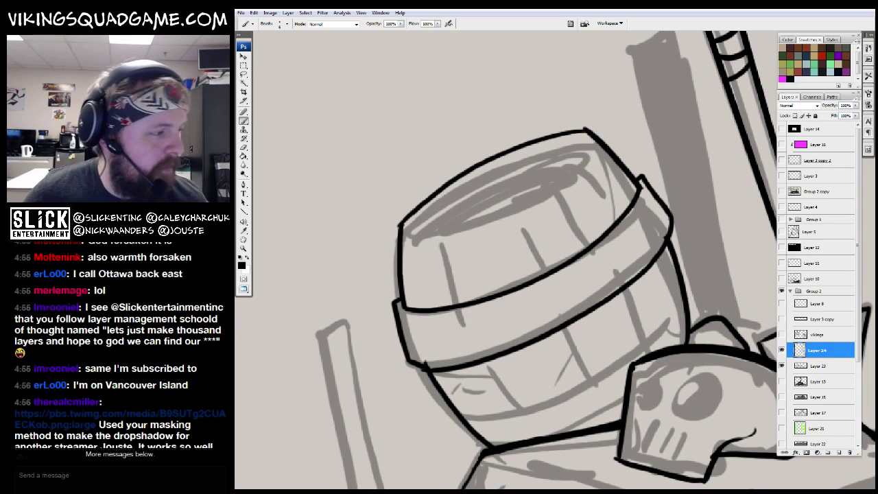
Step: Switch to the game Editor, open the DOJO test level and walk the shield Viking toward the training dummy
key("alt+Tab")
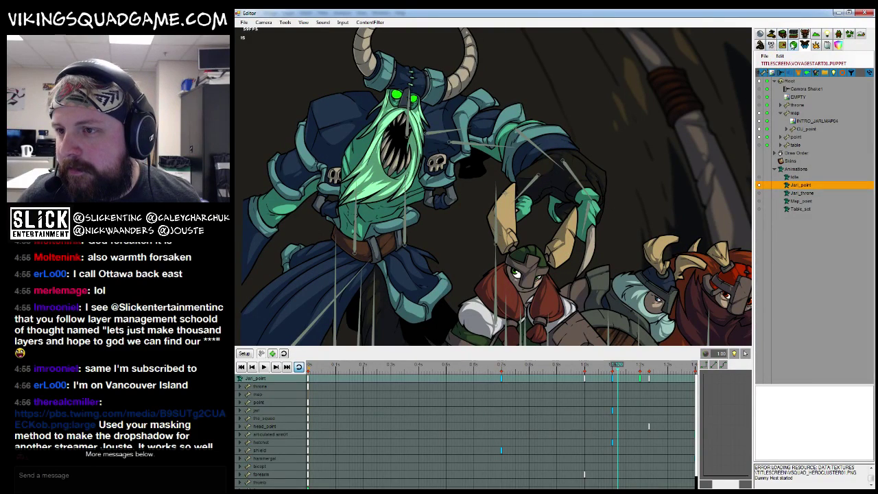
left_click(770, 45)
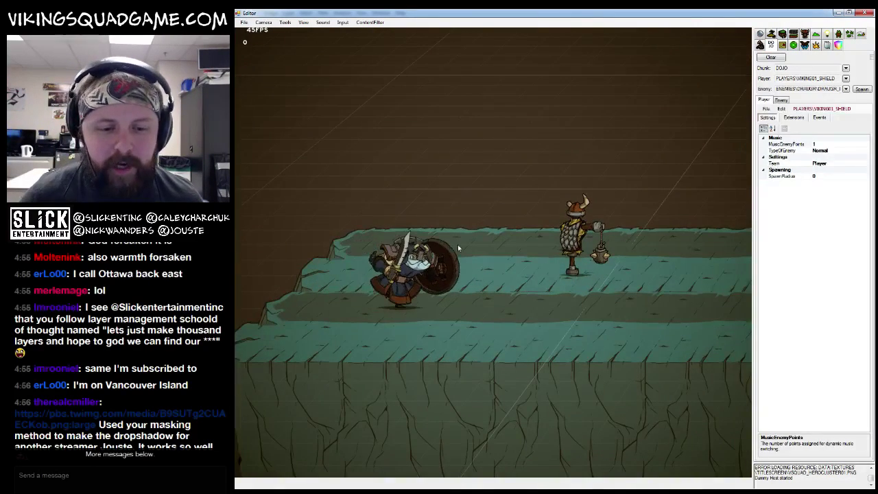
key("Right")
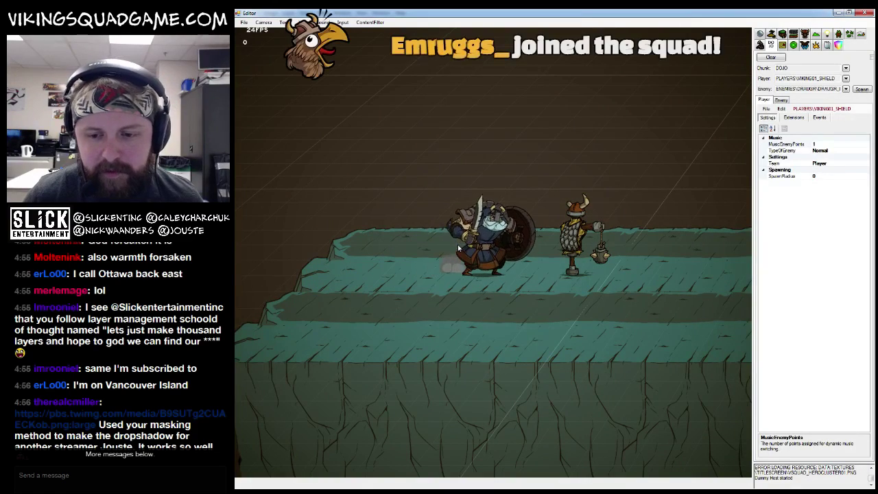
key("Right")
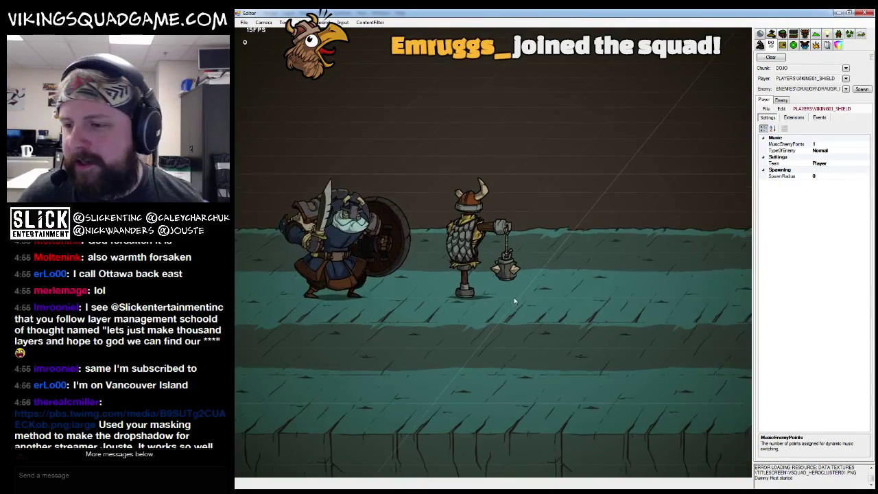
Step: Filter the enemy list for "barrel", choose CONTAINERS\BARREL01 and spawn several barrels in the level as reference
left_click(845, 89)
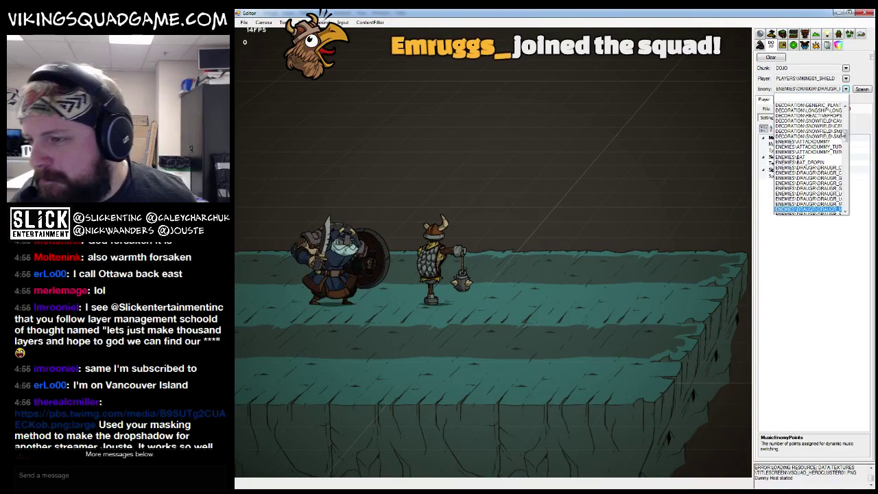
type("barrel")
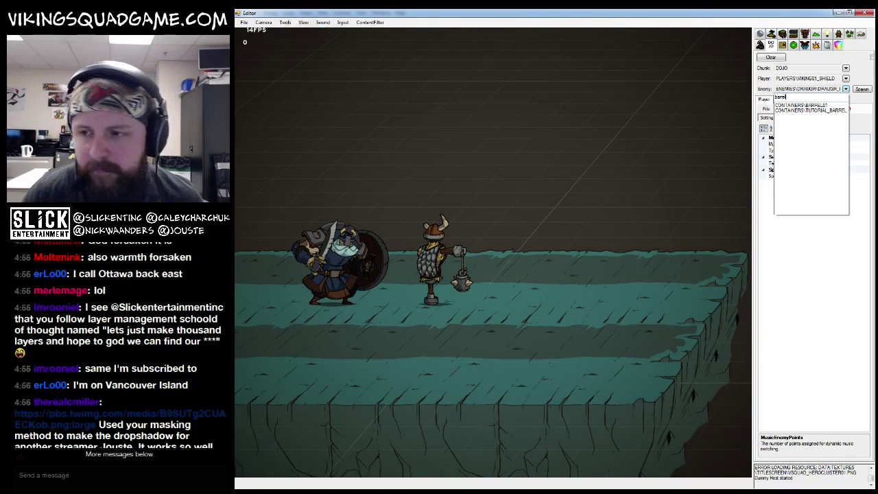
key("Return")
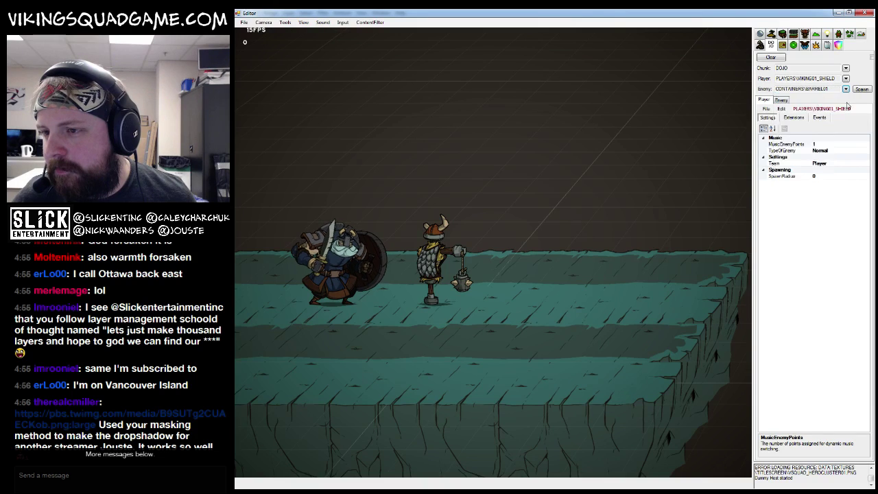
left_click(861, 89)
left_click(863, 93)
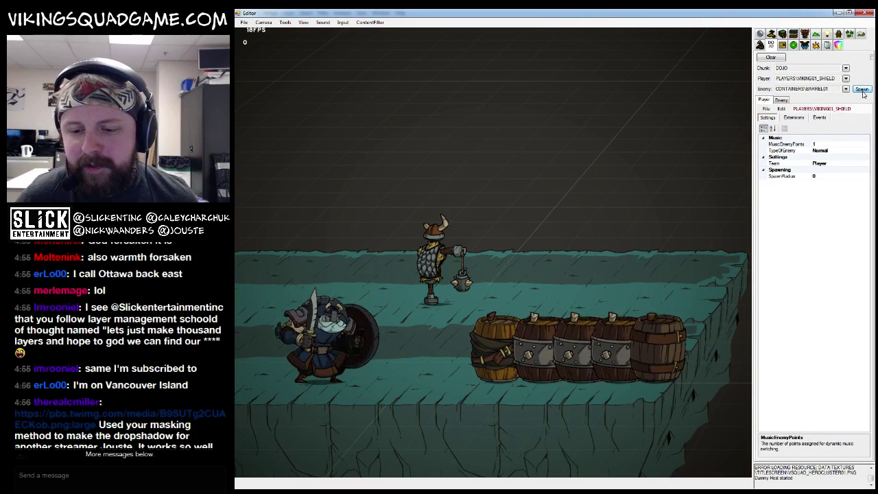
Step: Spawn more CONTAINERS\BARREL01 barrels to extend the row across the DOJO ledge
left_click(863, 92)
left_click(862, 92)
left_click(862, 93)
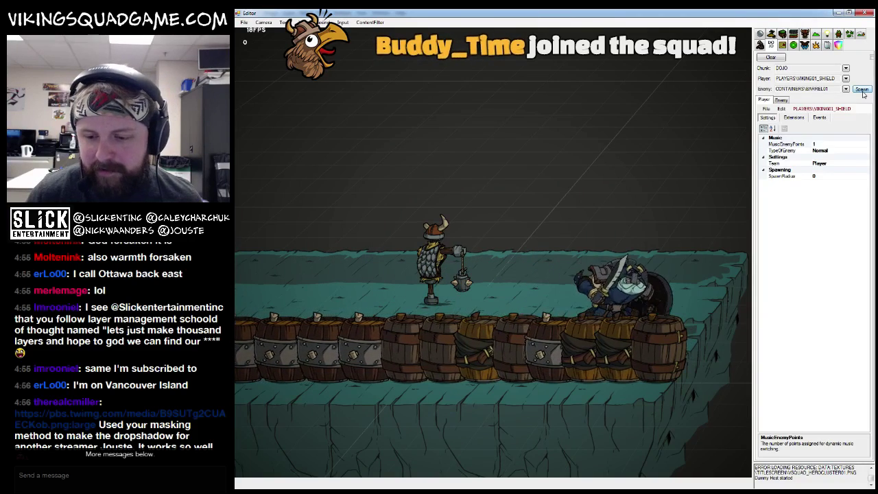
Step: Move the shield Viking along the barrel row and smash the barrels, then spawn one more
key("Right")
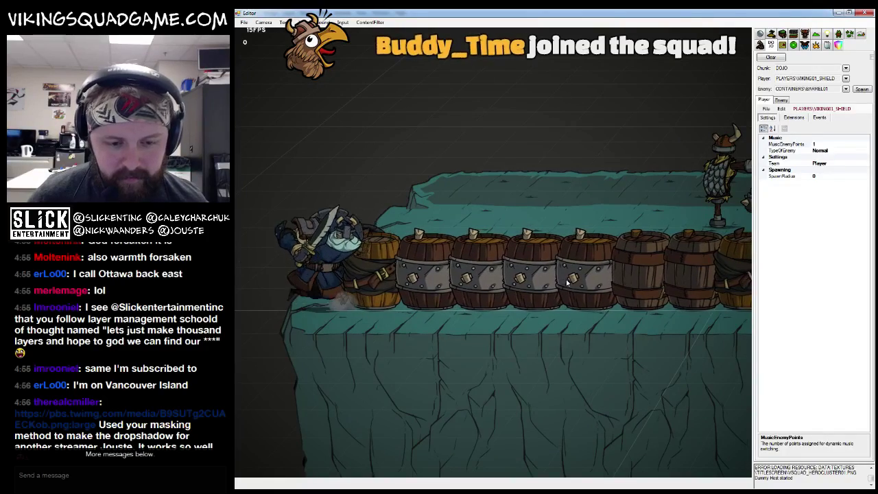
key("x")
key("x")
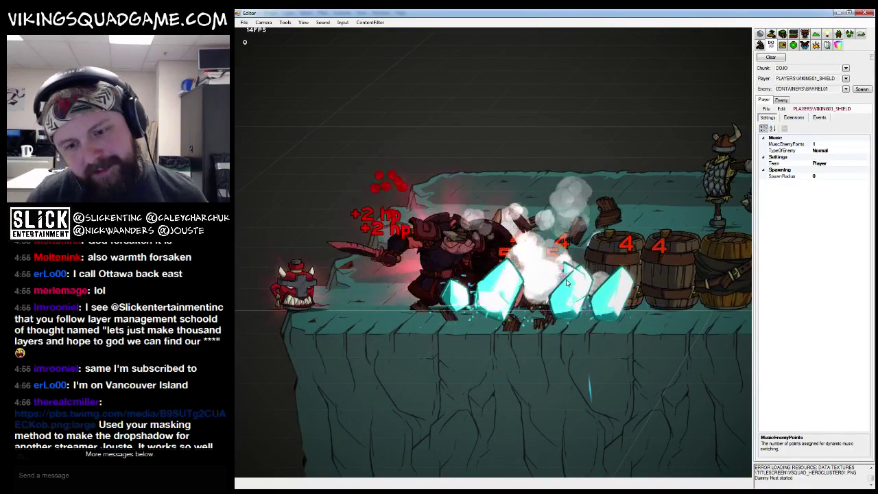
key("Right")
key("x")
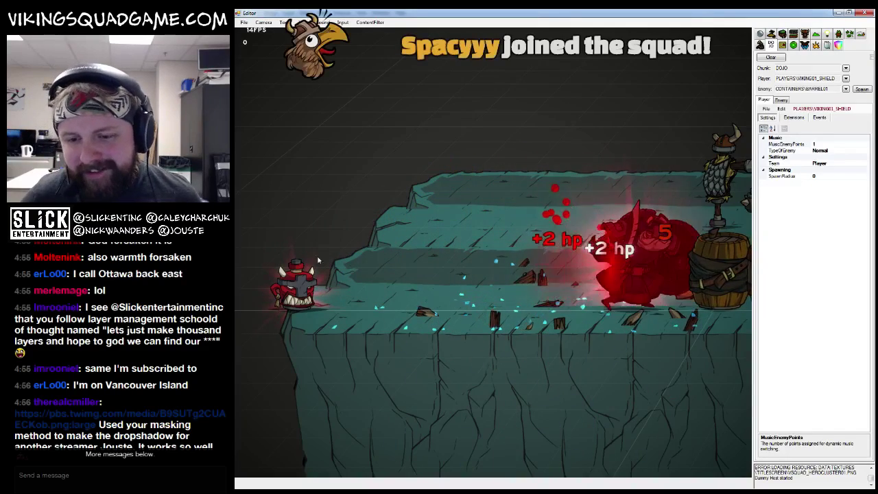
key("Left")
key("x")
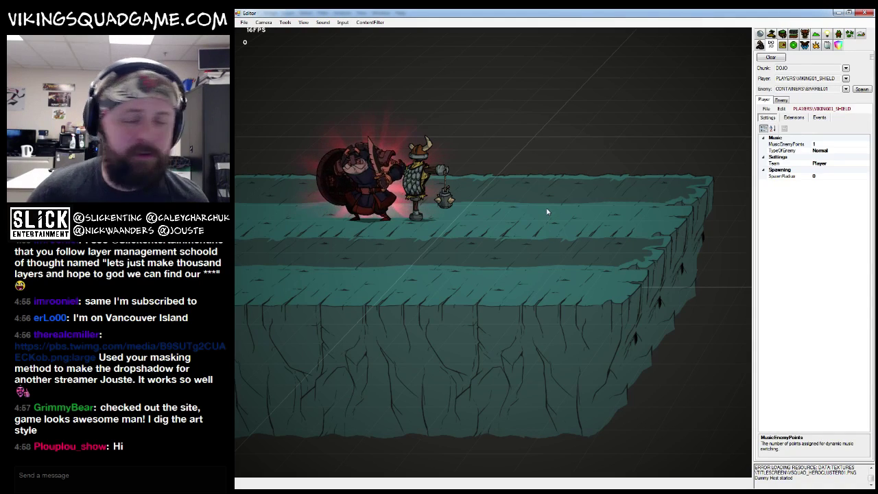
left_click(861, 89)
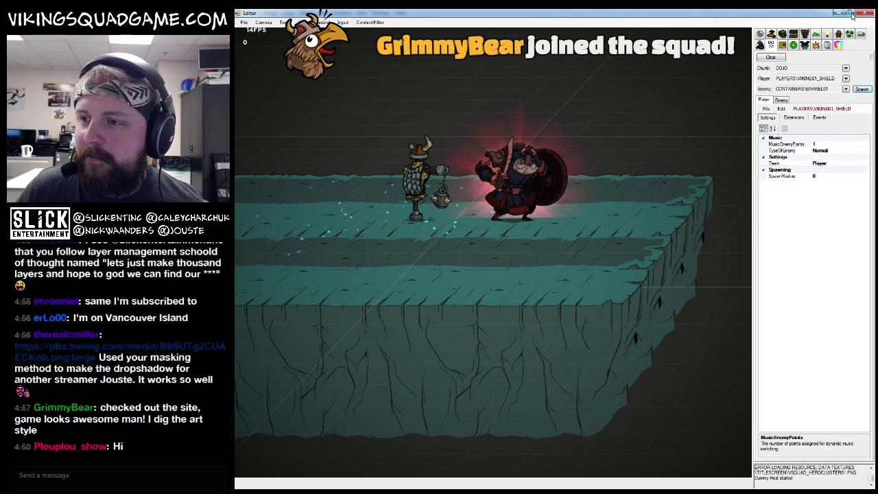
Step: Switch back to Photoshop and ink the curved edges of the barrel's recessed lid inside the rim
left_click(838, 13)
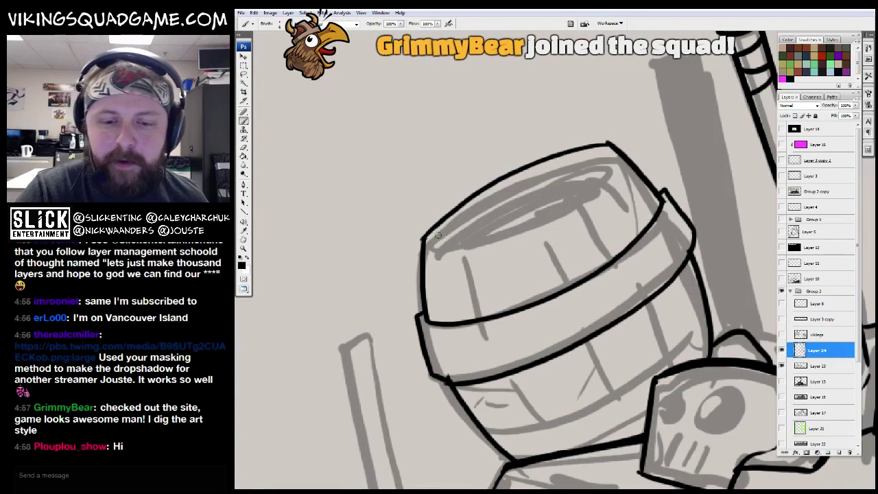
mouse_move(429, 233)
left_mouse_down()
mouse_move(566, 196)
mouse_move(609, 146)
left_mouse_up()
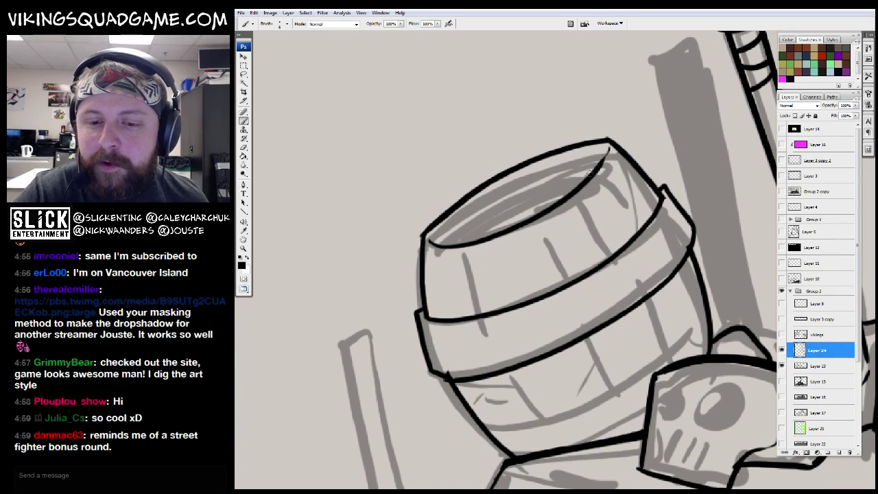
left_click_drag(453, 229, 555, 168)
Step: Erase a gap in the barrel's upper rim lines and ink a short cylindrical stopper there
key("e")
key("z")
left_click(553, 180)
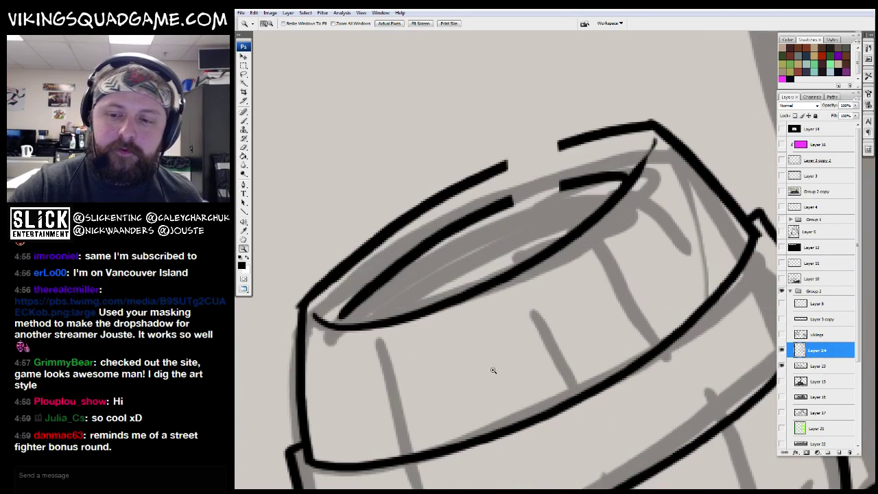
left_click(682, 297, "alt")
key("e")
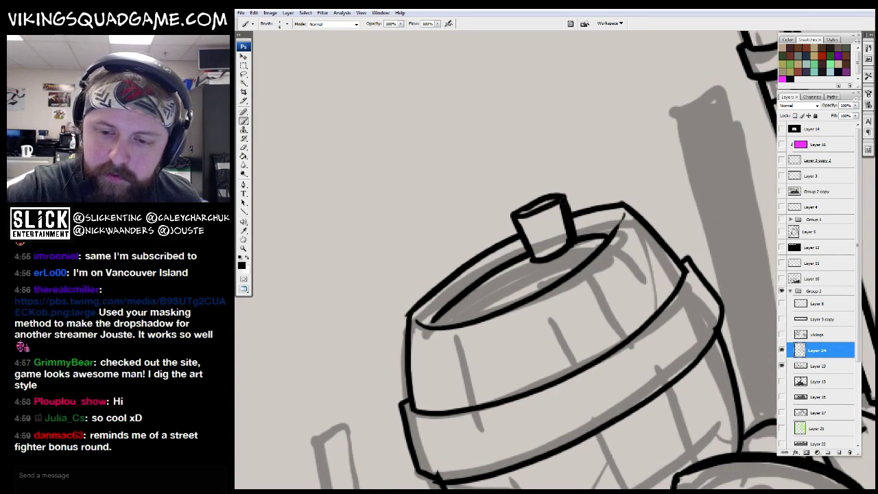
Step: Ink the plank seams on the barrel's lid and the stave seams above and below the wide hoop
mouse_move(569, 251)
left_mouse_down()
mouse_move(571, 208)
mouse_move(556, 231)
left_mouse_up()
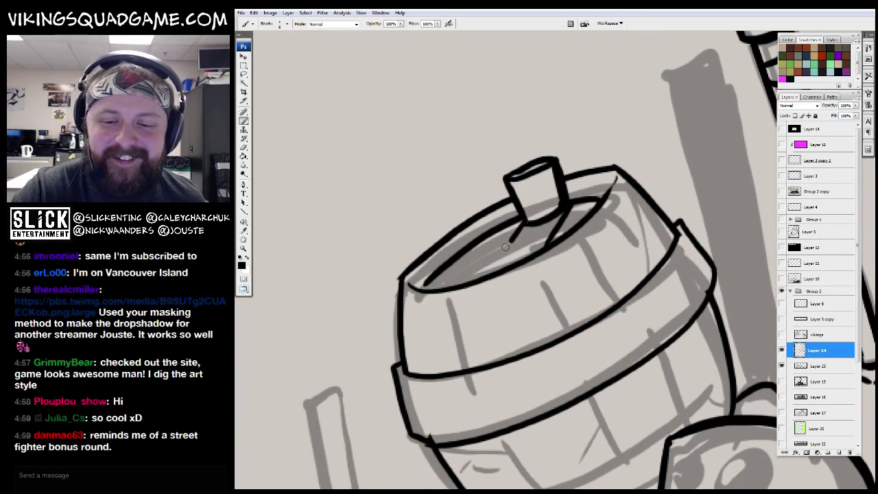
left_click_drag(444, 288, 453, 211)
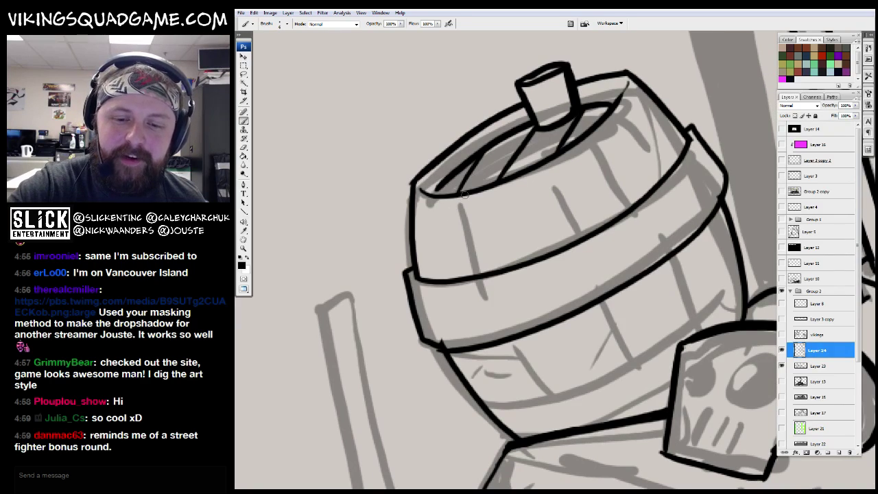
scroll(521, 277, "down", 2)
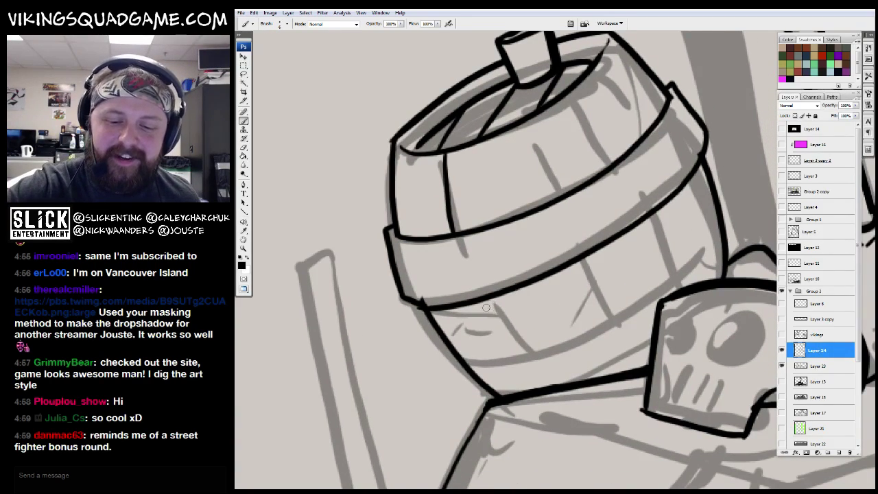
mouse_move(515, 330)
left_mouse_down()
mouse_move(607, 283)
mouse_move(531, 300)
mouse_move(503, 269)
mouse_move(556, 326)
left_mouse_up()
left_click_drag(590, 251, 544, 313)
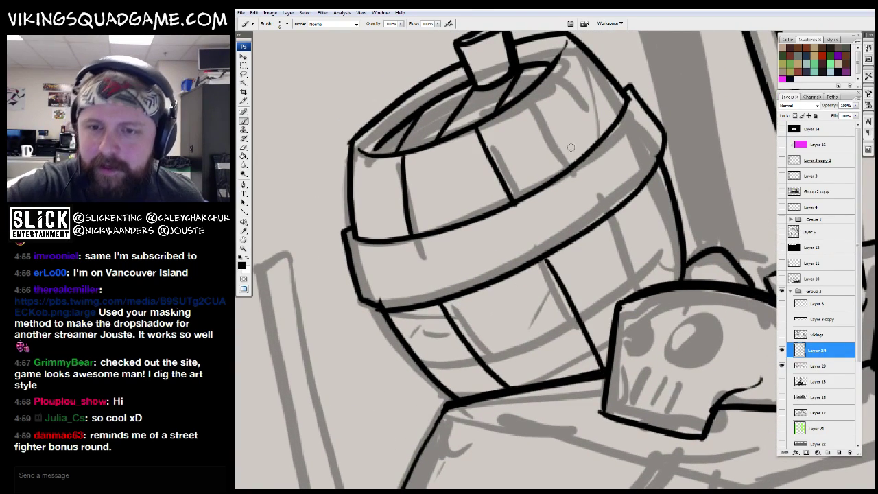
mouse_move(657, 264)
left_mouse_down()
mouse_move(666, 294)
mouse_move(661, 338)
left_mouse_up()
mouse_move(565, 208)
left_mouse_down()
mouse_move(565, 244)
mouse_move(589, 275)
left_mouse_up()
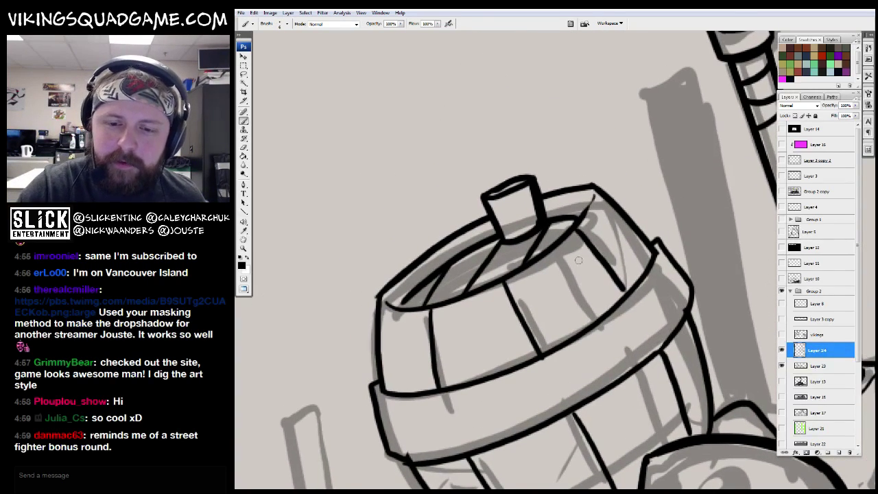
Step: Ink the small pointed rock on the ground below and left of the barrel
key("z")
left_click(521, 244, "alt")
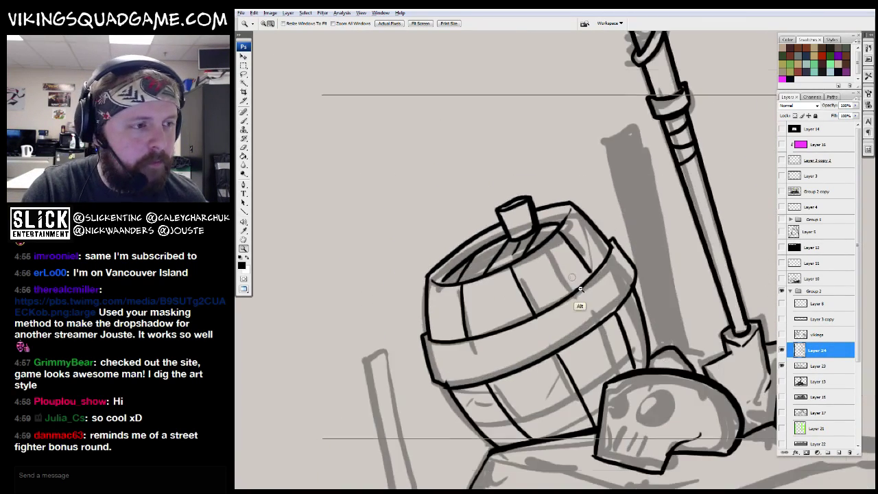
left_click(528, 257, "alt")
left_click(536, 269, "alt")
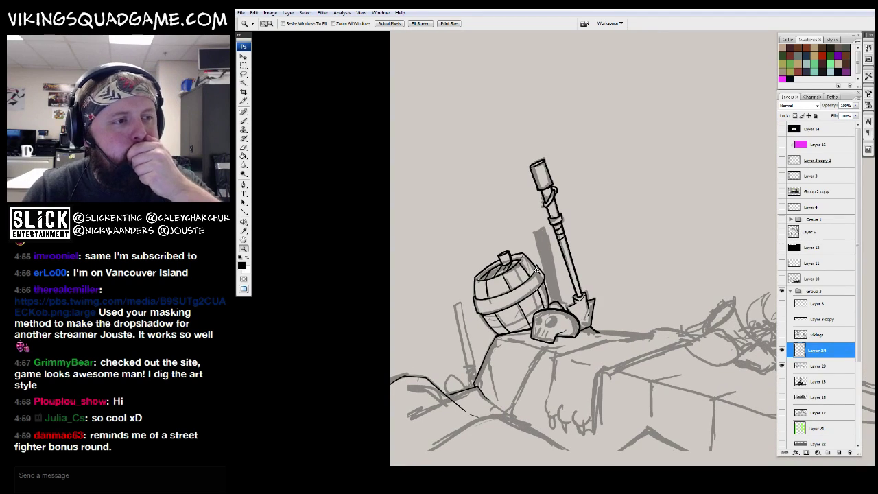
left_click(537, 270)
left_click(541, 266)
left_click(547, 261)
left_click(551, 257)
key("b")
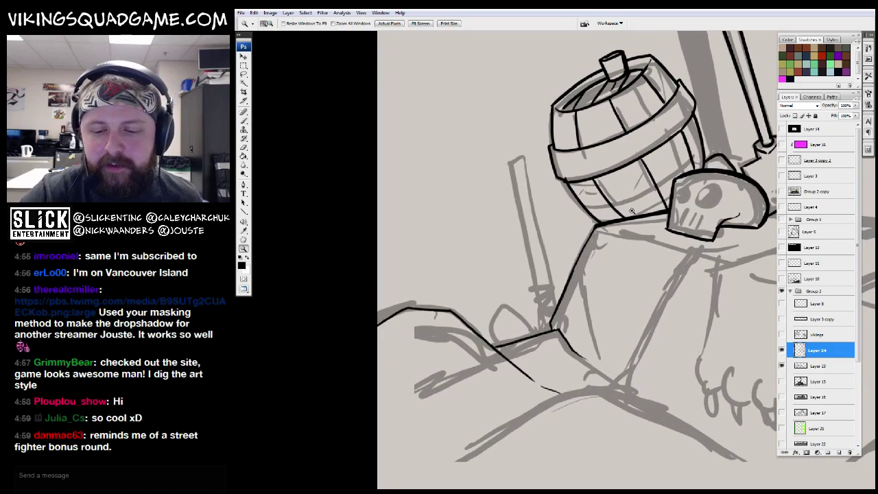
key("ctrl+plus")
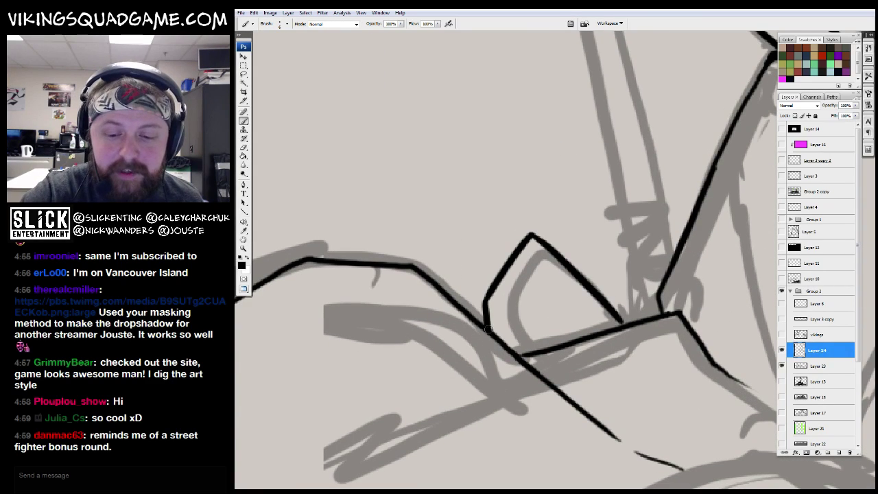
mouse_move(537, 236)
left_mouse_down()
mouse_move(476, 311)
mouse_move(474, 406)
left_mouse_up()
Step: Ink the tall leaning pole beside the pointed rock, including the stacked bands and narrow foot at its base
left_click_drag(606, 410, 538, 109)
left_click_drag(494, 66, 595, 457)
left_click_drag(610, 371, 597, 257)
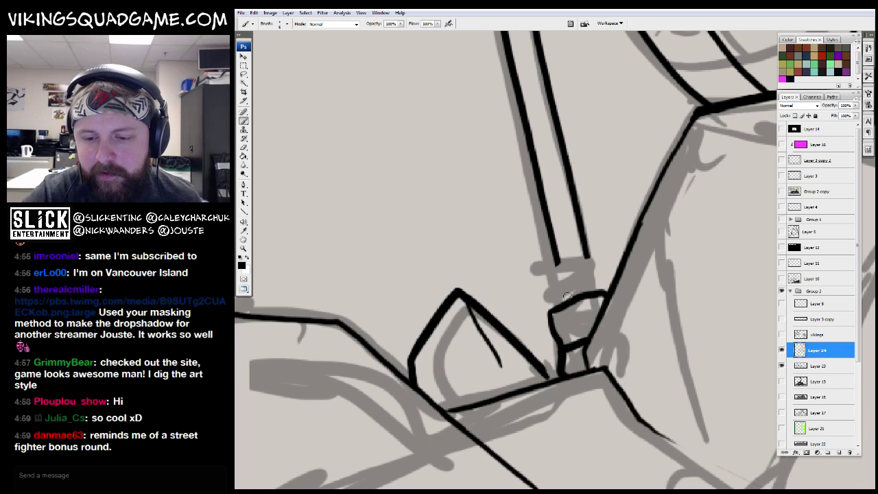
key("z")
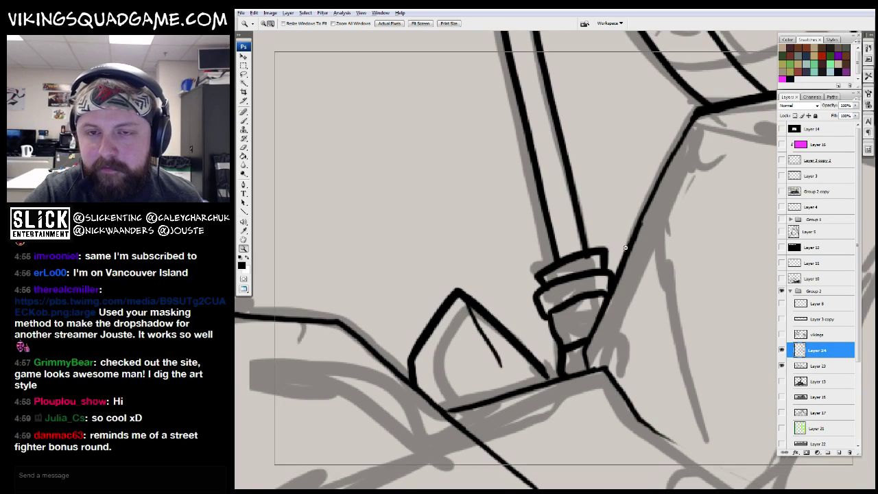
Step: Ink the outline of the furry leg draped over the ledge, with fur tufts along its upper edge
scroll(617, 257, "down", 5)
scroll(648, 267, "up", 6)
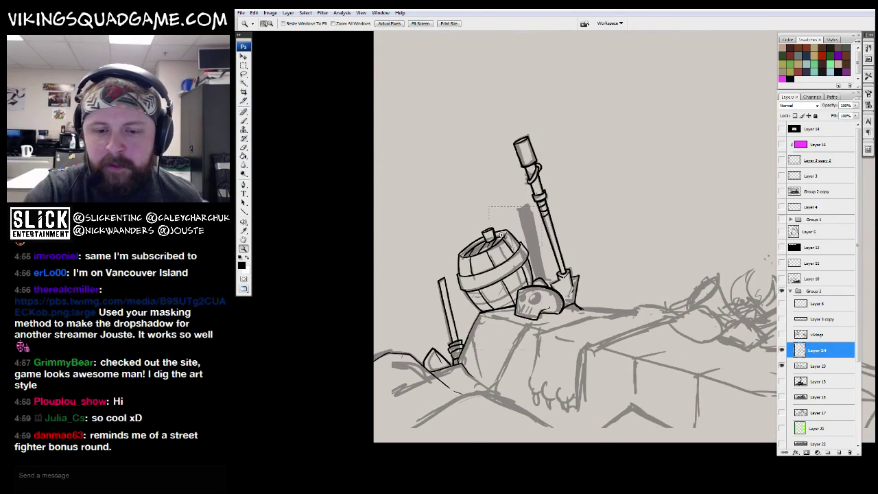
scroll(596, 251, "down", 8)
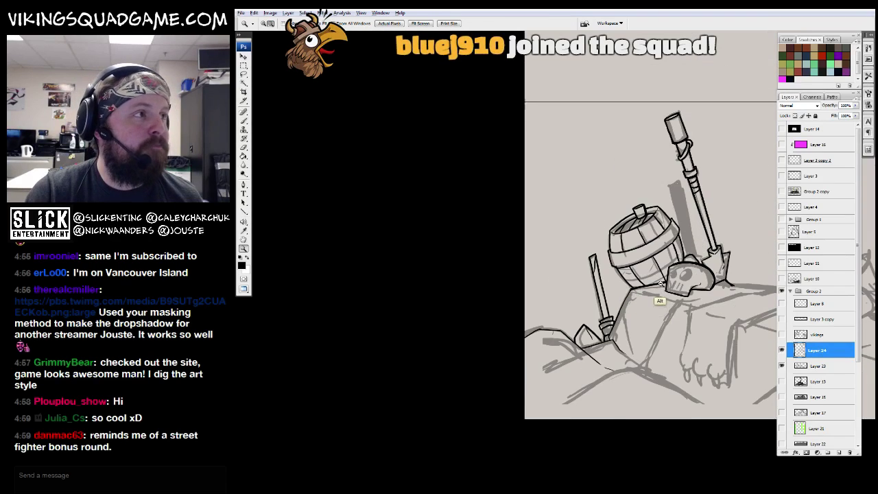
scroll(620, 299, "up", 3)
scroll(620, 299, "up", 5)
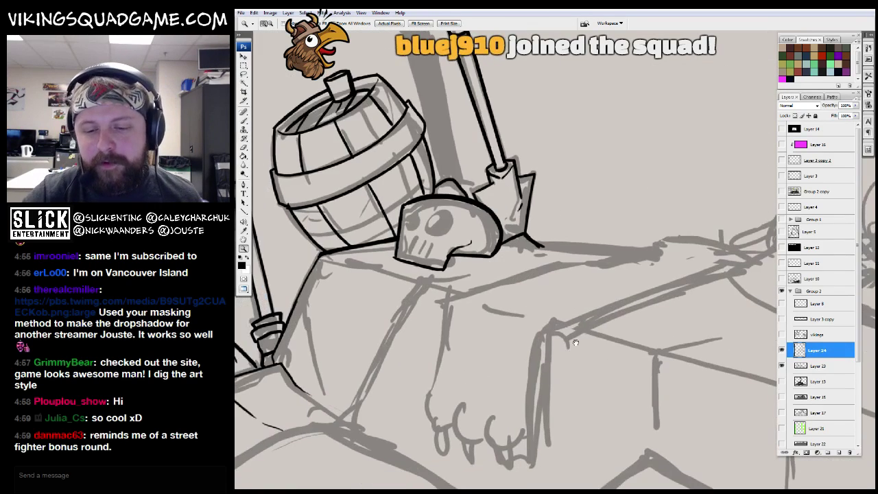
key("b")
left_click_drag(638, 234, 687, 260)
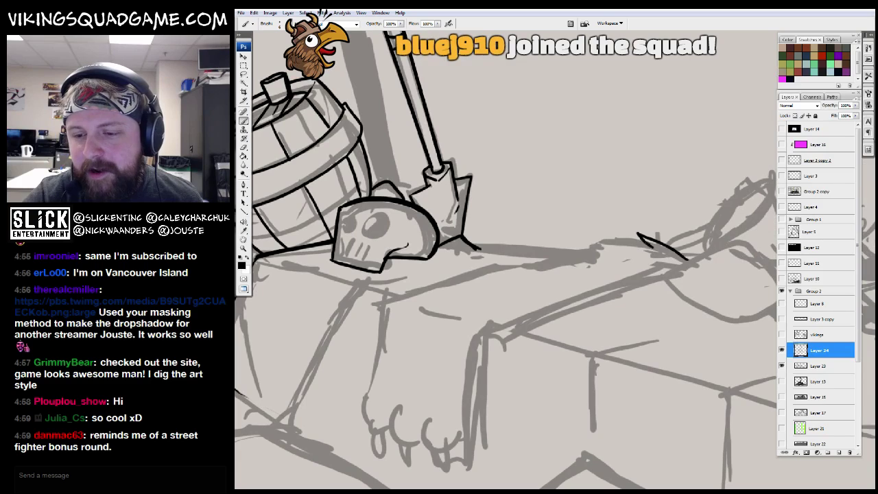
mouse_move(566, 241)
left_mouse_down()
mouse_move(649, 204)
mouse_move(529, 236)
mouse_move(447, 353)
left_mouse_up()
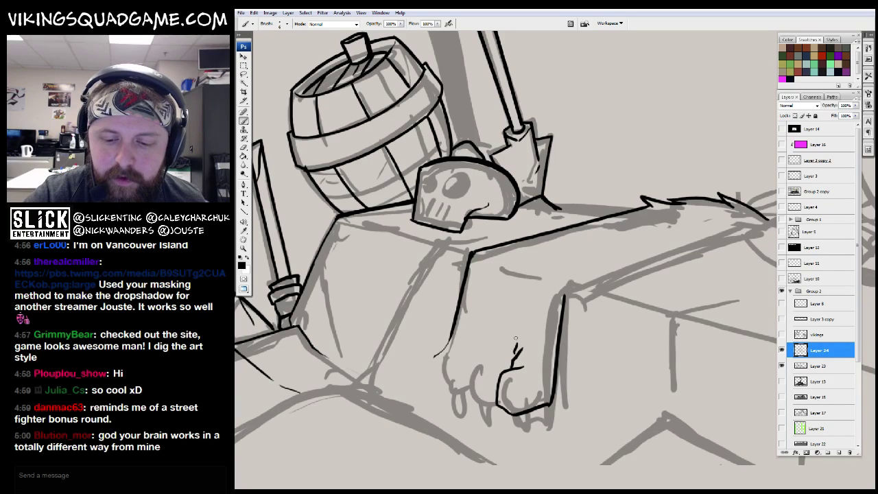
Step: Ink the paw's remaining toes with short creases between them and start the fold line on the leg
scroll(516, 338, "down", 1)
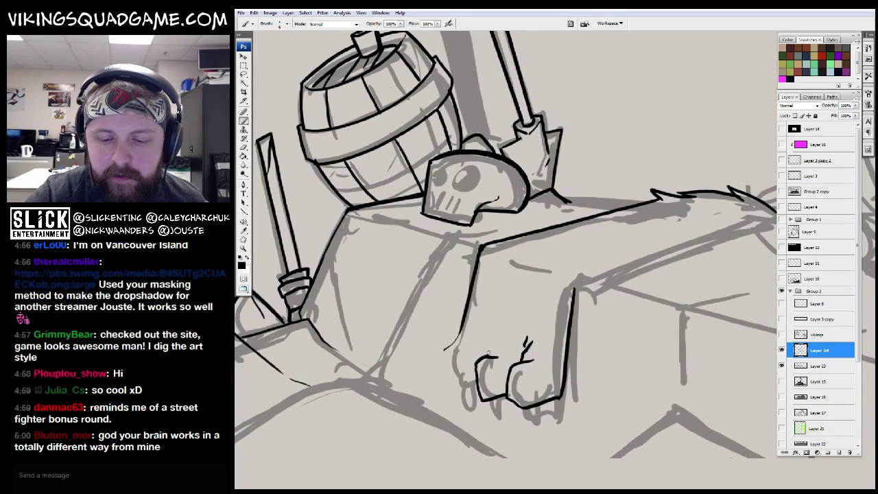
left_click_drag(447, 346, 486, 331)
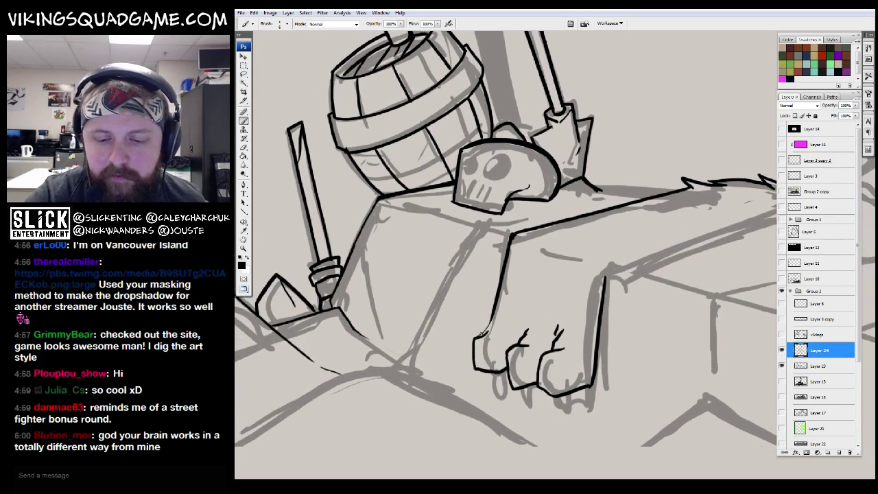
left_click_drag(559, 283, 533, 310)
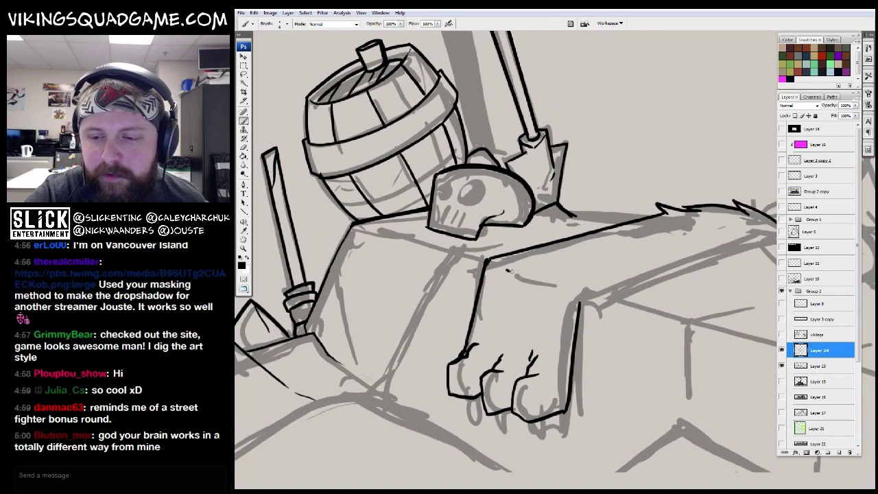
Step: Ink the furry leg's lower edge, the inner fur lines and the claws under the toes
mouse_move(663, 281)
left_mouse_down()
mouse_move(490, 298)
mouse_move(648, 247)
mouse_move(630, 237)
left_mouse_up()
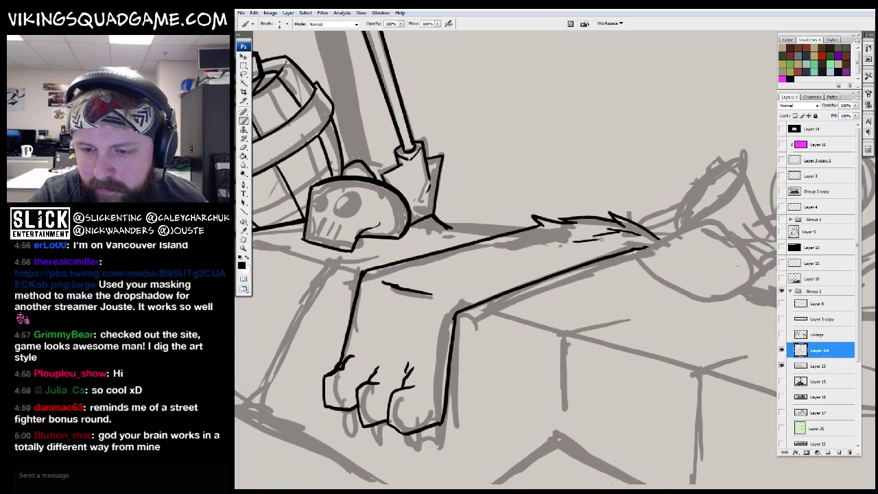
left_click_drag(562, 254, 498, 272)
left_click_drag(478, 282, 600, 199)
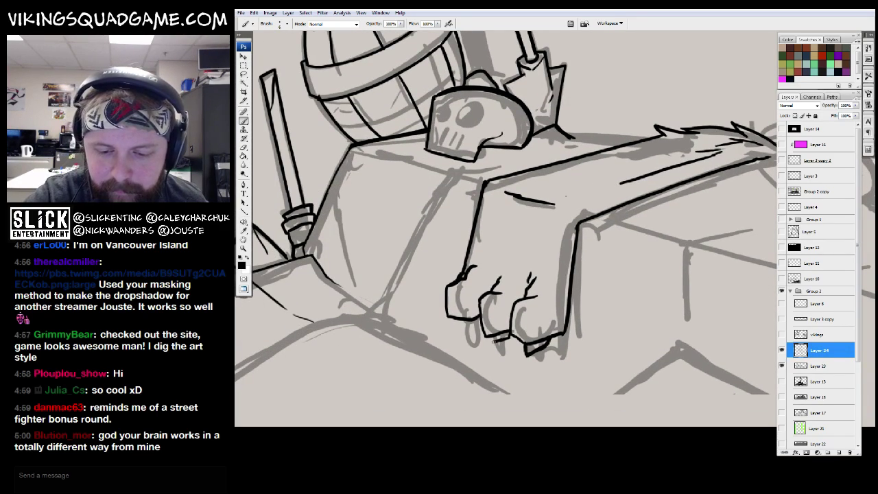
Step: Finish the paw's claws and ink the ledge's top edge between the pole's jagged base and the fur tuft
key("ctrl+minus")
key("ctrl+minus")
key("ctrl+minus")
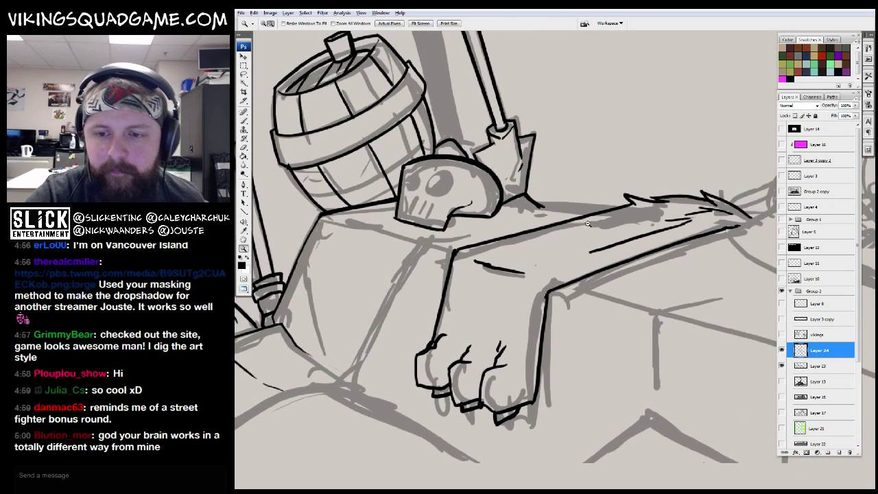
key("ctrl+plus")
key("ctrl+plus")
key("ctrl+plus")
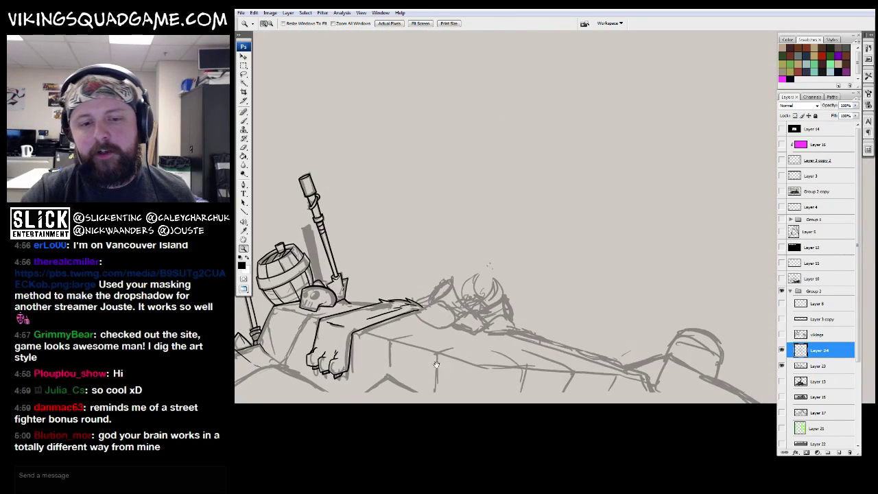
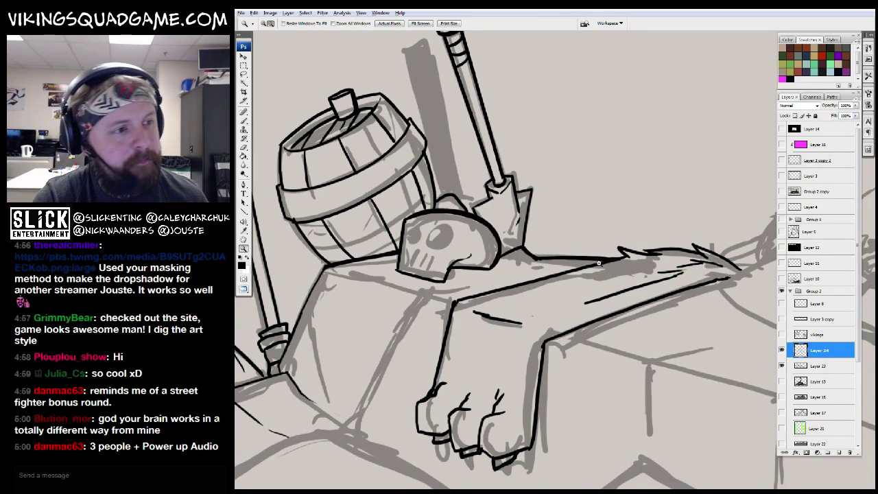
key("ctrl+minus")
key("ctrl+minus")
key("ctrl+minus")
key("ctrl+plus")
key("ctrl+plus")
key("ctrl+plus")
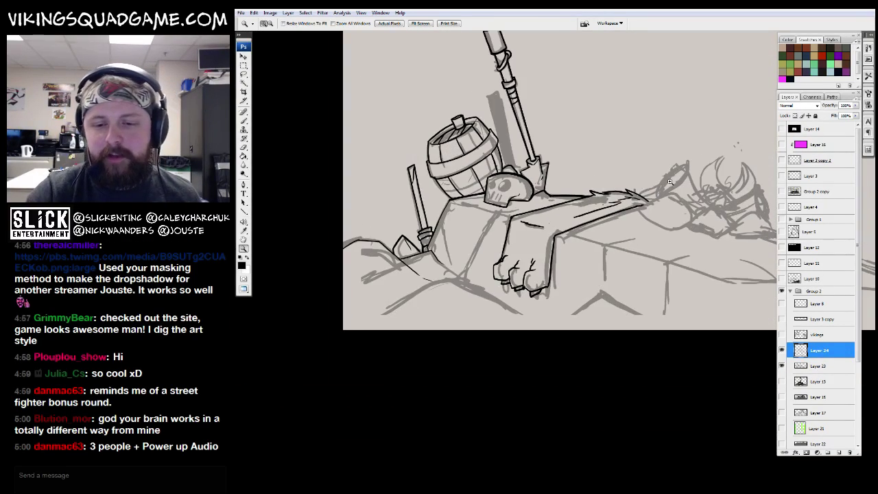
Step: Ink the foreground mound below the barrel rock, with an inner crack line and short ground dashes
left_click_drag(458, 231, 522, 255)
left_click_drag(597, 254, 629, 230)
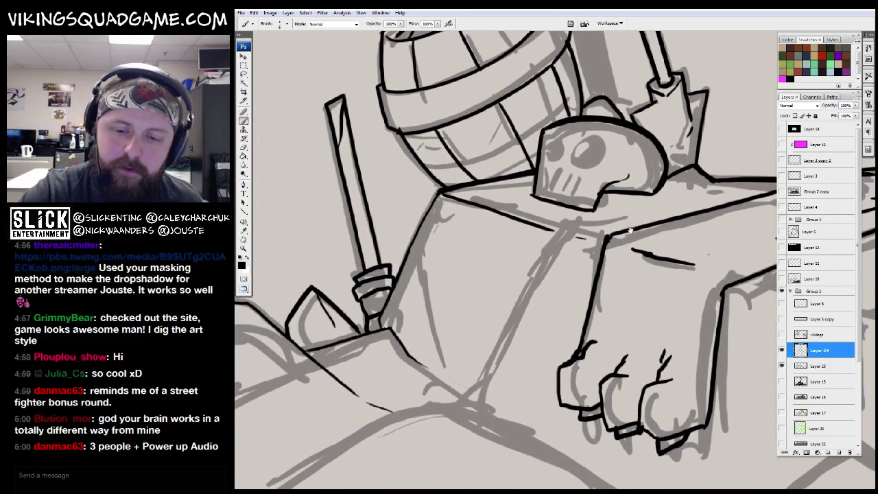
left_click_drag(432, 377, 521, 275)
mouse_move(402, 344)
left_mouse_down()
mouse_move(498, 297)
mouse_move(589, 309)
mouse_move(632, 370)
mouse_move(723, 414)
left_mouse_up()
left_click_drag(679, 374, 521, 298)
left_click_drag(451, 264, 643, 361)
left_click_drag(238, 308, 437, 328)
left_click_drag(620, 256, 535, 301)
mouse_move(486, 321)
left_mouse_down()
mouse_move(451, 326)
mouse_move(477, 321)
left_mouse_up()
left_click_drag(493, 281, 436, 311)
left_click_drag(375, 323, 433, 308)
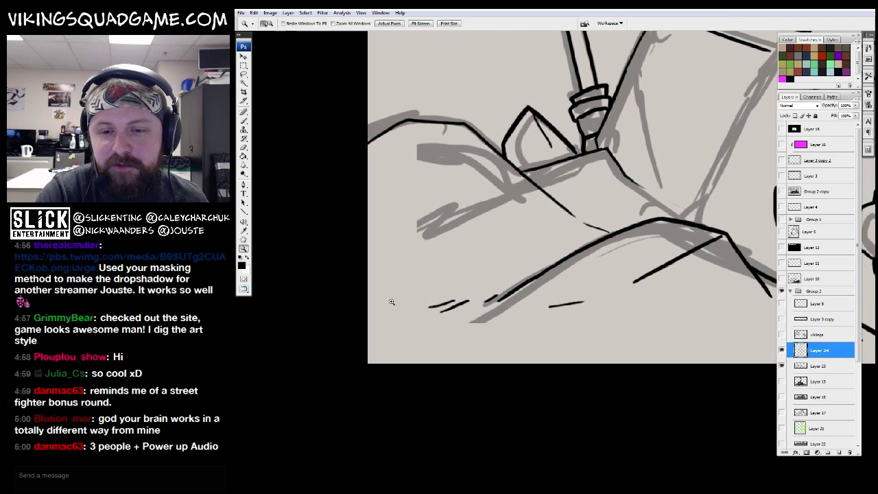
Step: Ink the ledge's front edge from the furry leg and its back edge from the campfire down to the far corner
scroll(388, 306, "down", 4)
left_click_drag(481, 263, 288, 197)
left_click_drag(354, 213, 264, 190)
left_click_drag(521, 202, 384, 179)
left_click_drag(385, 145, 655, 242)
key("z")
left_click(628, 143, "alt")
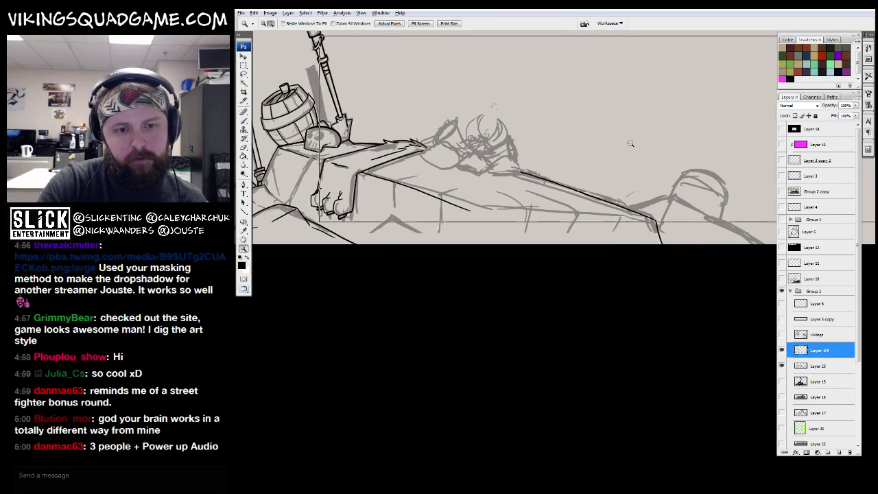
left_click(652, 210, "alt")
left_click(373, 281)
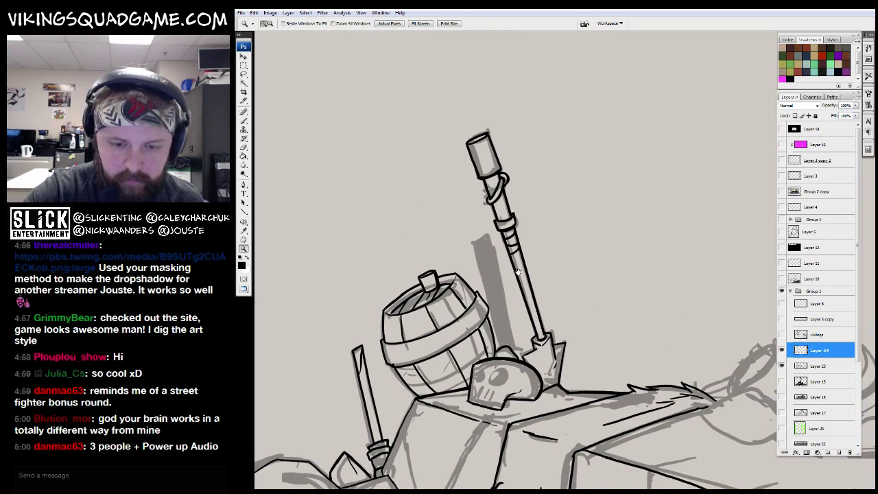
key("b")
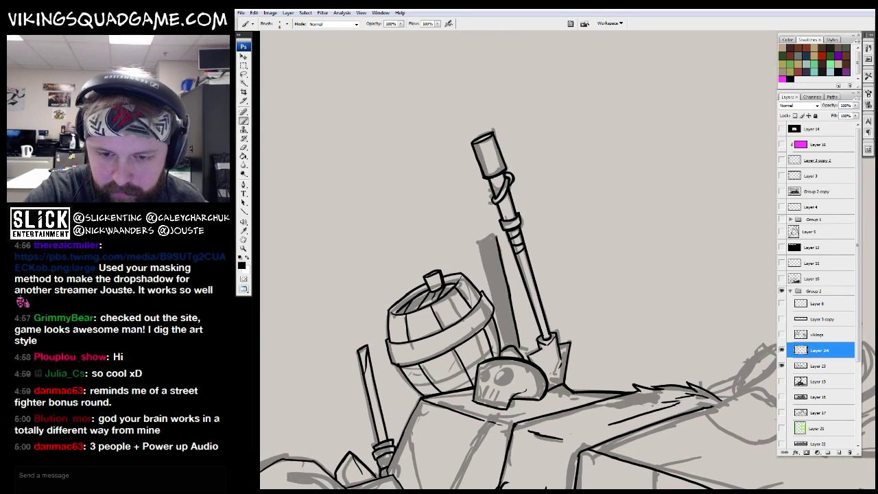
left_click_drag(488, 267, 503, 340)
key("ctrl+z")
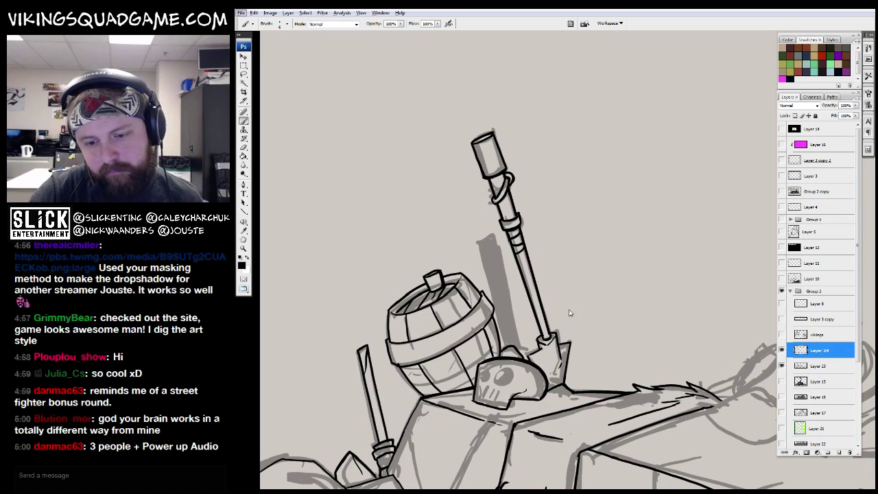
scroll(569, 313, "down", 1)
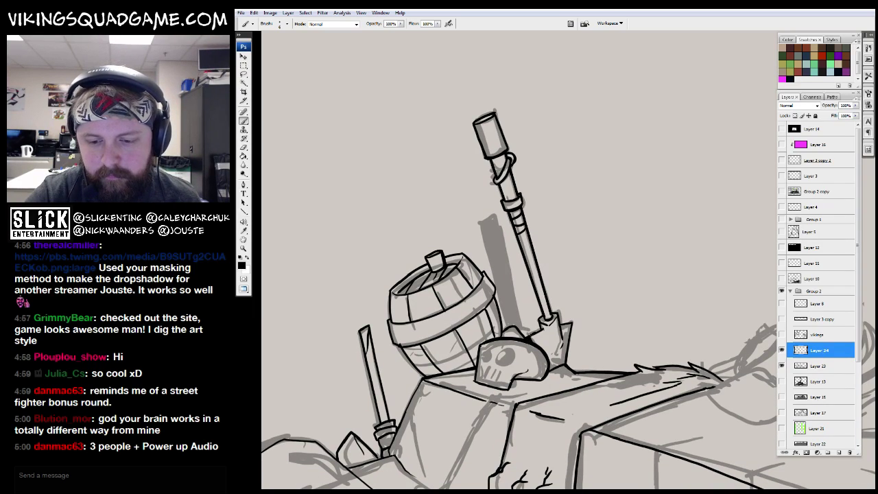
Step: Ink the skull's eye sockets with filled black pupils and add the short tooth lines along its jaw
scroll(495, 377, "up", 3)
mouse_move(454, 299)
left_mouse_down()
mouse_move(444, 322)
mouse_move(463, 287)
mouse_move(461, 302)
left_mouse_up()
mouse_move(554, 311)
left_mouse_down()
mouse_move(515, 321)
mouse_move(529, 306)
mouse_move(540, 322)
left_mouse_up()
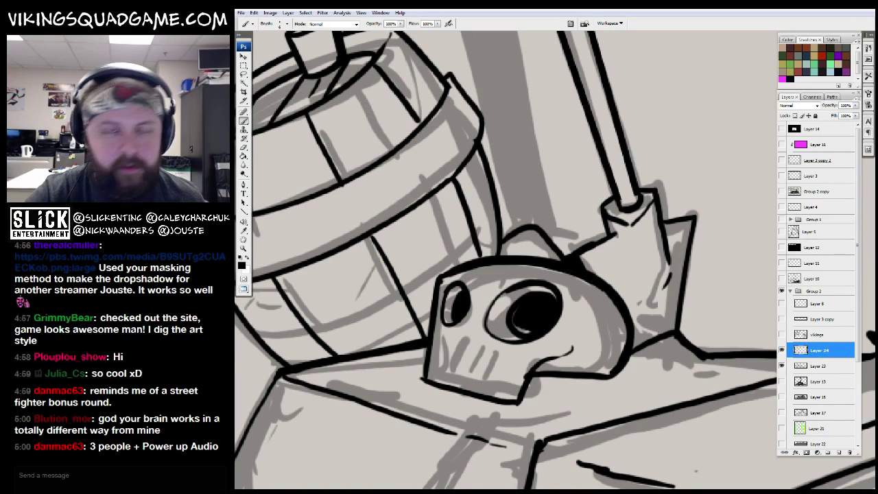
mouse_move(492, 353)
left_mouse_down()
mouse_move(475, 390)
mouse_move(452, 376)
left_mouse_up()
key("z")
left_click(671, 242, "alt")
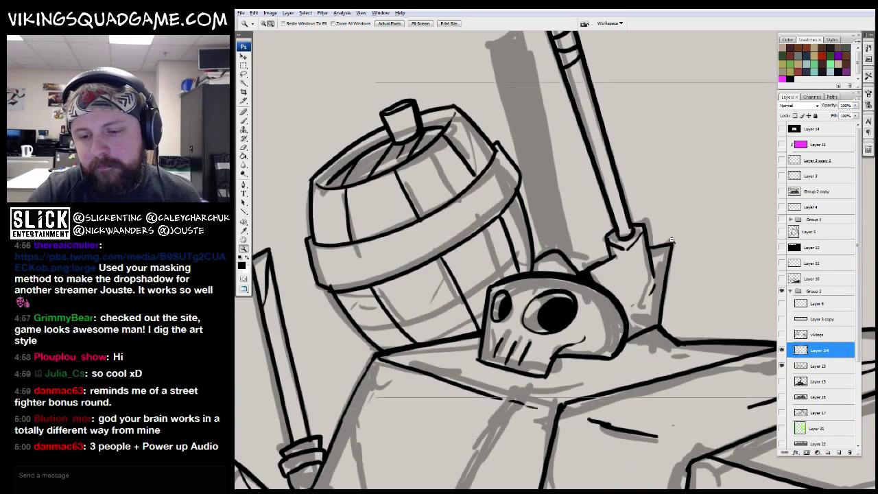
left_click(672, 242, "alt")
Step: Add short crack lines to the rock under the barrel and small grain marks along the tall pole
key("b")
left_click_drag(614, 291, 656, 278)
left_click_drag(708, 281, 712, 279)
mouse_move(564, 295)
left_mouse_down()
mouse_move(554, 313)
mouse_move(511, 311)
mouse_move(464, 358)
left_mouse_up()
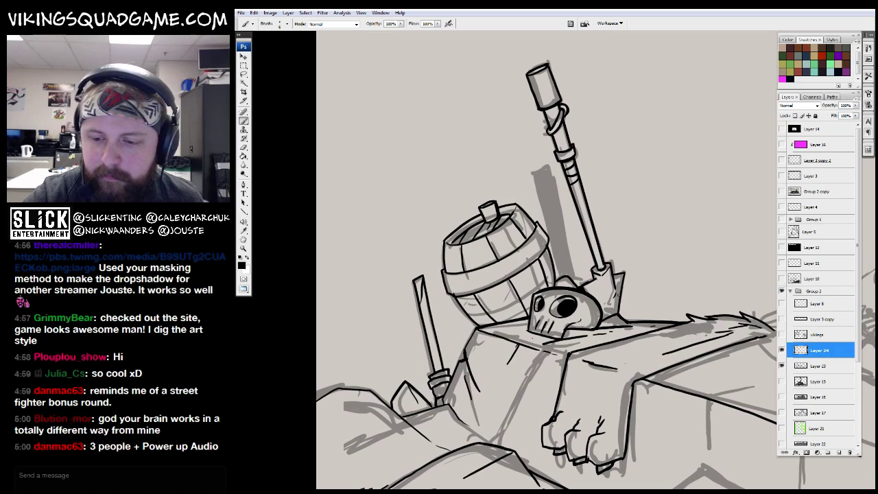
left_click_drag(635, 273, 629, 298)
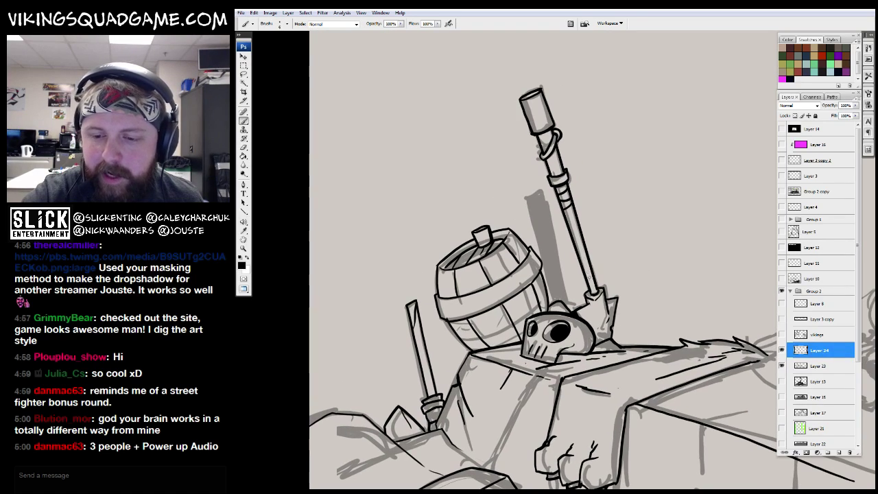
Step: Add extra plank seams and short wood grain marks to the barrel's staves above and below the hoop
left_click(571, 296, "ctrl+alt")
left_click(593, 281, "ctrl+alt")
left_click(570, 208, "ctrl")
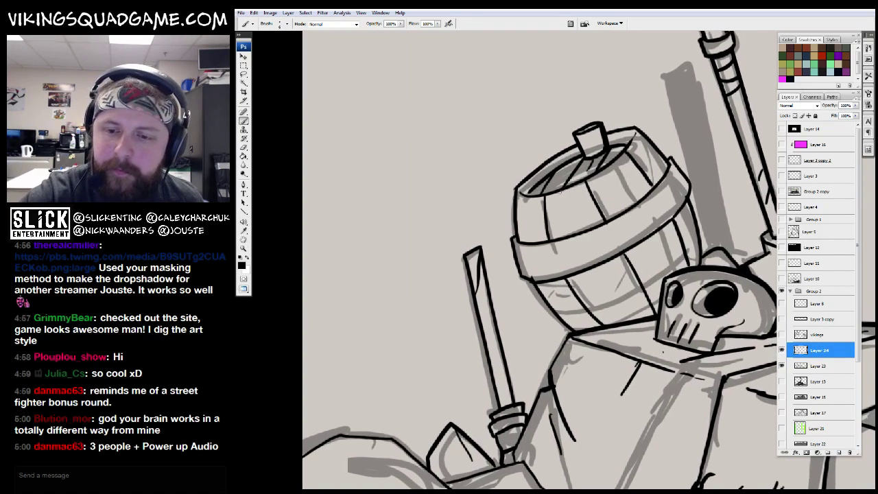
left_click(583, 278, "alt")
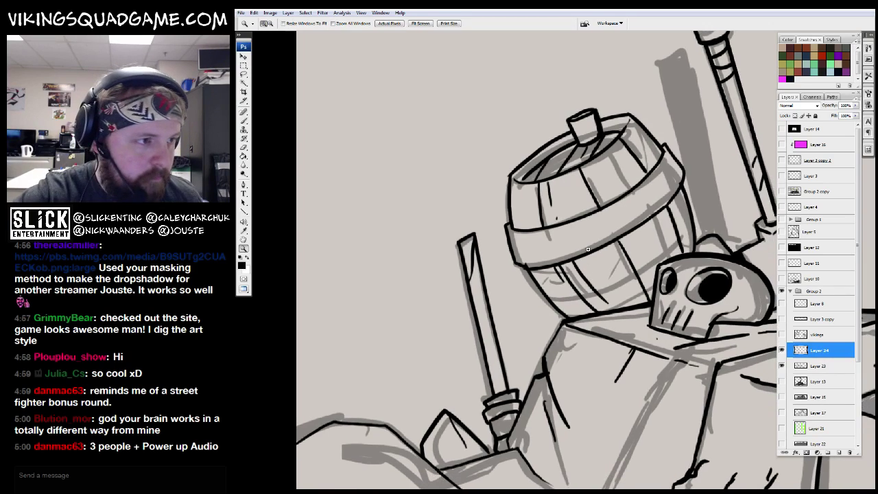
left_click(583, 277, "alt")
left_click(583, 278, "alt")
left_click(583, 278, "alt")
left_click_drag(584, 322, 558, 284)
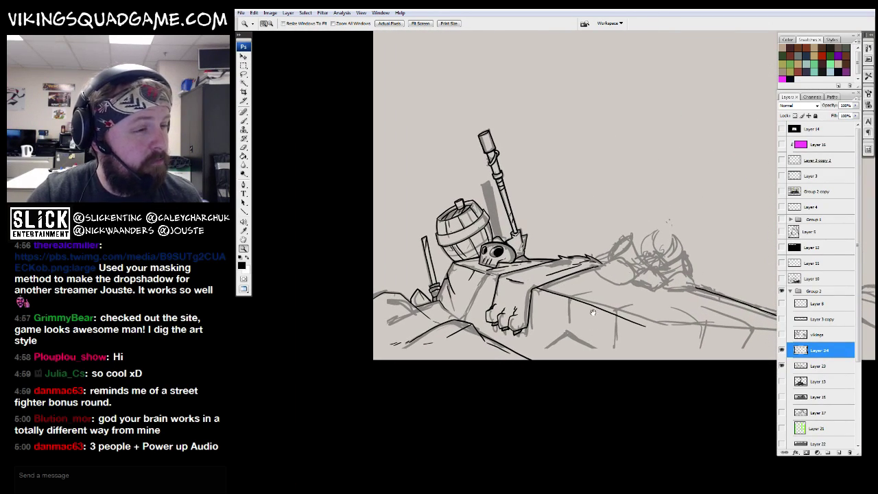
left_click(565, 290)
left_click(565, 290)
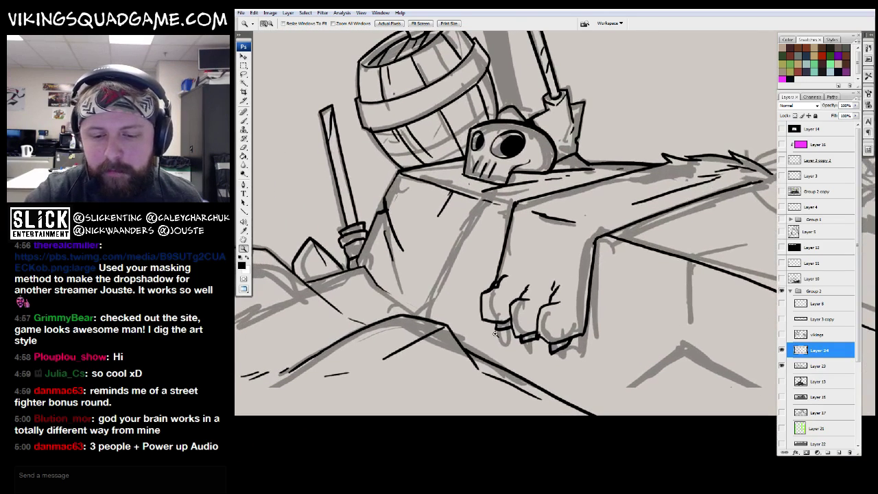
Step: Extend the furry paw's three claws into long sharp points
key("b")
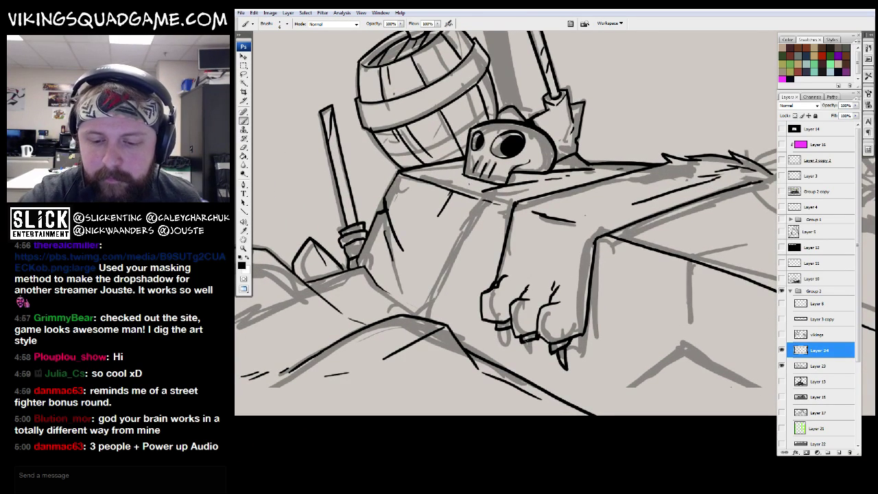
left_click_drag(425, 226, 617, 206)
left_click_drag(475, 212, 508, 234)
mouse_move(574, 276)
left_mouse_down()
mouse_move(302, 316)
mouse_move(154, 248)
left_mouse_up()
mouse_move(551, 336)
left_mouse_down()
mouse_move(412, 290)
mouse_move(354, 343)
left_mouse_up()
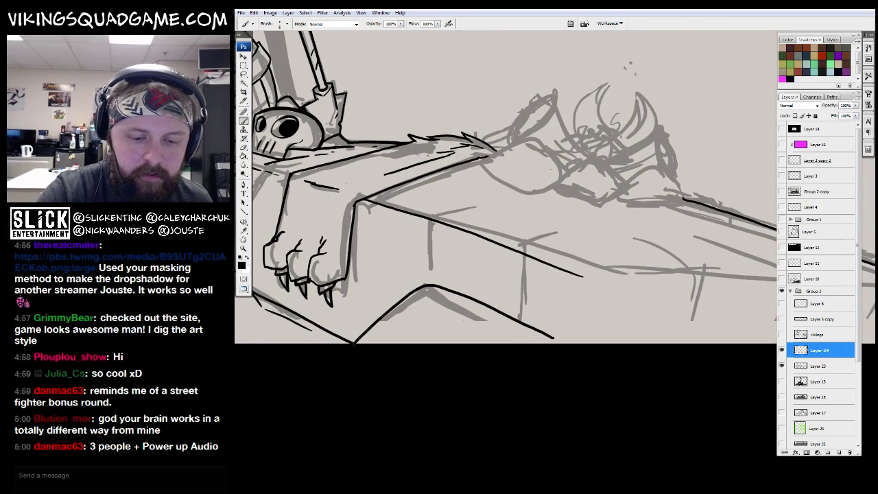
key("ctrl+alt+z")
key("ctrl+alt+z")
left_click_drag(561, 342, 433, 284)
key("ctrl+z")
Step: Ink the pointed foreground rock below the ledge's front face, and compare the line art with the sketch layer hidden and shown
left_click_drag(565, 343, 463, 288)
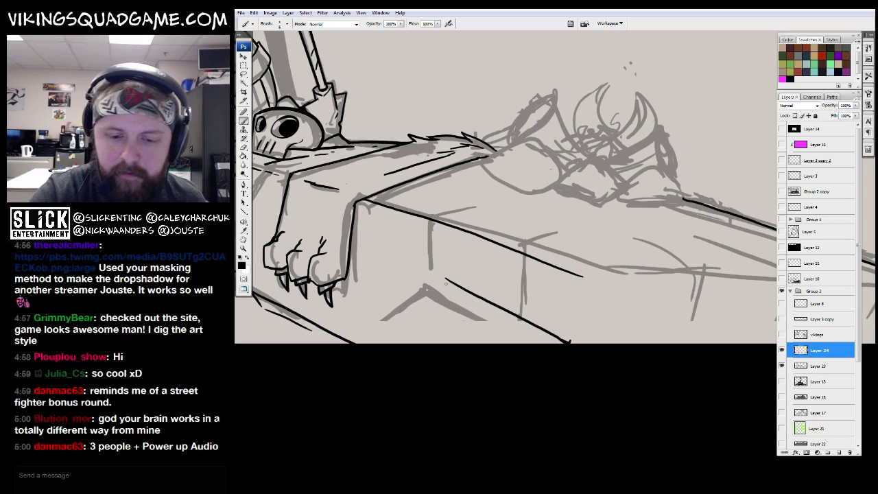
key("z")
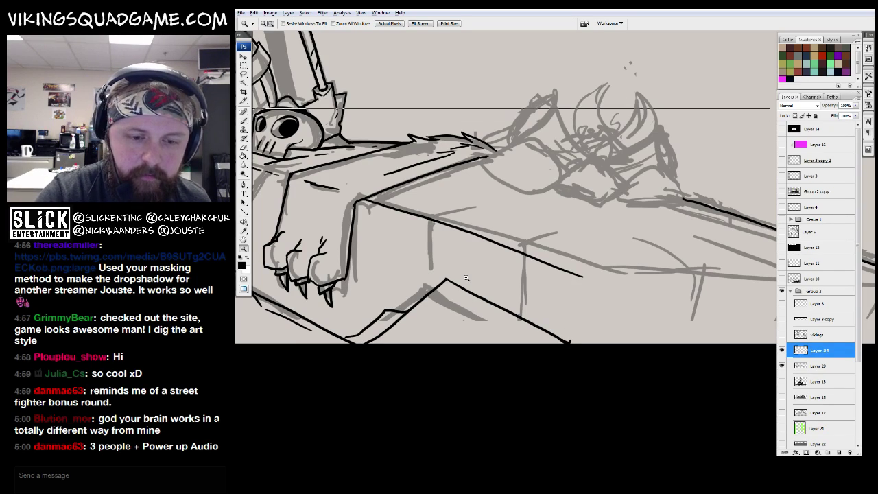
left_click(378, 317, "alt")
left_click(639, 244, "alt")
left_click(781, 365)
left_click(781, 365)
left_click(781, 365)
left_click(781, 366)
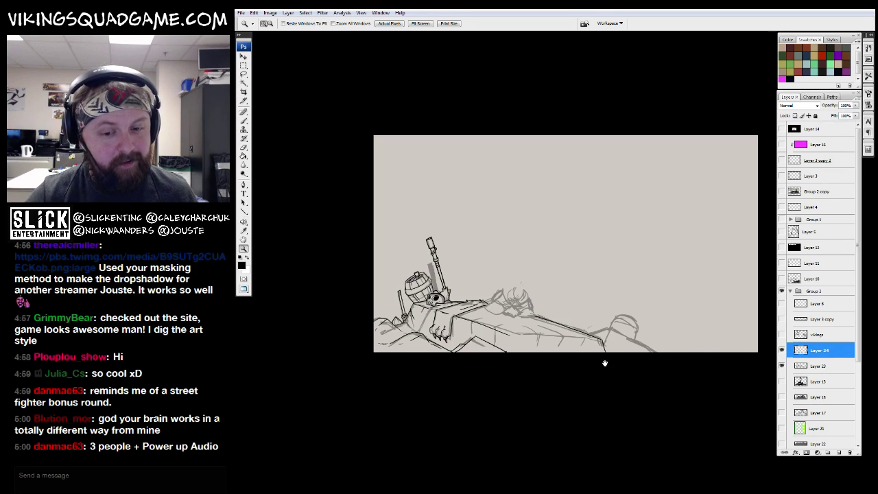
Step: Ink the outlines of the first two angular campfire stones beside the hide's fur tuft
left_click(604, 346)
key("b")
mouse_move(600, 312)
left_mouse_down()
mouse_move(564, 262)
mouse_move(496, 217)
mouse_move(395, 286)
mouse_move(413, 325)
mouse_move(545, 357)
mouse_move(600, 302)
left_mouse_up()
mouse_move(410, 278)
left_mouse_down()
mouse_move(453, 310)
mouse_move(512, 329)
left_mouse_up()
left_click_drag(512, 329, 402, 300)
mouse_move(542, 243)
left_mouse_down()
mouse_move(471, 297)
mouse_move(467, 333)
mouse_move(607, 362)
mouse_move(652, 331)
mouse_move(619, 278)
mouse_move(572, 231)
mouse_move(512, 257)
left_mouse_up()
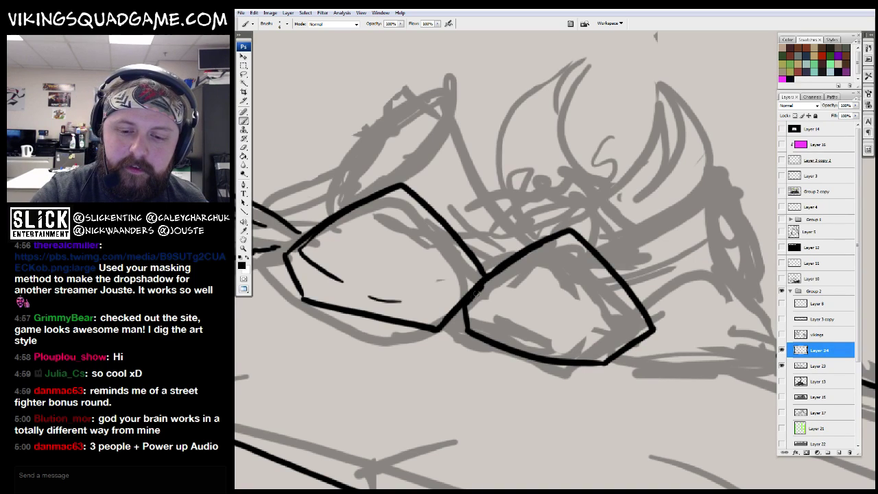
Step: Ink the third campfire stone and add short crease lines inside the stones
left_click_drag(464, 303, 483, 317)
left_click_drag(499, 321, 578, 334)
mouse_move(651, 312)
left_mouse_down()
mouse_move(606, 269)
mouse_move(639, 253)
mouse_move(705, 330)
mouse_move(686, 358)
left_mouse_up()
left_click_drag(632, 251, 566, 299)
mouse_move(684, 356)
left_mouse_down()
mouse_move(576, 366)
mouse_move(692, 355)
mouse_move(670, 308)
left_mouse_up()
key("z")
left_click_drag(655, 351, 597, 280)
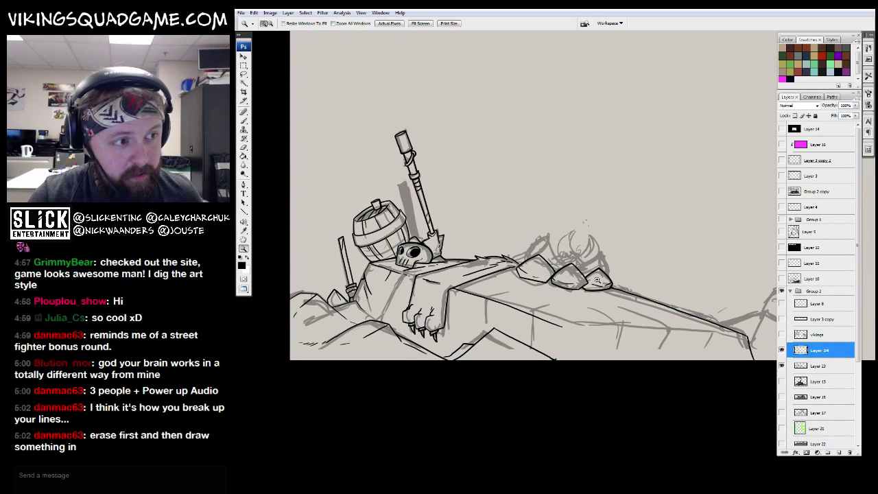
Step: Erase a short gap in the ledge's back edge beyond the campfire stones
left_click_drag(612, 309, 285, 157)
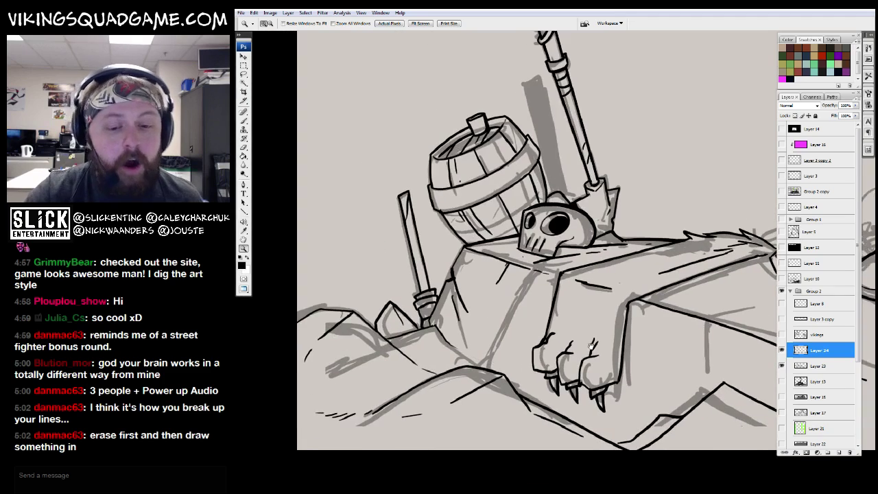
left_click_drag(362, 328, 472, 269)
left_click_drag(726, 211, 592, 290)
key("b")
key("e")
left_click_drag(577, 209, 543, 204)
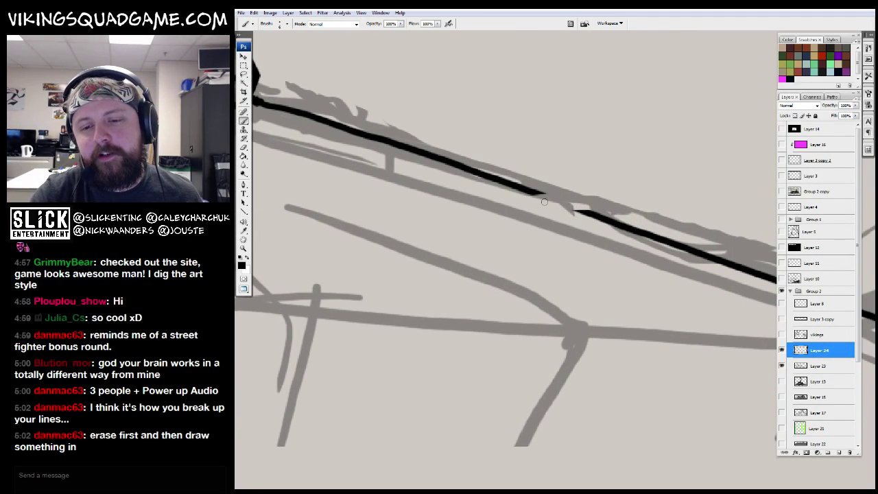
Step: Break the ledge's front edge beyond the furry leg and ink a crack running across its top and down its face
key("z")
mouse_move(595, 260)
left_mouse_down()
mouse_move(471, 305)
mouse_move(501, 308)
left_mouse_up()
key("e")
key("z")
key("b")
mouse_move(446, 172)
left_mouse_down()
mouse_move(461, 321)
mouse_move(632, 128)
mouse_move(682, 126)
left_mouse_up()
mouse_move(425, 164)
left_mouse_down()
mouse_move(582, 129)
mouse_move(437, 252)
left_mouse_up()
key("z")
left_click_drag(525, 267, 473, 270)
left_click_drag(635, 311, 681, 331)
left_click(681, 331)
left_click(659, 330)
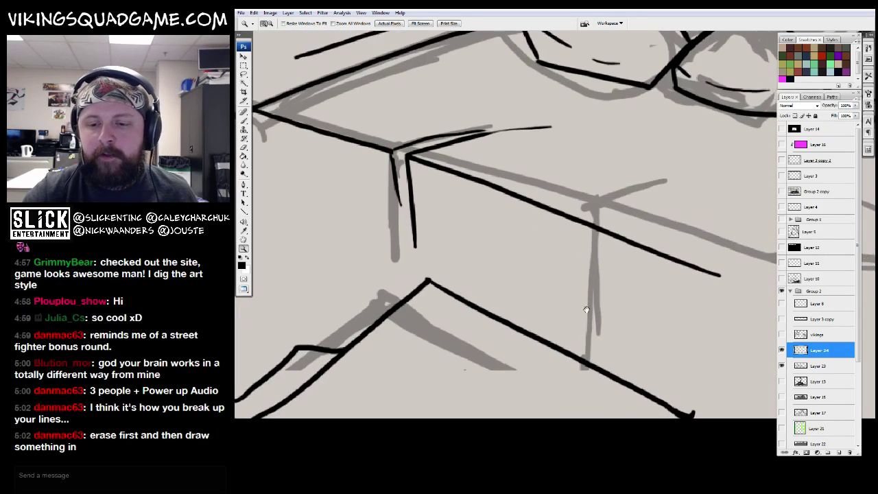
key("b")
mouse_move(566, 309)
left_mouse_down()
mouse_move(545, 353)
mouse_move(583, 317)
mouse_move(545, 360)
left_mouse_up()
Step: Ink the vertical corner edge of the rock beside the paw and its base line behind the foreground mound, with short cracks
key("z")
left_click(634, 278, "alt")
left_click(634, 277, "alt")
left_click_drag(672, 279, 692, 294)
left_click(636, 291)
key("b")
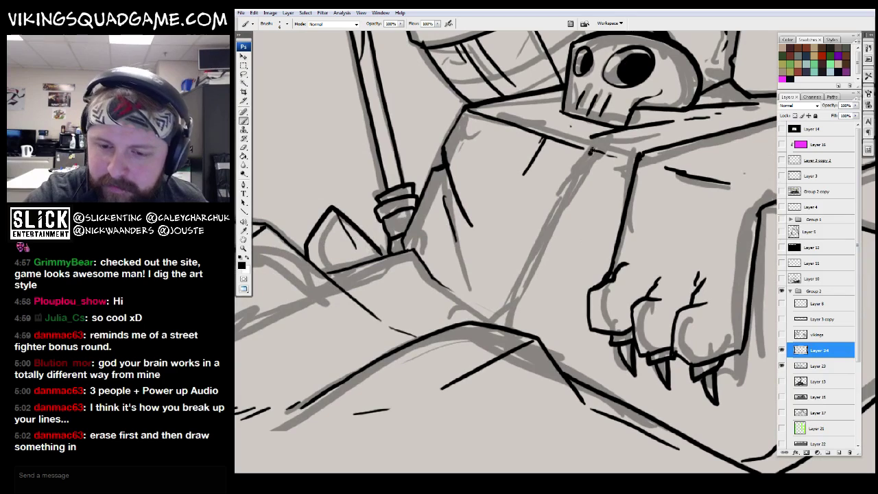
left_click_drag(589, 151, 516, 276)
left_click_drag(437, 276, 513, 314)
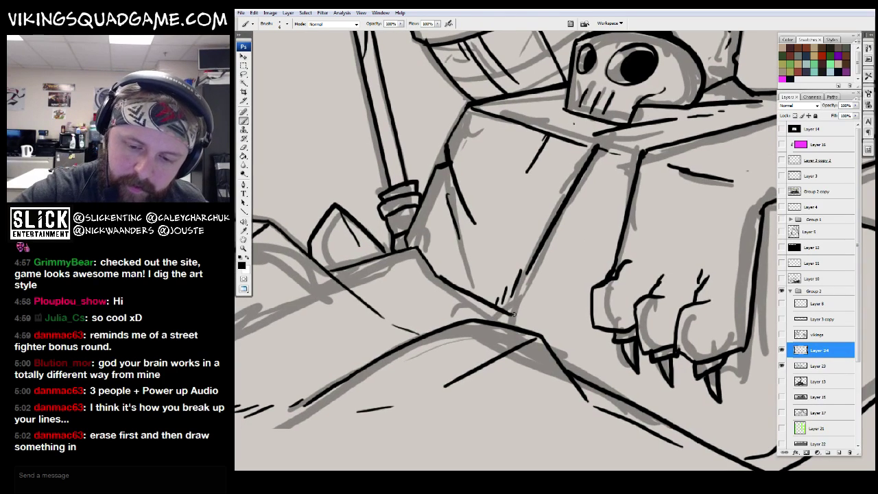
left_click_drag(549, 334, 417, 219)
key("z")
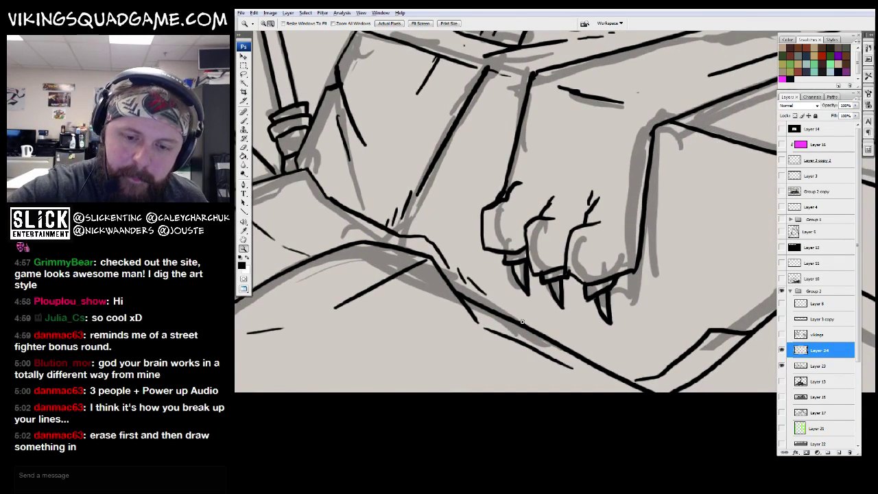
Step: Ink the campfire log behind the third stone, with its rounded cut end and lengthwise grain lines
left_click(680, 248, "alt")
left_click(714, 249, "alt")
left_click(684, 248, "alt")
left_click(684, 248)
left_click(684, 249)
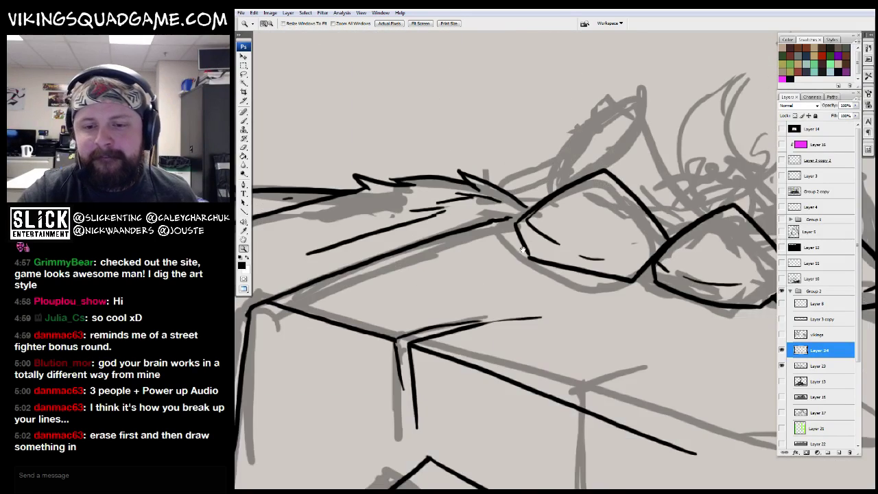
key("b")
mouse_move(639, 216)
left_mouse_down()
mouse_move(603, 227)
mouse_move(608, 266)
left_mouse_up()
mouse_move(472, 272)
left_mouse_down()
mouse_move(587, 198)
mouse_move(617, 302)
mouse_move(579, 206)
left_mouse_up()
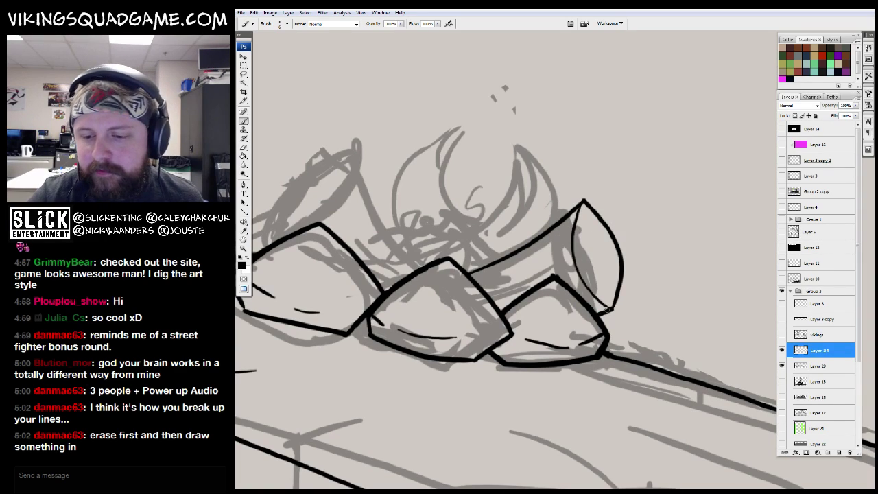
mouse_move(609, 310)
left_mouse_down()
mouse_move(620, 240)
mouse_move(585, 200)
left_mouse_up()
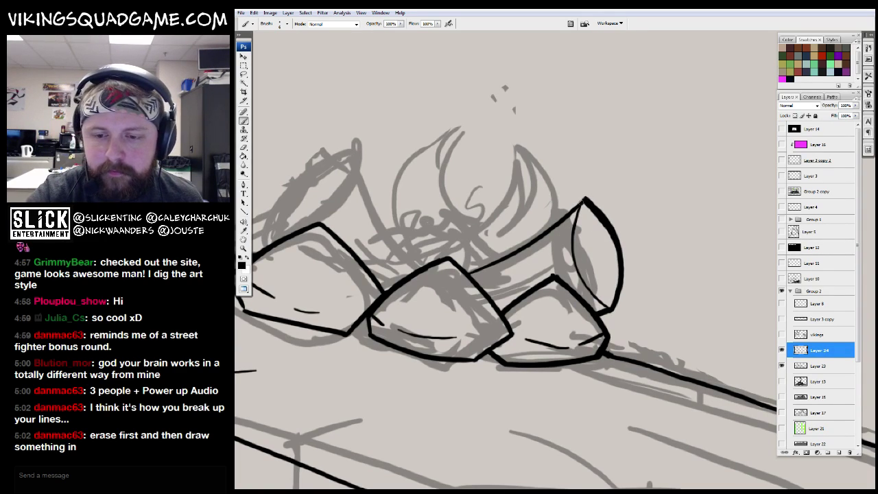
left_click_drag(508, 252, 519, 248)
Step: Ink the second campfire log rising behind the first stone, with its oval cut end and grain lines
left_click_drag(573, 249, 682, 268)
mouse_move(535, 281)
left_mouse_down()
mouse_move(473, 164)
mouse_move(380, 252)
left_mouse_up()
mouse_move(431, 240)
left_mouse_down()
mouse_move(472, 179)
mouse_move(499, 256)
left_mouse_up()
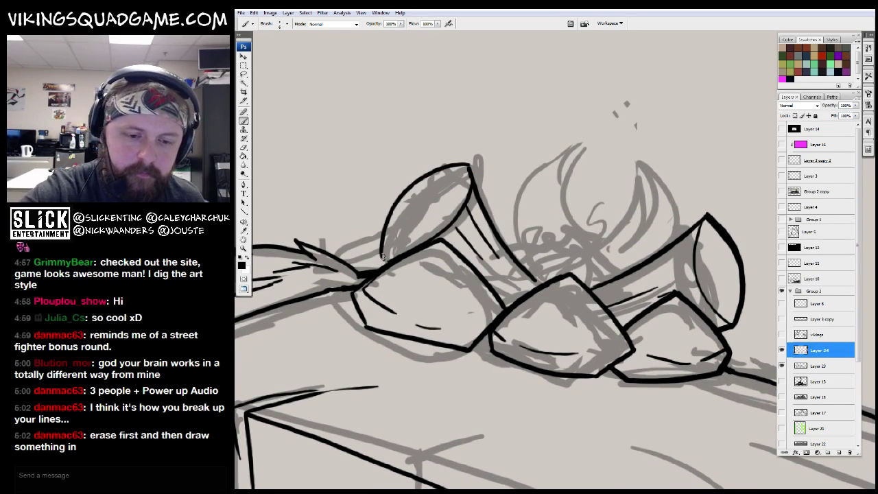
left_click_drag(391, 255, 416, 262)
key("z")
left_click(423, 265, "alt")
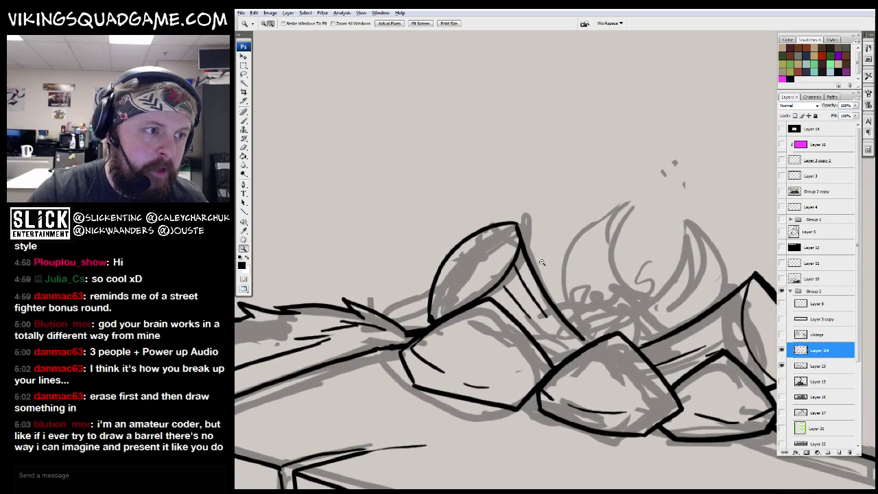
left_click(480, 260, "alt")
left_click(534, 257, "alt")
Step: Ink a narrow strap crossing the barrel's hoop near its outer edge
mouse_move(578, 313)
left_mouse_down()
mouse_move(534, 322)
mouse_move(615, 306)
mouse_move(469, 168)
mouse_move(521, 172)
left_mouse_up()
key("b")
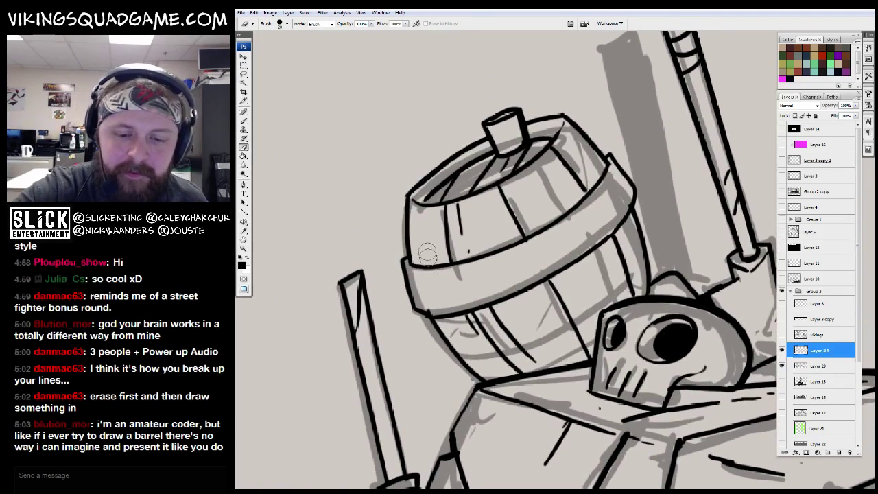
key("z")
left_click(456, 306)
key("b")
left_click_drag(491, 223, 532, 334)
mouse_move(488, 200)
left_mouse_down()
mouse_move(500, 332)
mouse_move(543, 322)
left_mouse_up()
key("z")
left_click(632, 251, "alt")
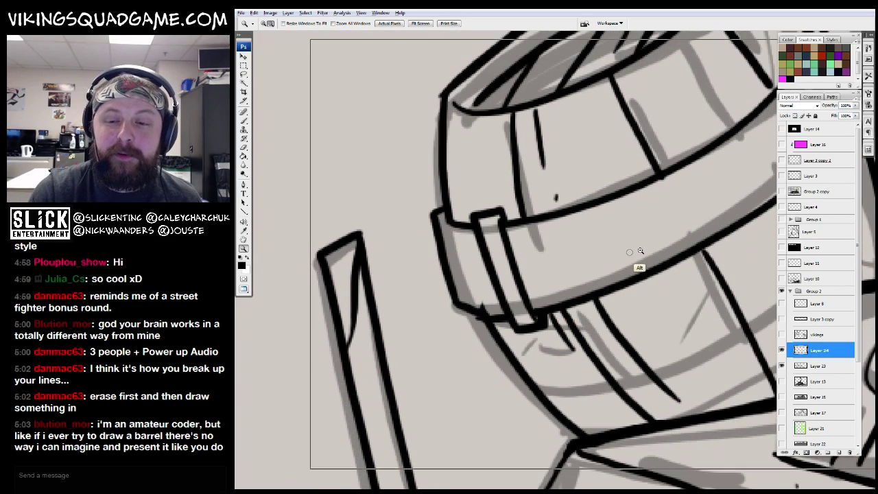
Step: Ink the ridge rising behind the ledge's far tip and sloping down past the second barrel sketch, with a small crack at its foot
left_click(632, 251, "alt")
left_click(633, 251, "alt")
mouse_move(473, 339)
left_mouse_down()
mouse_move(534, 340)
mouse_move(534, 291)
mouse_move(384, 247)
left_mouse_up()
left_click_drag(392, 180, 568, 322)
key("b")
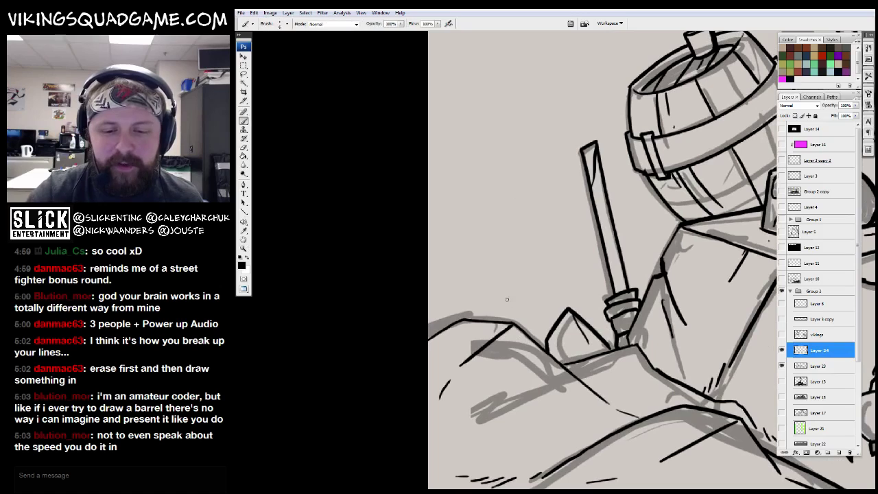
key("z")
left_click(453, 289, "alt")
left_click(454, 289, "alt")
left_click(453, 290, "alt")
left_click(453, 289, "alt")
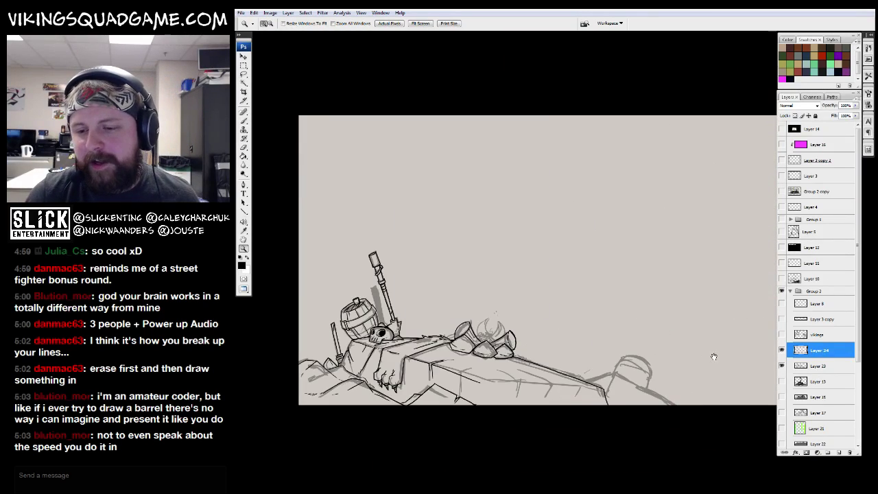
left_click_drag(705, 357, 511, 286)
left_click_drag(658, 342, 496, 254)
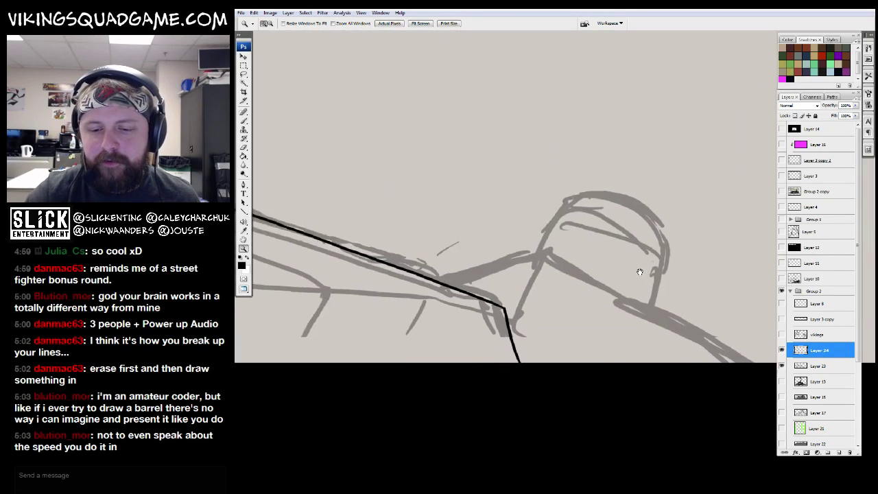
key("b")
mouse_move(535, 227)
left_mouse_down()
mouse_move(696, 303)
mouse_move(551, 278)
mouse_move(673, 310)
left_mouse_up()
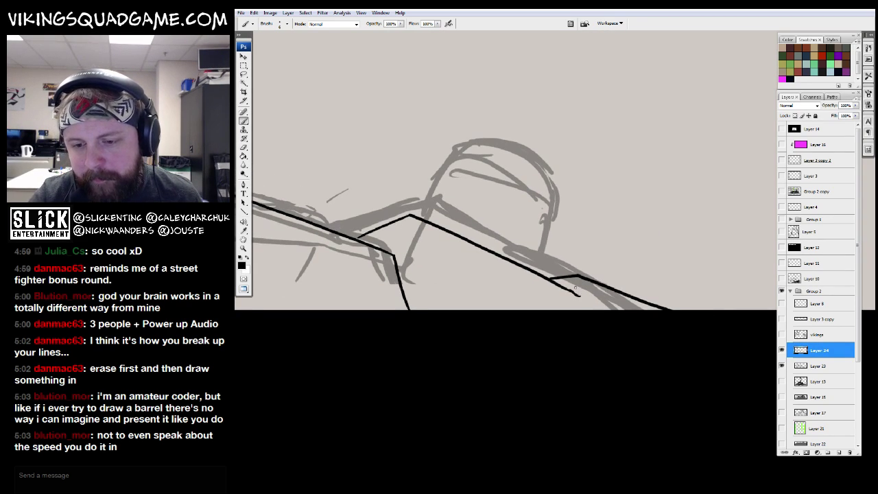
Step: Ink the jagged wood pieces and the rounded log end between the two large campfire logs
key("z")
left_click(581, 232, "alt")
left_click(582, 232, "alt")
left_click(581, 232, "alt")
left_click(581, 232, "alt")
left_click(480, 288)
left_click(528, 300)
key("b")
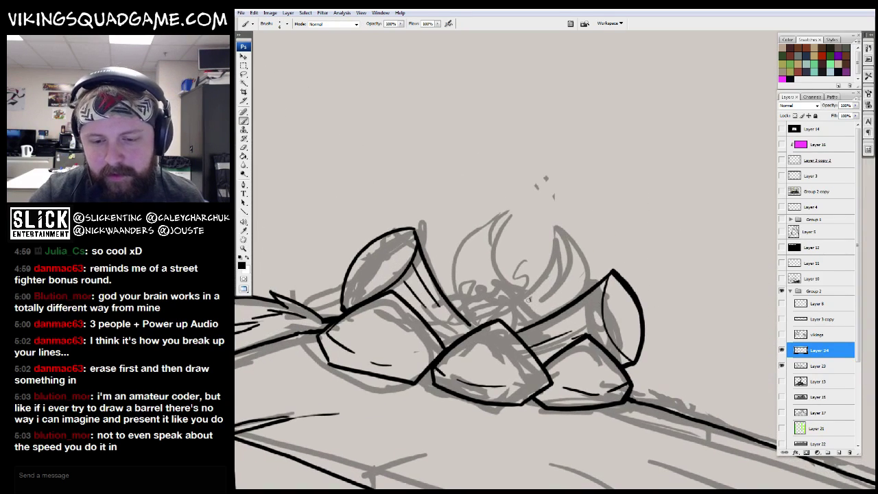
mouse_move(534, 312)
left_mouse_down()
mouse_move(497, 317)
mouse_move(502, 287)
mouse_move(447, 296)
left_mouse_up()
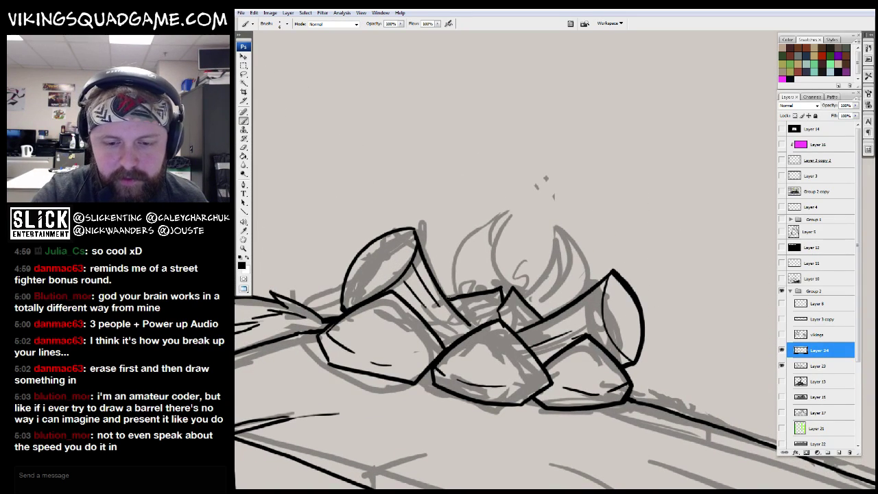
key("z")
left_click(609, 291, "alt")
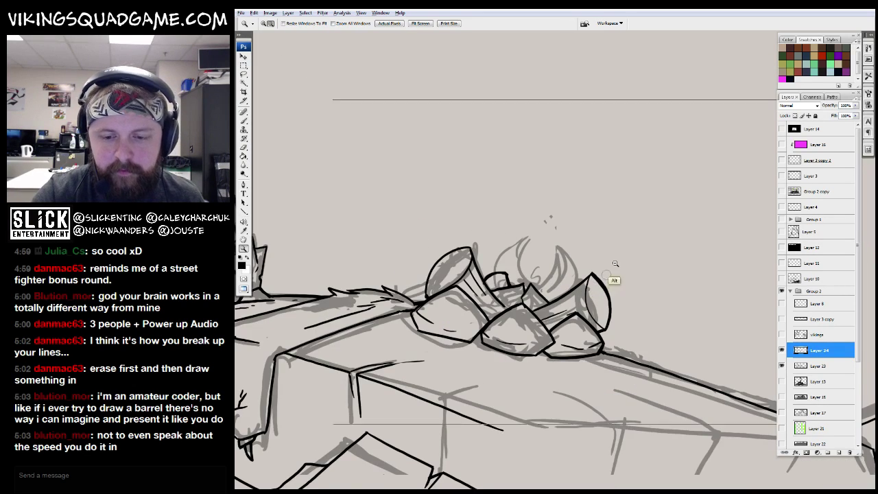
Step: Ink a ground line beneath the middle and third campfire stones
left_click(608, 292, "alt")
left_click(608, 291, "alt")
left_click_drag(480, 203, 637, 309)
key("b")
left_click_drag(647, 244, 560, 253)
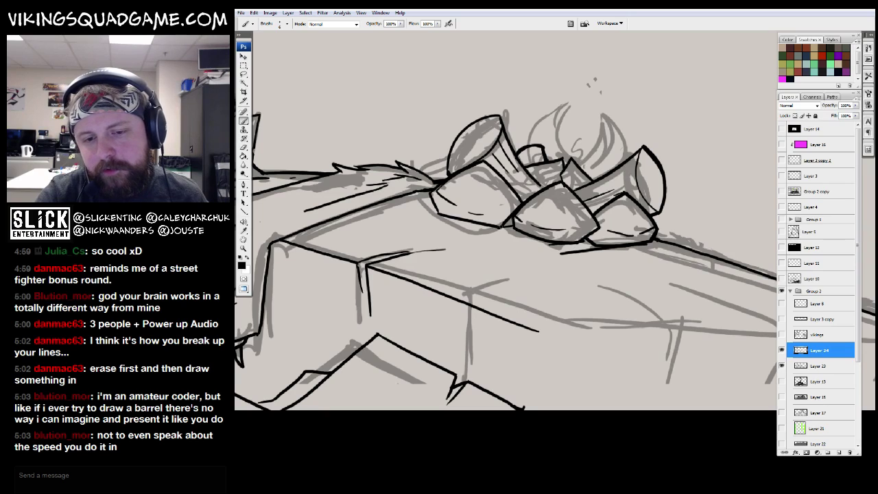
Step: Ink the ledge's long front edge from its far tip back to below the campfire
key("z")
left_click(614, 266, "alt")
left_click_drag(655, 257, 411, 260)
left_click_drag(568, 265, 514, 255)
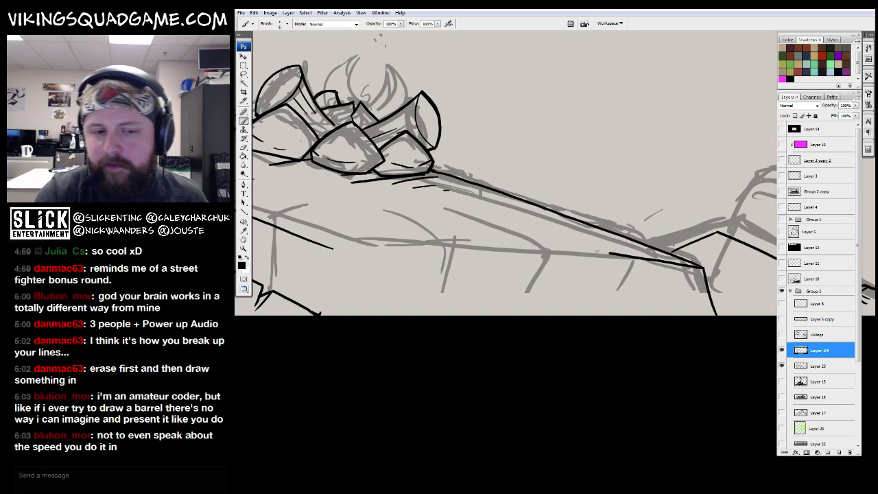
left_click_drag(485, 260, 492, 261)
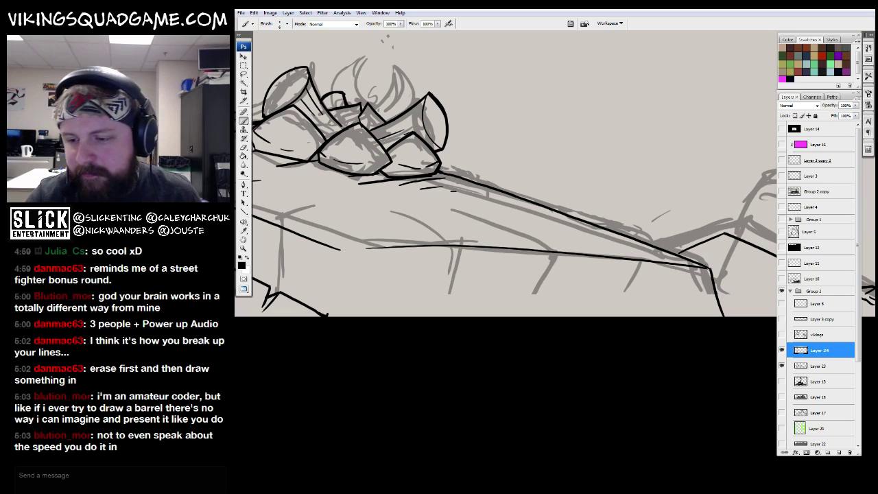
Step: Ink the downward corner edge near the ledge's far tip and the slanted bevel line running back from it
left_click_drag(653, 251, 654, 255)
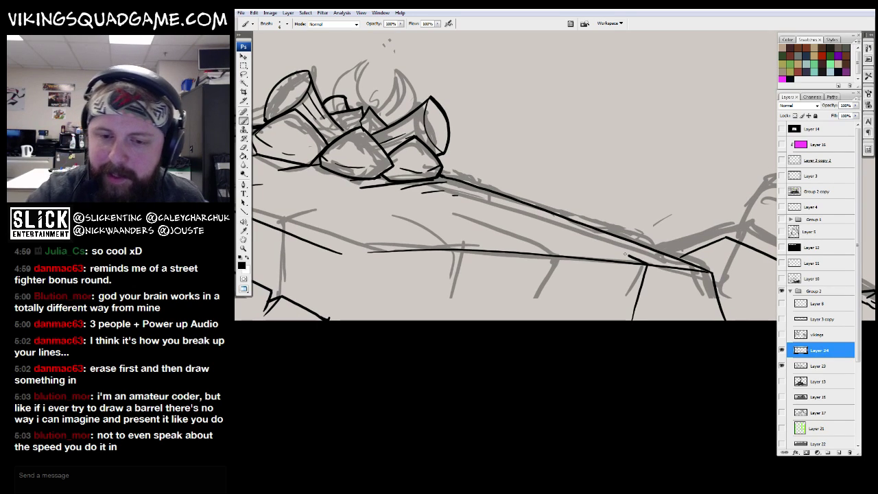
mouse_move(481, 198)
left_mouse_down()
mouse_move(521, 213)
mouse_move(551, 206)
mouse_move(526, 301)
left_mouse_up()
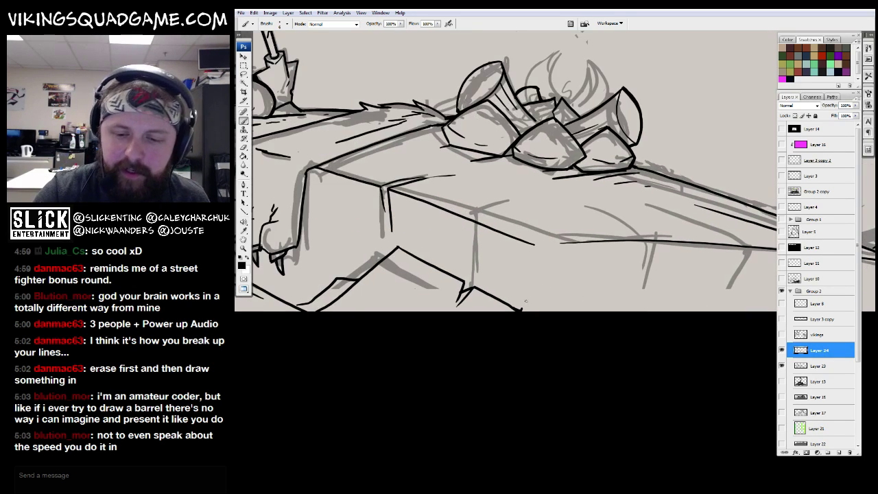
left_click(549, 292, "alt")
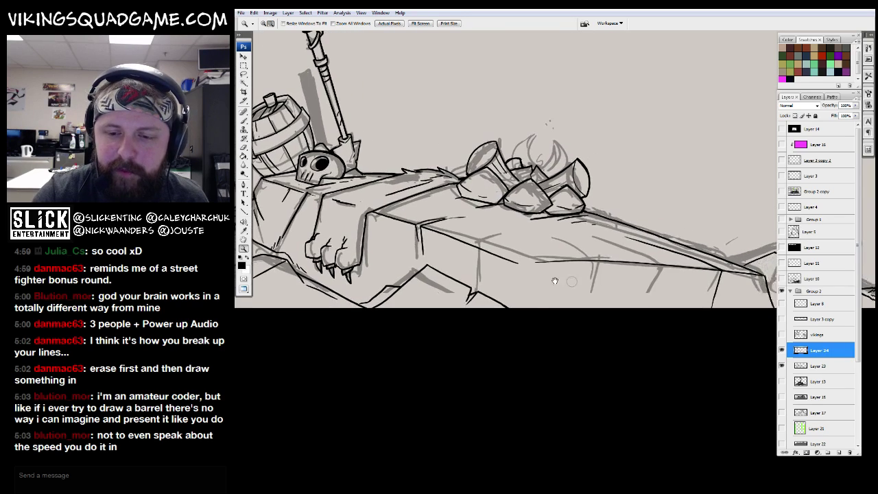
left_click(521, 319, "alt")
scroll(658, 313, "up", 5)
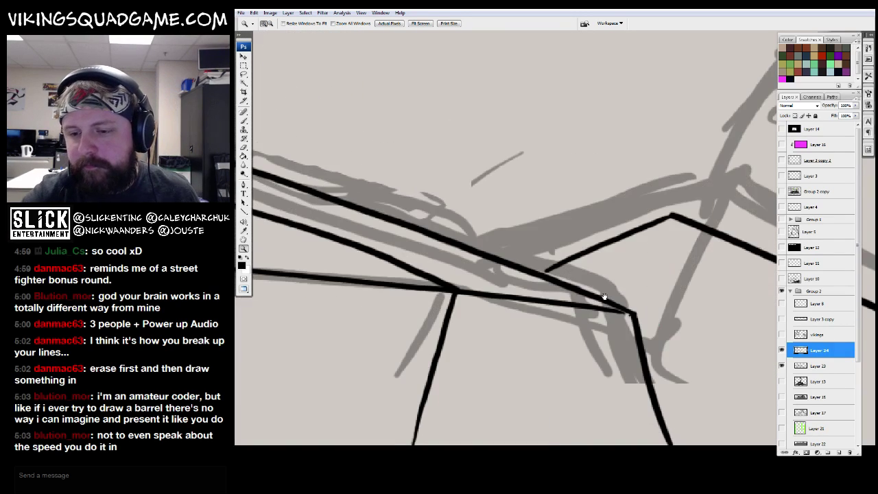
scroll(539, 281, "down", 5)
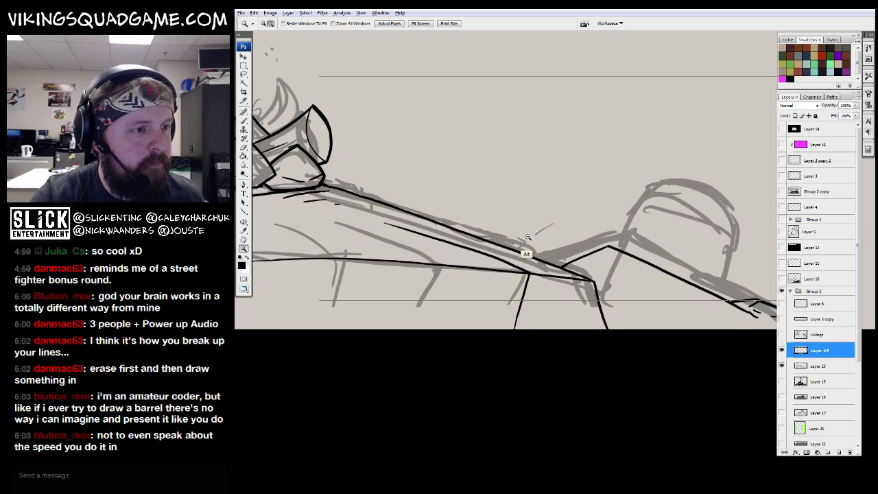
scroll(561, 280, "up", 2)
scroll(561, 280, "down", 3)
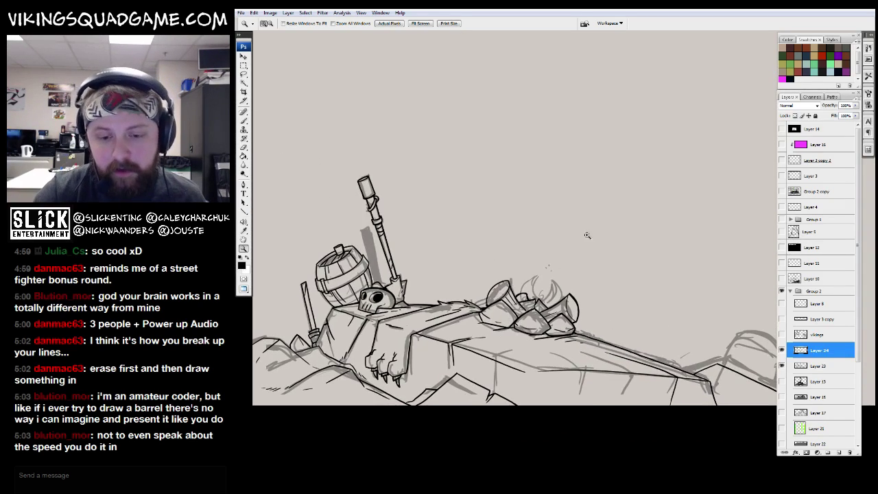
Step: Ink a small notch in the upper rim of the first campfire log's cut end
scroll(597, 202, "up", 5)
scroll(597, 202, "up", 2)
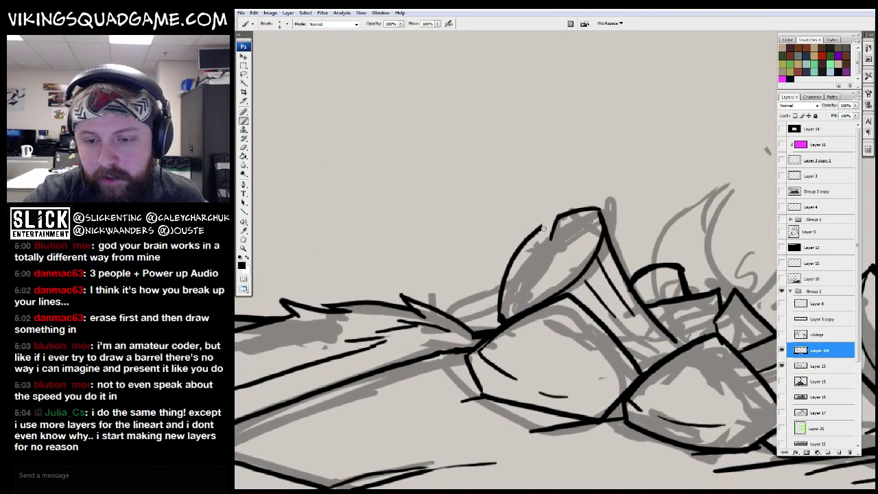
left_click_drag(556, 238, 556, 227)
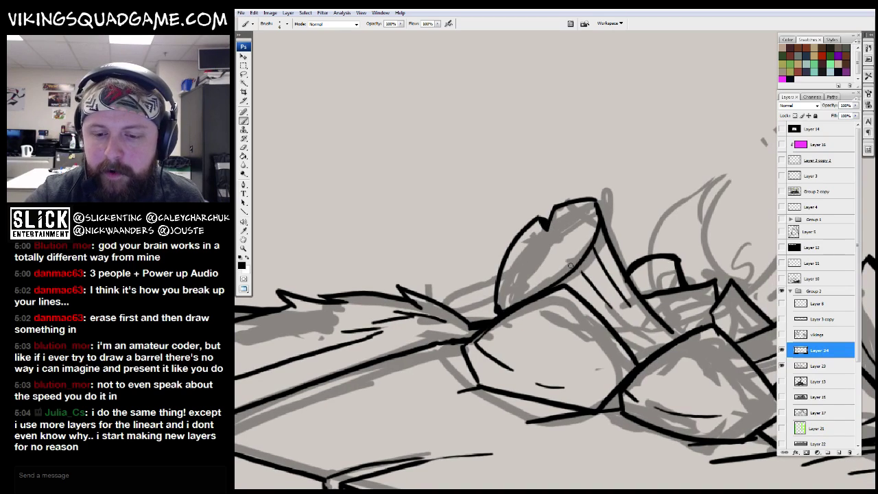
scroll(491, 317, "down", 5)
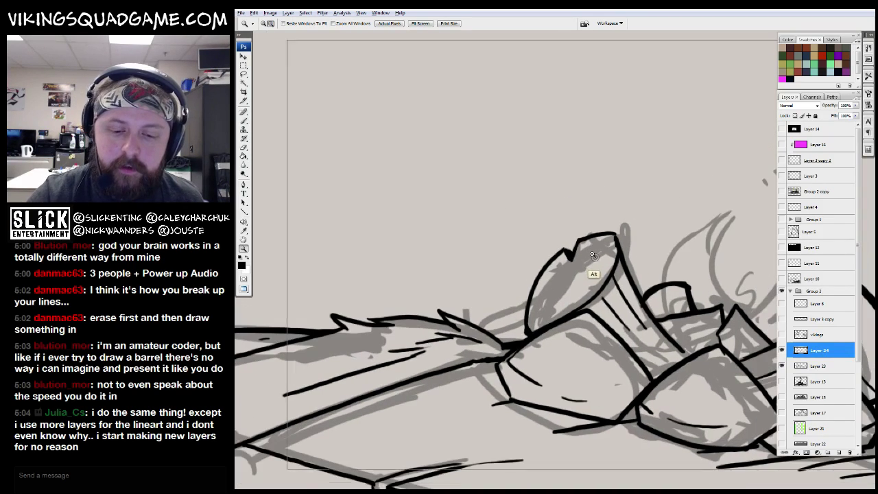
scroll(675, 329, "down", 3)
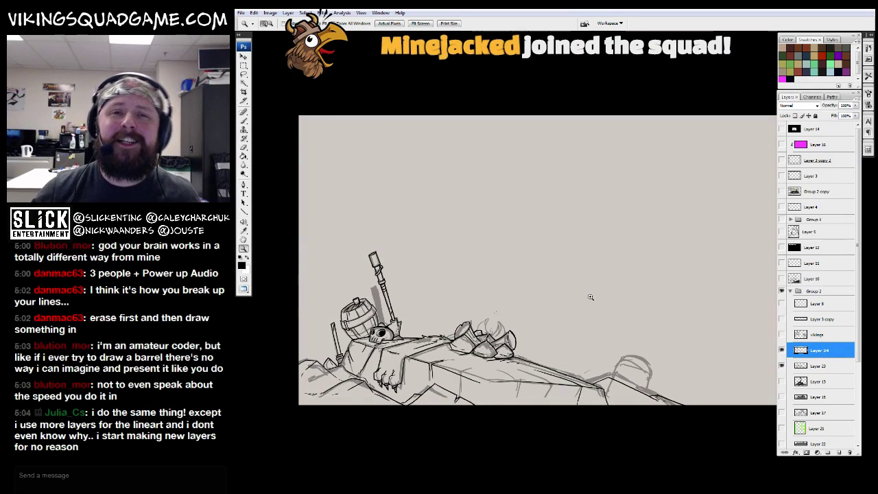
Step: Ink the curved outline of the second barrel's body rising from behind the ridge
scroll(589, 297, "up", 5)
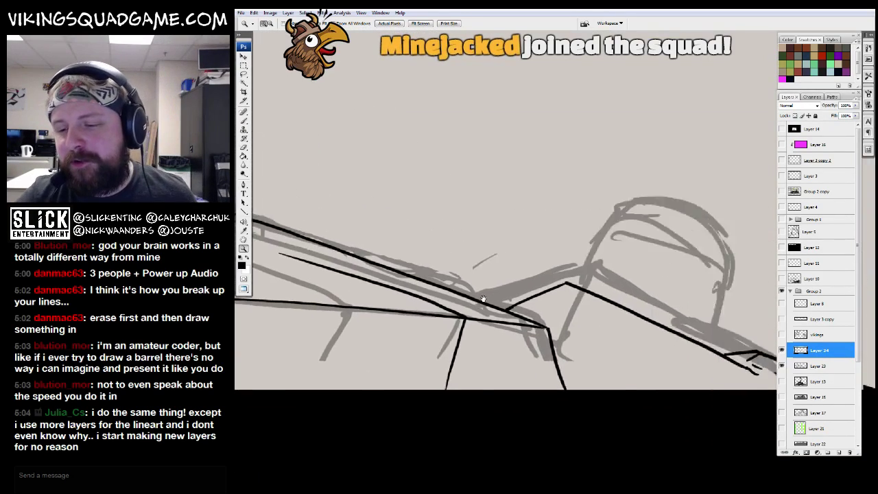
key("b")
left_click_drag(574, 332, 575, 339)
mouse_move(542, 281)
left_mouse_down()
mouse_move(572, 283)
mouse_move(641, 323)
mouse_move(636, 354)
left_mouse_up()
key("ctrl+z")
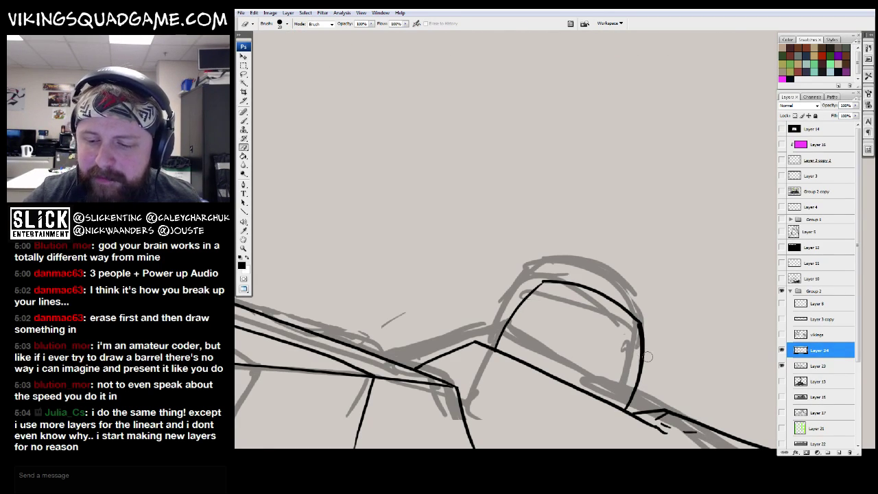
Step: Clear gaps in the second barrel's outline and ink a protruding hoop across it, with stave lines above and below
left_click_drag(306, 96, 867, 436)
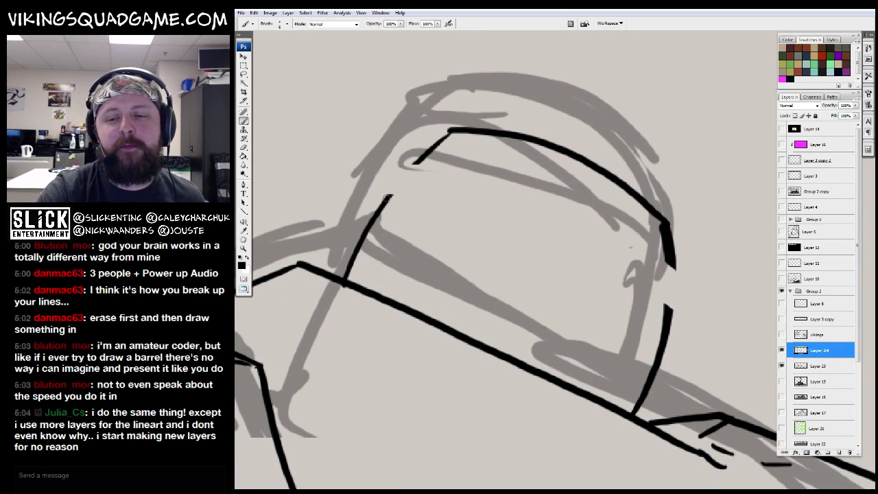
mouse_move(687, 287)
left_mouse_down()
mouse_move(670, 262)
mouse_move(538, 177)
left_mouse_up()
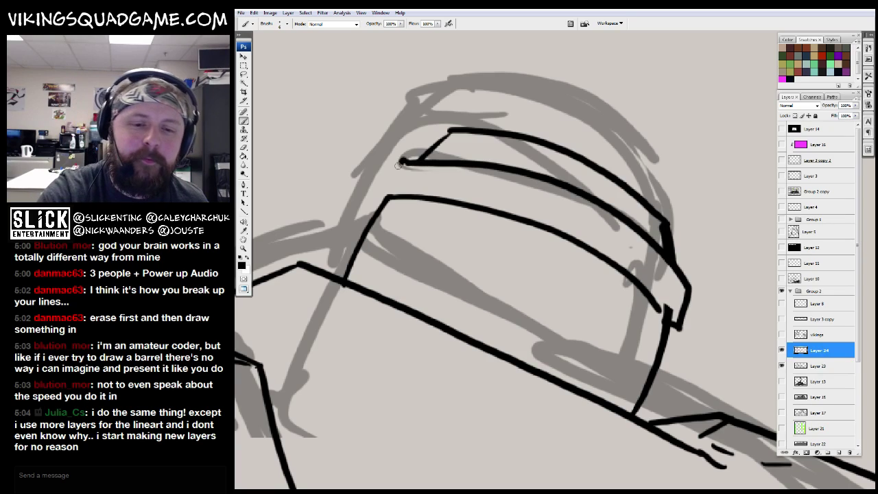
left_click_drag(598, 248, 602, 245)
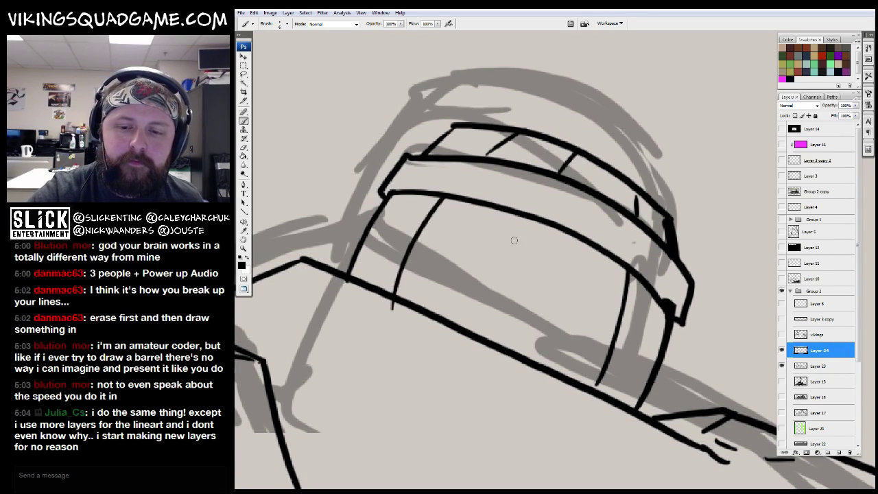
Step: Try shifting the inked line art layer sideways, away from the underlying sketch
scroll(619, 260, "down", 8)
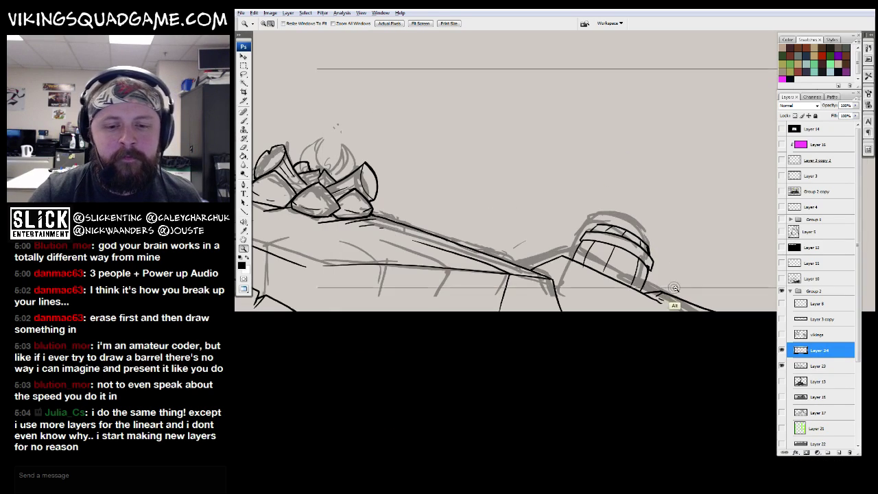
scroll(663, 323, "down", 1)
key("v")
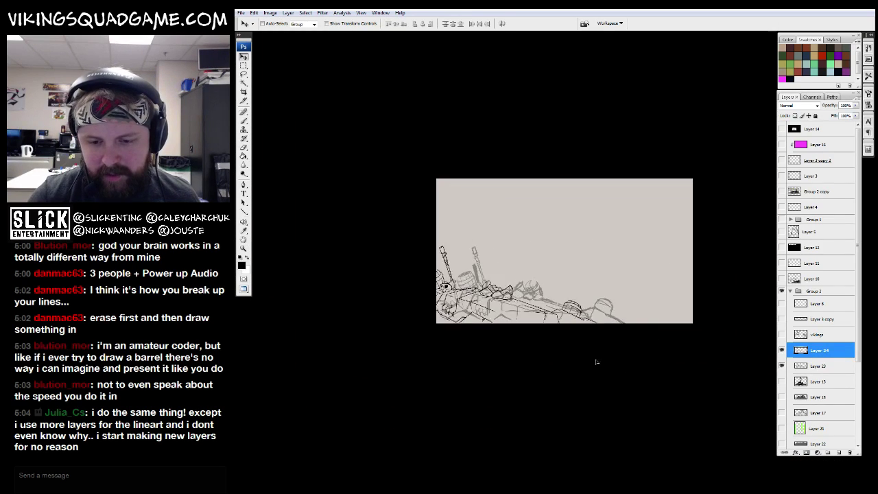
scroll(667, 206, "up", 5)
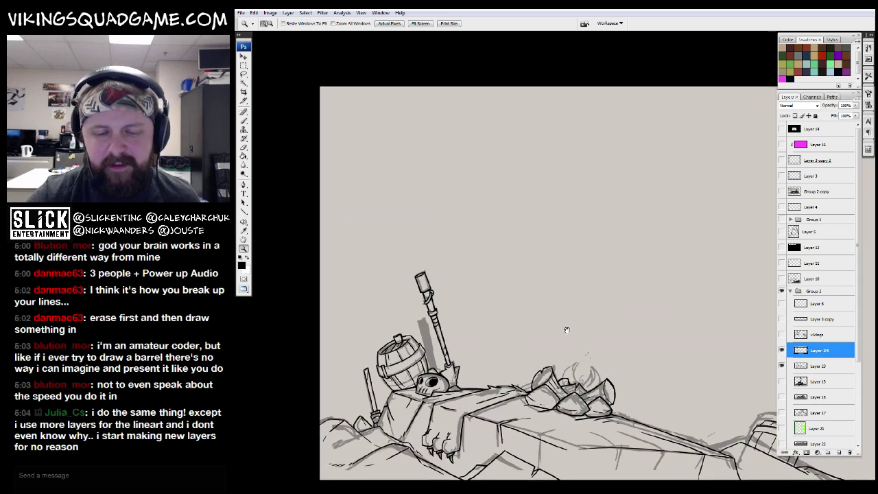
Step: Select the inked scene along its outer silhouette with the Magic Wand and ready the Paint Bucket
scroll(607, 245, "down", 1)
scroll(627, 251, "right", 4)
key("w")
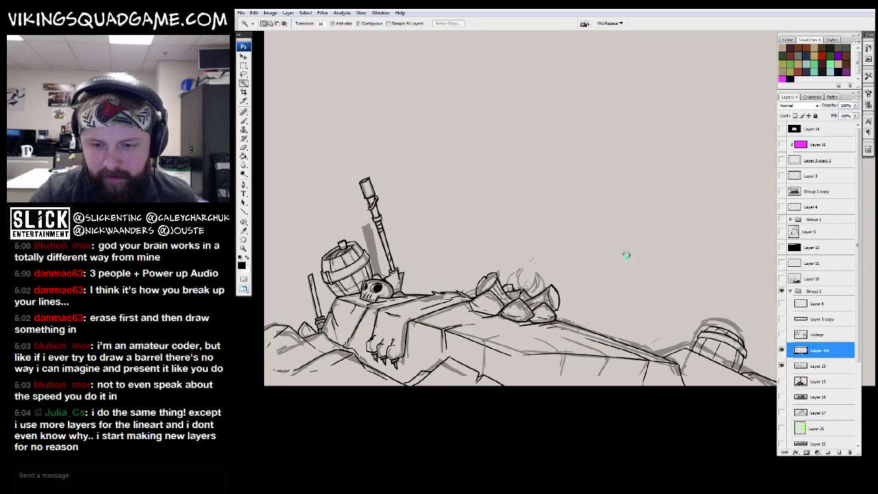
key("g")
scroll(654, 251, "up", 1)
key("ctrl+a")
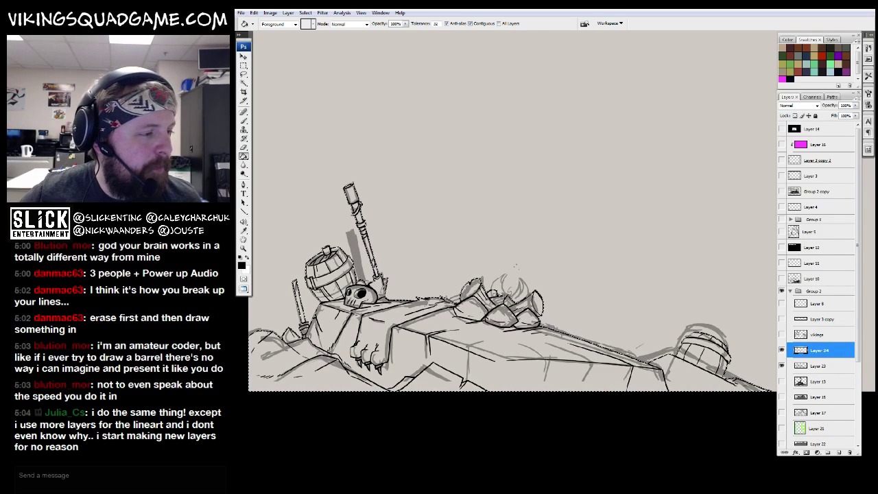
Step: Switch to the game's level editor and load the START_TUTORIAL destination
key("alt+Tab")
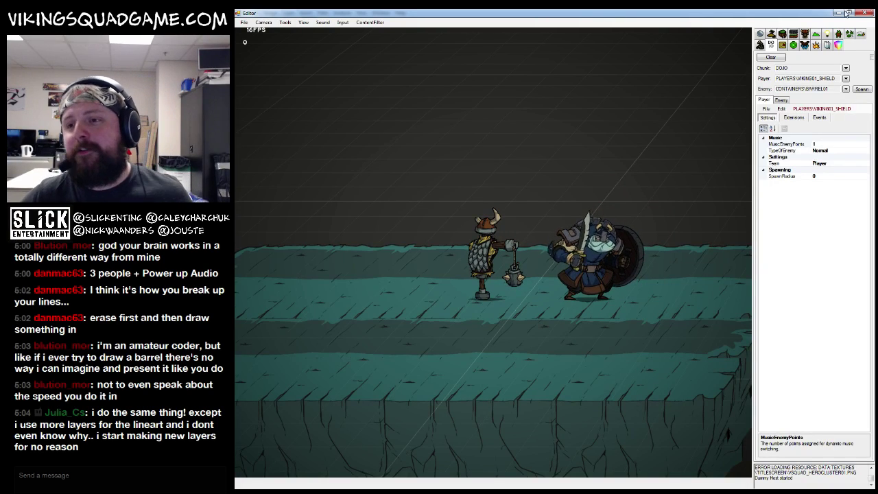
key("Tab")
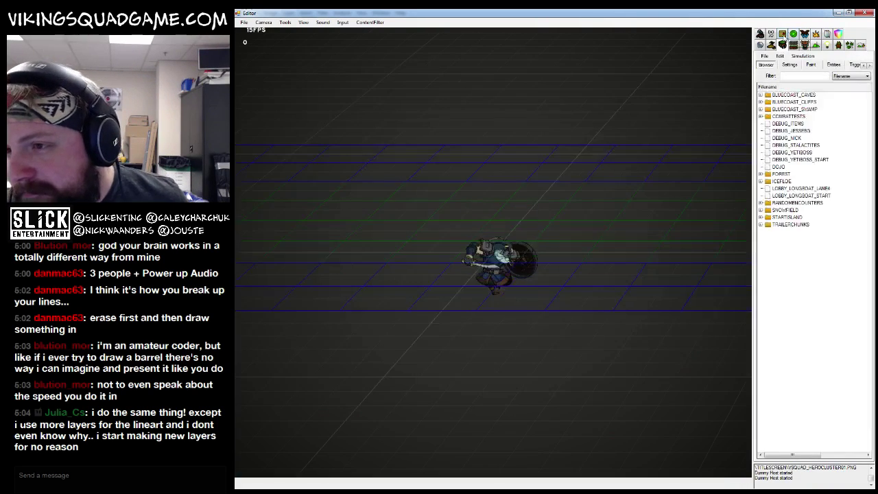
left_click(771, 44)
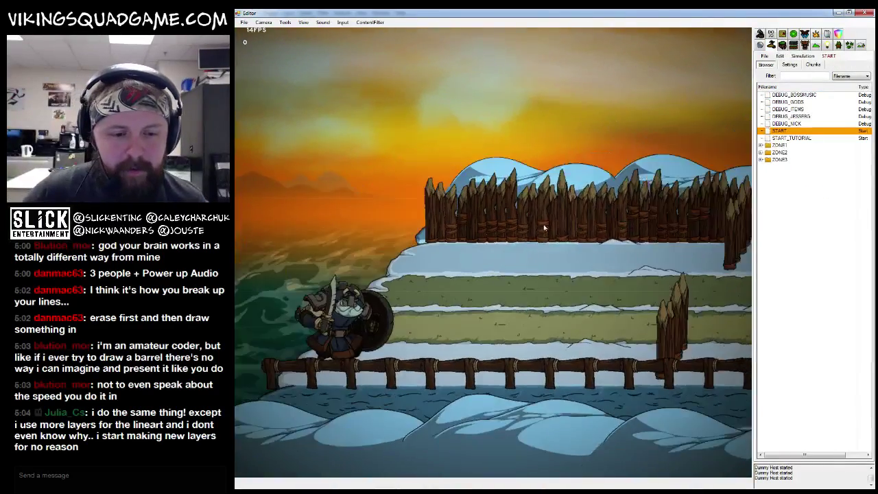
left_click(775, 138)
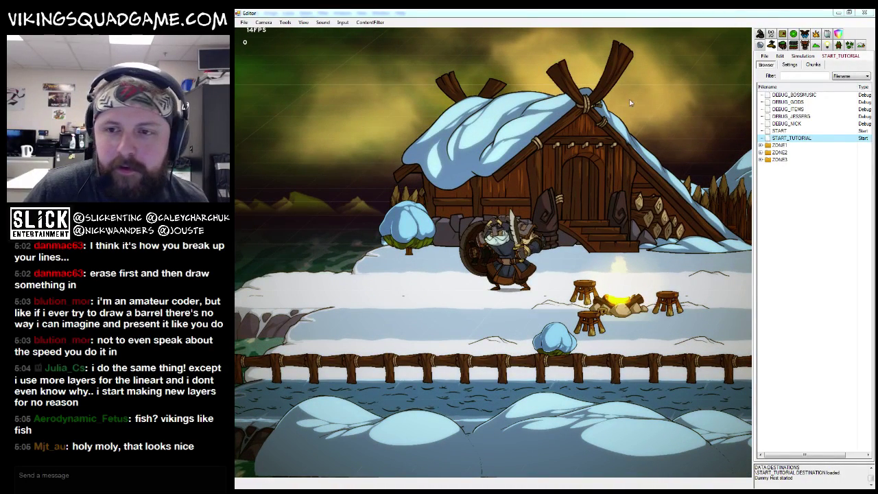
Step: Capture a screen snip of the snowy cabin scene with the viking, stools and campfire
left_click(386, 173)
left_click_drag(291, 79, 716, 404)
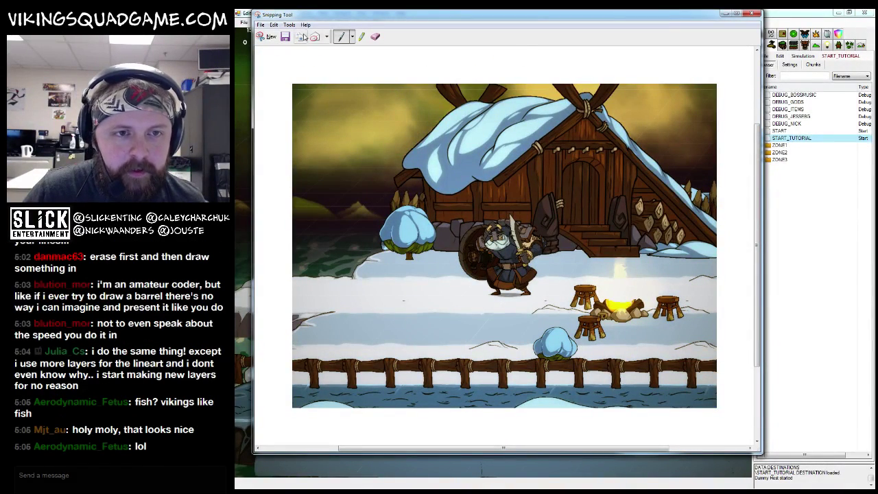
Step: Close the Snipping Tool, put the game editor windows away and return to the campfire drawing in Photoshop
left_click(755, 14)
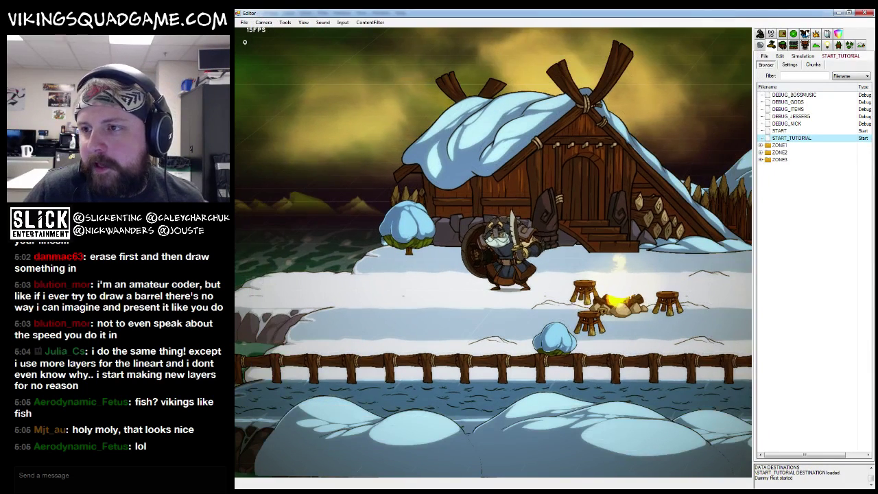
key("alt+Tab")
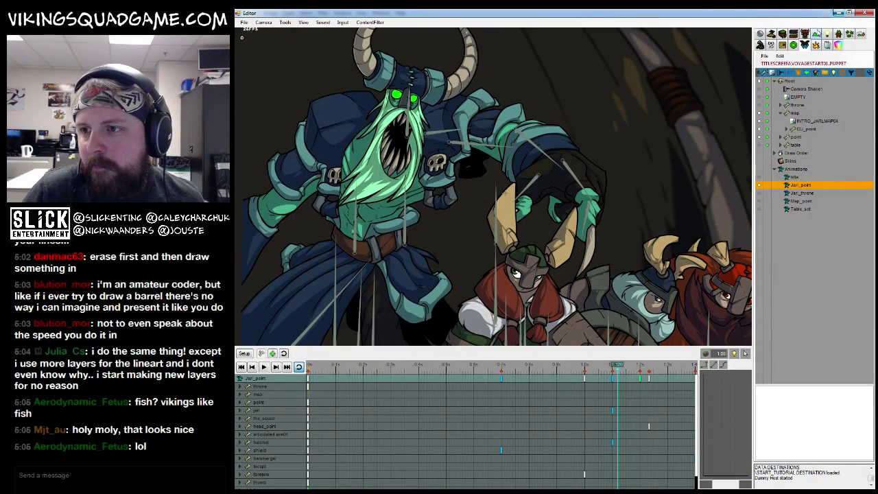
left_click(772, 46)
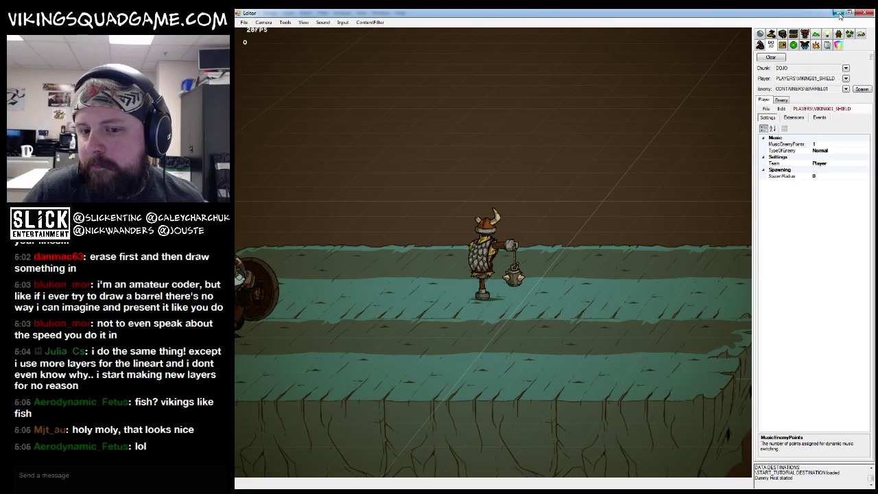
key("alt+Tab")
key("z")
key("ctrl+0")
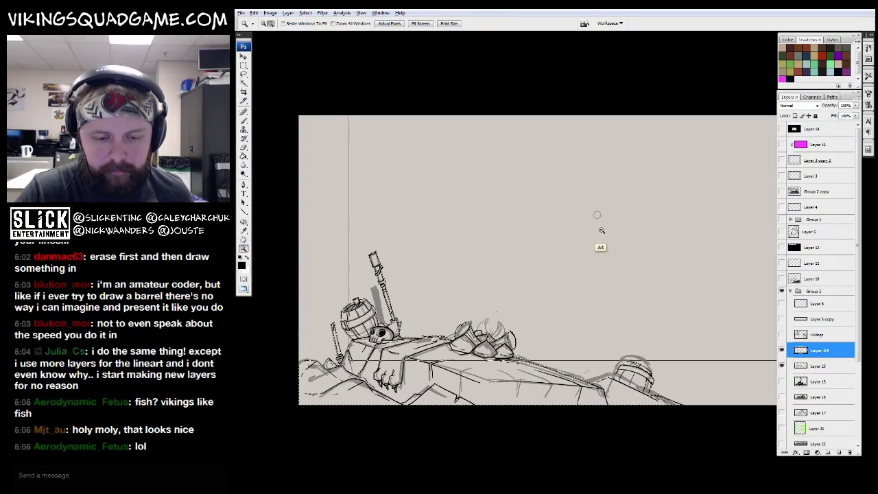
Step: Paste the captured cabin scene into a new document and sample the snow's shaded blue as the foreground colour
key("ctrl+n")
key("Return")
key("ctrl+v")
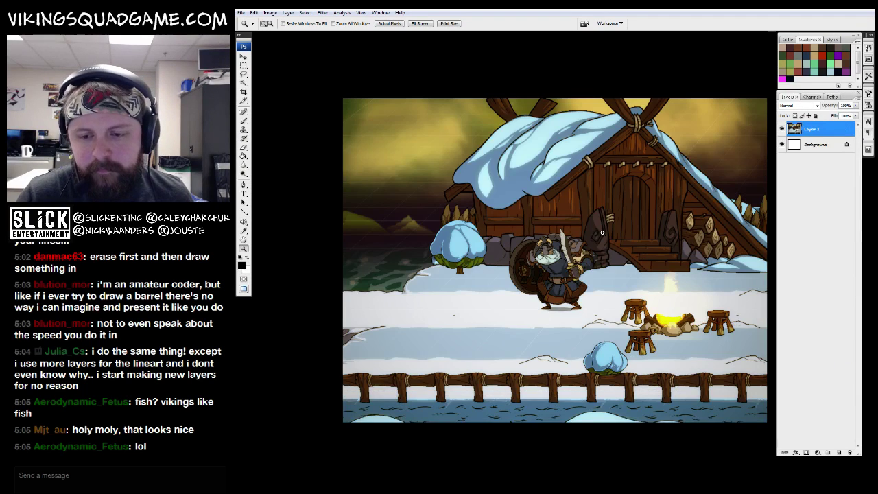
key("g")
scroll(524, 295, "right", 5)
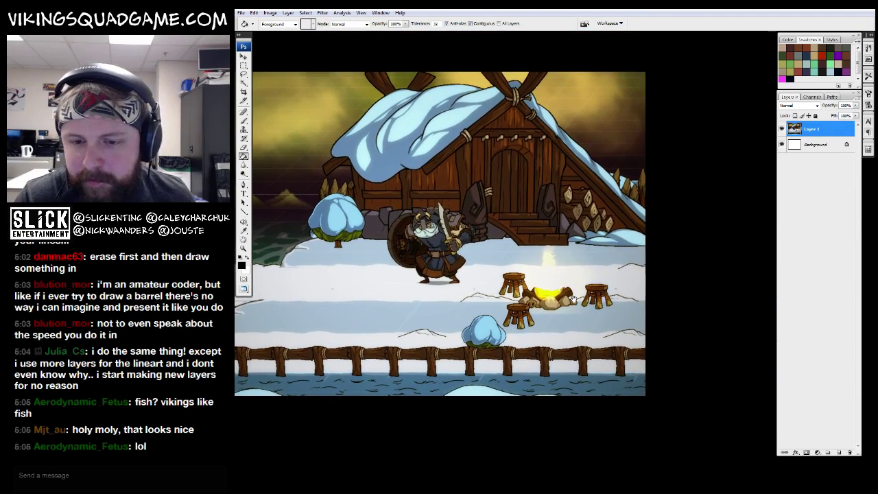
scroll(580, 290, "left", 1)
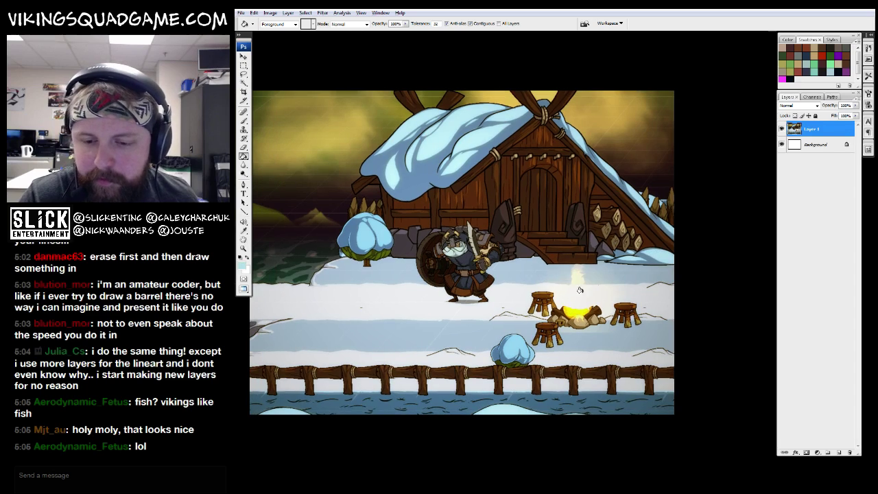
scroll(580, 290, "left", 4)
Step: Switch from the pasted screenshot back to the cine_builder.psd drawing and show it full screen
key("f")
key("f")
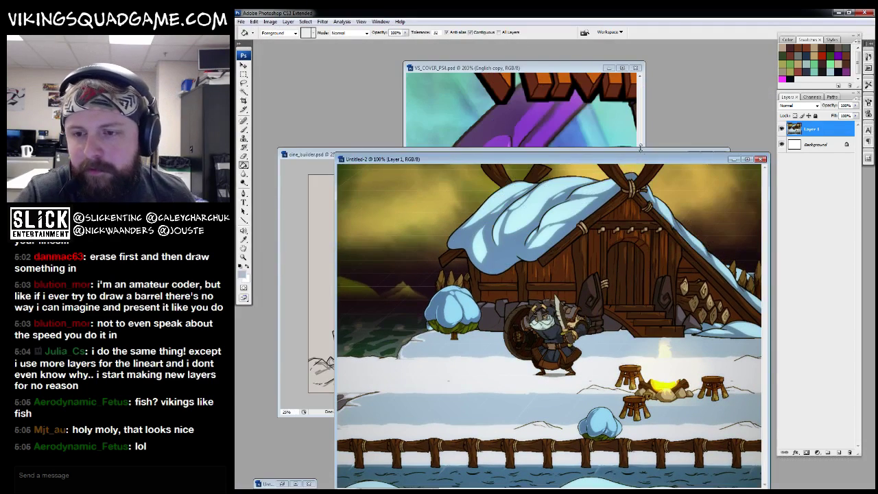
left_click(582, 186)
key("f")
key("f")
Step: Fill the selected silhouette with the sampled blue on a new layer beneath the line art, and back it with black on another layer below
left_click(806, 365)
left_click(781, 350)
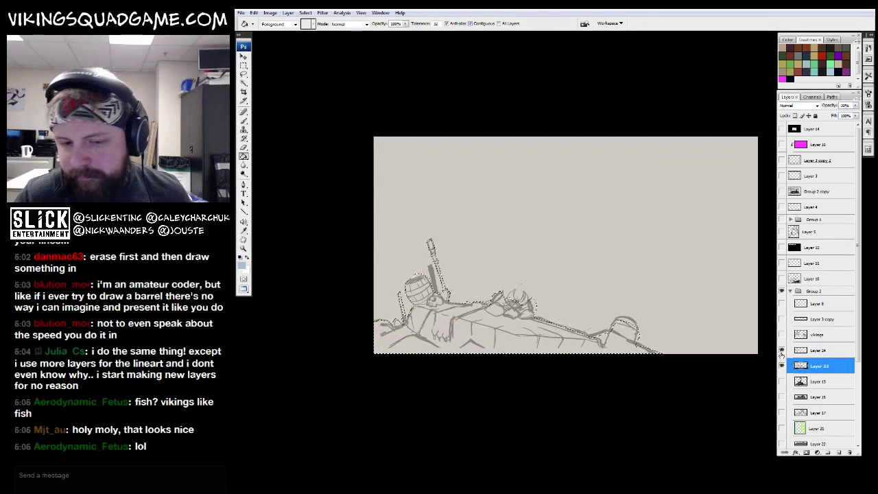
left_click(837, 449)
left_click(599, 334)
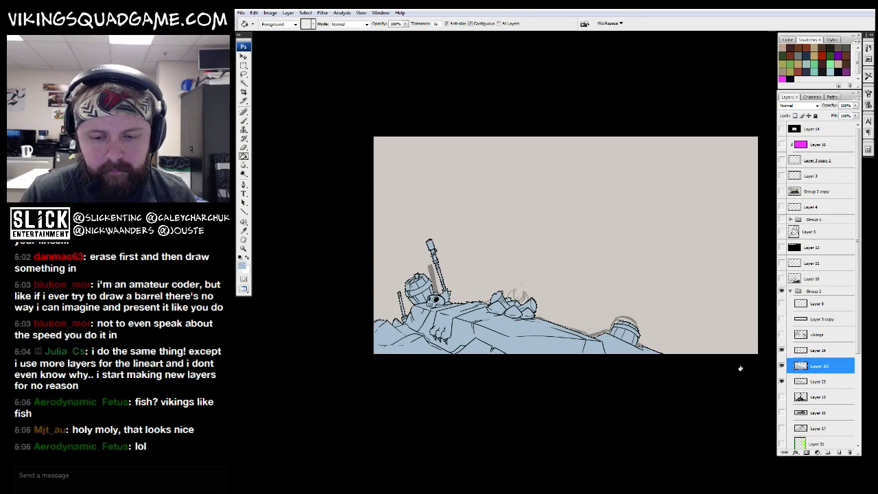
key("d")
left_click(819, 380)
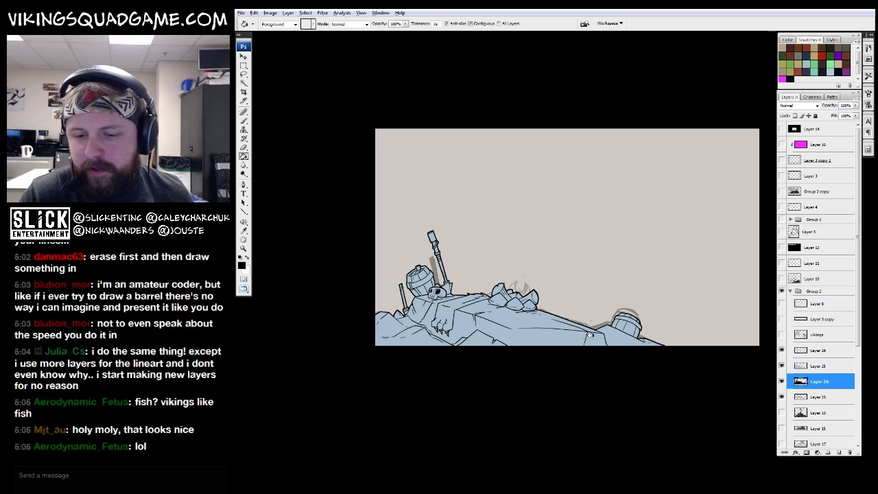
Step: Examine the blue-filled ledge and its line art around the barrel, skull, spear and campfire
key("z")
left_click_drag(397, 196, 727, 323)
left_click(656, 235, "alt")
left_click(656, 235)
left_click_drag(562, 133, 610, 154)
key("b")
left_click(521, 299, "alt")
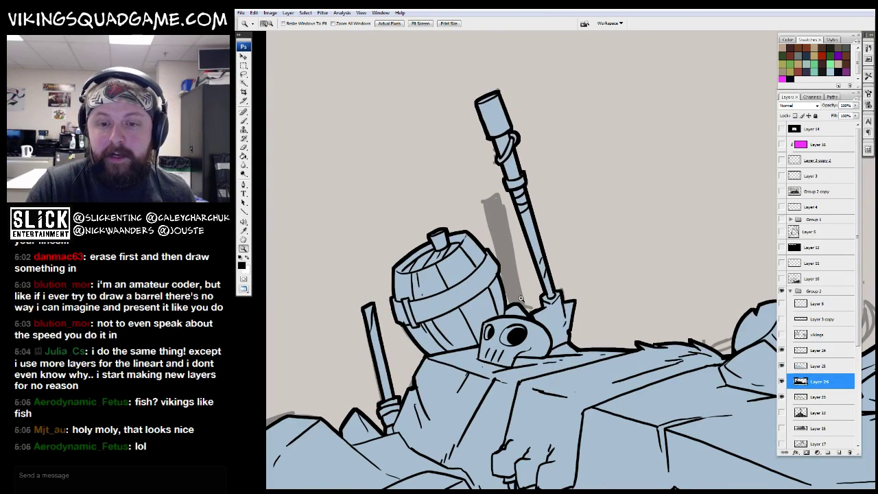
left_click(521, 299, "alt")
left_click(521, 299, "alt")
left_click(528, 302, "alt")
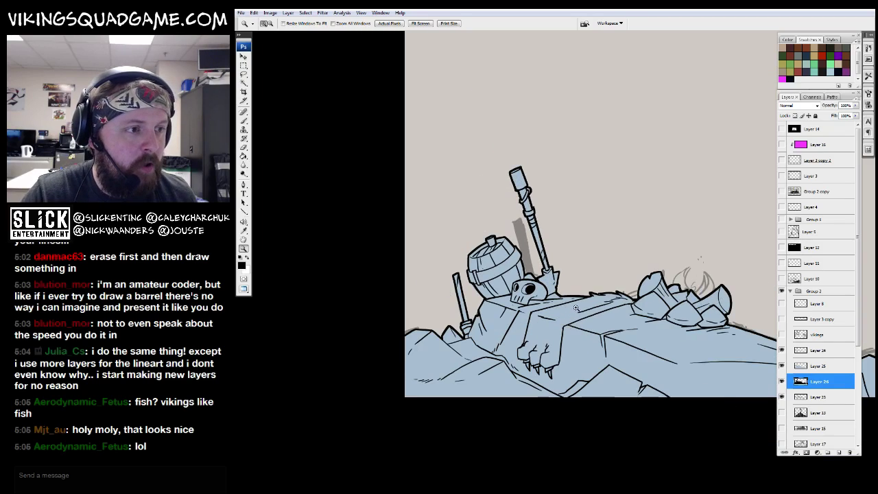
left_click(556, 310, "alt")
left_click_drag(556, 310, 578, 320)
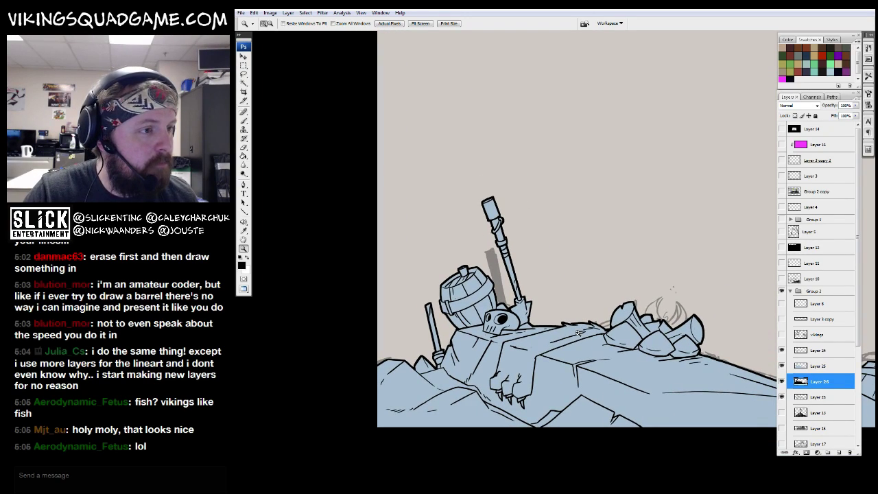
Step: On Layer 24, thicken the ink lines around the skull's jaw and along the bottom edge of the barrel behind it
left_click_drag(580, 334, 584, 316)
left_click(583, 315, "alt")
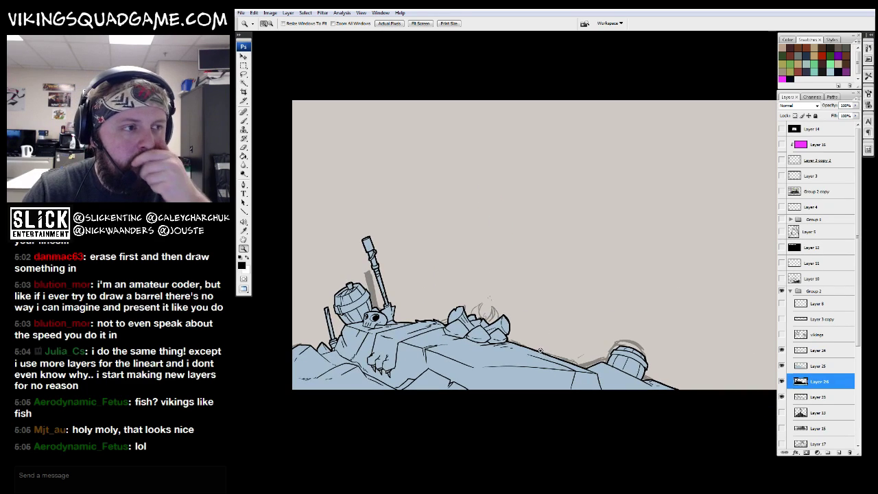
left_click_drag(522, 344, 527, 337)
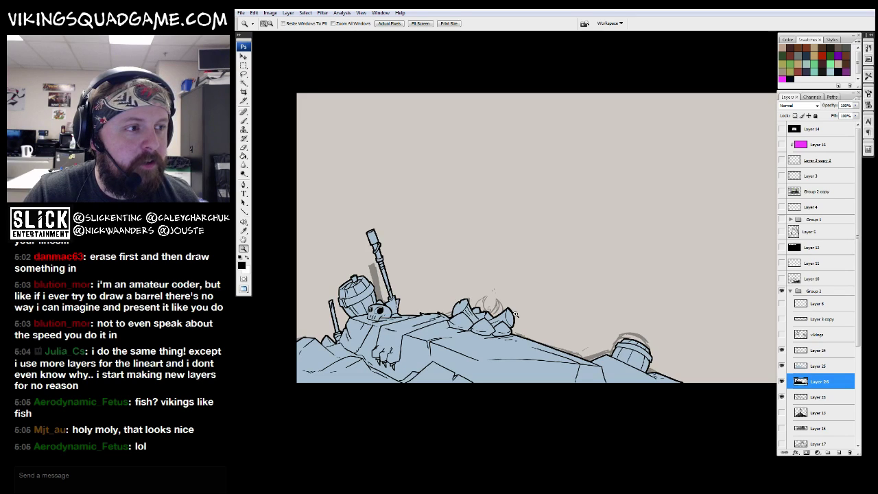
left_click(383, 286)
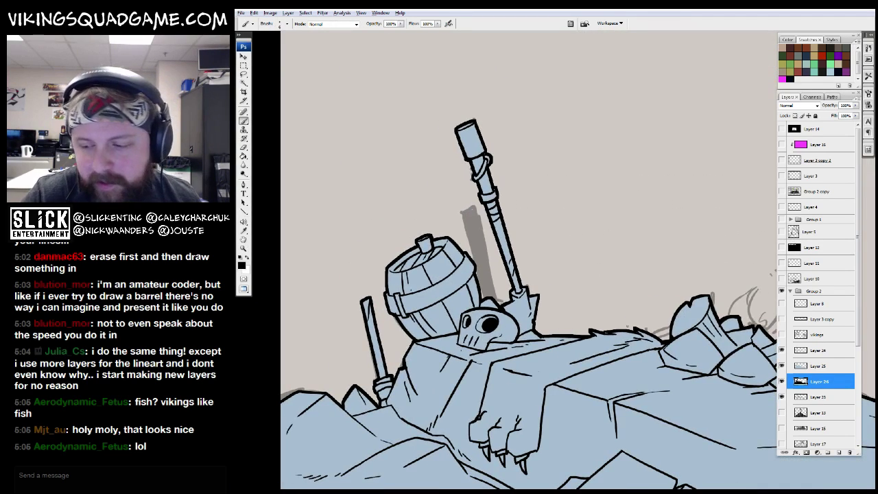
left_click(810, 349)
left_click(458, 314, "ctrl")
left_click_drag(537, 279, 624, 262)
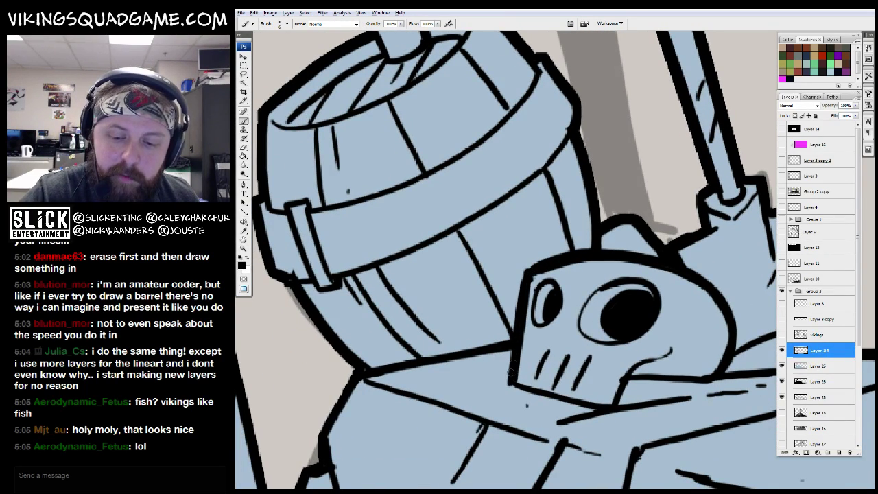
scroll(514, 362, "down", 2)
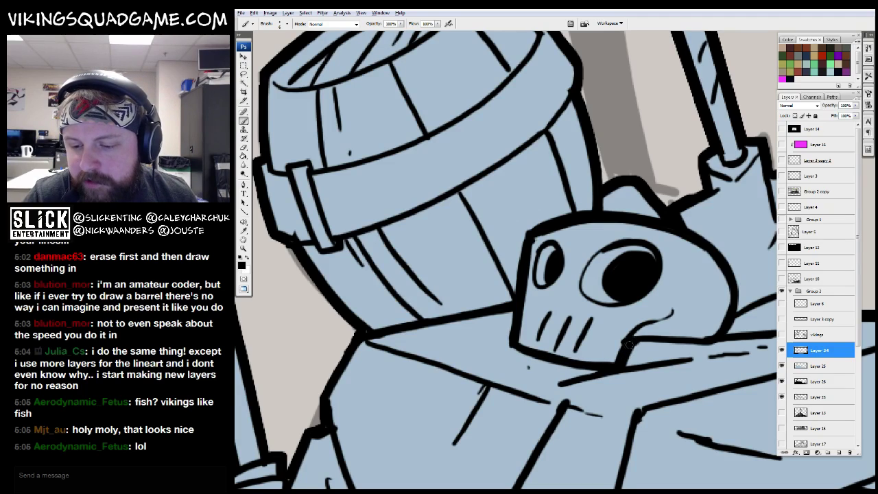
left_click_drag(510, 267, 521, 266)
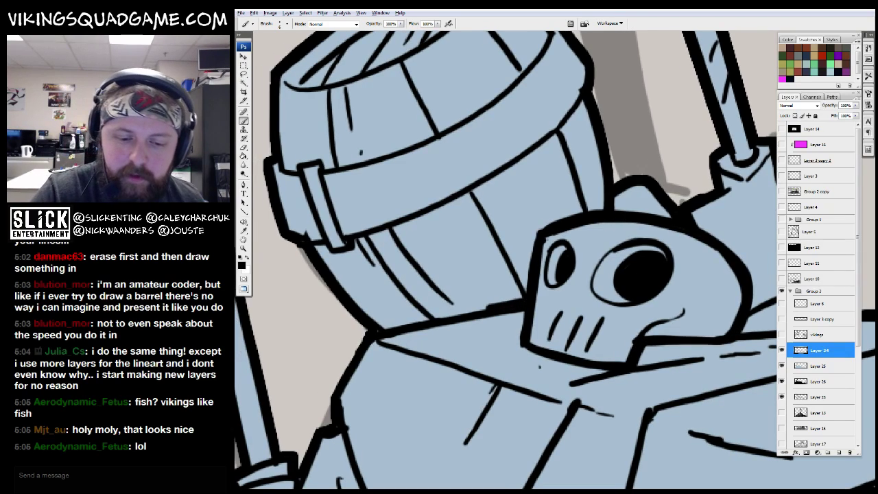
left_click_drag(425, 322, 486, 343)
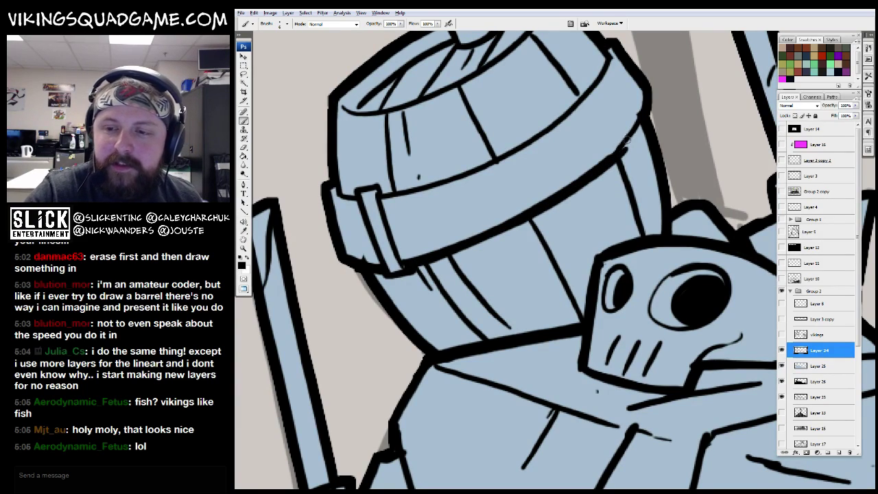
Step: Thicken the outlines of the barrel's hoop and the front rim of its lid
left_click_drag(634, 129, 621, 179)
left_click_drag(575, 100, 625, 140)
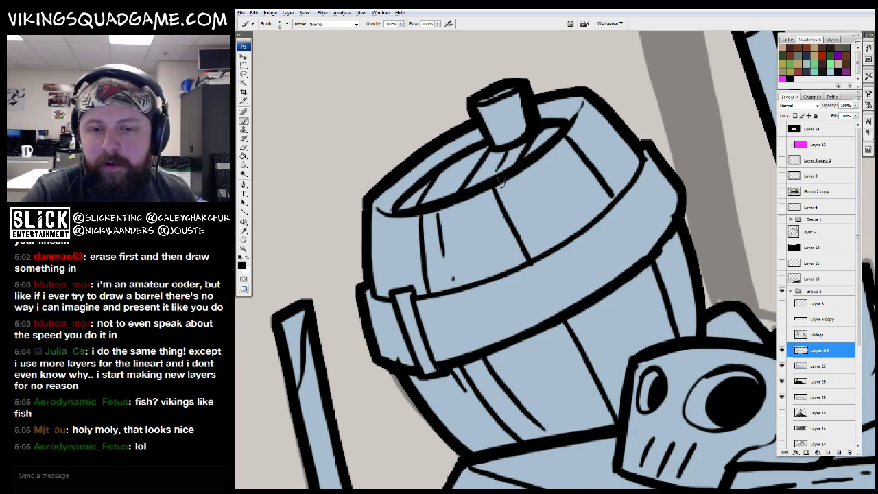
left_click_drag(516, 167, 563, 132)
left_click_drag(450, 198, 484, 195)
Step: Thicken the rock contours beneath the short wooden post and along the base of the slope beside it
left_click_drag(527, 352, 441, 253)
left_click_drag(499, 380, 513, 305)
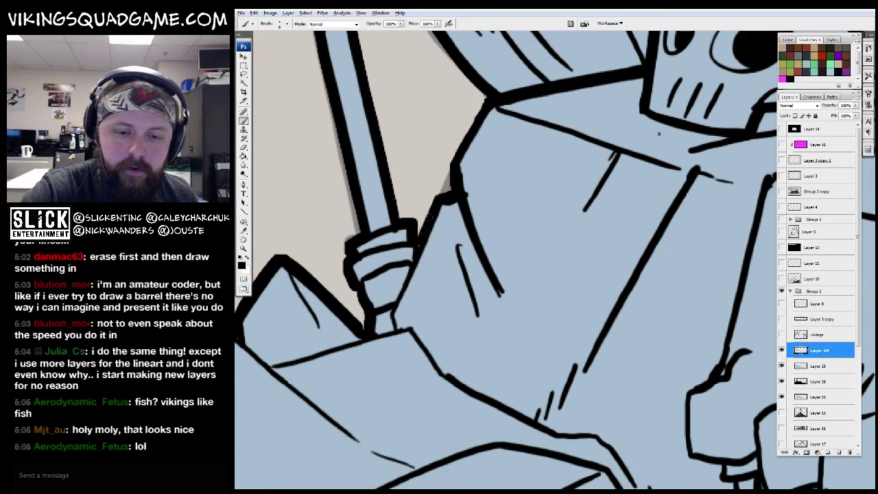
left_click_drag(378, 330, 446, 357)
left_click_drag(479, 196, 452, 439)
left_click_drag(427, 196, 432, 141)
left_click_drag(439, 446, 556, 103)
mouse_move(481, 346)
left_mouse_down()
mouse_move(623, 303)
mouse_move(660, 353)
mouse_move(548, 157)
left_mouse_up()
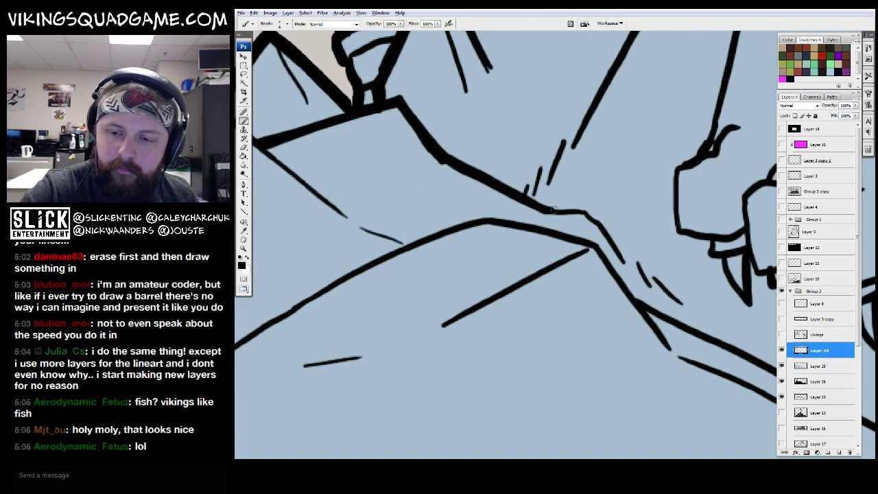
Step: Thicken the outer ink outlines of the campfire's front stones
key("z")
left_click(654, 180)
key("ctrl+minus")
key("ctrl+minus")
key("ctrl+minus")
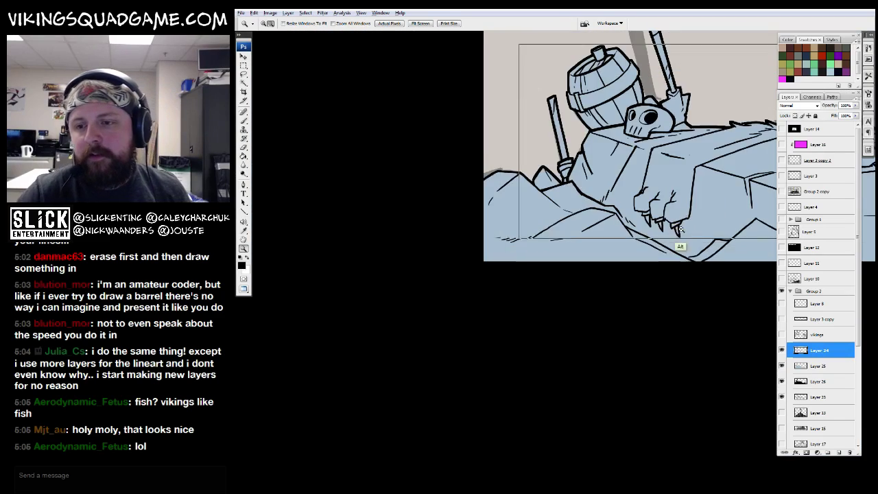
left_click_drag(580, 294, 401, 402)
key("ctrl+plus")
key("ctrl+plus")
key("b")
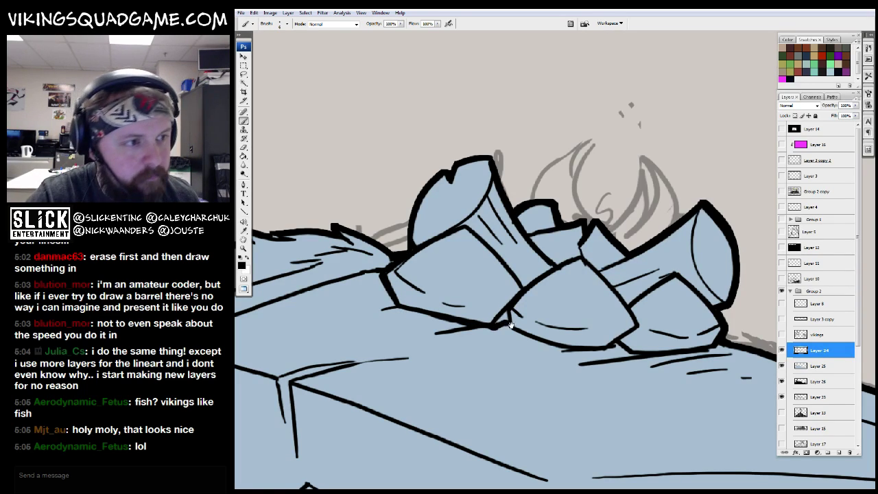
left_click_drag(510, 324, 471, 300)
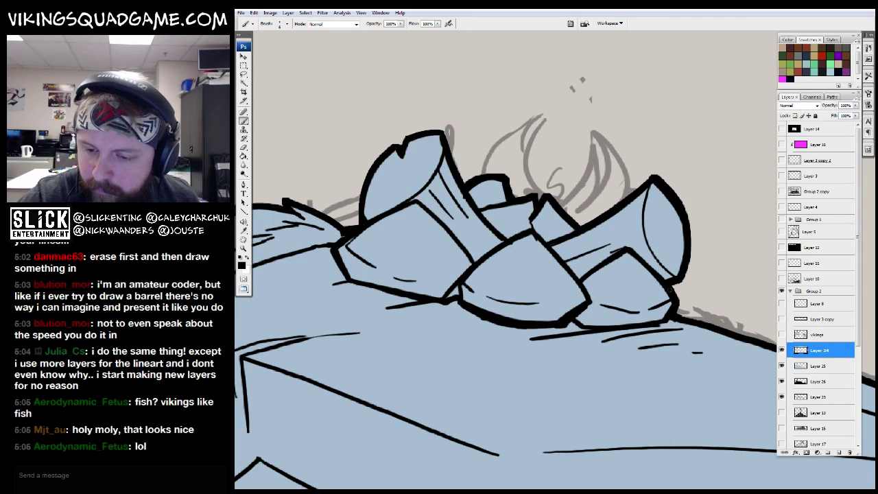
Step: Thicken the outline and hoop edges of the half-buried barrel at the far end of the rock slope
key("z")
left_click(696, 353, "alt")
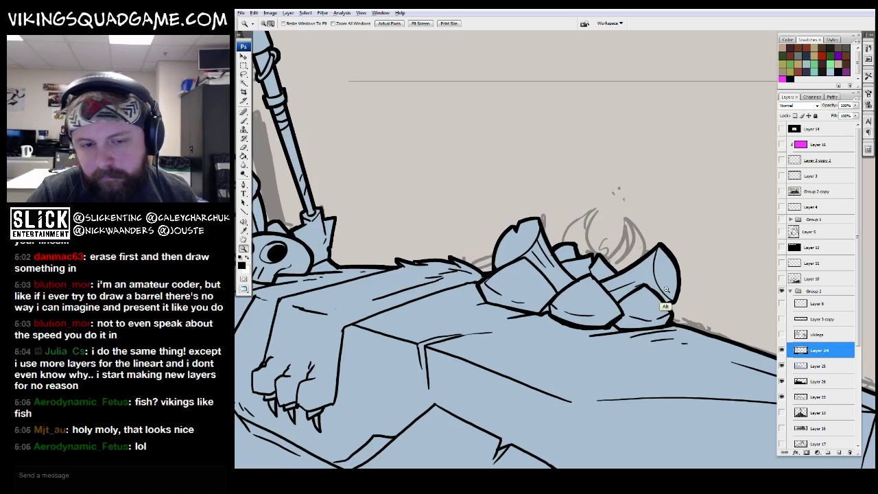
left_click(685, 347, "alt")
left_click(715, 341, "alt")
left_click(627, 271)
left_click(638, 264)
key("b")
mouse_move(436, 284)
left_mouse_down()
mouse_move(474, 300)
mouse_move(504, 396)
left_mouse_up()
left_click_drag(478, 302, 503, 395)
mouse_move(615, 189)
left_mouse_down()
mouse_move(615, 257)
mouse_move(492, 200)
mouse_move(628, 223)
left_mouse_up()
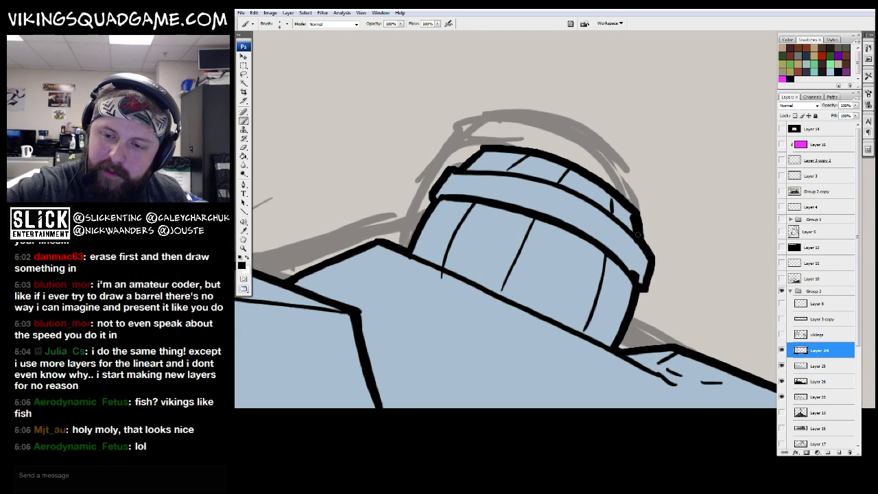
mouse_move(574, 196)
left_mouse_down()
mouse_move(503, 171)
mouse_move(462, 171)
mouse_move(536, 179)
left_mouse_up()
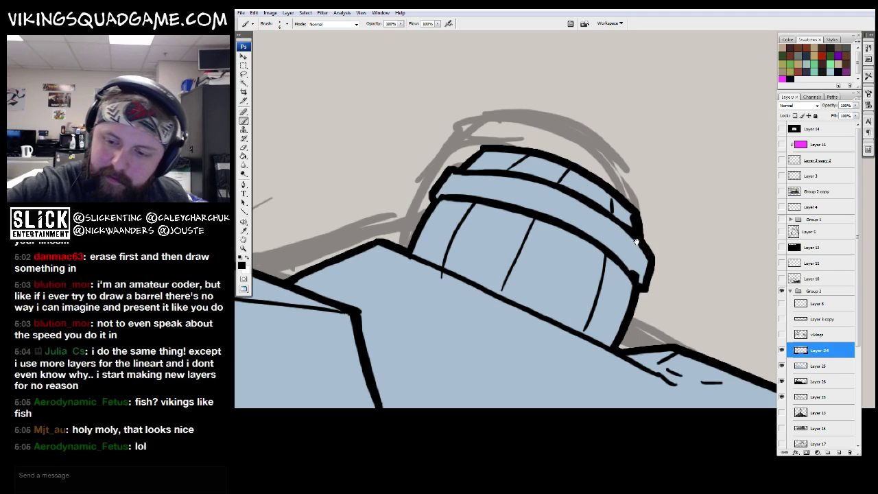
Step: Ink contour and crack lines on the rock below the half-buried barrel and erase the stave line overshooting its bottom edge
left_click_drag(636, 241, 601, 169)
left_click_drag(596, 295, 638, 326)
left_click_drag(482, 239, 508, 301)
left_click_drag(517, 325, 523, 338)
key("e")
left_click_drag(408, 215, 456, 220)
key("b")
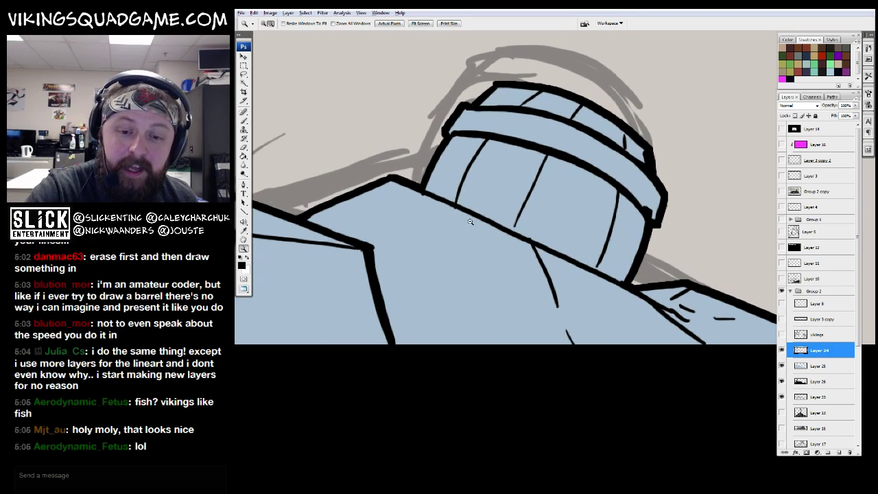
Step: Ink a second ledge corner with a vertical edge on the rock face between the paw and the campfire
key("ctrl+minus")
left_click_drag(480, 274, 694, 273)
mouse_move(410, 270)
left_mouse_down()
mouse_move(592, 204)
mouse_move(505, 186)
left_mouse_up()
left_click_drag(430, 173, 619, 207)
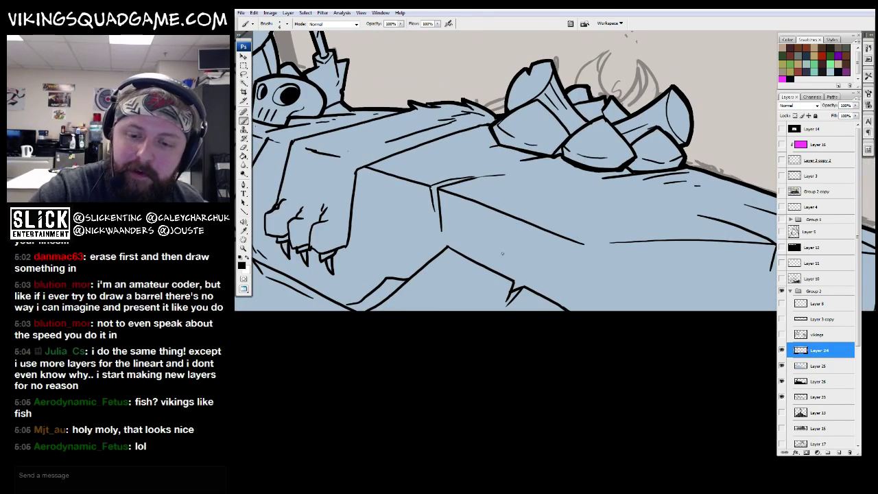
left_click_drag(557, 197, 632, 203)
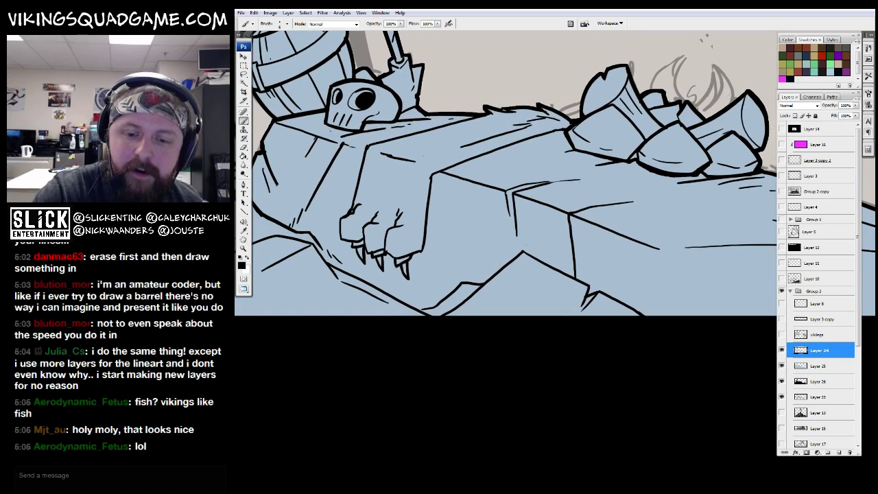
Step: Reinforce the rock contour lines running below the clawed paw
left_click_drag(384, 158, 504, 312)
left_click(508, 290, "ctrl")
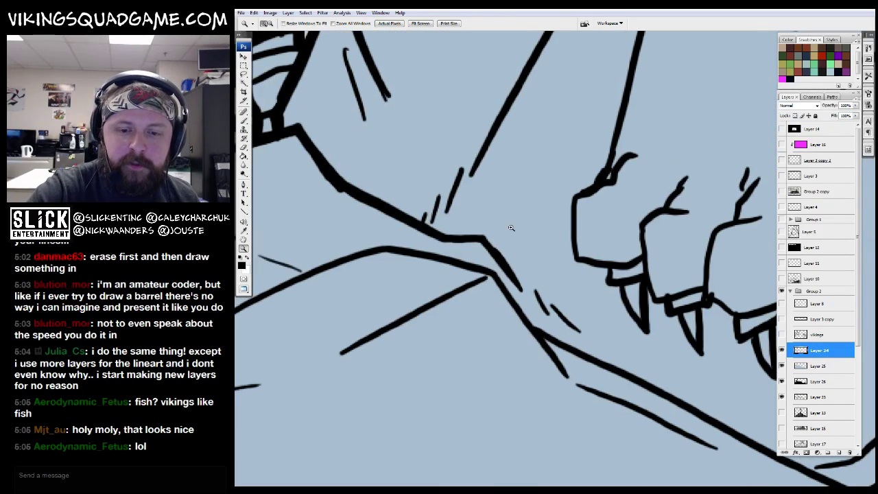
left_click_drag(545, 330, 357, 185)
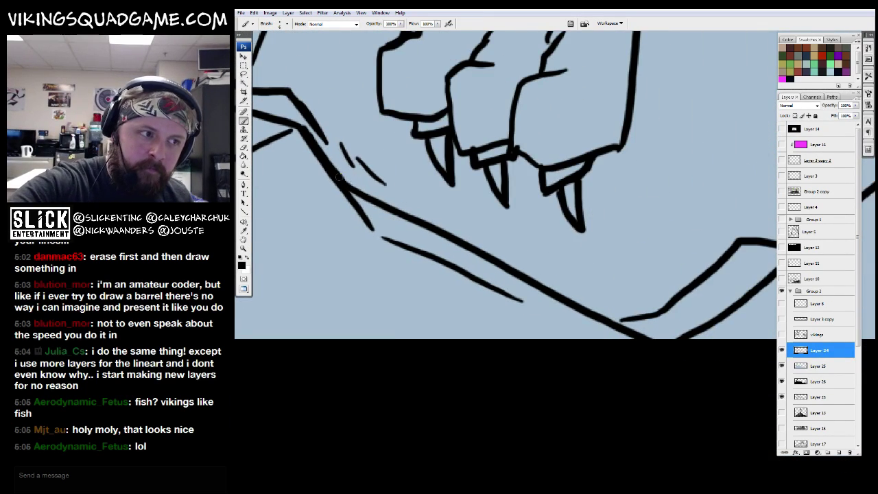
left_click(665, 245, "alt")
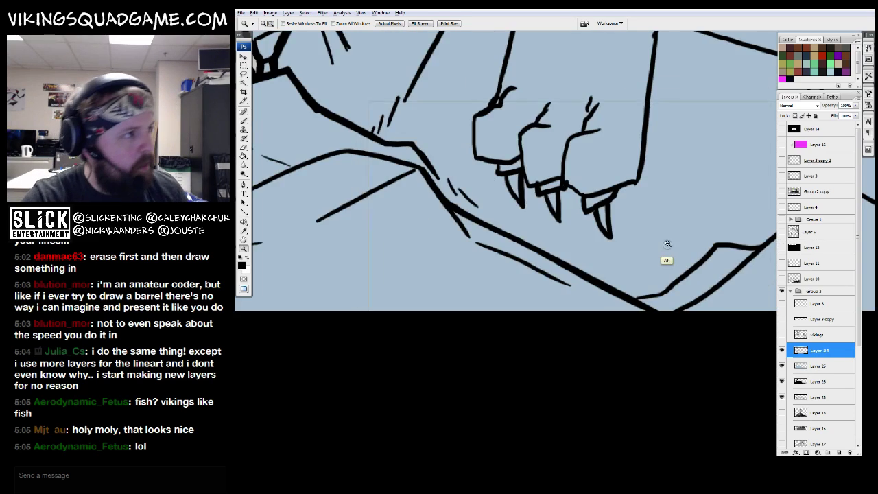
left_click(593, 201, "alt")
left_click_drag(592, 201, 604, 302)
left_click(603, 302, "ctrl")
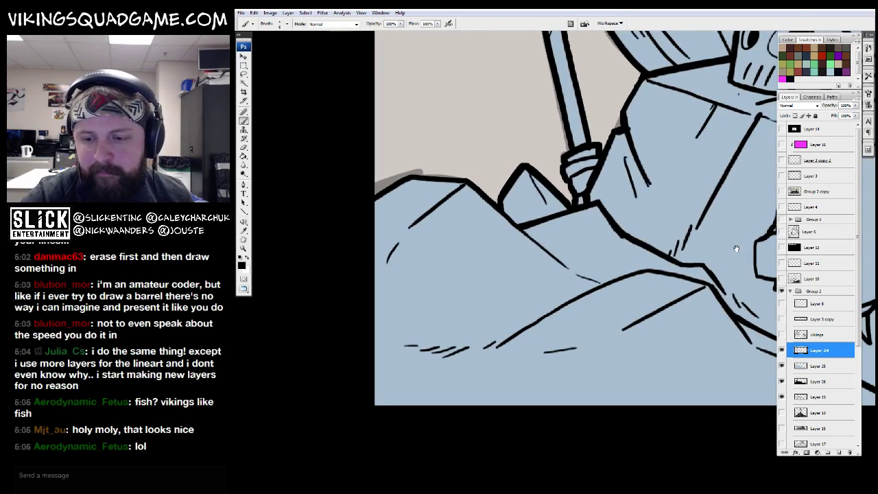
key("b")
left_click_drag(720, 240, 686, 206)
Step: Switch to the snowy hut reference image, sample its dark grey stone colour as foreground, and return to cine_builder.psd
key("z")
left_click(548, 312, "alt")
left_click(494, 319, "alt")
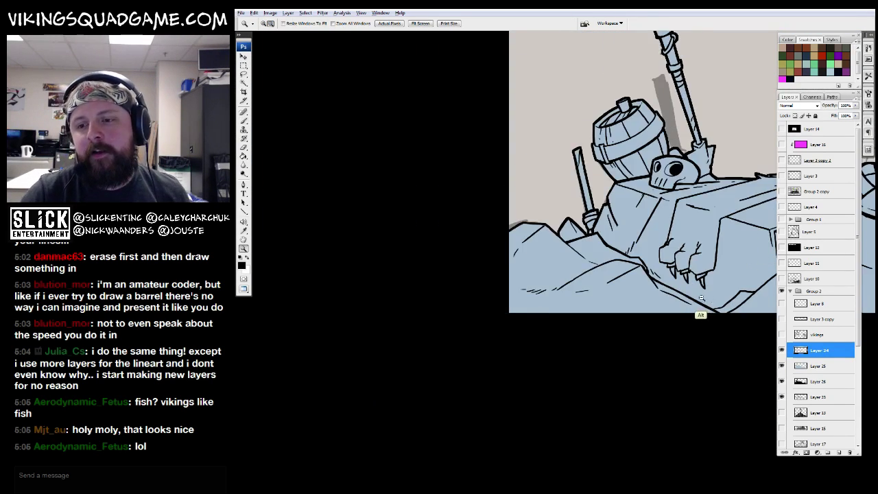
left_click(459, 322, "alt")
left_click(459, 323, "alt")
left_click(459, 323, "alt")
key("f")
mouse_move(603, 146)
left_mouse_down()
mouse_move(604, 219)
mouse_move(604, 162)
mouse_move(687, 177)
left_mouse_up()
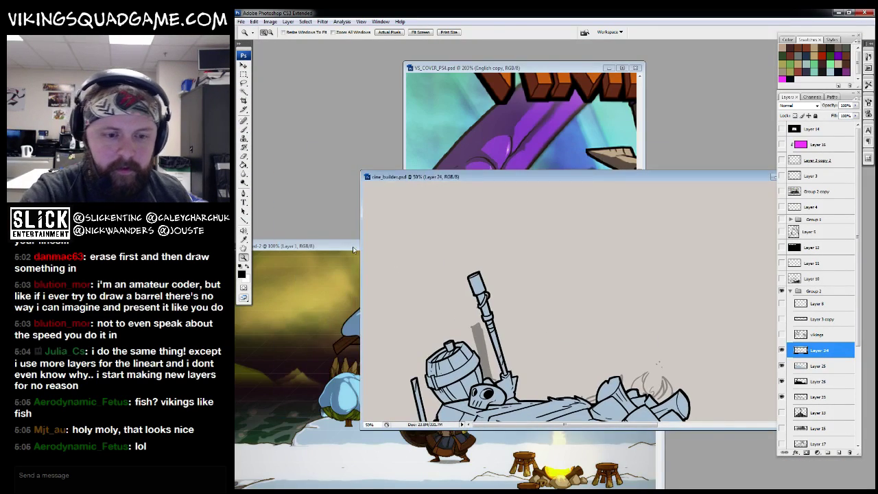
left_click(528, 330)
key("g")
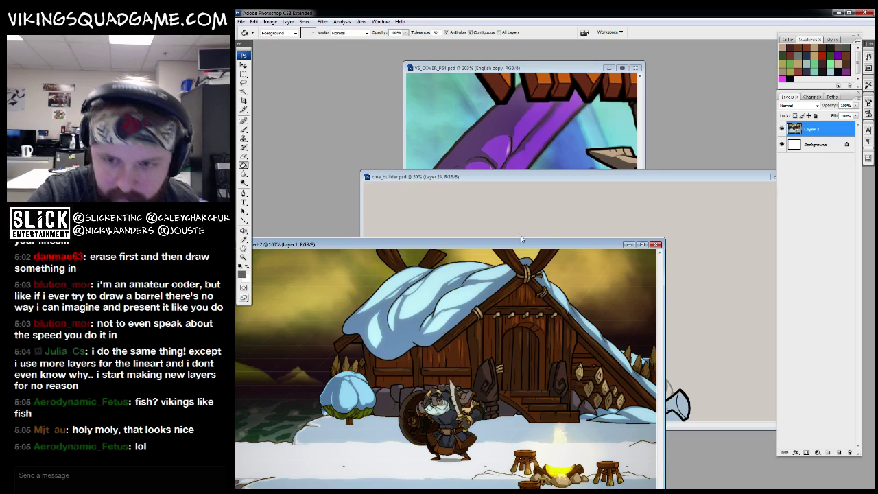
left_click(521, 238)
key("f")
Step: Select the foreground rock areas on Layer 24 with the Magic Wand
key("alt+bracketright")
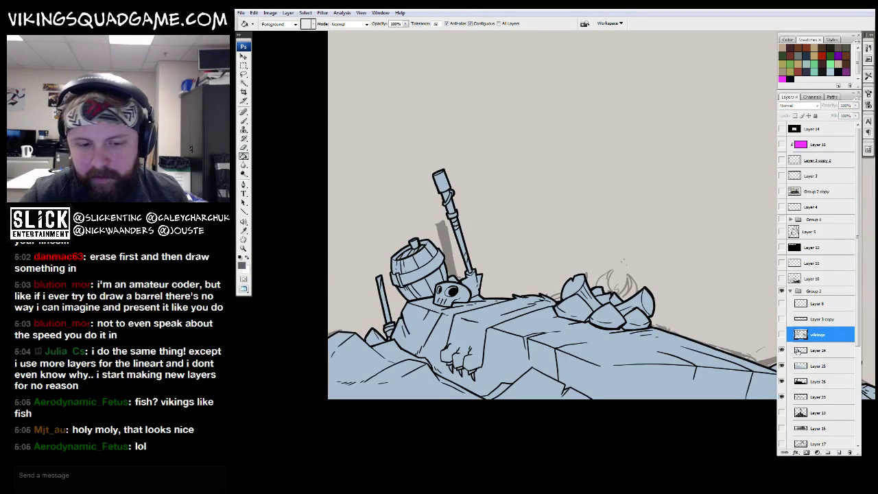
key("alt+bracketleft")
key("w")
left_click_drag(401, 360, 254, 271)
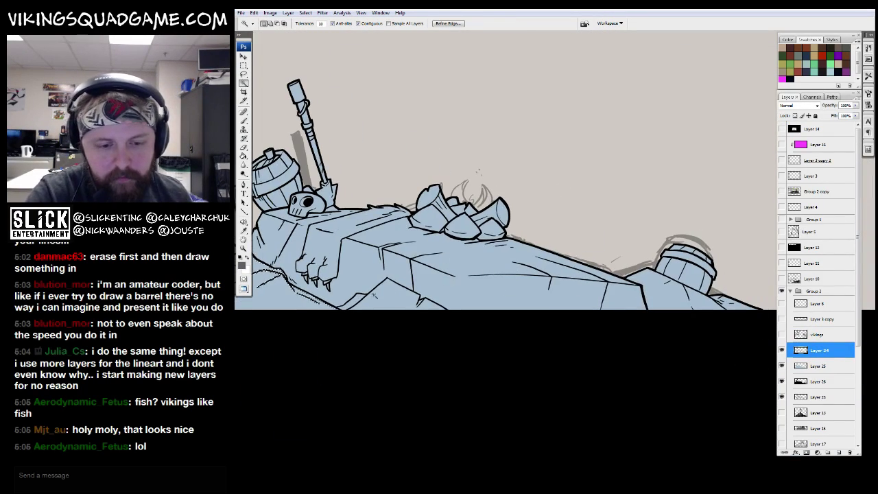
left_click_drag(745, 294, 643, 297)
key("z")
left_click(656, 201, "alt")
Step: Add a new layer clipped to Layer 25 and fill the selected rocks with the sampled dark grey
left_click(828, 371)
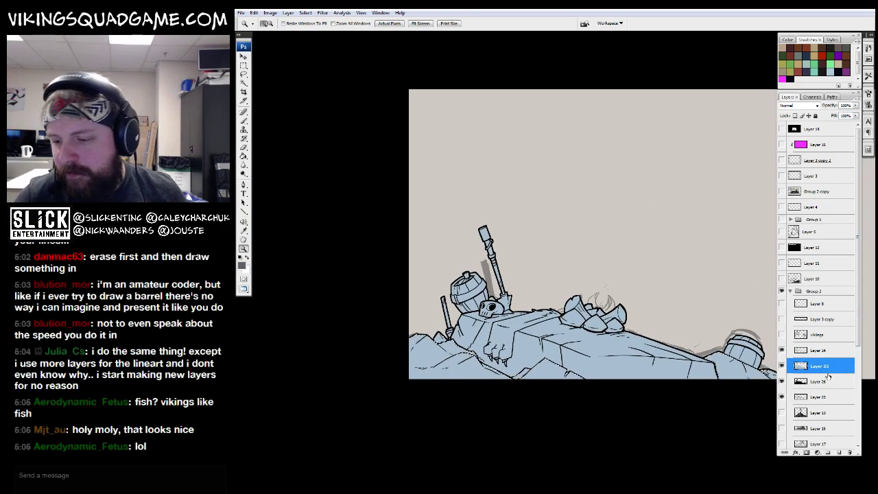
key("ctrl+shift+alt+n")
key("g")
left_click(480, 363)
left_click_drag(708, 345, 617, 321)
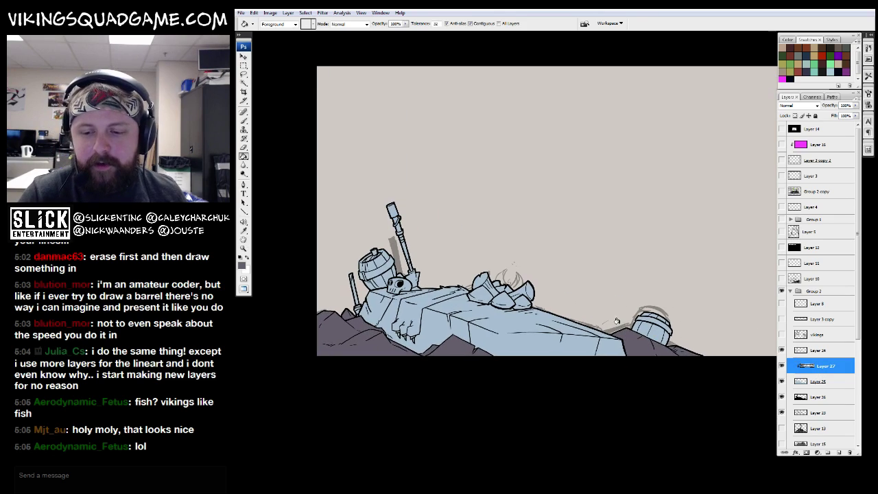
left_click_drag(704, 303, 715, 292)
Step: Switch to the snowy hut reference image, sample a brown wood colour as foreground, and return to cine_builder.psd
key("f")
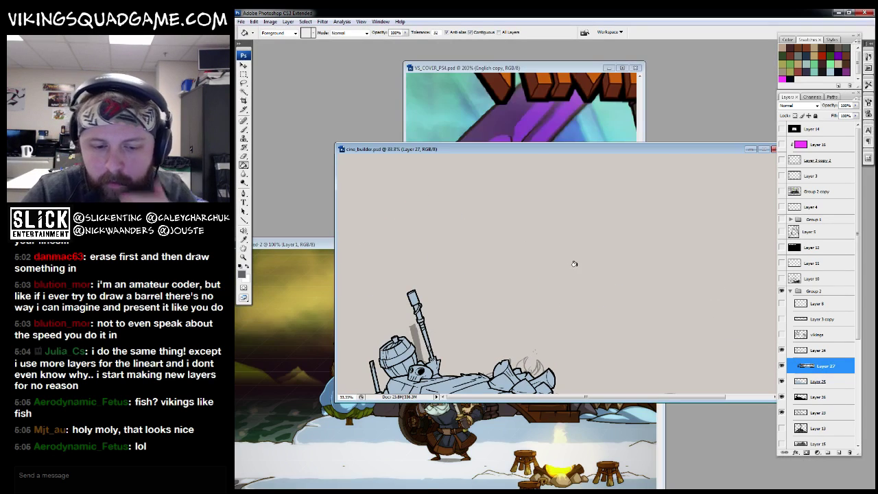
left_click(328, 244)
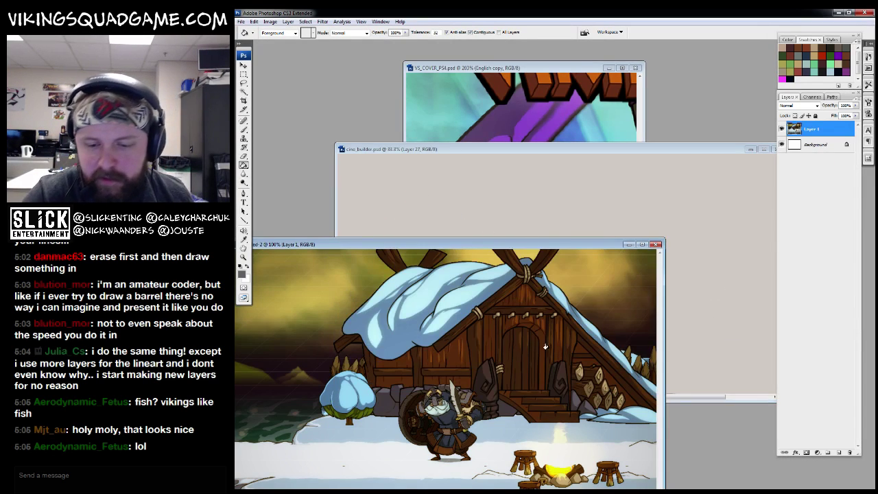
key("f")
key("f")
key("f")
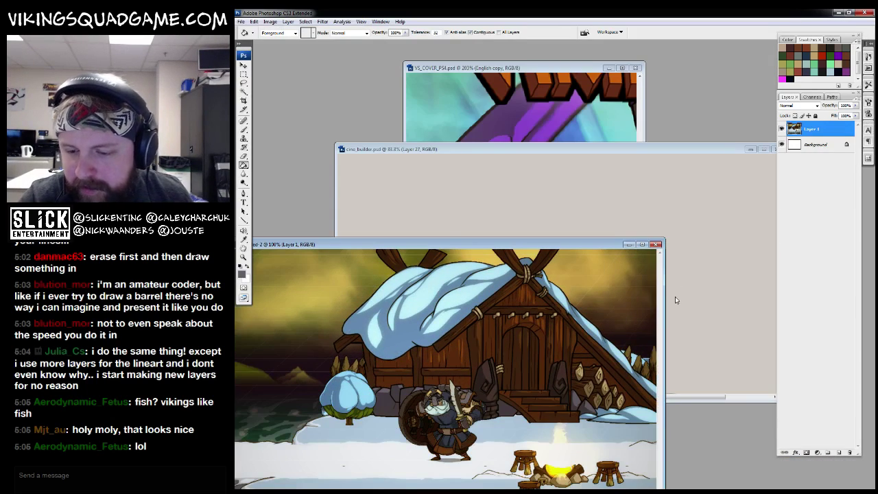
key("f")
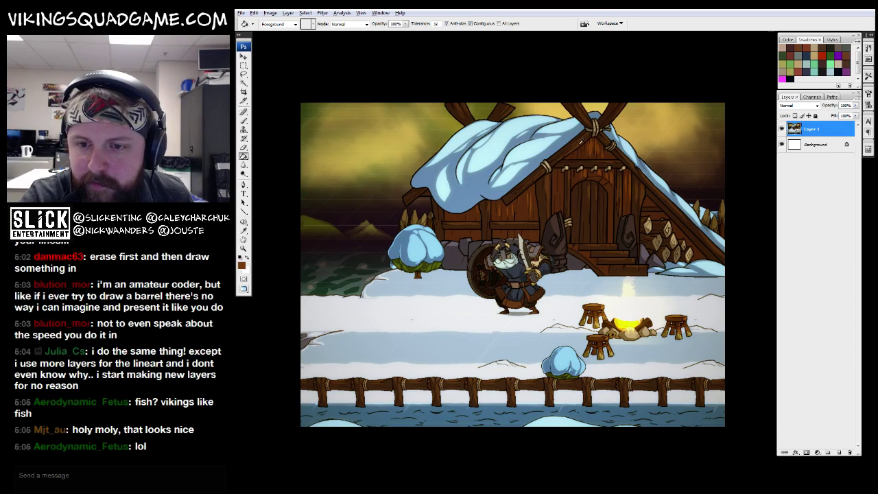
key("f")
key("ctrl+Tab")
key("f")
key("f")
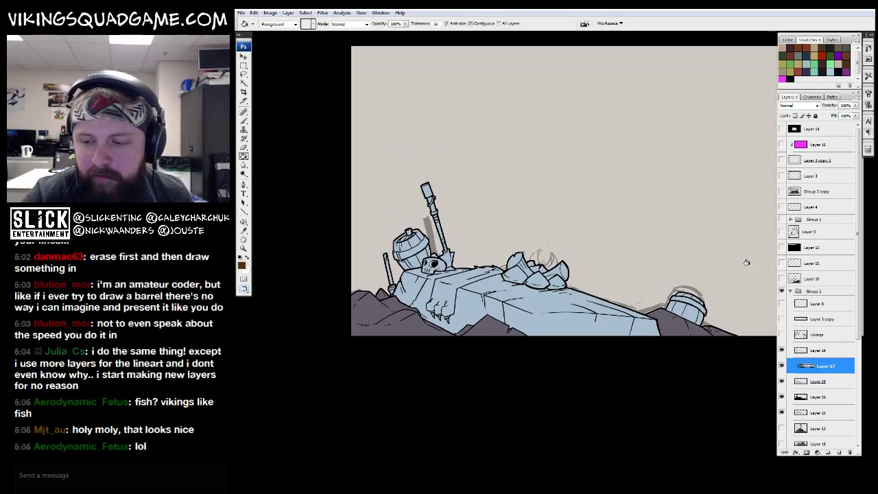
Step: Select the bear paw and leg of the fur rug from the line art and fill them with the sampled brown on Layer 27
key("z")
left_click_drag(374, 229, 531, 343)
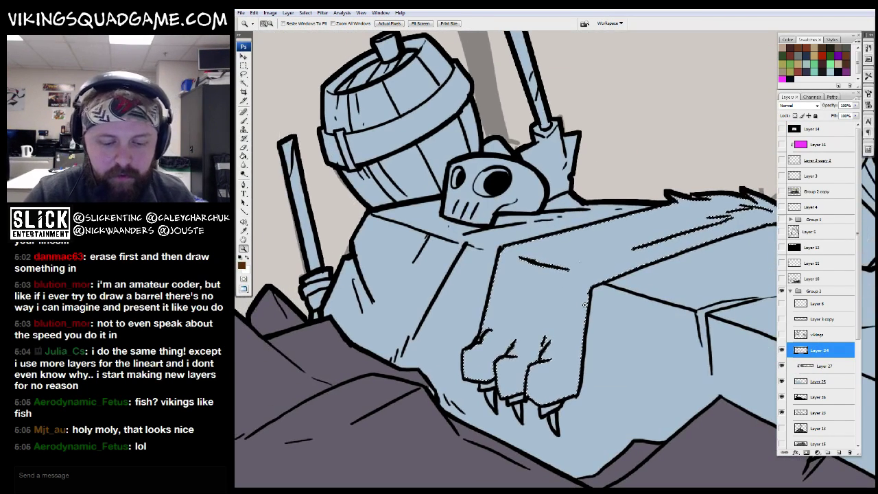
left_click(822, 366)
key("alt+BackSpace")
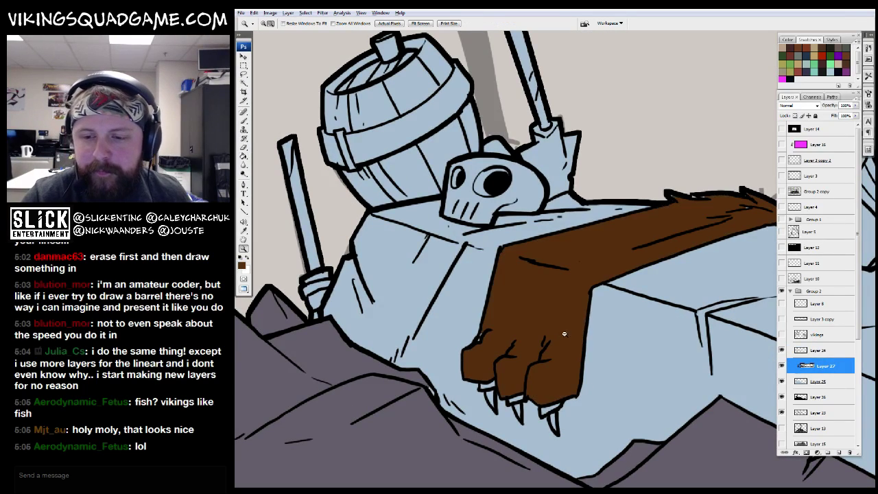
Step: Thicken the black outlines around the brown paw and its toes on Layer 24 with the Brush
left_click(661, 307, "alt")
key("b")
left_click_drag(541, 233, 511, 250)
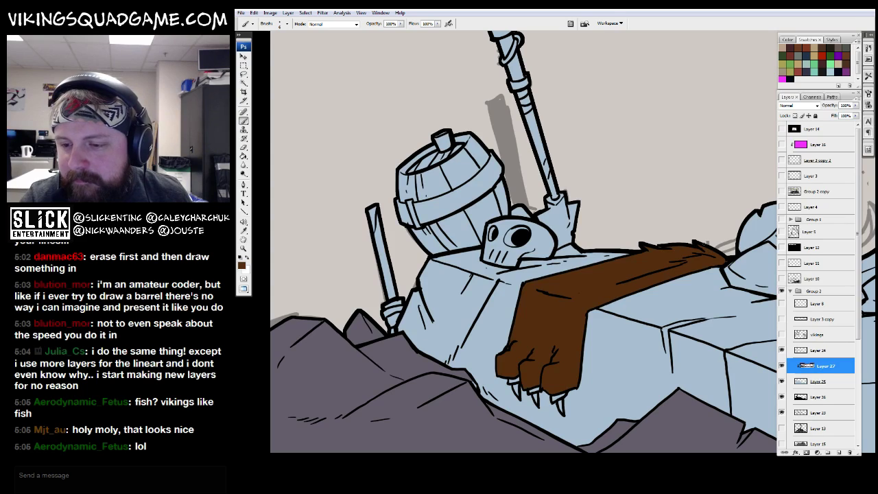
key("ctrl+minus")
key("z")
left_click(682, 270, "alt")
left_click_drag(683, 270, 657, 282)
key("ctrl+plus")
key("ctrl+plus")
key("b")
key("alt+bracketright")
mouse_move(542, 314)
left_mouse_down()
mouse_move(658, 418)
mouse_move(562, 356)
mouse_move(543, 273)
left_mouse_up()
left_click_drag(602, 271, 704, 140)
mouse_move(353, 245)
left_mouse_down()
mouse_move(465, 117)
mouse_move(414, 308)
left_mouse_up()
mouse_move(382, 337)
left_mouse_down()
mouse_move(386, 396)
mouse_move(544, 216)
mouse_move(448, 339)
mouse_move(468, 331)
mouse_move(504, 360)
mouse_move(442, 265)
left_mouse_up()
mouse_move(438, 306)
left_mouse_down()
mouse_move(464, 304)
mouse_move(398, 216)
mouse_move(455, 212)
mouse_move(453, 152)
left_mouse_up()
mouse_move(467, 158)
left_mouse_down()
mouse_move(449, 195)
mouse_move(483, 232)
mouse_move(493, 223)
left_mouse_up()
left_click_drag(517, 199, 505, 213)
mouse_move(487, 244)
left_mouse_down()
mouse_move(480, 256)
mouse_move(525, 245)
mouse_move(493, 258)
left_mouse_up()
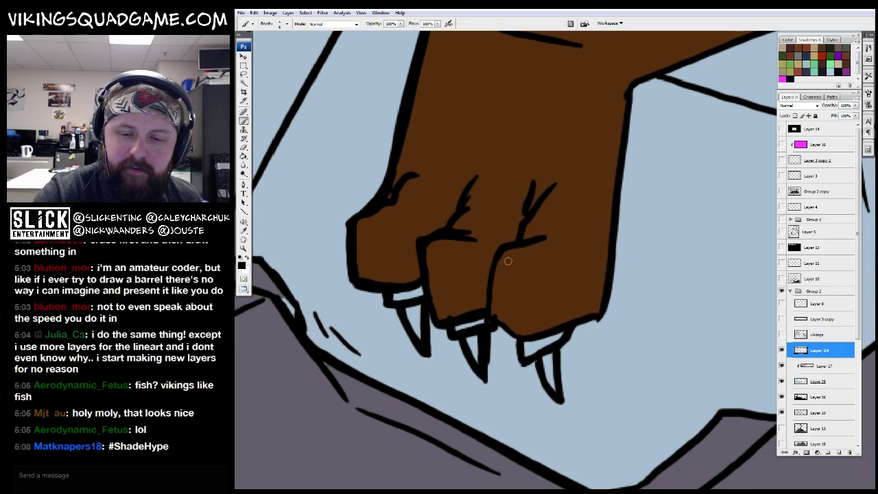
mouse_move(488, 304)
left_mouse_down()
mouse_move(522, 339)
mouse_move(575, 341)
mouse_move(526, 351)
mouse_move(477, 382)
mouse_move(443, 429)
left_mouse_up()
mouse_move(514, 384)
left_mouse_down()
mouse_move(540, 180)
mouse_move(460, 312)
mouse_move(466, 272)
mouse_move(486, 279)
mouse_move(486, 299)
mouse_move(429, 315)
left_mouse_up()
Step: Reinforce the black line art along the fur leg and its tufted end beside the campfire rocks on Layer 24
mouse_move(634, 237)
left_mouse_down()
mouse_move(554, 257)
mouse_move(689, 214)
left_mouse_up()
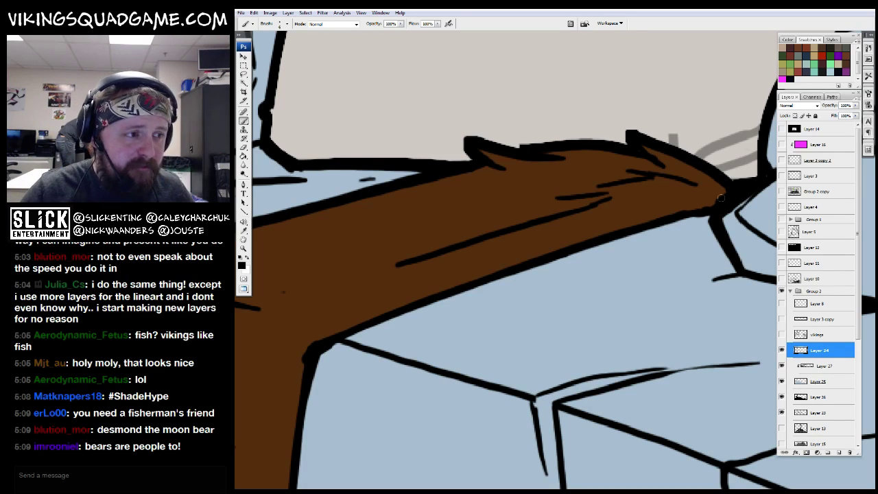
mouse_move(583, 242)
left_mouse_down()
mouse_move(632, 264)
mouse_move(569, 275)
left_mouse_up()
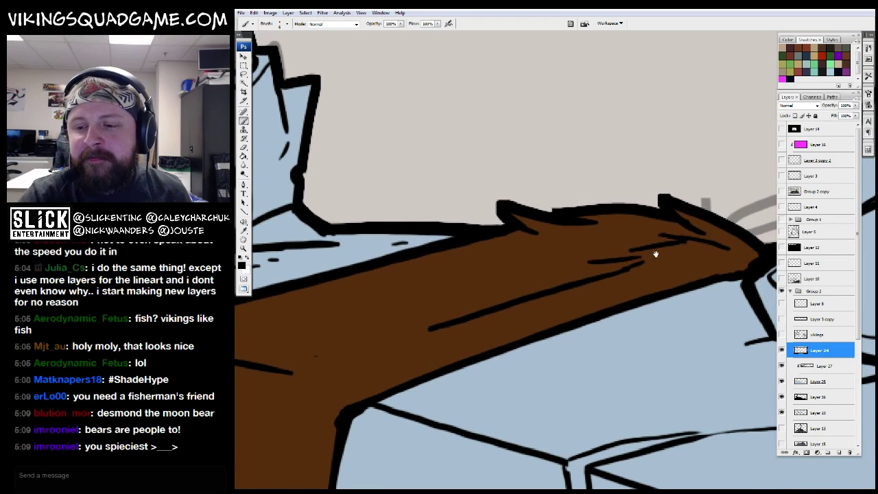
key("ctrl+minus")
mouse_move(513, 290)
left_mouse_down()
mouse_move(595, 259)
mouse_move(505, 358)
mouse_move(558, 304)
mouse_move(519, 377)
mouse_move(582, 274)
left_mouse_up()
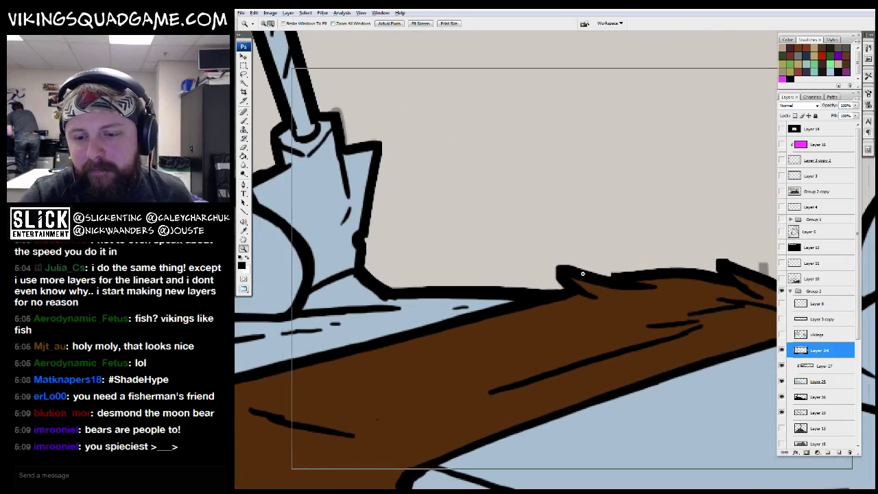
key("ctrl+minus")
key("ctrl+minus")
key("ctrl+minus")
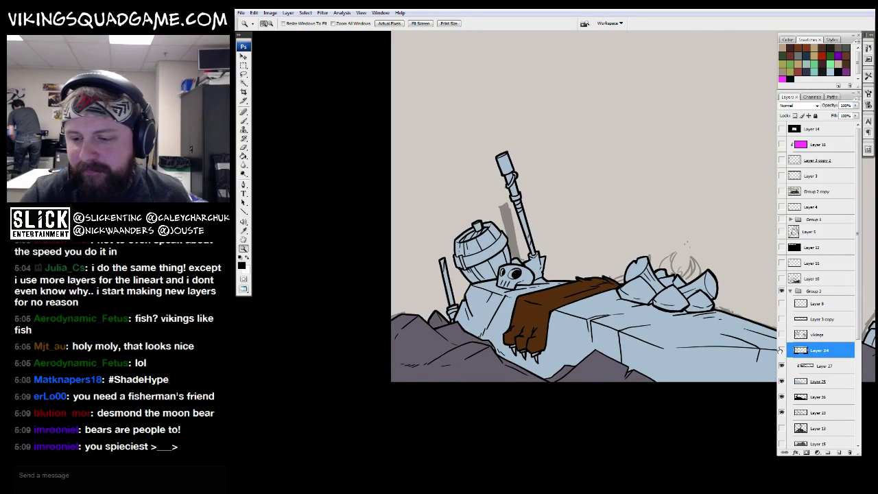
Step: Choose a lighter, desaturated tan as the foreground colour, starting from the paw's brown
key("ctrl+plus")
key("ctrl+plus")
key("ctrl+plus")
key("b")
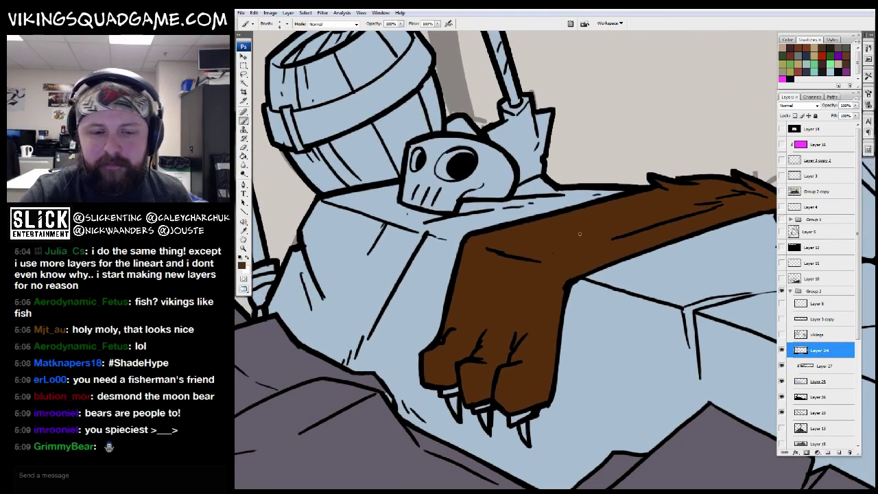
key("i")
left_click(241, 264)
left_click_drag(428, 294, 416, 298)
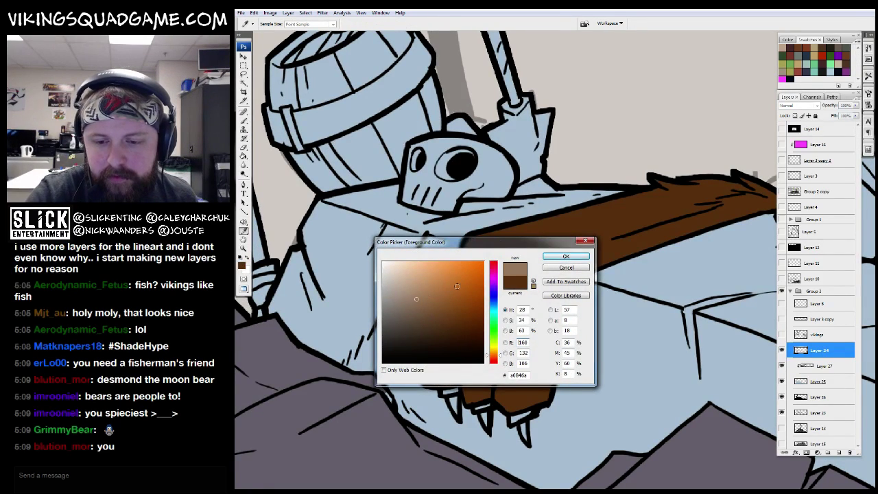
key("Return")
Step: Paint the bear paw's claws tan on Layer 27 with the Brush
key("b")
left_click(819, 365)
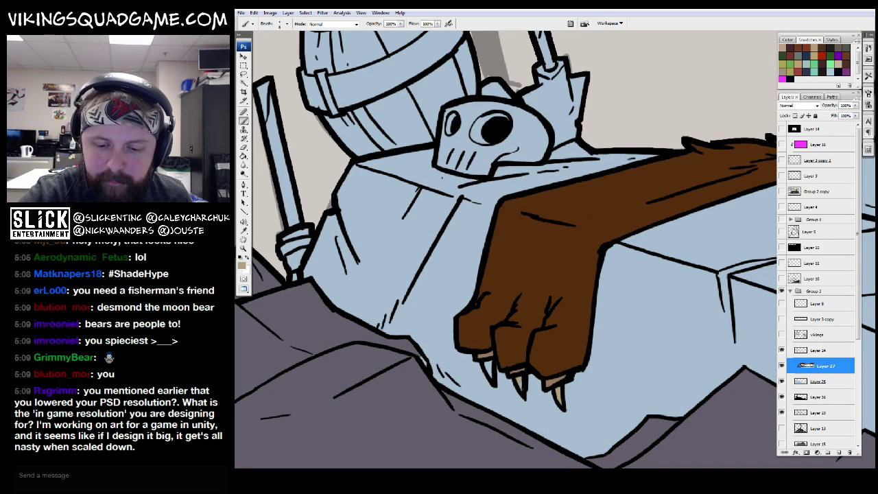
left_click_drag(516, 269, 531, 277)
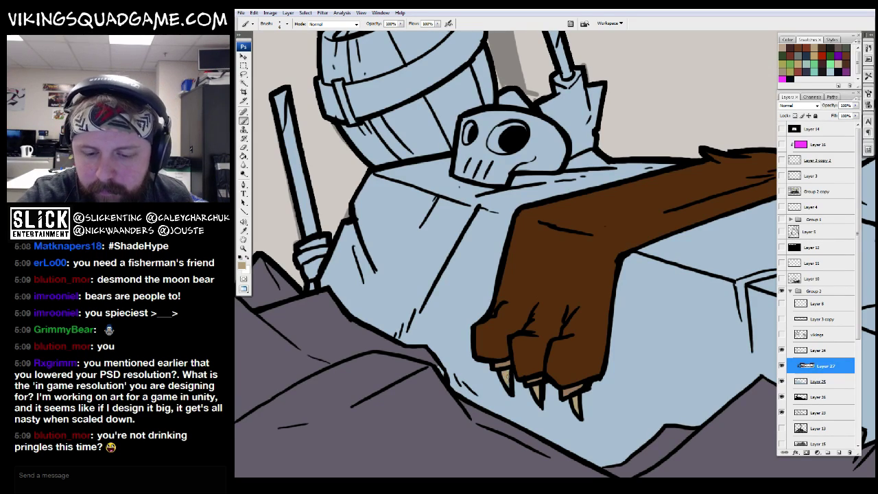
left_click(554, 256, "alt")
left_click(589, 275, "alt")
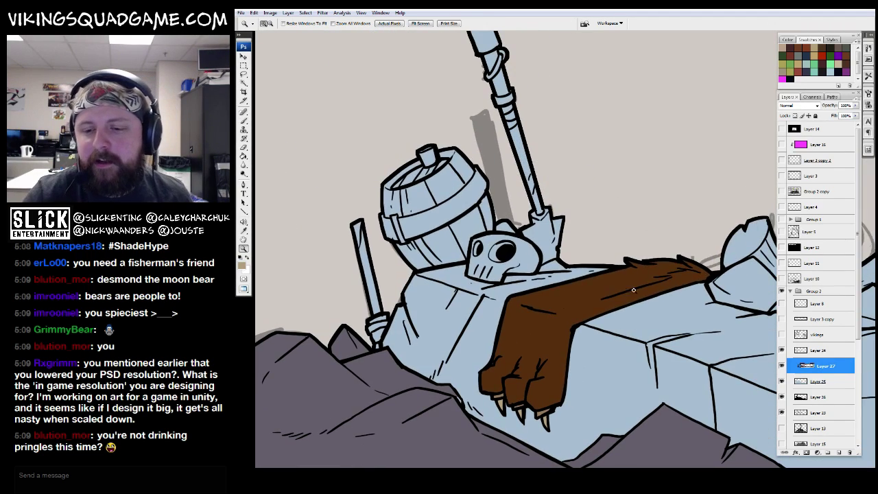
Step: Thicken the black outline along the fur leg's lower edge and down the side of the paw on Layer 24
left_click(648, 291, "alt")
left_click(655, 320)
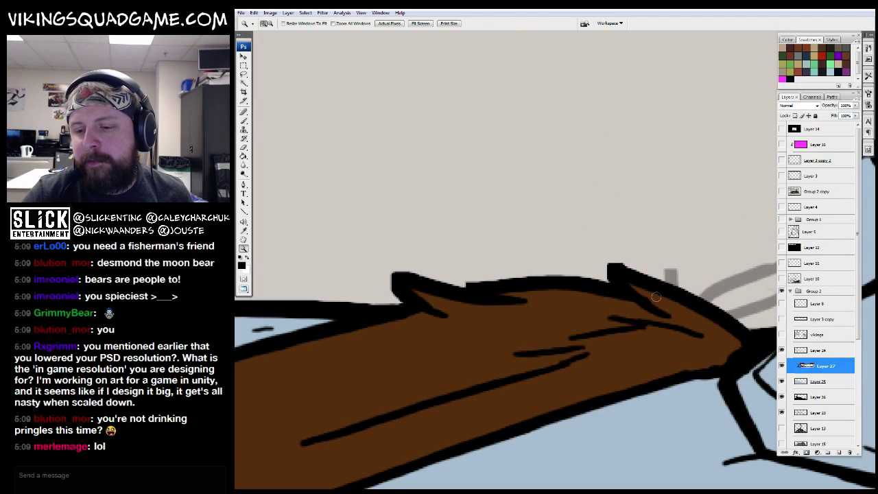
key("alt+bracketright")
left_click_drag(695, 334, 665, 170)
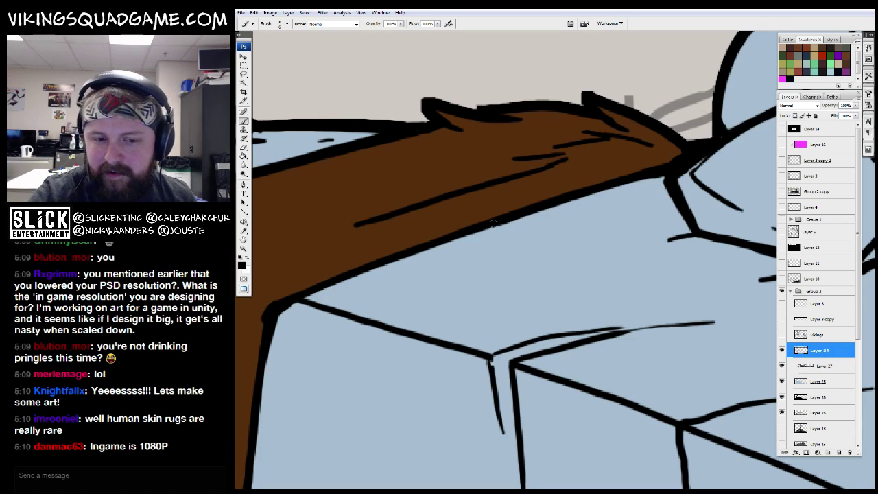
mouse_move(314, 294)
left_mouse_down()
mouse_move(499, 211)
mouse_move(473, 367)
left_mouse_up()
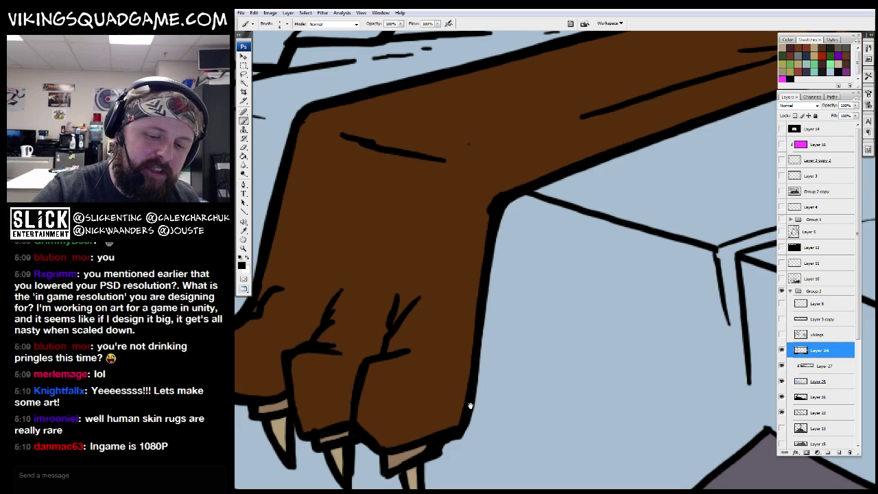
left_click_drag(471, 402, 508, 423)
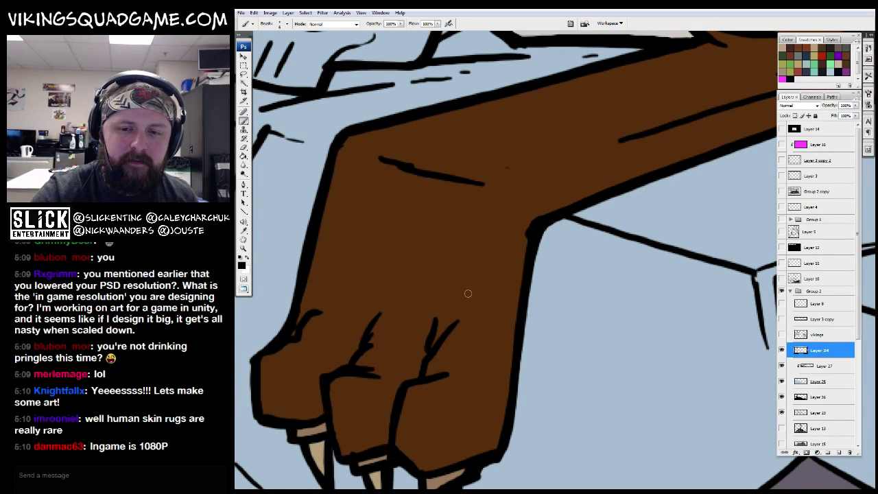
key("z")
left_click(626, 205, "alt")
left_click(582, 231, "alt")
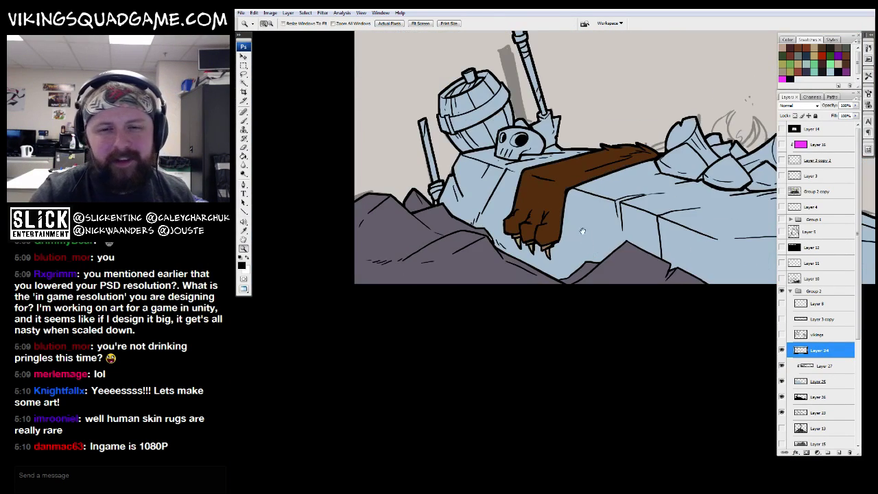
left_click(582, 232)
Step: Outline the skull beside the barrel with the Lasso and fill it with tan on Layer 27
key("g")
key("z")
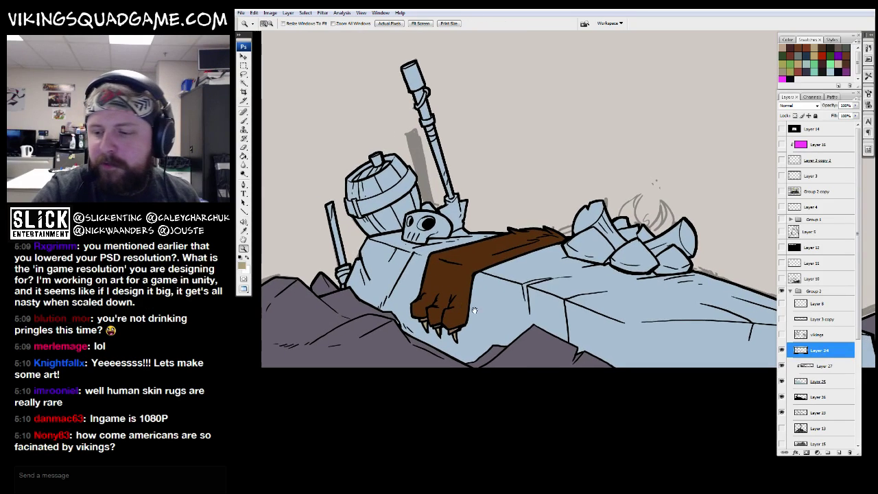
key("alt+[")
left_click(510, 300)
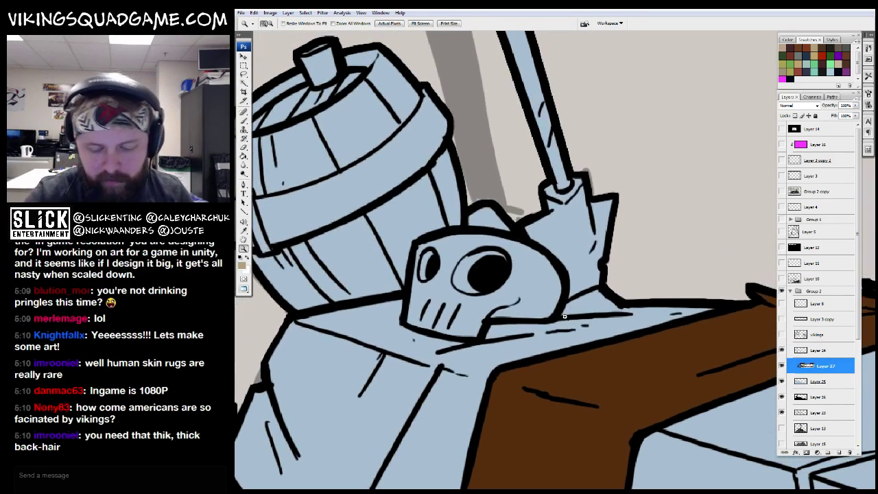
key("l")
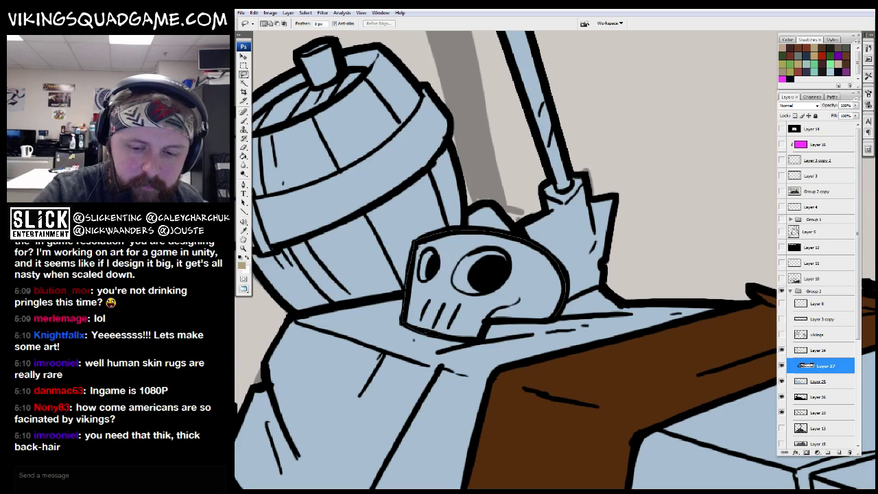
left_click(584, 267, "alt")
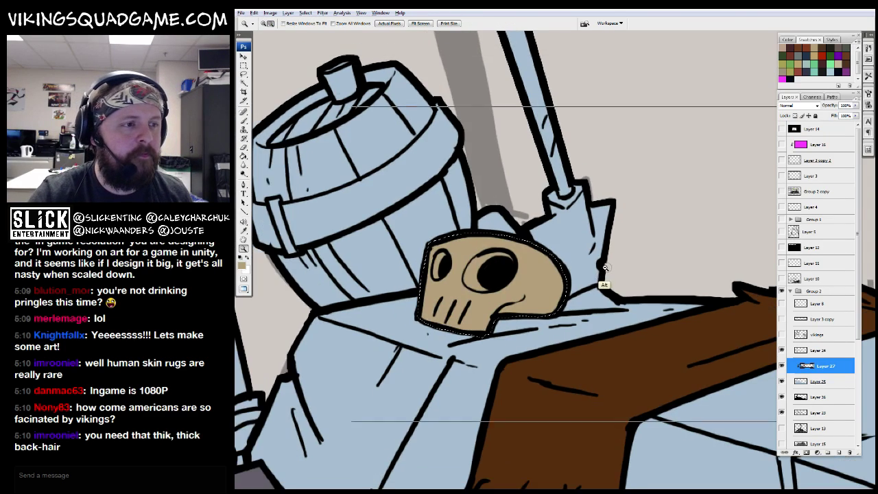
left_click(584, 267, "alt")
left_click(595, 331)
left_click(595, 331, "alt")
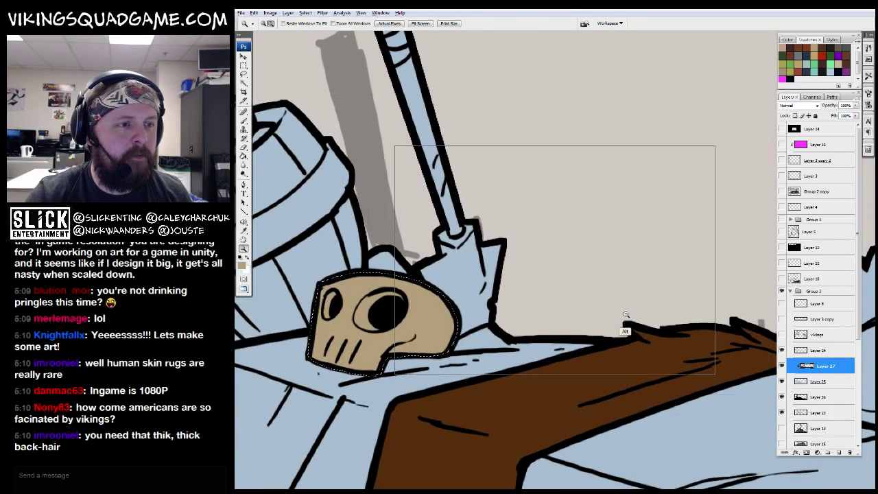
left_click(621, 308, "alt")
left_click(655, 321, "alt")
left_click(576, 359)
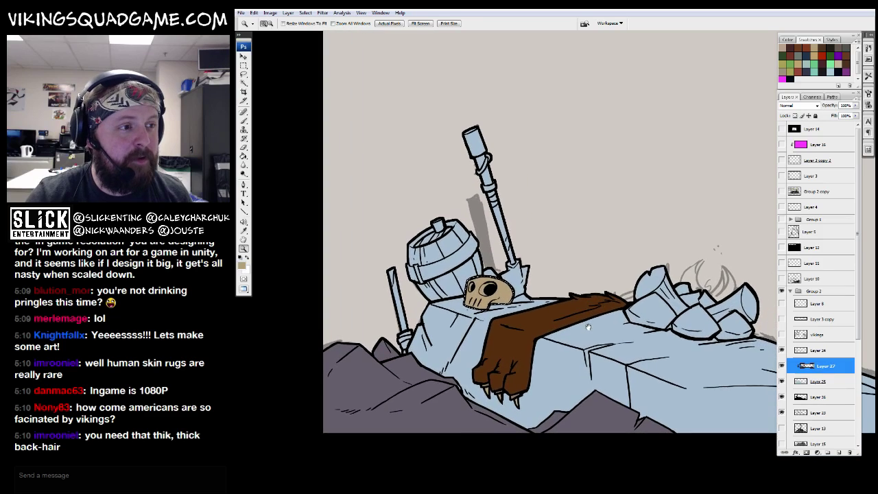
Step: Select the jagged base of the tall post behind the skull on Layer 24 and fill it with grey on Layer 27
left_click_drag(464, 262, 547, 389)
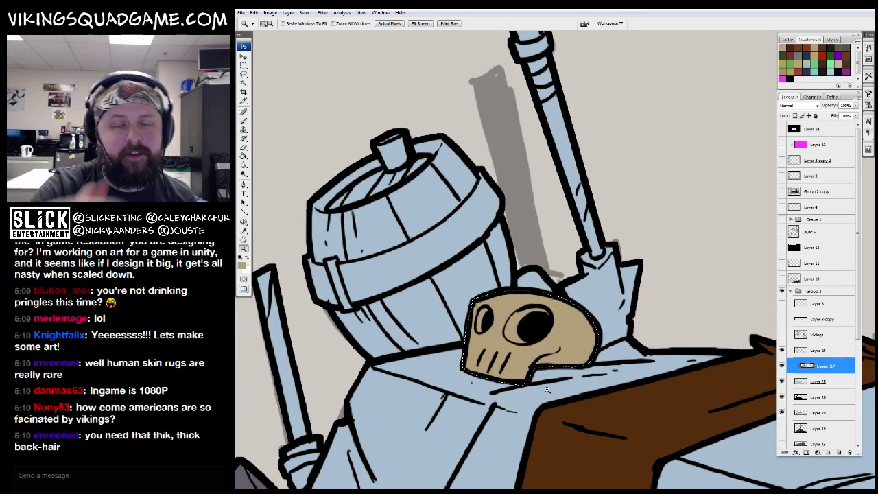
key("z")
left_click(583, 353, "alt")
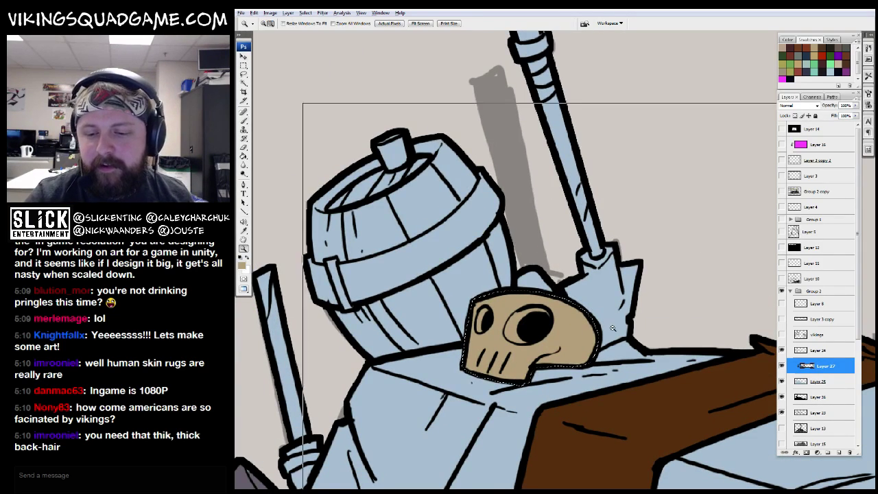
left_click(582, 354, "alt")
left_click(582, 353, "alt")
left_click(816, 351)
left_click_drag(521, 271, 639, 367)
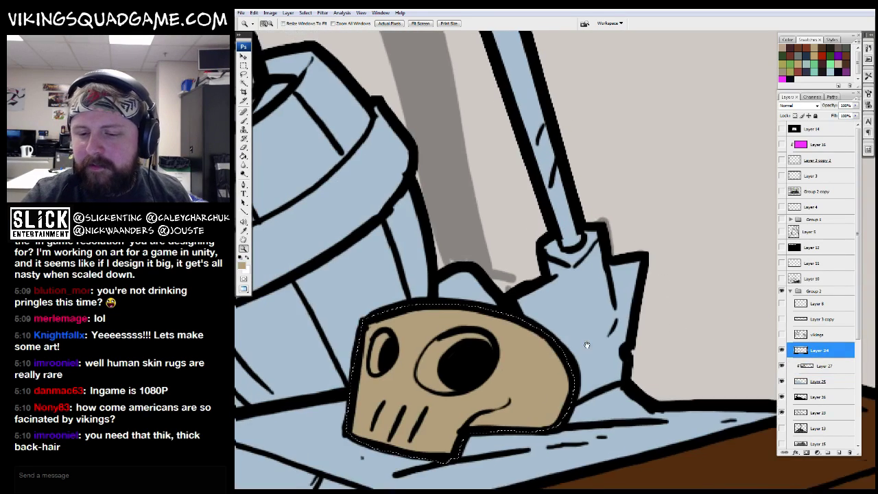
left_click(594, 276, "alt")
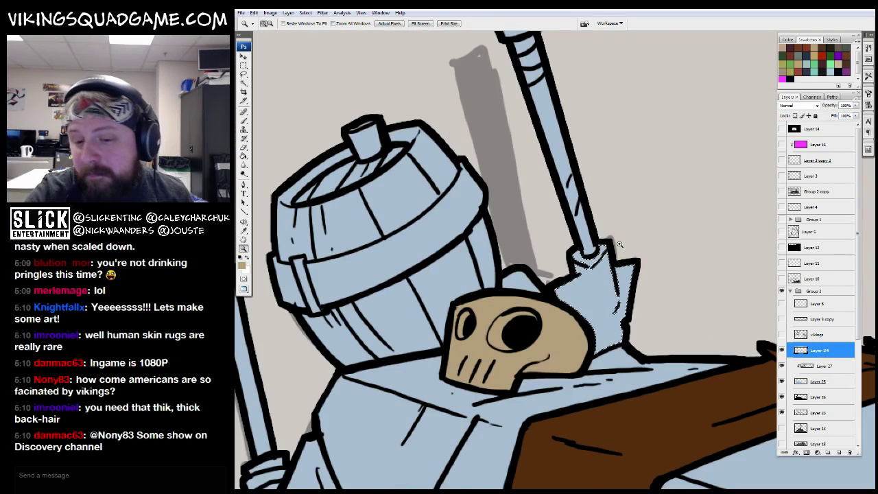
left_click(594, 276, "alt")
left_click(688, 352, "alt")
left_click(687, 352, "alt")
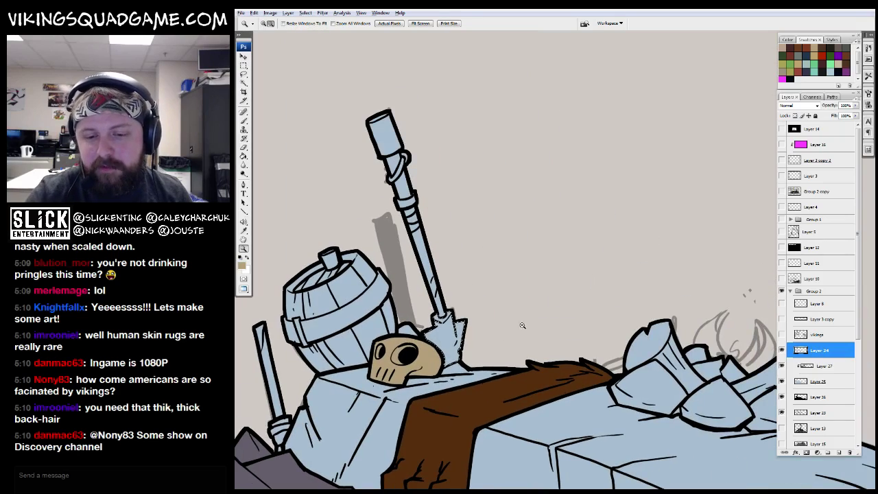
left_click(688, 352, "alt")
left_click(820, 368)
key("g")
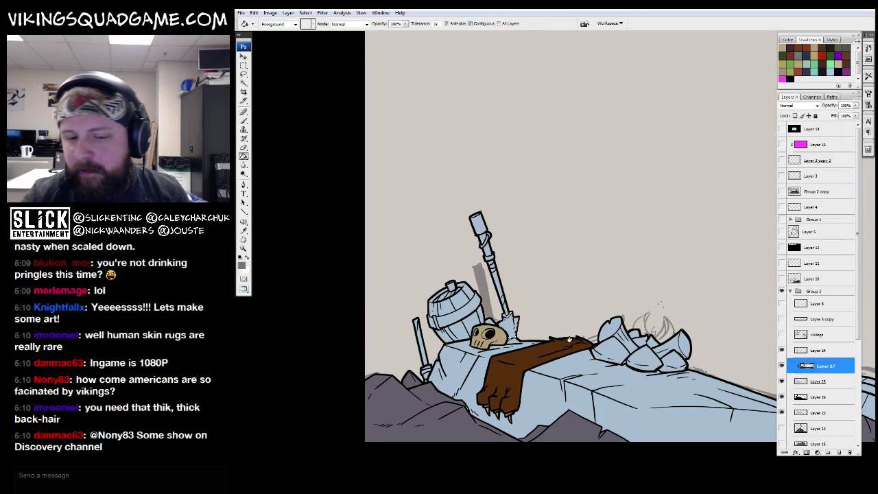
scroll(654, 320, "down", 1)
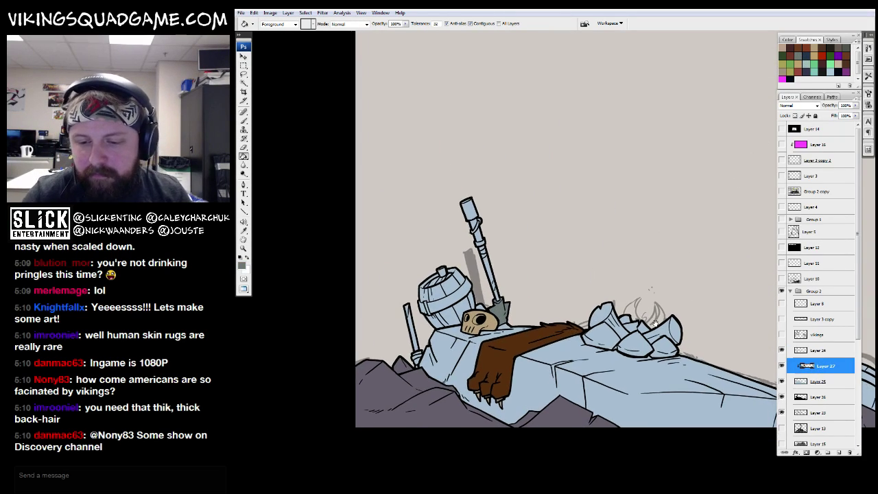
Step: Switch to the snowy hut reference image, sample a dark brown as foreground, and return to cine_builder.psd in full-screen view
key("f")
left_click_drag(479, 138, 621, 211)
left_click_drag(429, 244, 422, 230)
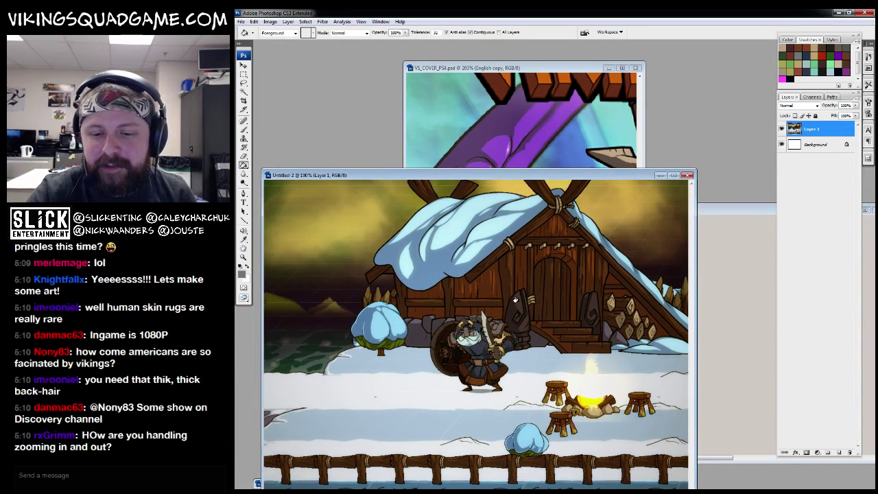
key("ctrl+Tab")
key("f")
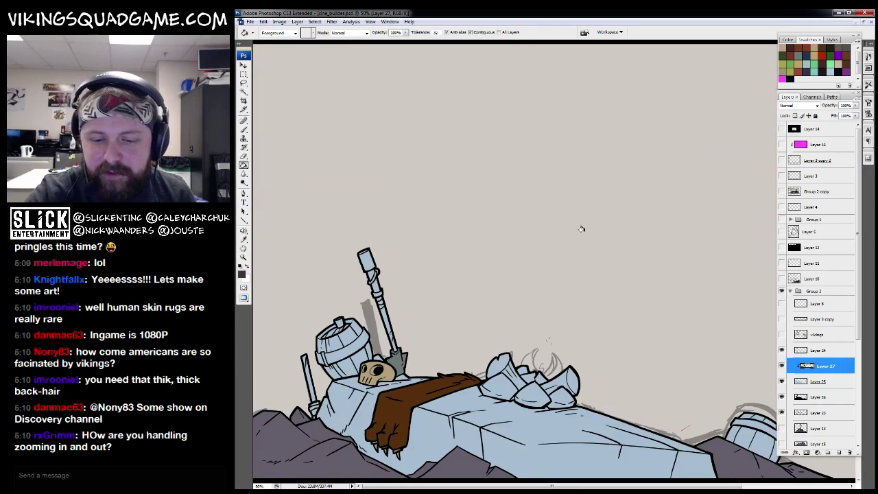
key("f")
key("ctrl+minus")
key("z")
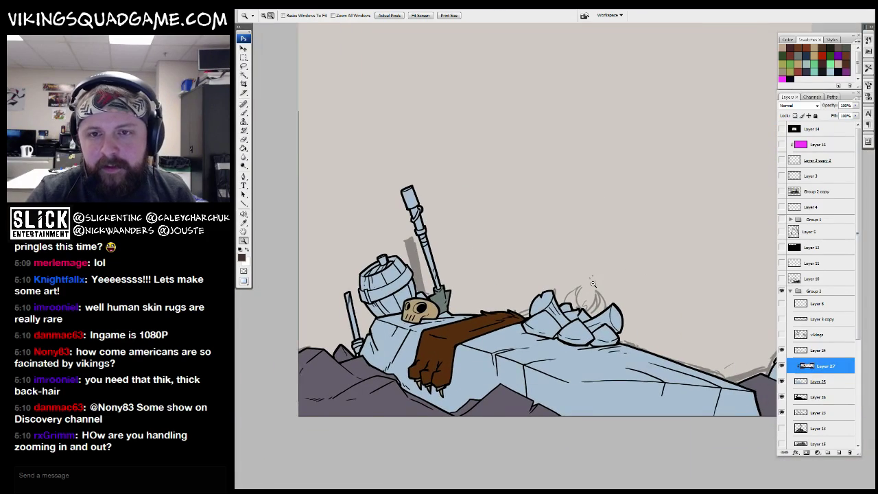
Step: Switch to the Viking Squad cover artwork and show it in full-screen view
key("f")
key("ctrl+Tab")
key("f")
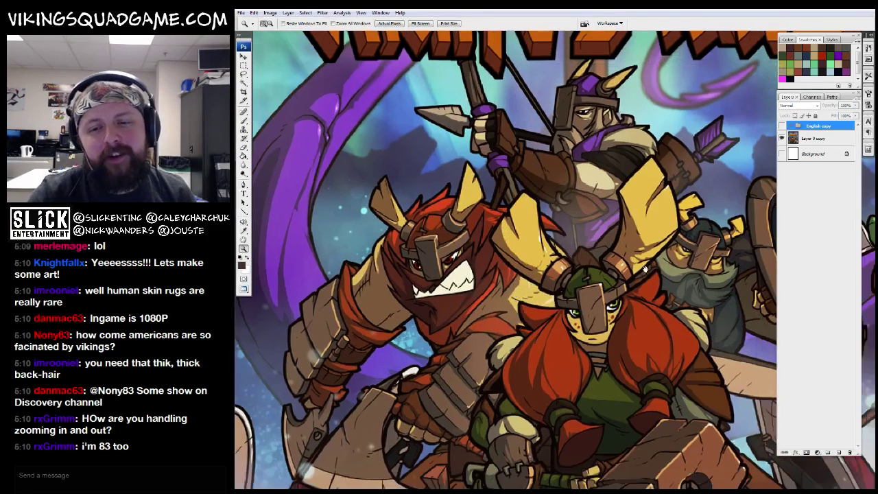
Step: Look over the characters in the Viking Squad cover artwork, then return to cine_builder.psd in full-screen view
scroll(645, 269, "right", 2)
scroll(684, 344, "down", 2)
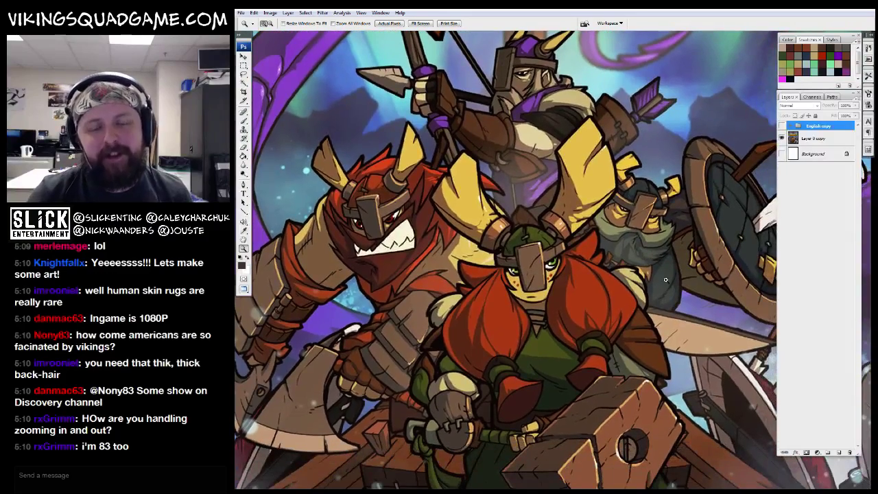
scroll(666, 280, "down", 2)
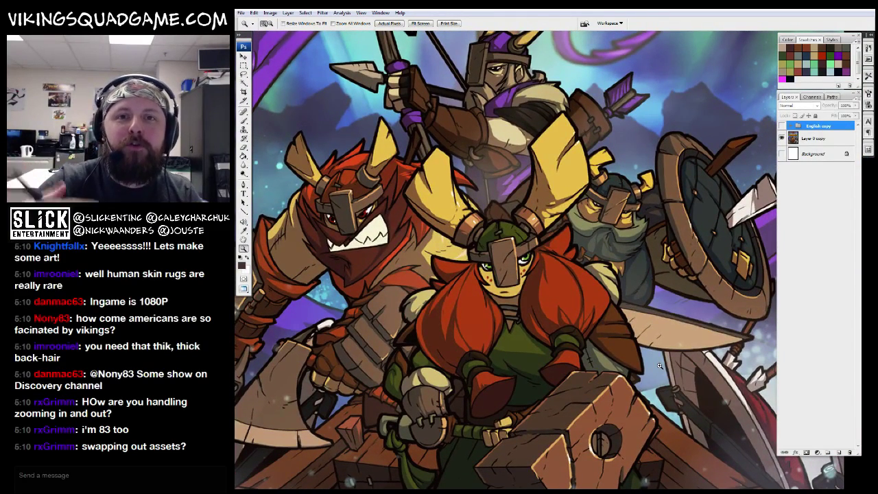
scroll(659, 365, "down", 1)
key("f")
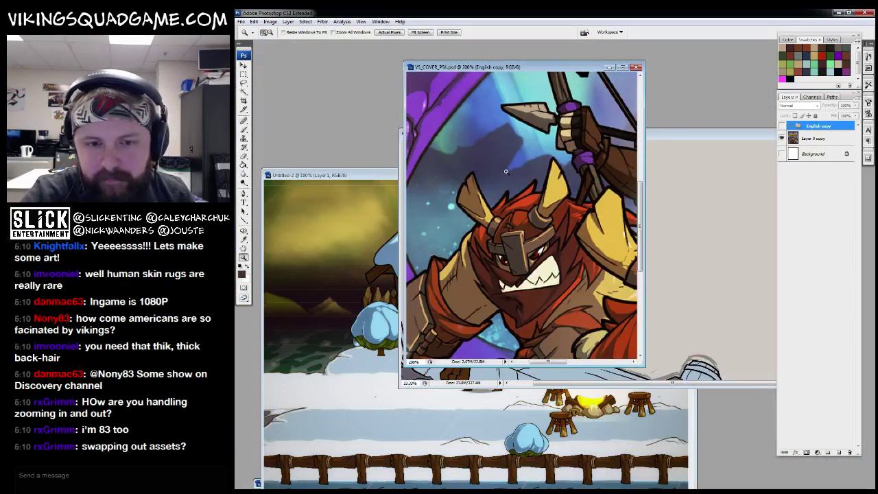
left_click(674, 141)
key("f")
scroll(630, 241, "up", 5)
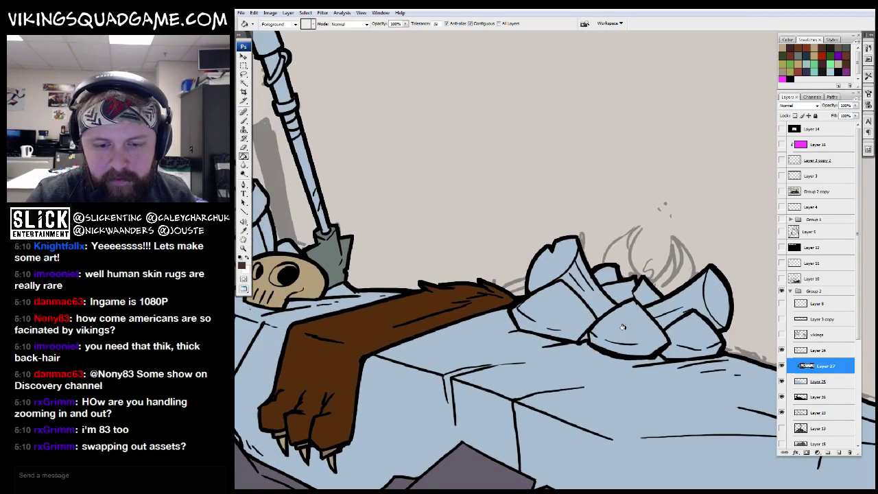
Step: Switch to the snowy hut reference image, sample the campfire logs' brown as foreground, and return to cine_builder.psd in full-screen view
key("f")
key("ctrl+Tab")
key("f")
key("z")
scroll(532, 265, "up", 3)
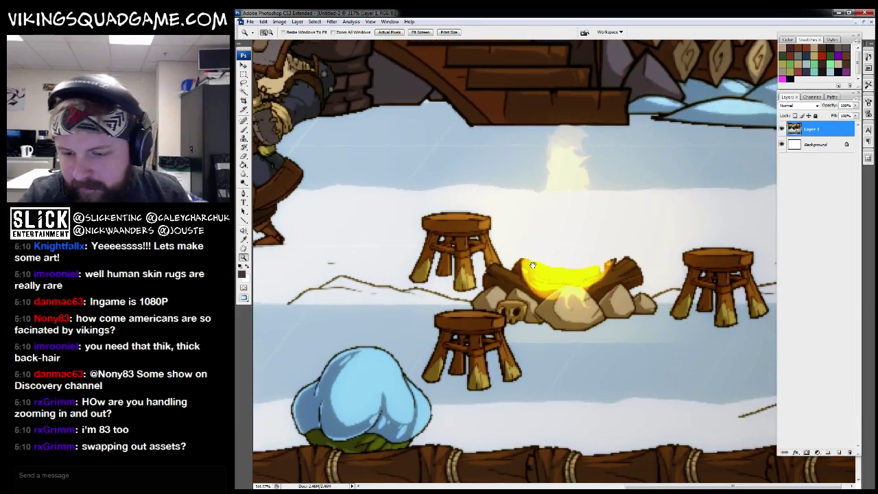
key("g")
left_click_drag(672, 329, 658, 281)
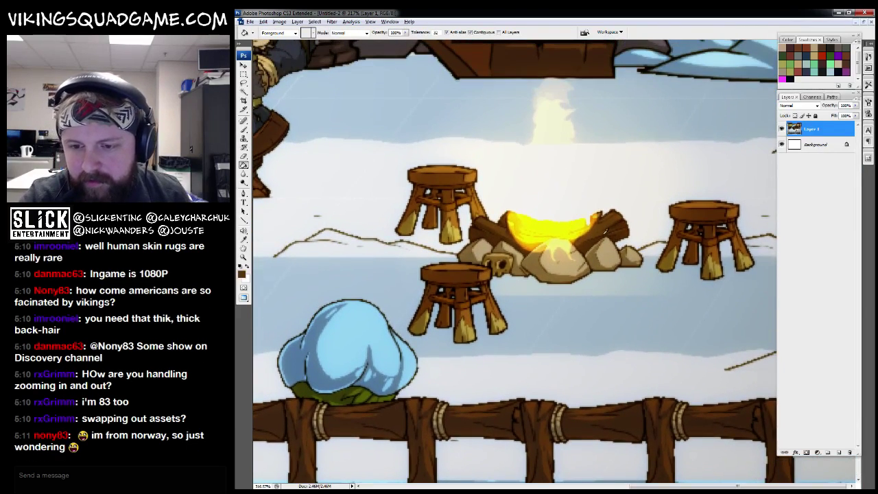
left_click_drag(603, 230, 630, 254)
key("f")
key("f")
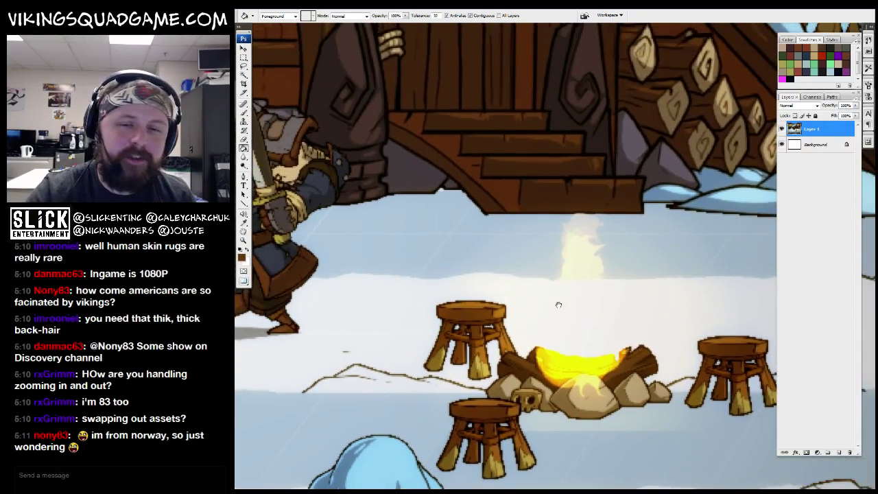
key("ctrl+Tab")
left_click_drag(574, 113, 525, 212)
key("f")
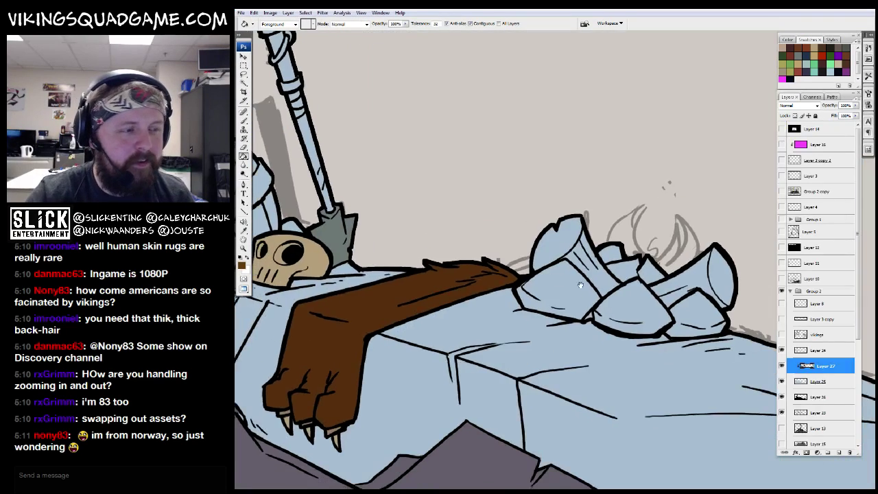
Step: Select the sides of the campfire logs on Layer 24 and fill them with the sampled brown on Layer 27
left_click_drag(710, 377, 621, 289)
left_click(795, 351)
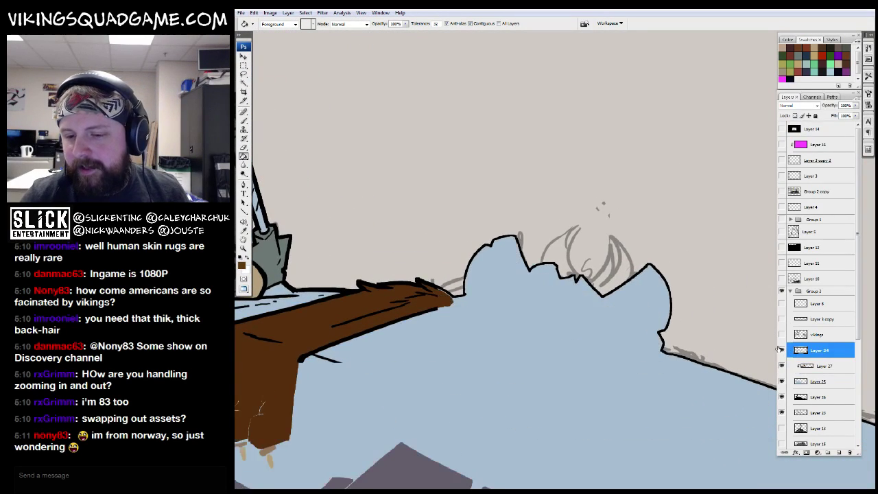
left_click(799, 350, "ctrl")
key("w")
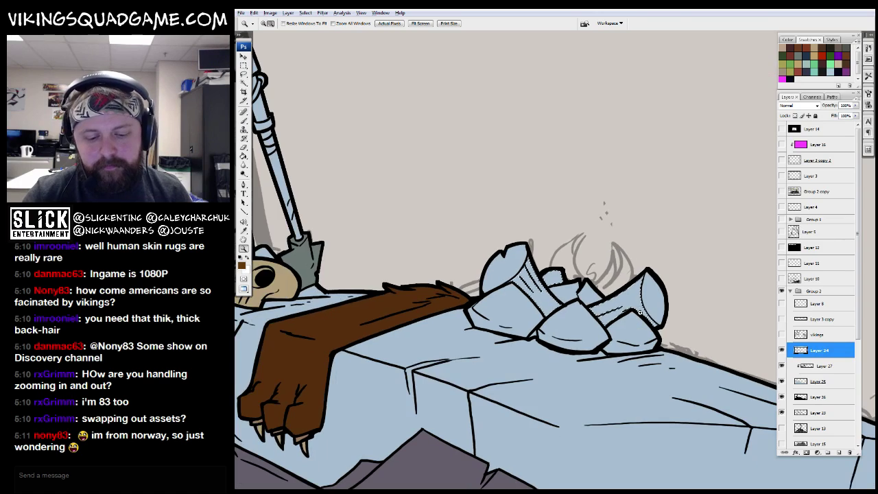
key("alt+[")
left_click(669, 304, "alt")
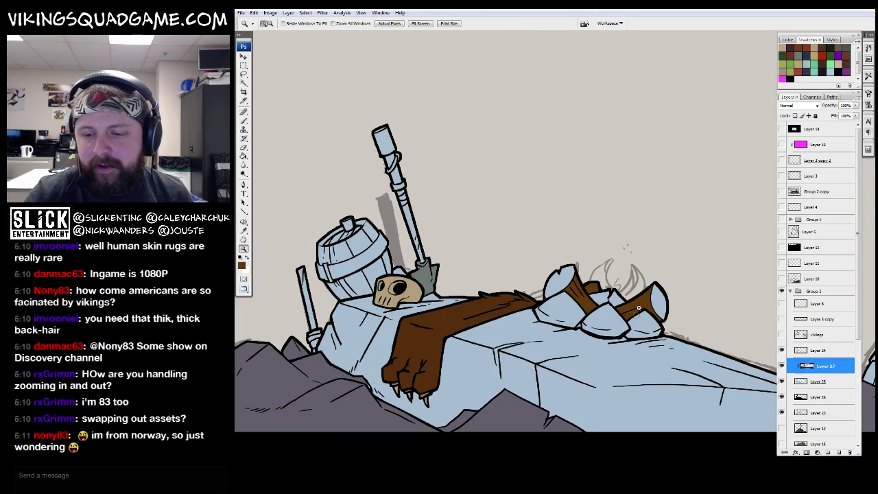
Step: Examine the edges of the brown log fill on Layer 27 up close
key("z")
left_click_drag(603, 291, 614, 299)
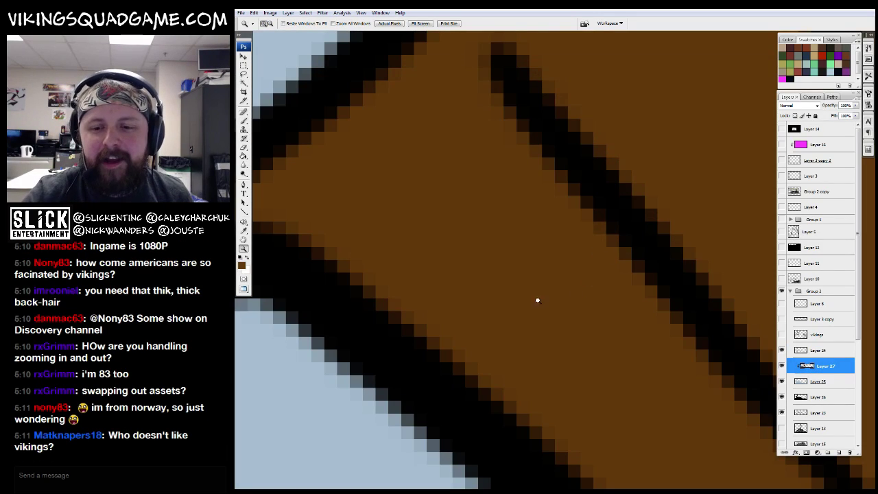
left_click(543, 306)
left_click(575, 324)
key("b")
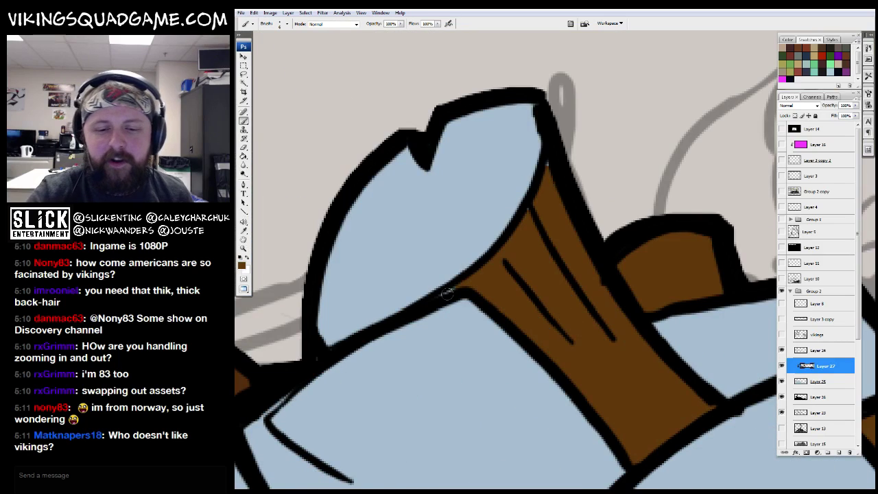
key("z")
mouse_move(516, 225)
left_mouse_down()
mouse_move(572, 249)
mouse_move(610, 304)
mouse_move(631, 316)
mouse_move(536, 312)
left_mouse_up()
key("g")
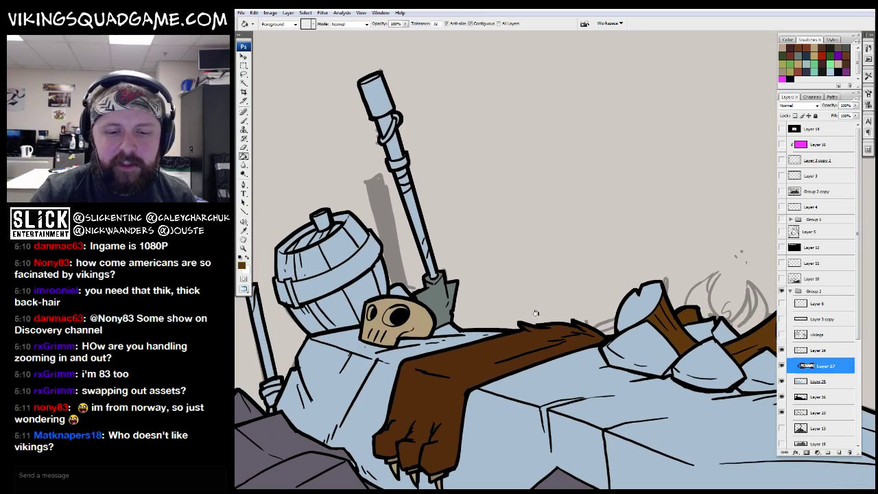
Step: Make Layer 24 active, sample a tan from the campfire stones in the hut reference, and return to cine_builder.psd in full-screen view
left_click(816, 349)
key("ctrl+Tab")
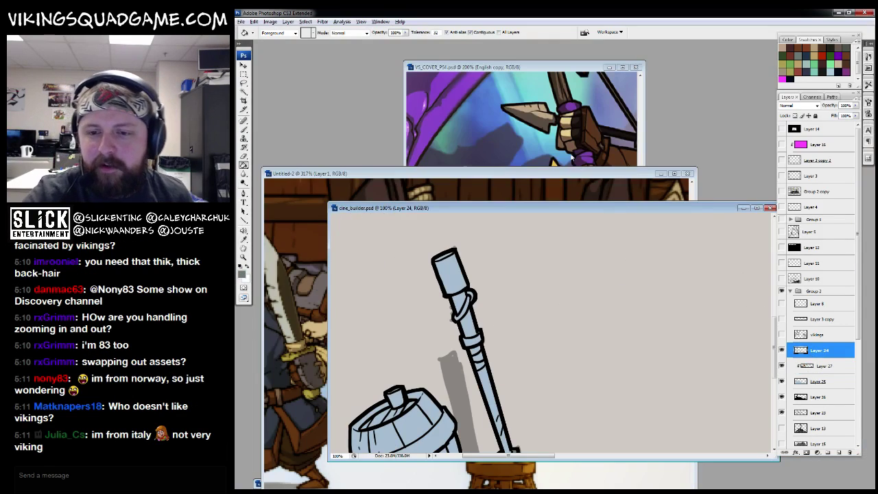
scroll(584, 192, "down", 3)
scroll(573, 308, "up", 1)
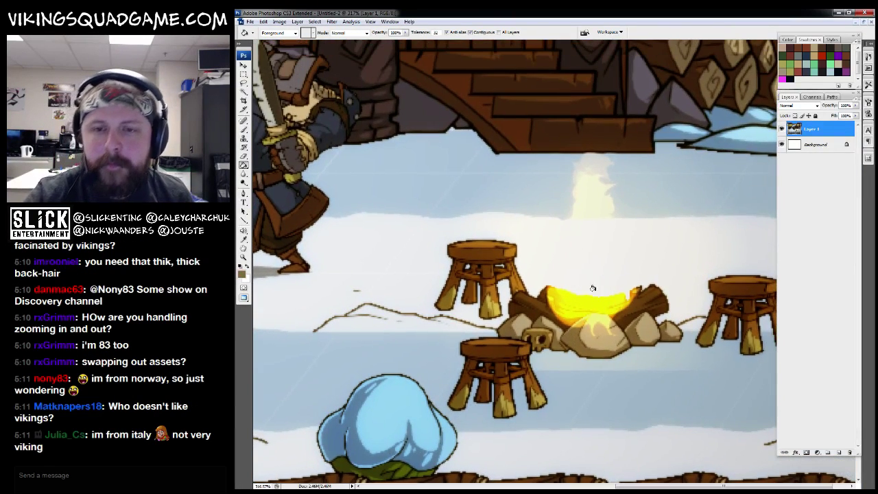
left_click_drag(593, 333, 575, 321)
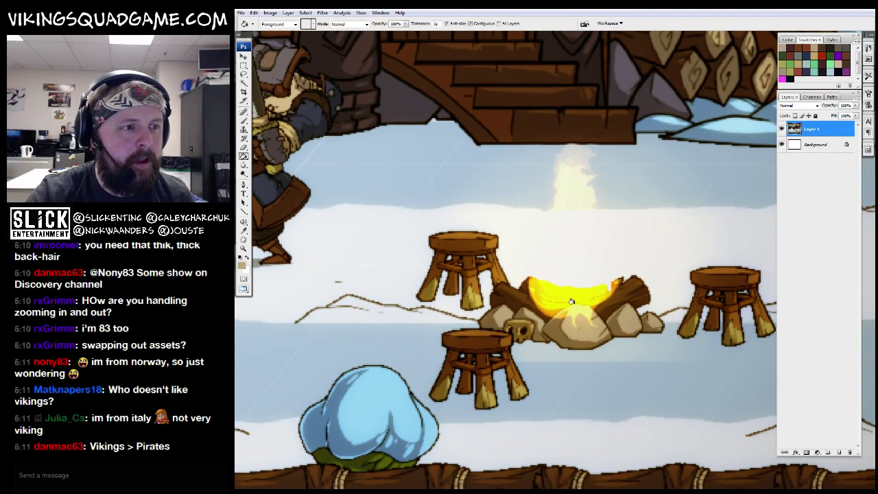
key("ctrl+F5")
left_click_drag(573, 174, 523, 261)
left_click_drag(569, 208, 570, 168)
key("f")
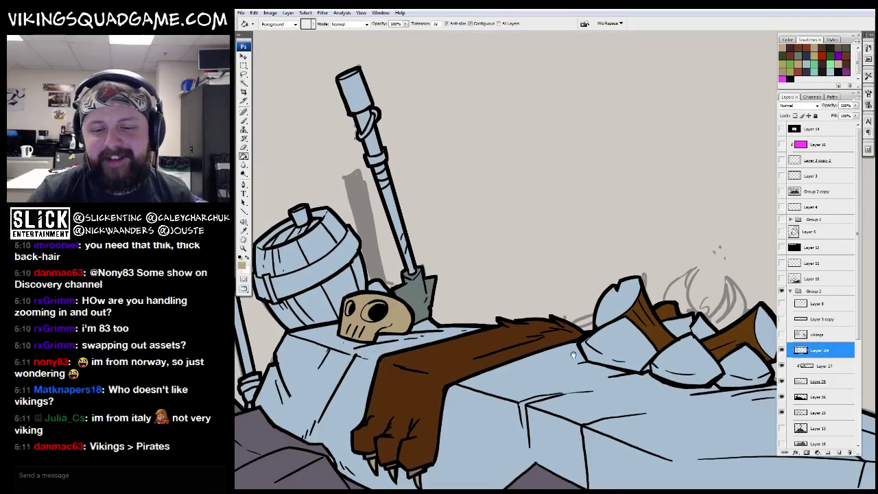
Step: Try to fill the three stones in front of the campfire logs with the sampled tan on Layer 27
scroll(467, 319, "up", 2)
key("w")
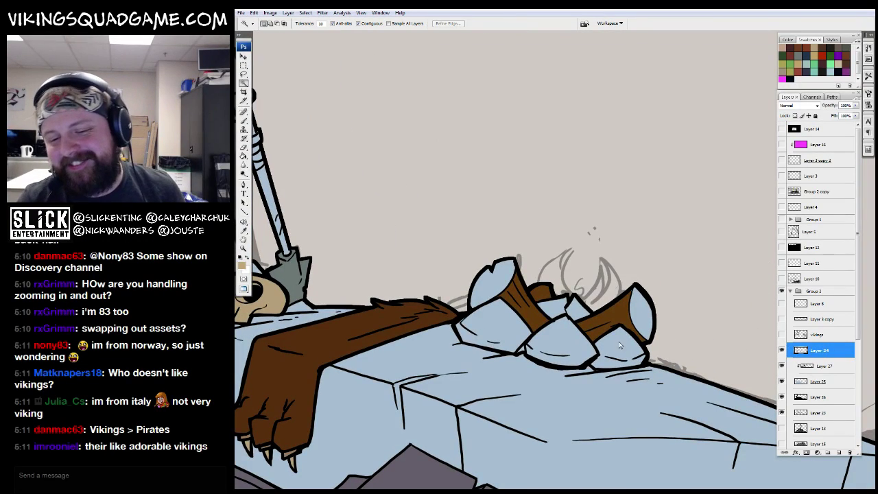
key("z")
left_click(647, 279, "alt")
left_click(647, 279, "alt")
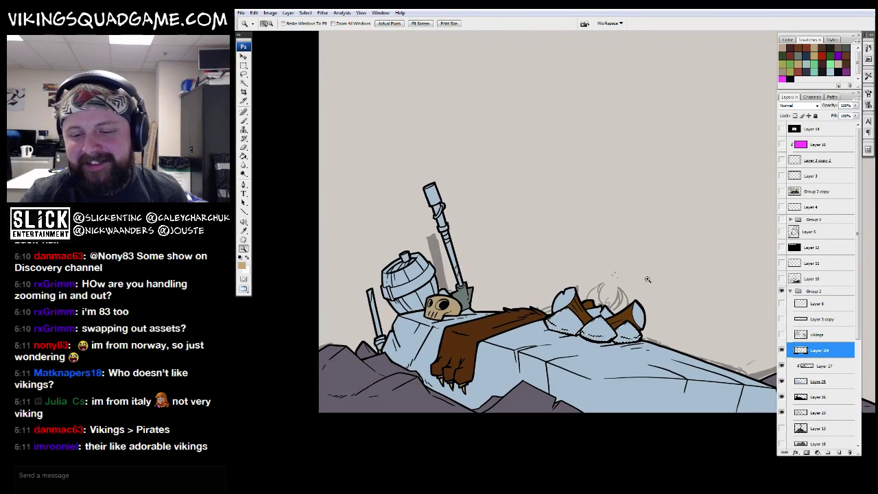
key("g")
left_click(564, 321)
left_click(595, 329)
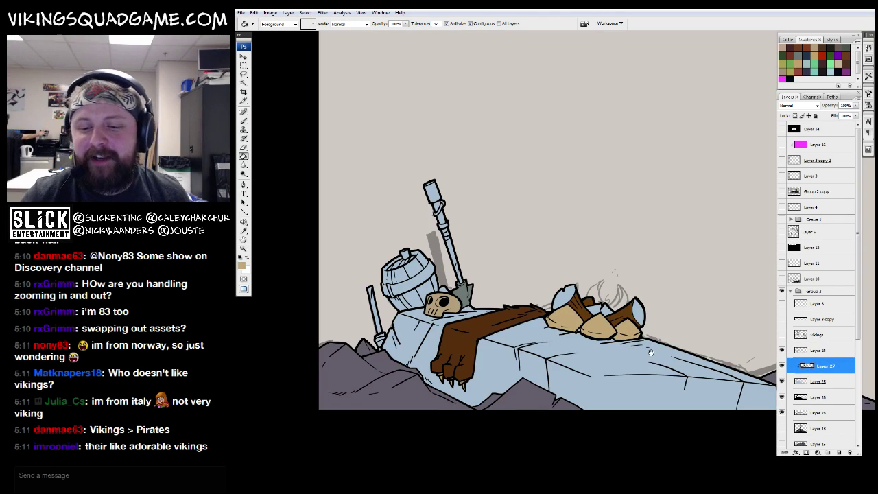
Step: Fill the three campfire stones on Layer 27 with the dark purple-grey of the foreground rocks
key("f")
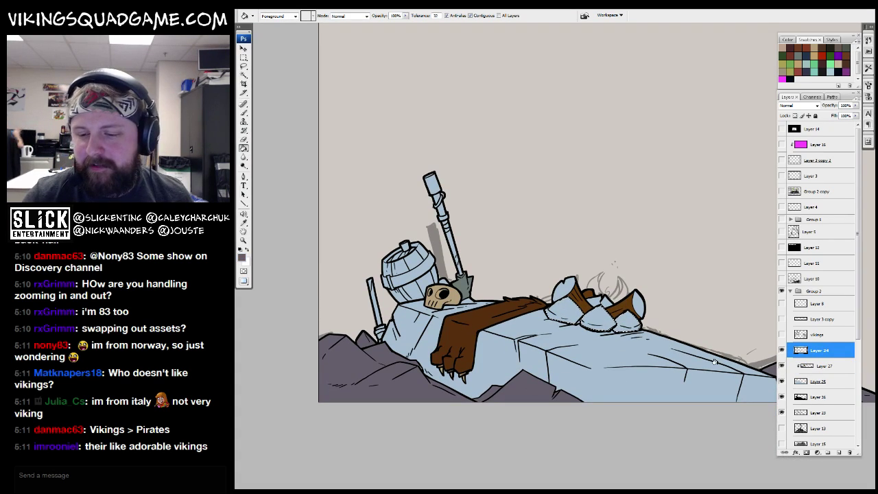
left_click(822, 366)
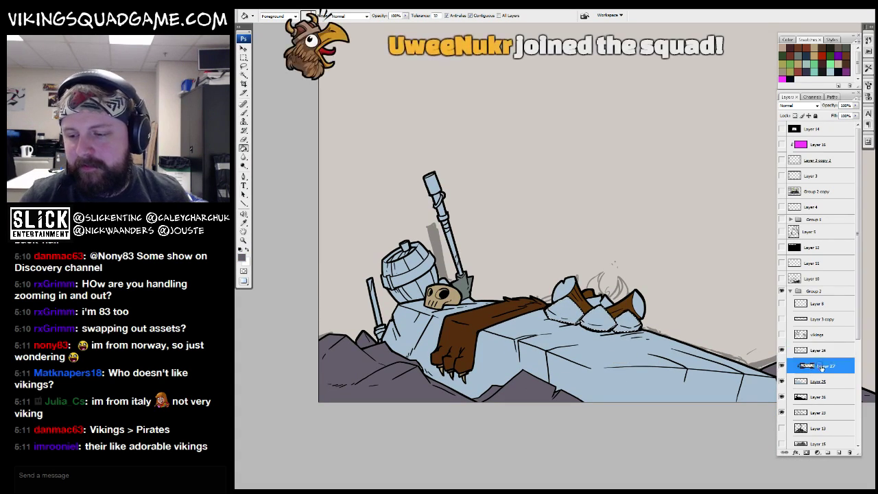
key("z")
left_click(587, 283)
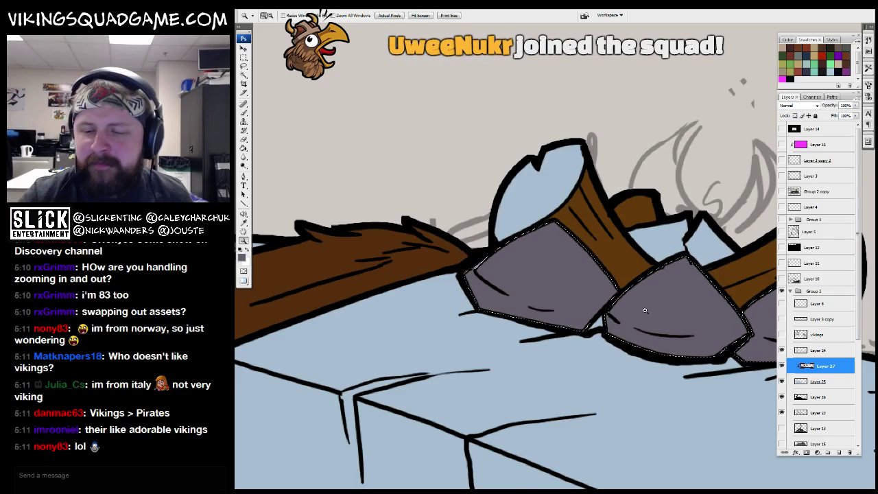
left_click(606, 324, "alt")
left_click(596, 329, "alt")
key("b")
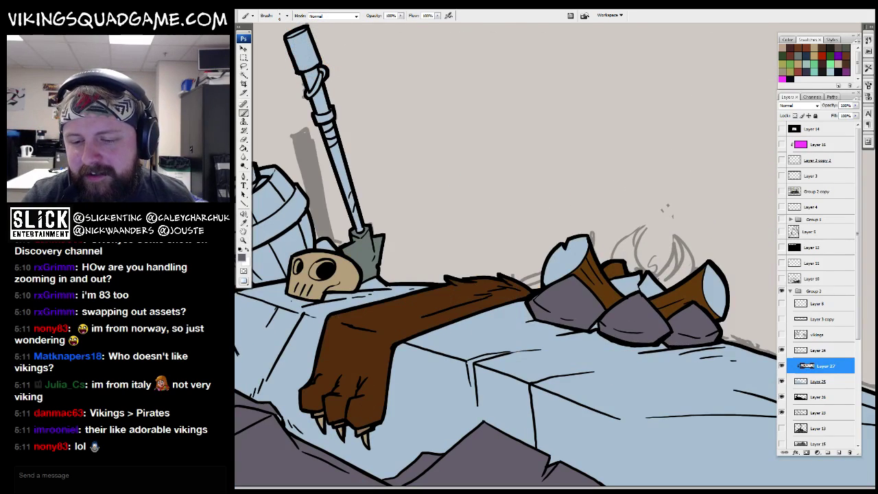
Step: Switch to the snowy hut reference image and sample a tan as the foreground colour
key("z")
left_click(624, 165, "alt")
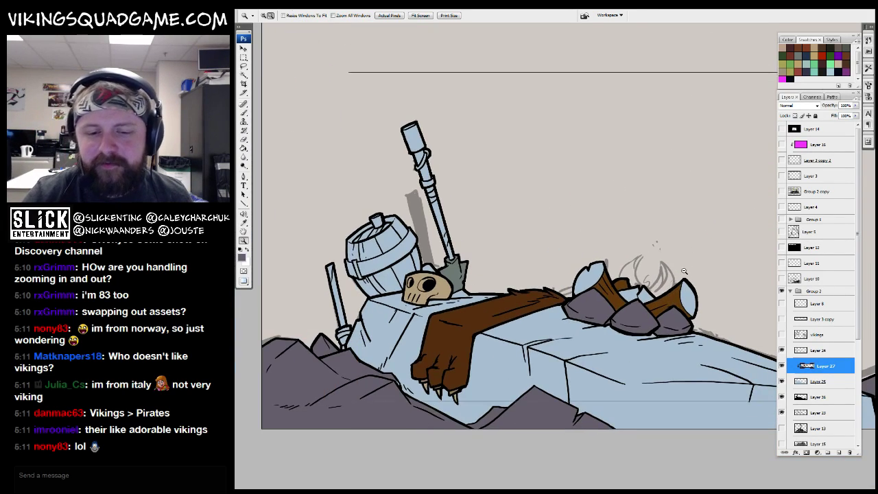
left_click(624, 165, "alt")
key("f")
key("f")
left_click_drag(594, 171, 554, 320)
key("ctrl+Tab")
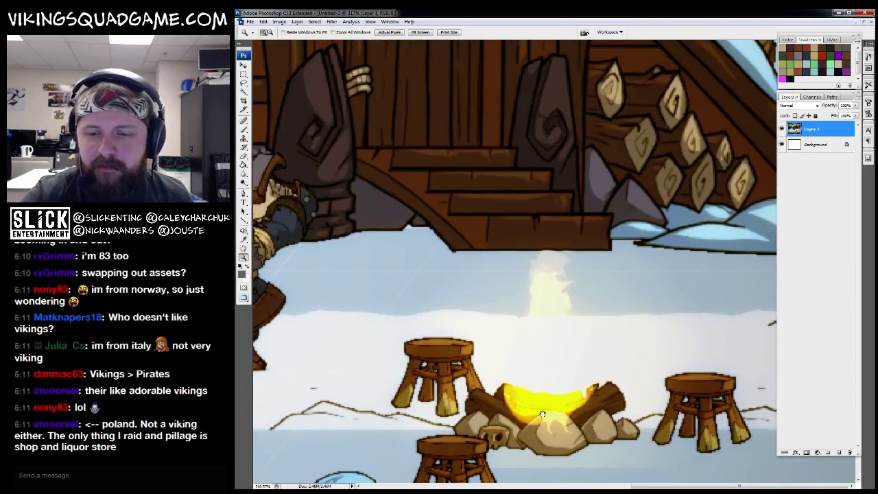
left_click(610, 247)
scroll(611, 247, "up", 5)
key("g")
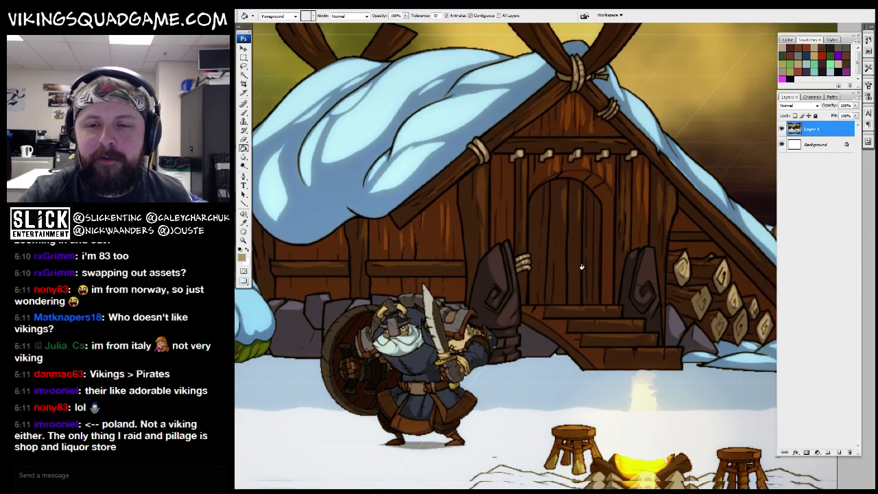
Step: Move the reference image window aside and return to cine_builder.psd
key("f")
key("f")
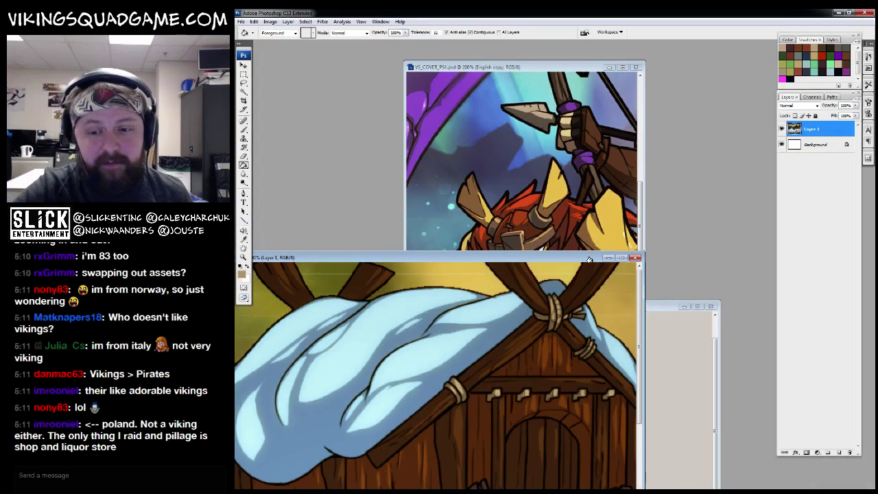
left_click_drag(573, 259, 539, 158)
left_click(628, 306)
key("f")
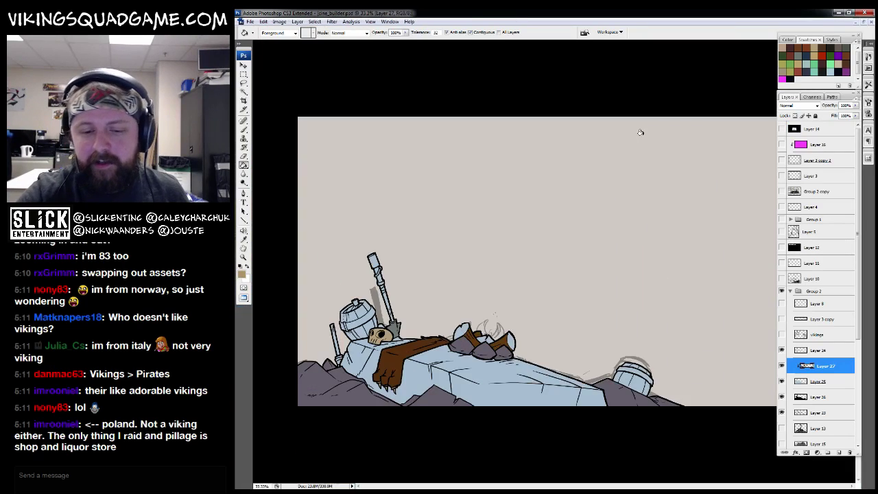
Step: Choose a lighter, greyer brown in the Color Picker and fill the Lasso-selected cut ends of both large campfire logs on Layer 27
key("b")
scroll(510, 298, "up", 4)
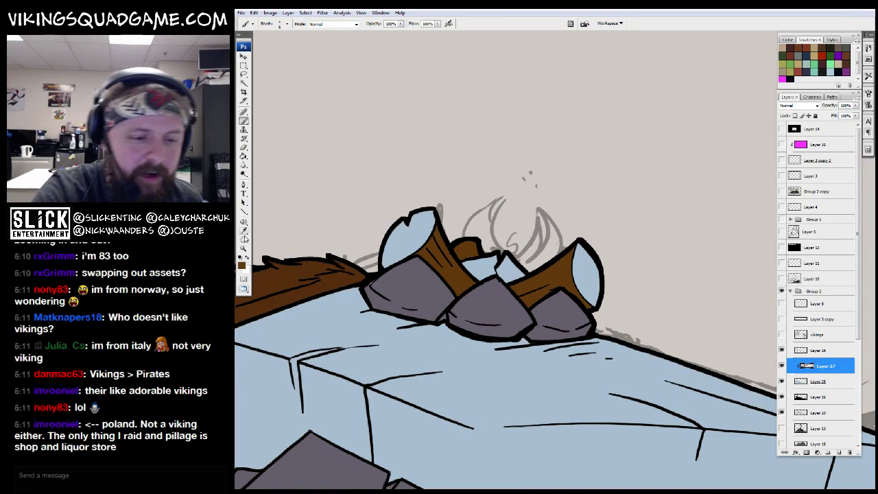
left_click(241, 264)
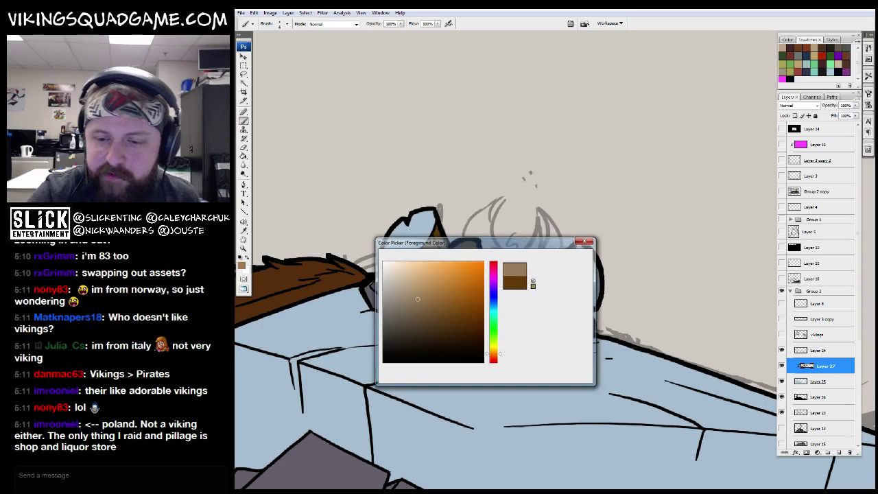
left_click(566, 256)
key("b")
mouse_move(562, 264)
left_mouse_down()
mouse_move(555, 309)
mouse_move(550, 262)
mouse_move(667, 275)
left_mouse_up()
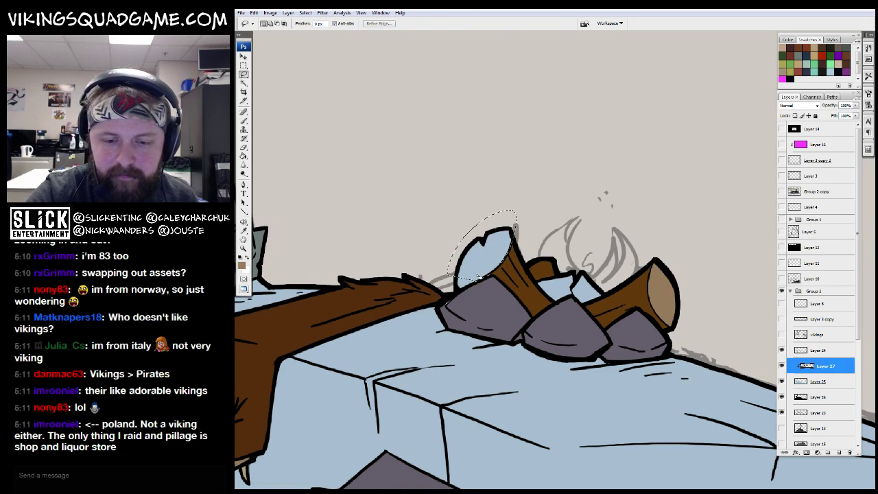
key("g")
left_click(506, 271)
key("ctrl+d")
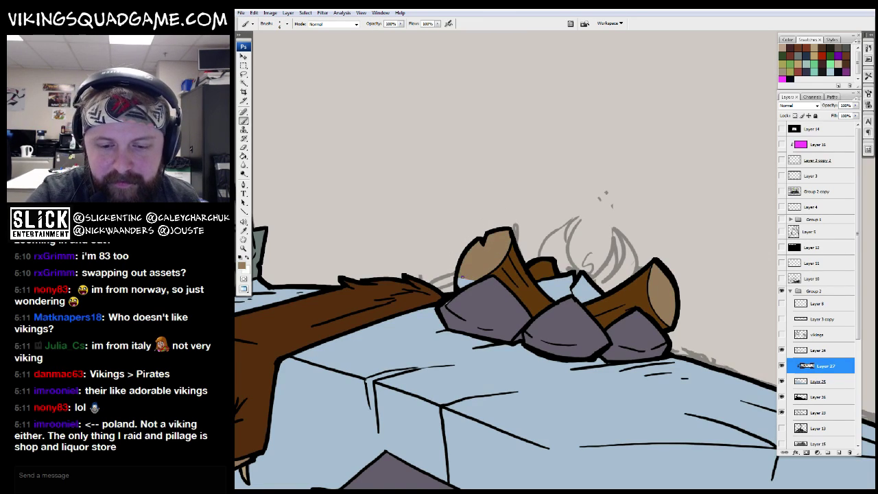
scroll(506, 340, "left", 3)
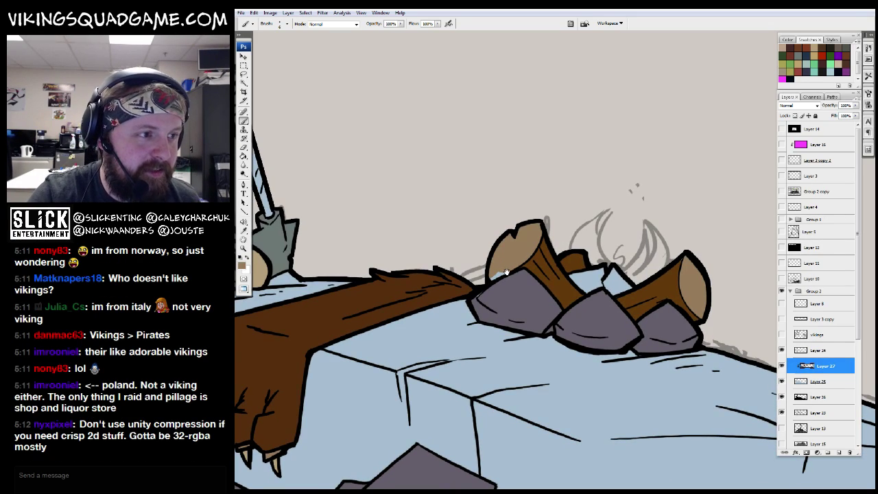
Step: Pick a bright orange in the Color Picker as the foreground colour for the campfire embers
scroll(505, 272, "up", 1)
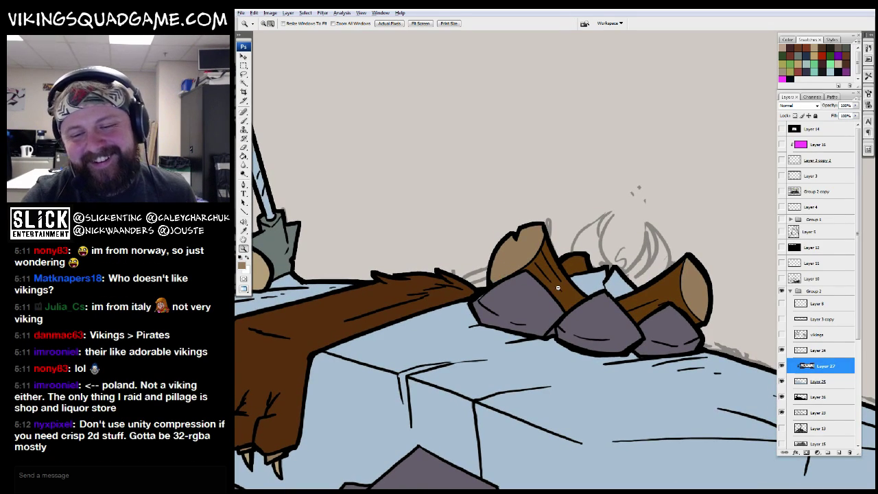
left_click(557, 288, "alt")
key("b")
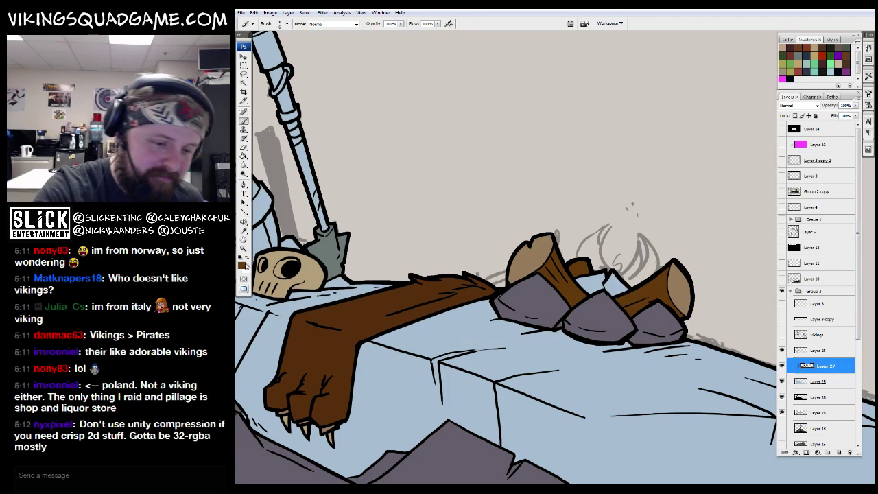
left_click(243, 265)
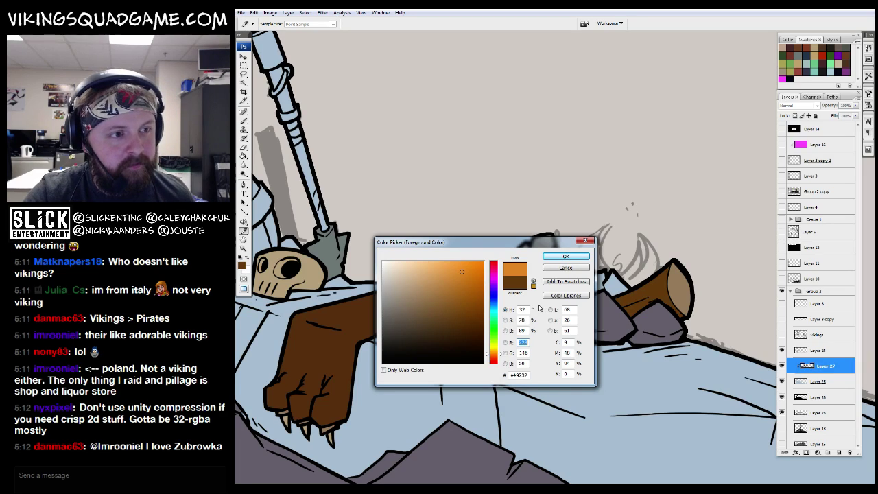
left_click(464, 288)
left_click_drag(494, 354, 494, 355)
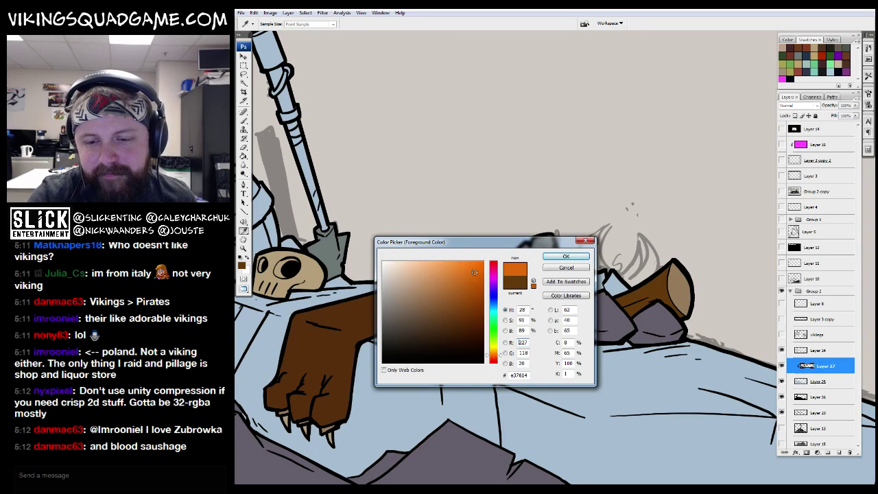
key("Return")
Step: Select the two ember shapes between the logs from the Layer 24 line art and fill them orange on Layer 27
key("w")
key("alt+bracketright")
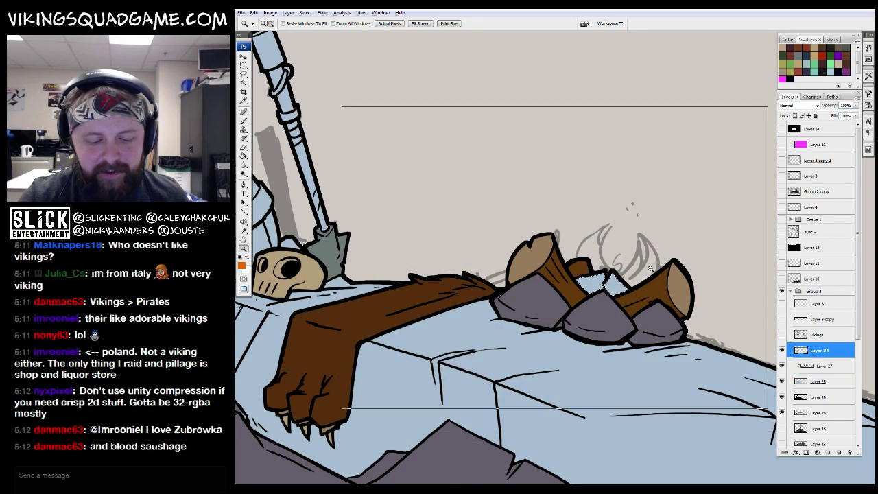
key("ctrl+minus")
key("g")
key("alt+bracketleft")
key("z")
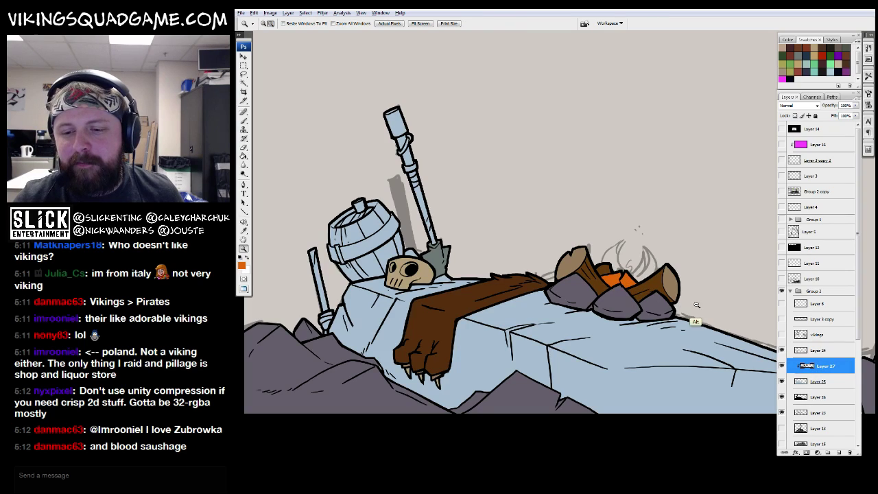
Step: Ink short black crack lines on the centre and right campfire stones on Layer 24
left_click(714, 307, "alt")
left_click(699, 333, "alt")
left_click(589, 303)
left_click_drag(597, 167, 705, 215)
left_click(641, 299, "alt")
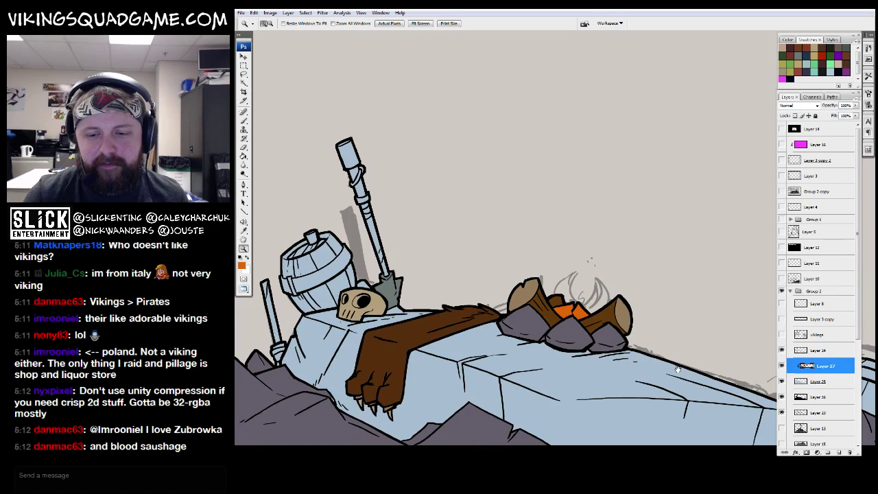
left_click(603, 308)
key("b")
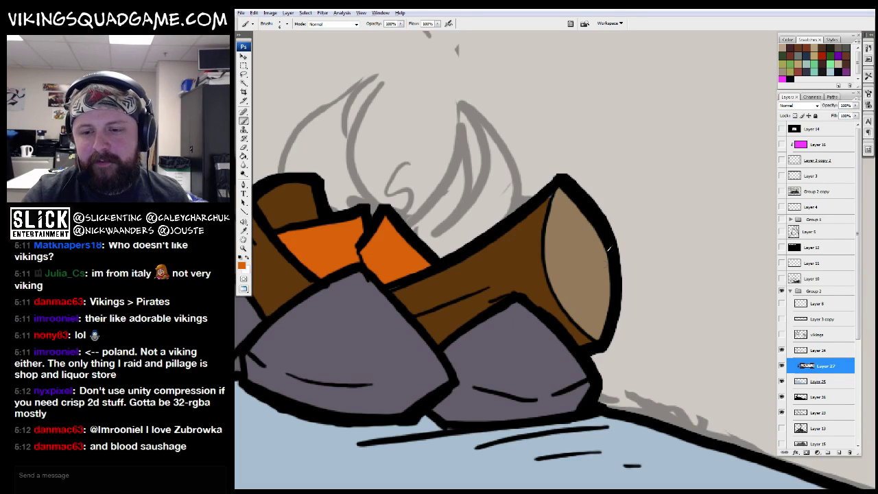
left_click(809, 350)
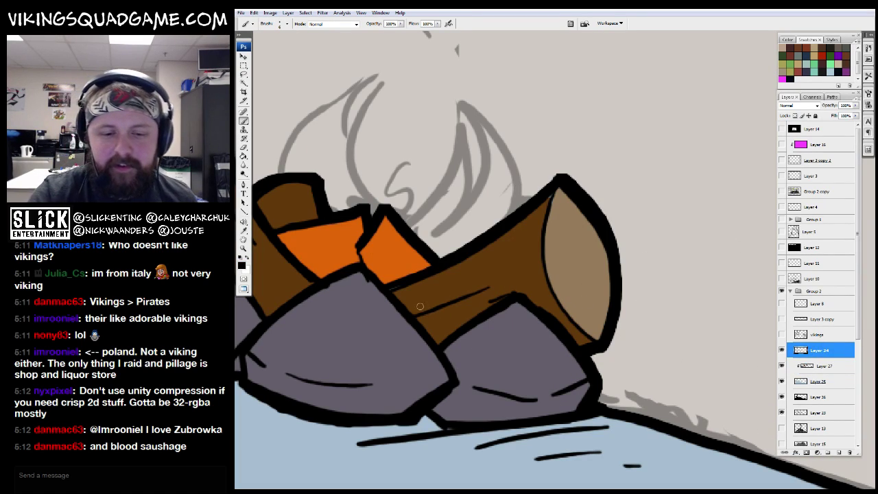
left_click_drag(407, 336, 516, 317)
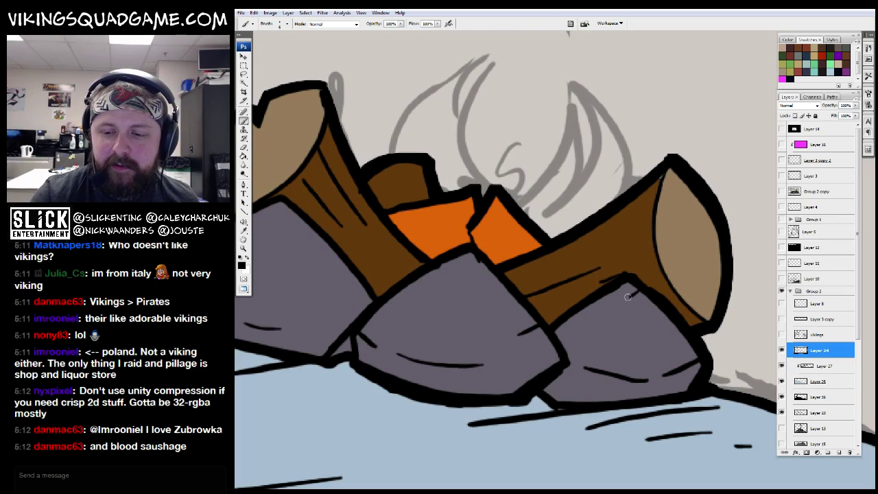
left_click_drag(628, 296, 602, 318)
key("f")
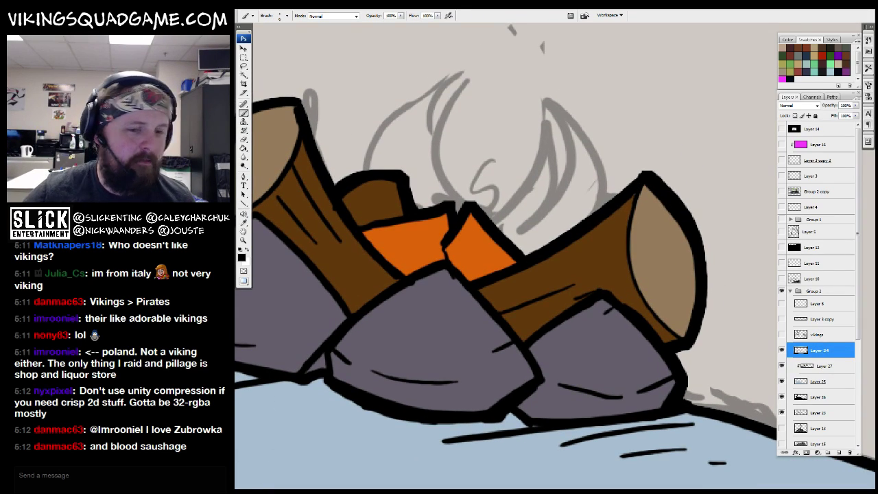
Step: Switch to the game Editor and open CAVEMOLE_UNIVERSAL01.PUPPET from the Enemies puppet folder
key("alt+Tab")
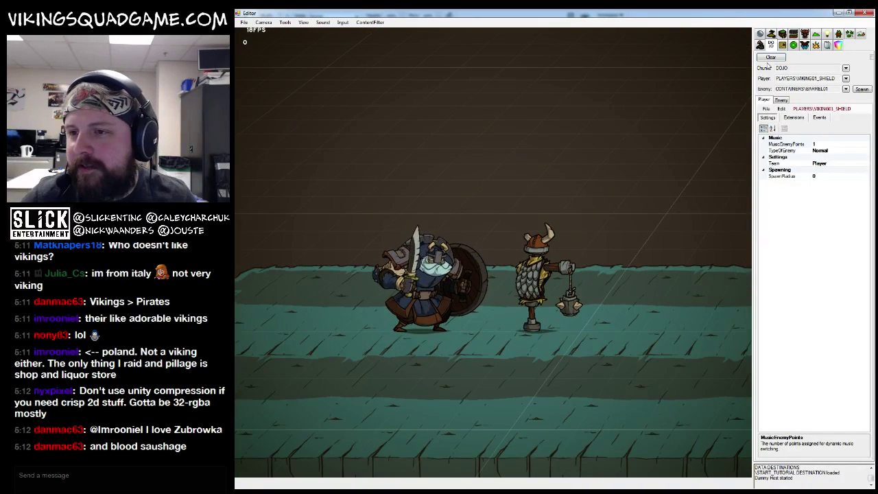
left_click(771, 45)
left_click(764, 56)
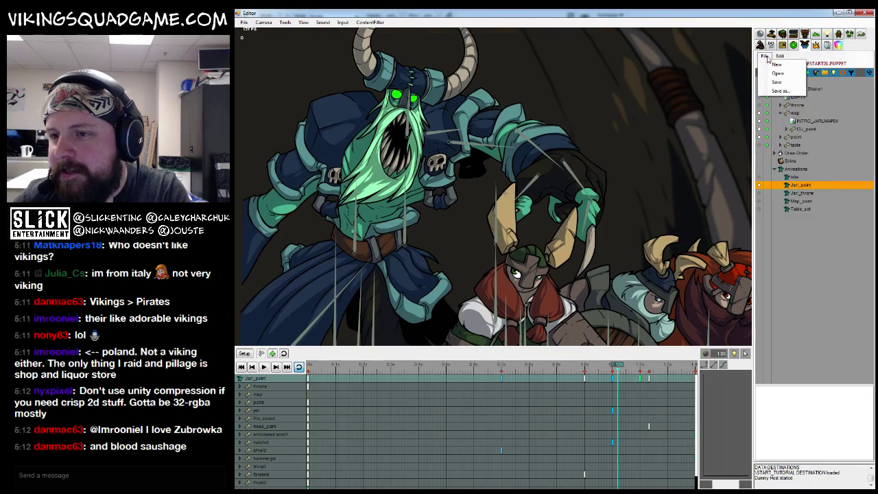
left_click(778, 74)
left_click(399, 123)
scroll(405, 122, "down", 1)
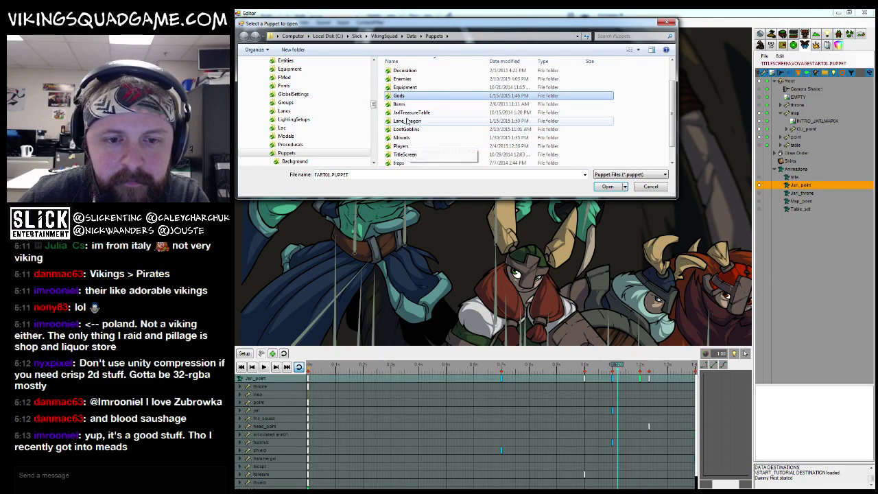
double_click(401, 79)
scroll(439, 125, "down", 1)
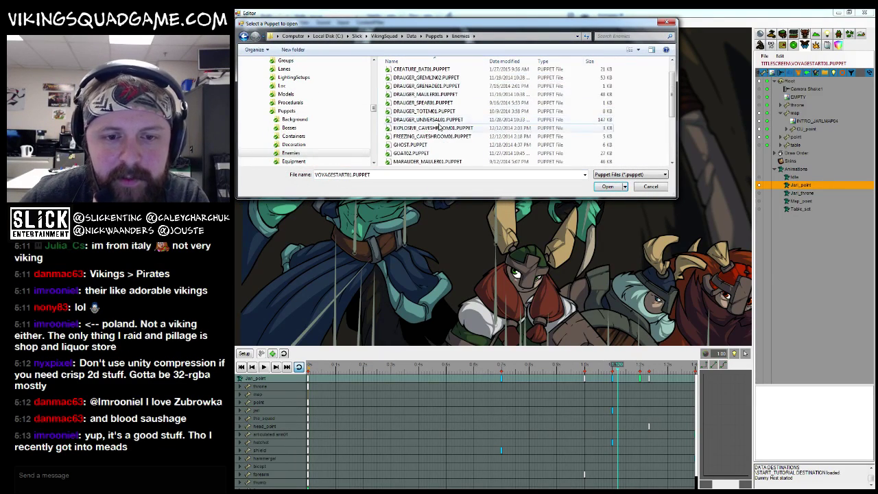
scroll(430, 153, "down", 3)
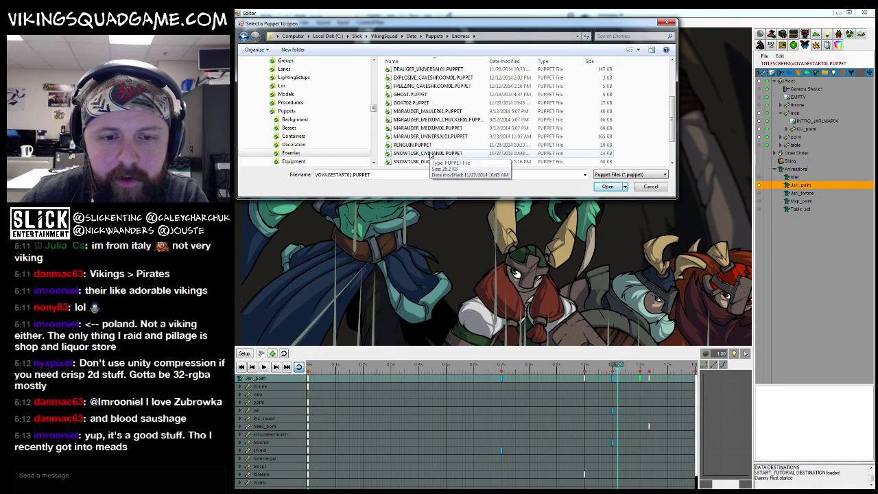
scroll(430, 156, "up", 4)
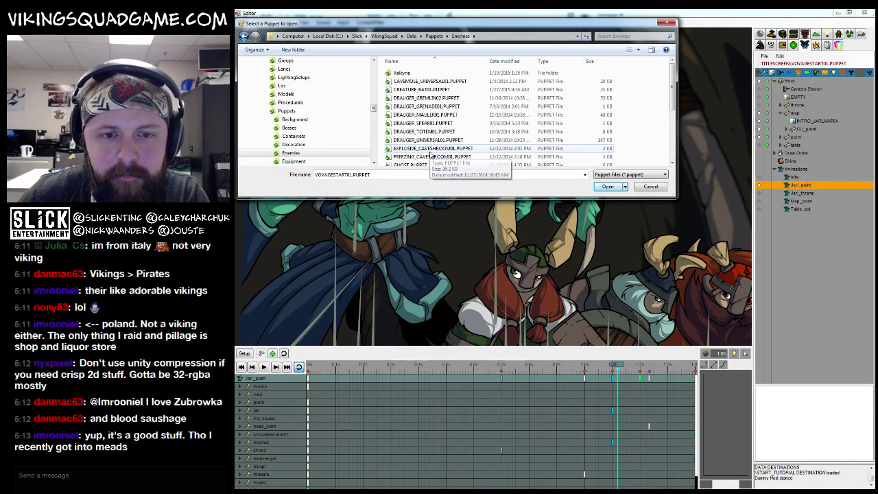
double_click(432, 82)
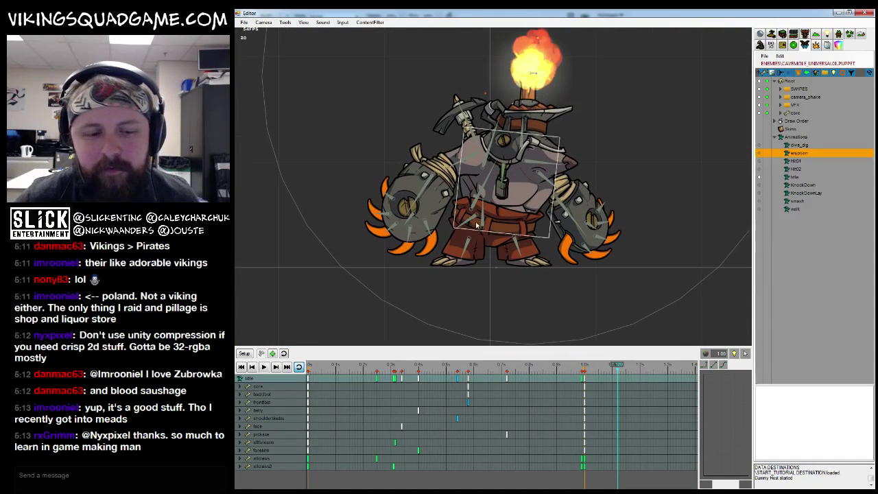
Step: Play the cave mole's idle animation and hide the bone overlays in the viewport
key("space")
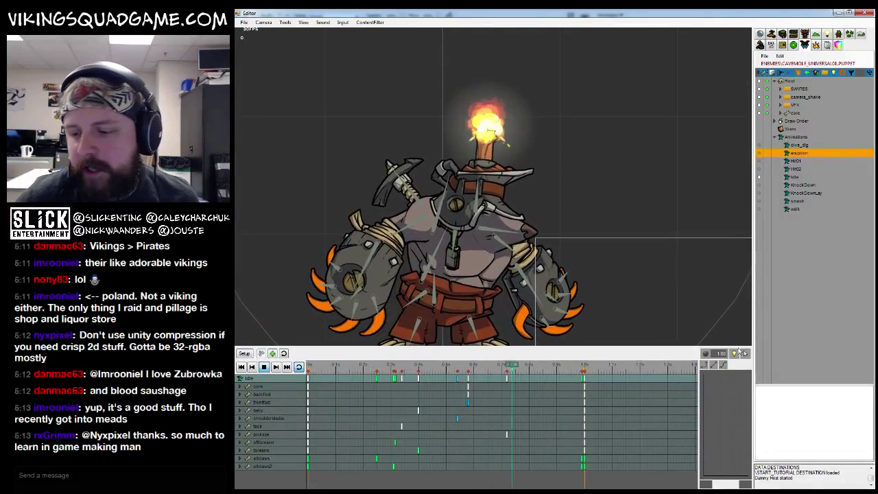
left_click(744, 352)
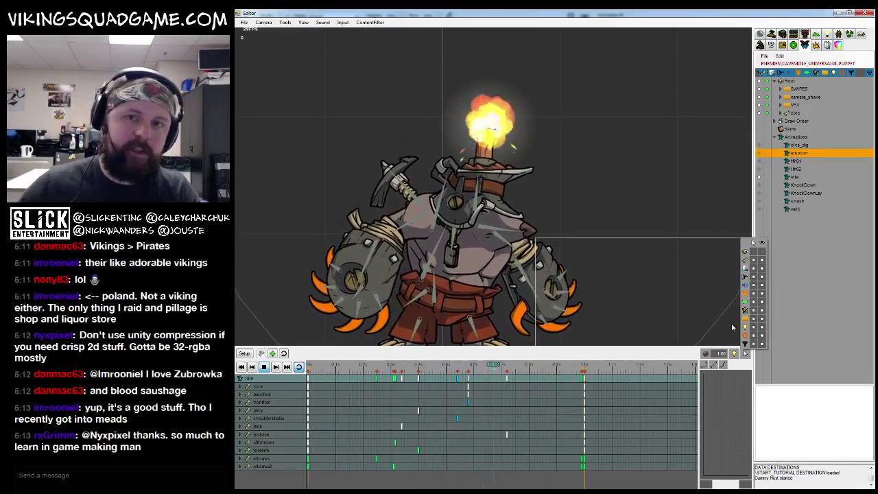
left_click(761, 261)
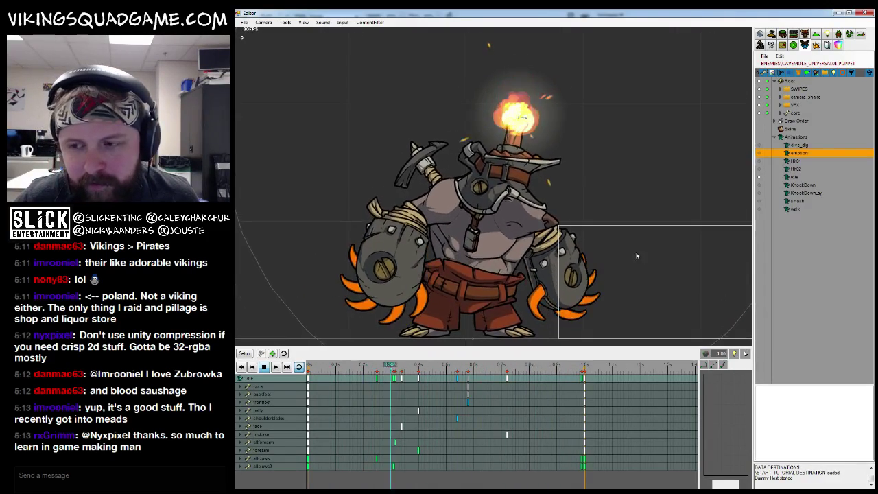
Step: Play the cave mole's dive_dig animation and view the whole movement with its fire and debris effects
key("Up")
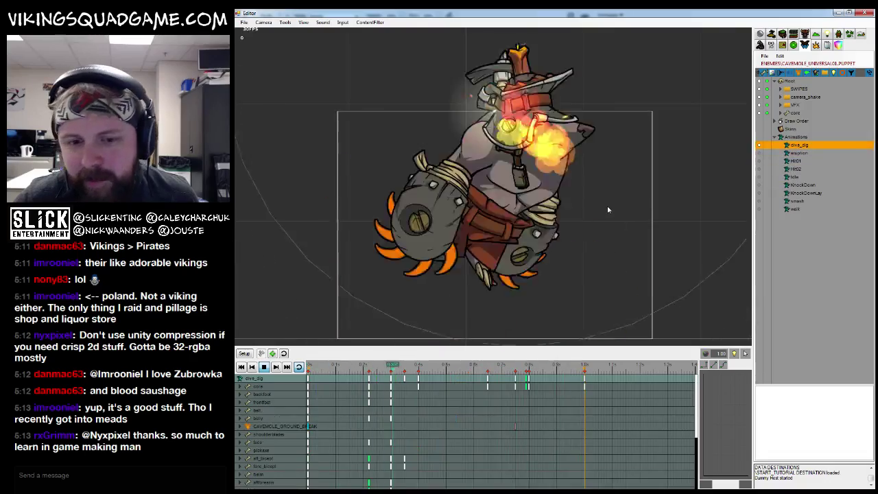
left_click_drag(606, 210, 523, 219)
scroll(522, 218, "down", 3)
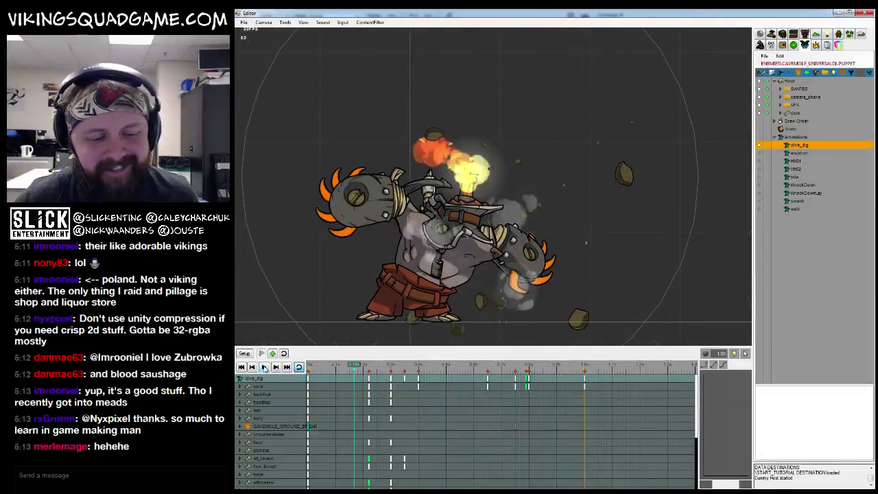
Step: Switch back to Photoshop and ink short black crack lines on the cut ends of both large logs on Layer 24
key("alt+Tab")
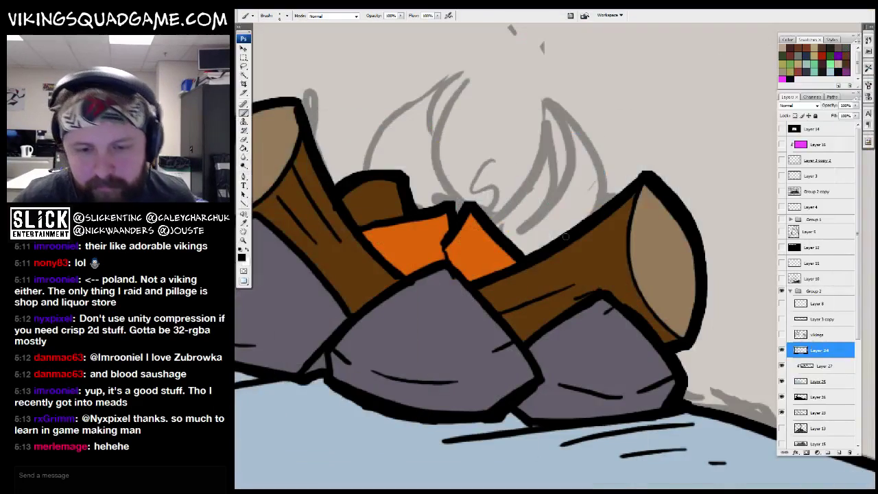
key("z")
left_click(607, 207, "alt")
left_click(596, 233, "alt")
left_click(585, 265, "alt")
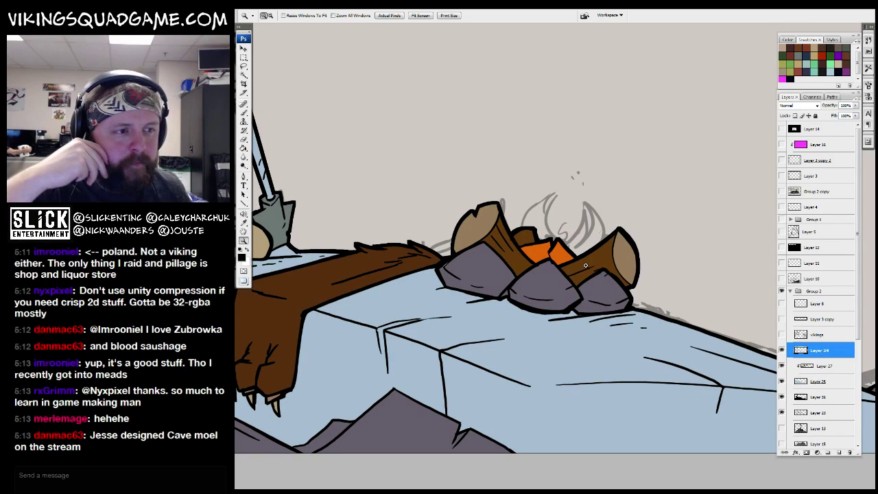
left_click(573, 259, "alt")
key("b")
left_click_drag(568, 198, 651, 251)
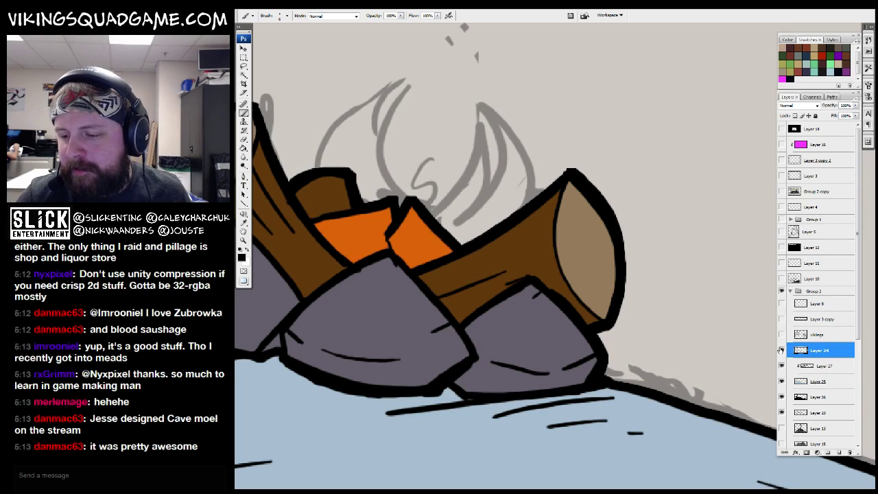
left_click_drag(606, 224, 598, 242)
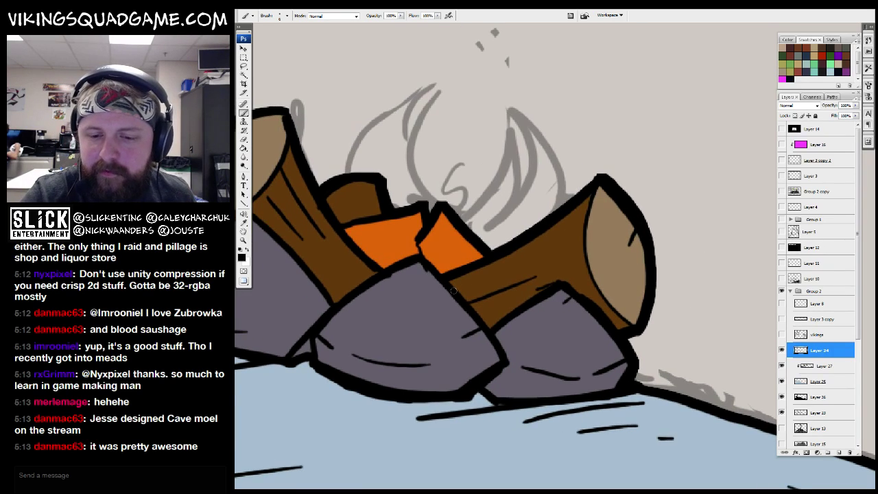
left_click_drag(346, 158, 570, 198)
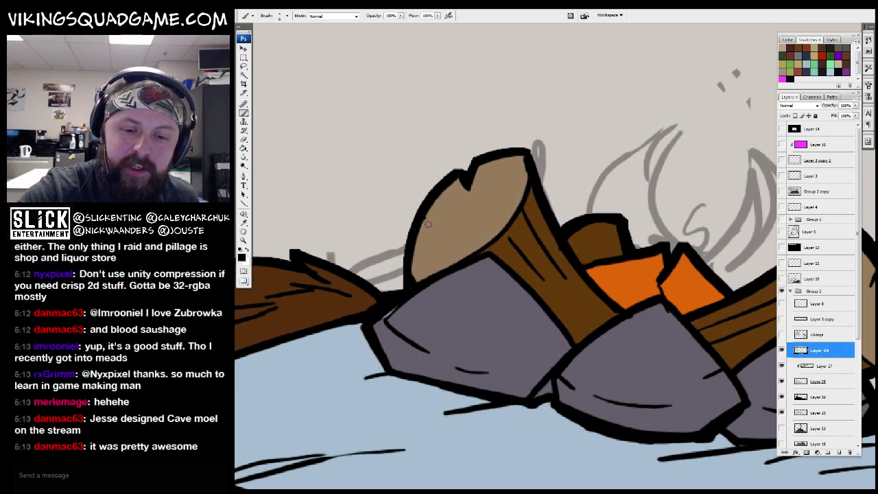
left_click_drag(424, 218, 615, 180)
Step: Switch to the snowy hut reference image and sample a dark wood brown as the foreground colour
key("z")
left_click(613, 261, "alt")
left_click(582, 296, "alt")
left_click(639, 301, "alt")
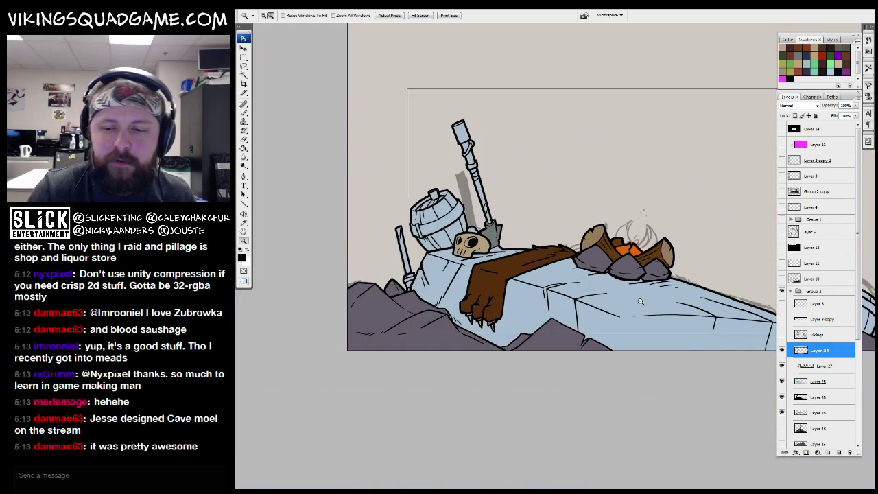
left_click(640, 301, "alt")
left_click(585, 200)
left_click(608, 303)
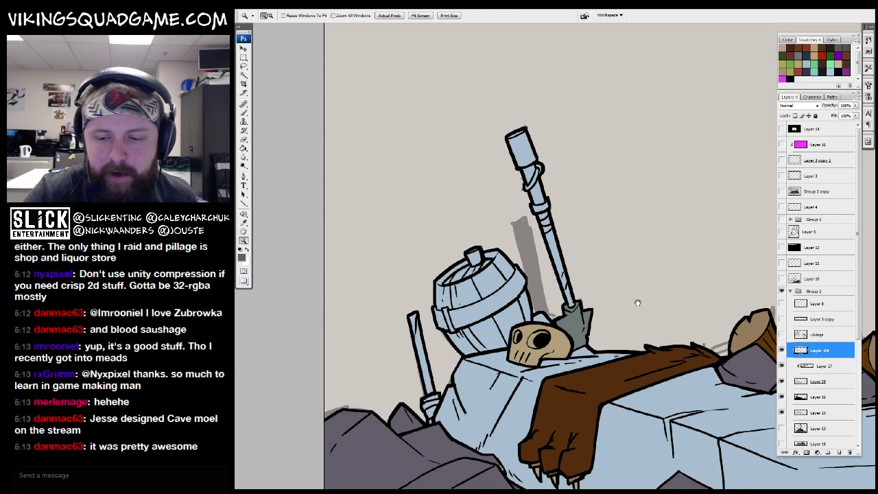
key("g")
key("f")
left_click_drag(535, 148, 550, 223)
left_click(566, 238)
key("f")
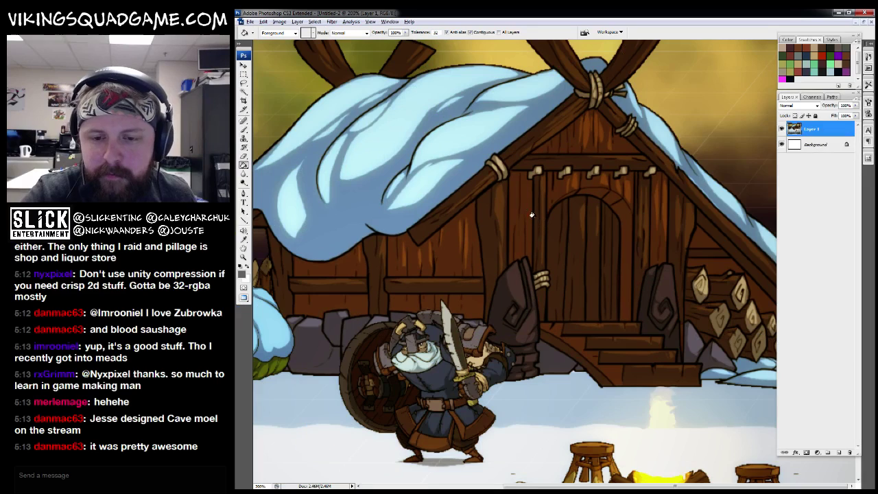
key("f")
key("f")
key("f")
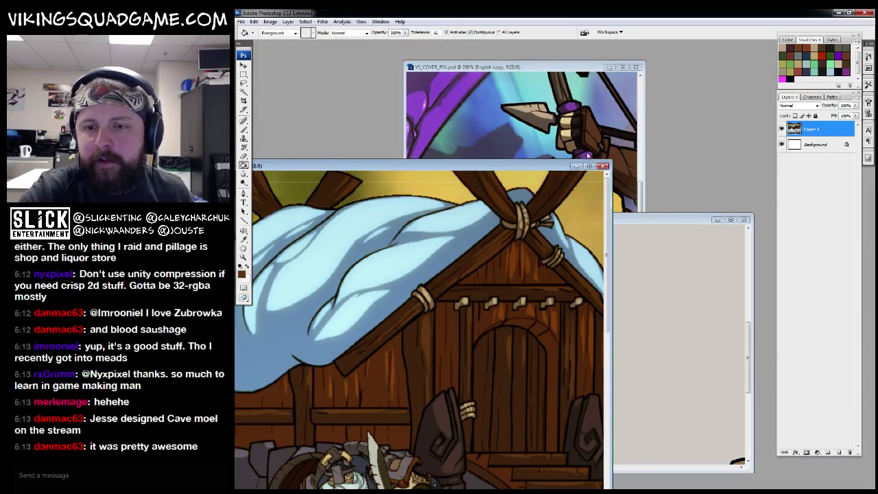
Step: Move the hut reference window out of the way and return to cine_builder.psd in full view
left_click_drag(594, 163, 510, 209)
left_click(672, 308)
key("f")
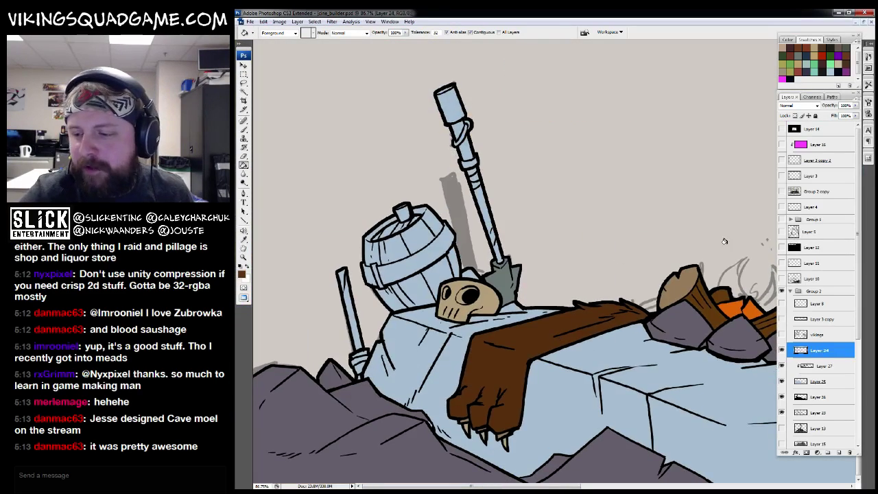
Step: Select the bare wood sections of the shovel handle on Layer 24 with the Magic Wand
key("w")
left_click(800, 334, "ctrl")
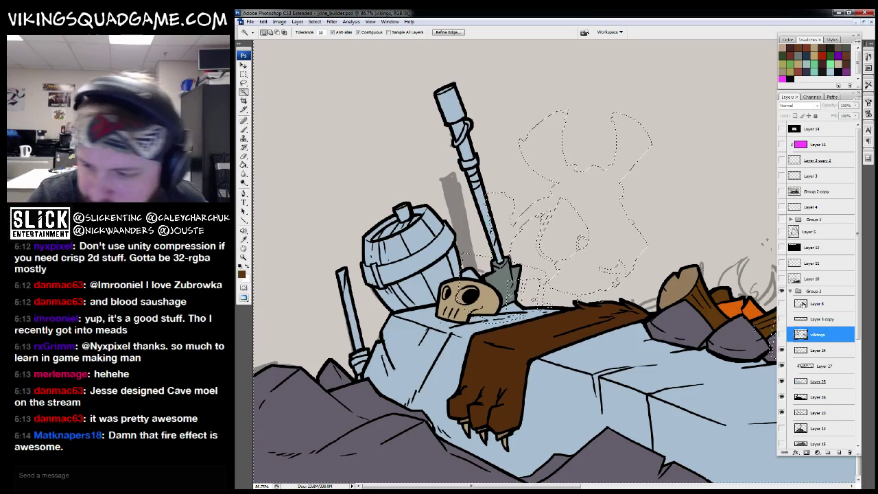
left_click(781, 349)
left_click(781, 350)
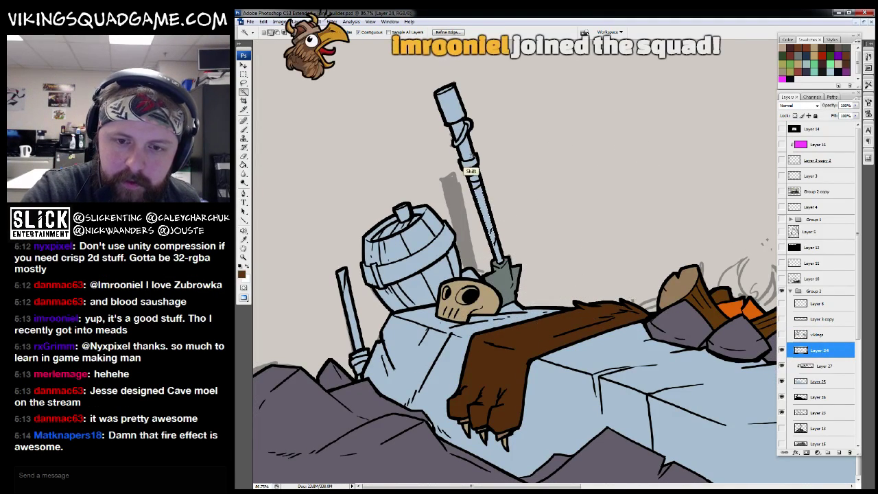
left_click_drag(485, 138, 485, 148)
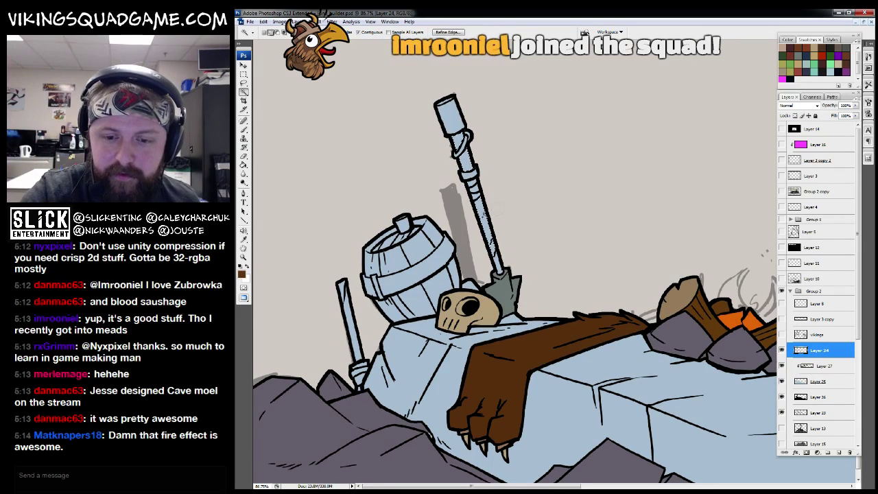
left_click_drag(481, 211, 480, 204)
key("z")
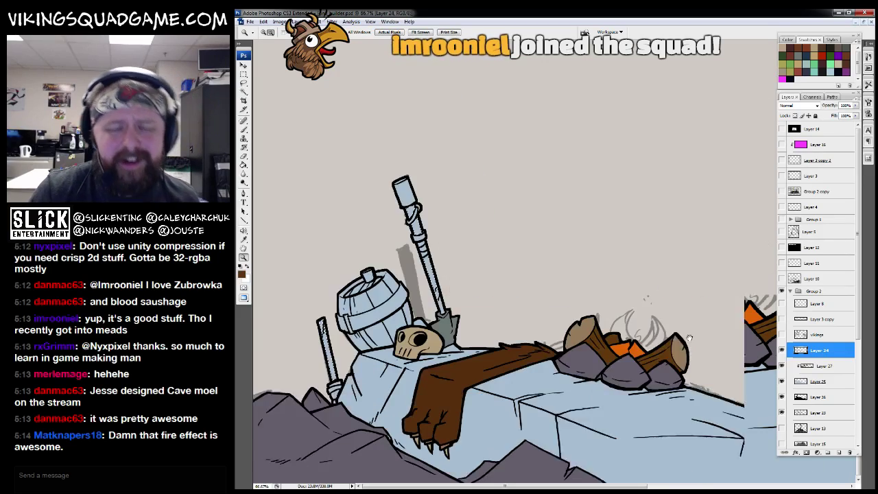
left_click_drag(741, 345, 731, 385)
Step: Add the barrel's staves and lid planks and the upright wooden stick beside it to the Magic Wand selection
left_click(388, 297, "shift")
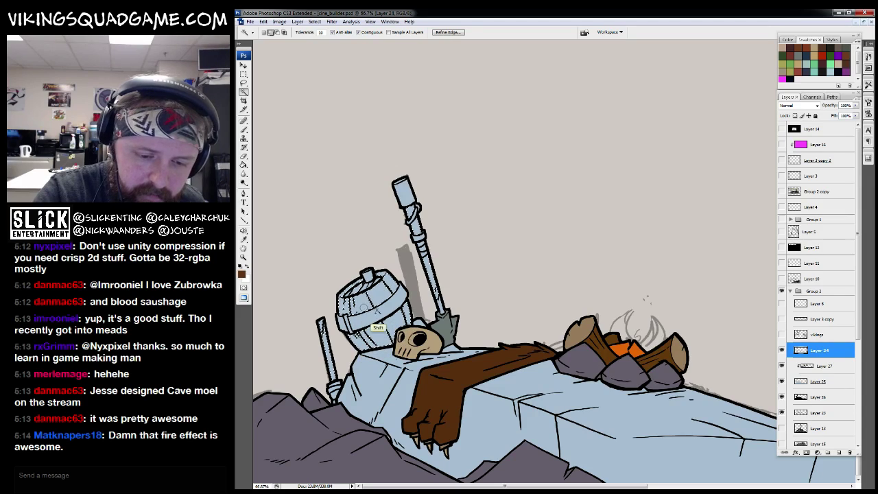
scroll(378, 328, "down", 2)
scroll(528, 297, "up", 4)
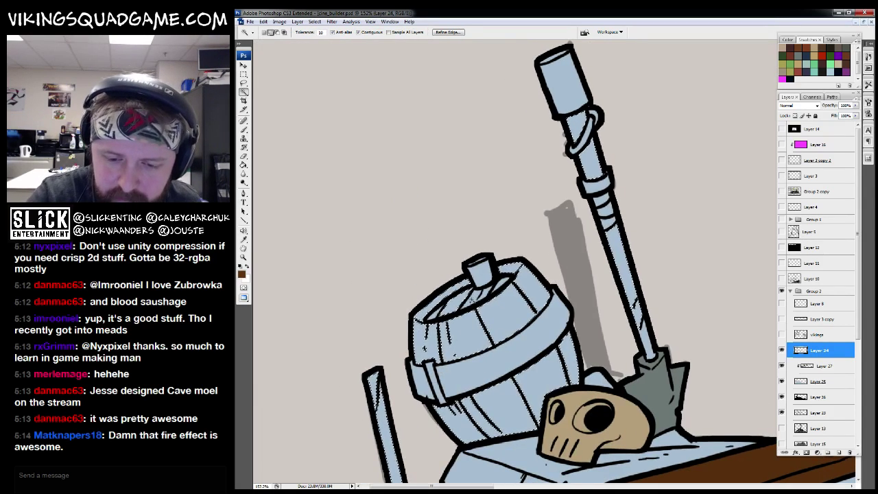
key("z")
left_click(569, 276, "alt")
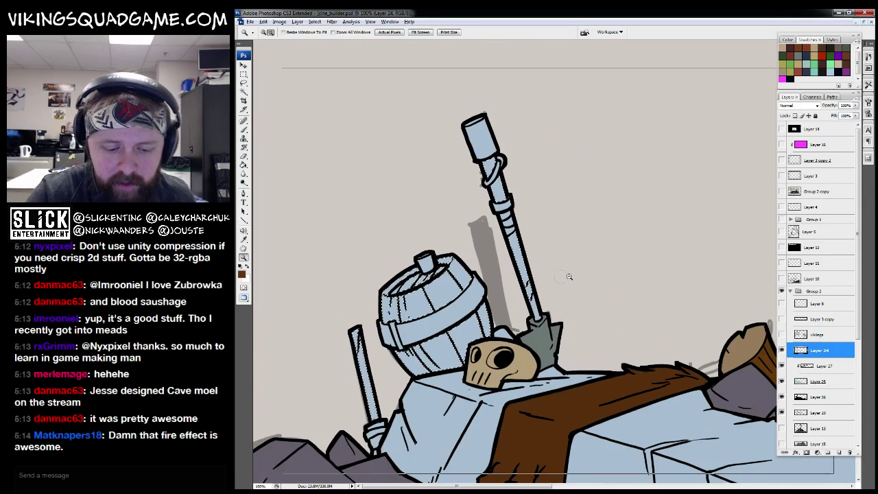
left_click(568, 276, "alt")
Step: Set the foreground colour to light brown #9b7859 and fill the selected barrel, shovel handle and stick areas on Layer 27
left_click(817, 370)
key("g")
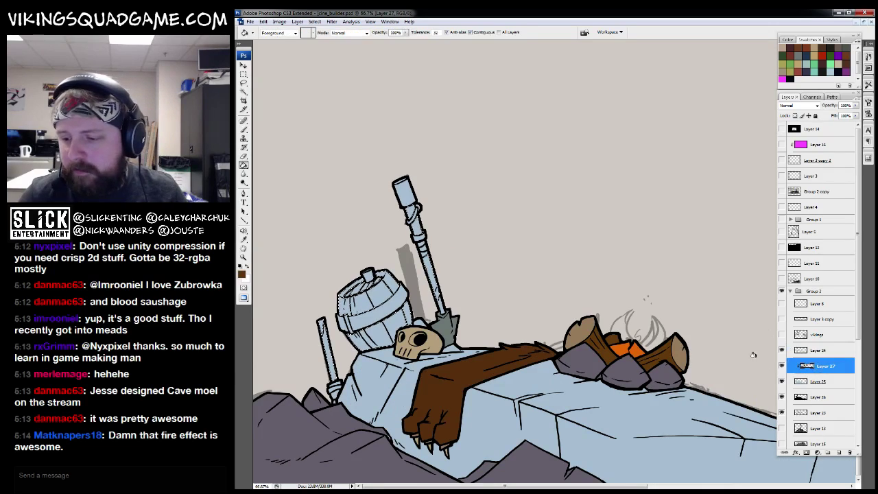
left_click(241, 273)
left_click_drag(453, 316, 428, 302)
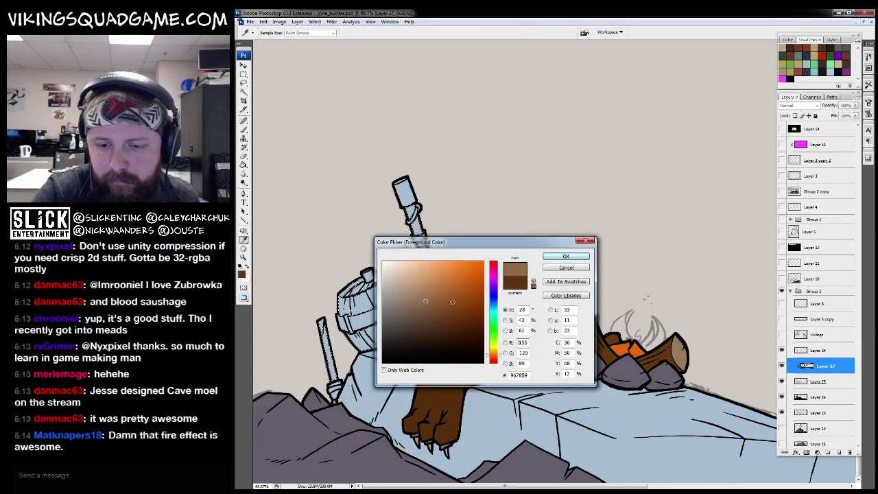
key("Return")
key("z")
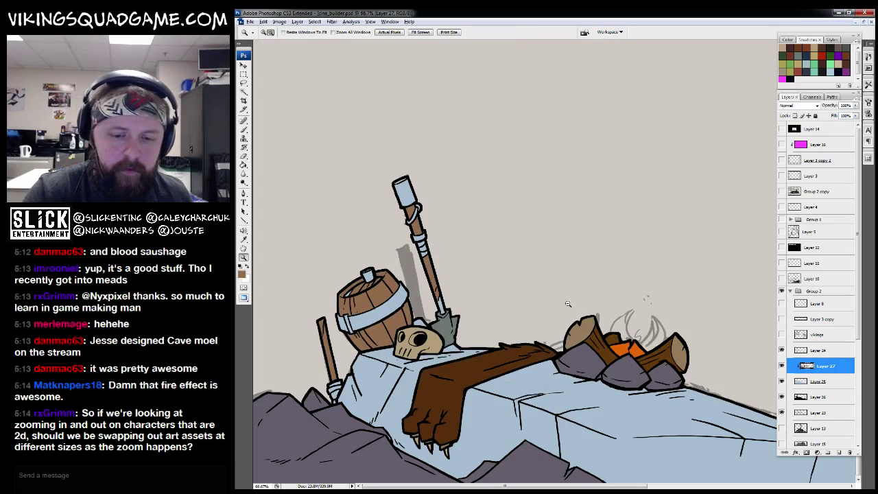
left_click(541, 309, "alt")
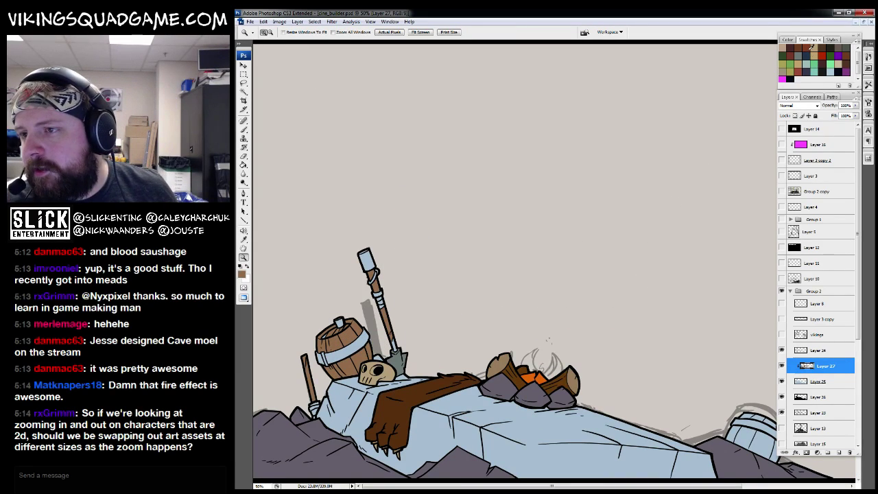
Step: Try a reddish brown fill on the barrel staves and the shovel handle
key("g")
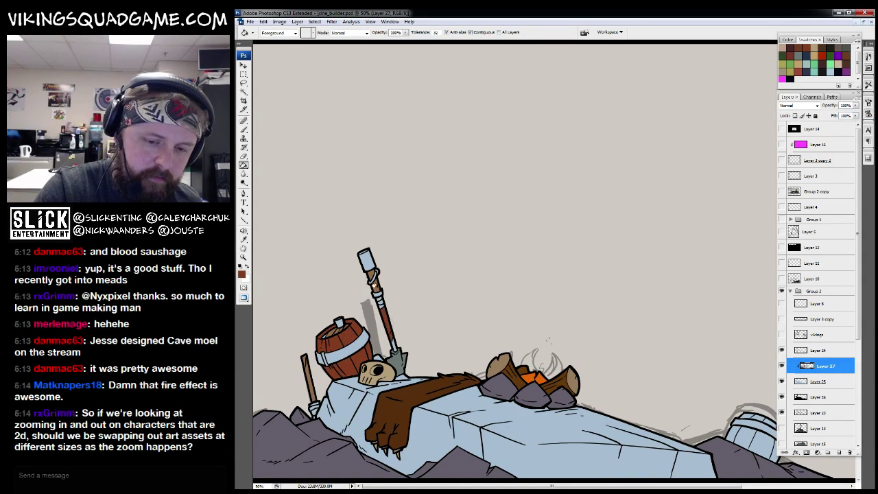
key("z")
left_click(627, 313, "alt")
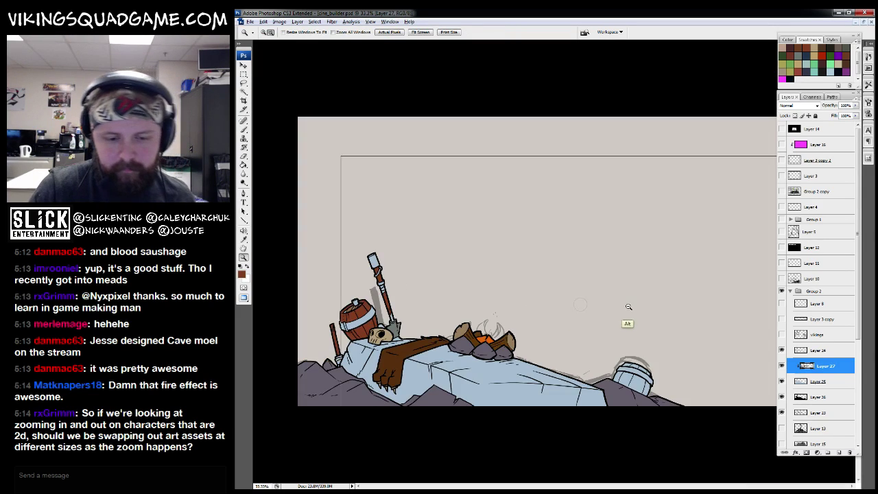
left_click(638, 342, "alt")
left_click_drag(453, 295, 452, 294)
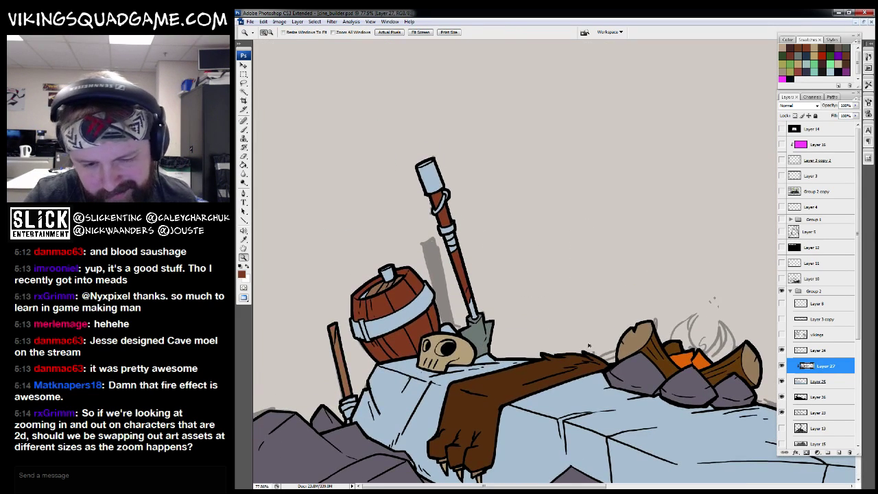
Step: Fill the barrel staves, shovel handle and upright stick with dark wood brown on Layer 27
key("g")
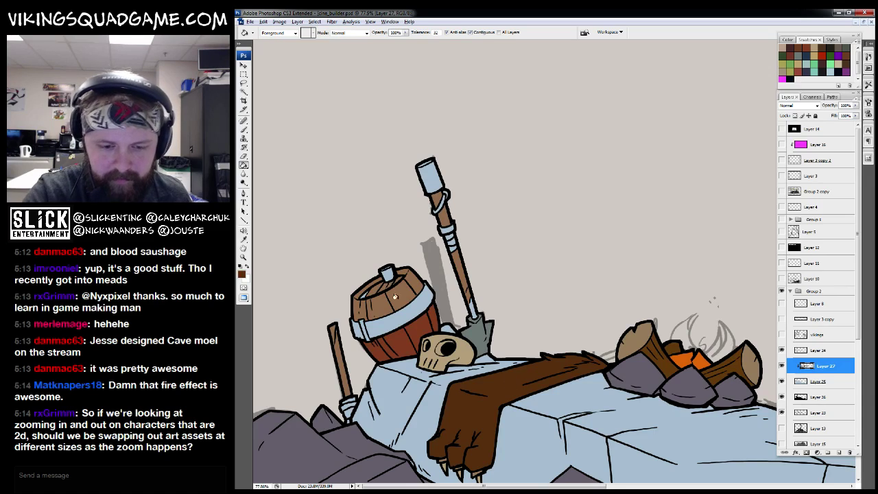
left_click(394, 296)
left_click(470, 270)
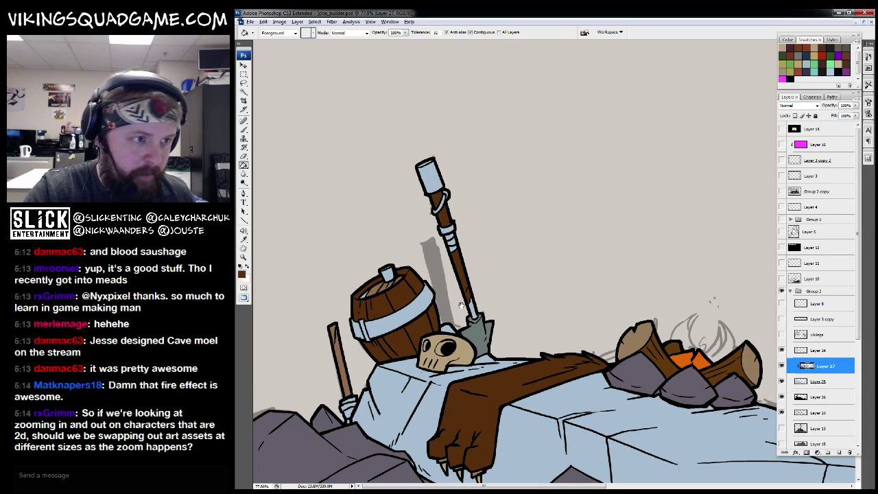
scroll(461, 304, "down", 1)
scroll(430, 350, "down", 1)
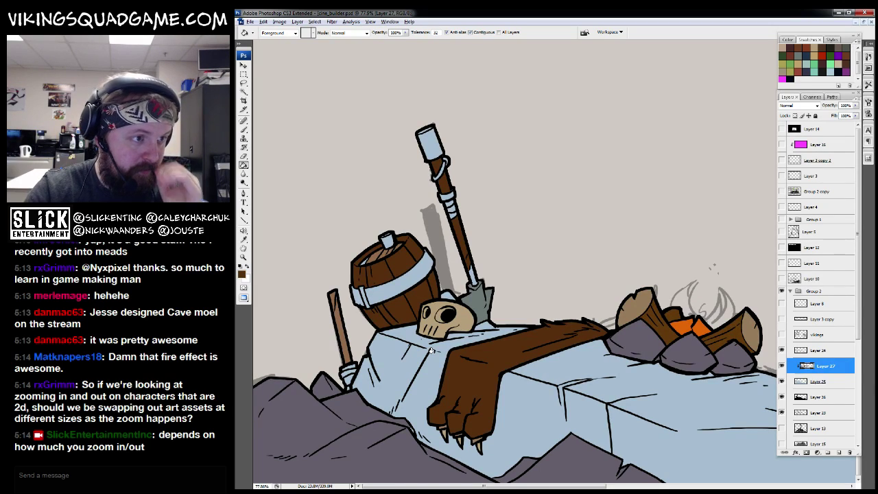
left_click(343, 327)
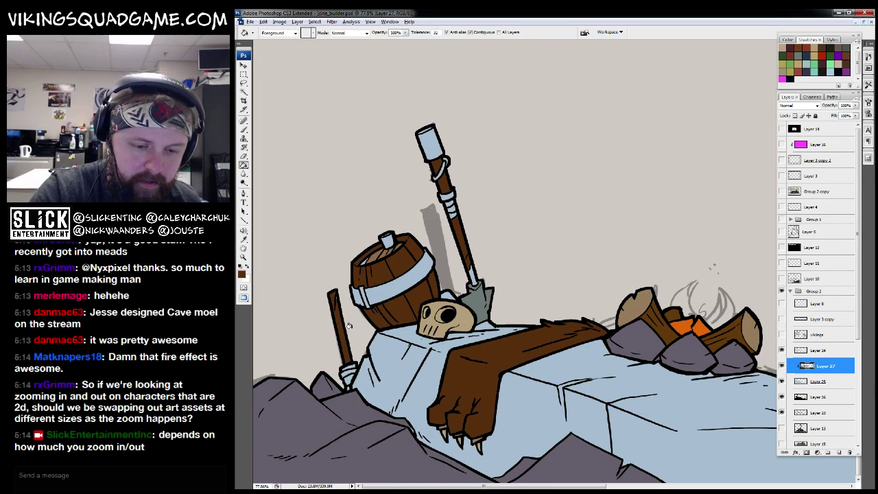
Step: Brush dark brown over the unfilled lower end of the shovel handle just above the blade socket
key("b")
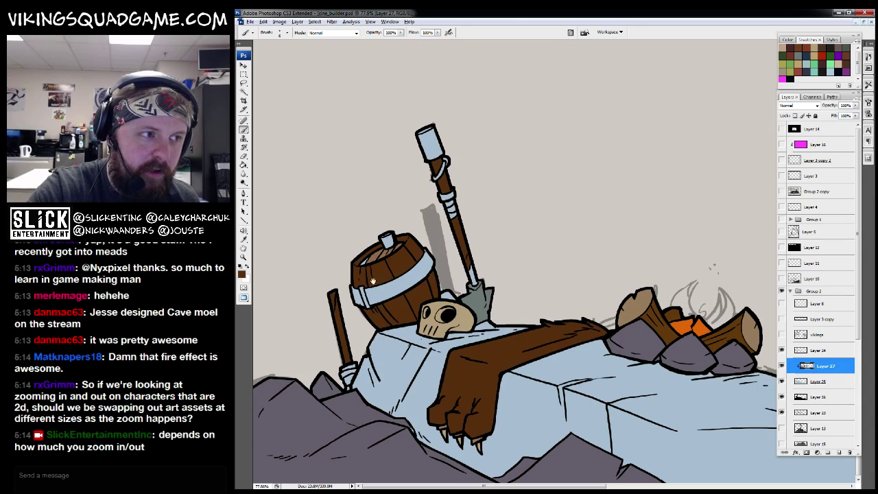
scroll(447, 271, "down", 1)
scroll(447, 272, "up", 3)
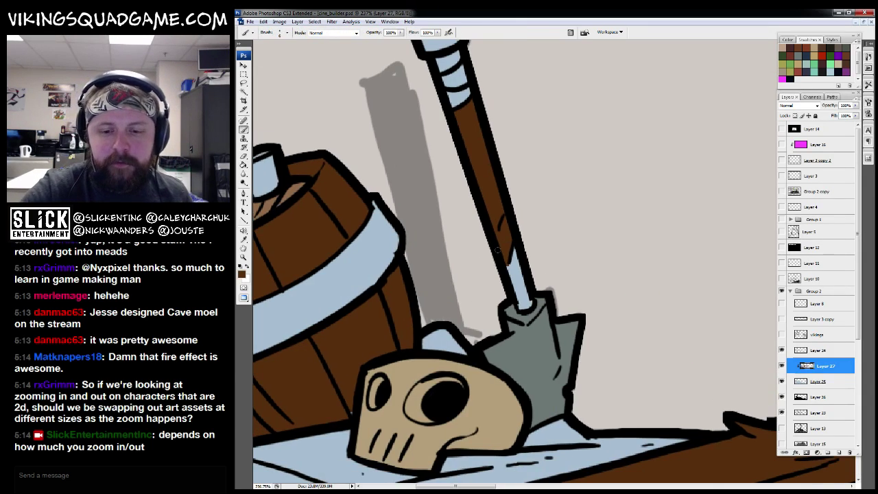
left_click_drag(513, 278, 510, 248)
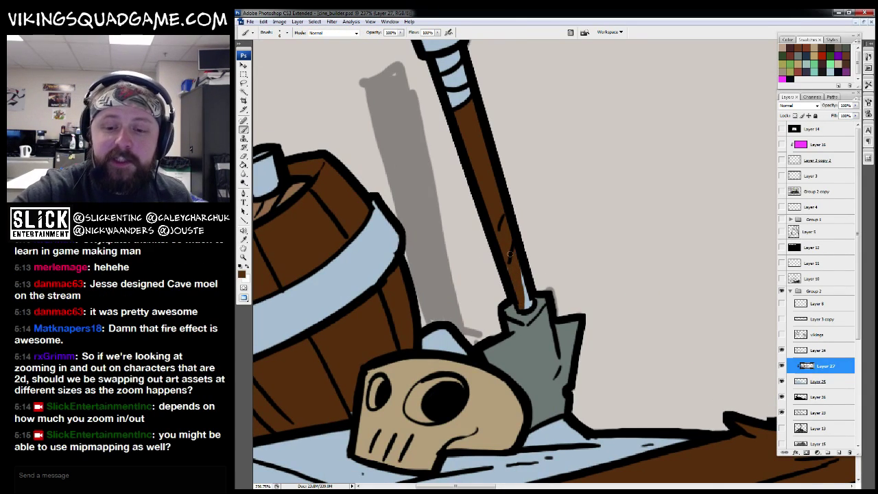
scroll(528, 303, "down", 2)
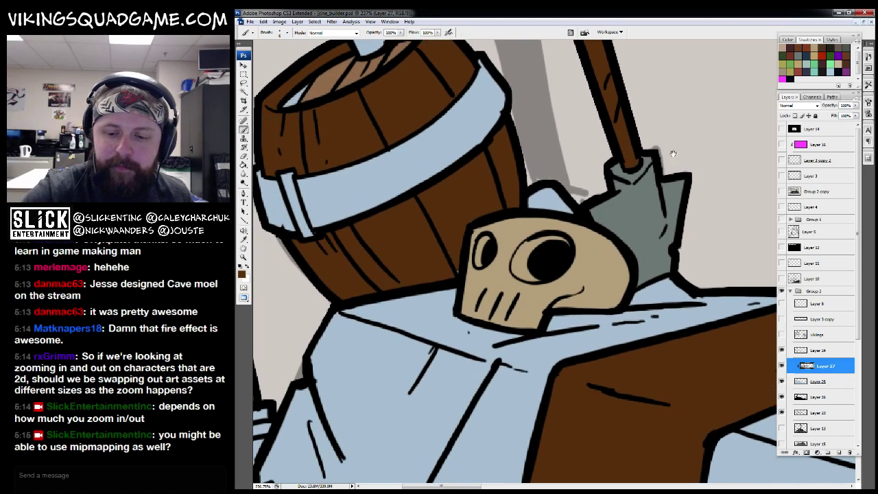
Step: Paint the barrel's plug and its remaining unfilled rim areas dark brown with the Brush
scroll(527, 303, "up", 2)
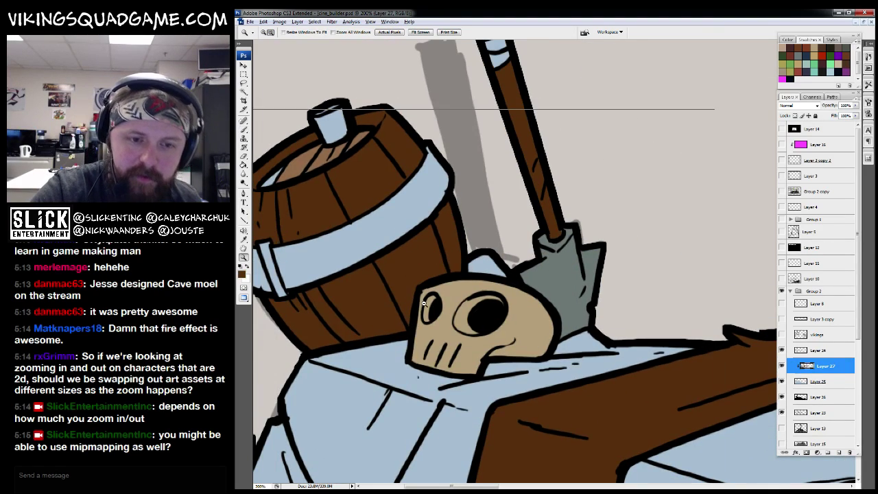
scroll(405, 327, "down", 2)
scroll(412, 288, "up", 3)
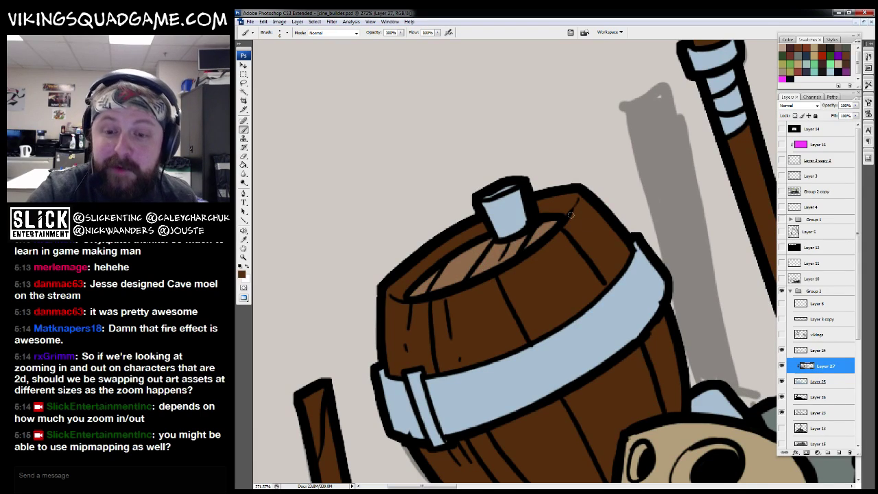
mouse_move(491, 203)
left_mouse_down()
mouse_move(511, 187)
mouse_move(495, 219)
mouse_move(506, 200)
mouse_move(499, 225)
mouse_move(515, 190)
mouse_move(501, 233)
mouse_move(518, 196)
mouse_move(515, 221)
left_mouse_up()
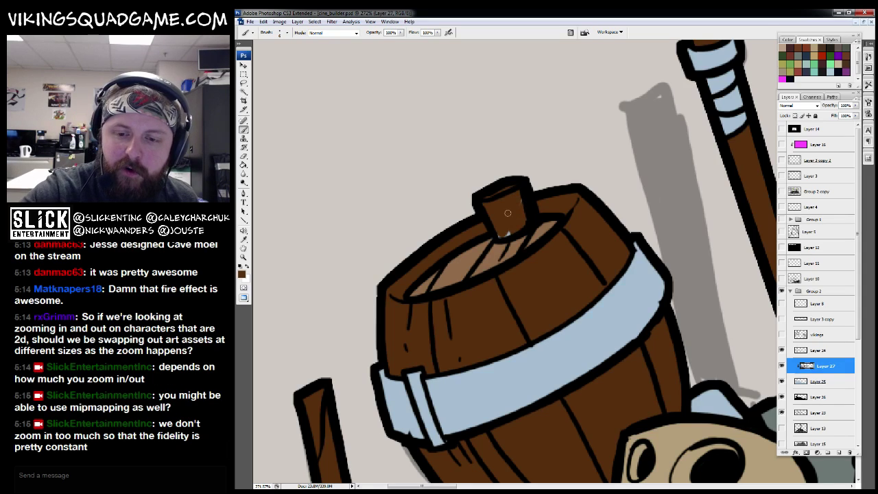
key("z")
scroll(604, 274, "down", 3)
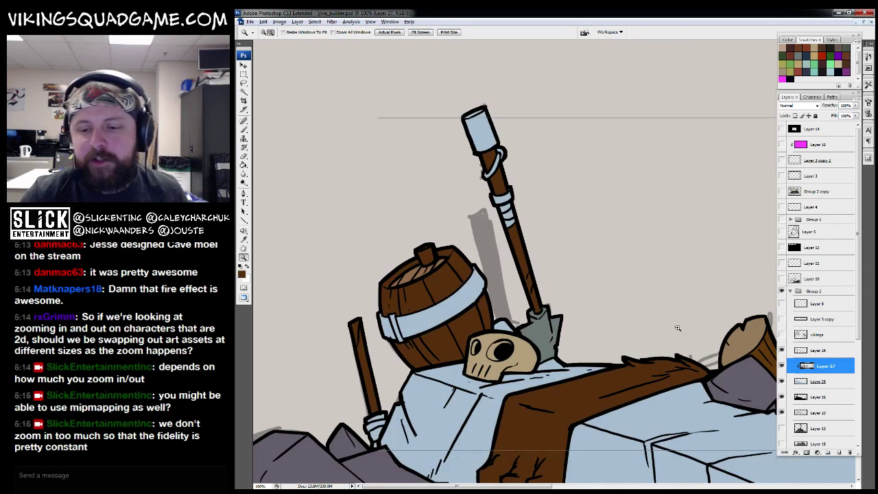
scroll(638, 292, "up", 3)
Step: Sample the shovel blade's grey, select the barrel's hoop on Layer 24 and fill it with that grey on Layer 27
key("g")
left_click_drag(501, 194, 755, 263)
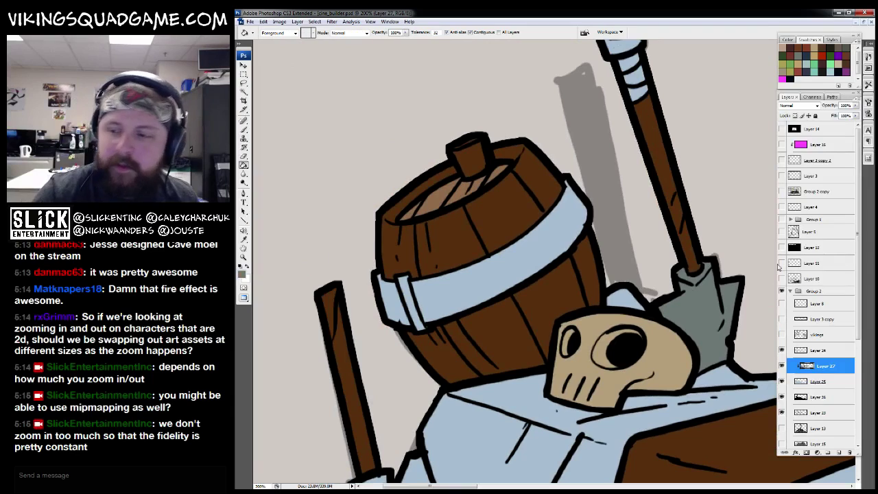
key("alt+]")
key("z")
scroll(668, 315, "down", 2)
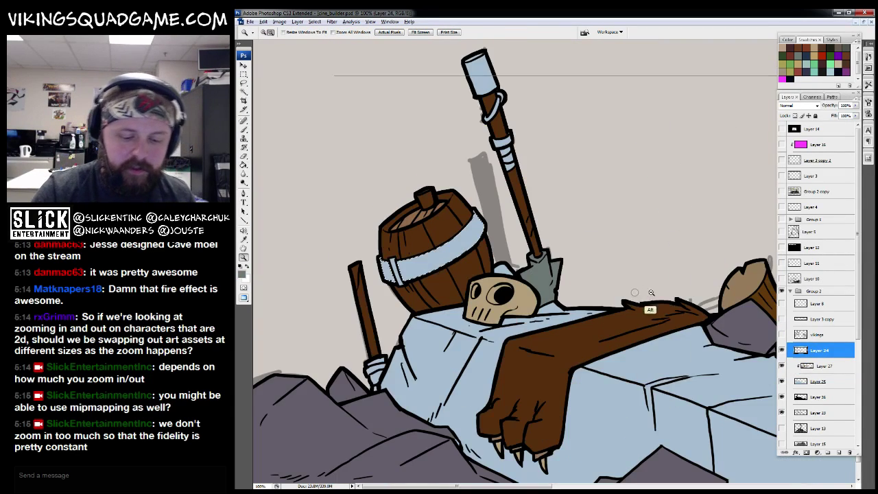
key("alt+[")
Step: Fill the three stones around the campfire with the shovel's grey on Layer 27
left_click(681, 355)
left_click(681, 354)
key("g")
mouse_move(622, 327)
left_mouse_down()
mouse_move(730, 365)
mouse_move(669, 354)
left_mouse_up()
left_click(668, 354)
left_click(699, 343)
key("z")
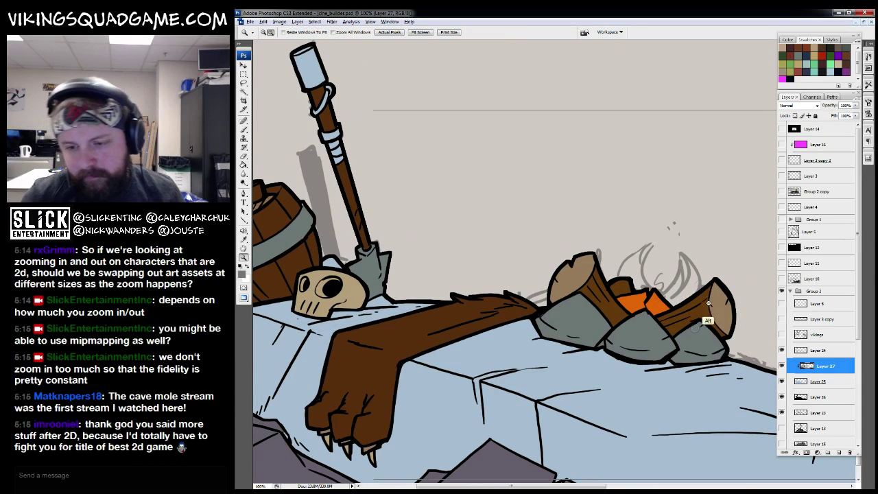
Step: Lasso the cap at the upper end of the shovel handle, fill it with the same grey and deselect
scroll(604, 269, "down", 1)
key("f")
scroll(502, 125, "up", 2)
key("l")
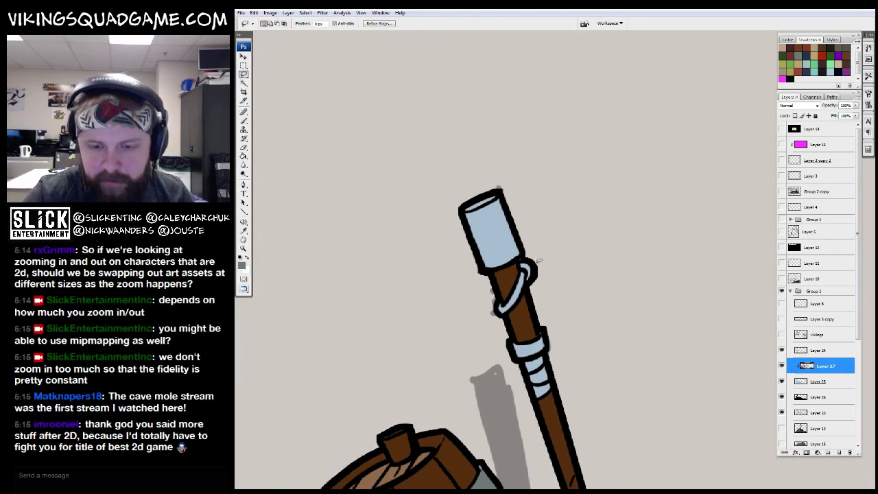
left_click_drag(442, 186, 523, 206)
key("g")
left_click(489, 227)
key("ctrl+d")
Step: Sample the skull's tan and colour the barrel lid planks, the shovel handle's wrappings and its cord loop on Layer 27
key("b")
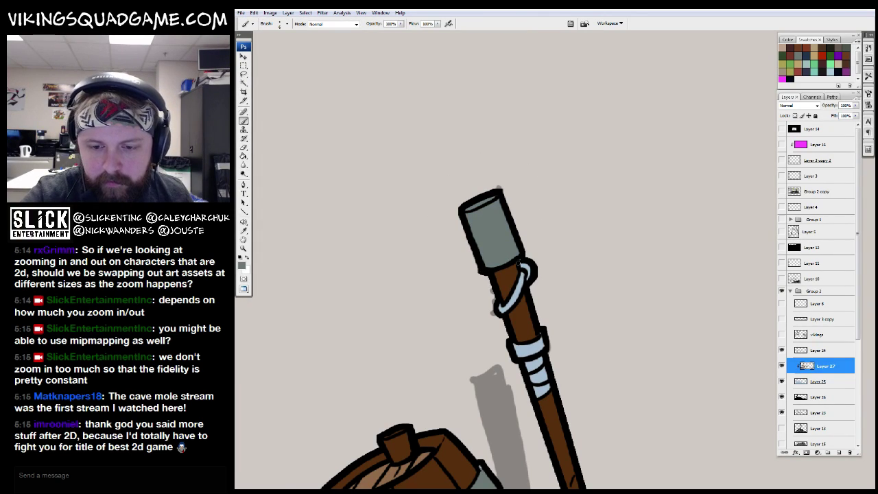
key("alt+bracketright")
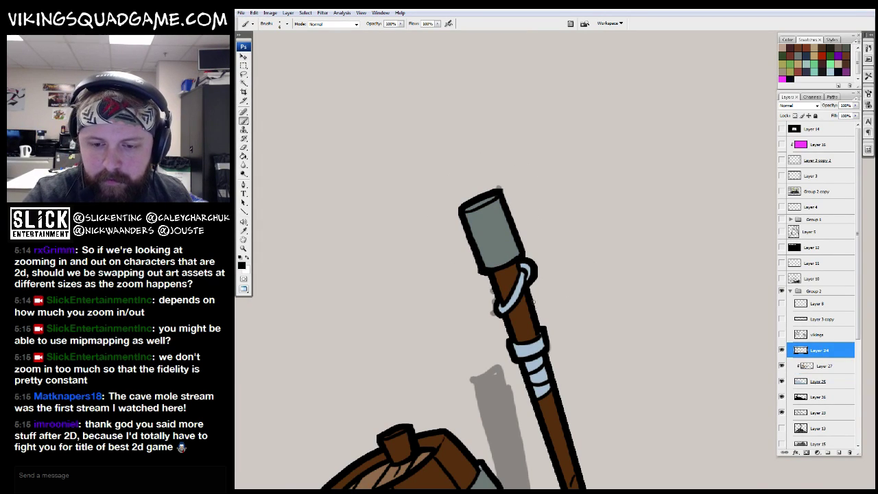
left_click_drag(504, 441, 580, 221)
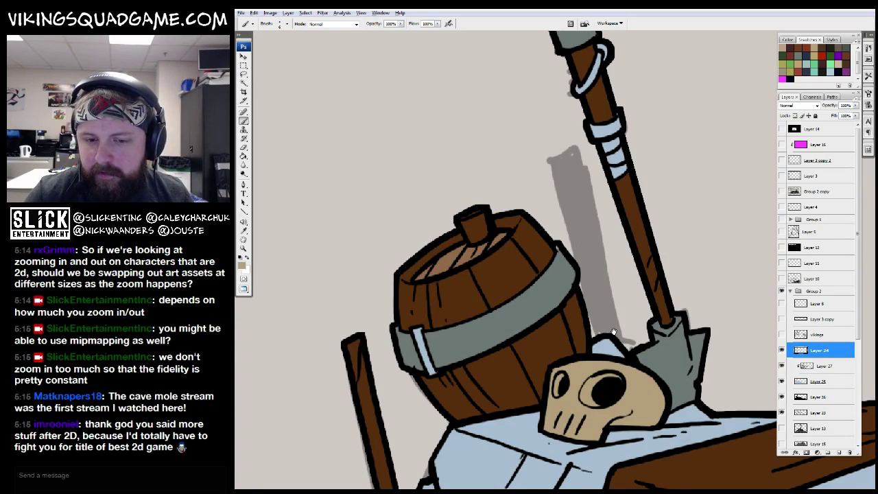
left_click_drag(614, 332, 617, 352)
key("g")
key("alt+bracketleft")
left_click(458, 276)
left_click_drag(458, 276, 406, 337)
key("b")
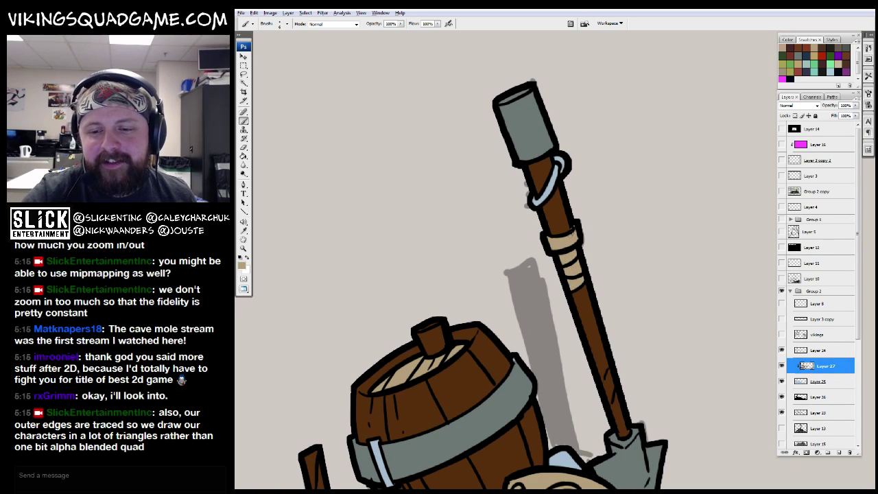
scroll(508, 274, "up", 2)
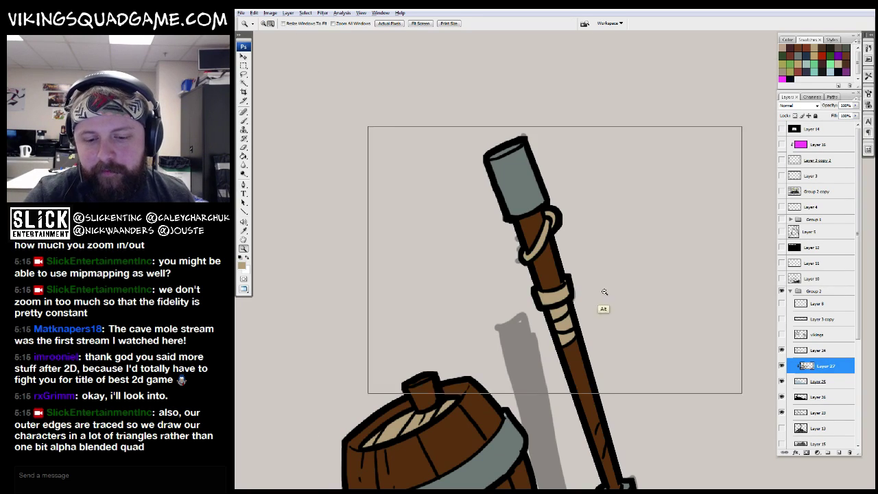
Step: Colour the wrapping at the lower end of the short stick beside the barrel tan on Layer 27
key("ctrl+minus")
key("ctrl+minus")
key("ctrl+minus")
scroll(618, 274, "down", 2)
key("g")
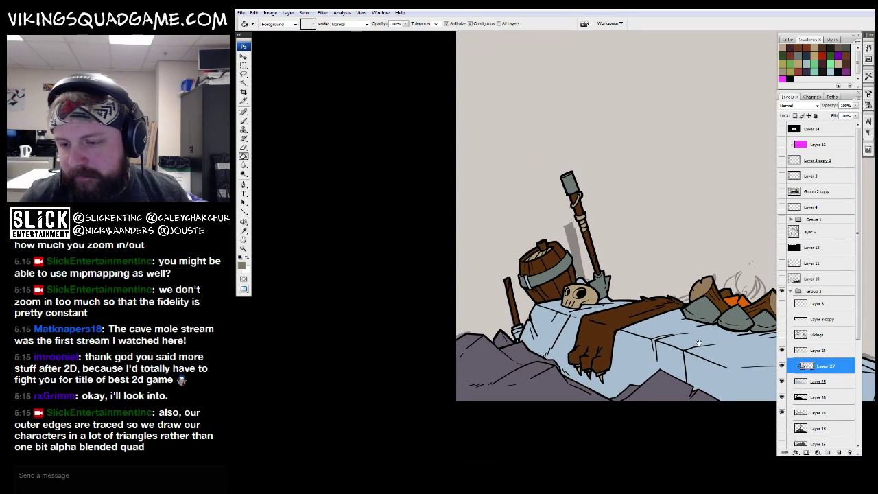
key("alt+bracketright")
key("w")
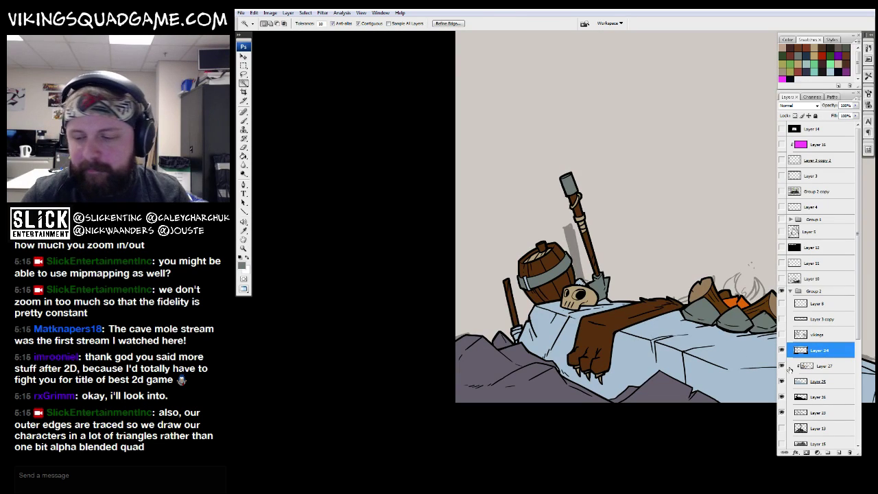
left_click(824, 366)
key("g")
key("b")
key("ctrl+plus")
key("ctrl+plus")
key("ctrl+plus")
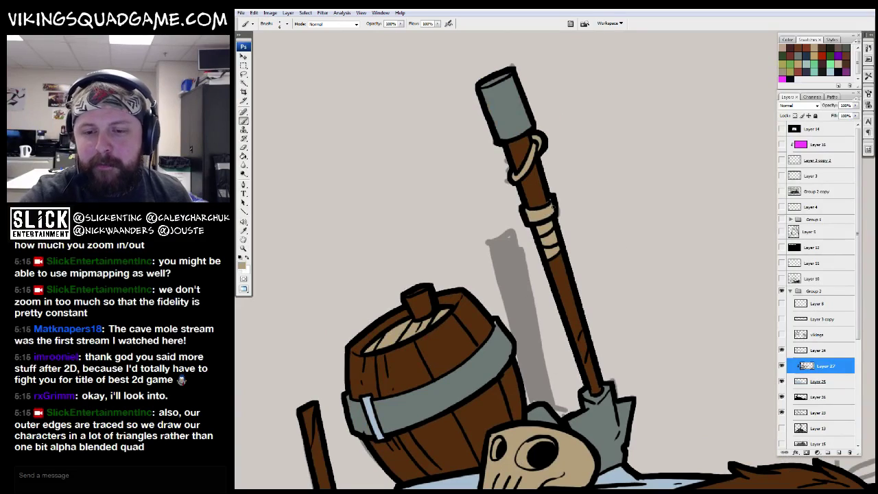
left_click_drag(536, 416, 726, 258)
left_click_drag(568, 367, 585, 327)
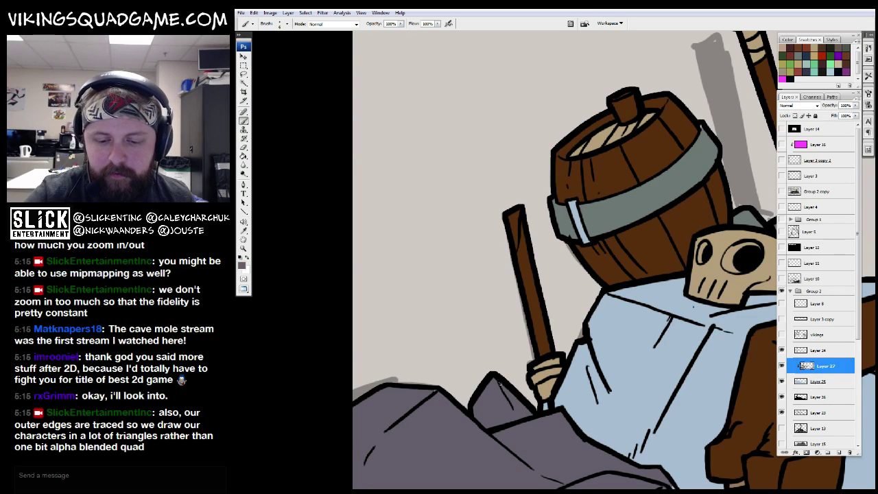
Step: Examine the flat colours of the barrel, stick, skull, fur and campfire, both up close and across the whole scene
key("ctrl+minus")
left_click_drag(629, 118, 594, 140)
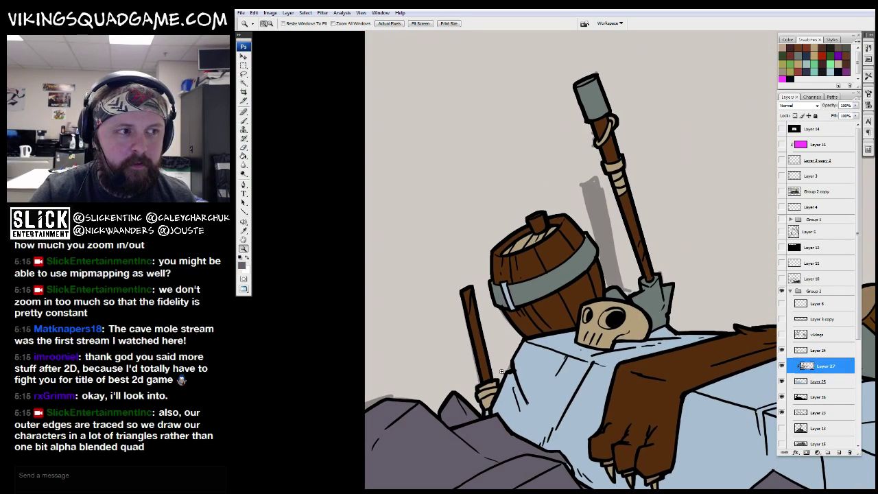
key("ctrl+minus")
key("ctrl+minus")
key("ctrl+plus")
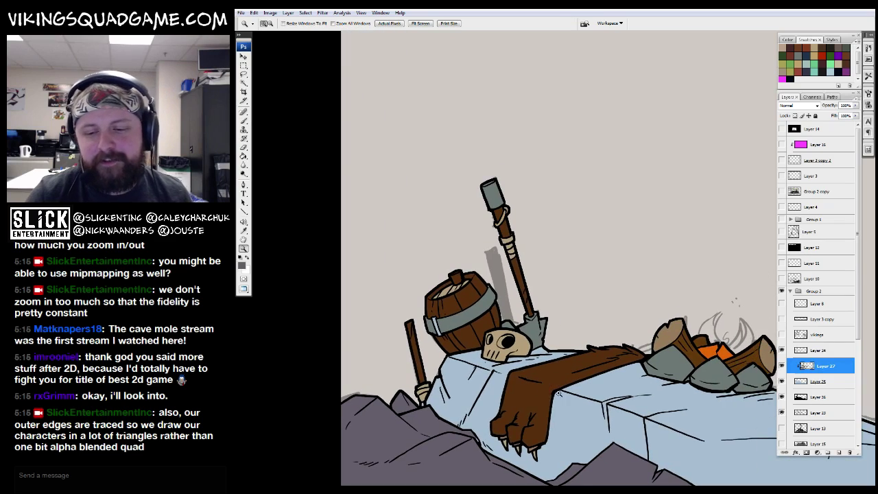
key("z")
left_click(603, 299)
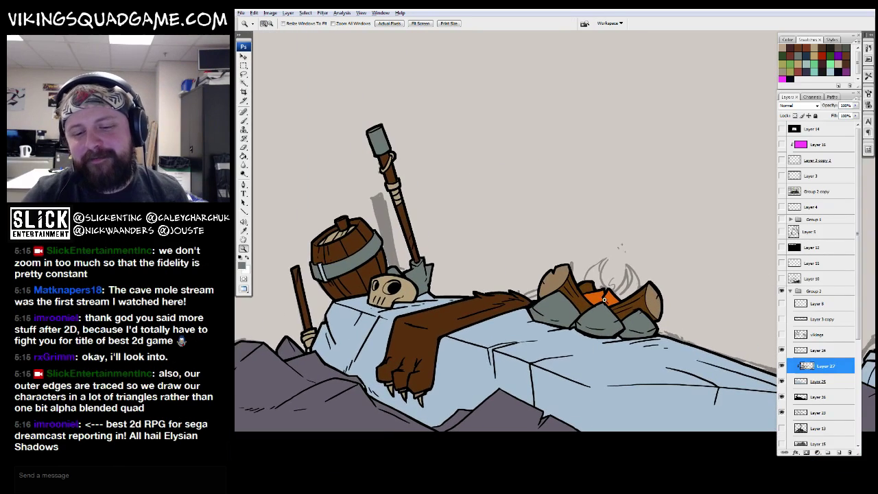
left_click(513, 350)
left_click(476, 399)
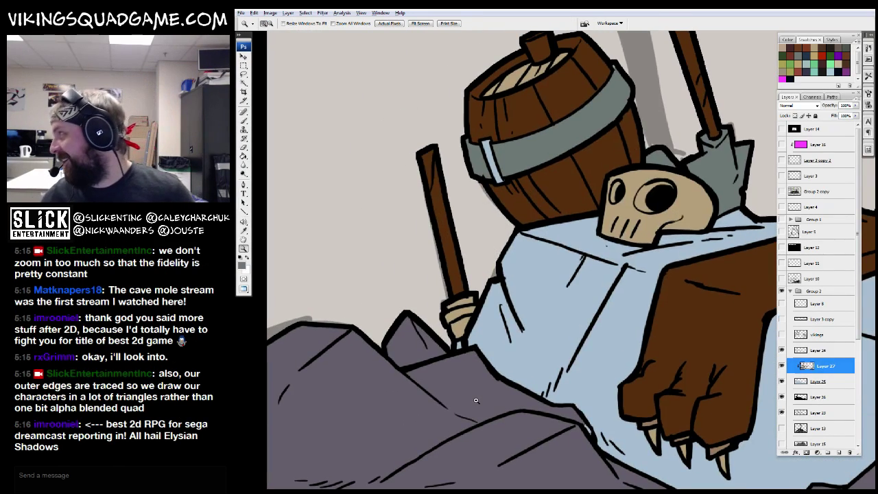
key("b")
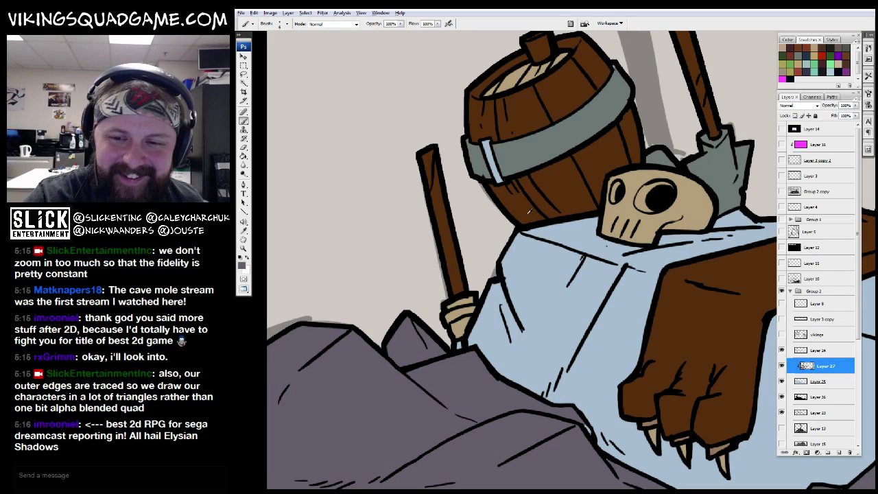
key("z")
left_click(570, 312, "alt")
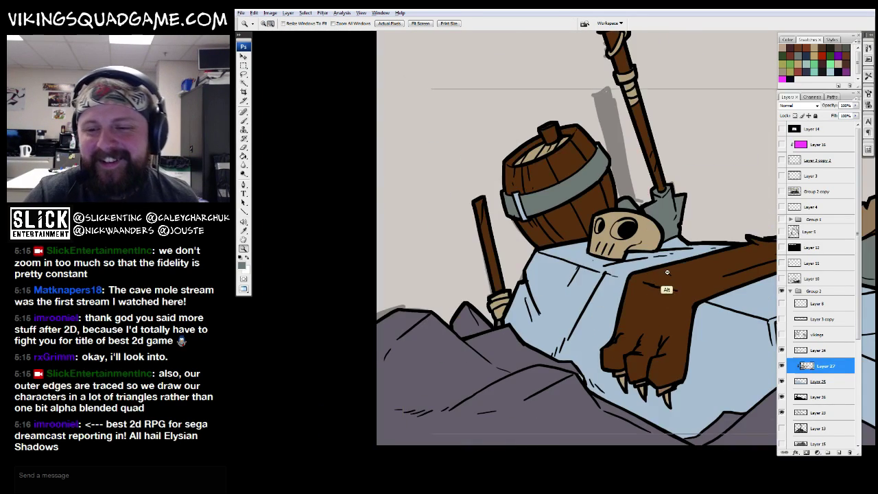
left_click(569, 312, "alt")
left_click(570, 312, "alt")
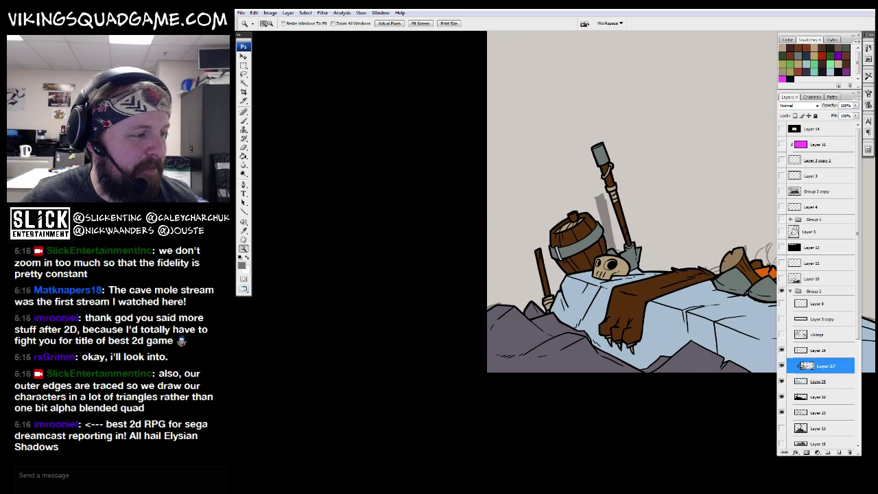
Step: Switch to the game editor, open the Dojo test stage and spawn CONTAINERS\BARREL01
key("alt+Tab")
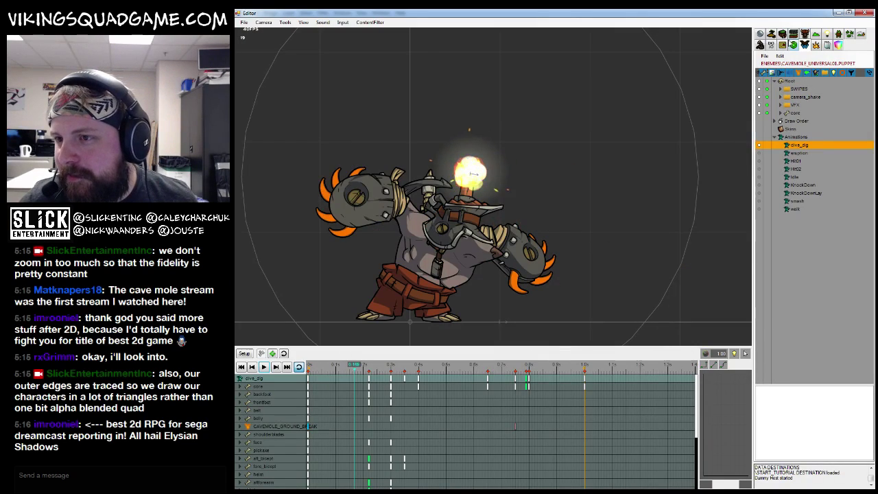
left_click(780, 66)
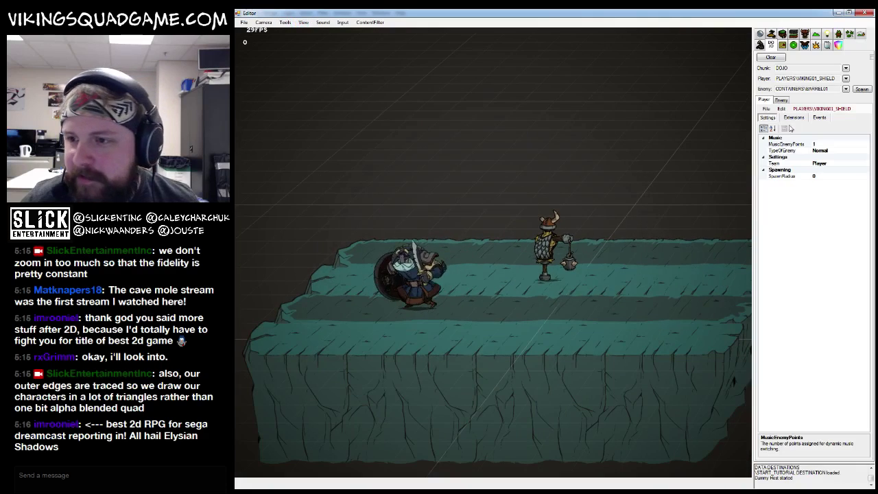
left_click(859, 89)
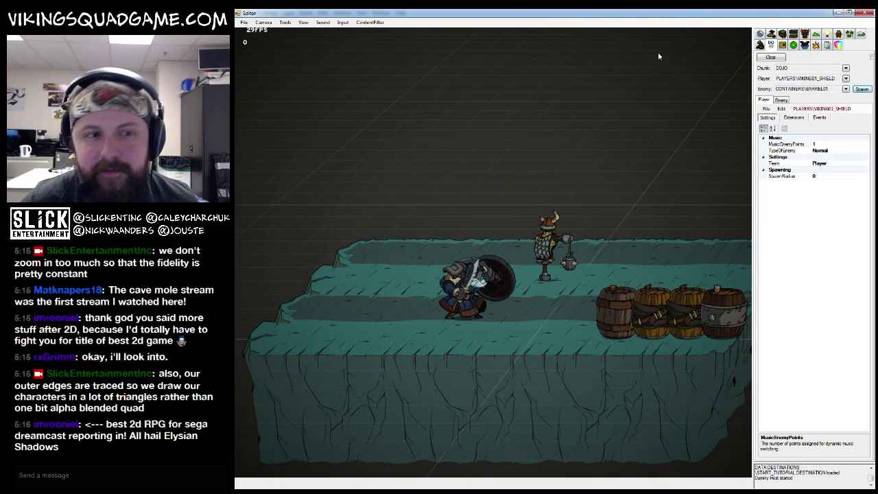
left_click(303, 22)
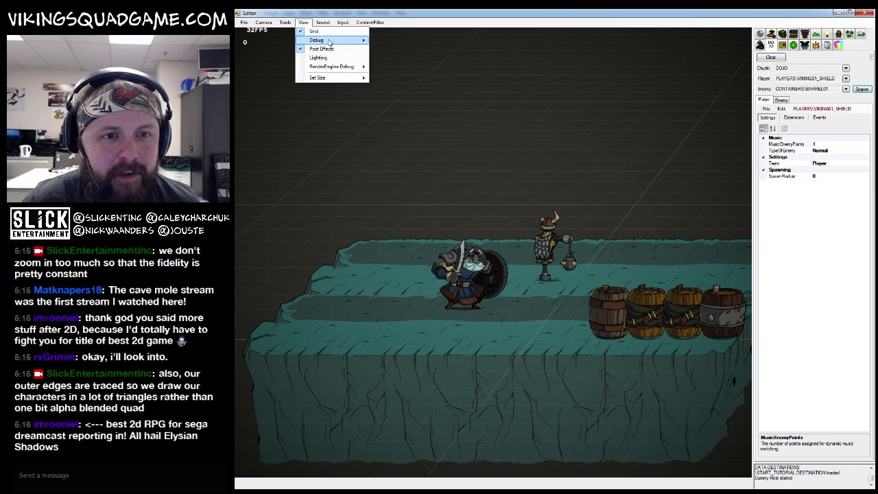
left_click(303, 22)
Step: Preview the Dojo stage through the Free Fly Camera and the Map Editor 2D Camera
left_click(263, 22)
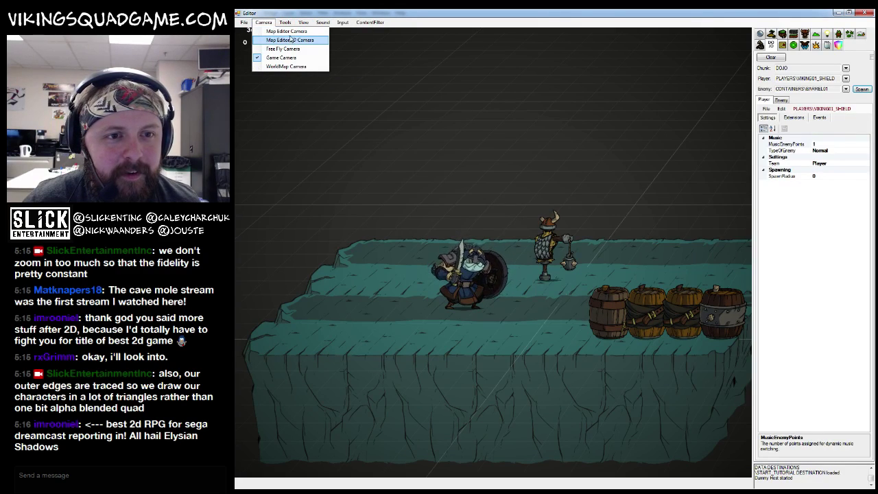
left_click(288, 51)
left_click(285, 22)
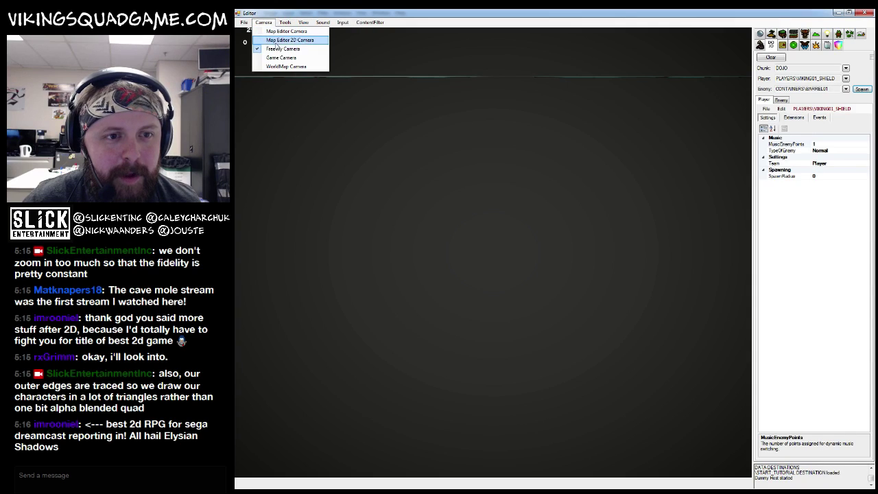
left_click(281, 40)
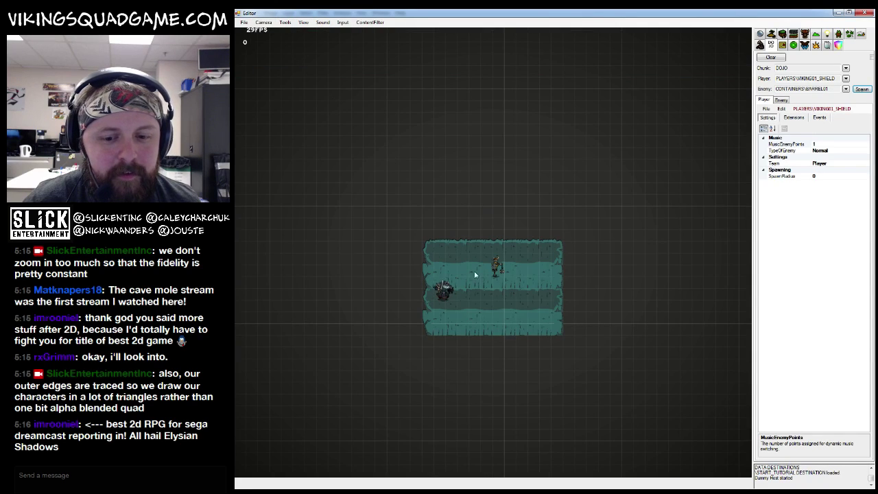
Step: Return to the Free Fly Camera and look around for the Dojo stage
left_click(264, 22)
left_click(289, 50)
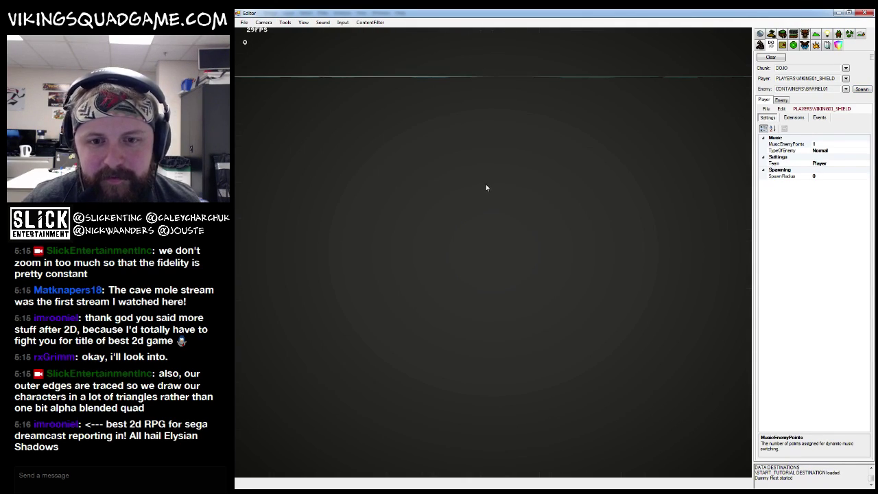
left_click_drag(491, 189, 536, 244)
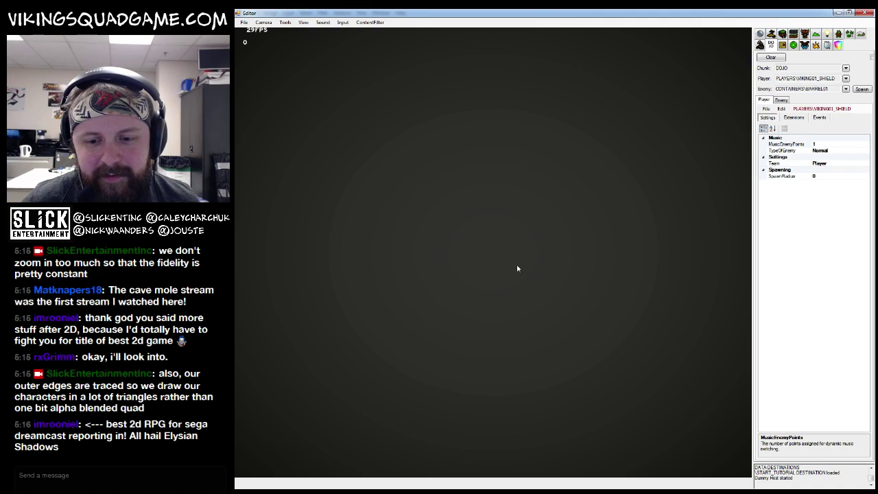
left_click_drag(566, 332, 498, 279)
left_click(264, 22)
left_click(549, 30)
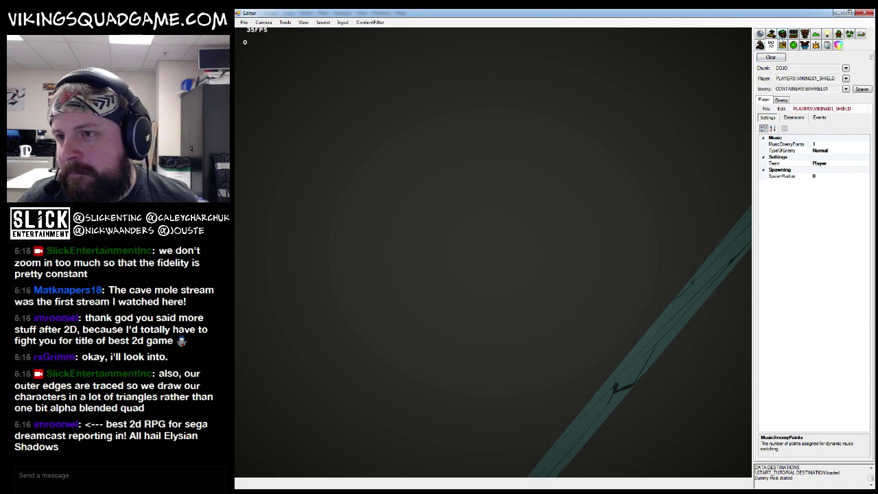
Step: Browse the map chunks and load DEBUG_JESSEBG and DEBUG_ITEMS to view them
left_click(780, 36)
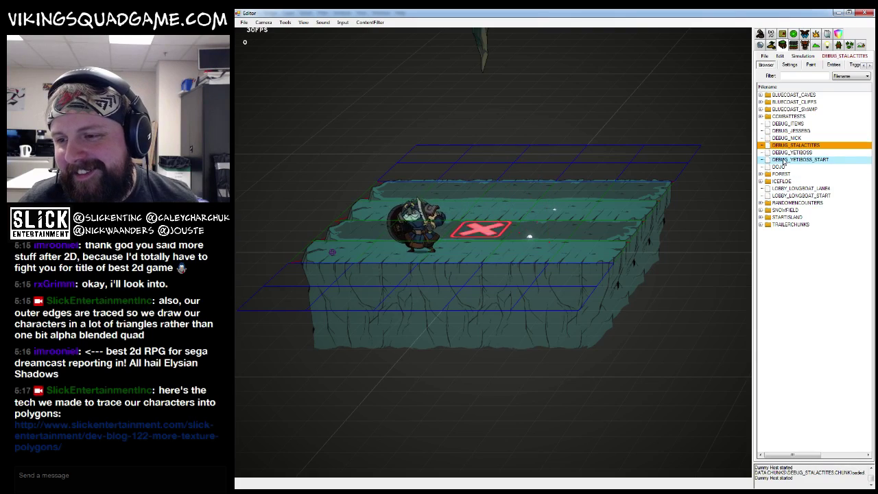
double_click(788, 131)
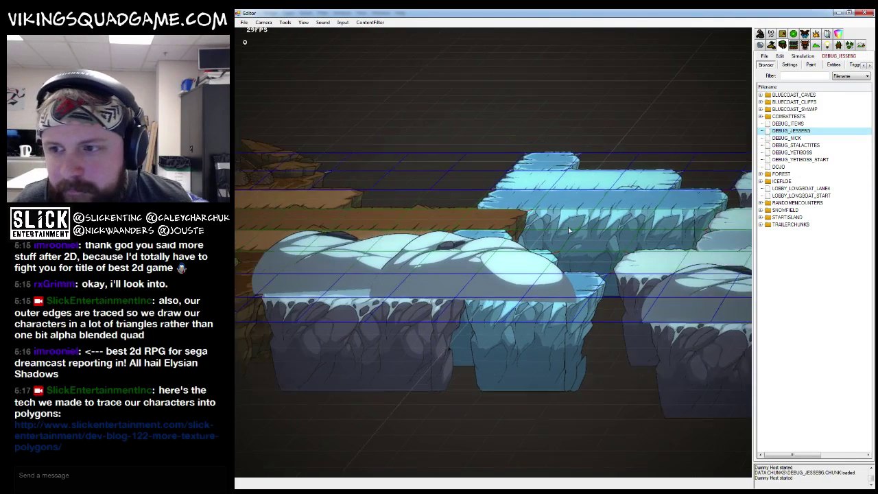
double_click(793, 124)
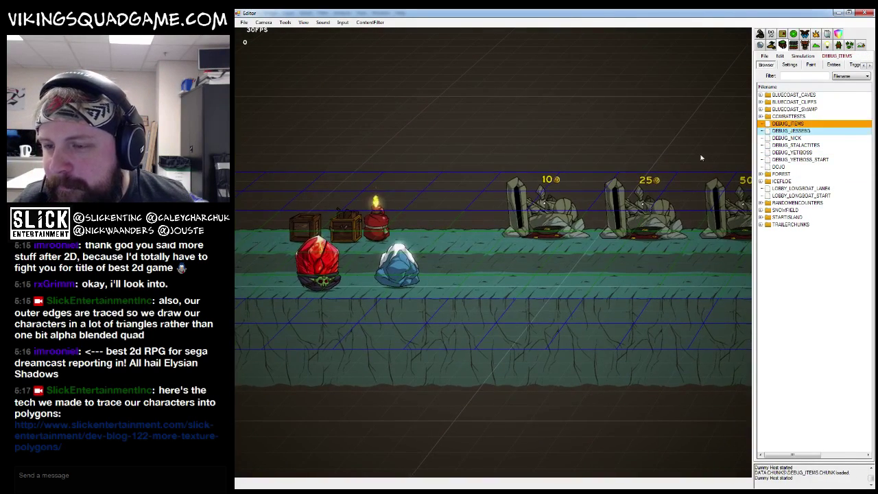
Step: Reopen the Dojo stage and view its flat characters in perspective with a map editor camera
left_click(770, 45)
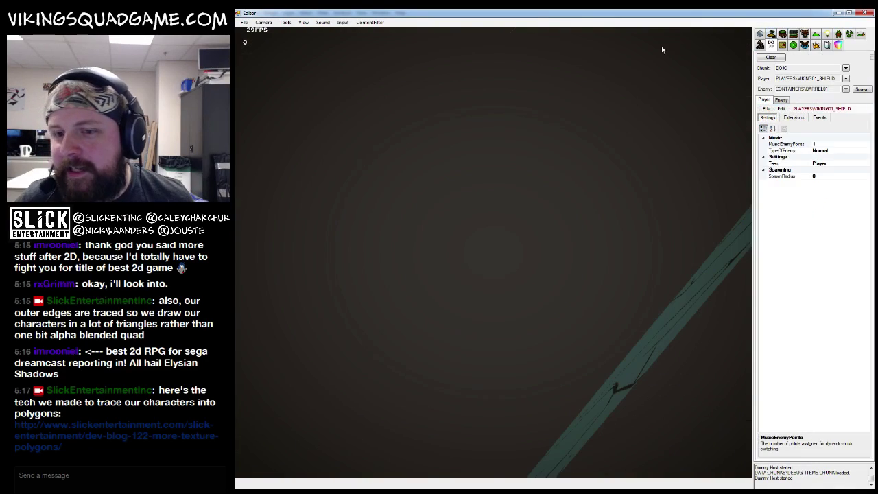
left_click(267, 23)
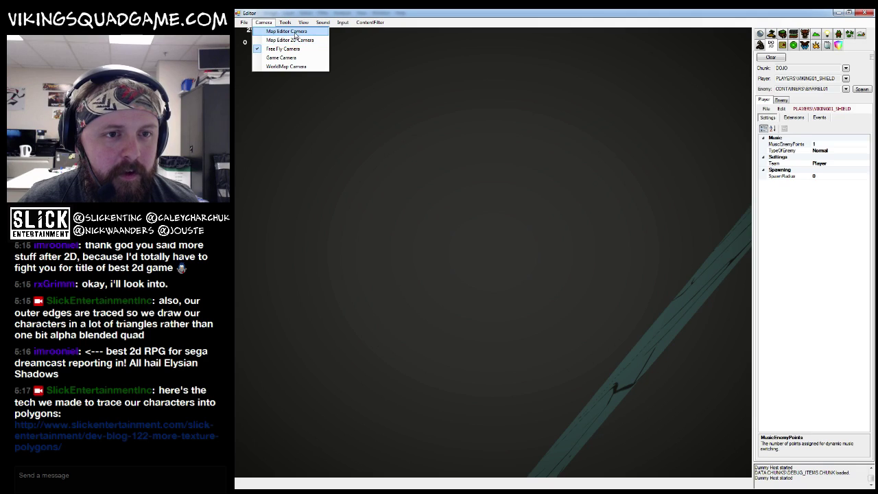
left_click(293, 40)
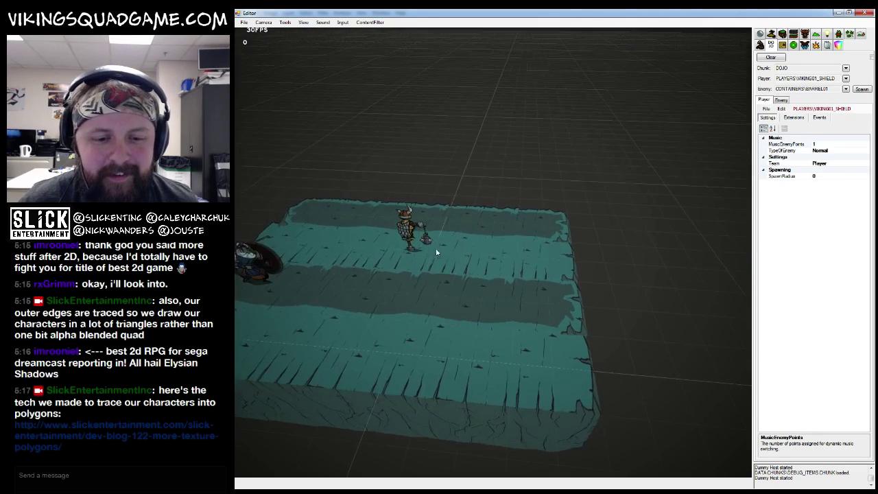
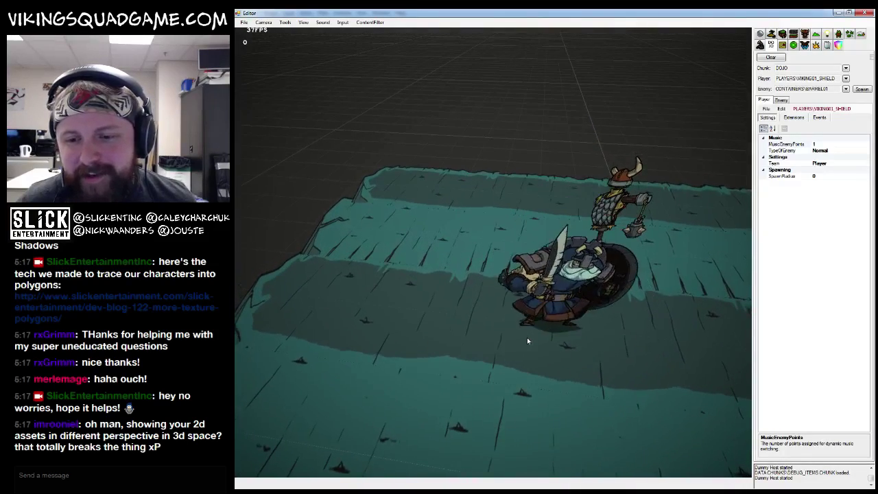
Step: Switch the Dojo stage back to the Game Camera and view the Viking from the normal game angle
left_click(263, 22)
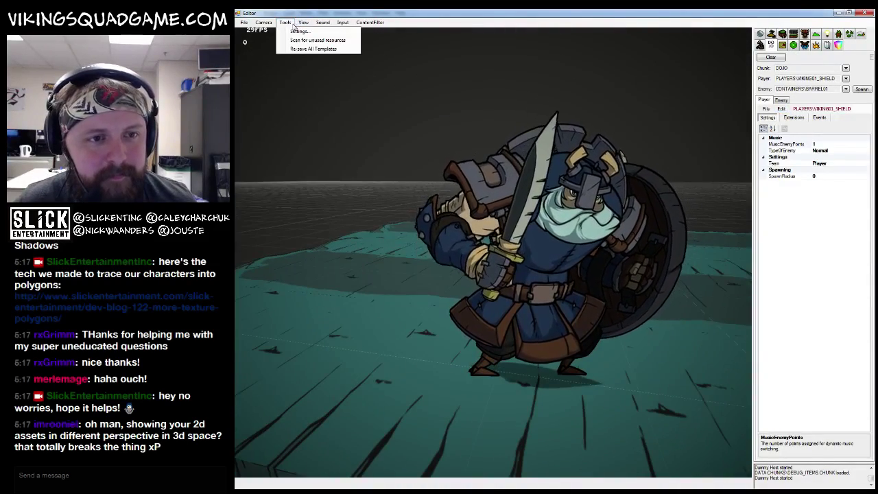
left_click(282, 58)
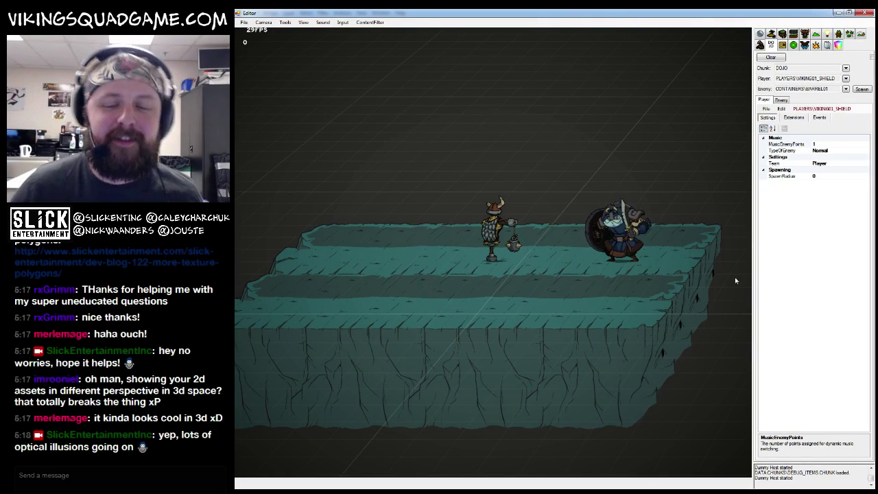
left_click_drag(613, 296, 580, 303)
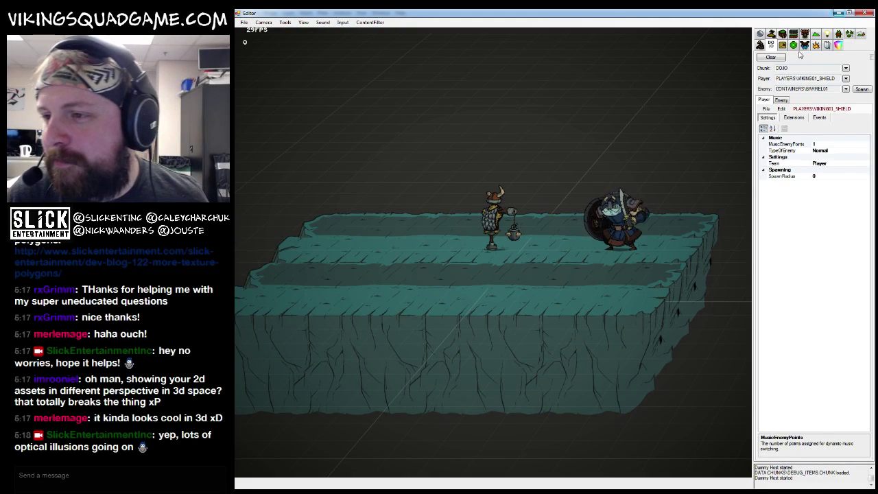
Step: Switch back to Photoshop and sample the dark brown from the campsite scene as the paint colour
key("alt+Tab")
scroll(621, 121, "up", 3)
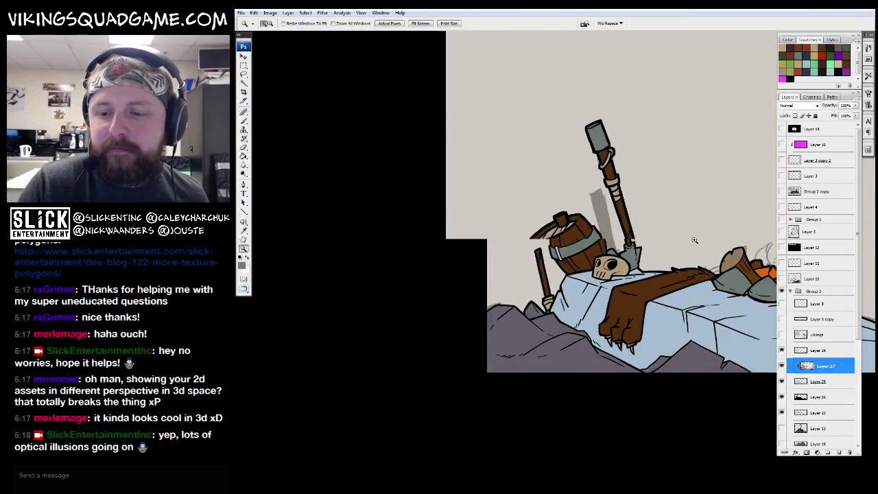
key("g")
scroll(428, 259, "up", 2)
scroll(428, 260, "up", 3)
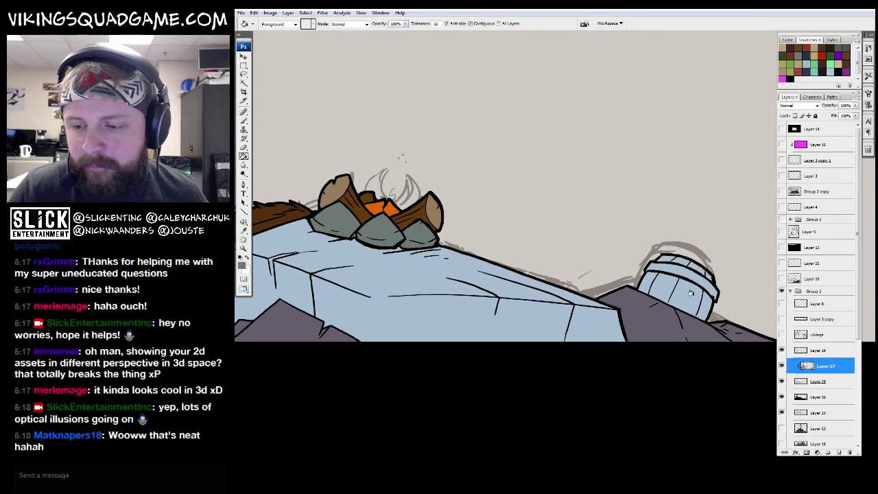
scroll(418, 240, "left", 5)
scroll(406, 230, "down", 3)
scroll(479, 254, "right", 6)
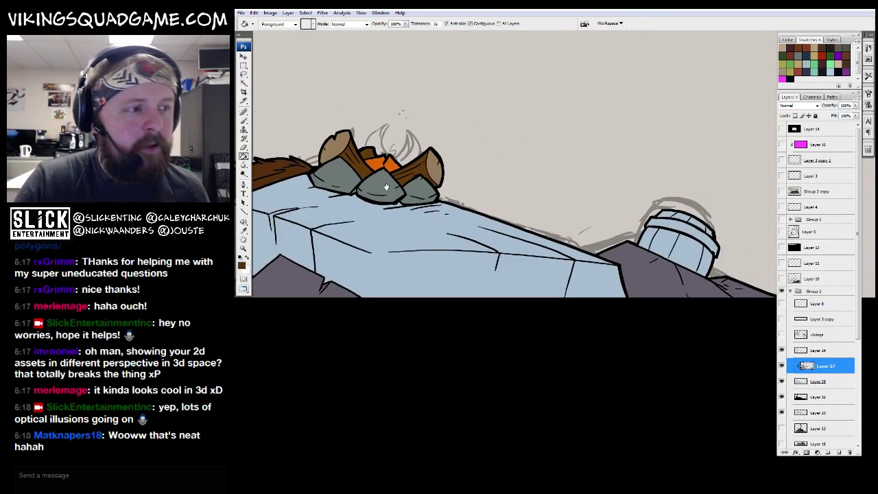
Step: Select the wooden planks of the barrel on the far rocks using Layer 24's line art and fill them dark brown on Layer 27
key("w")
left_click(820, 350)
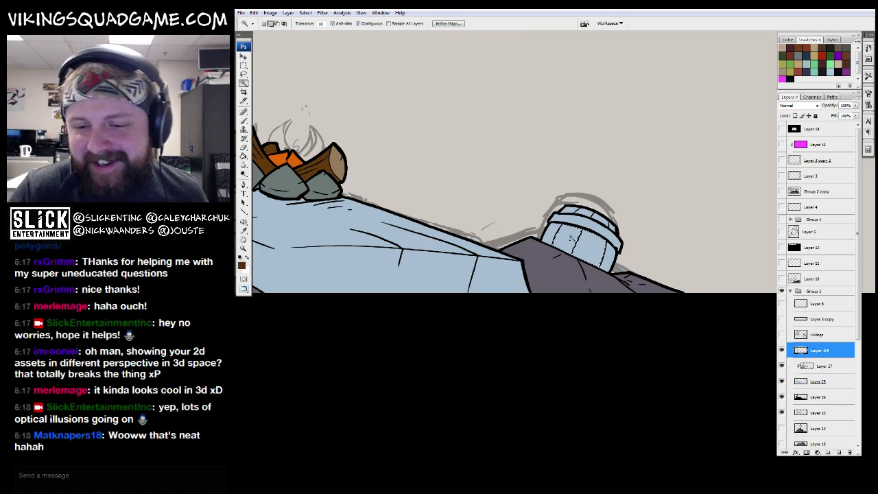
left_click(608, 245, "shift")
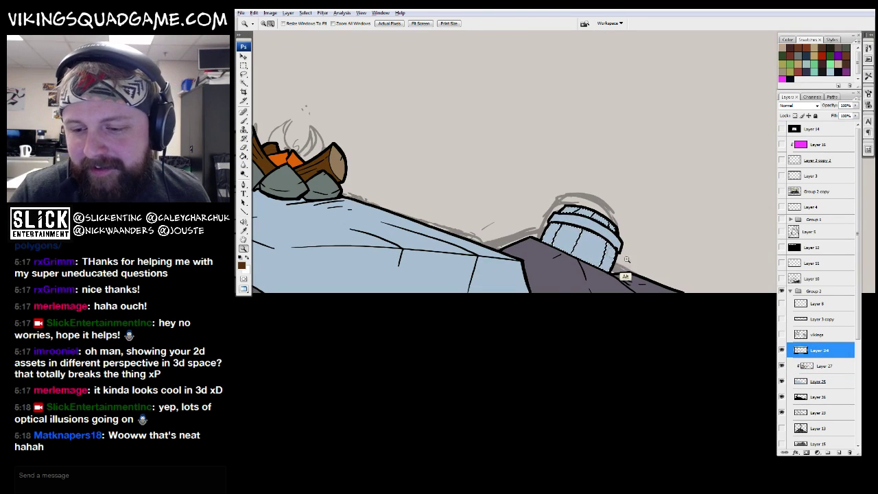
scroll(608, 245, "down", 1)
left_click(823, 366)
key("g")
left_click(601, 243)
key("z")
left_click(600, 245, "alt")
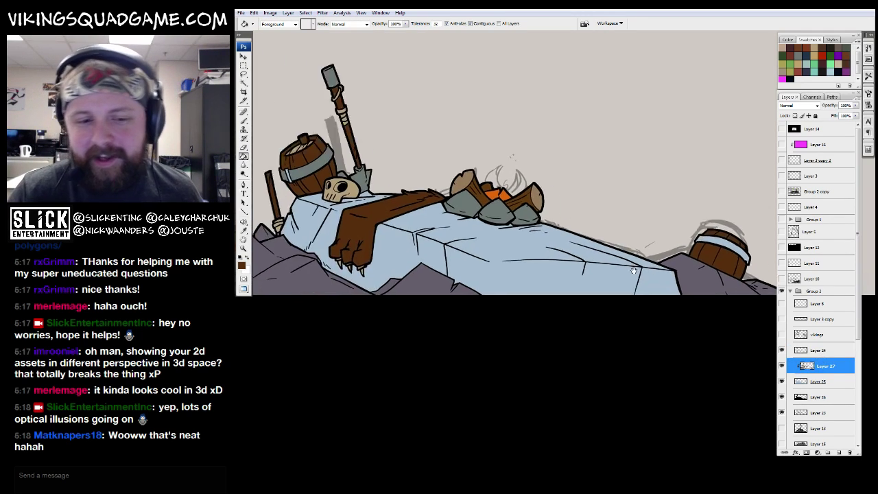
Step: Select the same barrel's metal band on Layer 24 and fill it with the sampled grey on Layer 27
left_click(604, 259)
left_click(603, 258)
left_click(809, 350)
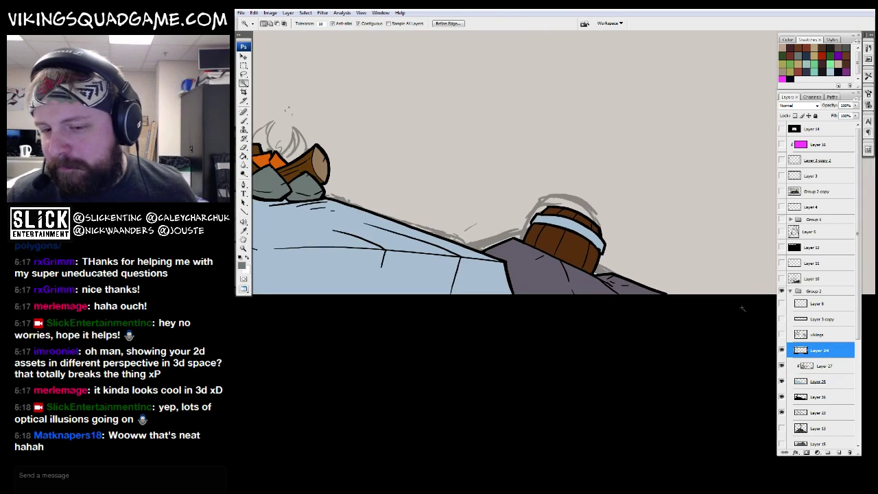
left_click(588, 236, "alt")
left_click(822, 365)
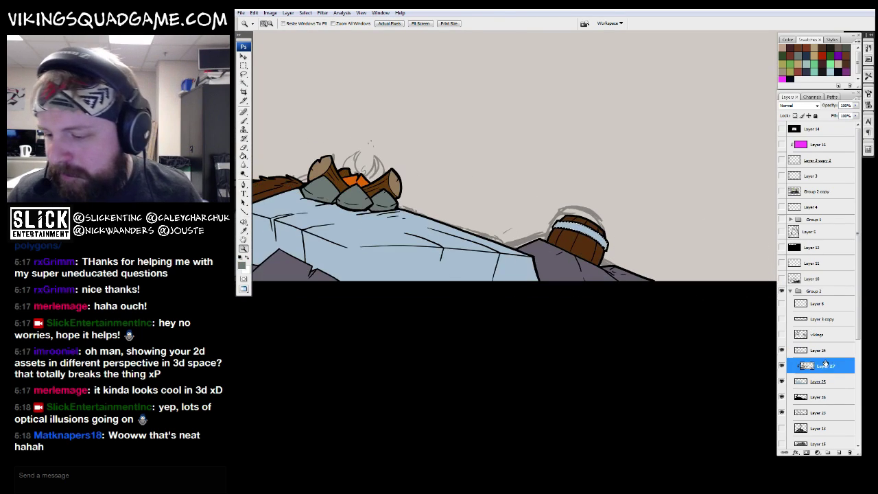
left_click(628, 244, "alt")
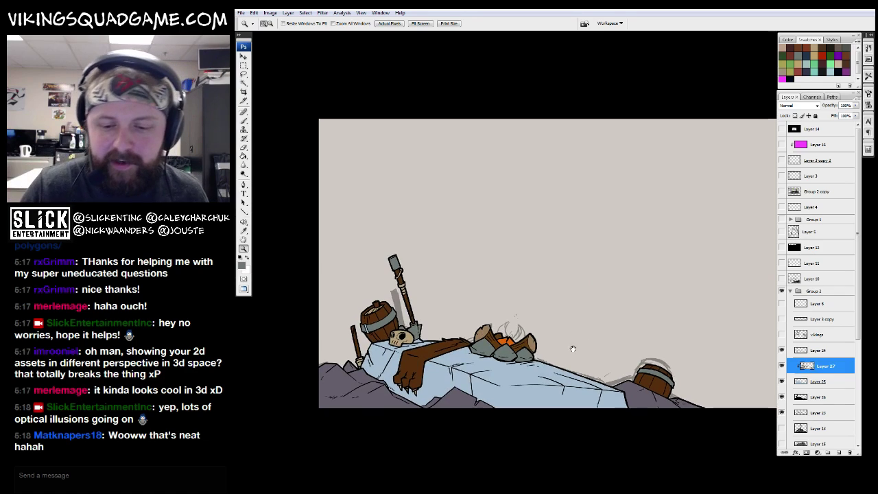
Step: Add a new clipped layer above Layer 27 and check the barrel's line art on Layer 24 up close with a black brush
scroll(570, 352, "down", 1)
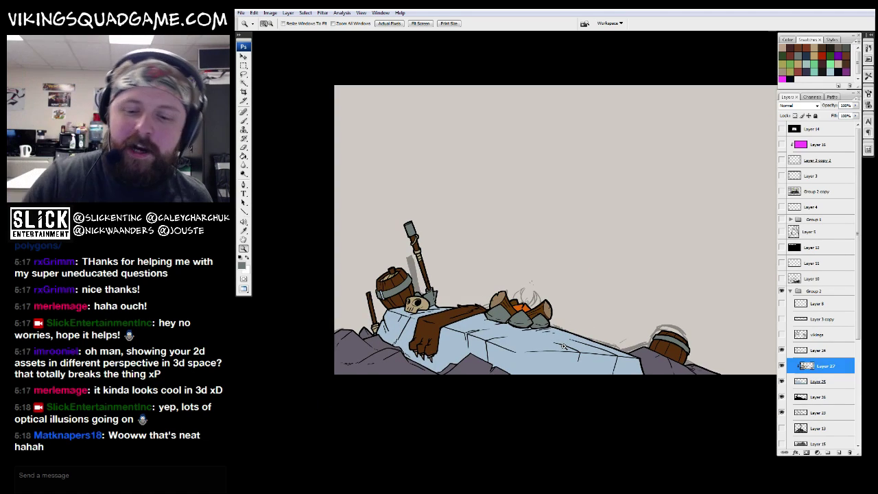
scroll(753, 309, "down", 1)
left_click(840, 453)
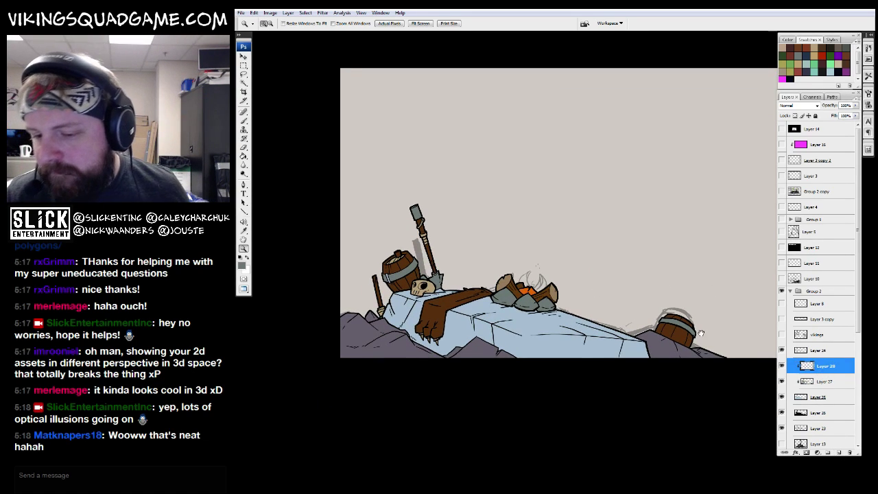
left_click_drag(724, 346, 637, 312)
left_click(583, 264)
key("b")
left_click(796, 350)
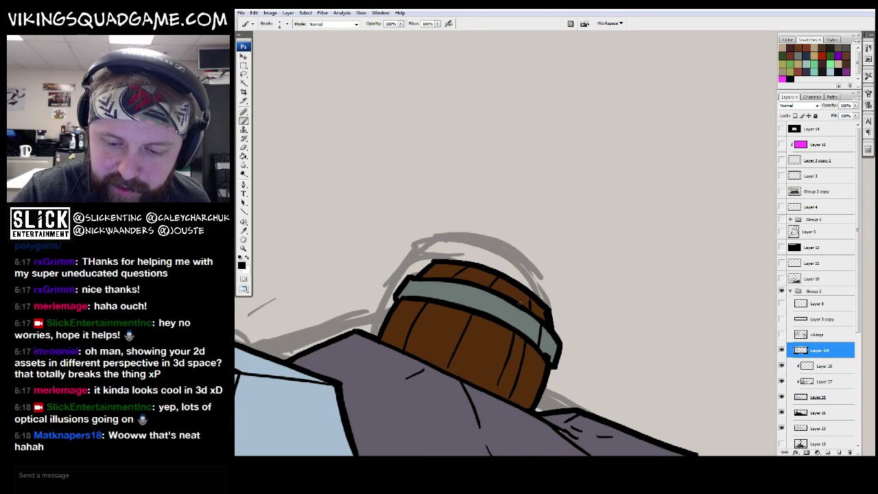
key("z")
left_click(521, 251, "alt")
left_click(584, 275, "alt")
left_click(600, 254, "alt")
left_click(661, 269, "alt")
left_click_drag(662, 270, 658, 265)
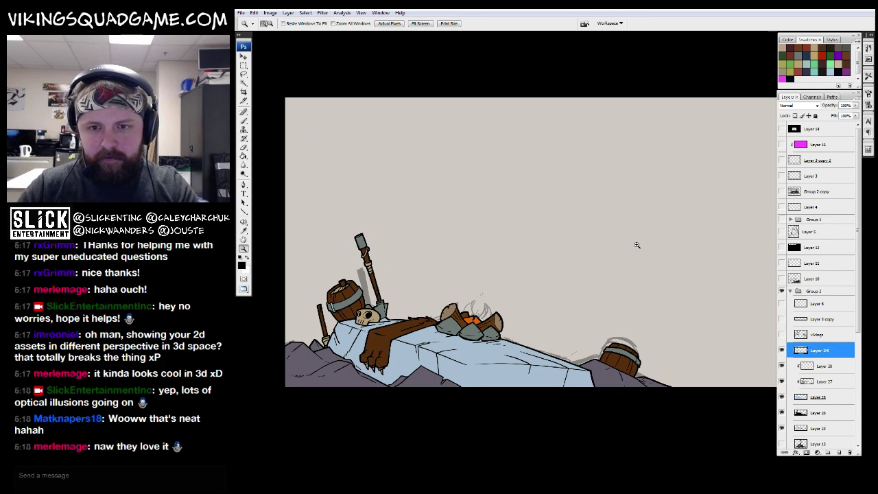
Step: Select the whole canvas and fill it with black on a new layer at the top of the stack
left_click(637, 245, "alt")
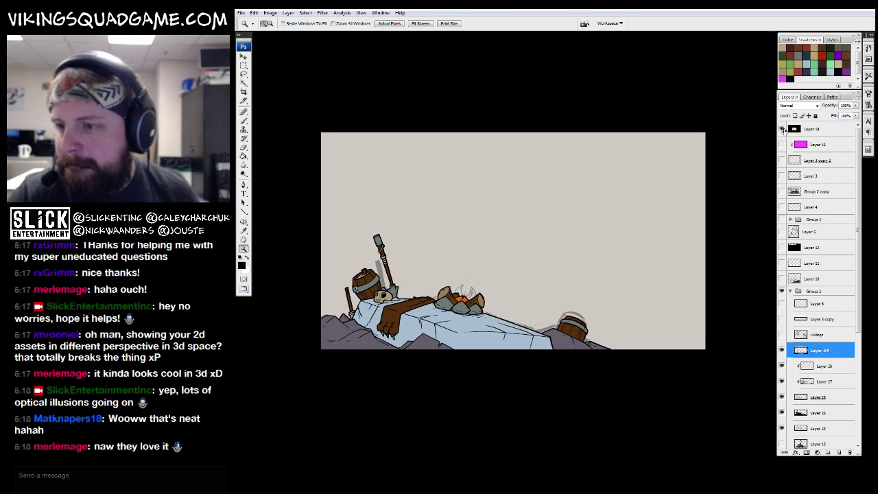
left_click(804, 145)
key("m")
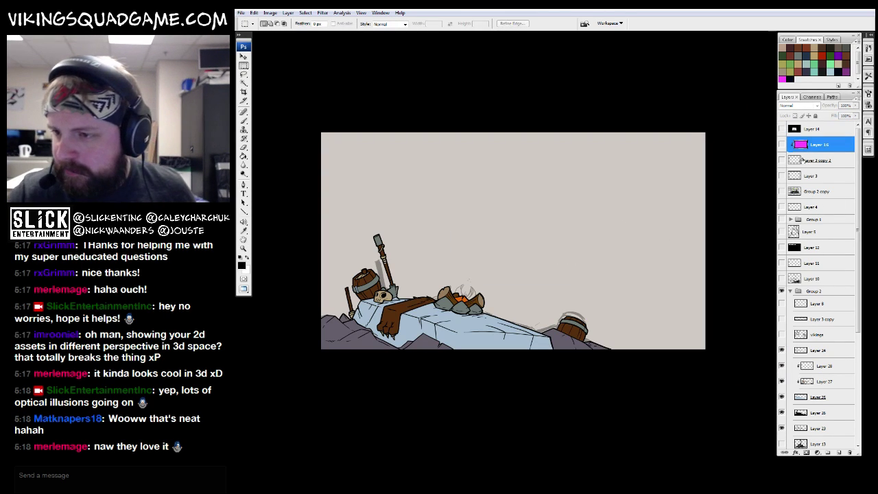
key("ctrl+alt+g")
key("alt+bracketright")
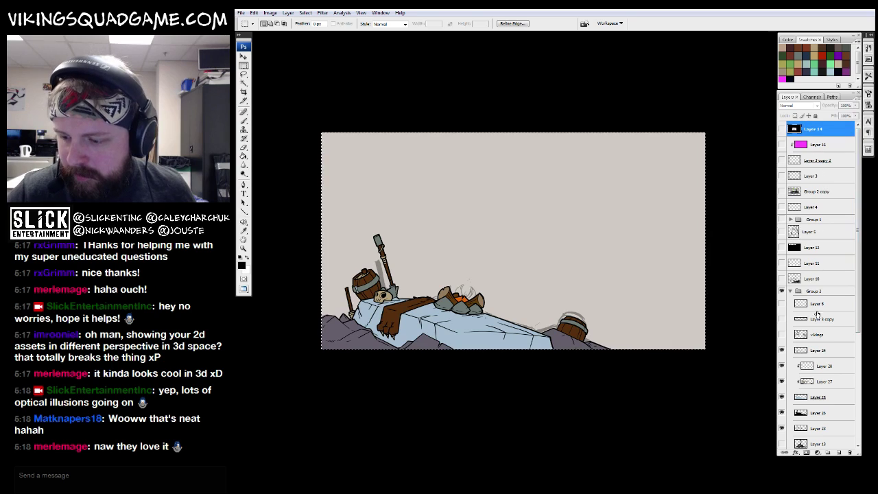
left_click(839, 454)
key("g")
left_click(656, 271)
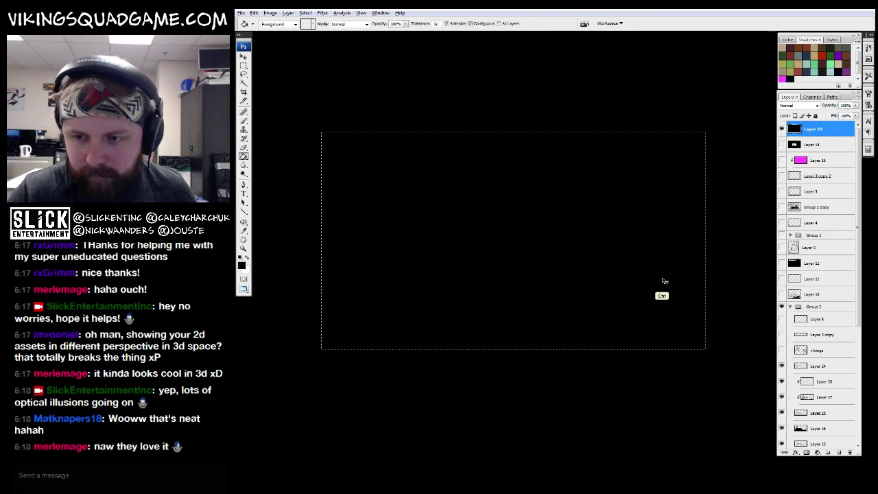
Step: Scale the black rectangle down about its centre, leaving a margin on all sides of the canvas
key("ctrl+t")
left_click_drag(705, 130, 674, 152)
key("Return")
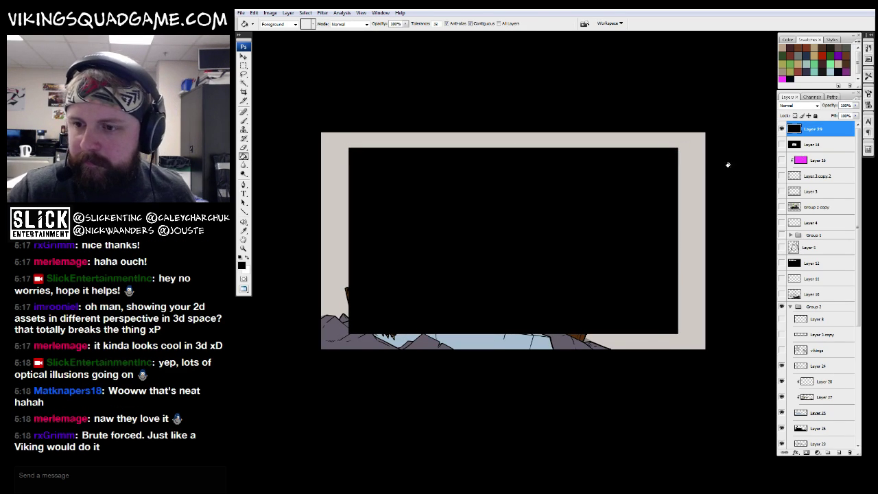
Step: Load the black rectangle as a selection, hide its layer, invert the selection and fill the border black on a new layer
key("w")
left_click(794, 128, "ctrl")
left_click(781, 128)
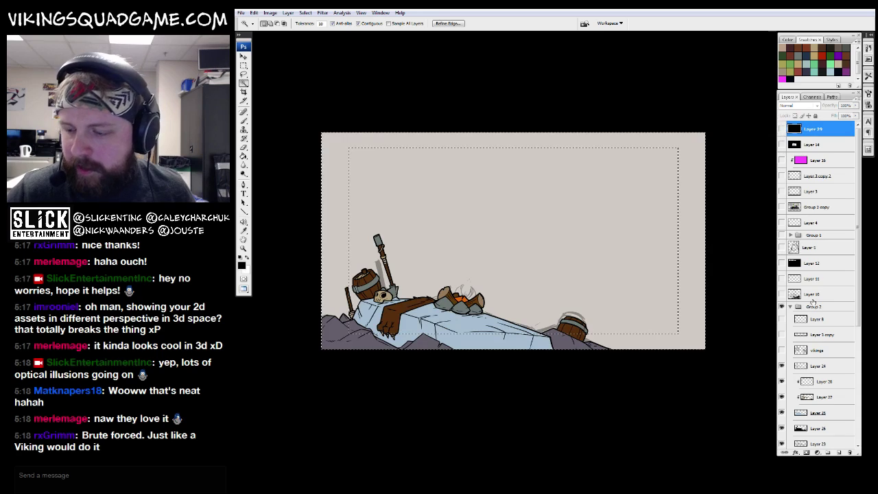
key("ctrl+shift+i")
key("ctrl+shift+alt+n")
key("g")
left_click(691, 309)
key("z")
left_click(657, 274, "alt")
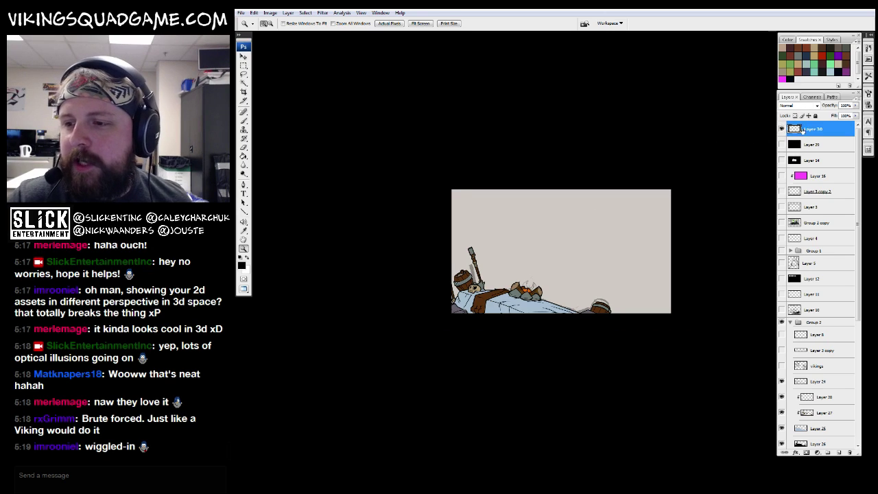
Step: Lower the border frame layer's opacity to 42% and hide the layer
left_click_drag(853, 106, 843, 113)
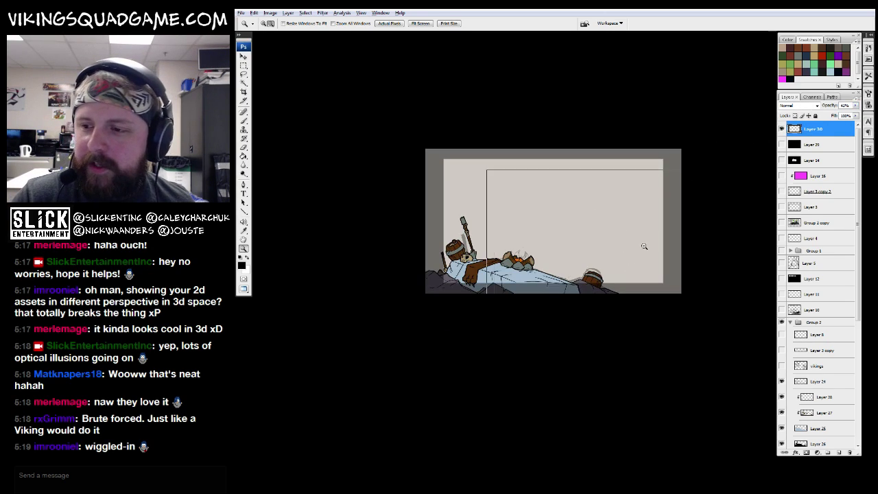
left_click(782, 129)
left_click(617, 203)
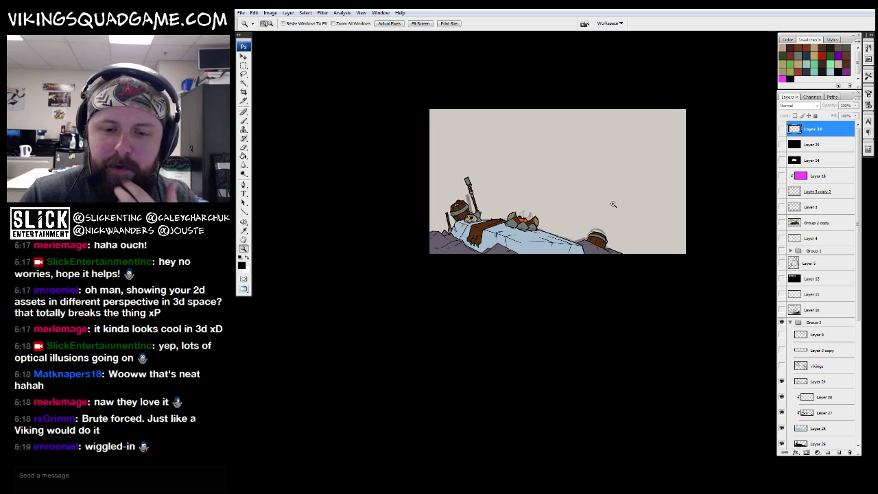
Step: Sample the dark brown from the campsite artwork and make the topmost layer inside Group 2 active
left_click(820, 175)
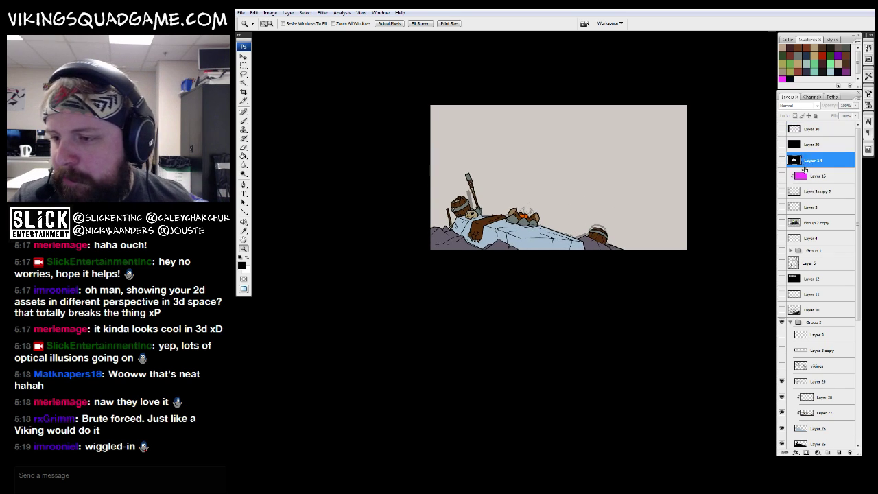
left_click(511, 218)
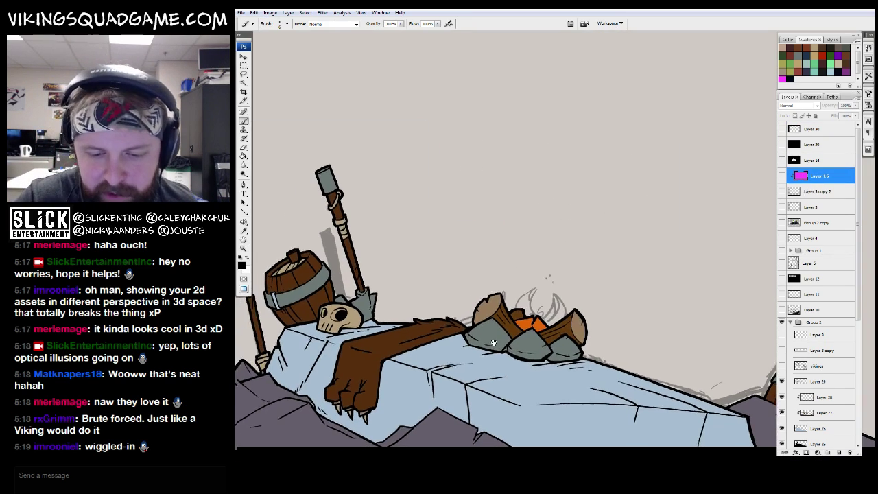
left_click(582, 272, "alt")
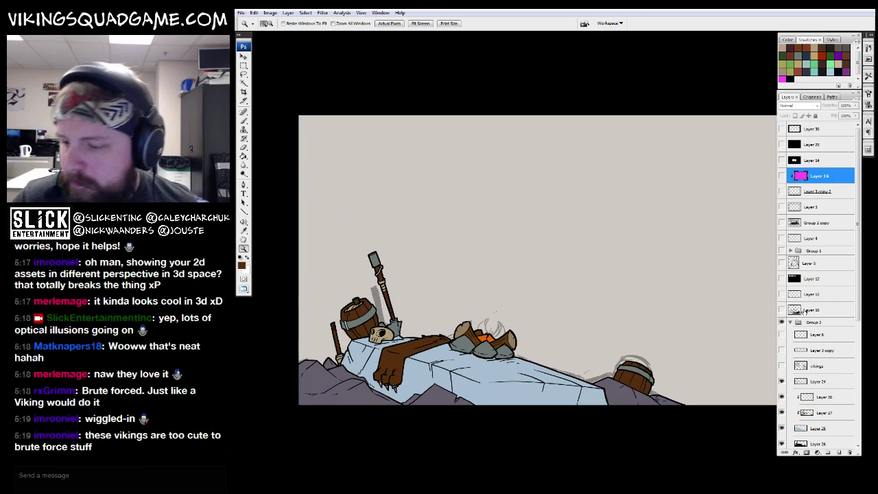
left_click(801, 311)
left_click(820, 175)
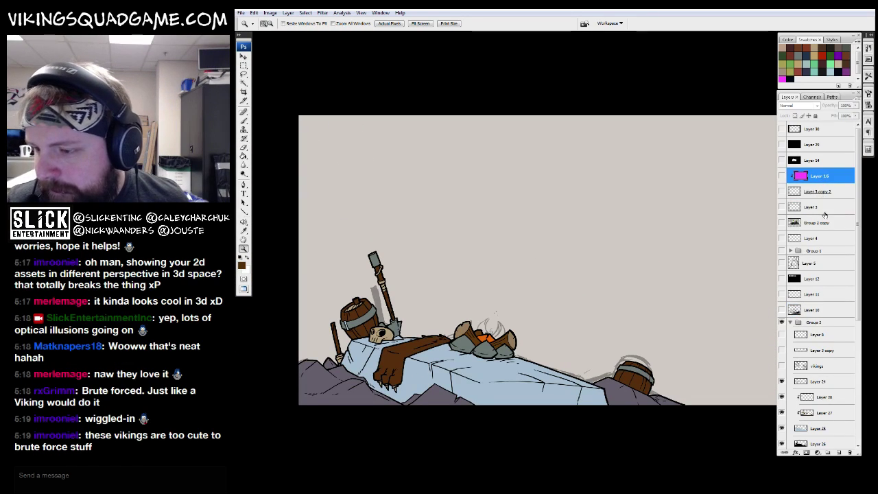
left_click(821, 336)
scroll(857, 321, "down", 3)
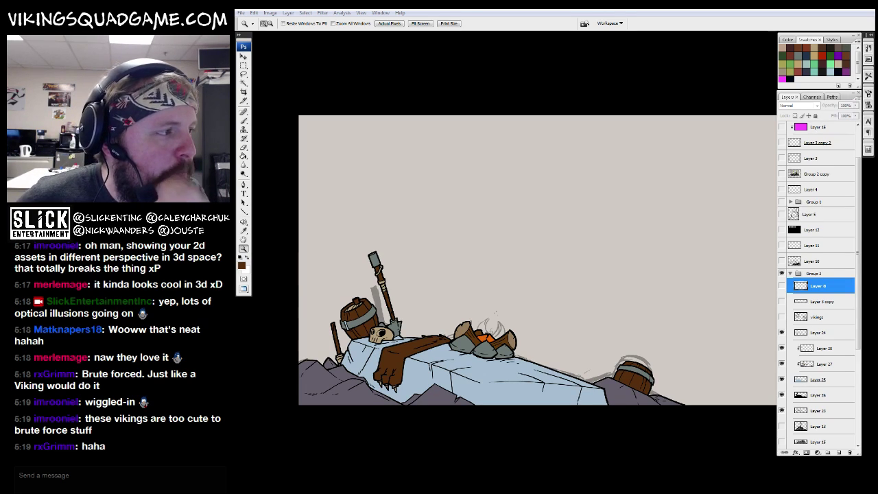
Step: Save the document as a PSD with Maximize compatibility enabled
key("ctrl+s")
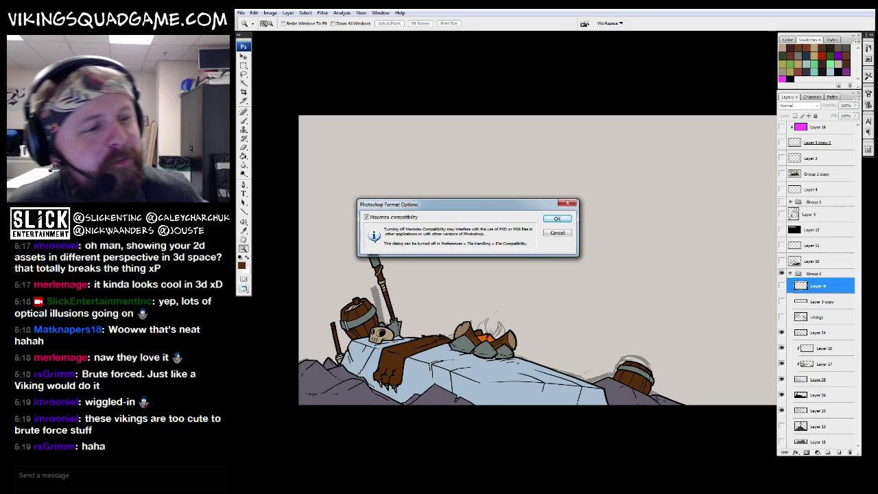
left_click(557, 219)
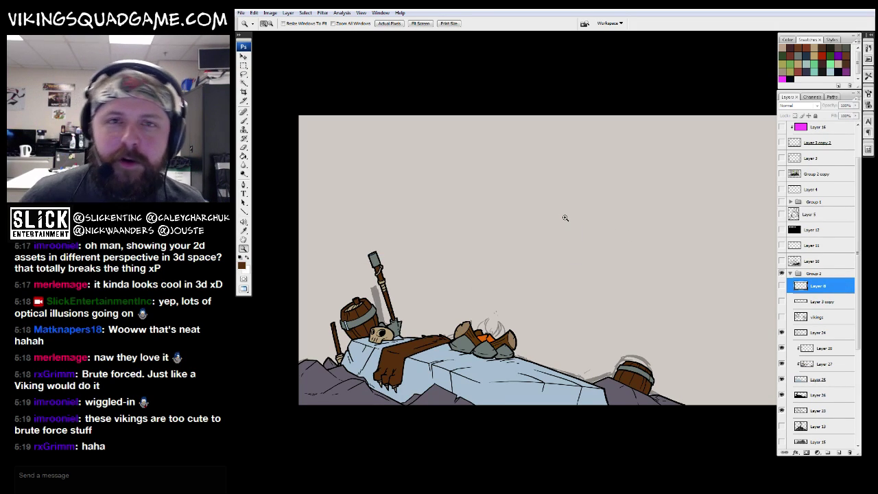
scroll(576, 290, "down", 1)
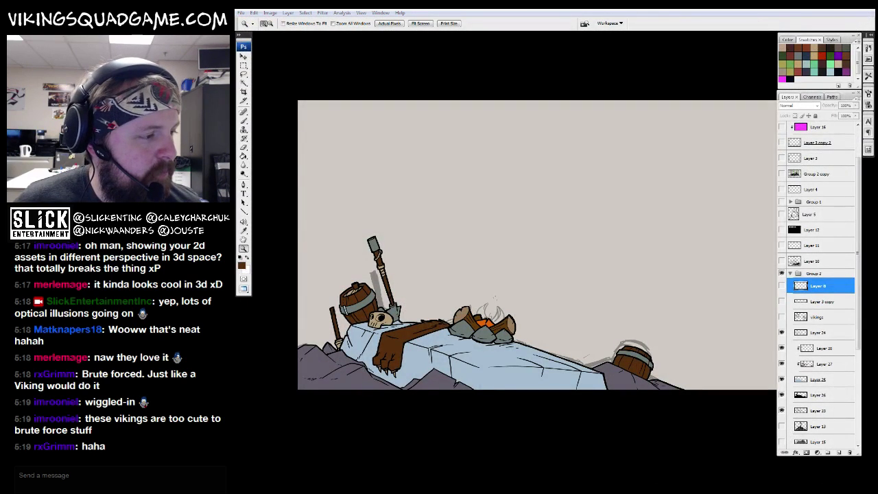
Step: Switch to the game Editor and spawn CONTAINERS\BARREL01 in the Dojo stage
key("alt+Tab")
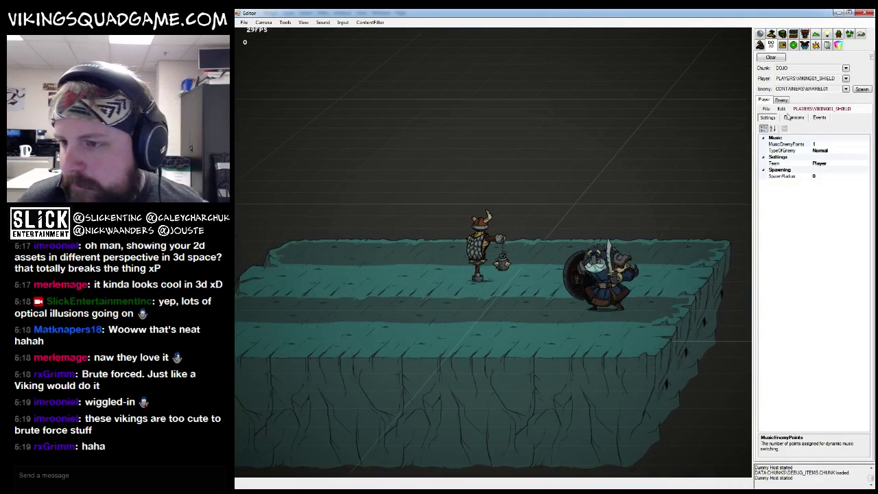
left_click(861, 89)
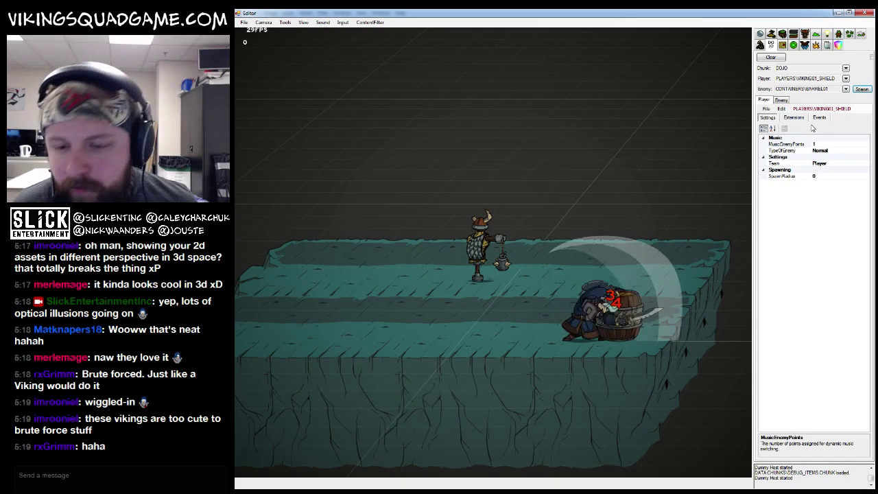
Step: Try to spawn an ENEMIES\SNOWTUSK enemy in the Dojo stage
left_click(846, 89)
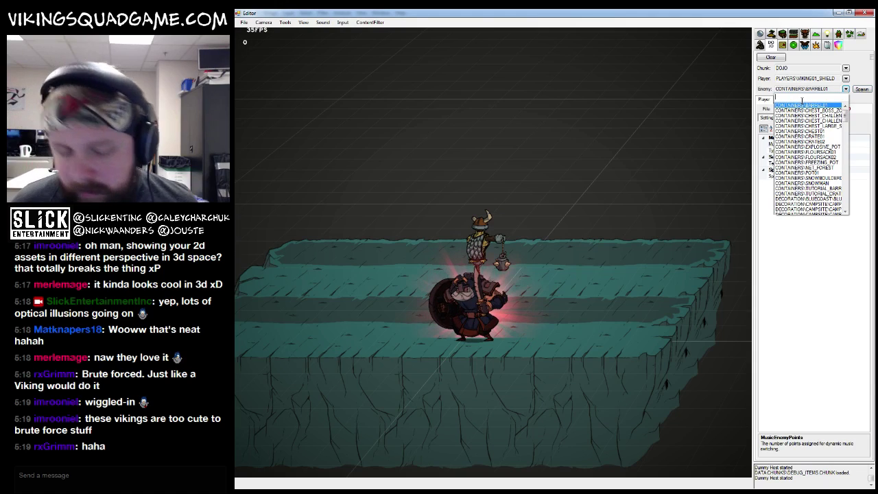
type("snow")
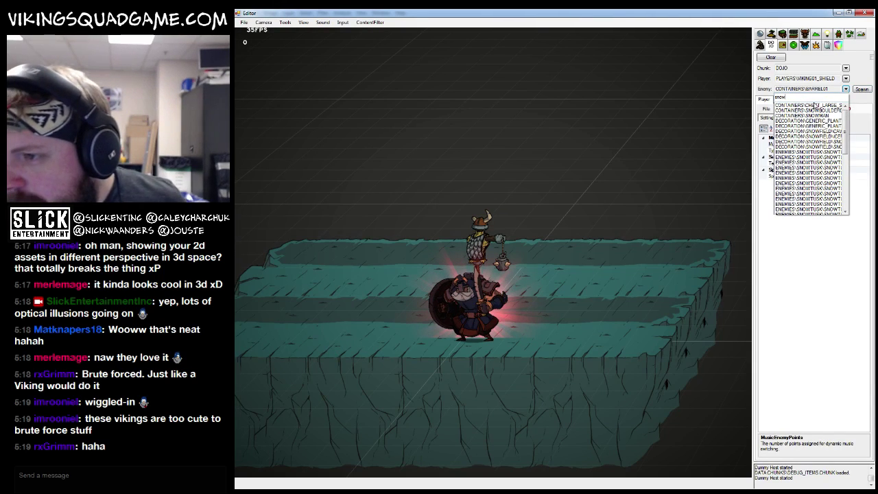
type("cl")
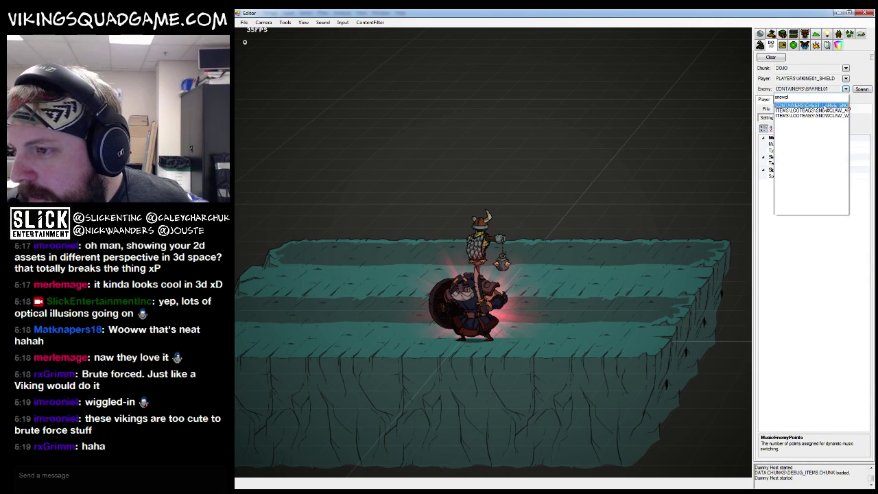
key("Return")
left_click(802, 92)
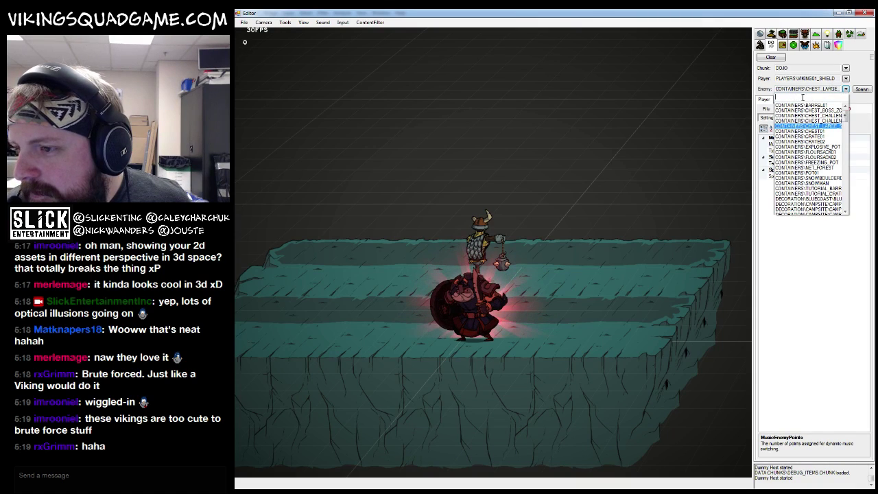
left_click_drag(845, 126, 845, 139)
scroll(833, 177, "down", 10)
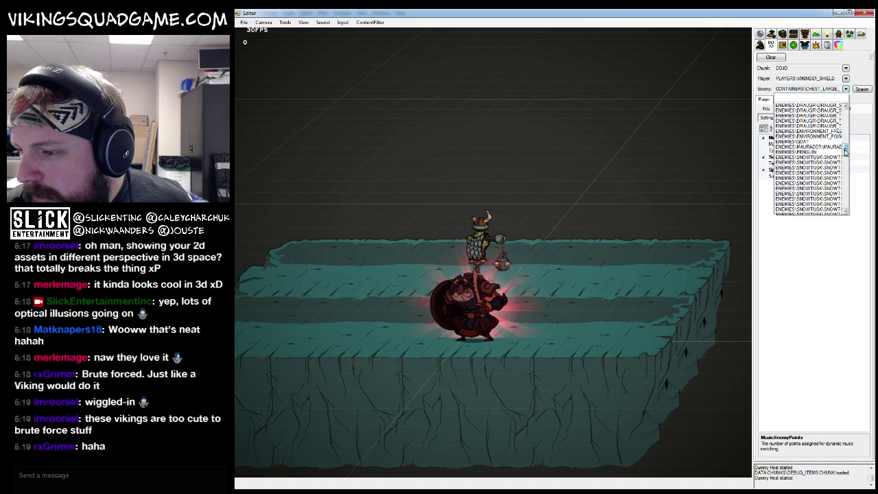
left_click(808, 178)
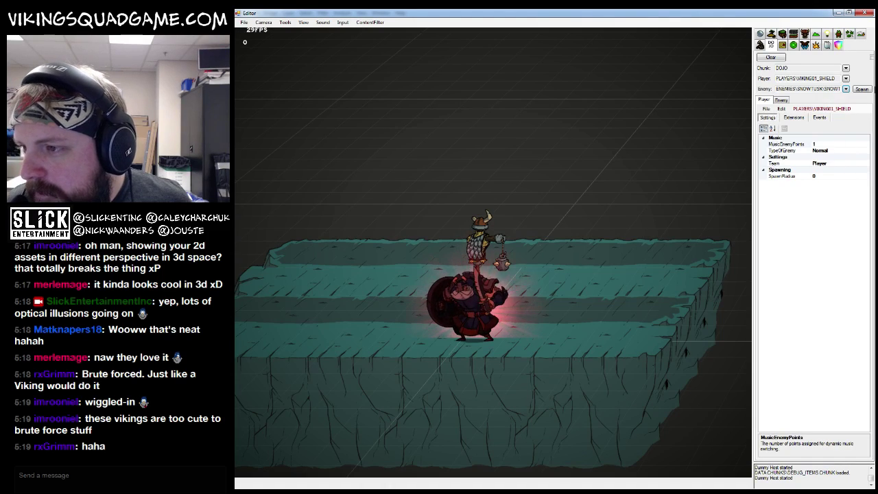
left_click(861, 89)
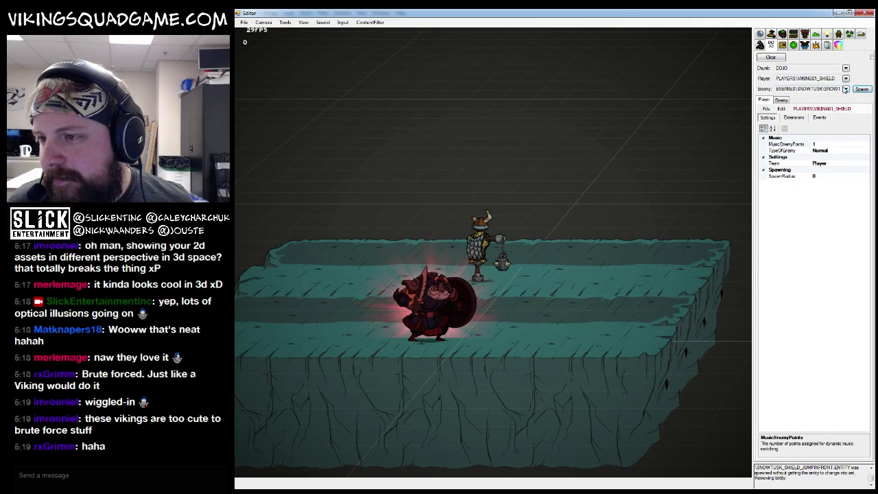
Step: Filter the enemy list for "snowbud" and spawn the third ENEMIES\SNOWTUSK match in the Dojo stage
left_click(845, 89)
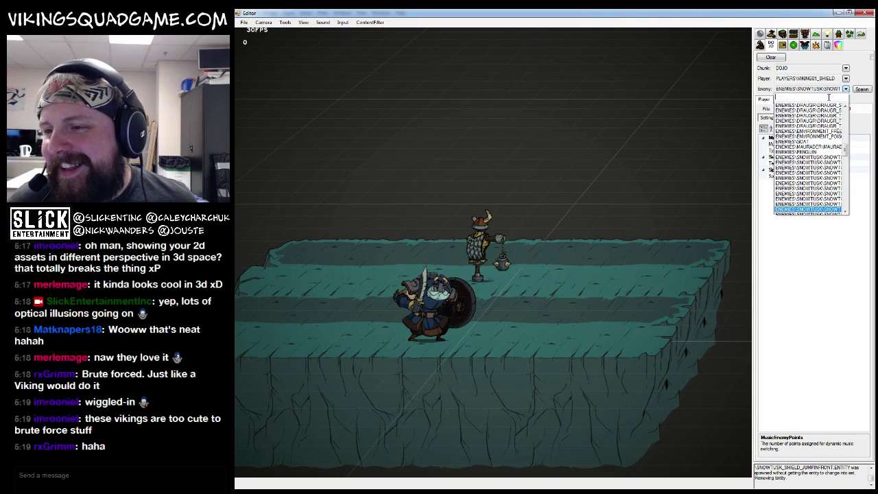
type("snowcla")
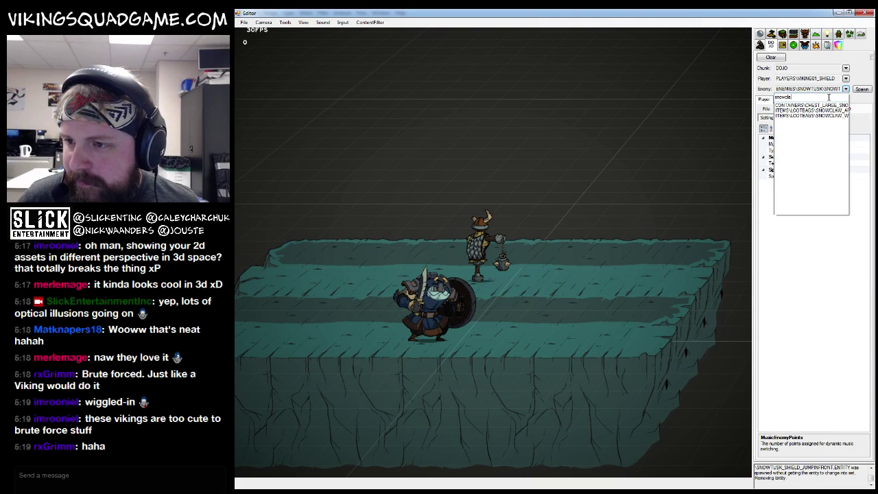
key("BackSpace")
key("BackSpace")
key("BackSpace")
type("tus")
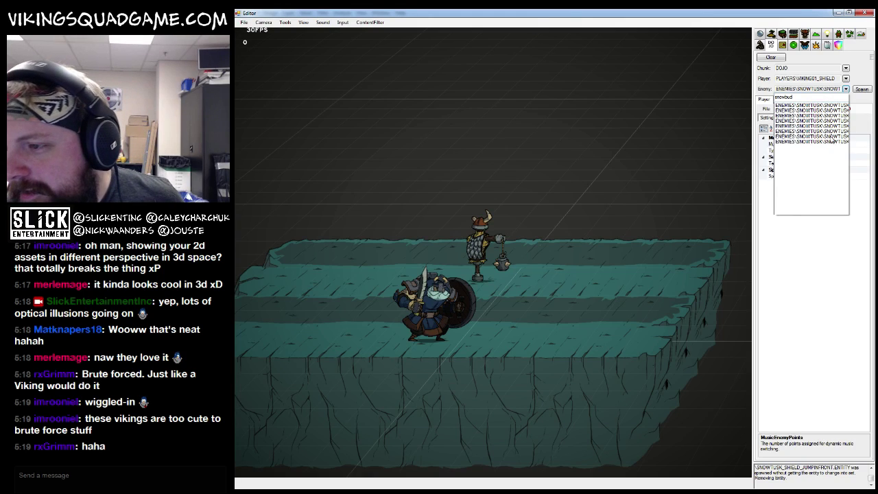
left_click(834, 114)
left_click(861, 90)
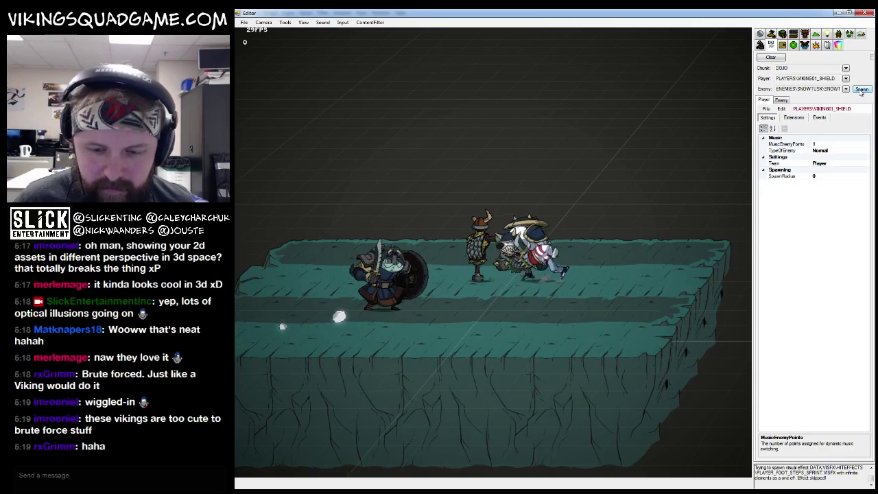
left_click(862, 90)
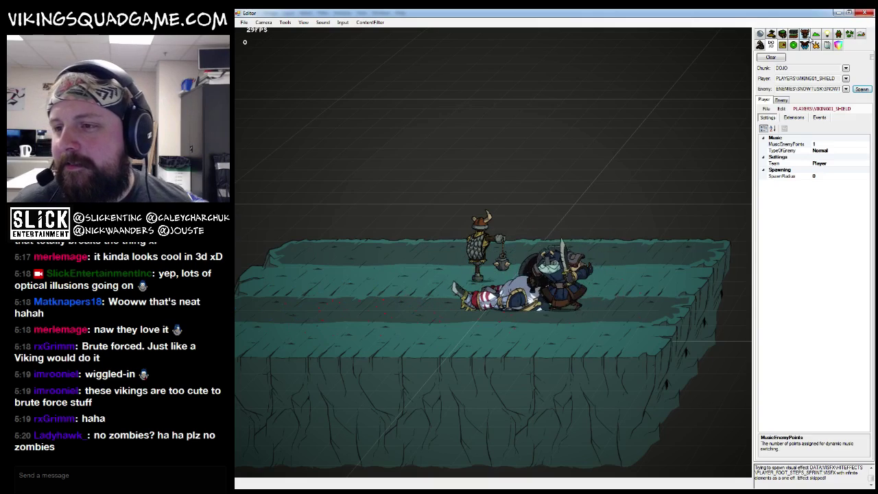
Step: Switch back to Photoshop and take the campsite document out of full-screen display
left_click(837, 13)
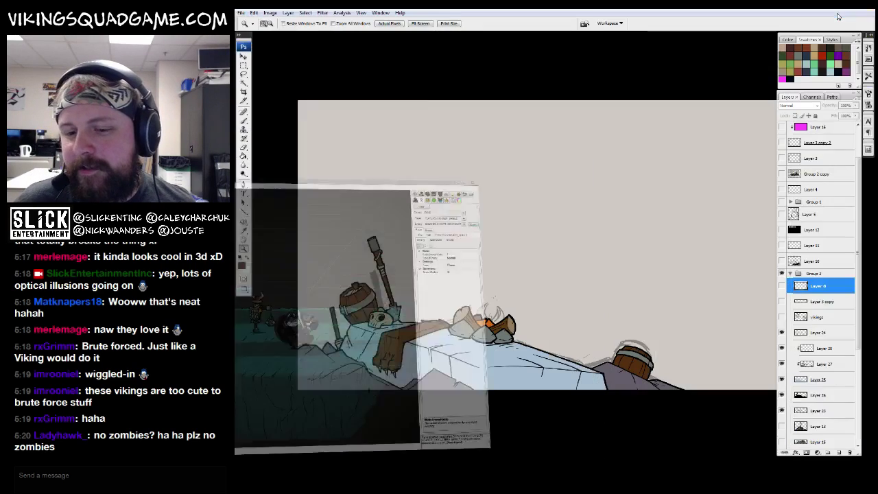
scroll(580, 186, "up", 2)
scroll(565, 226, "down", 2)
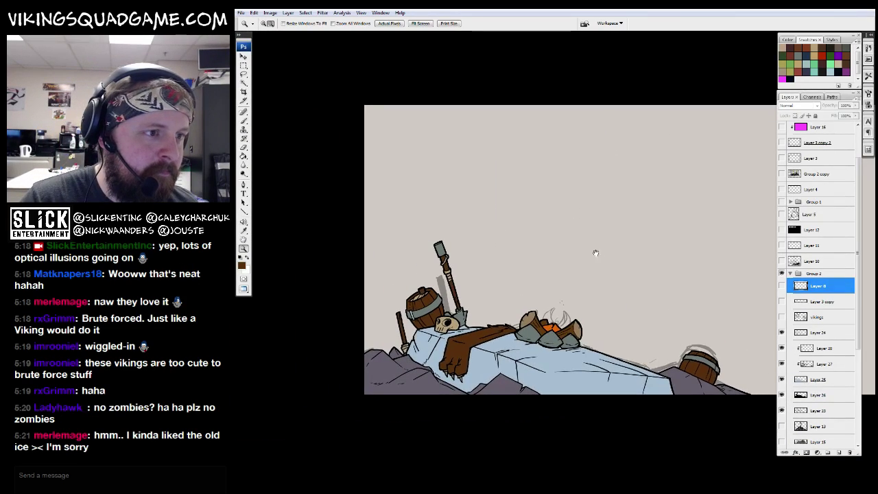
scroll(595, 253, "down", 1)
key("f")
left_click_drag(572, 261, 582, 239)
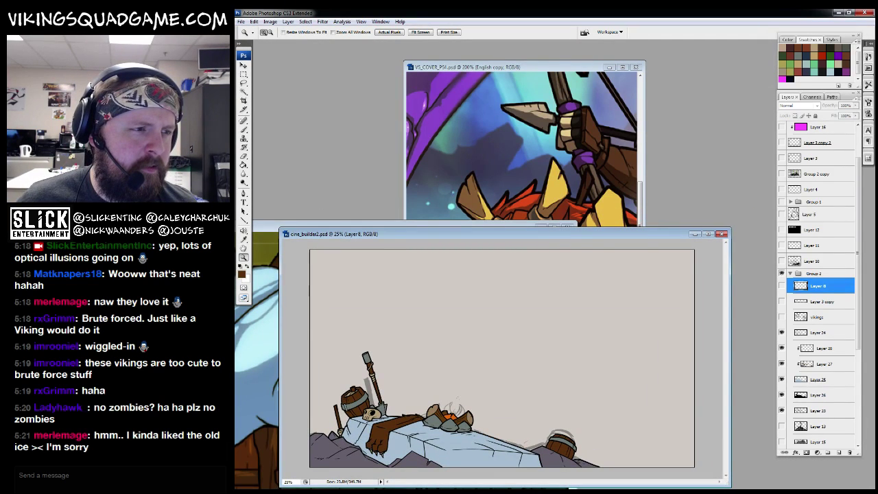
Step: Examine the snowy cabin reference image in full screen and return to the full-screen campsite document
key("ctrl+Tab")
key("ctrl+Tab")
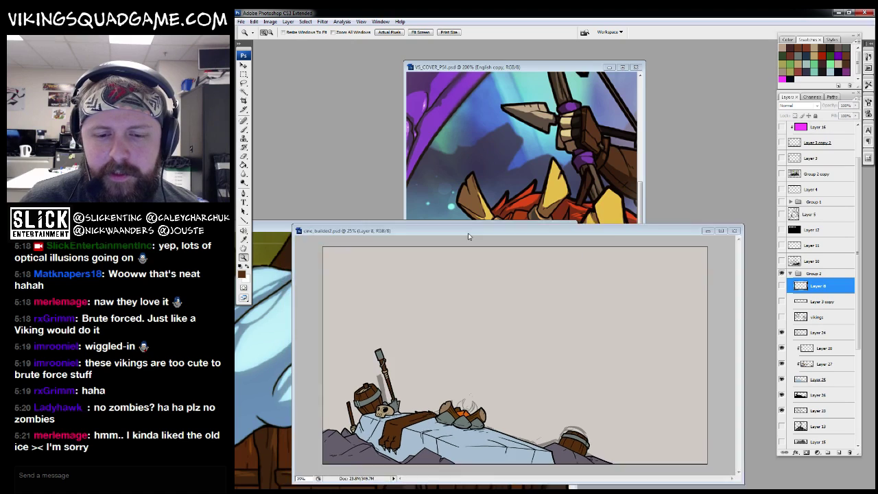
key("f")
key("f")
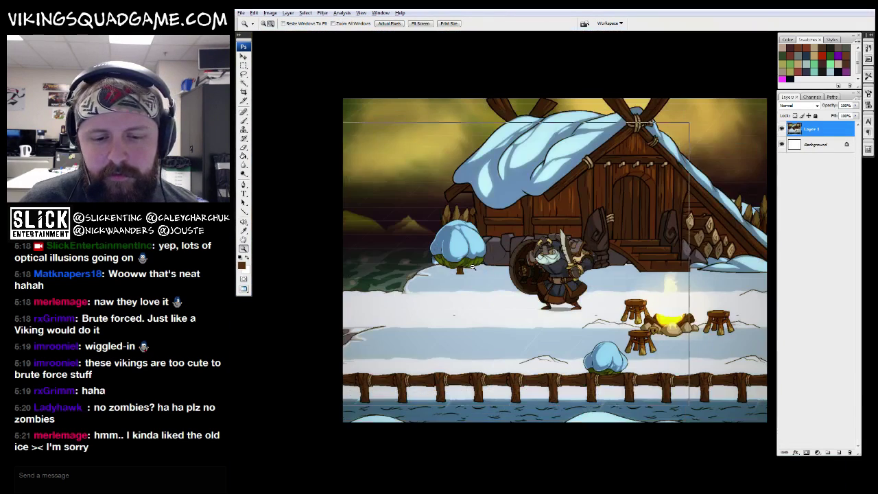
key("f")
key("ctrl+Tab")
left_click(585, 218)
key("f")
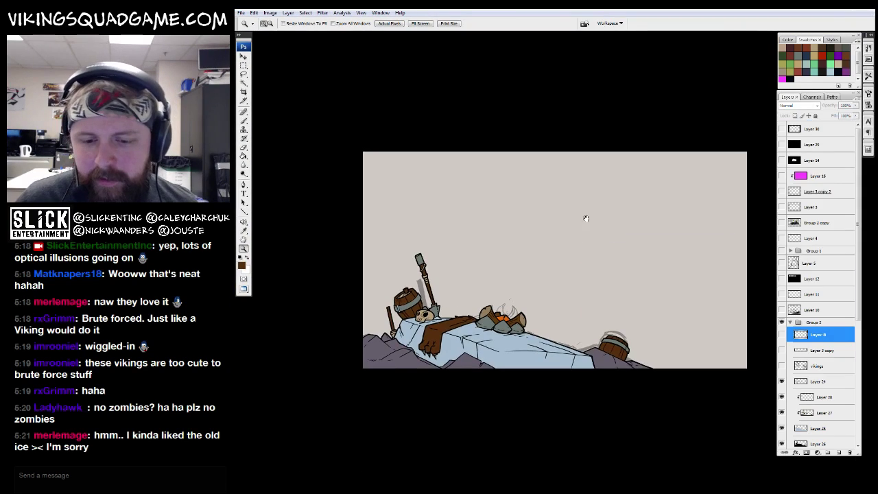
Step: Fill the clipped layer directly above Layer 27 with black and lower its opacity to 40% for shading
key("ctrl+plus")
left_click(780, 326)
left_click(780, 326)
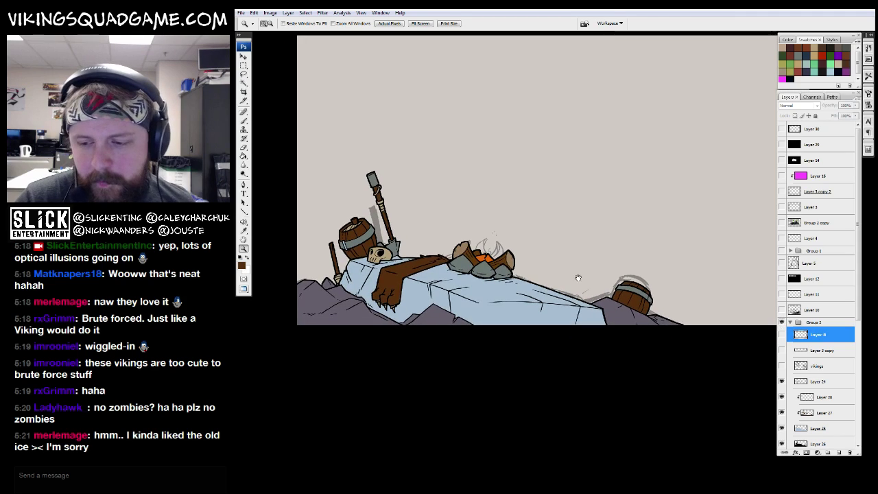
left_click(821, 350)
left_click(817, 381)
left_click(823, 397)
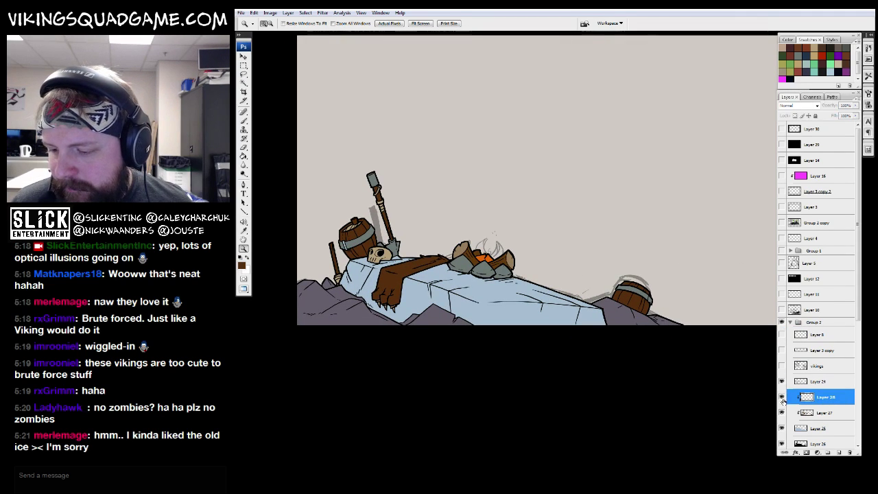
key("g")
left_click(843, 67)
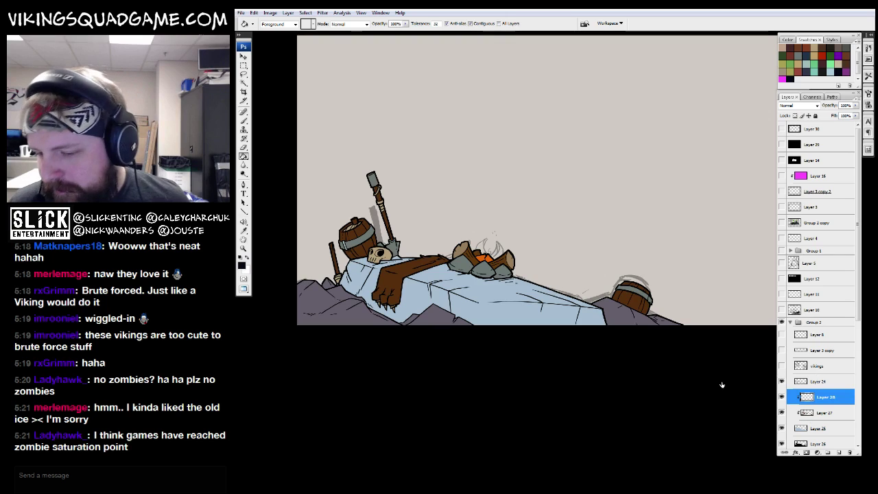
left_click(640, 252)
left_click_drag(639, 252, 619, 255)
key("ctrl+z")
key("ctrl+minus")
Step: Lasso the lit areas of the left barrel's staves, rim, lid, metal band and buckle as one combined selection
key("z")
left_click(552, 304)
left_click(357, 421)
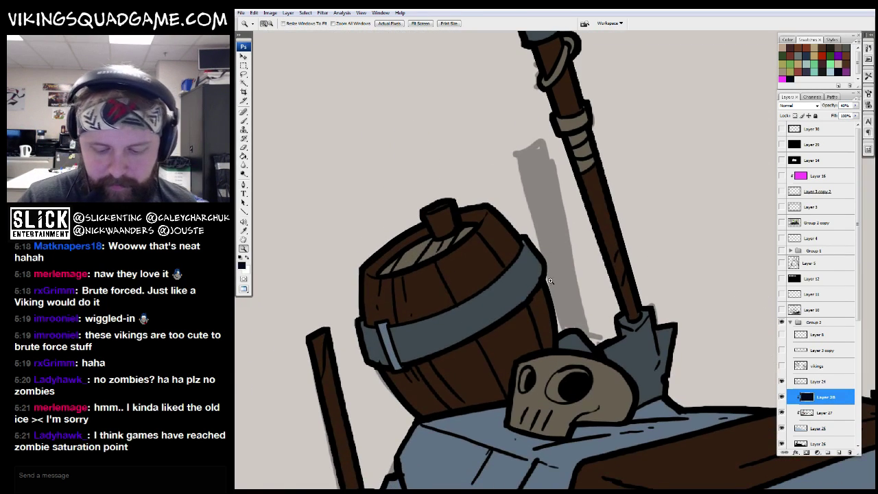
key("l")
mouse_move(511, 310)
left_mouse_down()
mouse_move(522, 235)
mouse_move(493, 202)
mouse_move(485, 221)
mouse_move(506, 262)
left_mouse_up()
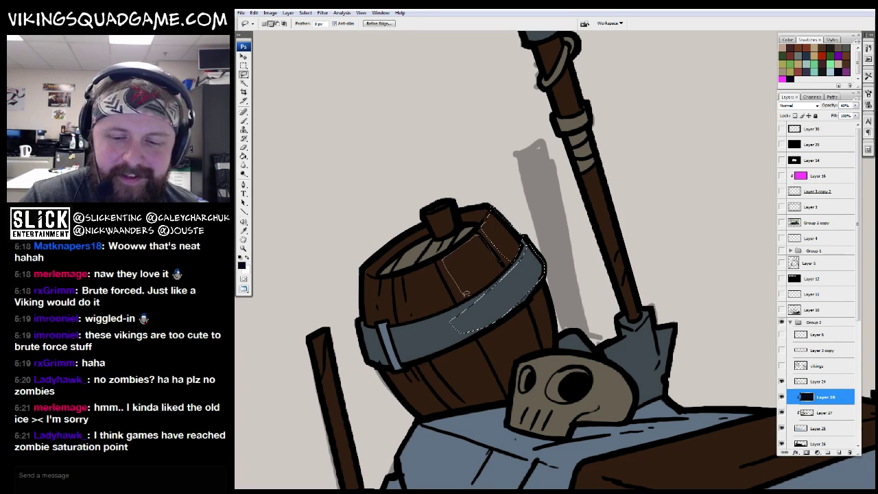
left_click_drag(503, 264, 539, 289)
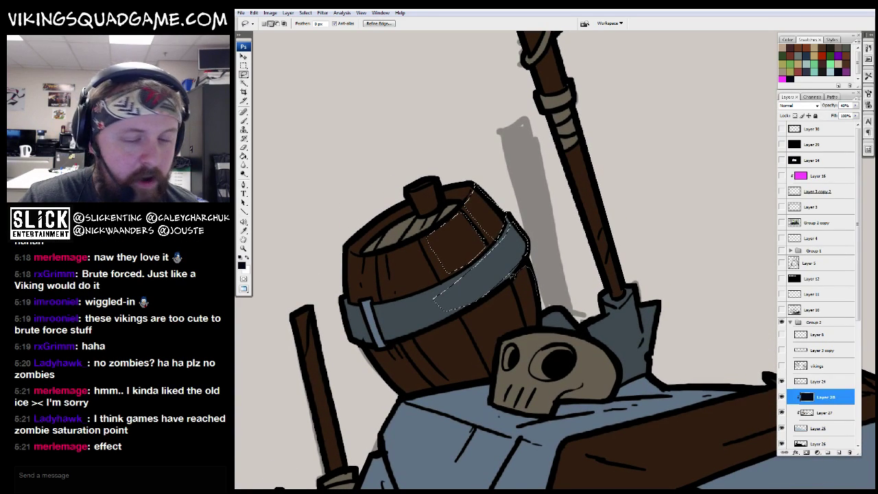
mouse_move(493, 350)
left_mouse_down()
mouse_move(485, 315)
mouse_move(444, 328)
left_mouse_up()
mouse_move(478, 374)
left_mouse_down()
mouse_move(455, 306)
mouse_move(413, 245)
mouse_move(390, 290)
mouse_move(453, 255)
mouse_move(449, 207)
mouse_move(409, 218)
mouse_move(393, 238)
mouse_move(432, 187)
left_mouse_up()
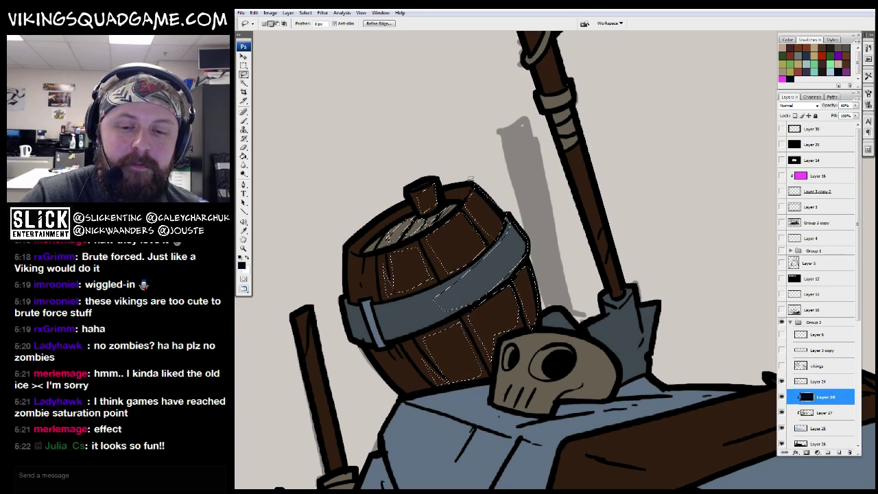
mouse_move(370, 233)
left_mouse_down()
mouse_move(465, 201)
mouse_move(473, 185)
left_mouse_up()
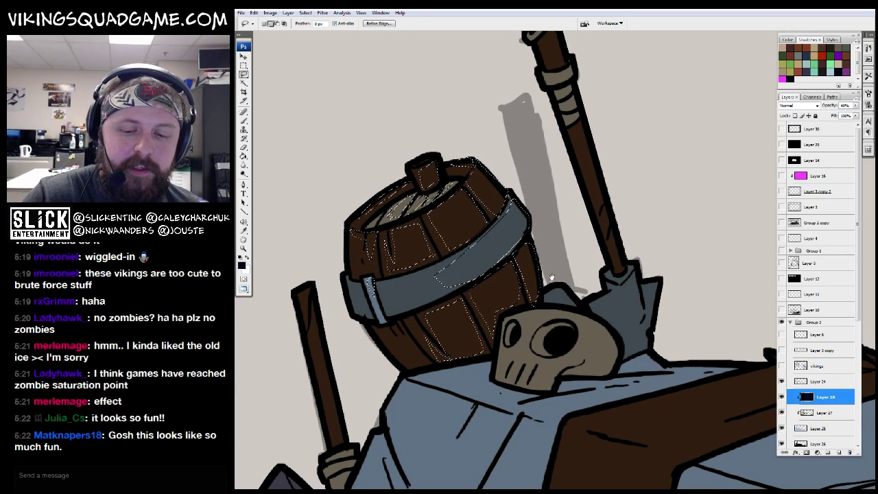
left_click_drag(370, 278, 550, 239)
Step: Add the lit areas of the skull, the shovel blade and the shovel's handle to the lasso selection
mouse_move(589, 277)
left_mouse_down()
mouse_move(608, 291)
mouse_move(597, 295)
mouse_move(583, 278)
left_mouse_up()
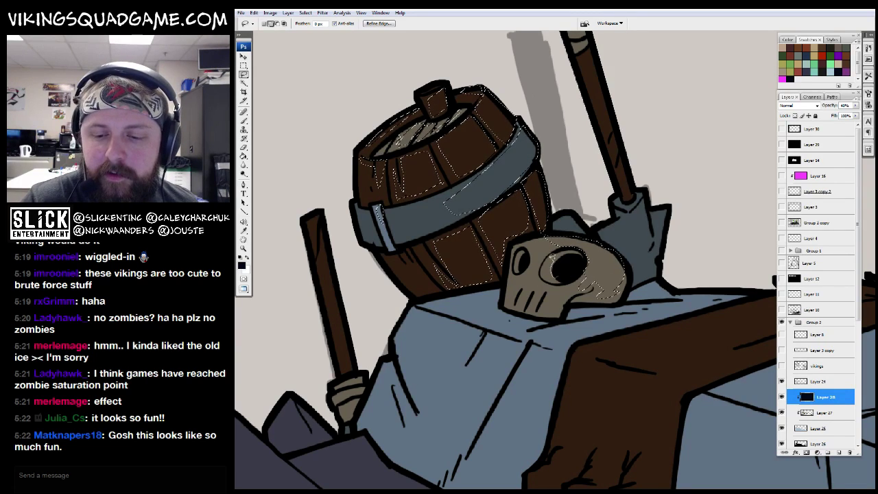
left_click_drag(438, 103, 331, 175)
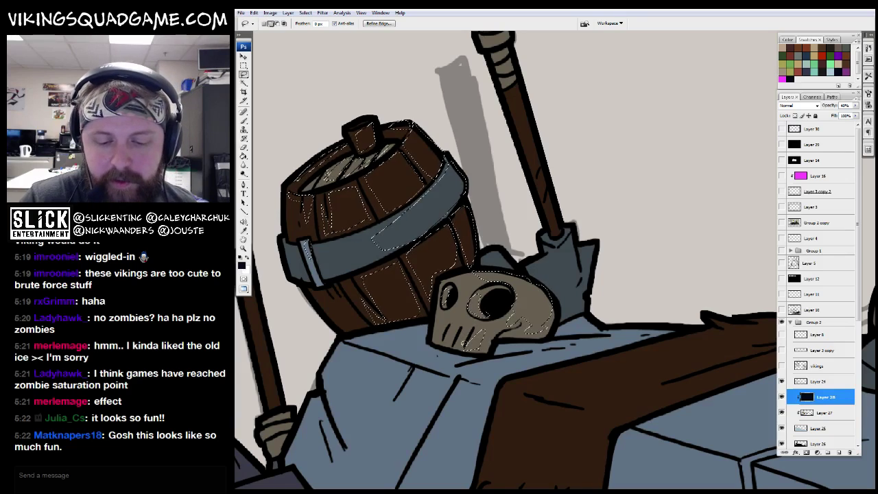
left_click_drag(558, 256, 542, 273)
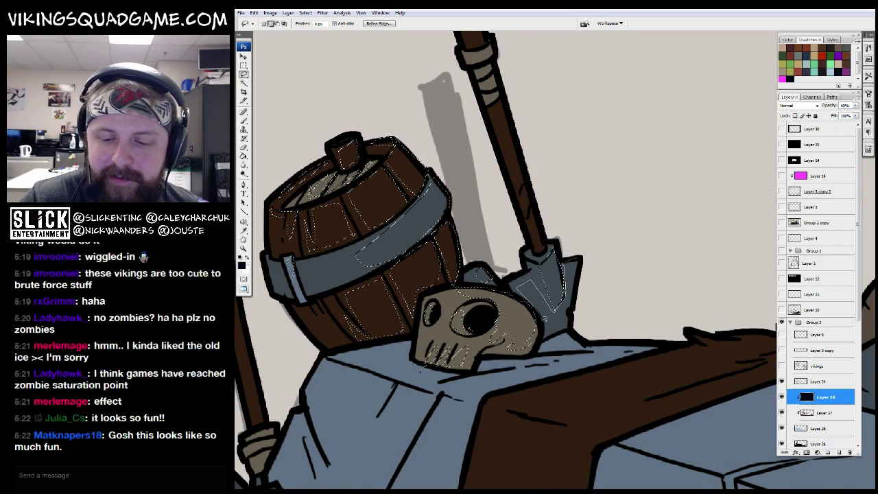
mouse_move(569, 318)
left_mouse_down()
mouse_move(604, 202)
mouse_move(530, 252)
left_mouse_up()
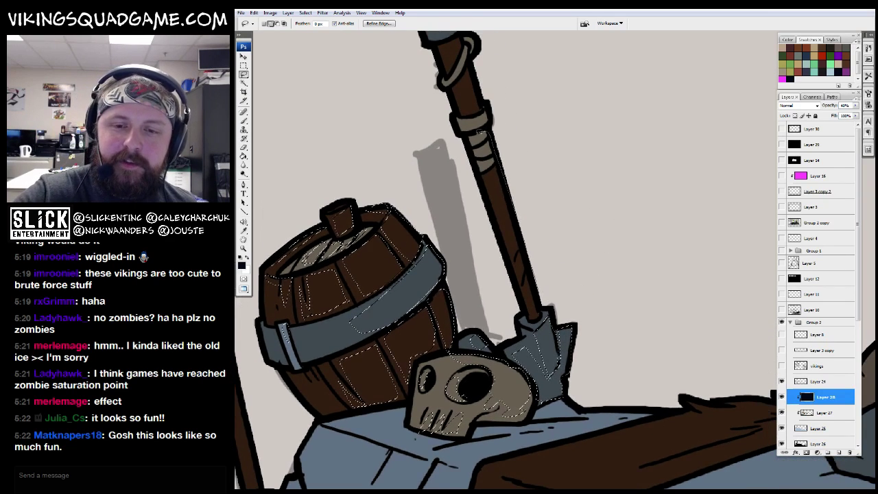
left_click_drag(474, 116, 488, 219)
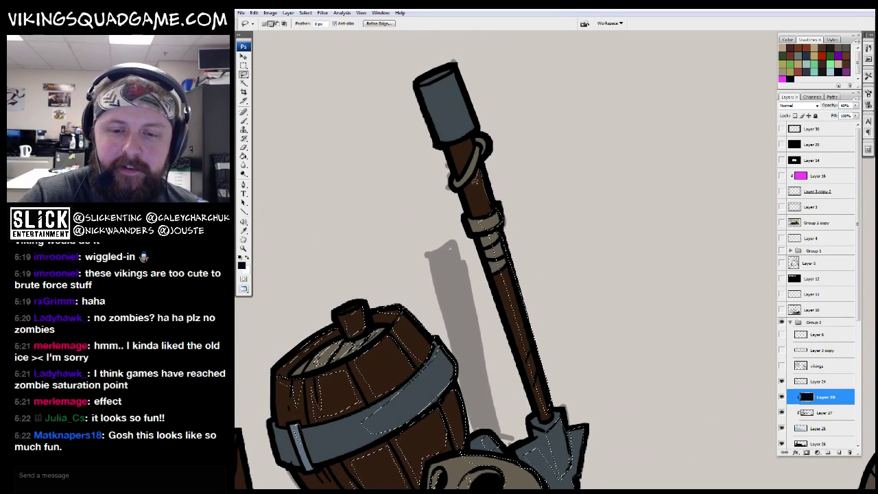
Step: Clear the lassoed lit areas from the black shading layer and lasso the highlight along the handle's rope loop
key("z")
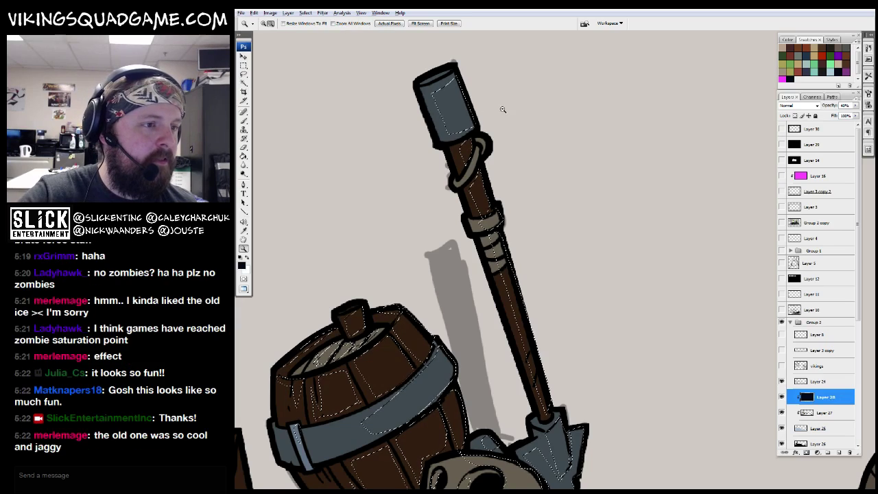
key("ctrl+minus")
key("ctrl+minus")
key("ctrl+plus")
key("ctrl+plus")
key("ctrl+plus")
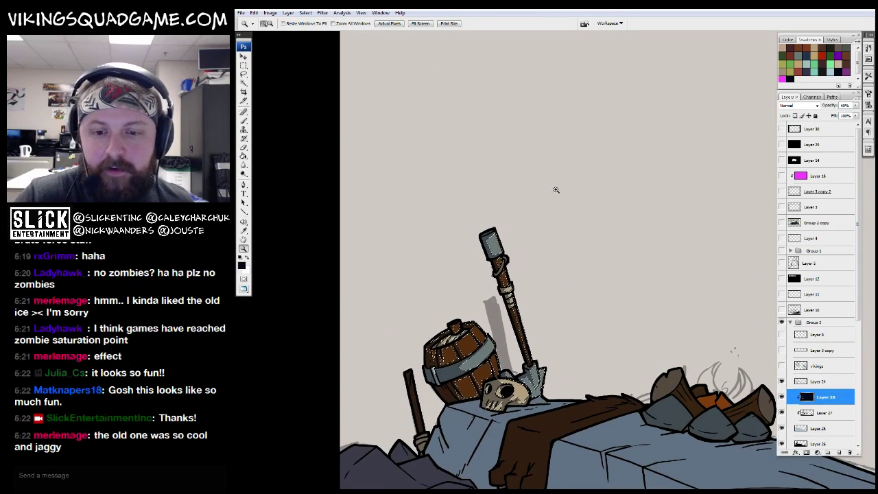
key("l")
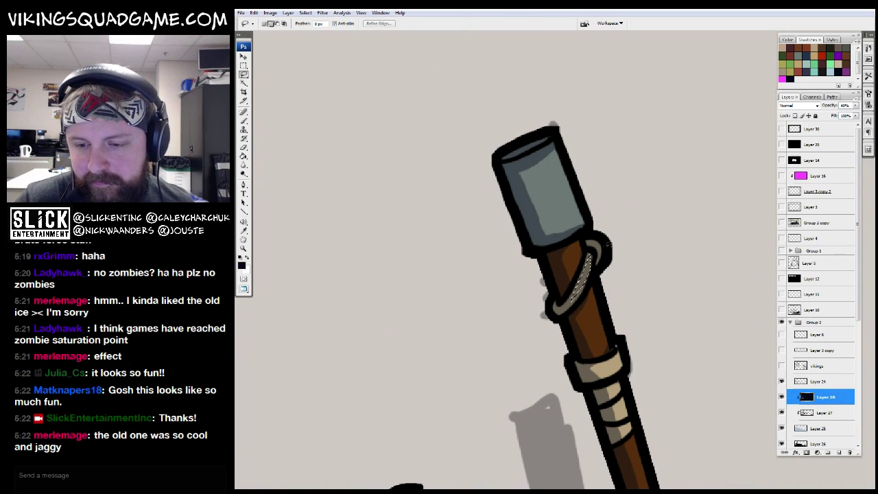
scroll(597, 251, "down", 10)
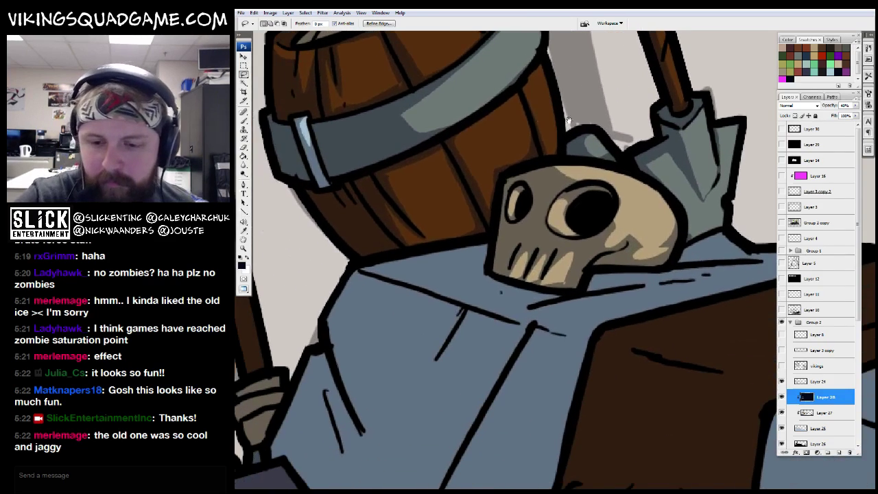
Step: Lasso the lit top surface of the ice block around the skull and clear it from the black shading layer
left_click_drag(498, 252, 595, 170)
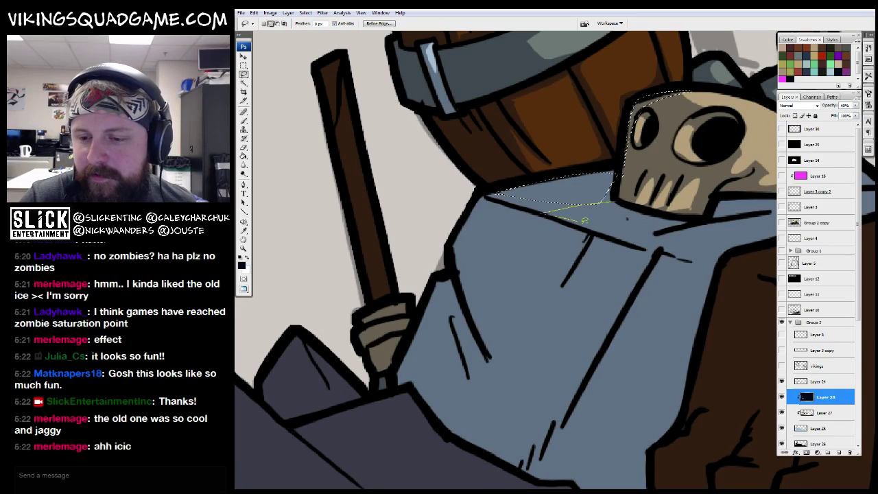
scroll(568, 197, "right", 3)
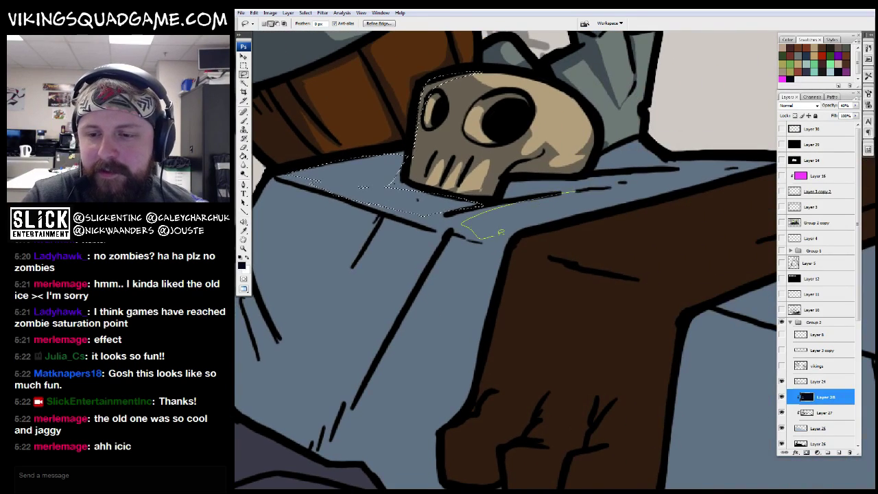
key("z")
left_click(687, 196, "alt")
left_click(690, 181)
left_click(690, 181, "alt")
left_click(686, 185, "alt")
left_click(627, 251, "alt")
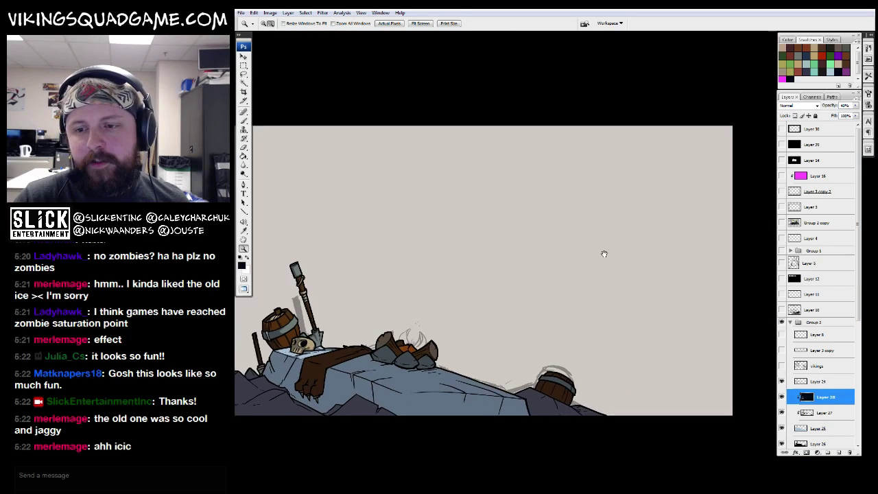
left_click(578, 244, "alt")
left_click(578, 245)
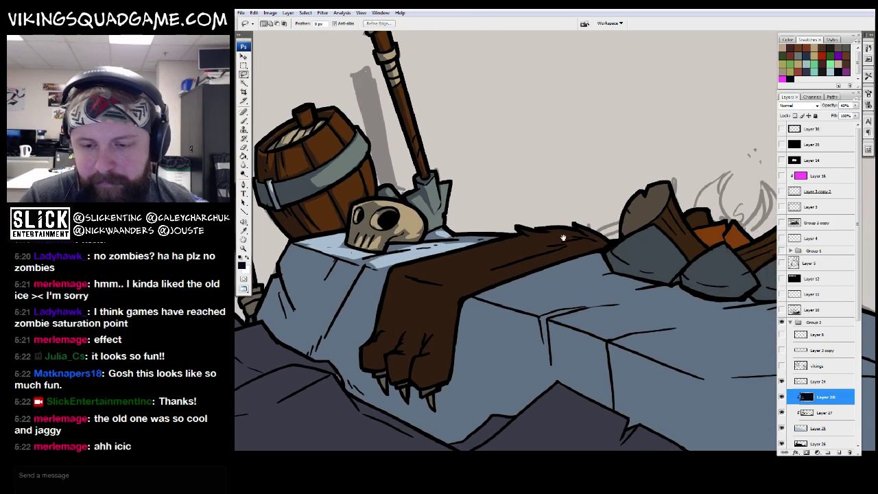
Step: Lasso the lit areas along the brown fur pelt's arm, paw edge and knuckles as one combined selection
key("l")
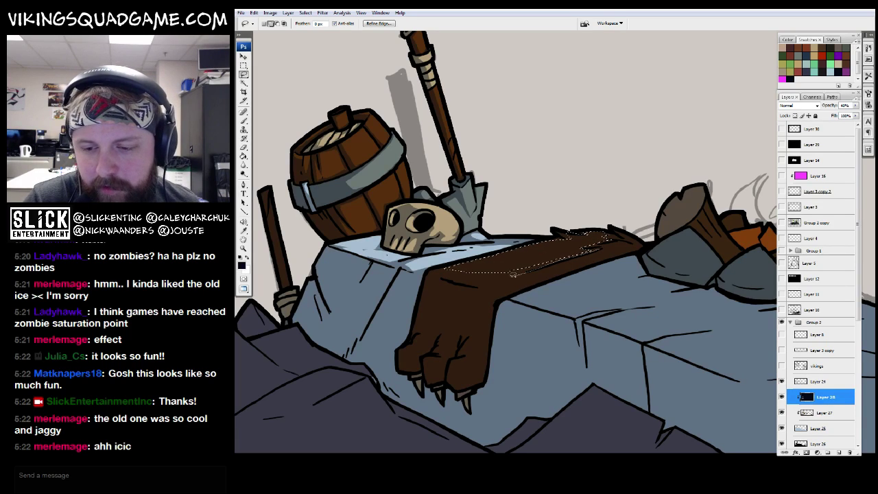
left_click_drag(522, 274, 560, 253)
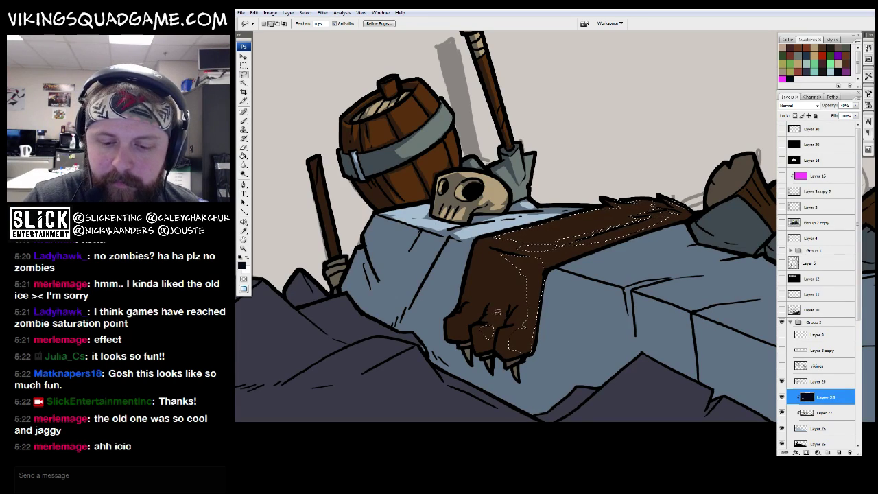
mouse_move(495, 310)
left_mouse_down()
mouse_move(466, 314)
mouse_move(474, 321)
mouse_move(488, 315)
mouse_move(483, 308)
left_mouse_up()
left_click_drag(672, 266, 549, 270)
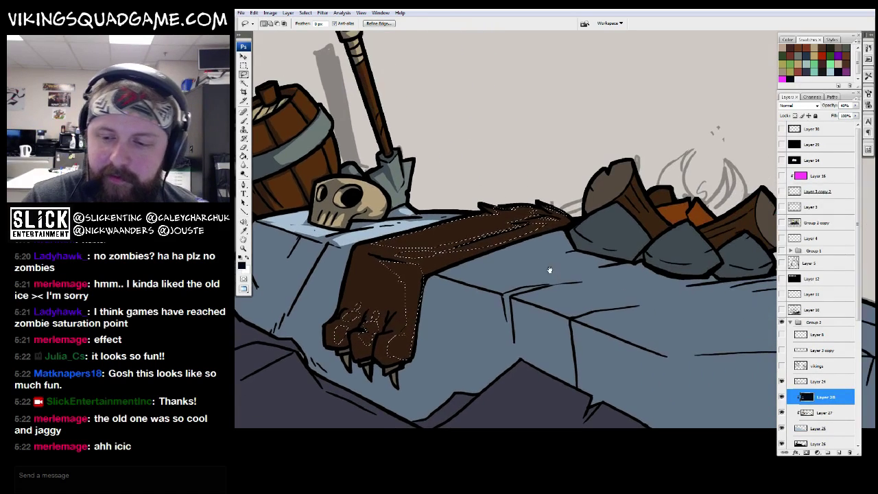
Step: Add the ice surface beside the pelt and the lit areas of the campfire's stones, logs and embers to the selection
double_click(496, 282)
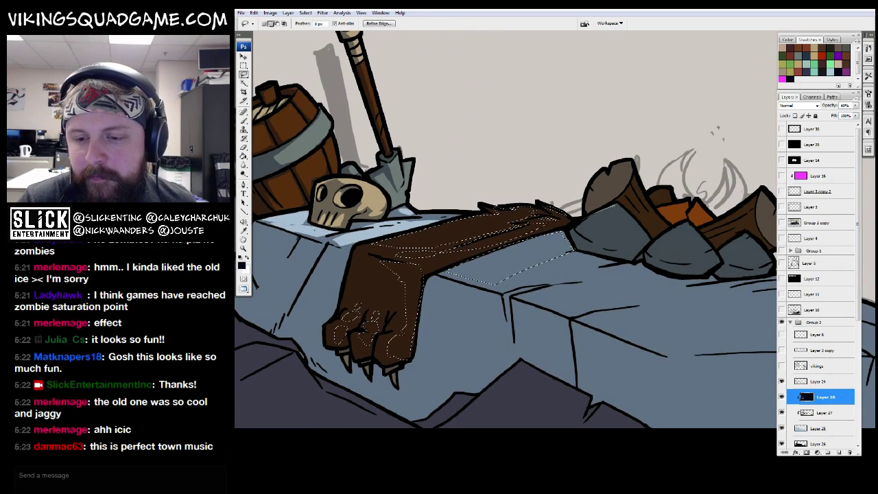
left_click_drag(660, 228, 586, 223)
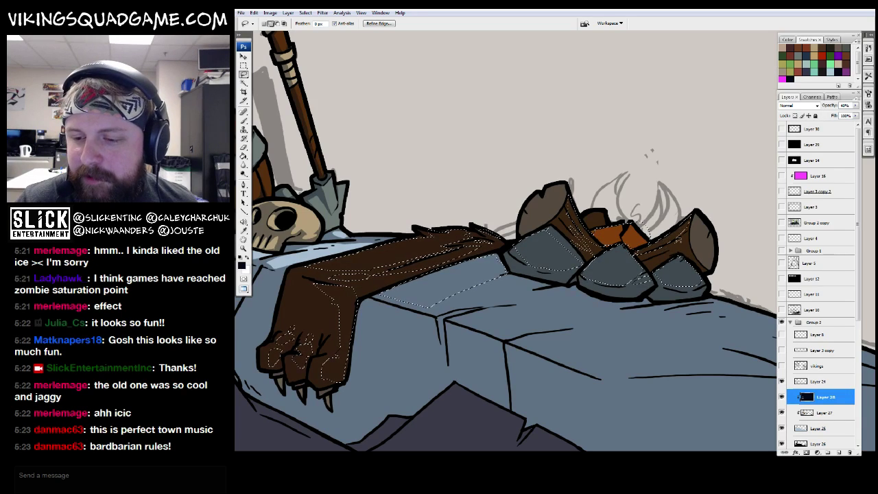
left_click_drag(607, 231, 635, 161)
mouse_move(541, 212)
left_mouse_down()
mouse_move(535, 208)
mouse_move(561, 200)
mouse_move(581, 225)
left_mouse_up()
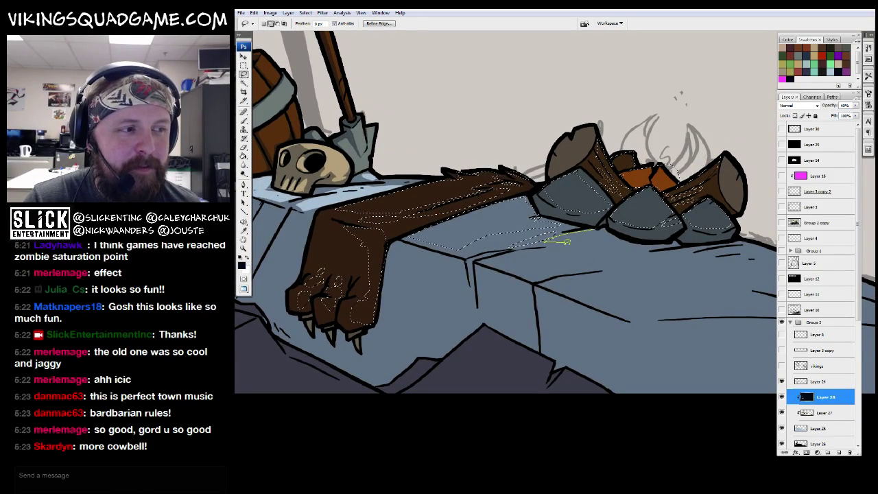
Step: Add the ice block's sloping top surface beyond the campfire to the selection and clear all selected areas from the shading layer
mouse_move(650, 261)
left_mouse_down()
mouse_move(526, 233)
mouse_move(569, 223)
left_mouse_up()
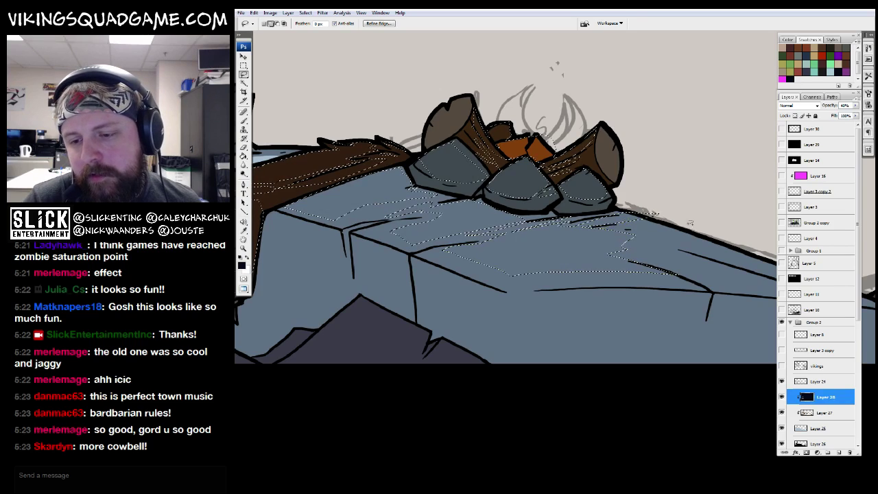
left_click_drag(732, 238, 626, 204)
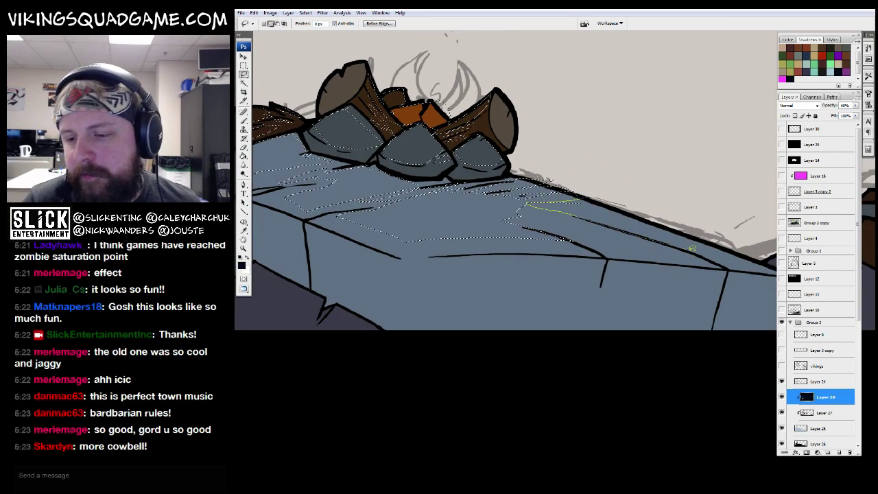
left_click_drag(691, 248, 744, 259)
left_click_drag(624, 230, 506, 207)
mouse_move(635, 261)
left_mouse_down()
mouse_move(732, 267)
mouse_move(611, 241)
left_mouse_up()
key("ctrl+BackSpace")
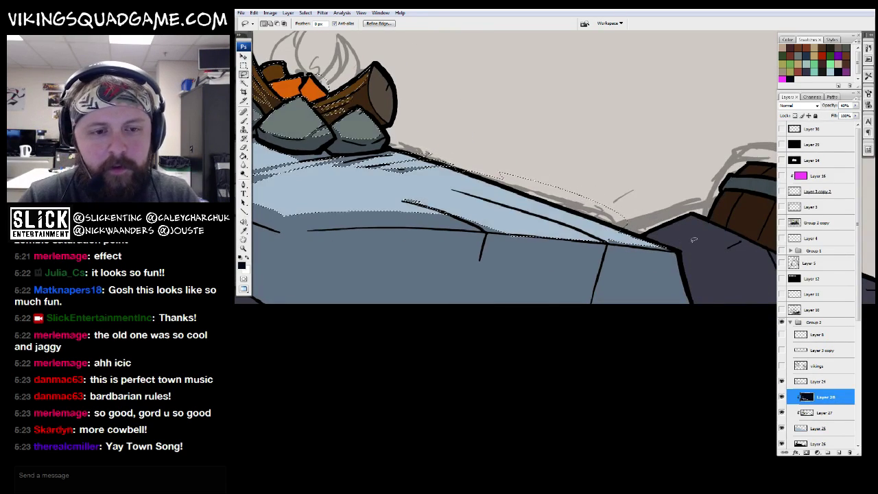
Step: Check the lighting of the whole ice block and, up close, of the campfire's stones and logs
key("ctrl+minus")
key("z")
left_click(678, 249, "alt")
left_click(711, 256, "alt")
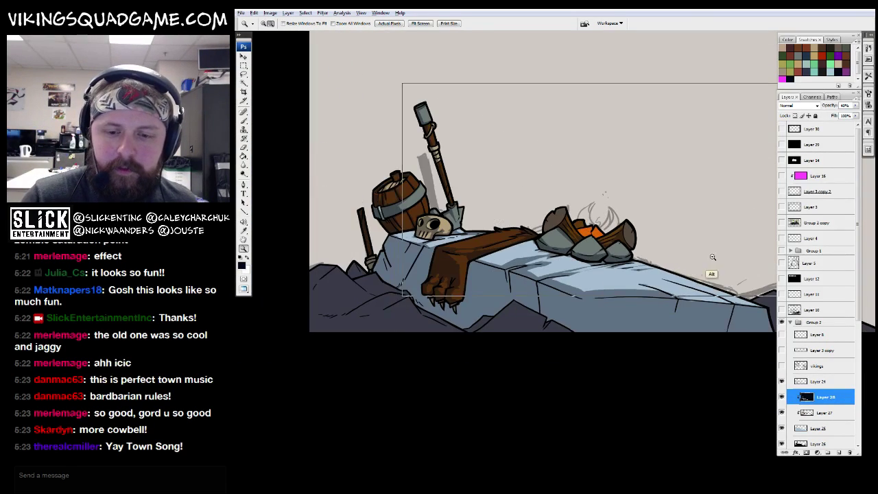
left_click(714, 295, "alt")
left_click(713, 295, "alt")
left_click(580, 206)
key("b")
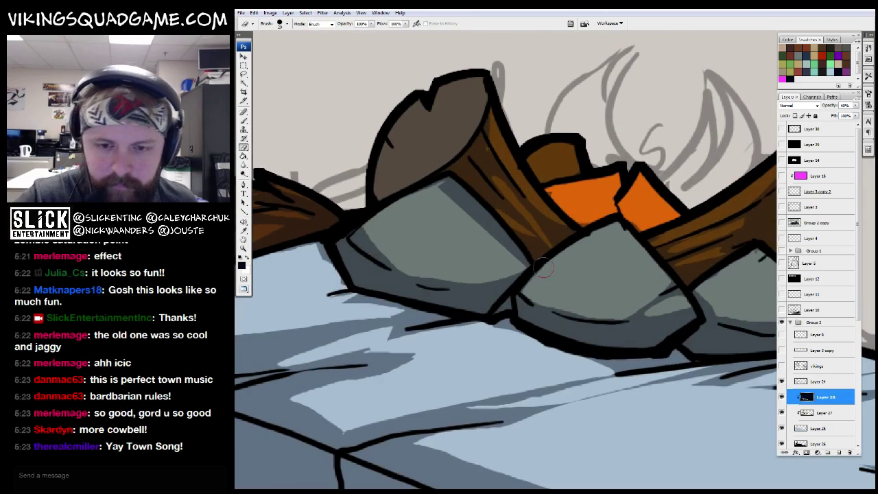
key("z")
left_click(692, 234, "alt")
left_click(693, 234, "alt")
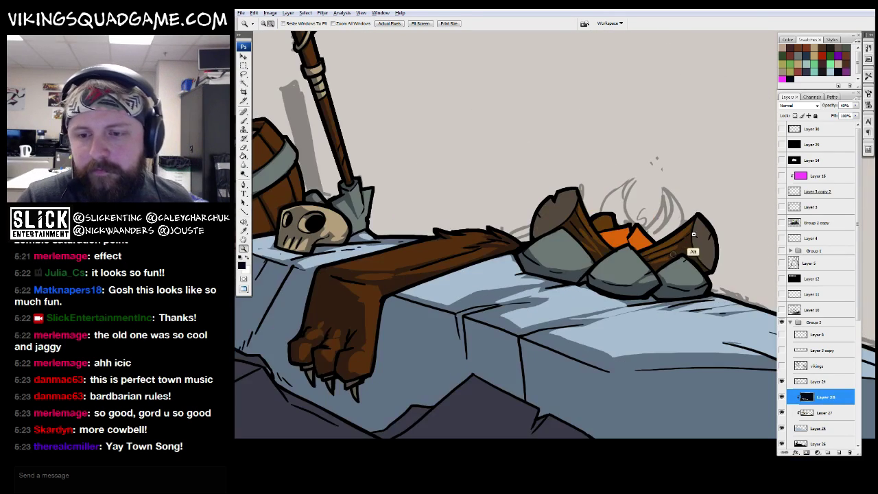
left_click(692, 234, "alt")
Step: Lasso the lit planes of the dark foreground rocks and the leftmost wooden handle, and clear them from the shading layer
scroll(603, 261, "down", 5)
key("l")
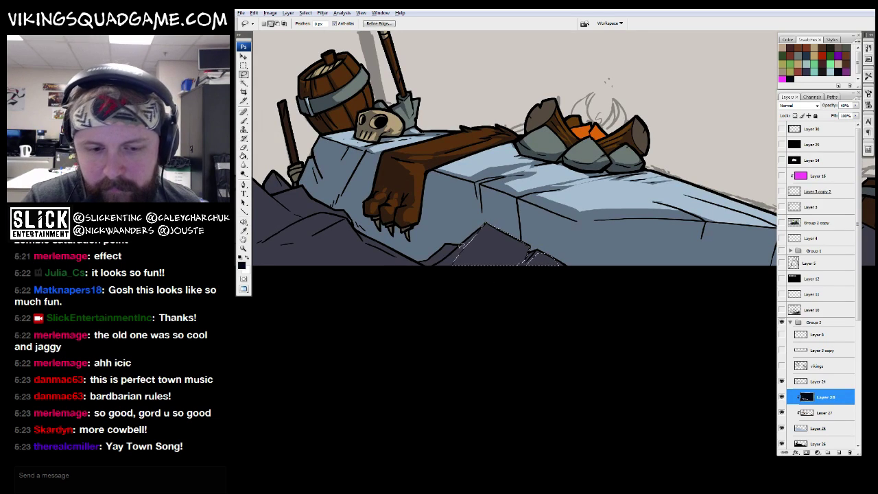
left_click_drag(458, 248, 538, 262)
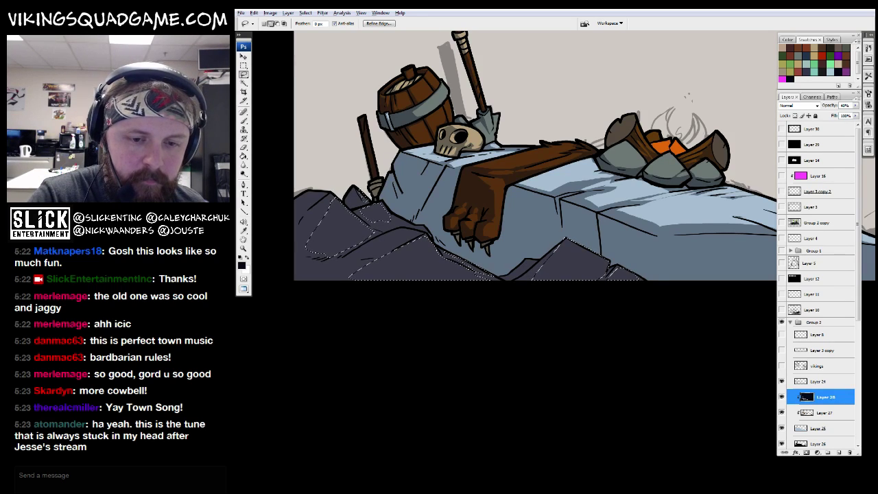
scroll(559, 233, "down", 2)
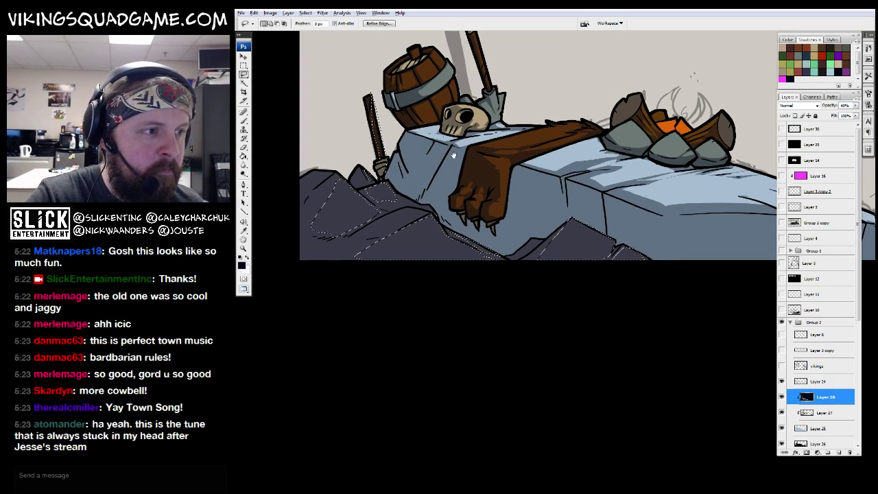
key("z")
left_click(499, 238, "alt")
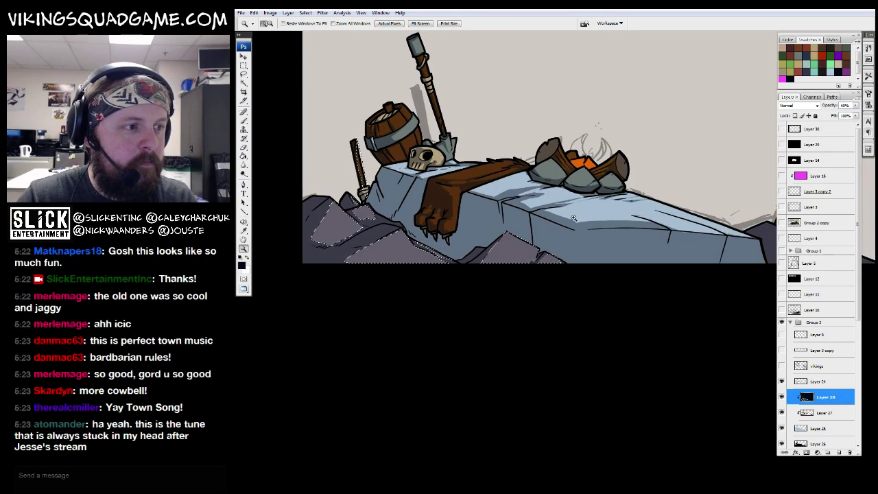
left_click_drag(499, 238, 469, 265)
left_click(561, 221, "alt")
Step: Lasso the lit areas of the dark rocks beneath and beside the right barrel
left_click(528, 322)
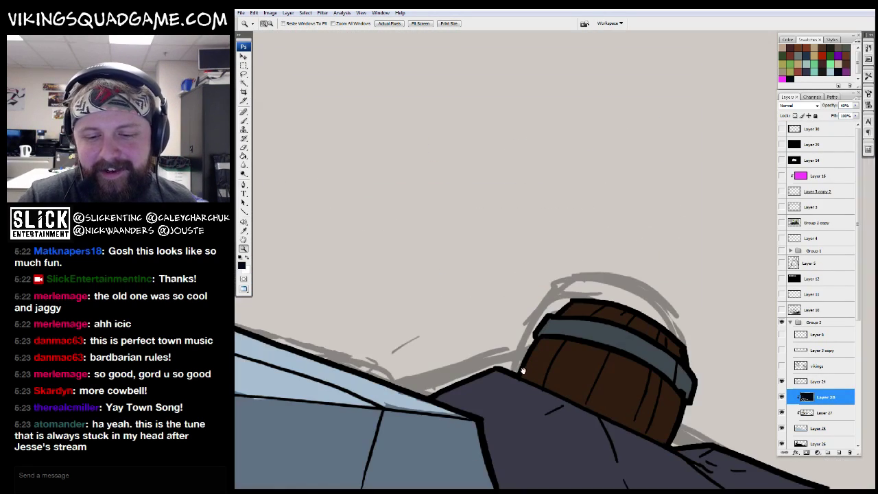
scroll(514, 172, "down", 3)
key("l")
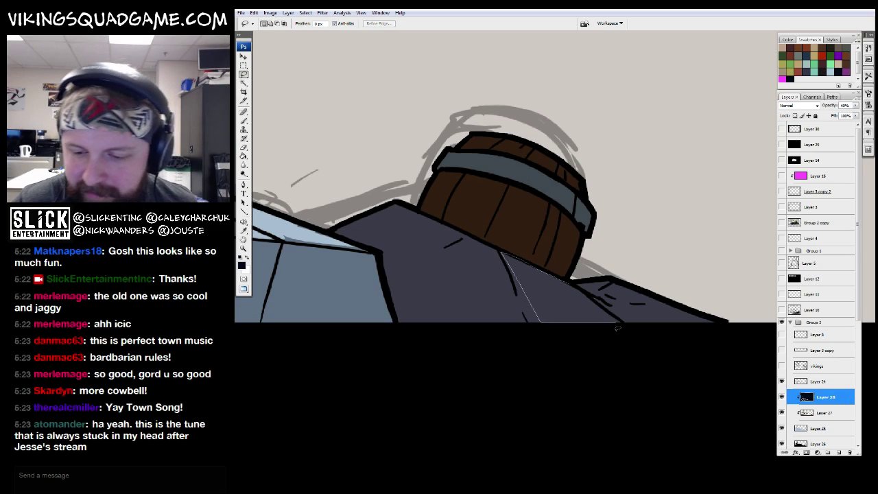
left_click_drag(607, 290, 699, 303)
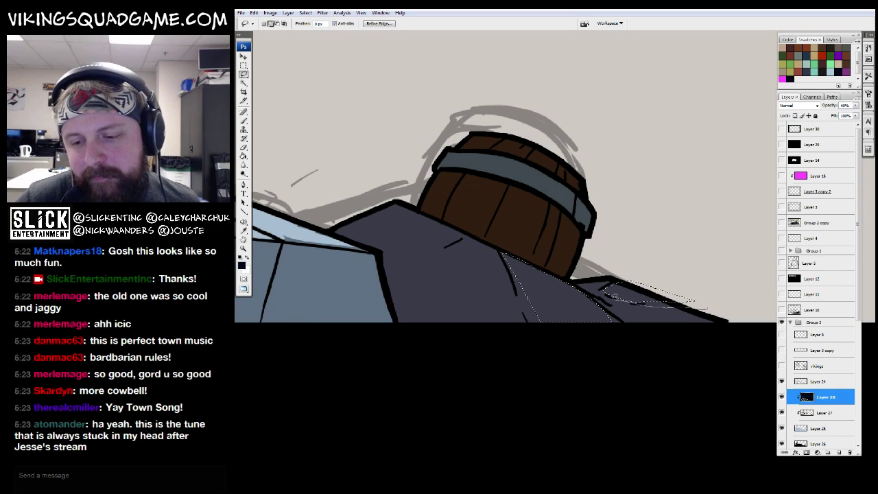
Step: Add the right barrel's lit staves and metal band and the rock's upper ridge to the selection, and clear the shading there
left_click_drag(582, 236, 589, 247)
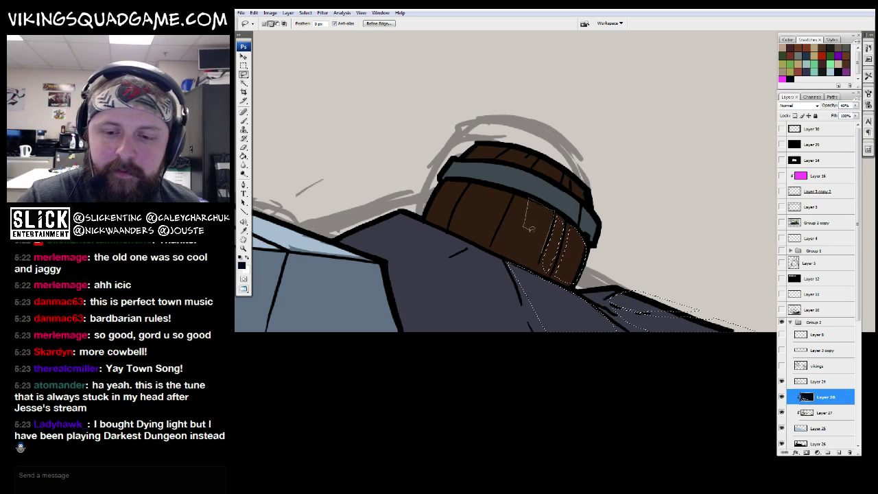
left_click_drag(529, 249, 573, 197)
left_click_drag(602, 227, 586, 190)
mouse_move(540, 164)
left_mouse_down()
mouse_move(513, 165)
mouse_move(497, 219)
mouse_move(488, 196)
mouse_move(492, 230)
mouse_move(524, 220)
left_mouse_up()
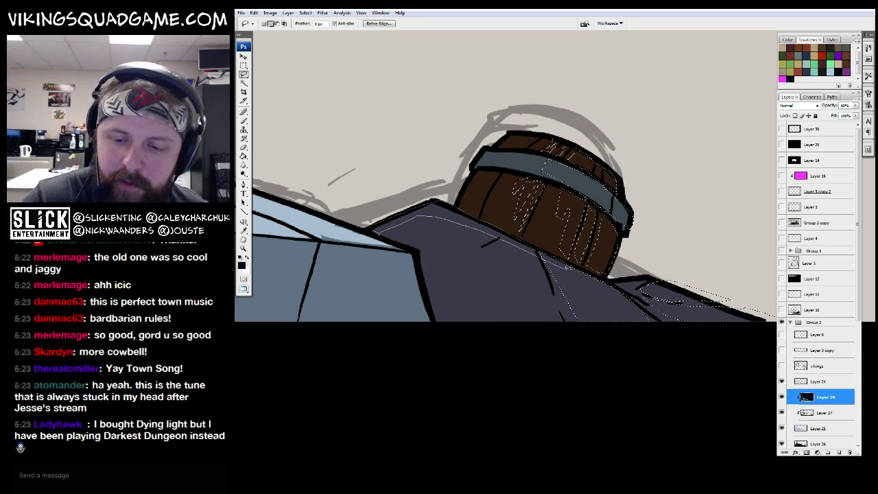
left_click_drag(537, 254, 538, 265)
key("z")
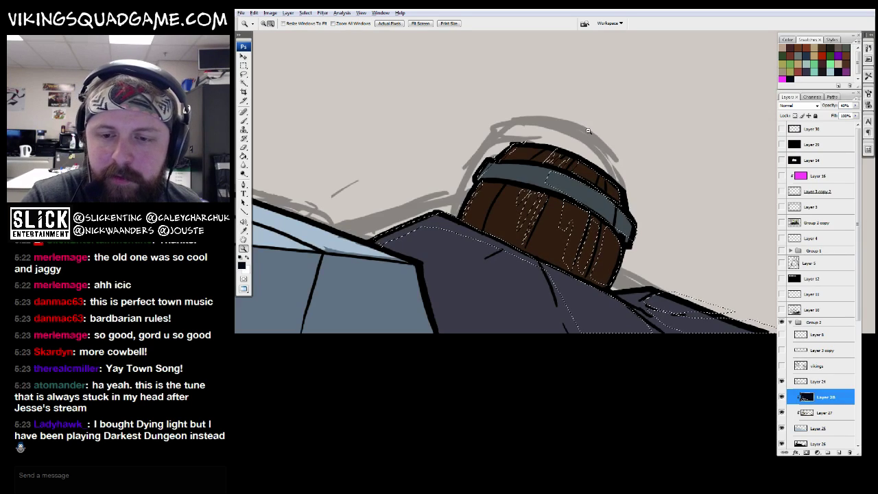
left_click(590, 134, "alt")
left_click(631, 151, "alt")
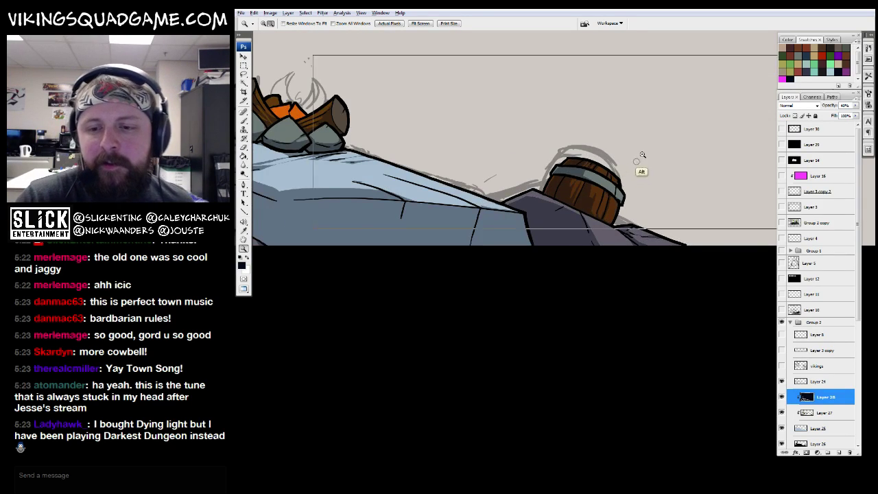
left_click(642, 155, "alt")
left_click(635, 186, "alt")
Step: Extend the short crack line on the ice block's front face down to the canvas edge on line-art Layer 24
left_click(588, 176)
left_click(515, 307)
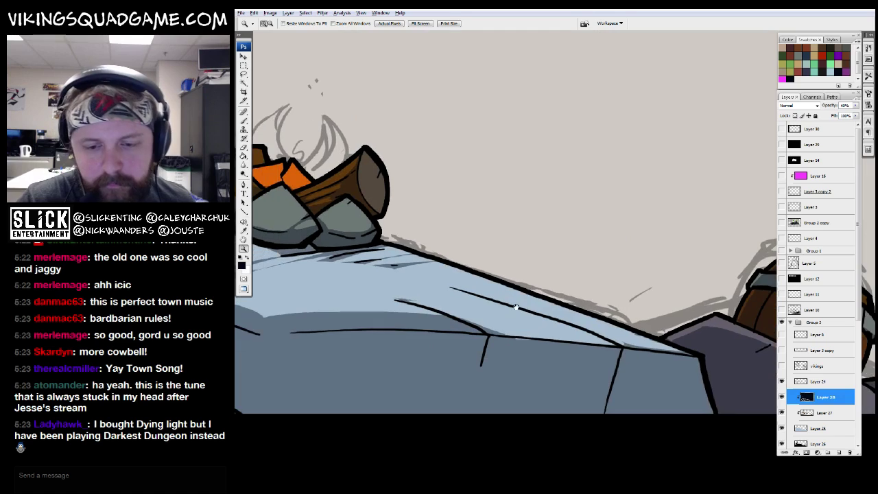
key("b")
left_click_drag(526, 344, 569, 257)
key("alt+bracketright")
mouse_move(523, 229)
left_mouse_down()
mouse_move(591, 256)
mouse_move(564, 270)
left_mouse_up()
key("g")
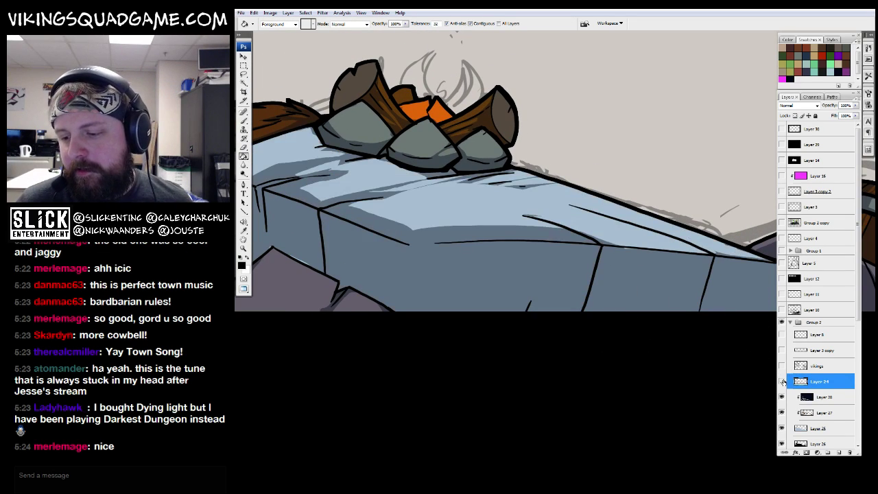
key("w")
left_click(679, 301)
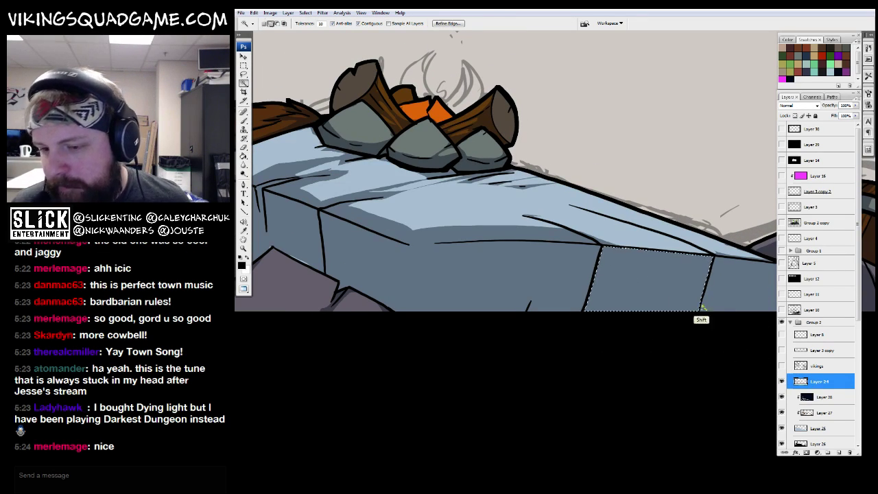
left_click_drag(581, 257, 612, 267)
key("z")
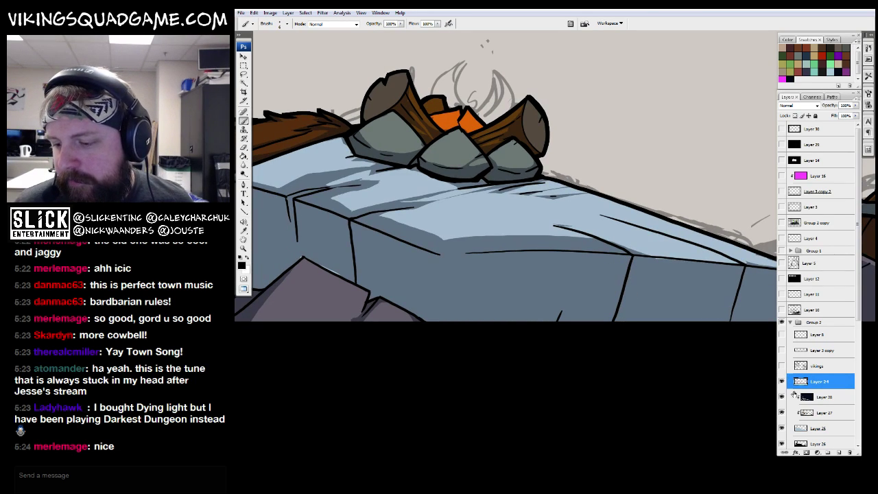
key("ctrl+d")
Step: Brush a black line on Layer 24 that closes the gap in the ice block's upper front edge
left_click(676, 191)
key("b")
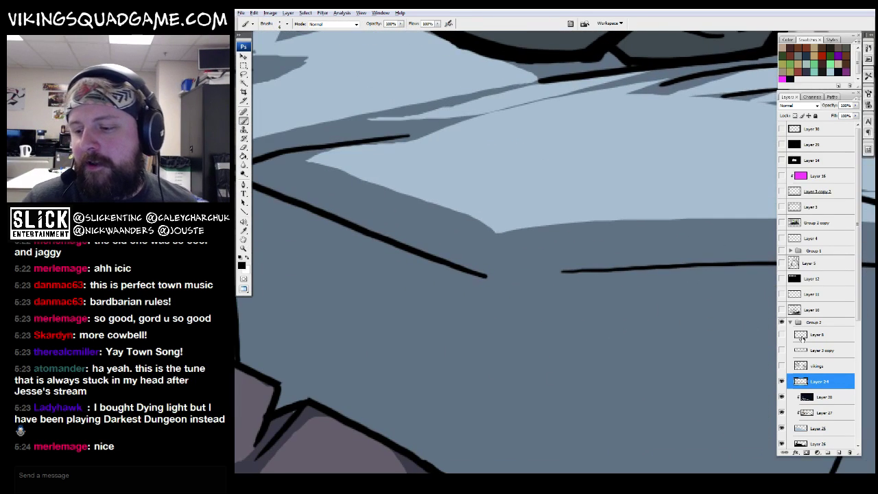
key("z")
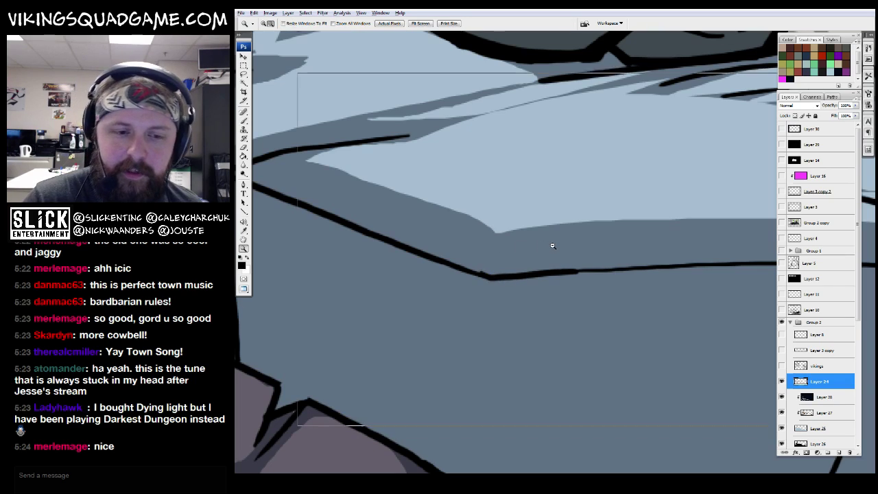
Step: Select the ice block's front faces from line-art Layer 24 and fill the faces below the campfire with darker blue on Layer 27
left_click(612, 268, "alt")
left_click(612, 268, "alt")
left_click(661, 300, "alt")
key("g")
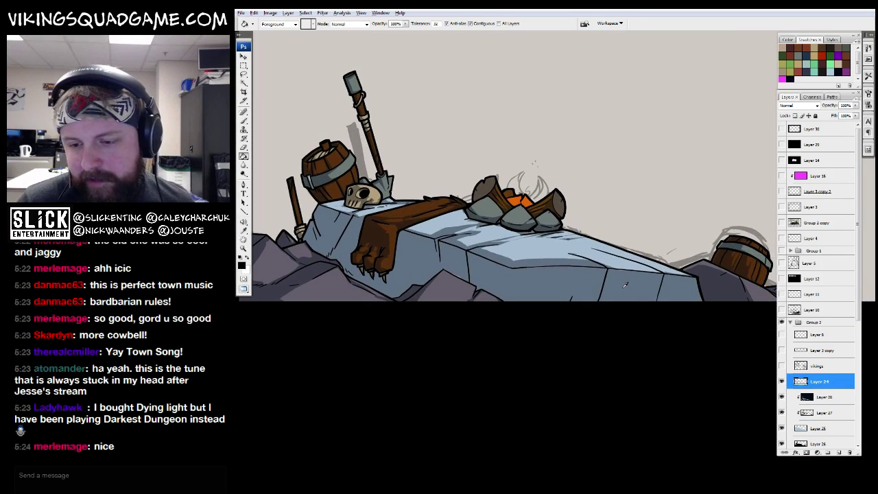
key("w")
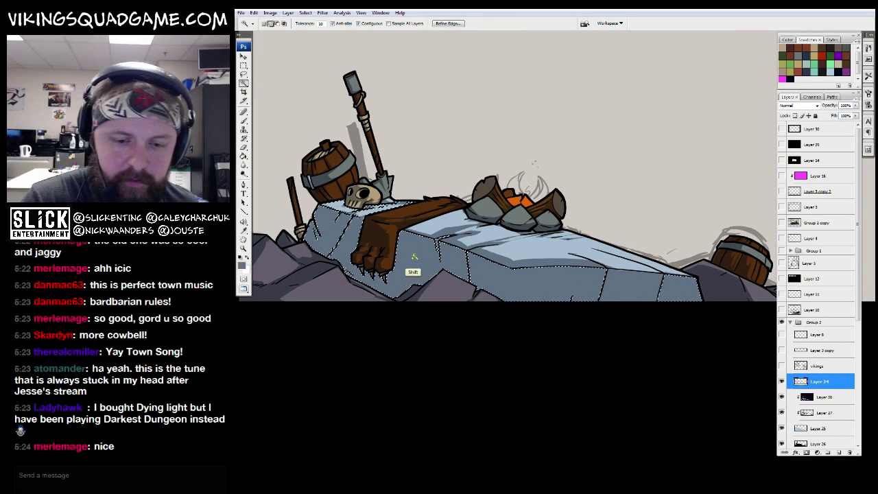
left_click(819, 412)
key("g")
left_click(637, 282)
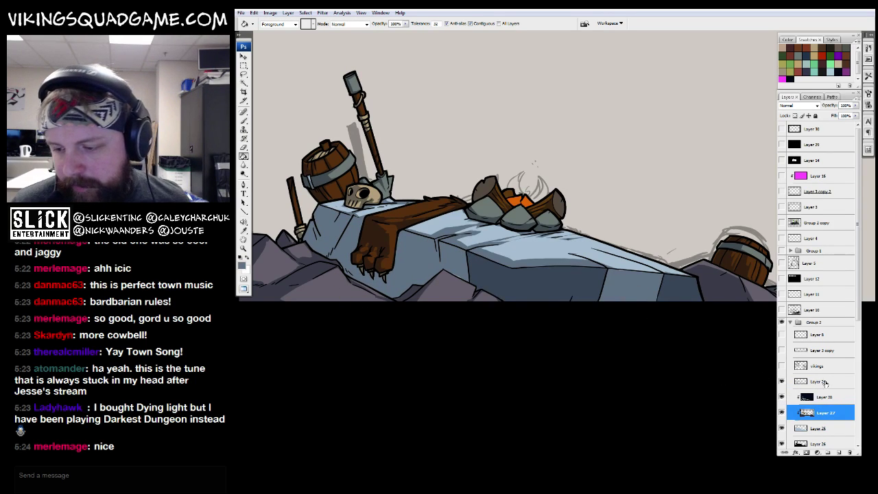
Step: Reselect the ice block's front face near its right end, darken it on Layer 27, and clear the selection
left_click(782, 396)
left_click(782, 396)
left_click(819, 381)
key("w")
left_click(643, 289)
left_click(823, 412)
key("ctrl+d")
key("b")
key("ctrl+minus")
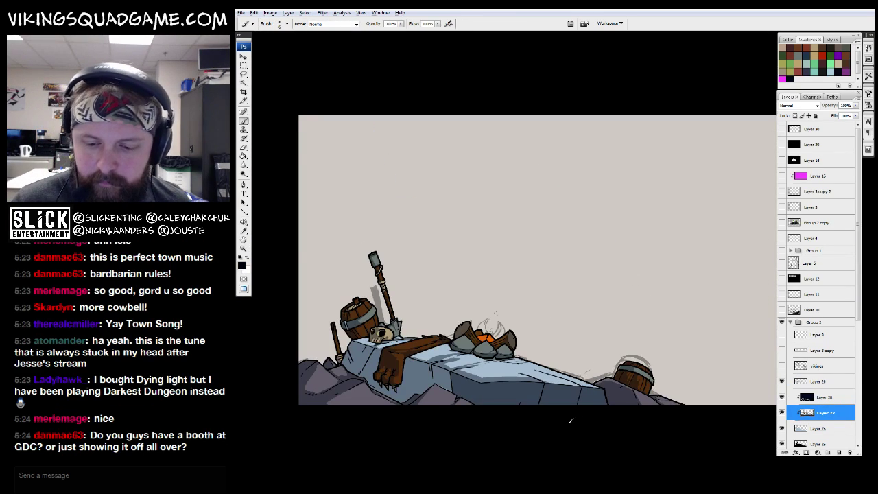
Step: Select the ice block's left front faces around the bear paw from line-art Layer 24
key("ctrl+plus")
key("alt+bracketright")
key("alt+bracketright")
left_click_drag(454, 314, 548, 261)
left_click_drag(398, 199, 508, 248)
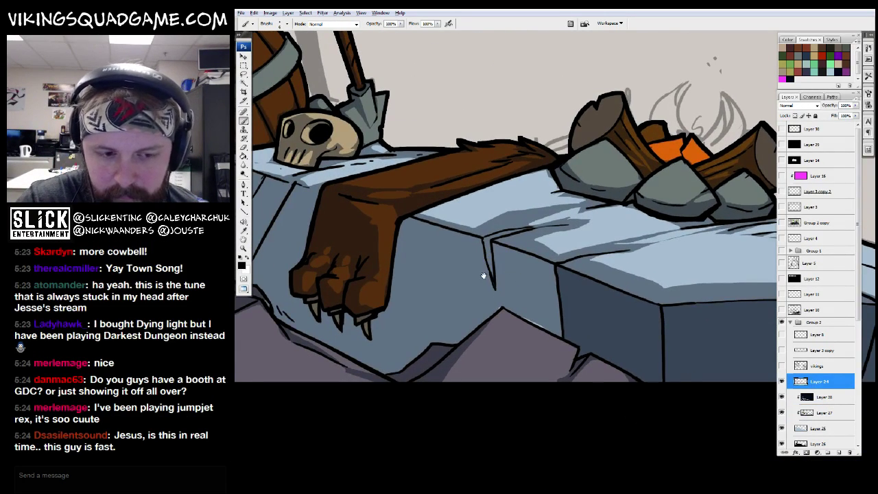
left_click_drag(484, 276, 607, 282)
left_click_drag(562, 260, 596, 291)
key("w")
left_click(633, 305)
scroll(633, 305, "down", 3)
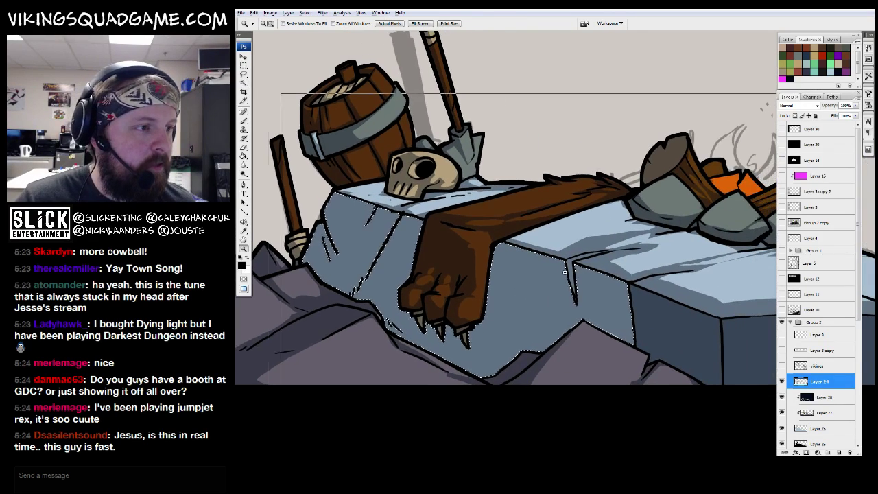
scroll(636, 303, "up", 1)
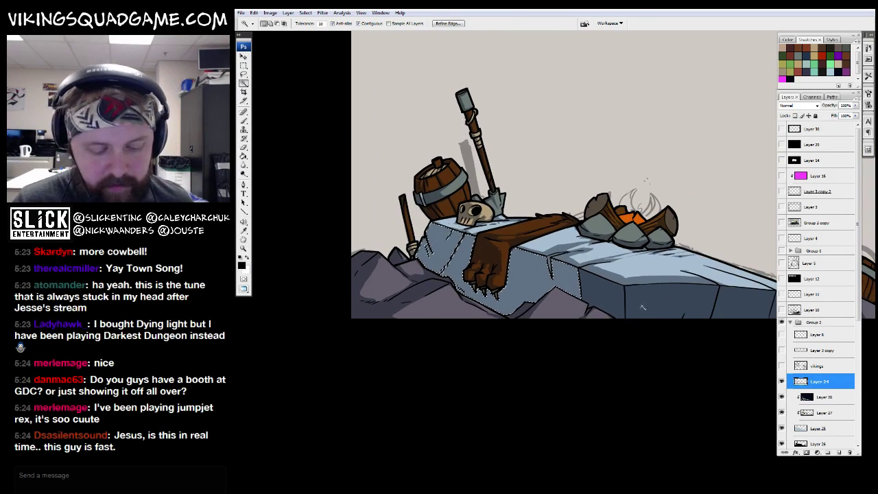
Step: Sample the mid blue of the ice's front face and make Layer 27 active for the selected faces
left_click(817, 396)
key("g")
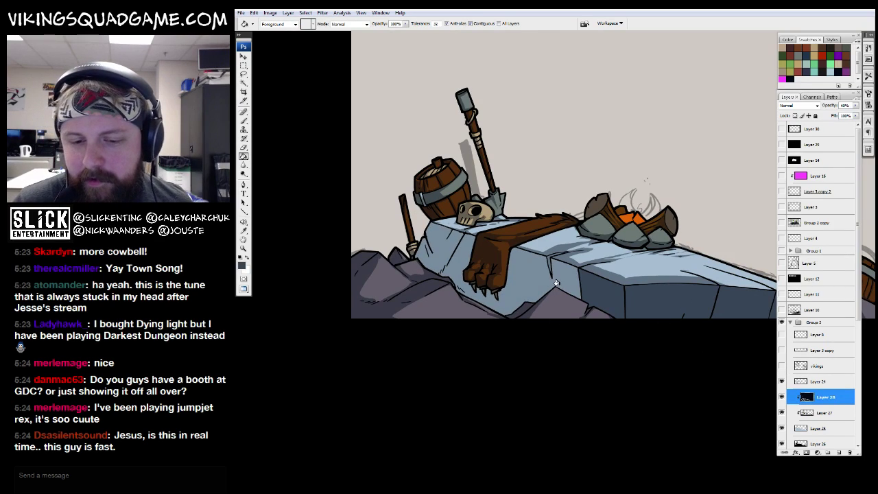
key("alt+]")
left_click(557, 285)
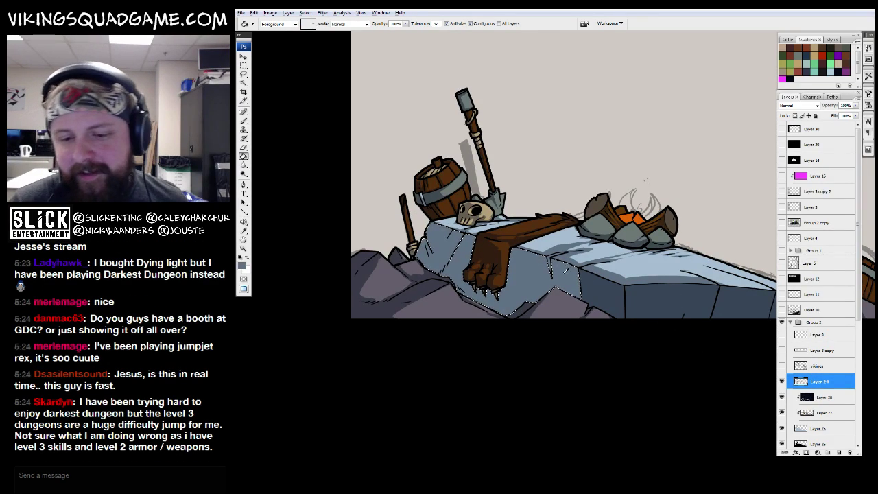
left_click(811, 412)
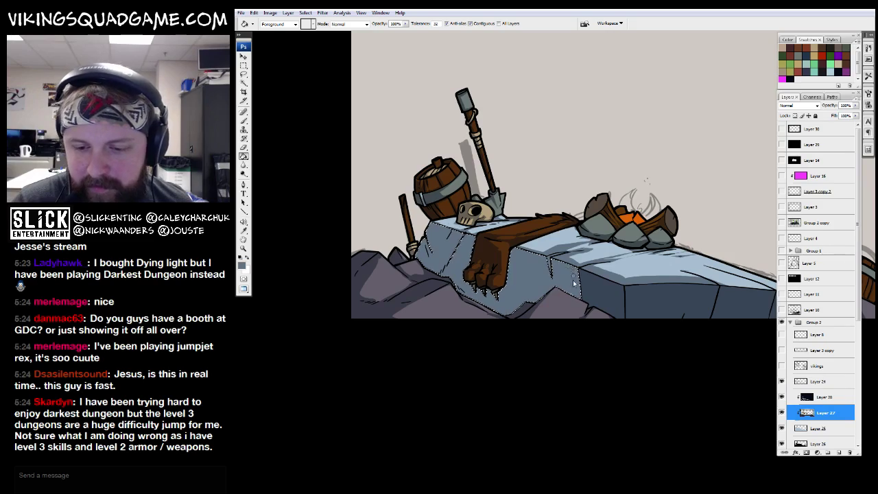
Step: Switch to VS_COVER_PS4.psd and examine the shading on the Viking characters in the cover art
key("z")
left_click(603, 274, "alt")
key("f")
left_click(560, 65)
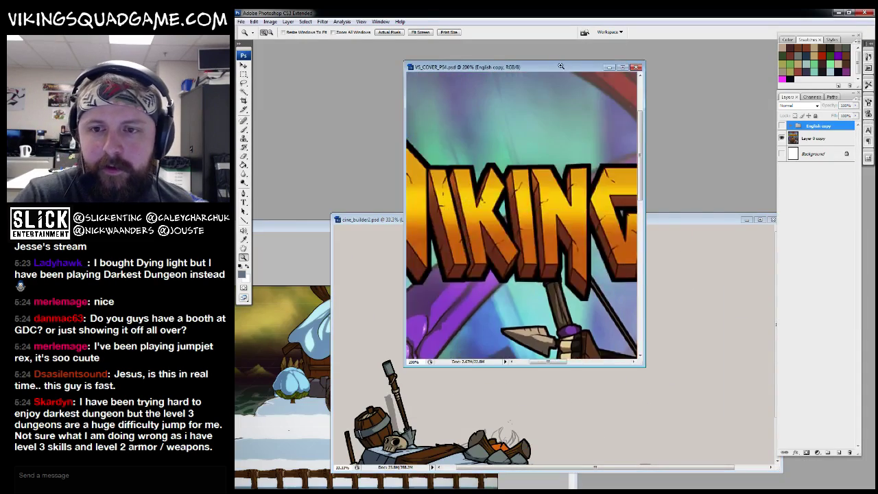
double_click(560, 66)
scroll(677, 163, "down", 8)
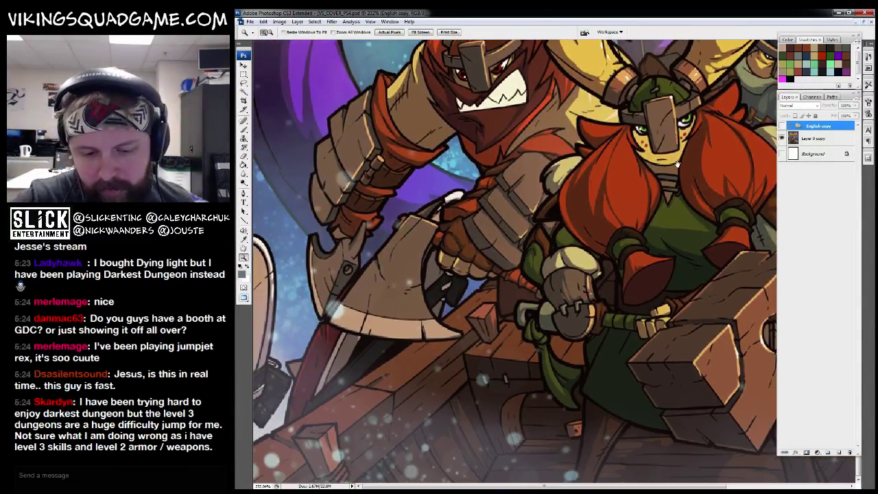
scroll(677, 163, "up", 8)
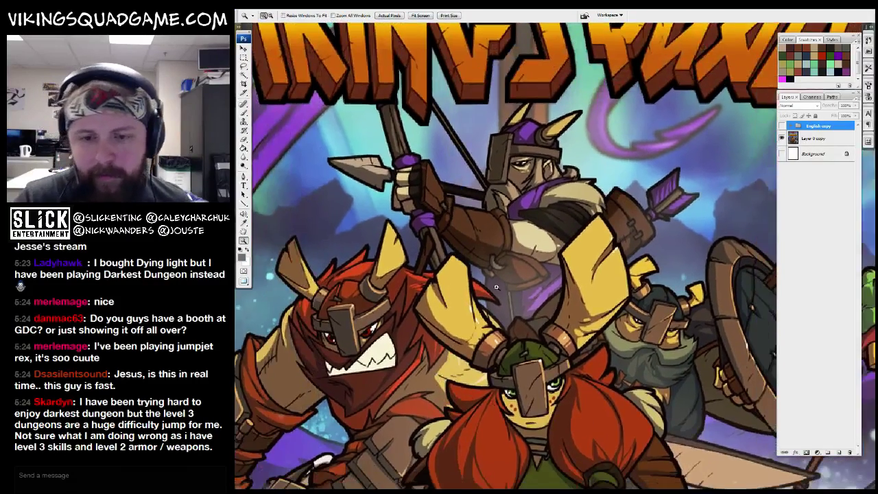
left_click(859, 22)
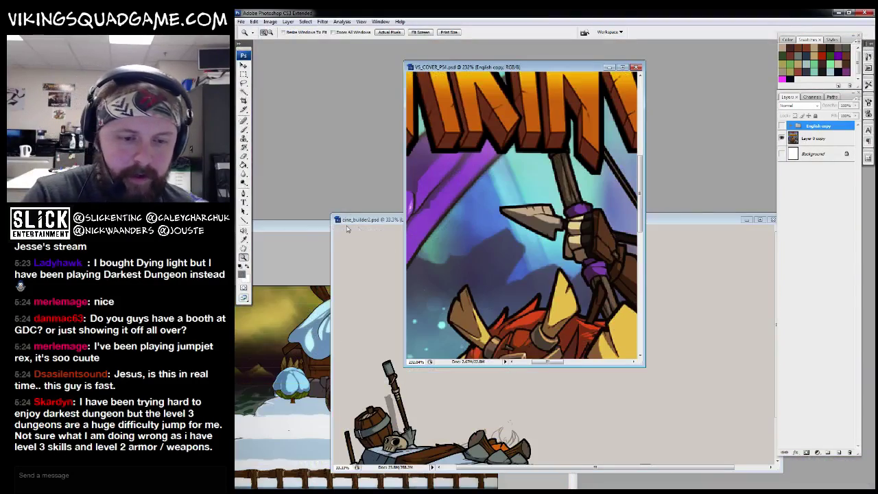
Step: Open the snowy village scene and examine its snow, wood and campfire colours, sampling the snow's light blue
left_click(360, 230)
key("f")
left_click(478, 374)
left_click(478, 373)
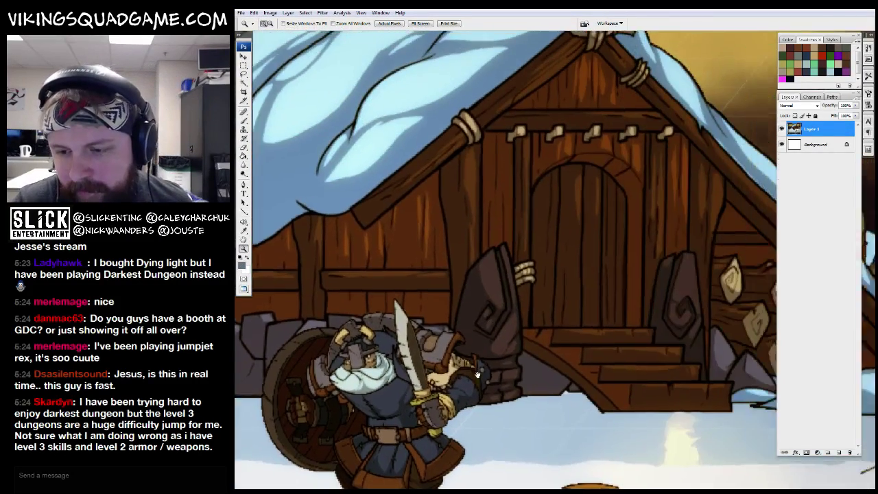
left_click(478, 374, "alt")
left_click(589, 292, "alt")
left_click(589, 292, "alt")
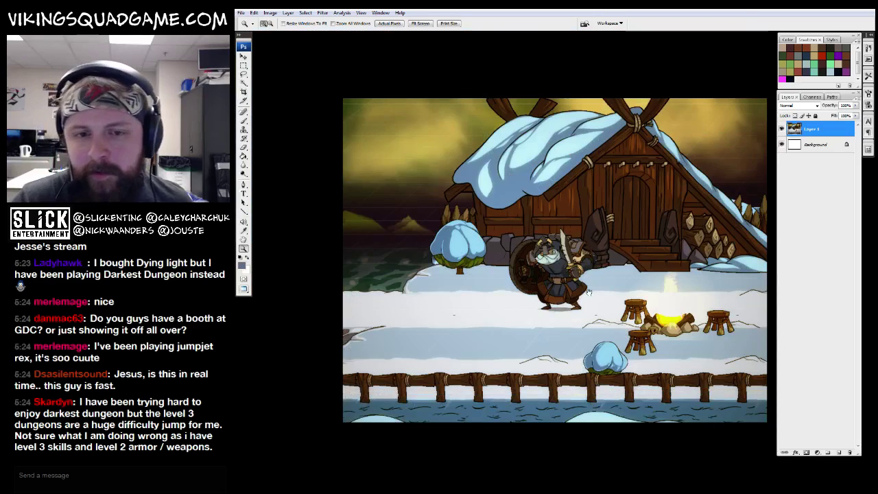
key("f")
key("f")
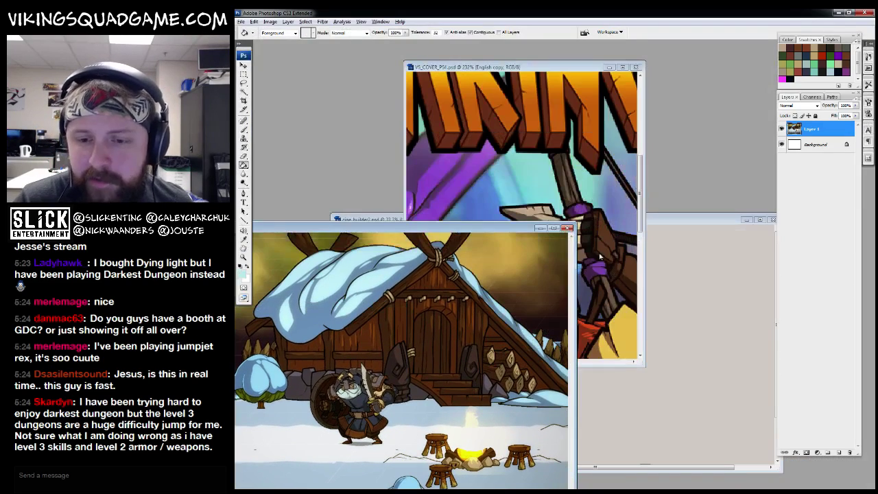
Step: Return to cine_builder2.psd and fill the ice block's left front faces with the dark blue on Layer 27
left_click_drag(531, 229, 531, 116)
left_click(624, 218)
key("f")
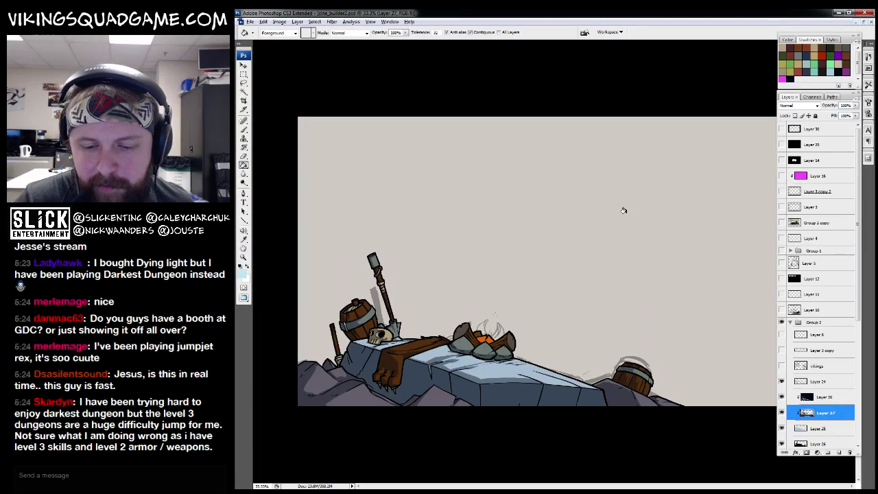
key("b")
left_click_drag(376, 269, 534, 402)
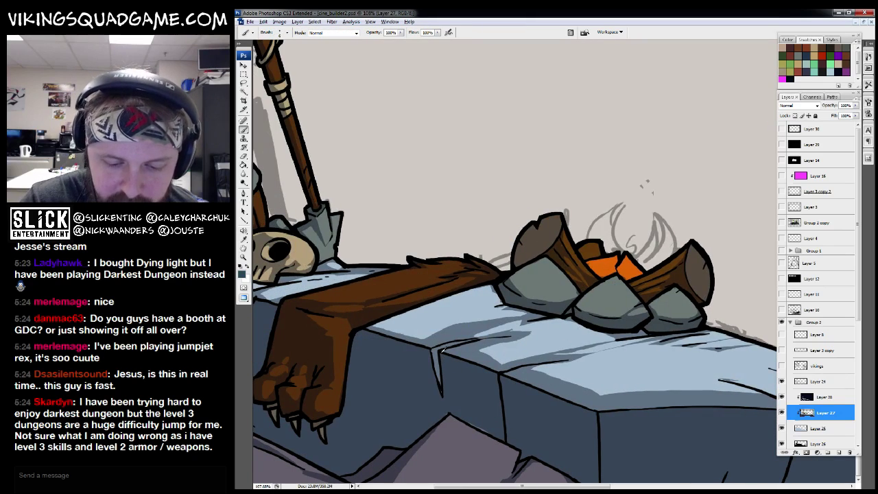
Step: Brush a black vertical edge line down the ice block's front face beside the bear paw on Layer 24
left_click(816, 365)
left_click(816, 381)
mouse_move(652, 391)
left_mouse_down()
mouse_move(511, 239)
mouse_move(509, 407)
left_mouse_up()
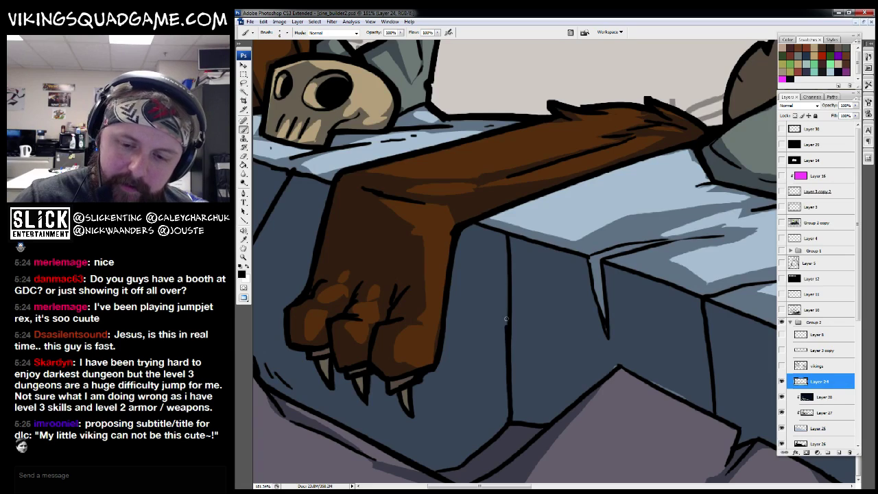
Step: Extend the black crack line farther down the ice block's left end face on Layer 24
scroll(597, 202, "up", 2)
scroll(557, 200, "left", 3)
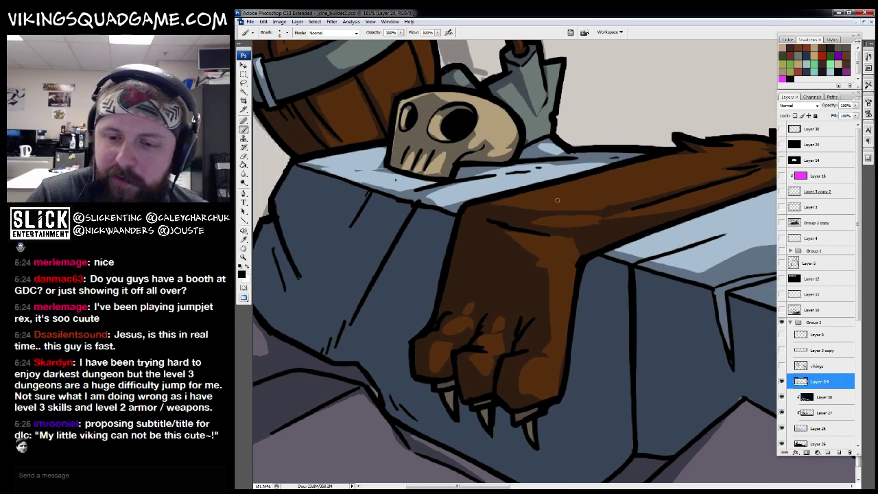
key("z")
left_click(538, 254, "alt")
left_click(450, 356)
left_click_drag(439, 346, 465, 330)
key("b")
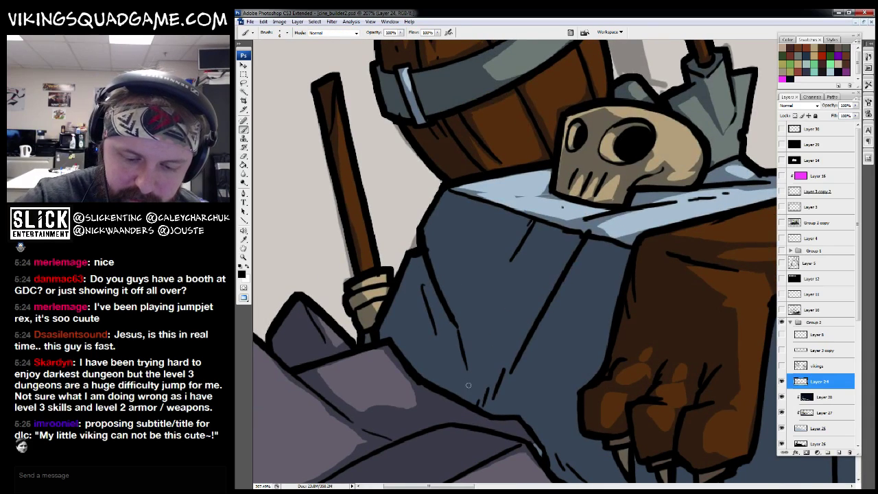
Step: Lasso the lit area along the upper edge of the dark rocks left of the ice block on Layer 28
scroll(412, 319, "up", 2)
key("z")
scroll(607, 239, "down", 2)
left_click(407, 304, "alt")
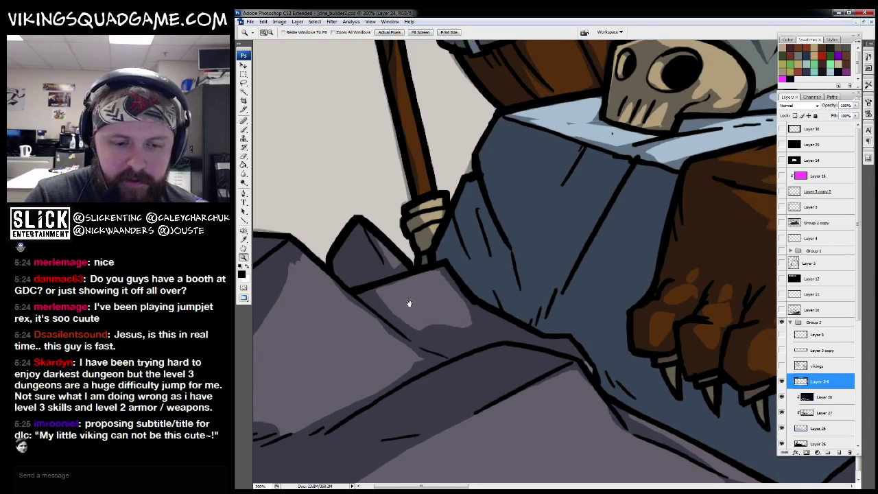
scroll(594, 283, "left", 3)
left_click(801, 403)
key("l")
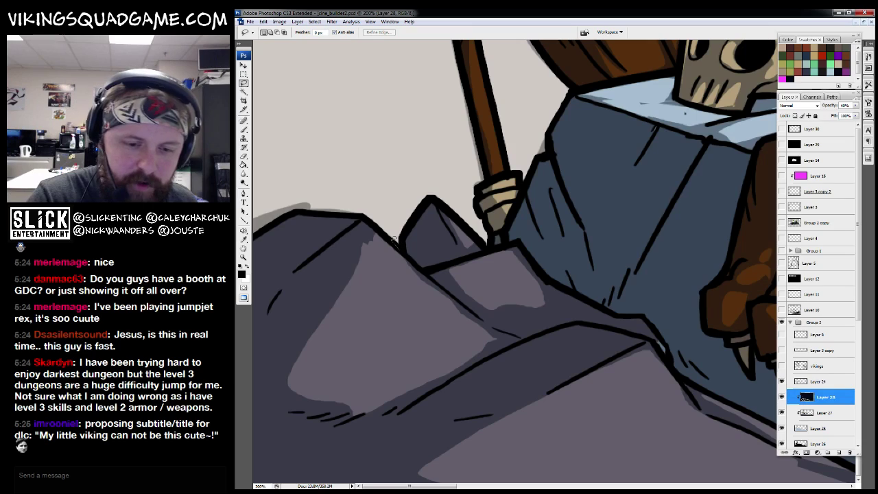
Step: Clear a lassoed part of the shadow from the leftmost rock's front face on Layer 28, then drop the selection
mouse_move(263, 362)
left_mouse_down()
mouse_move(356, 231)
mouse_move(353, 296)
left_mouse_up()
key("Delete")
key("ctrl+d")
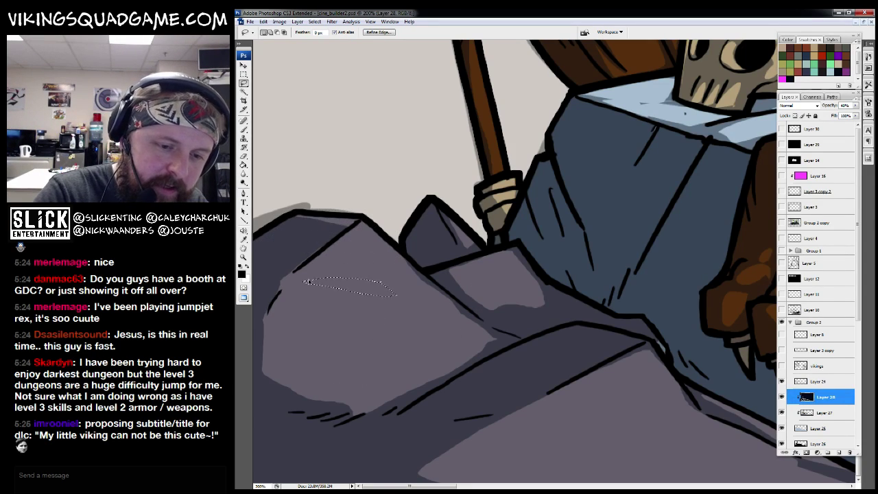
Step: Cut a thin lit strip out of the shadow along the foreground rock's upper edge with the Lasso
key("z")
scroll(601, 236, "up", 1)
left_click(601, 235, "alt")
left_click(575, 322, "alt")
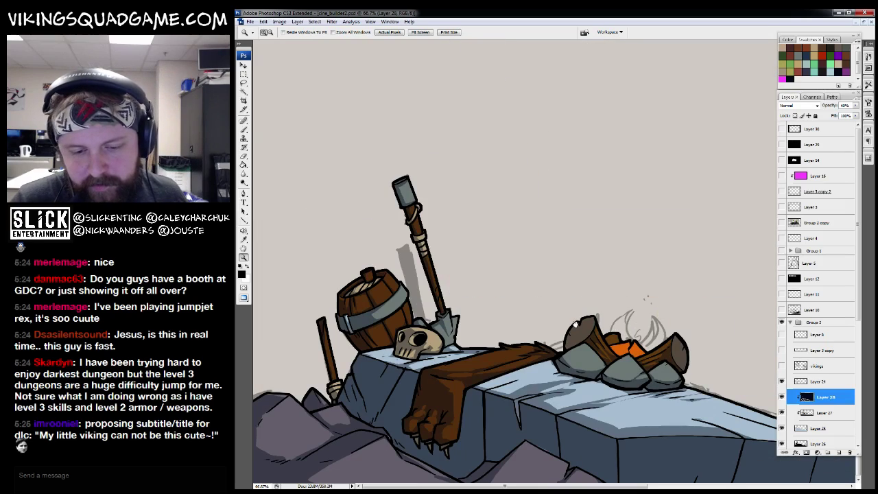
key("f")
left_click(430, 355)
left_click(506, 300)
left_click(514, 325)
key("l")
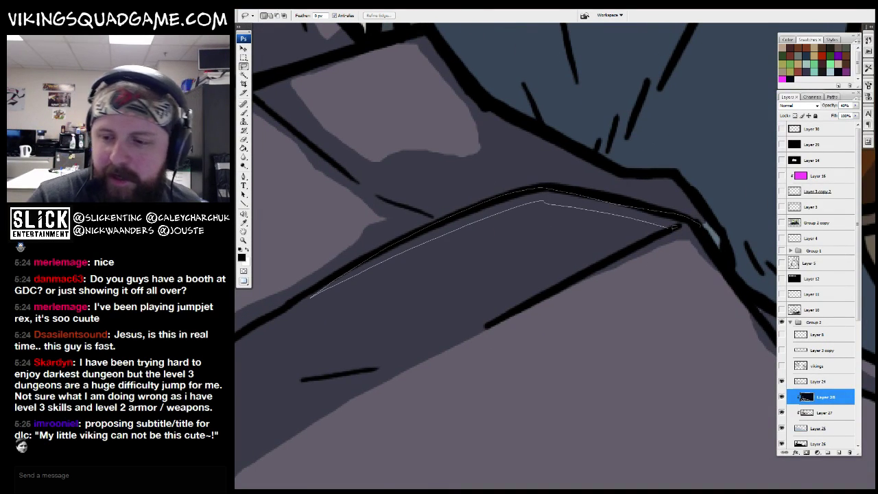
key("Delete")
key("ctrl+d")
Step: Lasso a triangular patch just below the foreground rock's peak, following its ridge line
left_click_drag(678, 226, 644, 243)
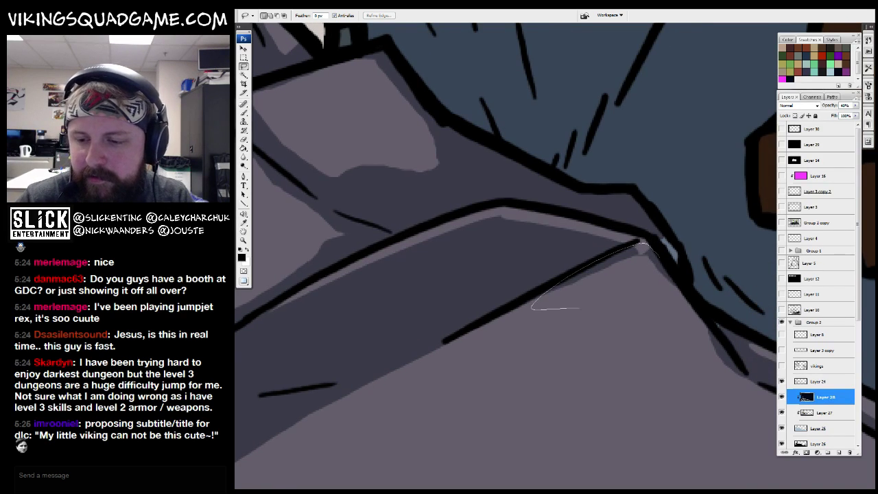
left_click_drag(532, 307, 532, 308)
key("z")
left_click(657, 190, "alt")
left_click(619, 276, "alt")
left_click(678, 268, "alt")
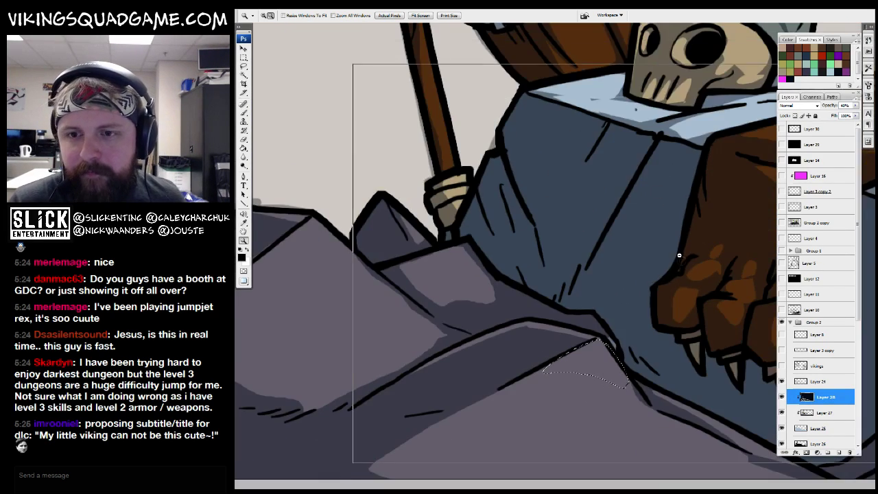
Step: Examine the shading of the rocks, ledge, barrel, skull and campfire in close and overall views
left_click(646, 280, "alt")
left_click(645, 280, "alt")
left_click(638, 285, "alt")
left_click(569, 298)
left_click(569, 298)
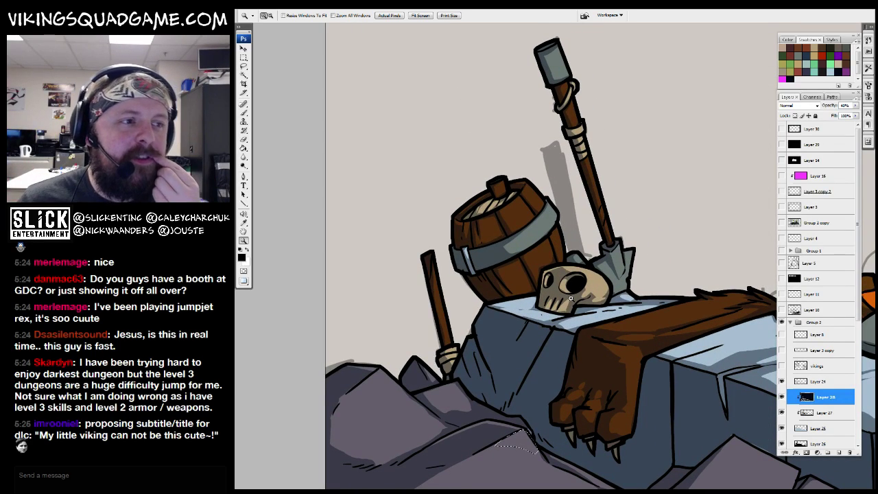
left_click(570, 298, "alt")
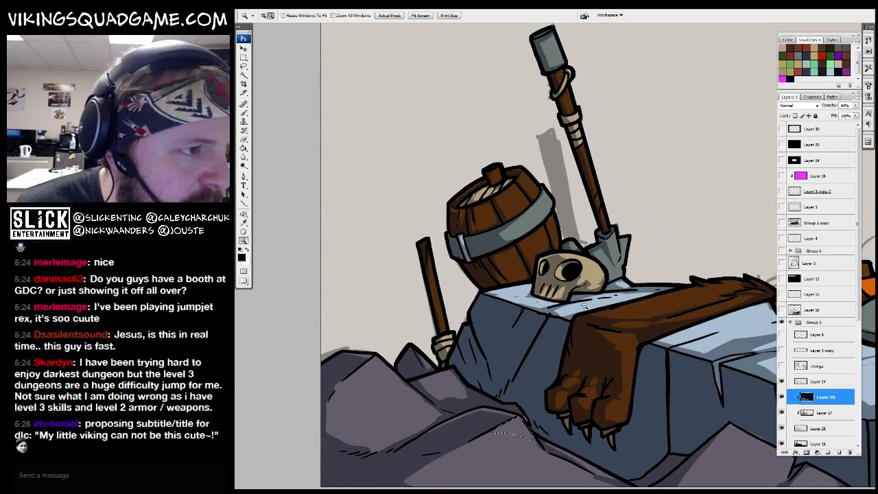
left_click(582, 314, "alt")
left_click_drag(582, 314, 578, 291)
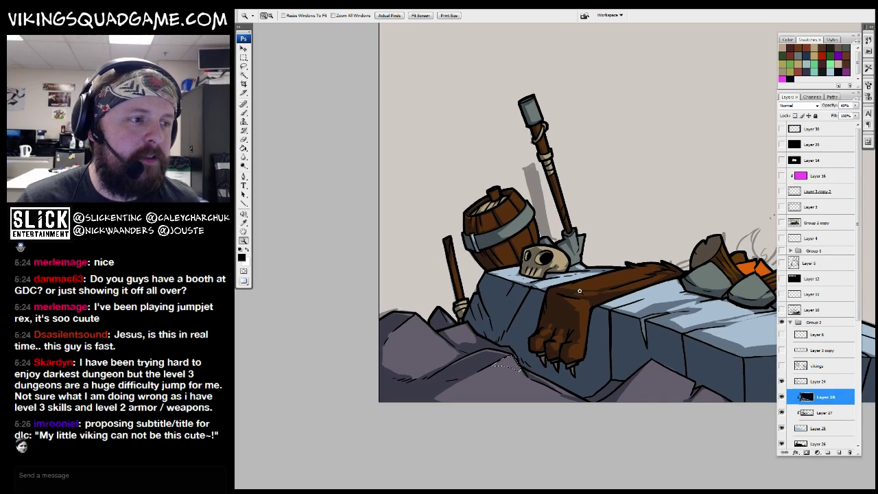
left_click(604, 310)
left_click(595, 323)
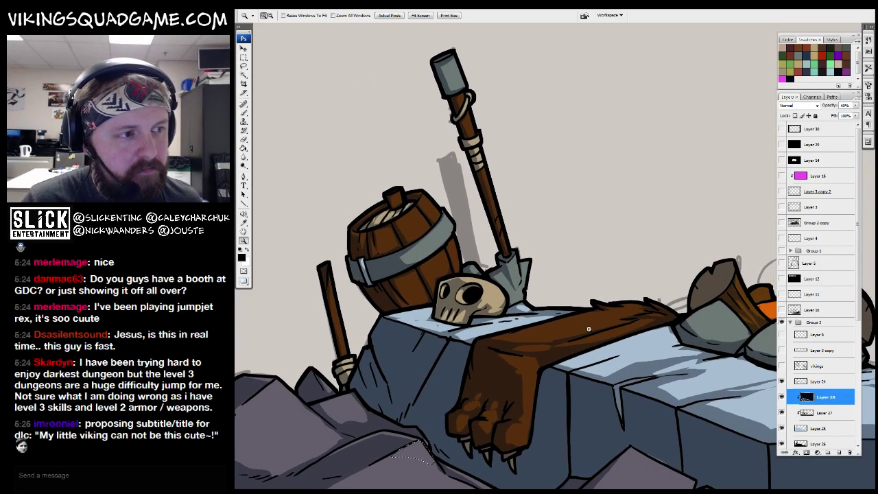
left_click(590, 331, "alt")
left_click_drag(590, 331, 582, 268)
left_click_drag(663, 270, 646, 269)
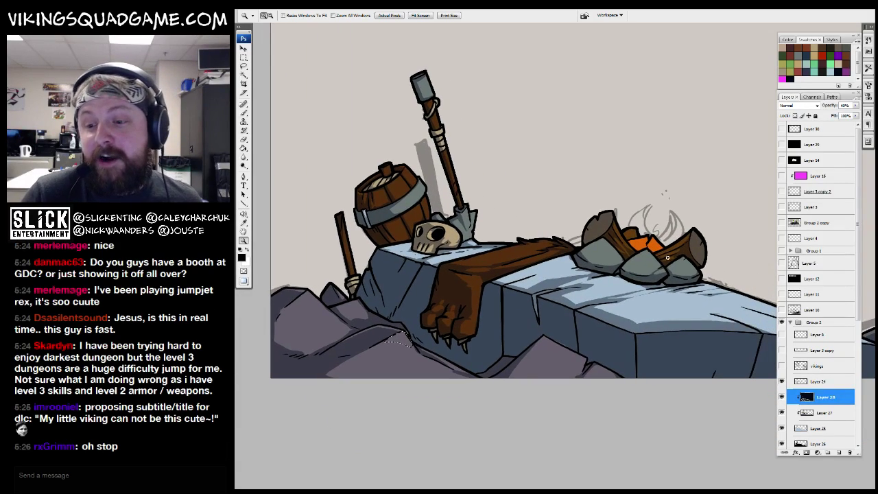
Step: Clear the lassoed shadow from the cut end of the right campfire log on Layer 28
left_click(656, 274)
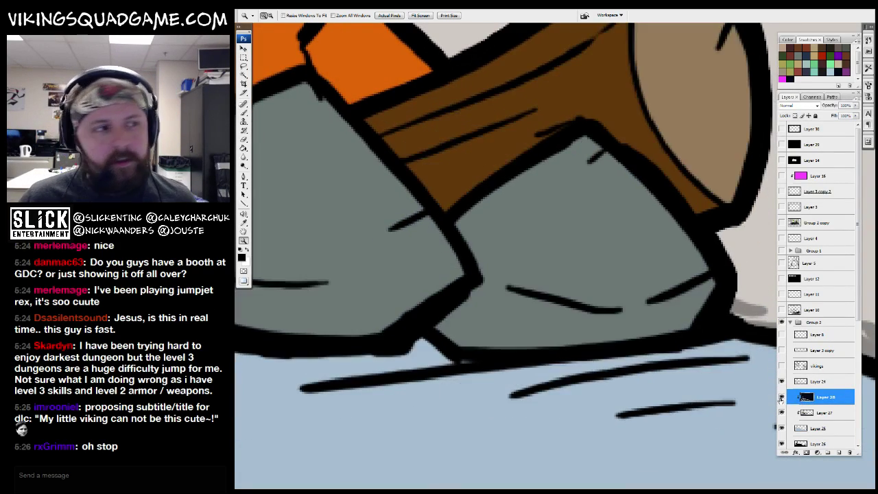
left_click(537, 321)
left_click(605, 289)
left_click(604, 302, "alt")
left_click(598, 313, "alt")
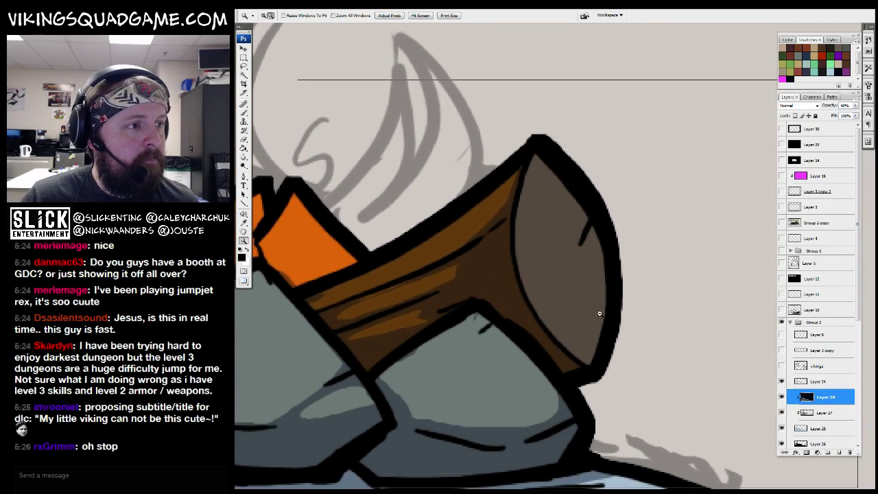
left_click(590, 314, "alt")
left_click_drag(588, 313, 589, 251)
key("l")
left_click_drag(567, 153, 600, 193)
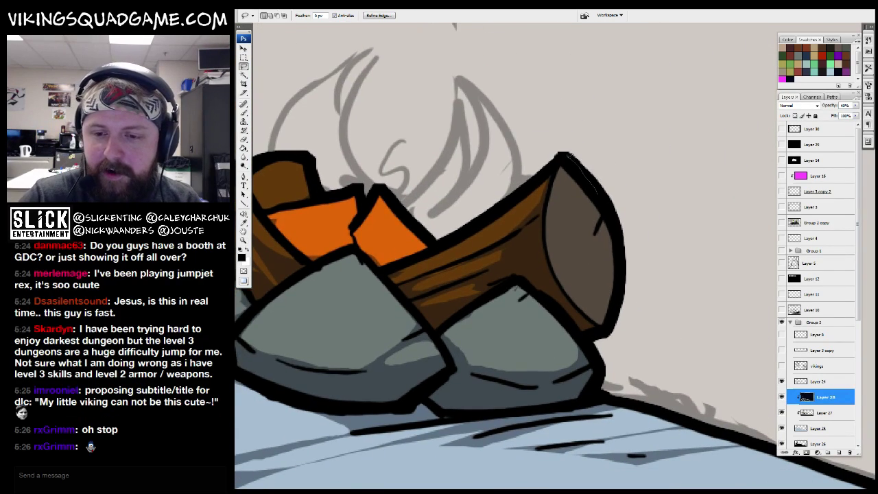
key("Delete")
key("ctrl+d")
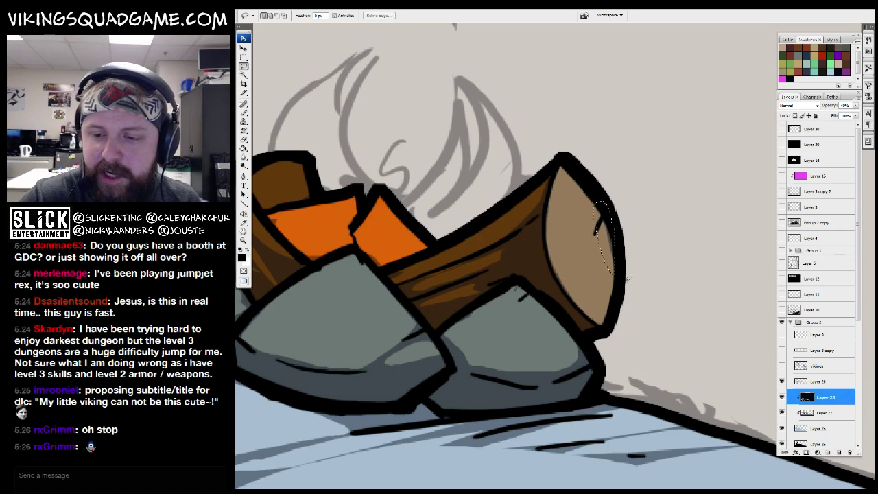
key("ctrl+d")
Step: Draw black growth rings on the cut ends of both campfire logs with the Brush on Layer 24
key("b")
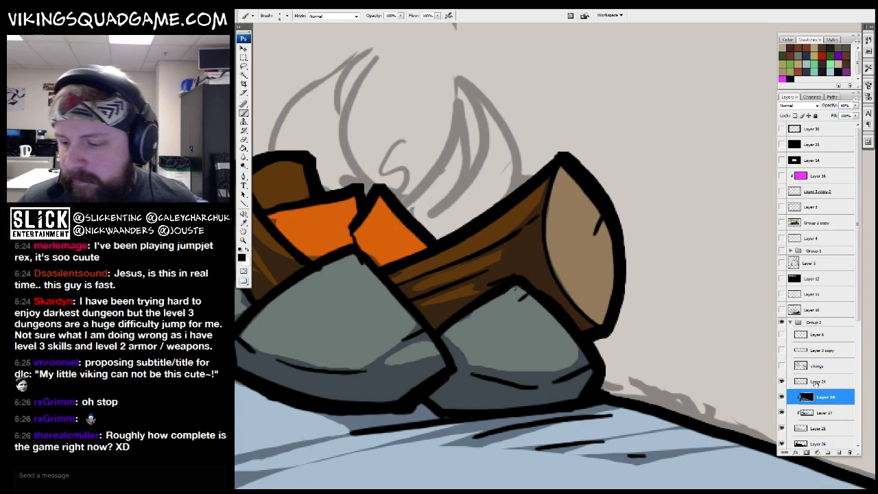
left_click(815, 382)
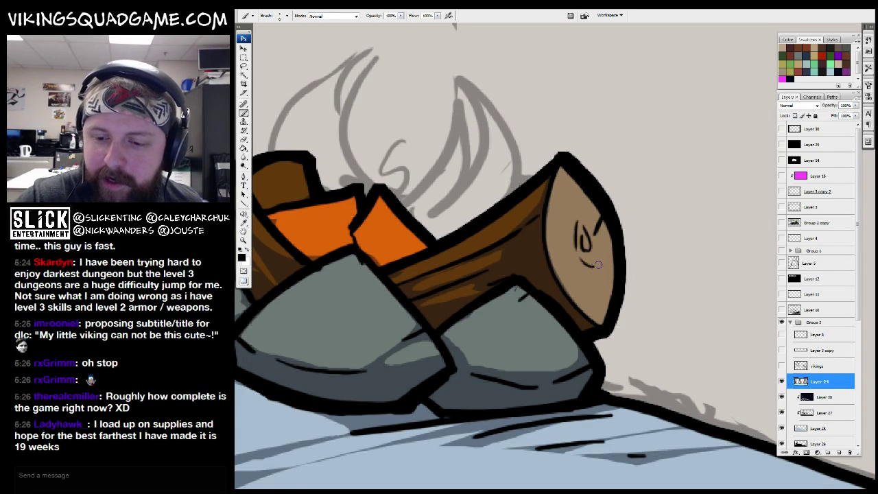
key("h")
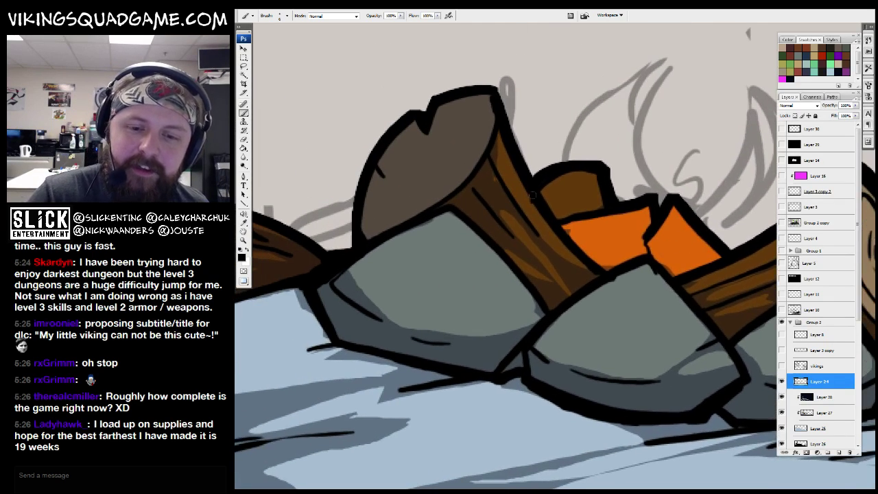
mouse_move(412, 172)
left_mouse_down()
mouse_move(438, 138)
mouse_move(388, 184)
mouse_move(412, 194)
mouse_move(483, 118)
left_mouse_up()
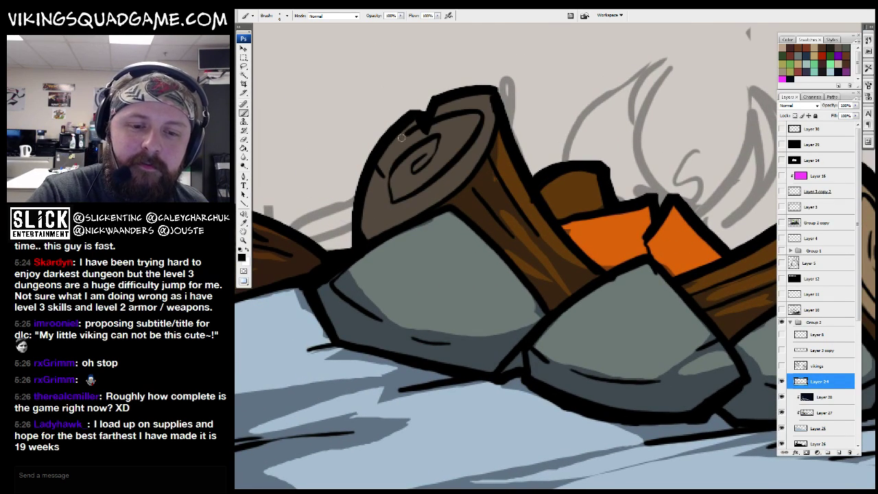
key("z")
scroll(650, 229, "down", 8)
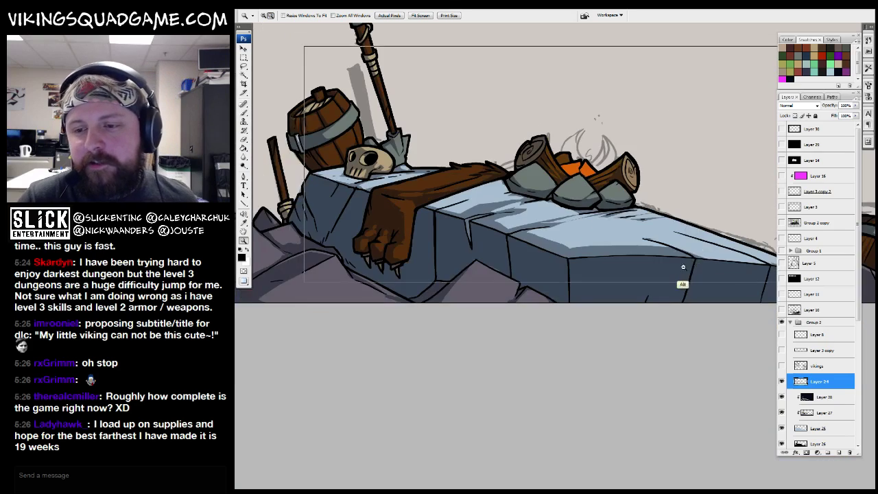
Step: Rework the shadow on the ledge's top surface near the crack with the Lasso on Layer 28
scroll(529, 370, "up", 8)
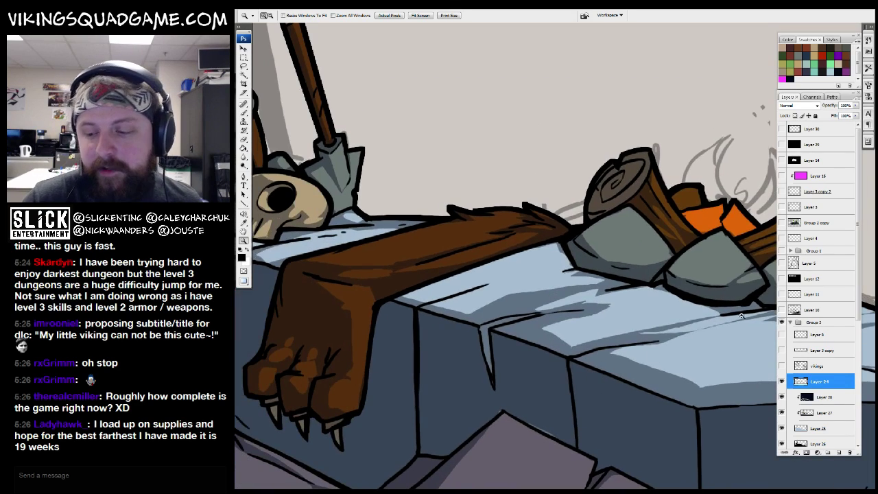
left_click(820, 396)
scroll(582, 323, "up", 1)
key("l")
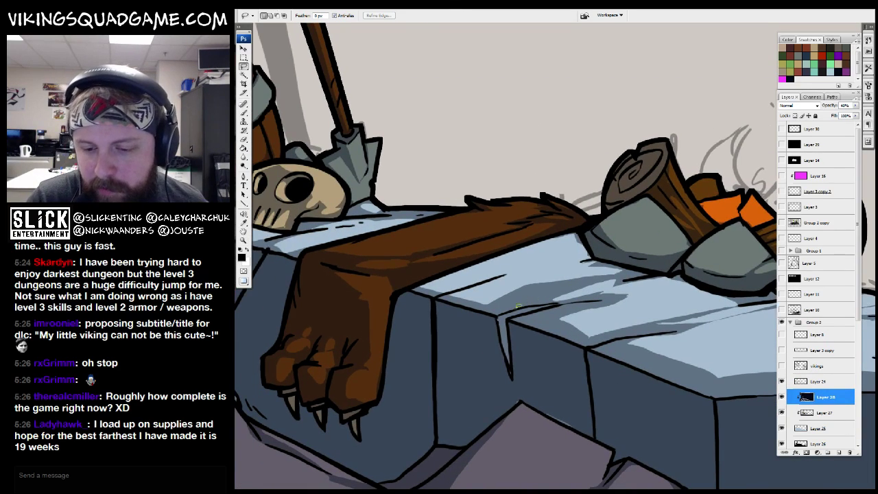
key("z")
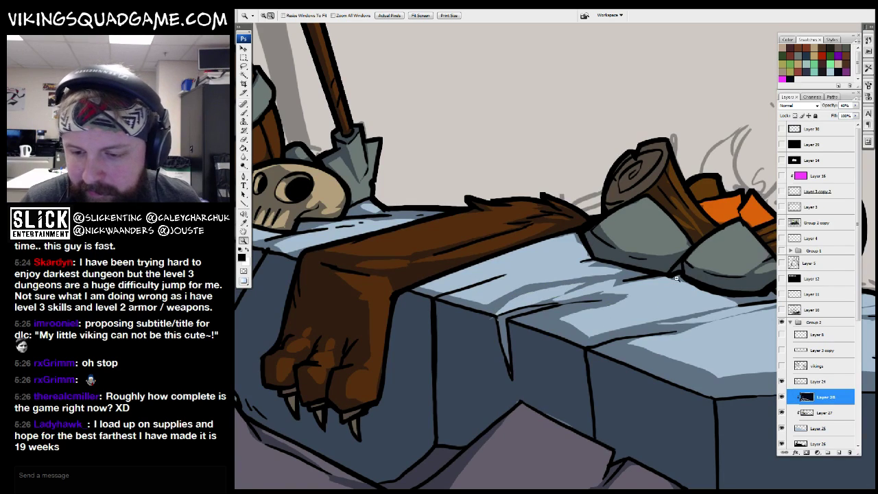
scroll(722, 293, "down", 4)
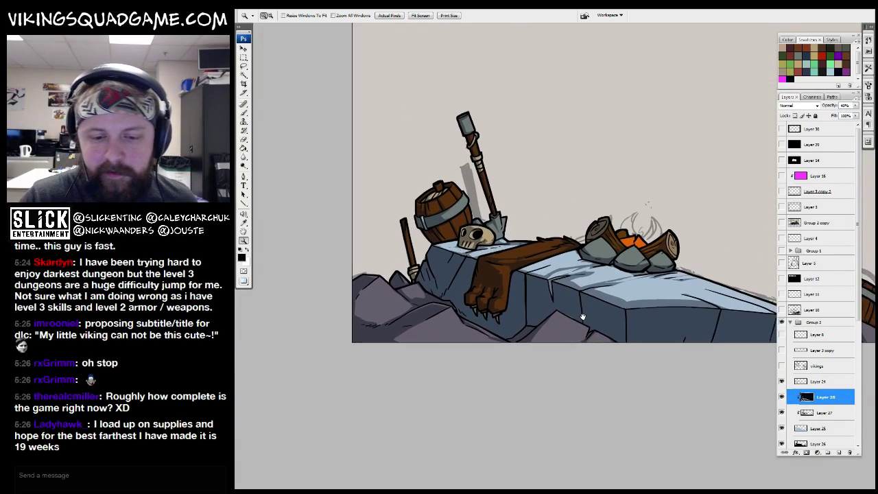
Step: Cut narrow lit strips out of the shadow along the stone ledge's left edges with the Lasso
scroll(547, 251, "up", 6)
key("l")
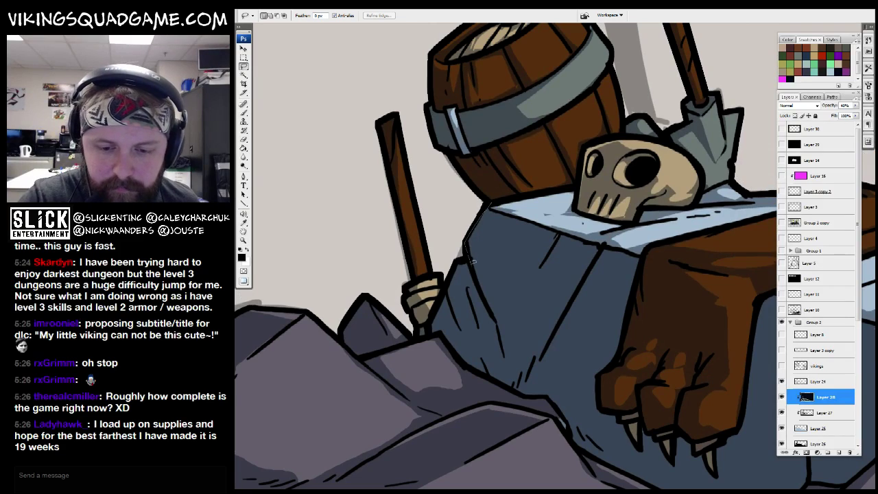
left_click_drag(442, 306, 432, 330)
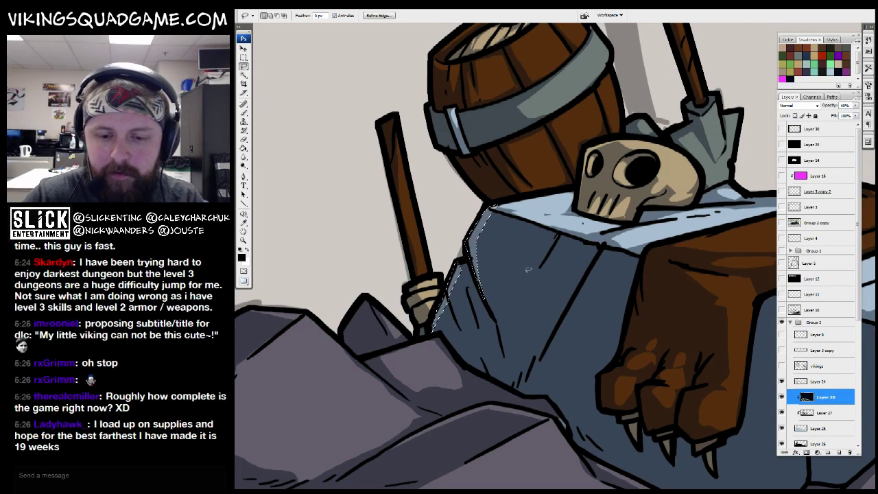
key("z")
scroll(535, 288, "down", 8)
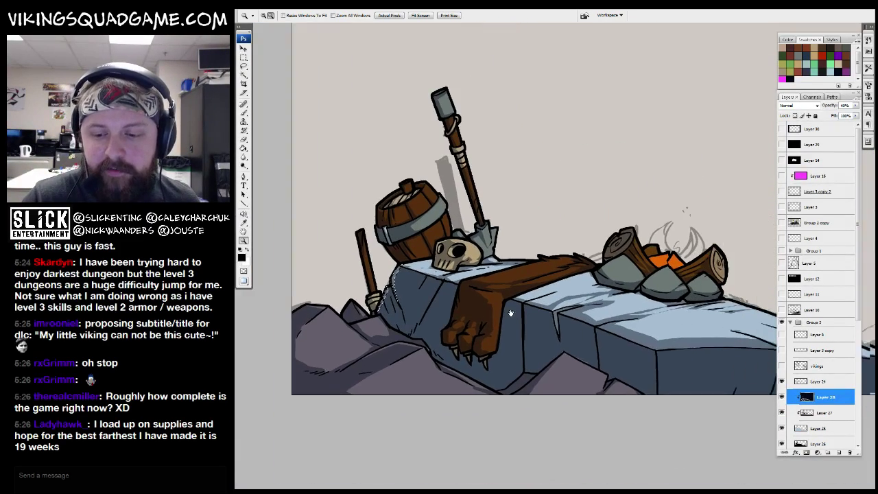
scroll(541, 309, "up", 3)
key("l")
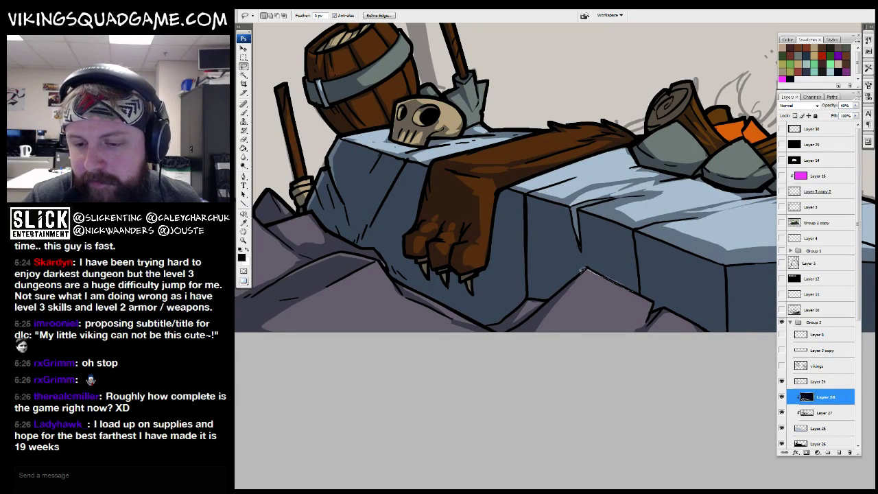
key("g")
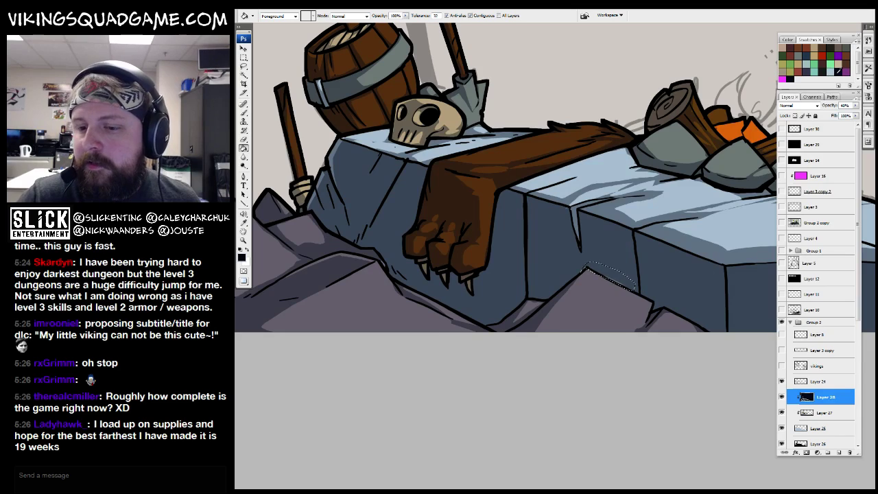
Step: Extend the crack line on the ledge's front face down toward the rock peak with the Brush on Layer 24
key("b")
scroll(617, 282, "down", 1)
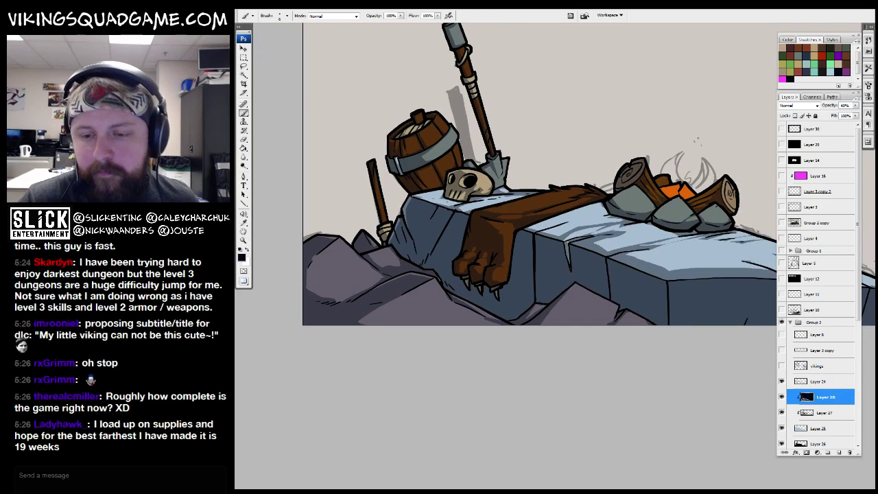
left_click(809, 381)
scroll(539, 246, "up", 5)
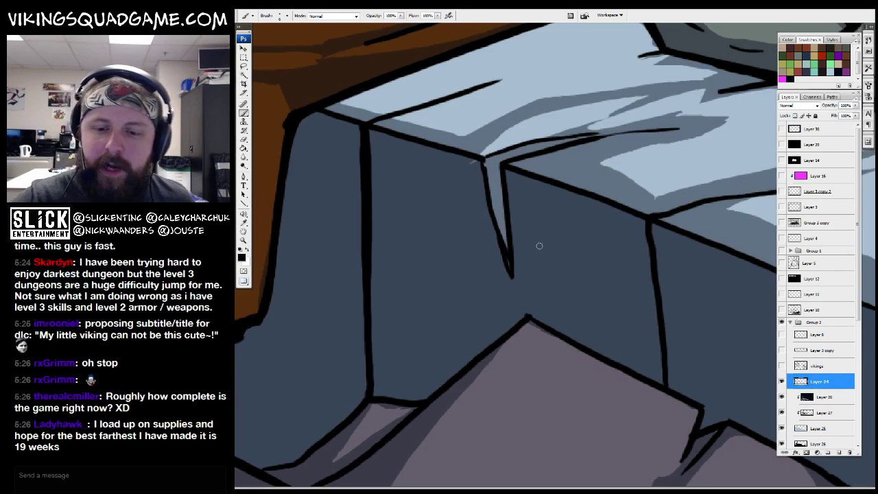
left_click_drag(509, 266, 516, 314)
Step: Add short black hatch strokes to the front faces of the stone ledge
scroll(539, 284, "down", 2)
scroll(542, 304, "down", 2)
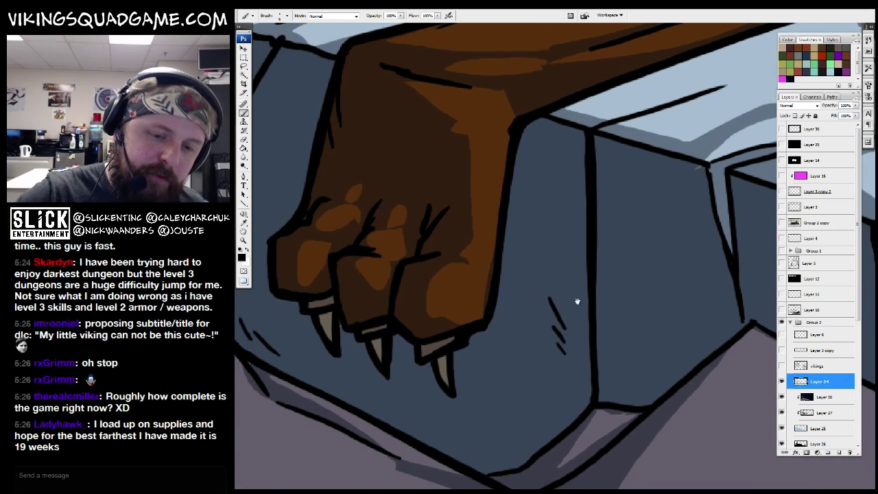
scroll(655, 256, "up", 1)
scroll(654, 255, "down", 2)
left_click_drag(573, 260, 391, 225)
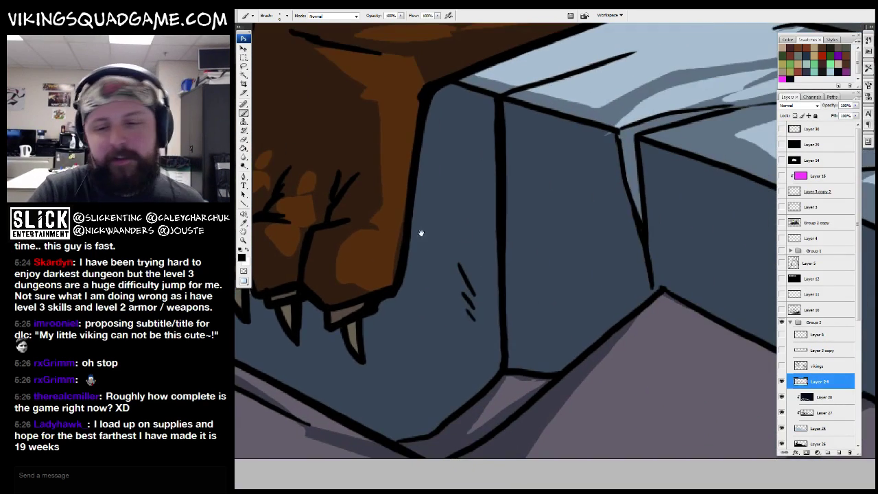
scroll(513, 204, "up", 2)
scroll(368, 245, "down", 2)
scroll(632, 235, "up", 1)
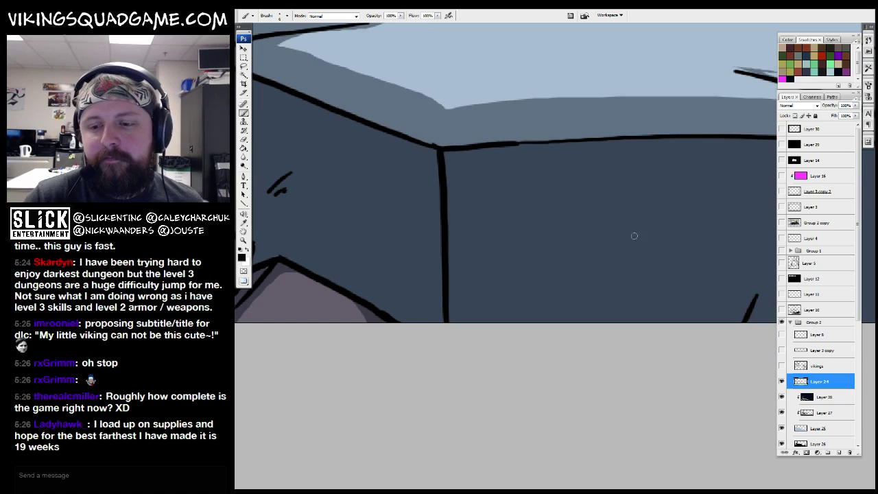
left_click_drag(636, 235, 614, 271)
scroll(525, 353, "up", 2)
Step: Examine the line work along the whole ledge, across to the small barrel on the far right rock
key("z")
scroll(681, 191, "down", 1)
scroll(681, 191, "down", 1)
scroll(711, 235, "down", 1)
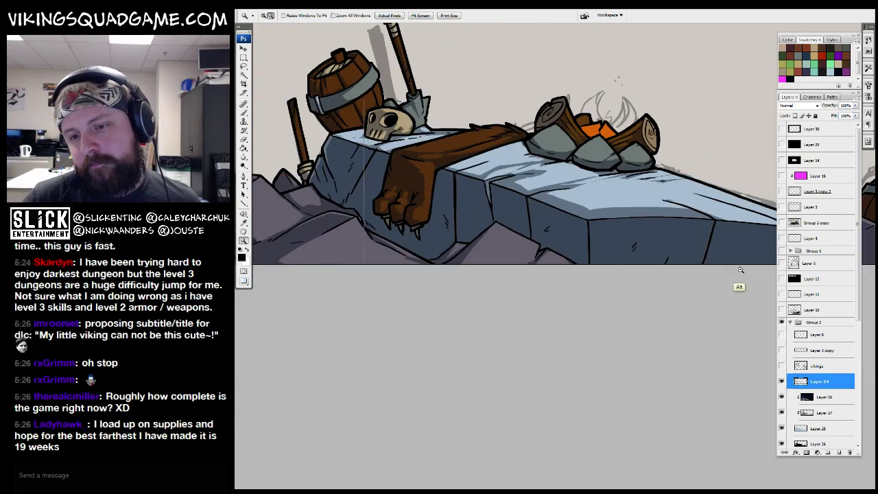
scroll(683, 291, "down", 2)
mouse_move(580, 209)
left_mouse_down()
mouse_move(531, 340)
mouse_move(674, 378)
left_mouse_up()
scroll(529, 331, "up", 3)
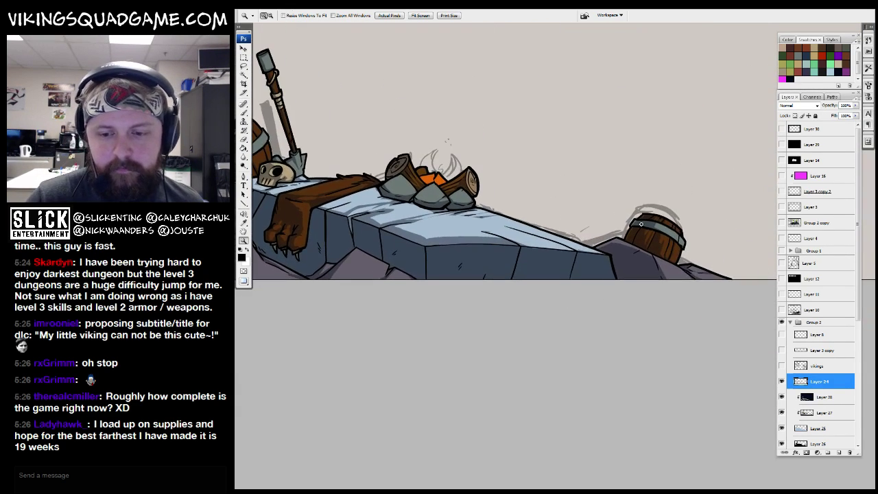
Step: Outline a shadow area around the cut end of the left campfire log on Layer 28 with the Lasso
key("b")
key("z")
scroll(621, 226, "down", 5)
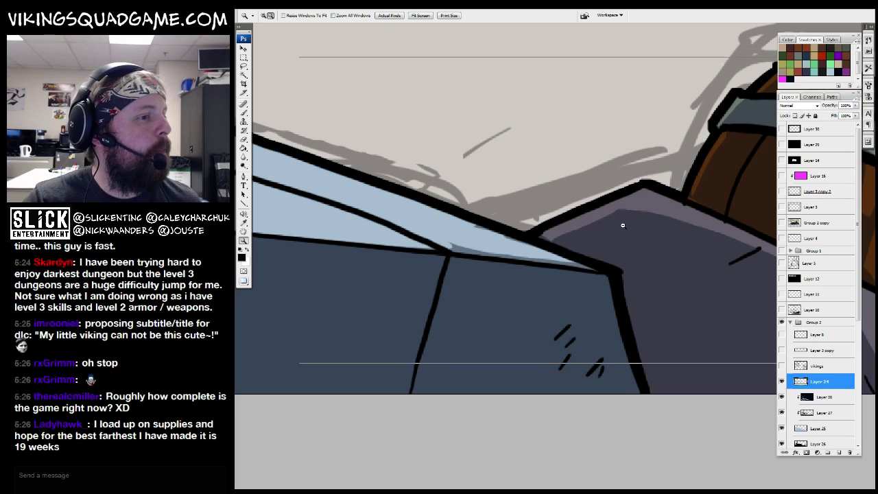
scroll(597, 282, "up", 2)
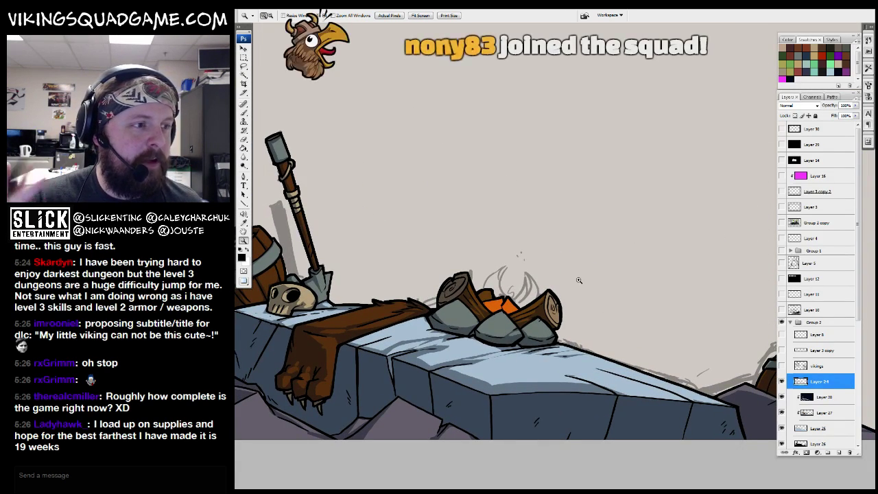
scroll(579, 280, "left", 1)
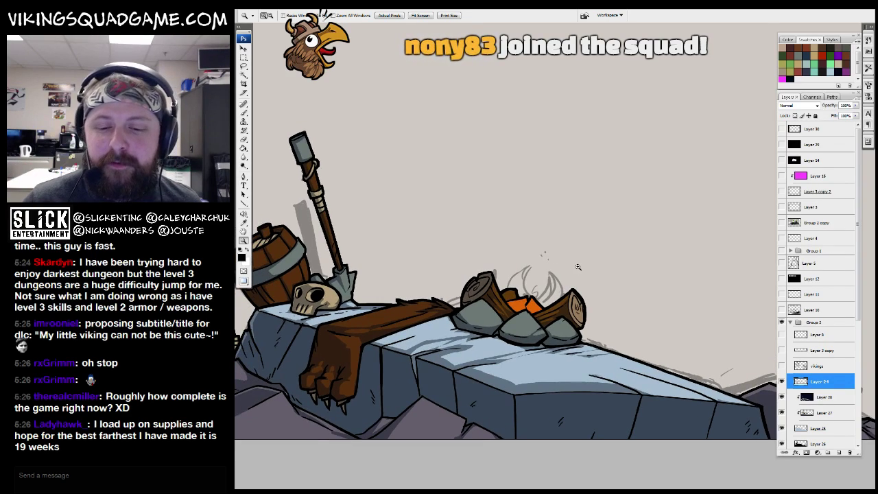
scroll(578, 266, "up", 3)
key("alt+bracketleft")
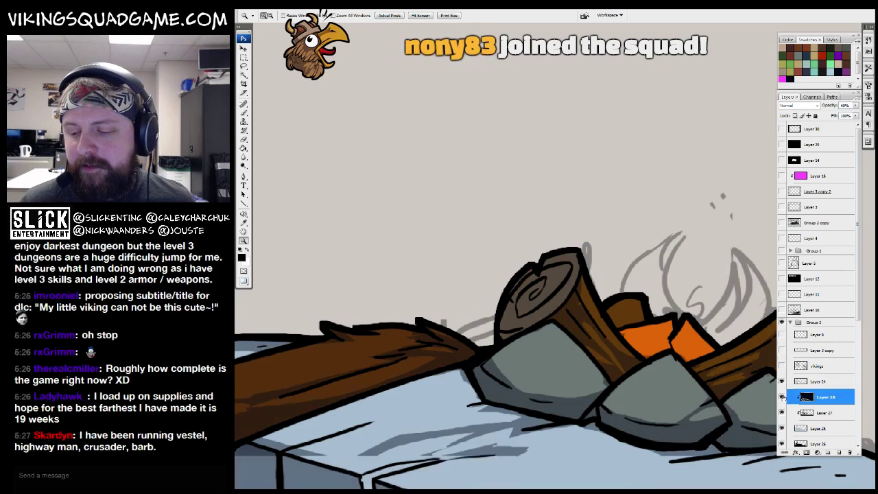
scroll(575, 274, "up", 1)
key("l")
mouse_move(582, 264)
left_mouse_down()
mouse_move(551, 282)
mouse_move(563, 293)
mouse_move(506, 337)
left_mouse_up()
Step: Examine the shading of the whole scene, from the left barrel and skull across the campfire to the right barrel
key("z")
scroll(617, 301, "up", 2)
scroll(617, 301, "down", 2)
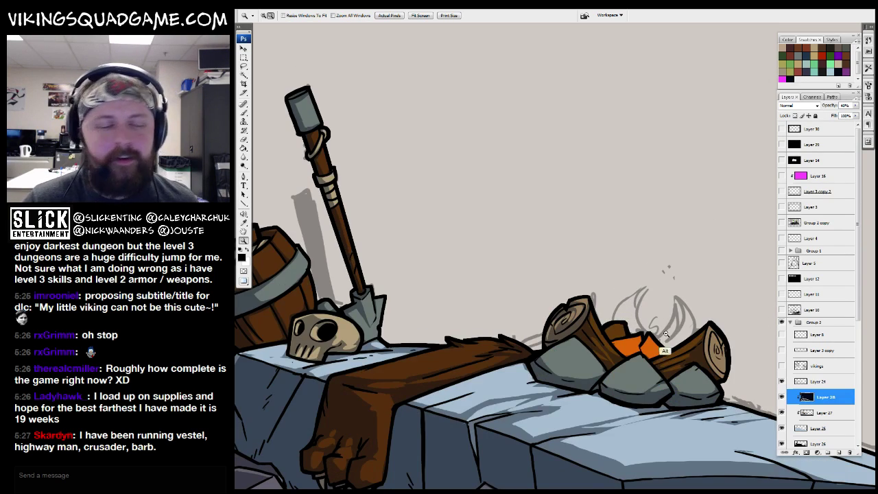
scroll(549, 247, "down", 1)
scroll(540, 229, "up", 2)
scroll(541, 229, "down", 2)
scroll(558, 288, "up", 1)
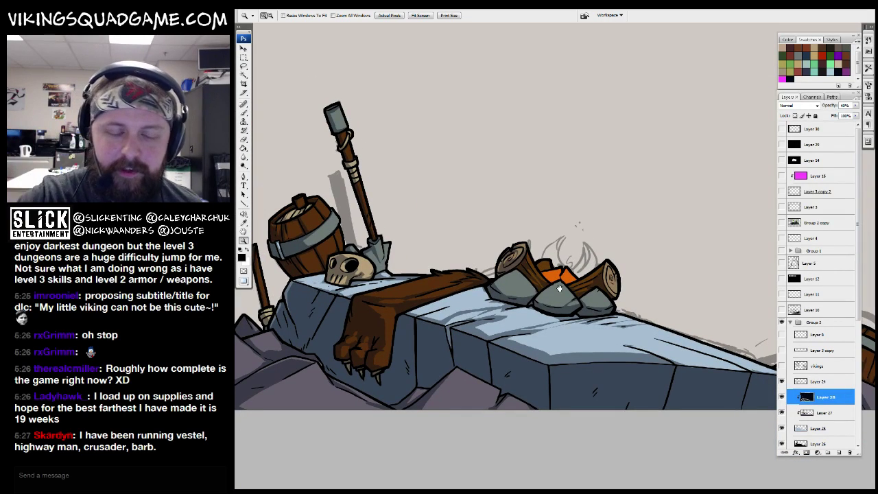
scroll(559, 288, "down", 1)
scroll(648, 291, "up", 1)
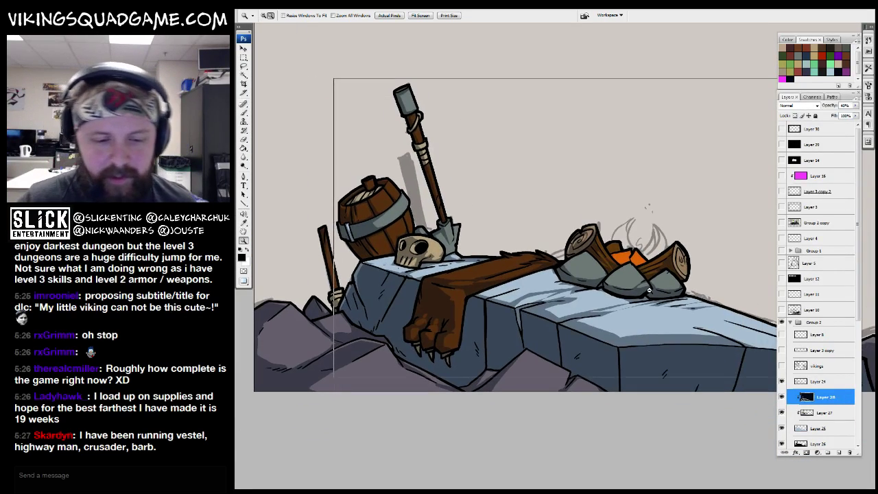
scroll(648, 291, "down", 1)
scroll(648, 291, "up", 1)
scroll(413, 297, "up", 2)
scroll(581, 336, "down", 3)
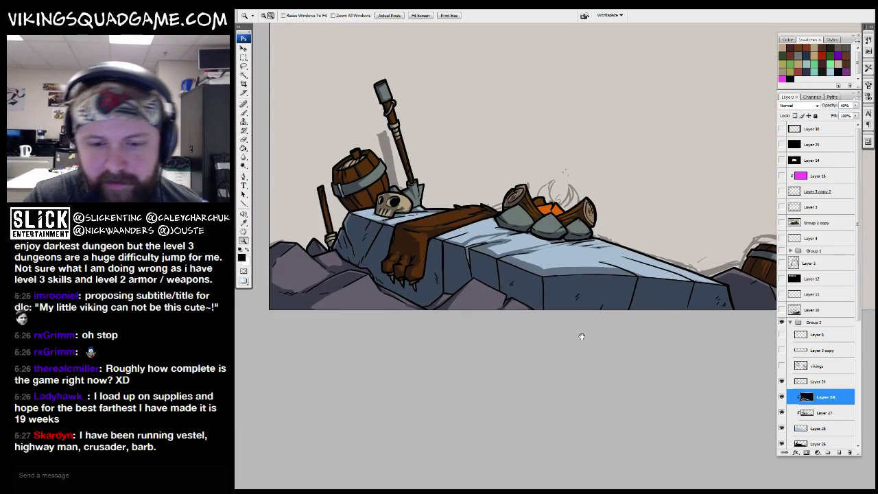
Step: Merge the scene's line, shadow and colour layers into Layer 24 and try shifting the merged artwork off the rough sketch
scroll(581, 336, "up", 1)
key("shift+alt+bracketright")
key("ctrl+e")
scroll(617, 307, "down", 1)
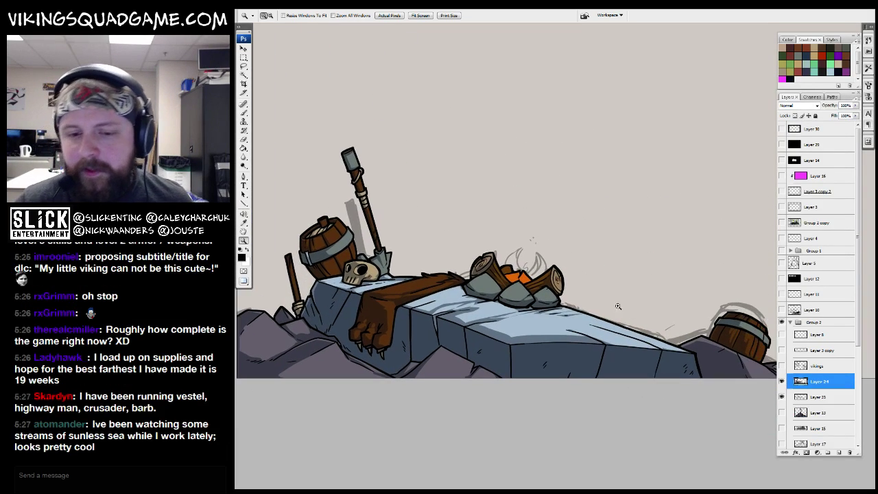
scroll(617, 307, "down", 2)
key("v")
left_click_drag(665, 357, 641, 369)
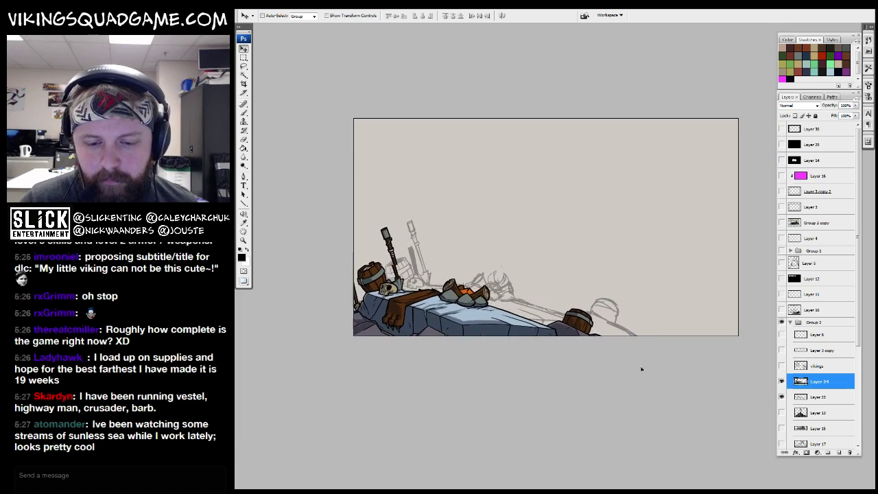
Step: Hide the rough scene sketch beneath Layer 24 and compare the finished artwork with Group 2 copy
left_click(781, 381)
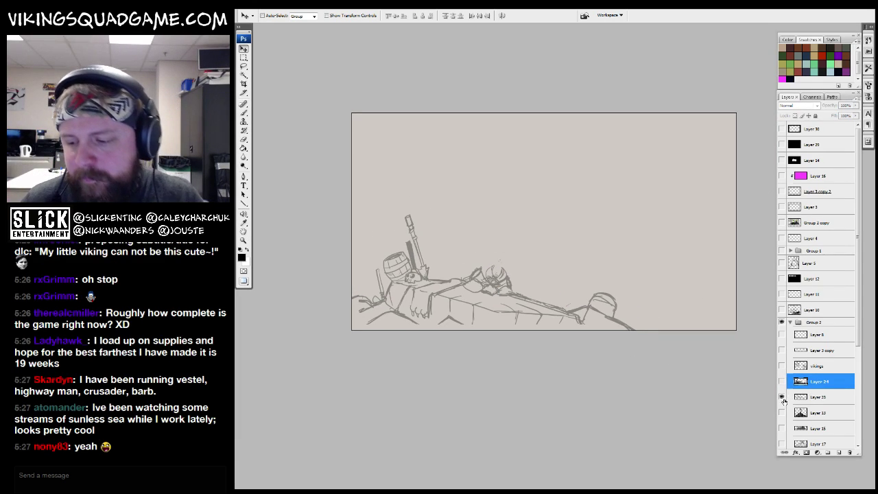
left_click(781, 381)
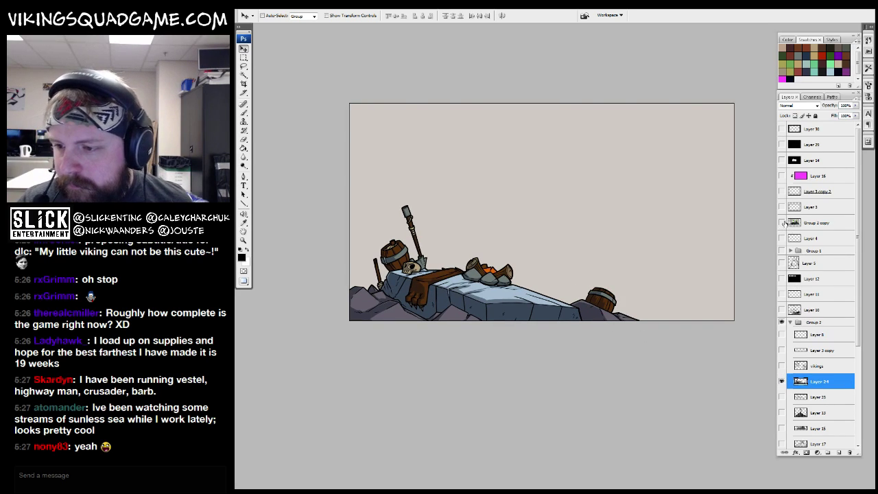
left_click(782, 223)
double_click(782, 223)
left_click(782, 223)
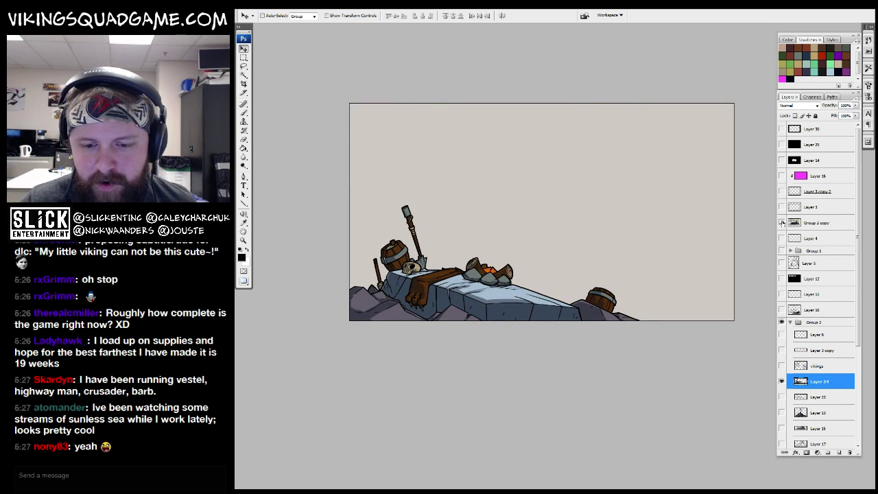
Step: Show the vikings sketch layer above the artwork and lower its opacity so its lines turn grey
left_click(781, 366)
left_click(781, 366)
left_click(781, 366)
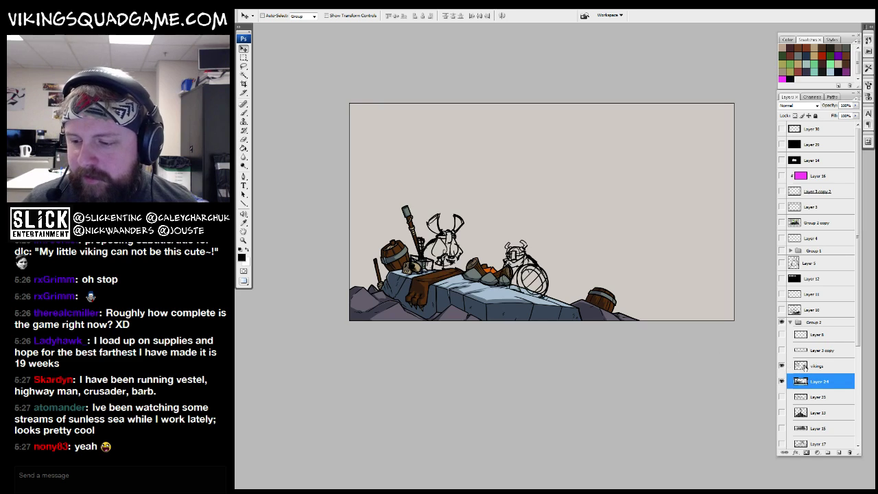
left_click(800, 366)
key("z")
left_click(612, 297)
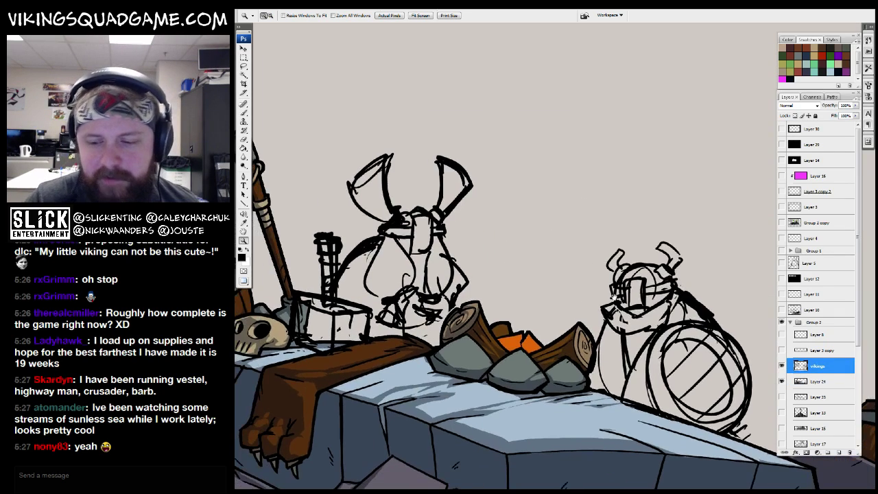
left_click(782, 381)
key("ctrl+minus")
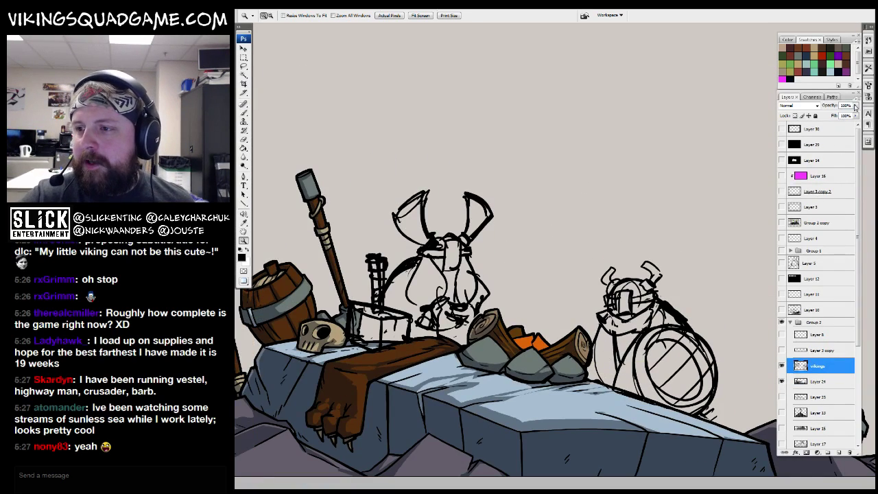
left_click_drag(855, 106, 838, 116)
left_click_drag(607, 302, 621, 268)
key("3")
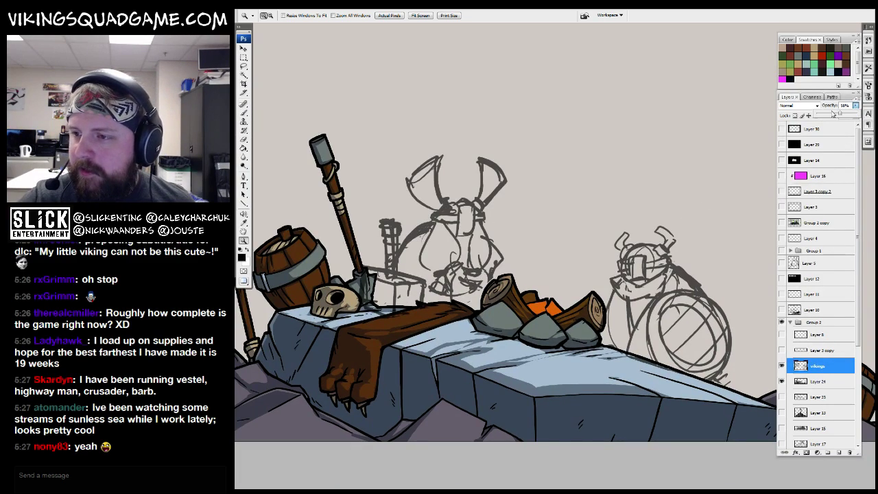
Step: Fade the merged campfire artwork on Layer 24 to 25% opacity
left_click(819, 381)
key("2")
key("5")
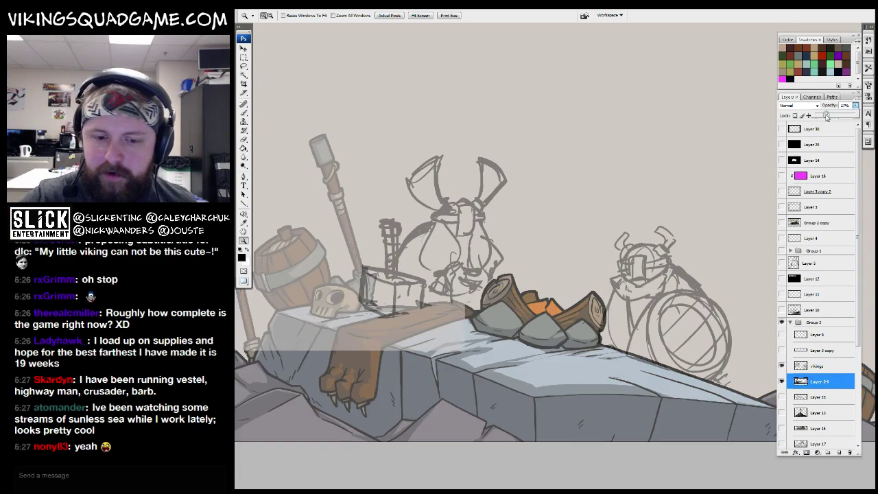
left_click_drag(553, 346, 570, 308)
key("ctrl+minus")
key("ctrl+minus")
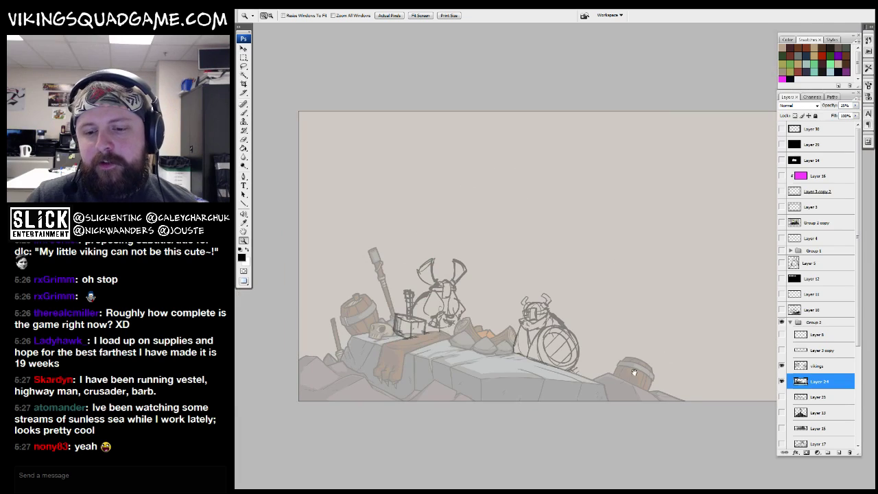
key("ctrl+0")
Step: Add a new layer above vikings and sketch a large figure's arched shoulders and round head behind the left viking
key("b")
left_click(808, 367)
key("z")
left_click(525, 309)
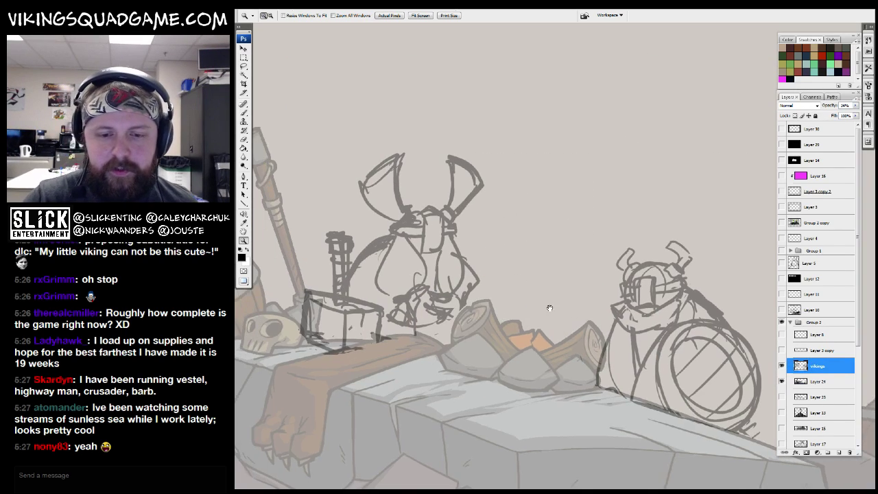
left_click(838, 454)
mouse_move(454, 141)
left_mouse_down()
mouse_move(484, 224)
mouse_move(413, 340)
left_mouse_up()
key("b")
mouse_move(418, 273)
left_mouse_down()
mouse_move(539, 212)
mouse_move(552, 408)
mouse_move(534, 210)
mouse_move(556, 201)
left_mouse_up()
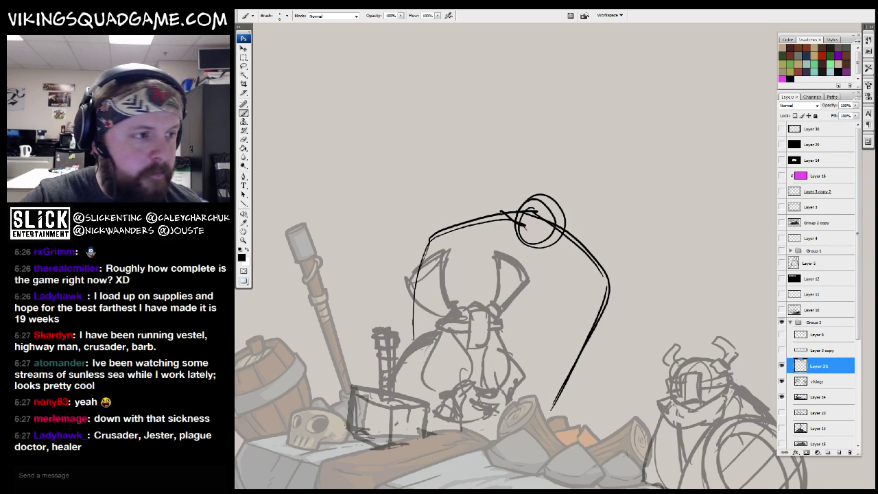
Step: Sketch the large figure's pointed beard, fur collar strokes and horned helmet with the Brush
mouse_move(495, 229)
left_mouse_down()
mouse_move(527, 290)
mouse_move(569, 258)
mouse_move(549, 253)
left_mouse_up()
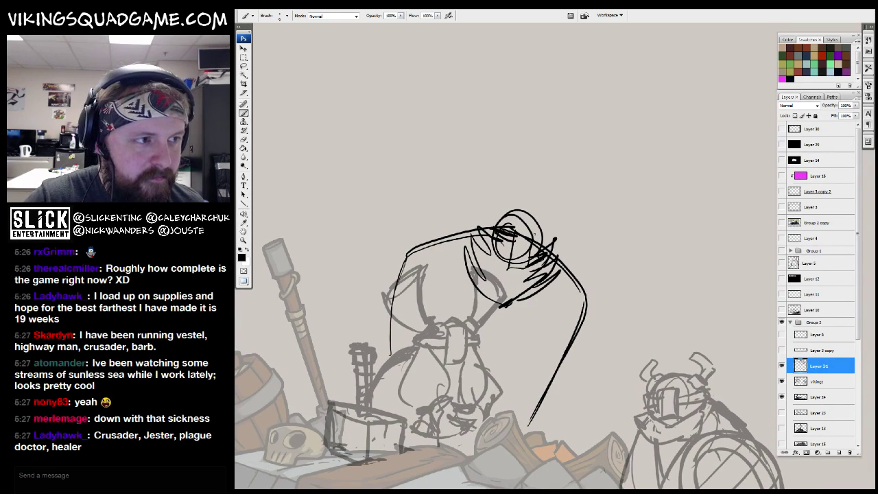
left_click_drag(553, 222, 556, 280)
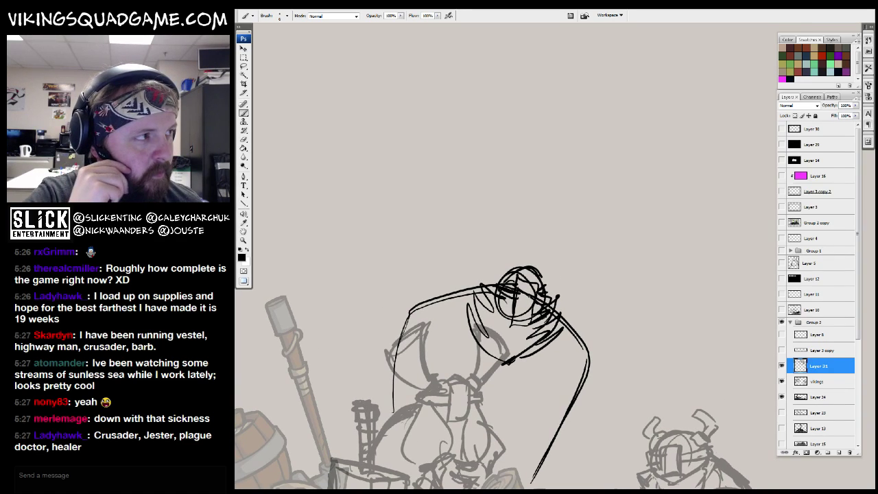
left_click_drag(528, 296, 524, 292)
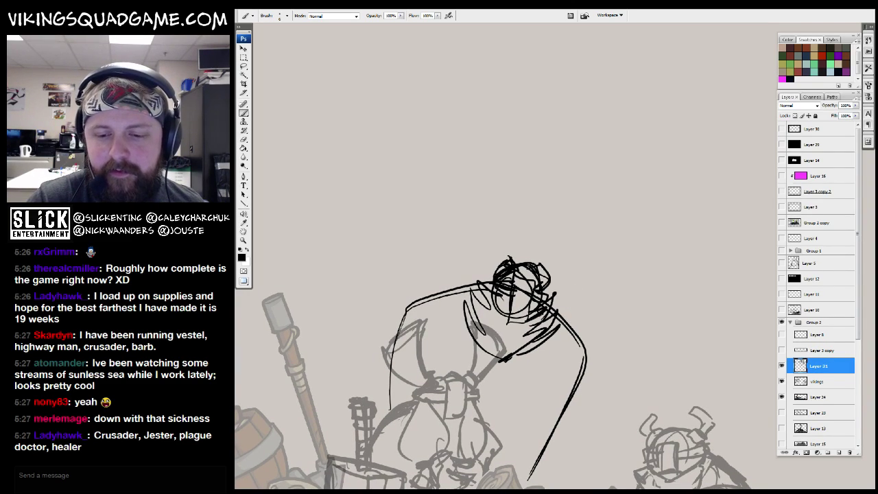
left_click_drag(529, 251, 499, 229)
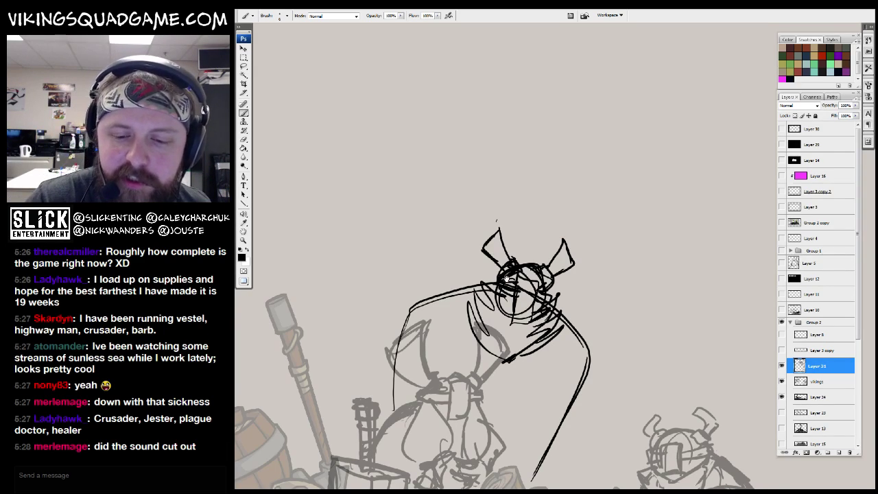
Step: Draw the large figure's arm outlines and a central line from the beard down toward the campfire
left_click_drag(503, 271, 576, 156)
left_click_drag(483, 193, 467, 277)
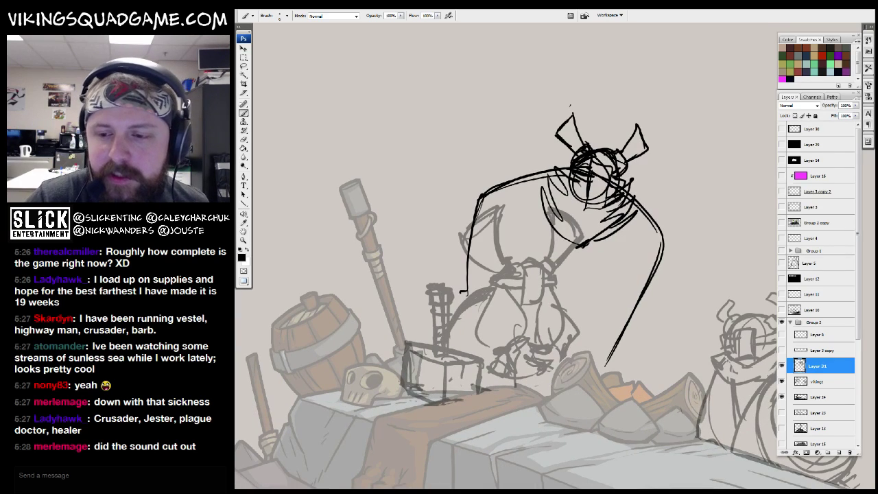
left_click_drag(590, 272, 576, 381)
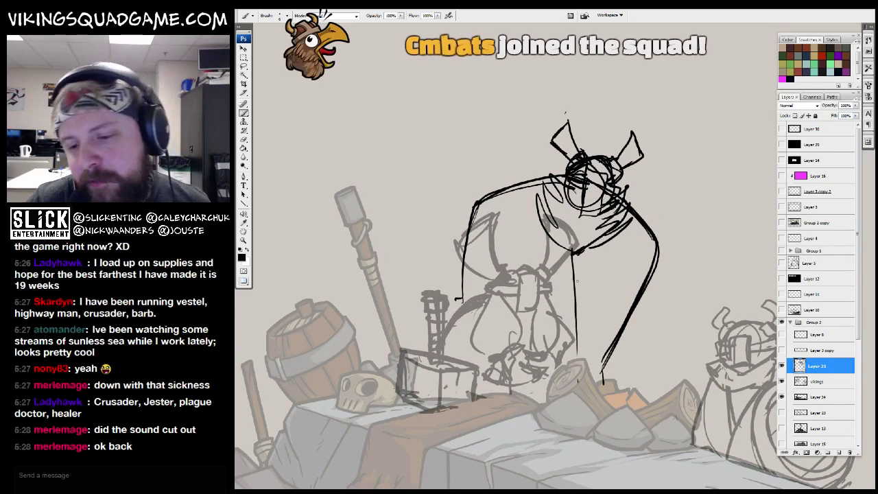
key("z")
left_click(582, 319, "alt")
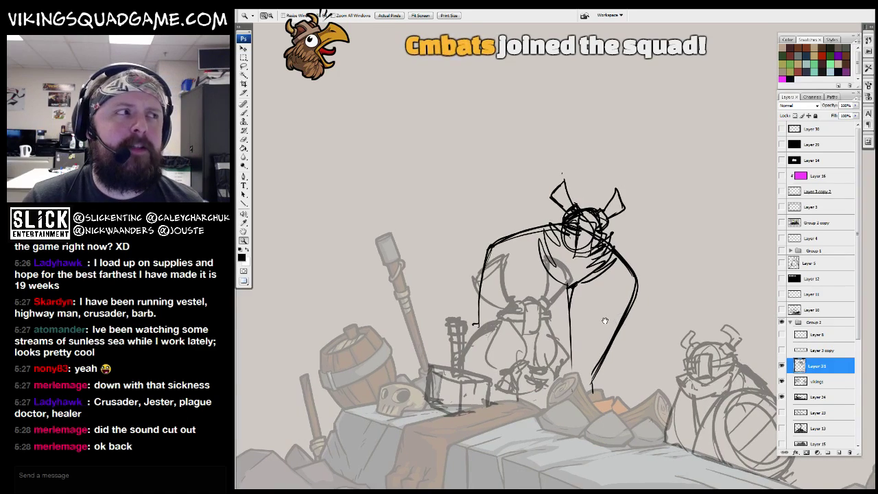
key("b")
scroll(582, 319, "up", 4)
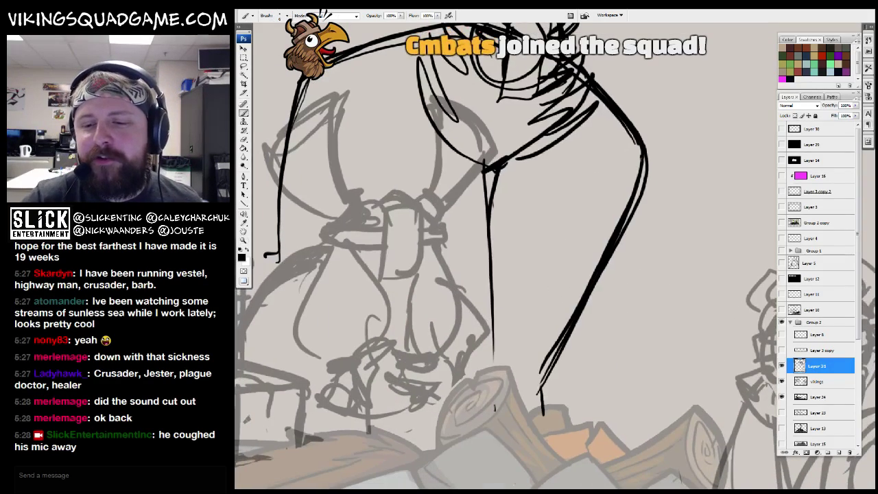
left_click_drag(603, 383, 637, 384)
left_click_drag(408, 86, 376, 443)
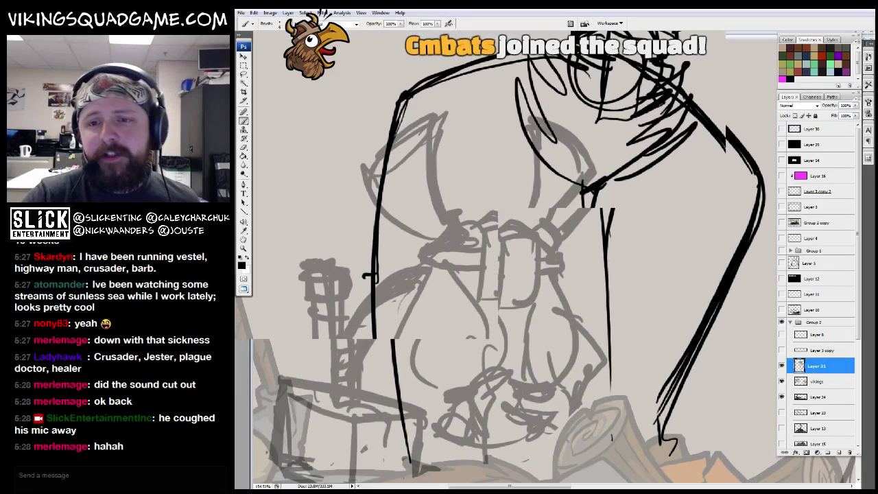
Step: Examine the viking characters in the VS_COVER_PS4.psd cover artwork as reference, and return to the campfire sketch
key("ctrl+Tab")
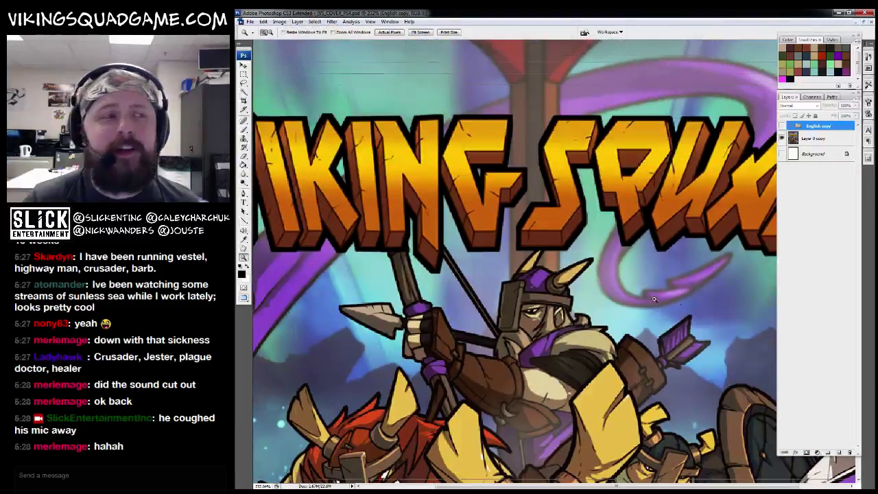
scroll(635, 278, "down", 2)
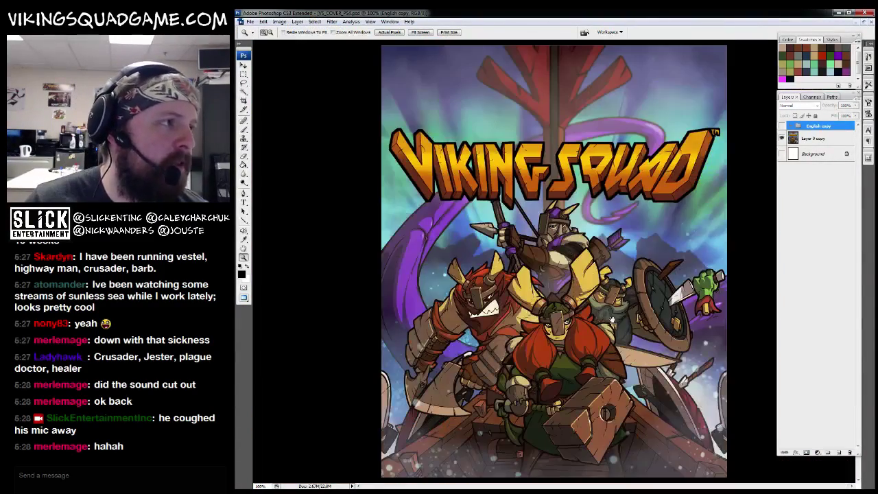
scroll(594, 287, "up", 1)
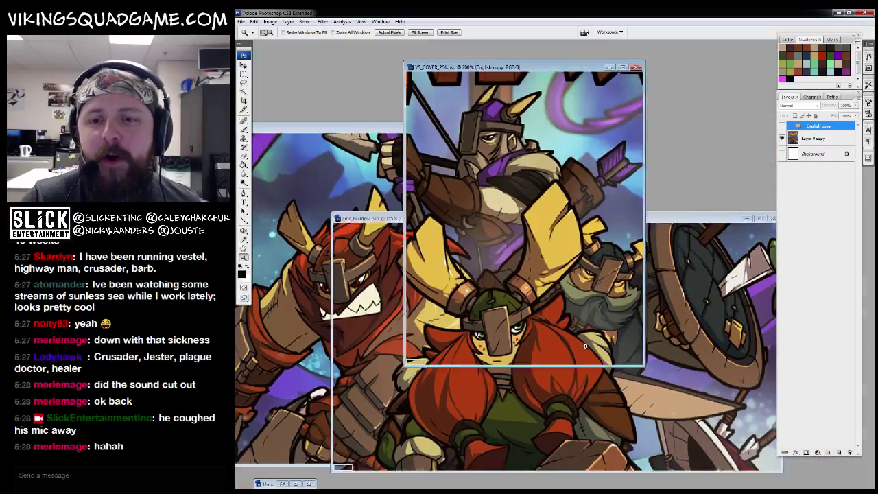
key("ctrl+Tab")
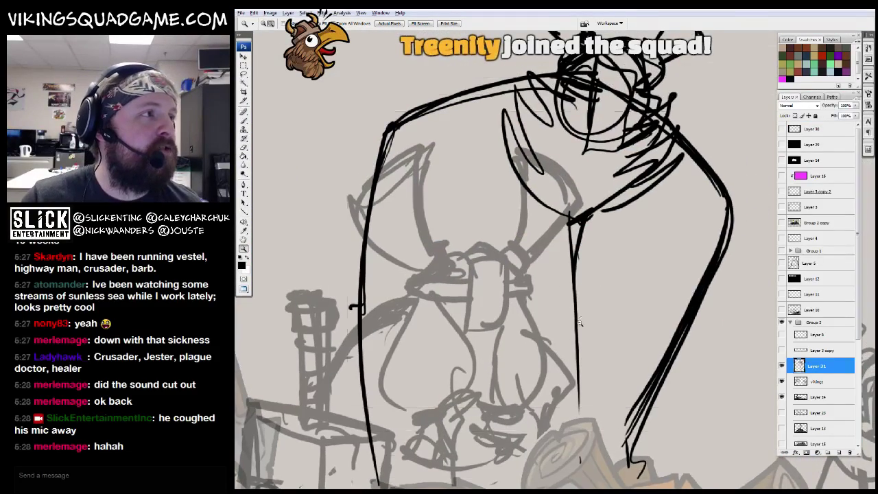
Step: Sketch the large figure's helmet nose guard, brow and moustache, cleaning up the overlapping face strokes
scroll(620, 334, "down", 1)
scroll(547, 304, "up", 2)
key("b")
scroll(519, 355, "up", 3)
left_click_drag(491, 231, 482, 206)
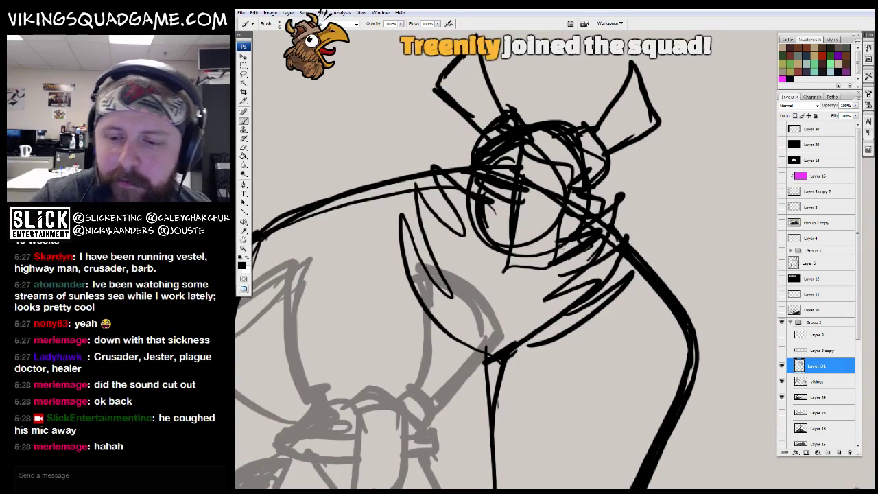
left_click_drag(555, 205, 552, 251)
left_click_drag(549, 255, 513, 262)
left_click_drag(574, 164, 561, 237)
mouse_move(525, 158)
left_mouse_down()
mouse_move(528, 180)
mouse_move(552, 199)
mouse_move(482, 175)
left_mouse_up()
key("e")
key("b")
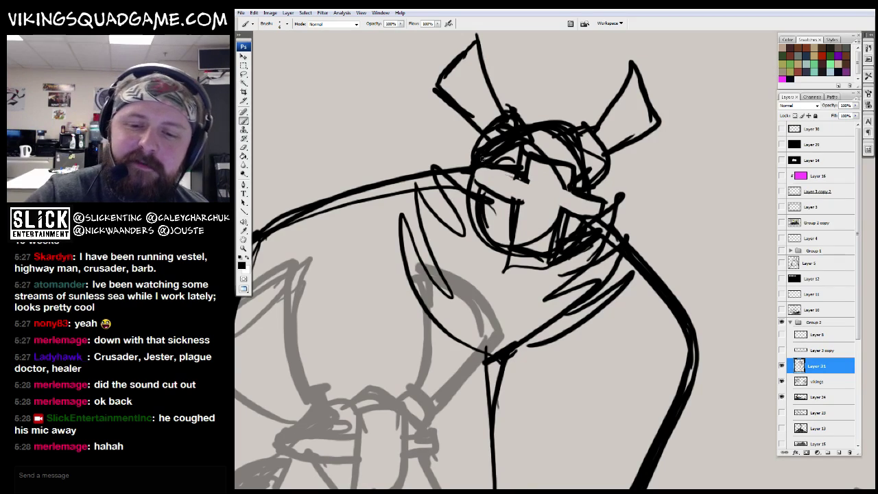
Step: Reposition the large figure's sketch behind the campfire and enlarge it slightly with Free Transform
key("z")
key("ctrl+minus")
key("ctrl+minus")
key("ctrl+minus")
key("ctrl+minus")
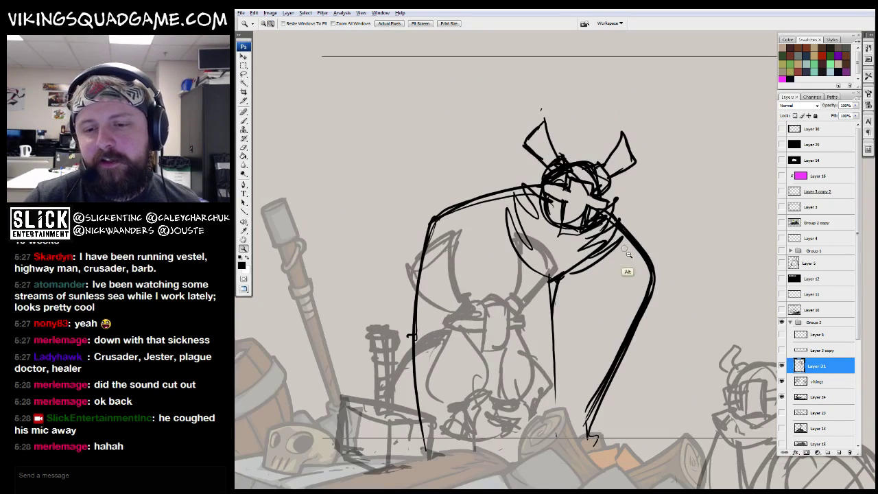
key("v")
key("shift+Down")
key("shift+Down")
key("shift+Down")
key("shift+Left")
key("shift+Left")
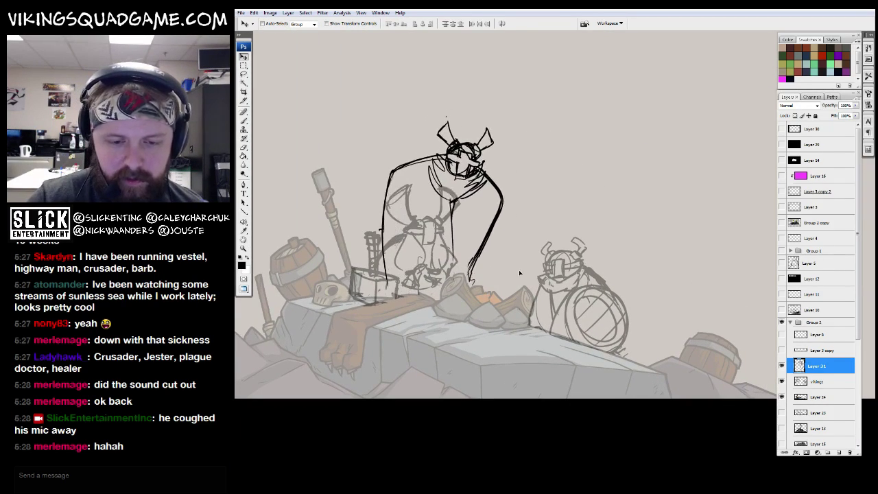
key("ctrl+t")
mouse_move(508, 167)
left_mouse_down()
mouse_move(492, 157)
mouse_move(483, 165)
left_mouse_up()
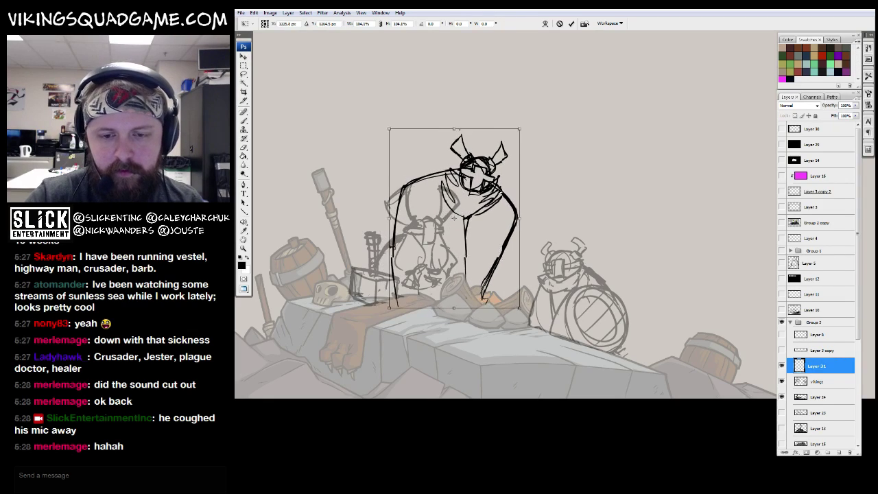
key("Return")
key("ctrl+minus")
key("b")
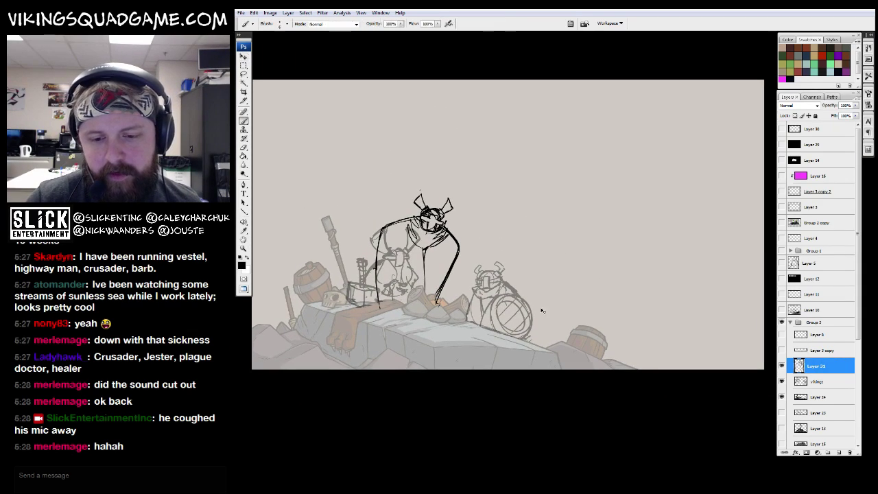
Step: Examine the purple-helmeted archer in the VS_COVER_PS4.psd cover artwork, and return to the campfire sketch
key("ctrl+Tab")
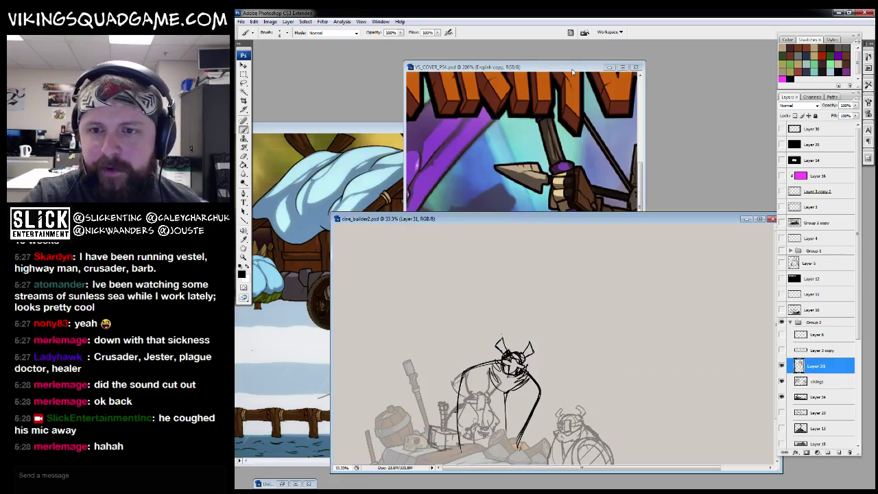
key("z")
left_click(636, 328, "alt")
left_click_drag(713, 243, 505, 390)
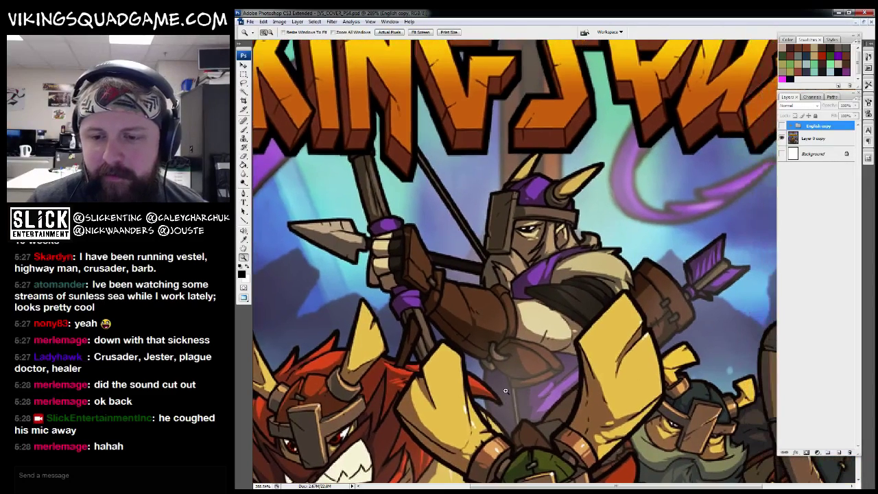
key("ctrl+Tab")
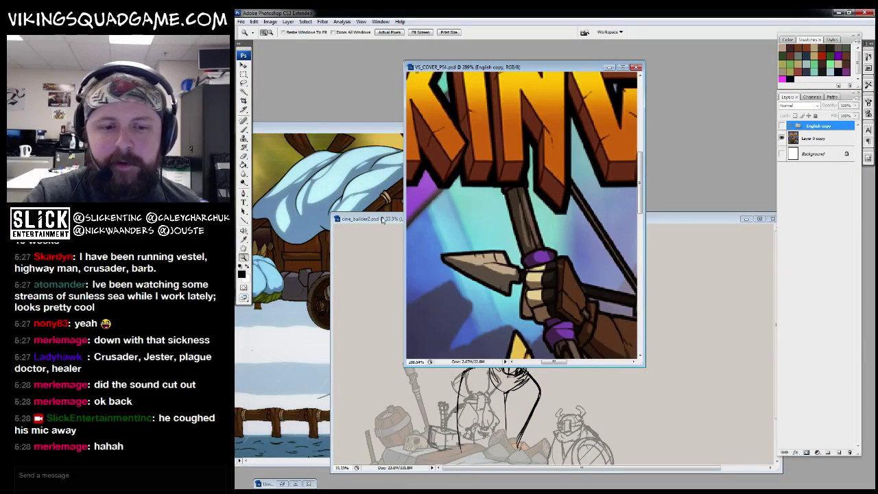
key("f")
Step: Compare the campfire scene with and without the large figure's layer
left_click(782, 366)
left_click(782, 366)
left_click(781, 366)
left_click(782, 366)
left_click_drag(506, 186, 633, 303)
key("b")
left_click(782, 366)
left_click(781, 366)
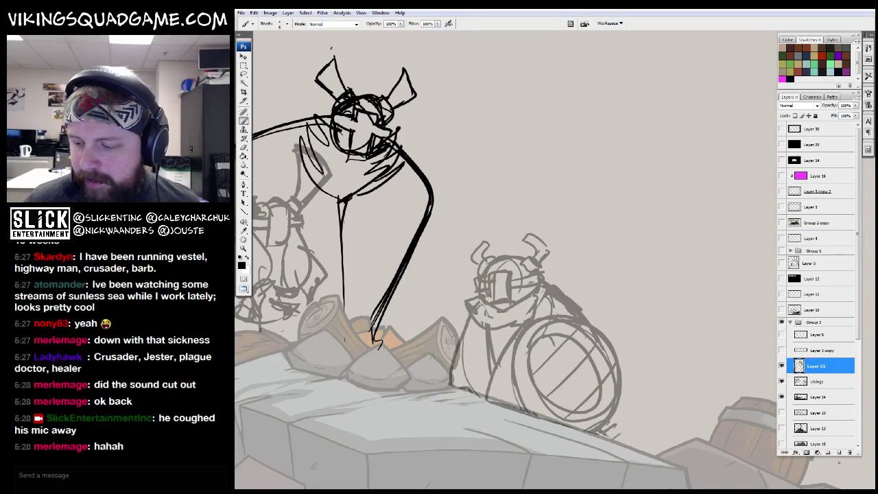
Step: Add a new layer and sketch a tall, slender figure's cloak, collar and arm lines behind the right viking
left_click(837, 452)
mouse_move(561, 409)
left_mouse_down()
mouse_move(591, 188)
mouse_move(555, 174)
mouse_move(512, 397)
left_mouse_up()
left_click_drag(528, 205, 515, 398)
left_click_drag(550, 332, 526, 388)
left_click_drag(563, 266, 537, 376)
left_click_drag(562, 258, 561, 248)
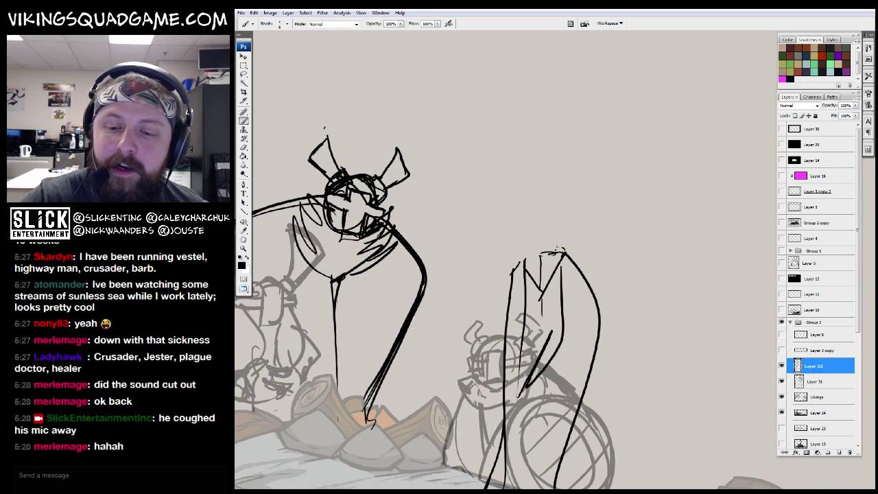
Step: Sketch the tall figure's narrow head, banded helmet and horns, and strengthen the lower edge of its cloak
mouse_move(537, 205)
left_mouse_down()
mouse_move(563, 233)
mouse_move(549, 262)
left_mouse_up()
mouse_move(563, 200)
left_mouse_down()
mouse_move(570, 244)
mouse_move(572, 233)
left_mouse_up()
left_click_drag(561, 277, 594, 254)
left_click_drag(577, 193, 601, 216)
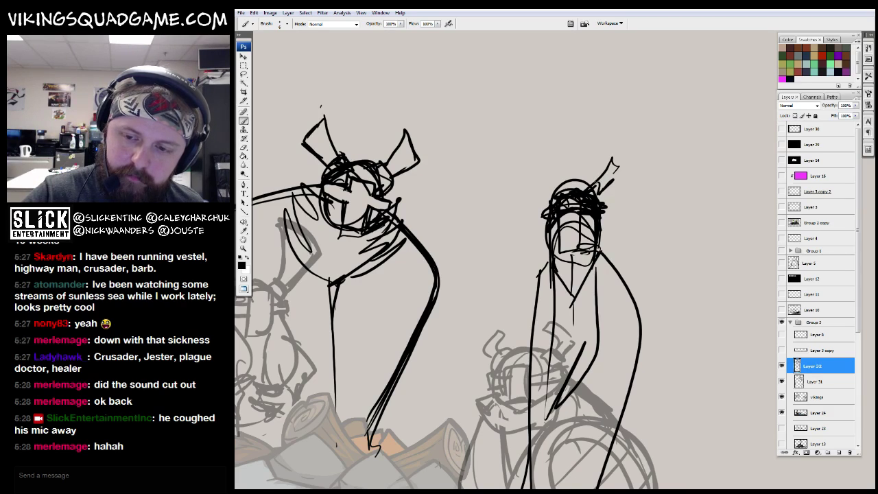
key("ctrl+minus")
key("ctrl+minus")
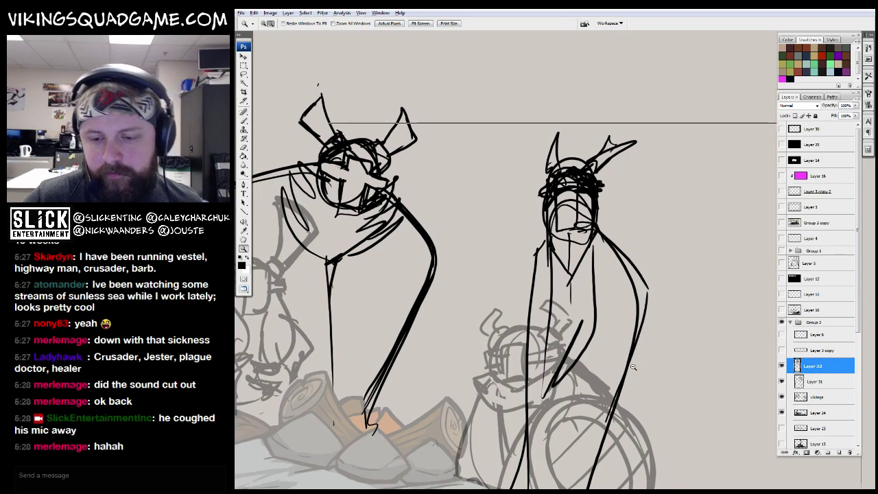
mouse_move(599, 312)
left_mouse_down()
mouse_move(552, 312)
mouse_move(612, 318)
mouse_move(644, 335)
mouse_move(622, 318)
left_mouse_up()
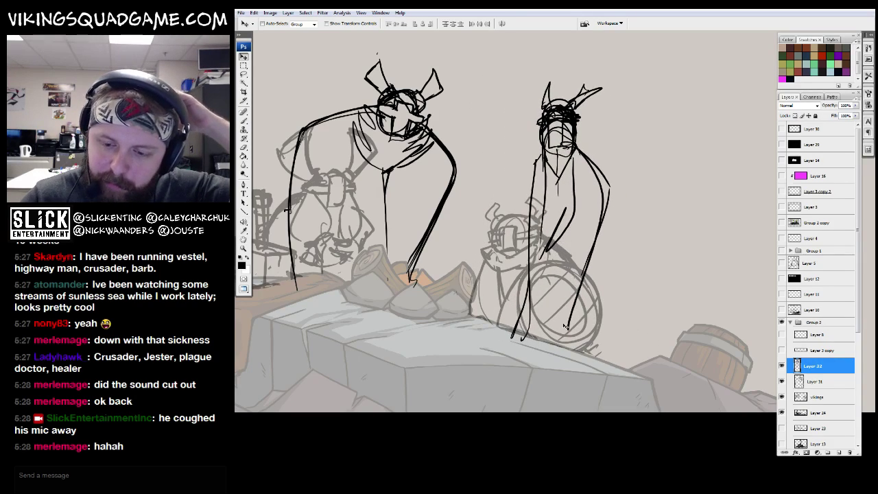
key("b")
key("v")
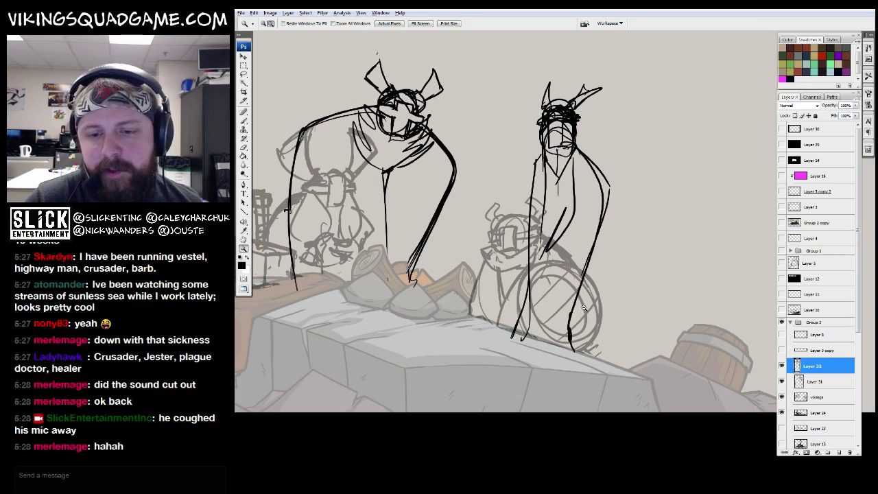
Step: Adjust the large figure's position on its layer and hide that layer
key("ctrl+minus")
left_click(799, 382)
mouse_move(616, 360)
left_mouse_down()
mouse_move(555, 371)
mouse_move(603, 349)
left_mouse_up()
key("z")
left_click(603, 349, "alt")
left_click(781, 382)
scroll(705, 361, "down", 1)
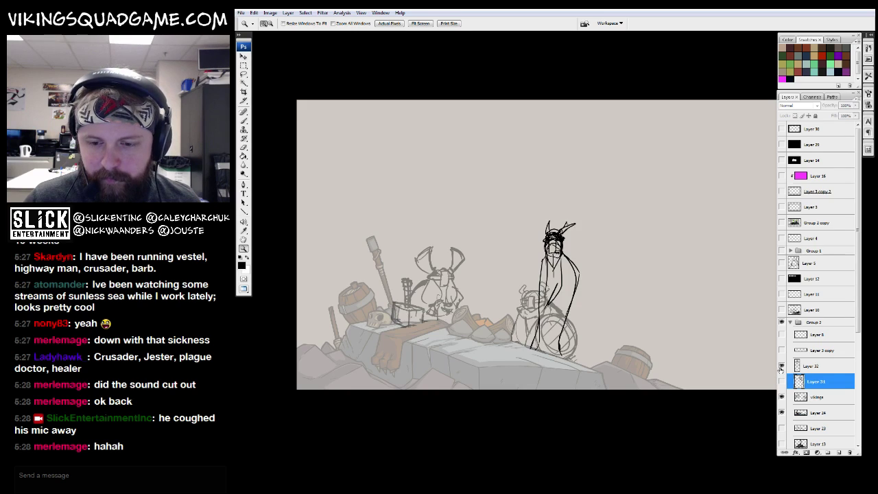
Step: Move the tall figure's sketch higher behind the right viking and reduce its layer opacity
left_click(809, 366)
key("v")
left_click_drag(688, 359, 697, 346)
key("5")
Step: Study the archer's helmet, face, collar and pose up close in VS_COVER_PS4.psd, and return to the campfire sketch
key("ctrl+Tab")
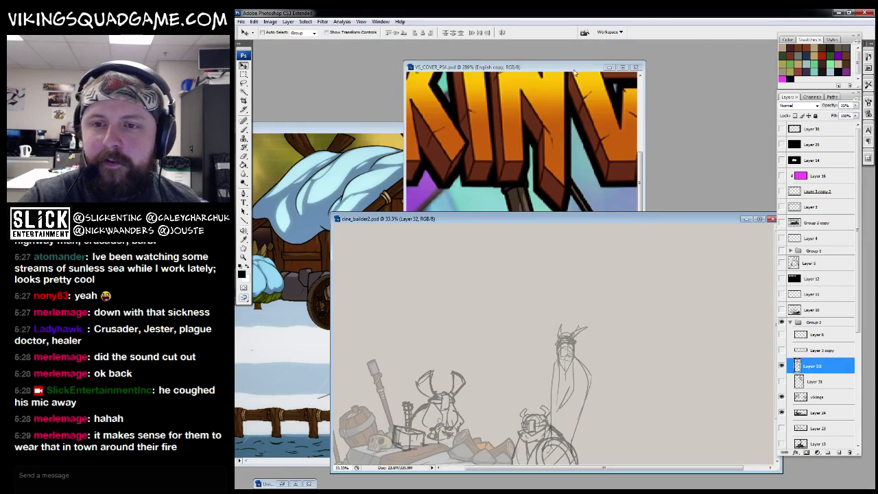
scroll(568, 188, "down", 1)
scroll(591, 278, "up", 2)
key("g")
scroll(589, 282, "down", 1)
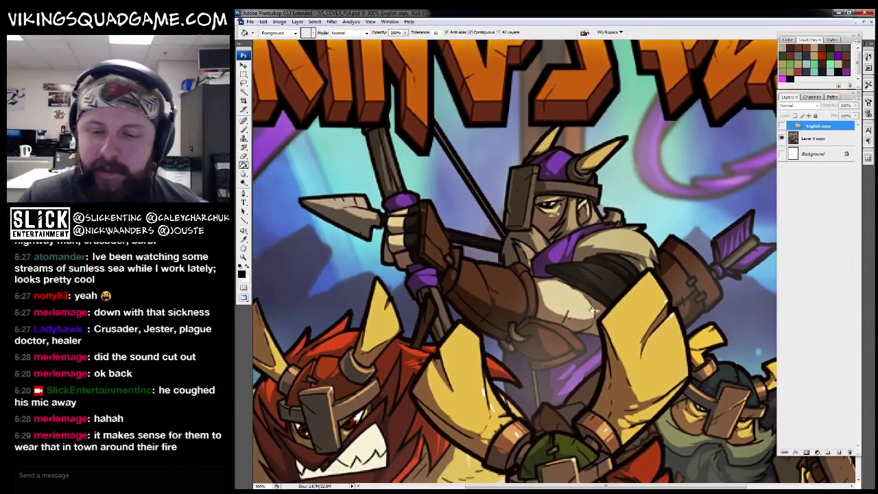
scroll(588, 285, "down", 1)
scroll(587, 285, "up", 1)
key("z")
key("ctrl+0")
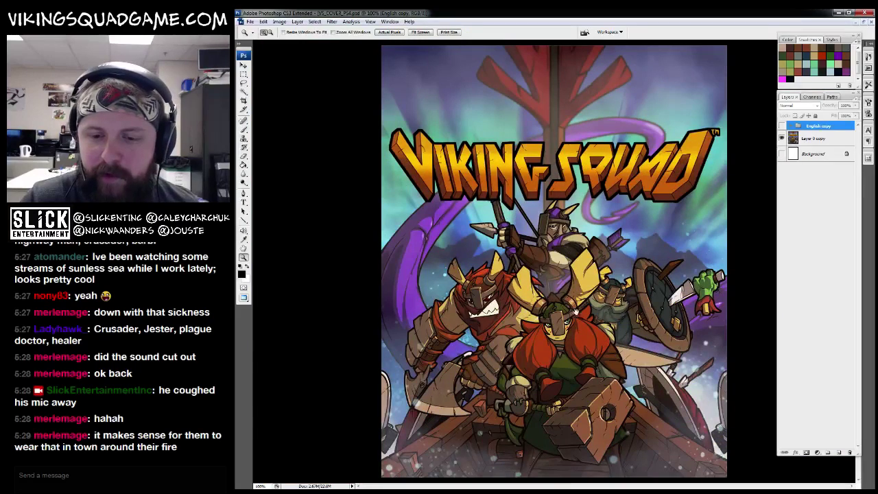
key("f")
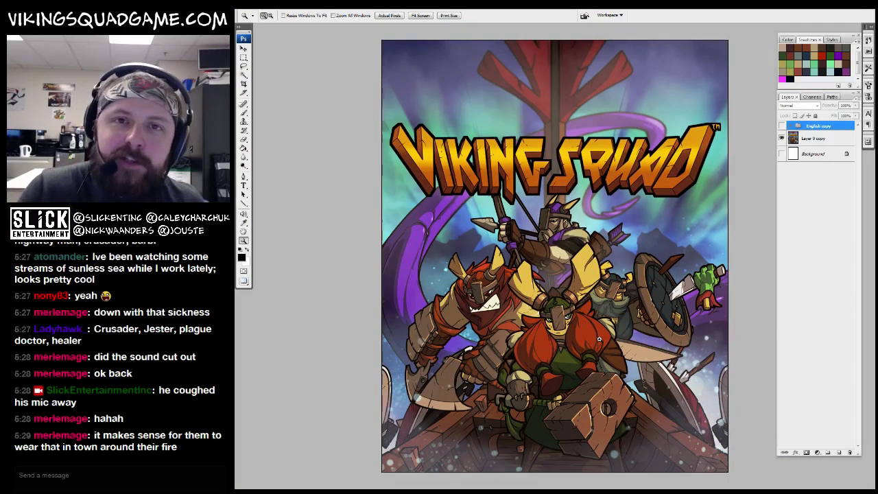
key("f")
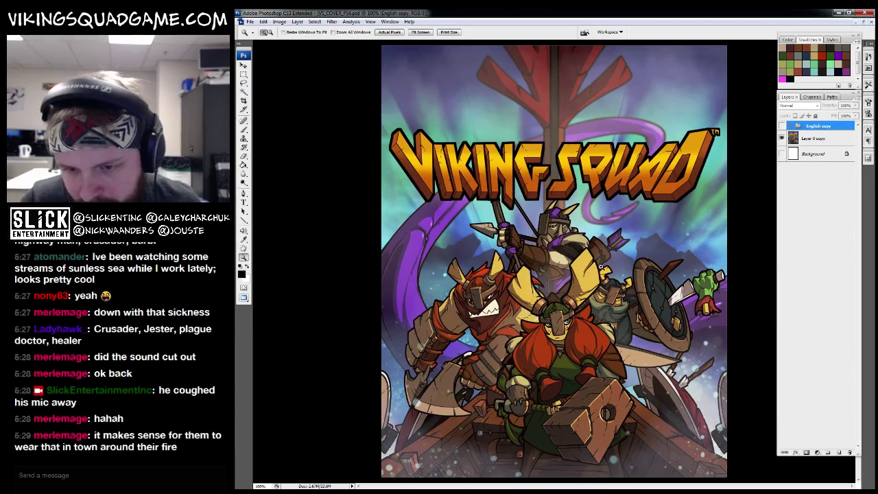
left_click_drag(479, 164, 610, 304)
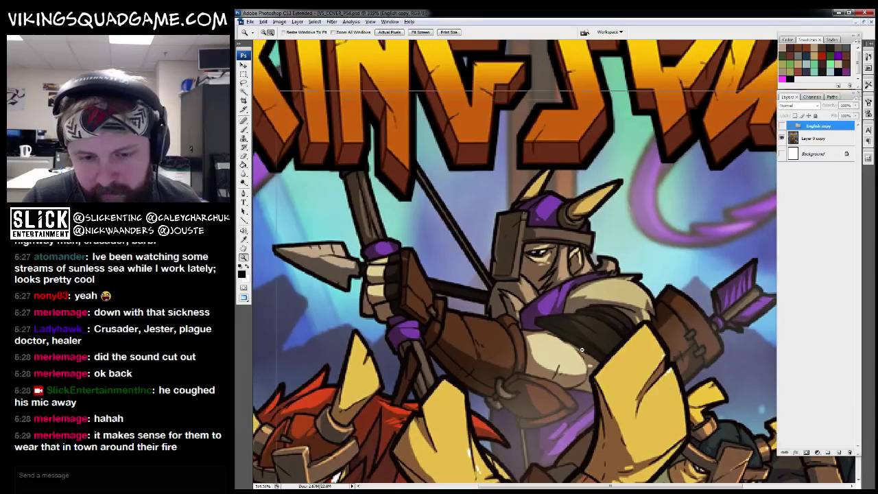
scroll(579, 370, "down", 2)
scroll(562, 362, "up", 1)
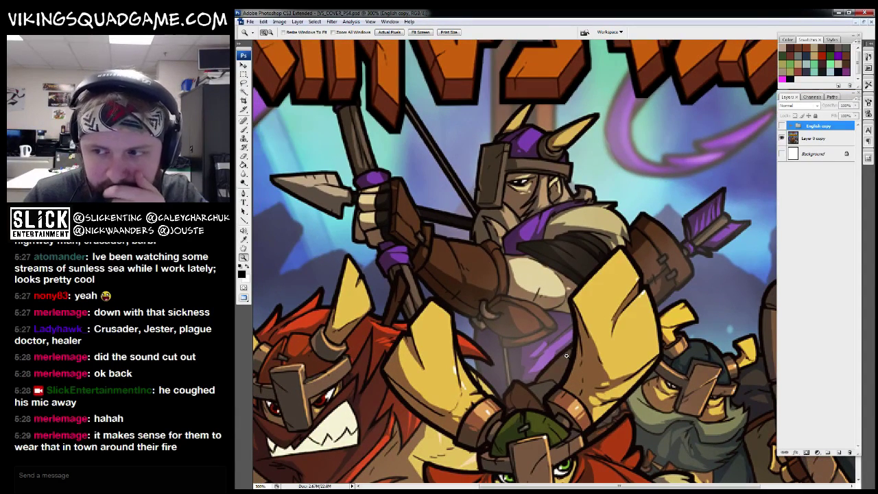
key("ctrl+Tab")
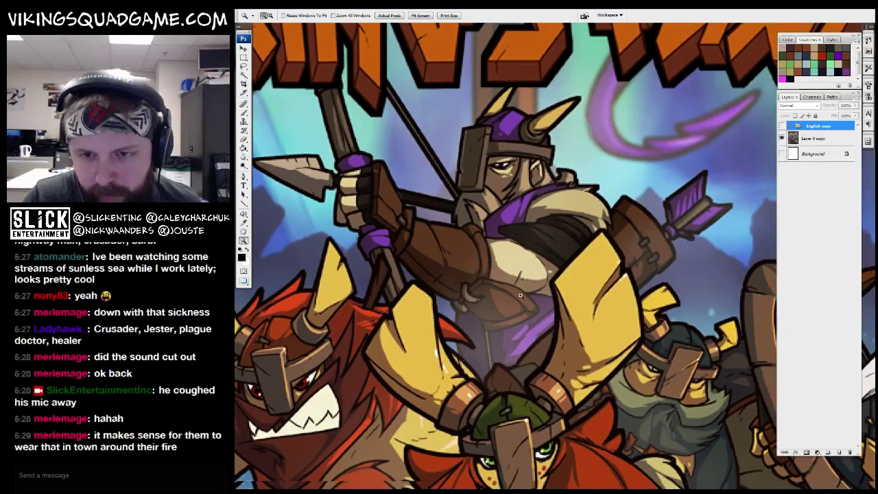
key("f")
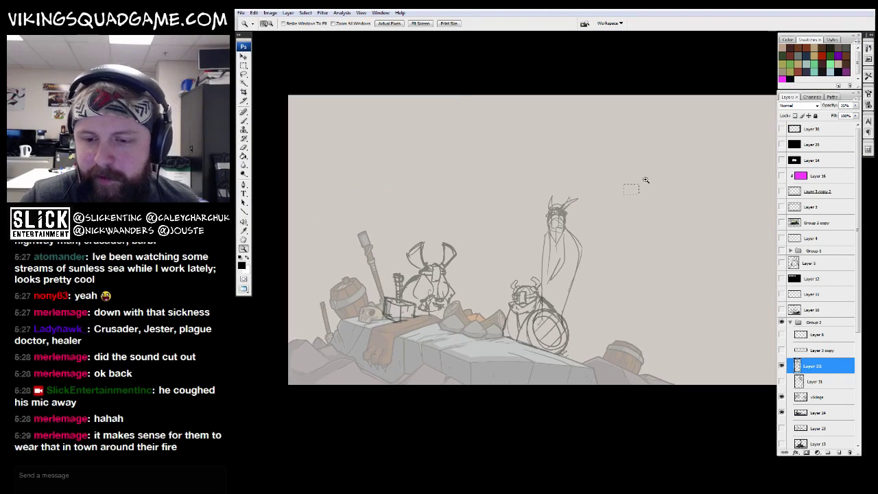
Step: Add a new layer above the faded tall figure for refining its head with the tooner brush
key("ctrl+alt+0")
left_click(838, 452)
key("b")
scroll(527, 218, "up", 1)
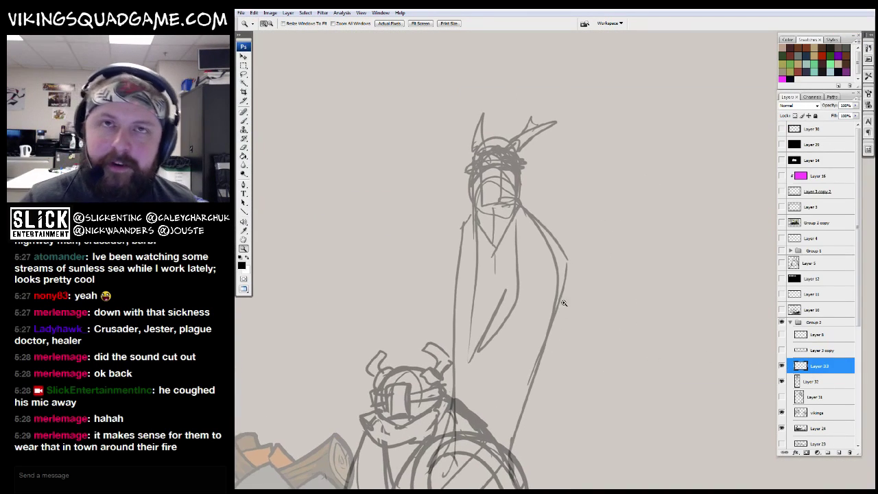
scroll(527, 218, "right", 1)
left_click_drag(419, 373, 438, 480)
key("b")
key("ctrl+plus")
right_click(572, 240)
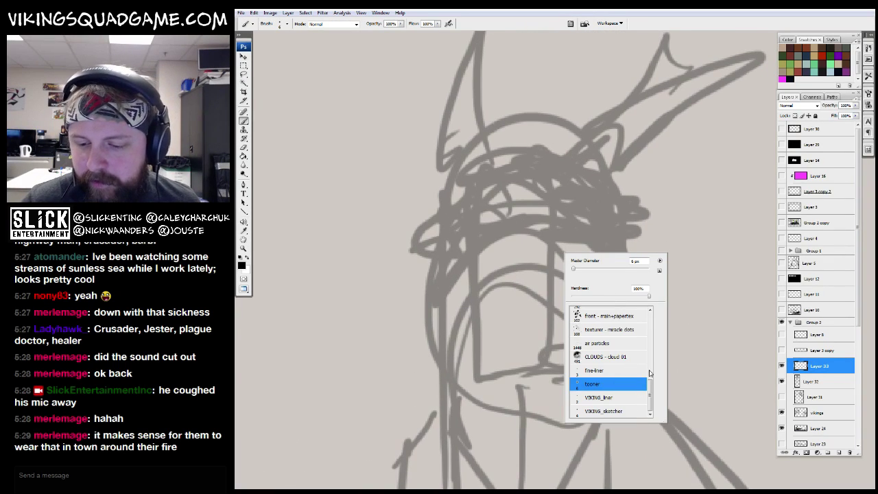
left_click(550, 352)
Step: Draw the tall figure's helmet in clean black lines, with a rectangular nose guard, side bands, dome and two horns
mouse_move(469, 170)
left_mouse_down()
mouse_move(473, 312)
mouse_move(554, 247)
mouse_move(511, 161)
left_mouse_up()
mouse_move(550, 203)
left_mouse_down()
mouse_move(608, 205)
mouse_move(633, 235)
mouse_move(626, 252)
mouse_move(556, 239)
left_mouse_up()
scroll(557, 239, "up", 1)
mouse_move(622, 223)
left_mouse_down()
mouse_move(443, 200)
mouse_move(437, 230)
left_mouse_up()
mouse_move(466, 181)
left_mouse_down()
mouse_move(572, 168)
mouse_move(589, 216)
mouse_move(535, 251)
left_mouse_up()
mouse_move(522, 218)
left_mouse_down()
mouse_move(573, 213)
mouse_move(541, 255)
left_mouse_up()
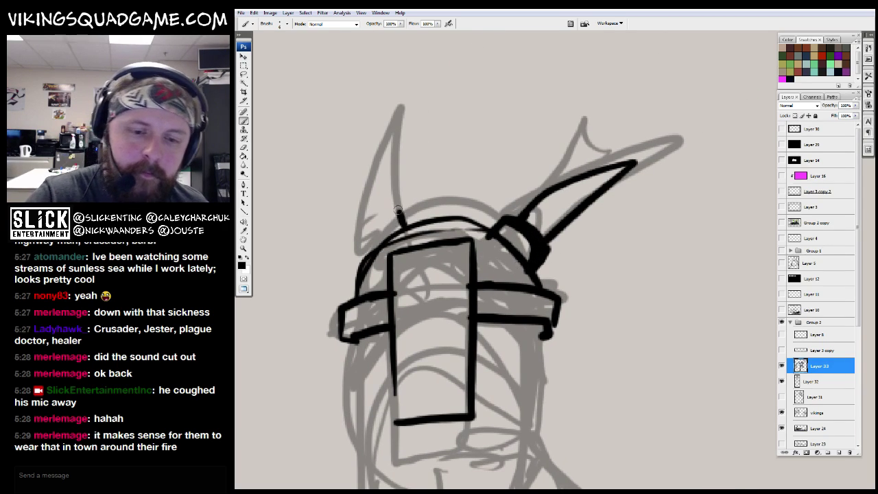
left_click_drag(399, 213, 358, 259)
mouse_move(358, 220)
left_mouse_down()
mouse_move(377, 122)
mouse_move(398, 210)
left_mouse_up()
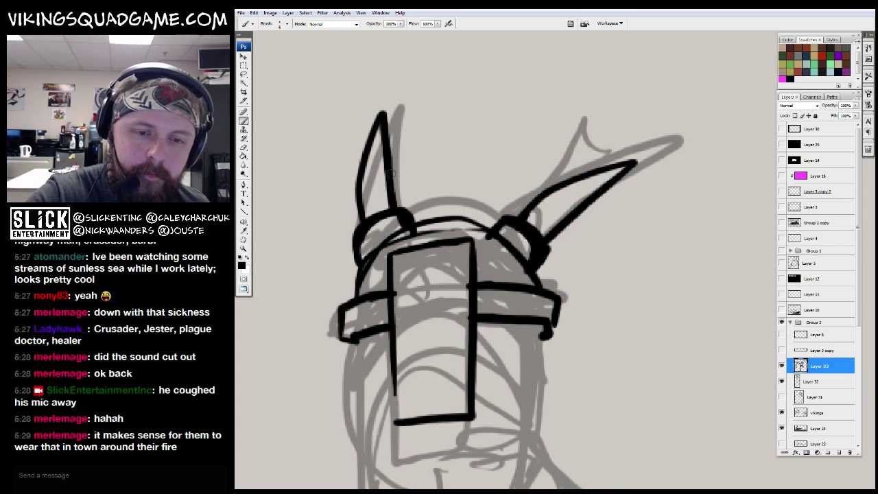
Step: Draw the edge of the tall figure's face and jagged hair strokes below the helmet band on one side
key("z")
left_click(609, 212, "alt")
left_click(609, 212, "alt")
left_click(556, 300, "alt")
left_click_drag(519, 172, 588, 274)
key("b")
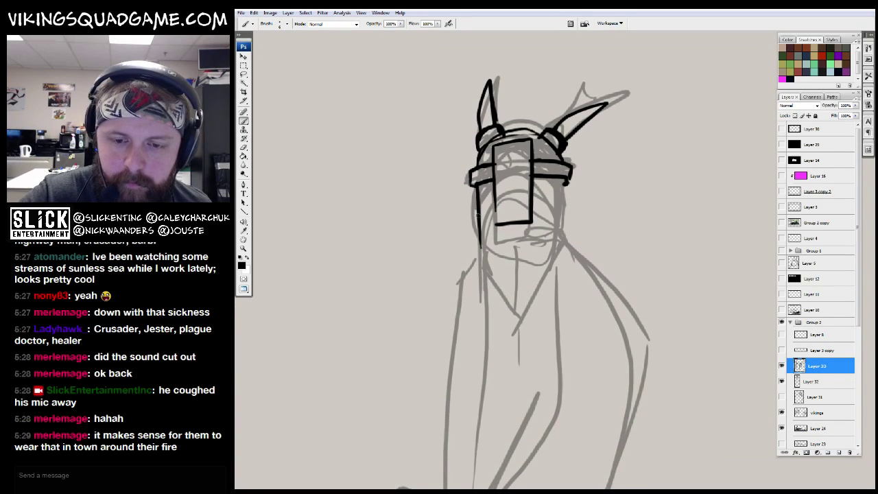
left_click_drag(461, 234, 480, 310)
left_click_drag(529, 312, 526, 307)
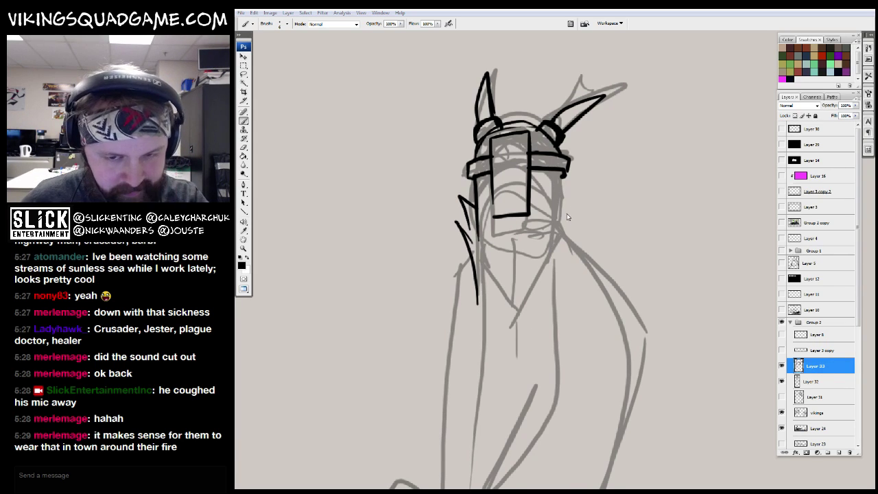
Step: Switch to the game Editor and load the VIKING01_HAMMER and VIKING01_BOW players to examine the character designs
key("alt+Tab")
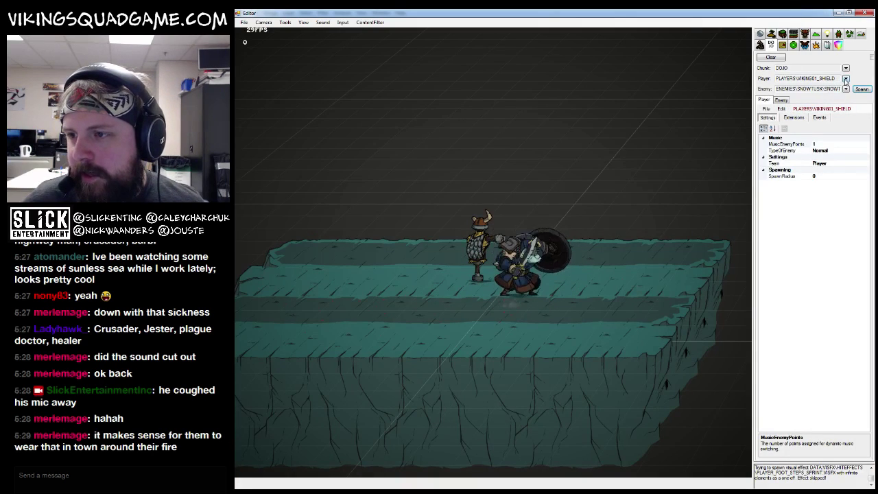
left_click(823, 78)
left_click(823, 103)
left_click(815, 109)
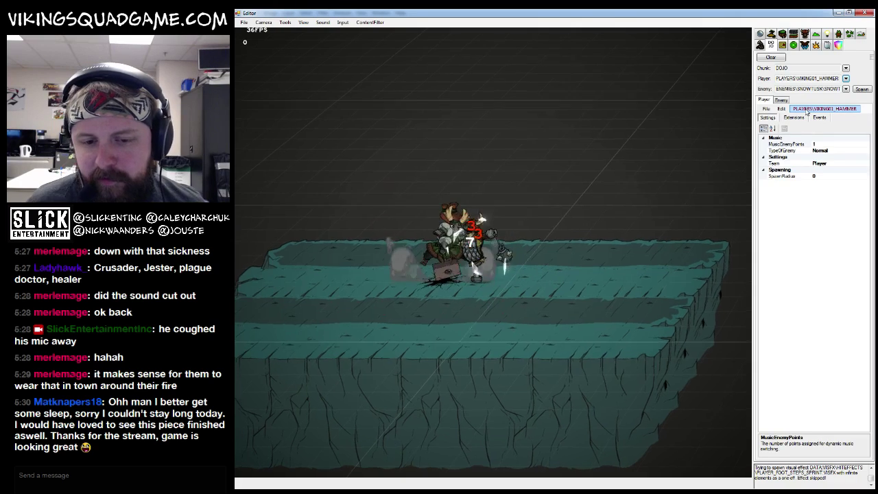
left_click(815, 78)
left_click(820, 100)
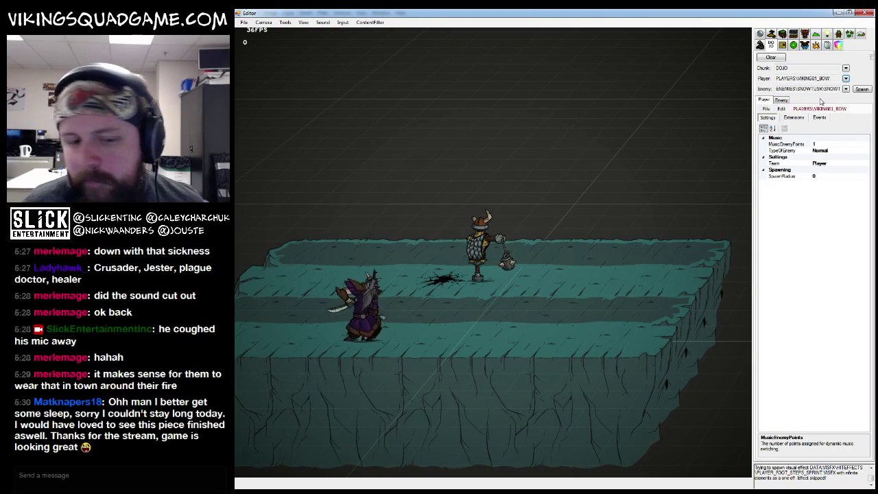
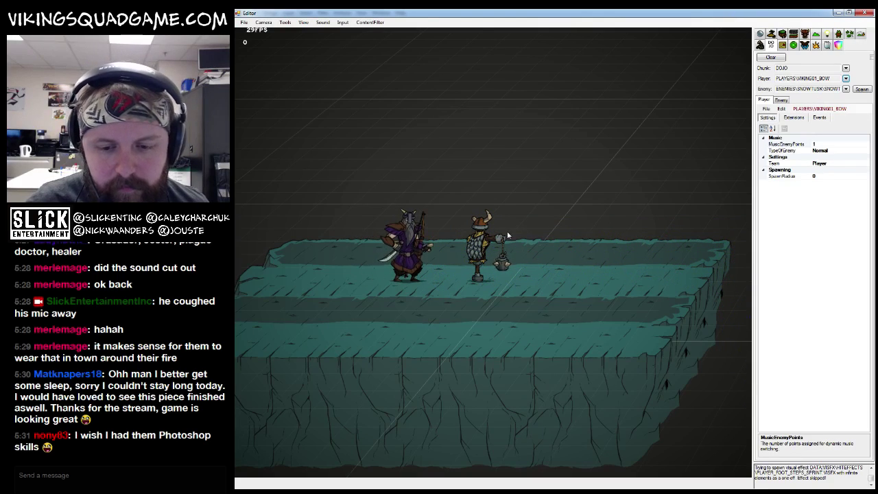
Step: Switch back to the Photoshop sketch and draw the tall figure's other face edge, jagged side hair and the long pointed beard's outer lines
scroll(517, 223, "up", 3)
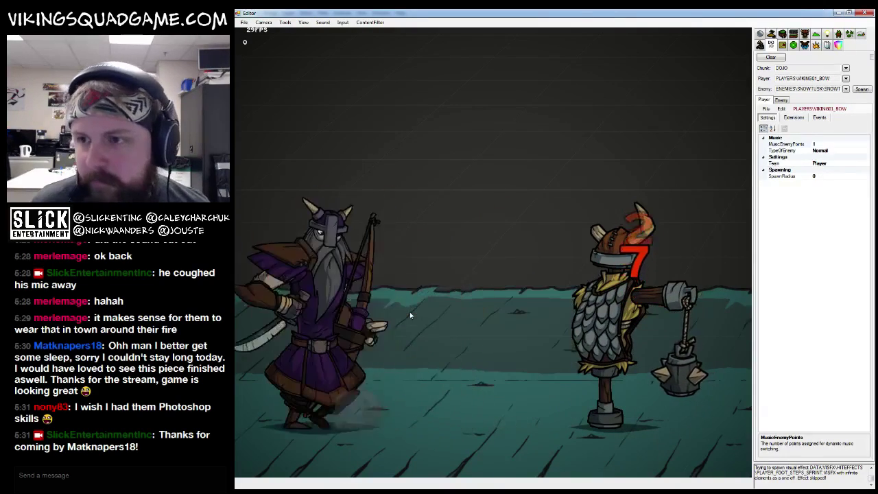
left_click(836, 13)
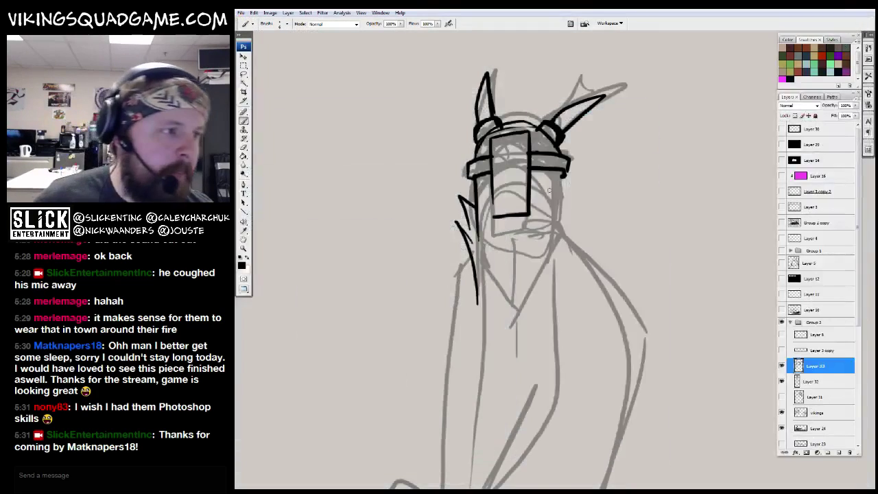
left_click_drag(566, 223, 561, 216)
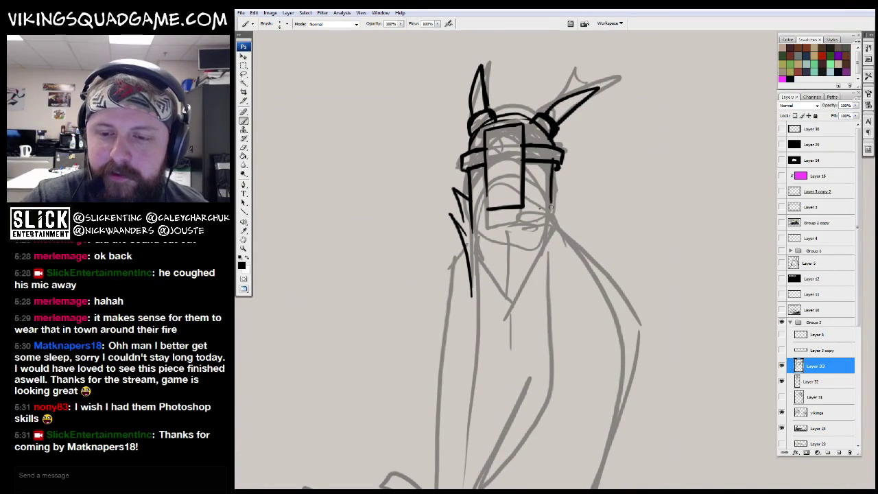
mouse_move(555, 292)
left_mouse_down()
mouse_move(536, 194)
mouse_move(519, 314)
left_mouse_up()
left_click_drag(545, 152, 491, 363)
left_click_drag(453, 405, 449, 200)
left_click_drag(450, 141, 446, 415)
scroll(439, 420, "up", 3)
key("ctrl+equal")
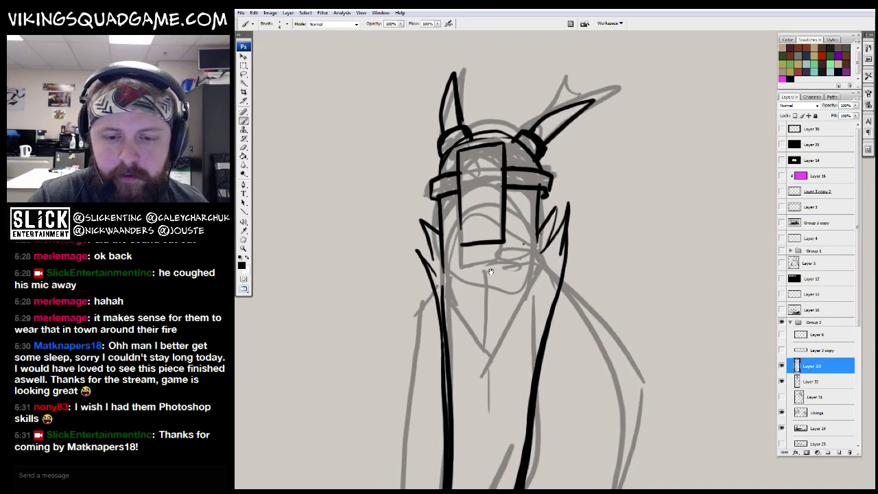
Step: Draw the tall figure's heavy-lidded eyes on either side of the nose guard and the moustache strands over the beard
left_click_drag(503, 214, 524, 384)
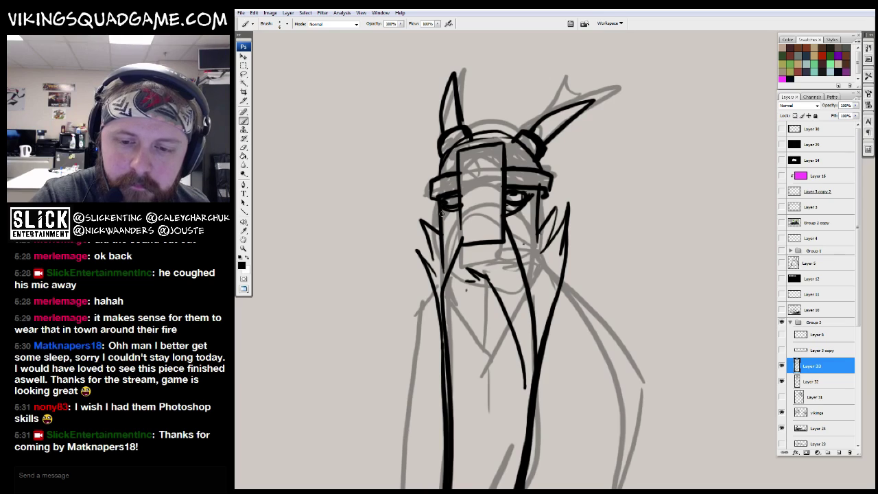
left_click_drag(526, 244, 480, 178)
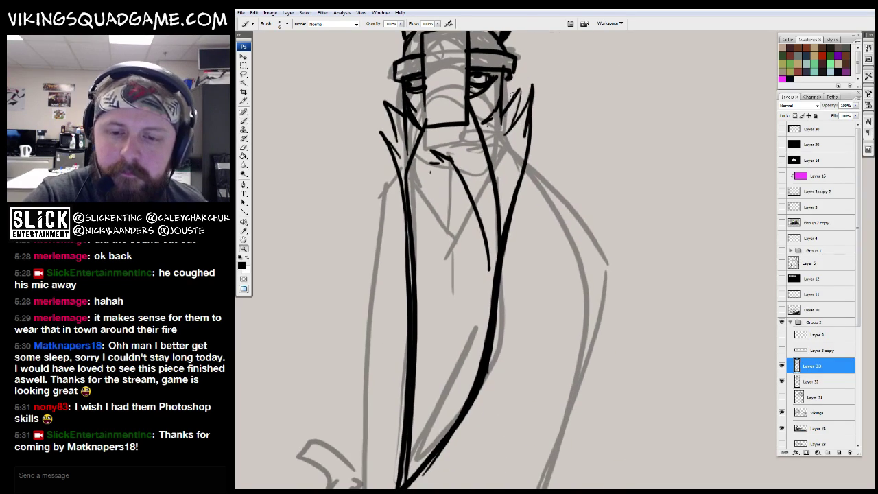
key("ctrl+minus")
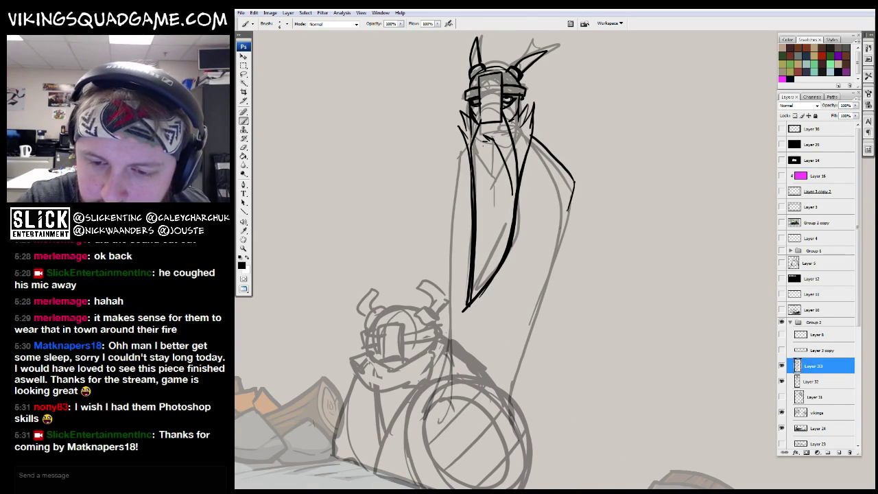
Step: Outline the tall figure's shoulders and long robe in black, with a diagonal front fold and a side flaring towards the ground
mouse_move(444, 224)
left_mouse_down()
mouse_move(450, 125)
mouse_move(442, 338)
left_mouse_up()
left_click_drag(567, 154, 512, 362)
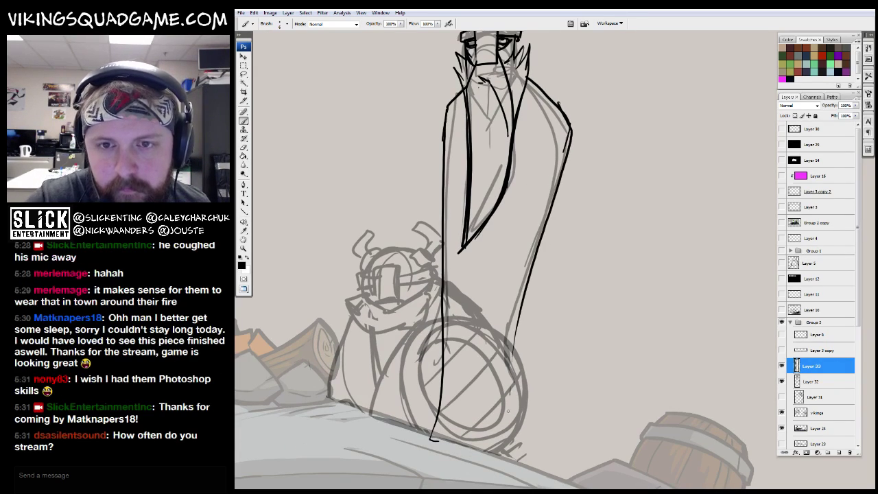
left_click_drag(532, 282, 542, 461)
left_click_drag(473, 237, 441, 414)
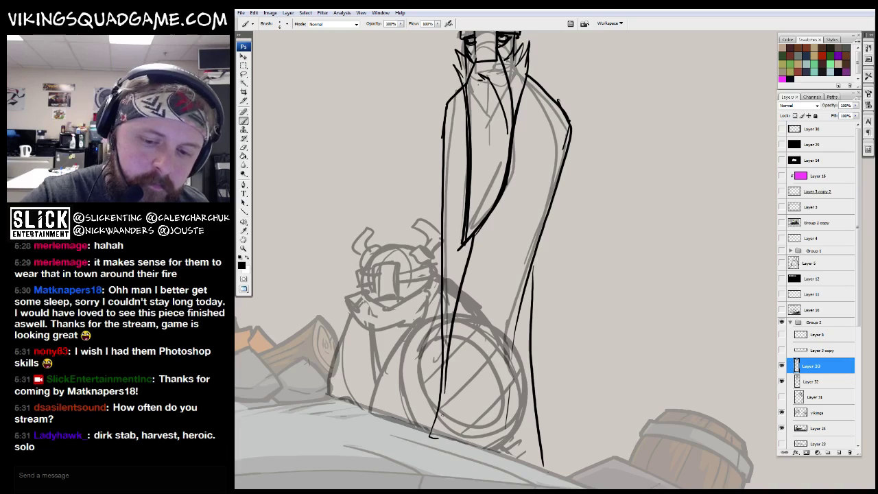
key("z")
left_click(489, 226, "alt")
left_click(530, 255, "alt")
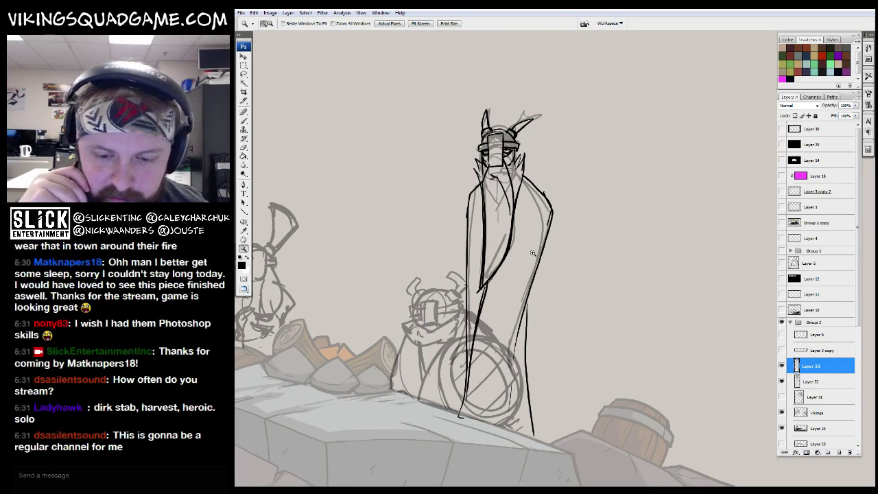
Step: Thicken the tall figure's shoulder corners and robe side lines with heavier black strokes
key("b")
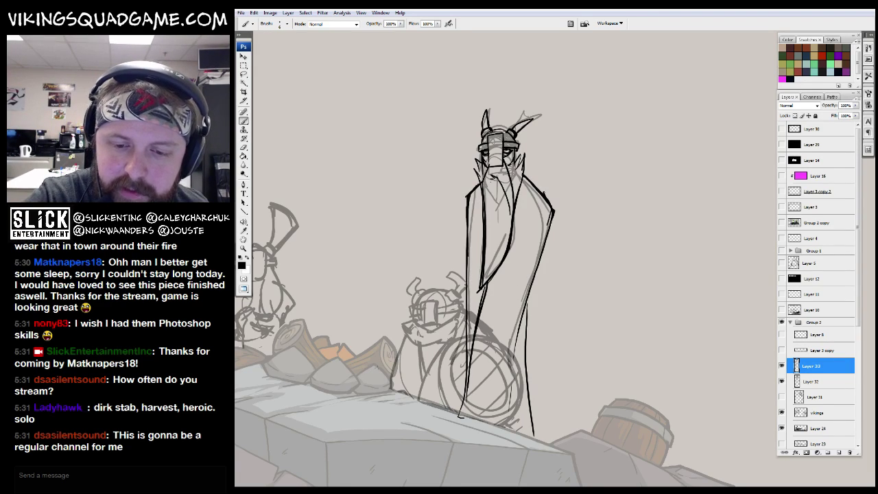
scroll(521, 288, "down", 2)
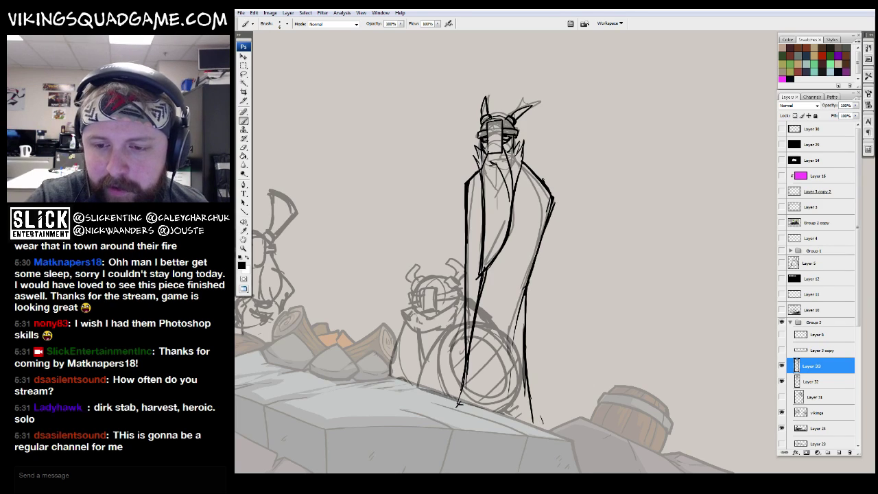
scroll(525, 155, "up", 5)
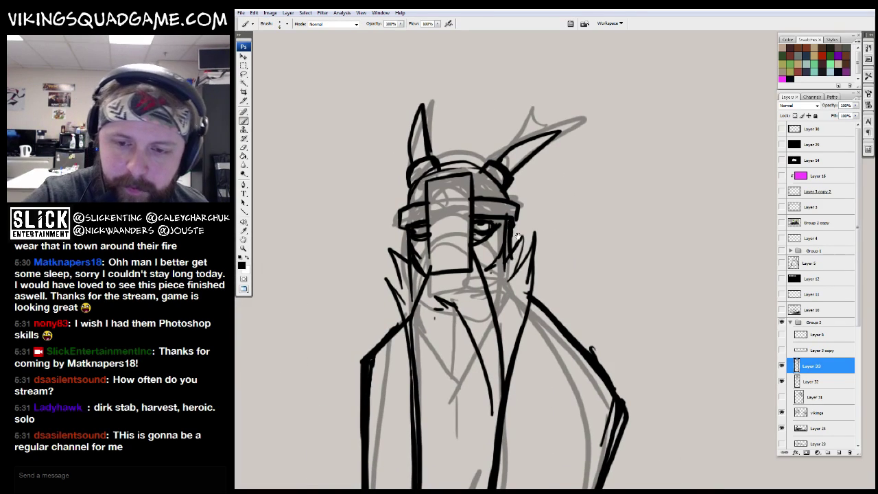
scroll(517, 236, "up", 1)
key("z")
scroll(469, 254, "down", 6)
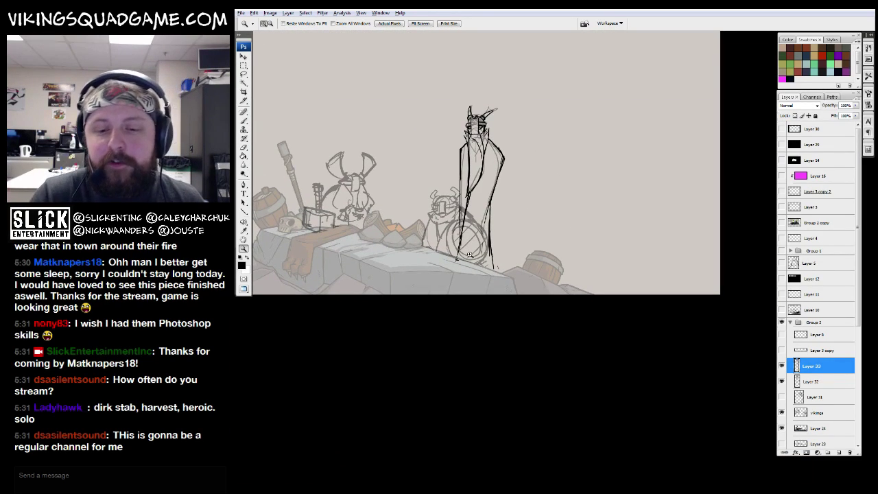
Step: Finish the robe's lower edges and close them with a thick slanted hem line along the rock surface
scroll(568, 173, "up", 5)
key("b")
left_click_drag(482, 360, 491, 395)
left_click_drag(396, 363, 408, 359)
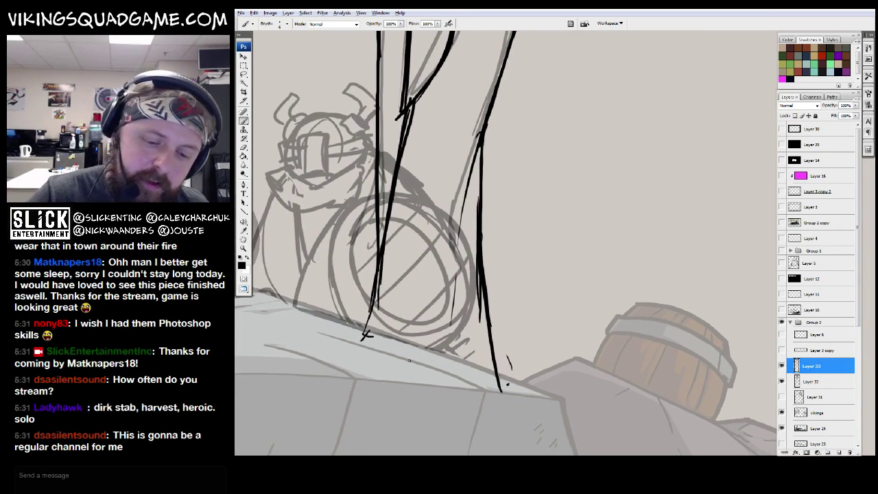
mouse_move(352, 331)
left_mouse_down()
mouse_move(407, 350)
mouse_move(521, 391)
left_mouse_up()
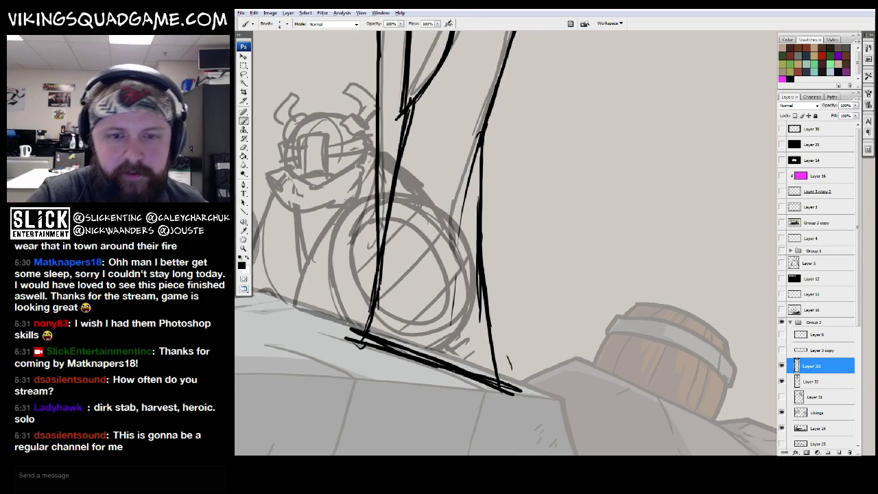
Step: Draw a front seam with small fasteners down the tall figure's robe and a scalloped mantle over both shoulders
key("z")
scroll(535, 294, "down", 5)
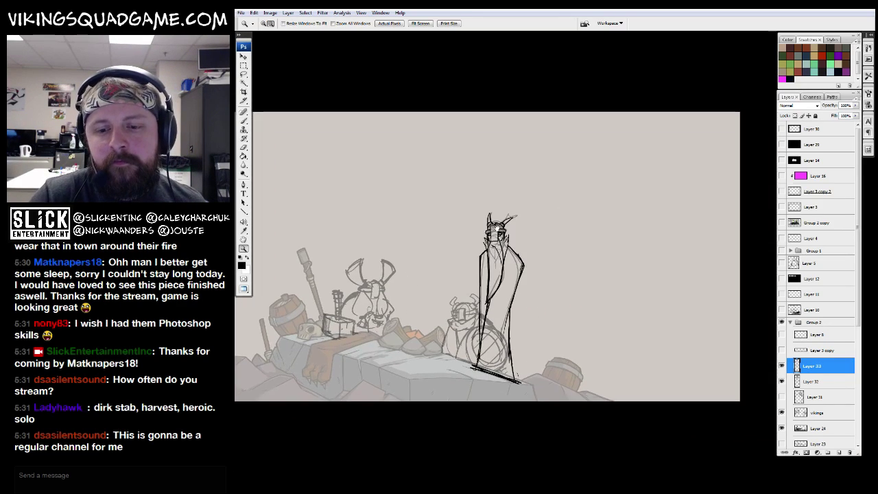
scroll(481, 376, "up", 5)
key("b")
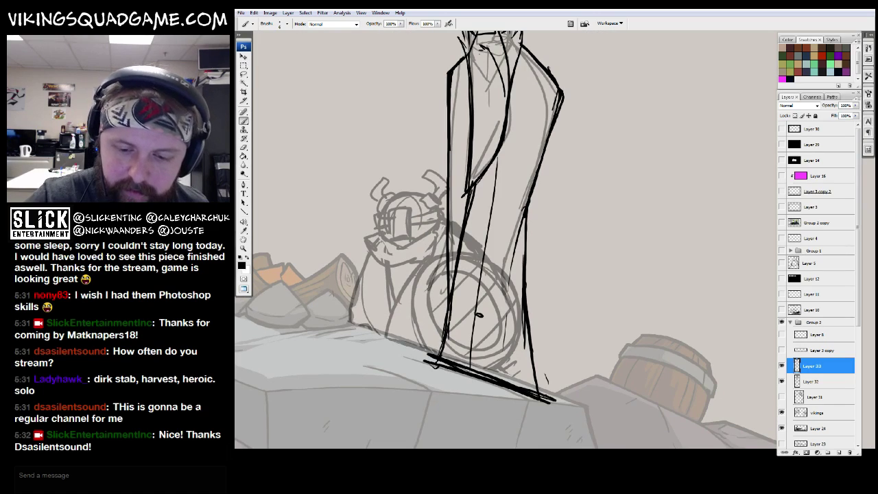
scroll(508, 260, "down", 2)
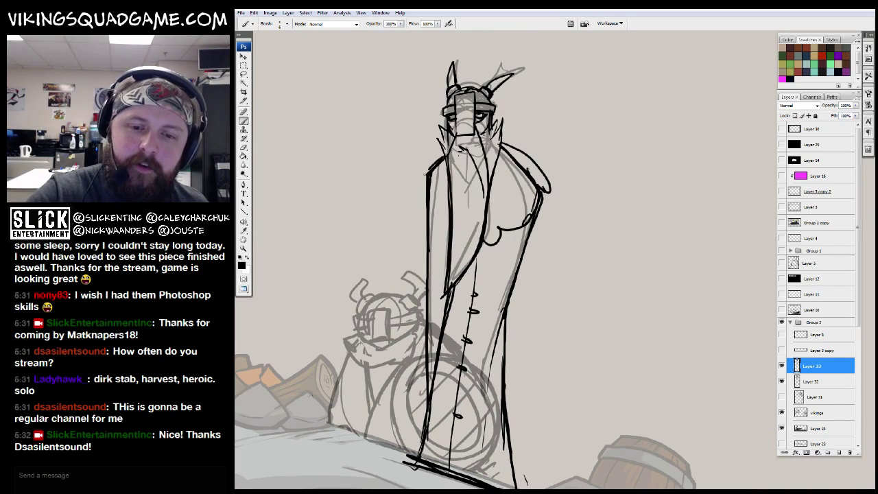
key("z")
scroll(617, 196, "down", 3)
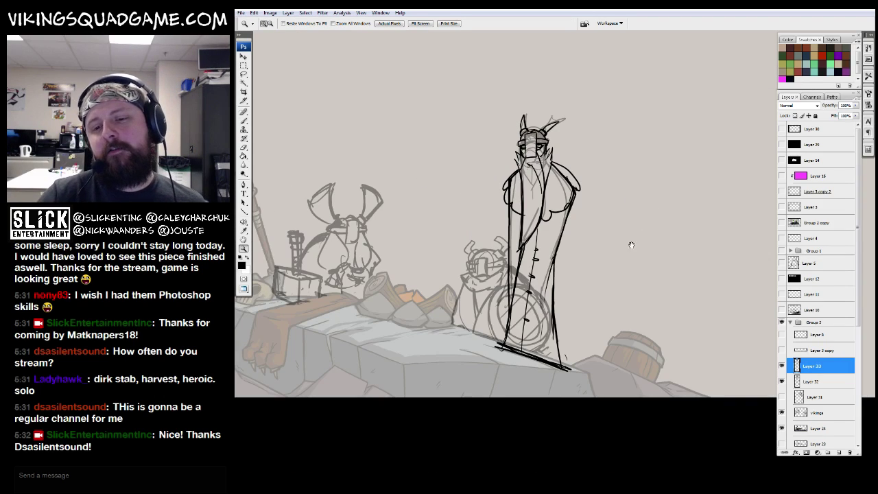
Step: Hide the old rough of the tall figure, move the new drawing clear above the shield viking and fade it to 50% opacity
key("v")
mouse_move(557, 376)
left_mouse_down()
mouse_move(572, 304)
mouse_move(531, 329)
mouse_move(561, 257)
left_mouse_up()
key("5")
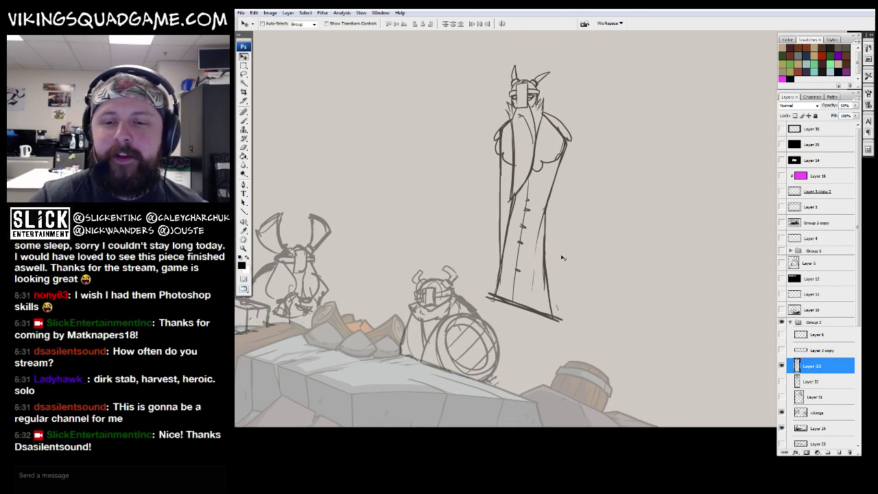
Step: Add a new layer above the faded tall figure drawing
left_click(838, 452)
key("z")
key("f")
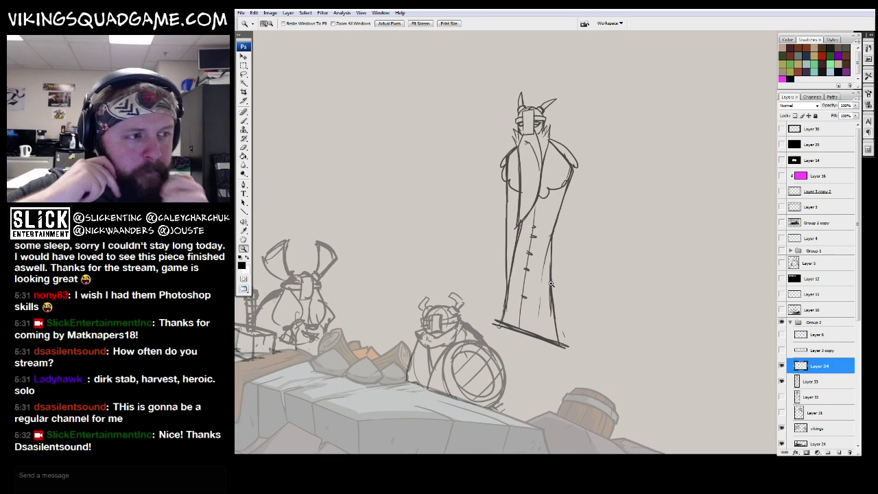
left_click(535, 137)
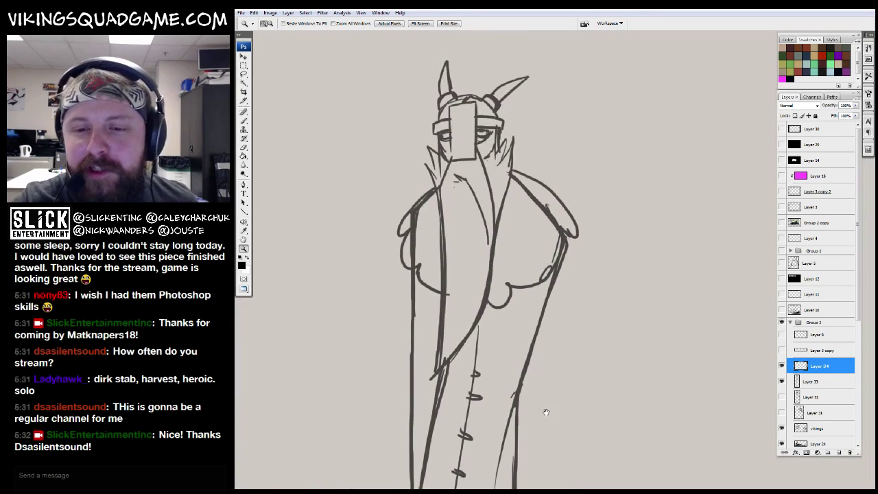
key("b")
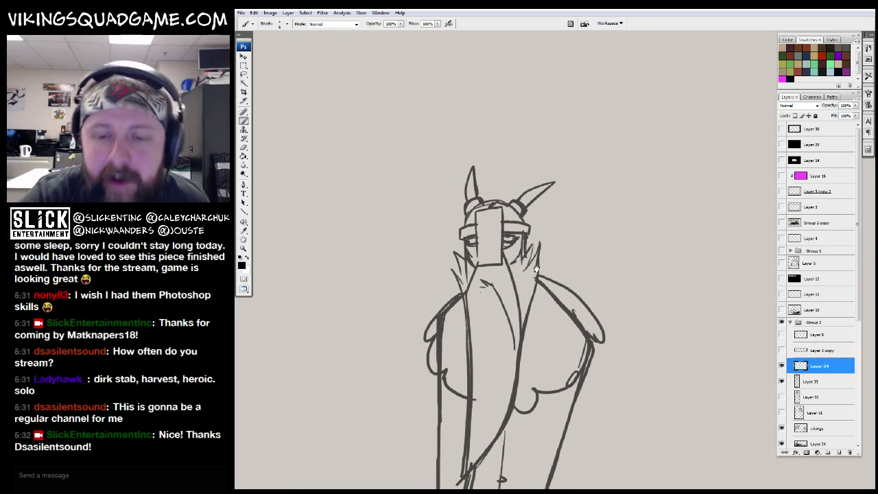
left_click_drag(536, 269, 545, 252)
key("z")
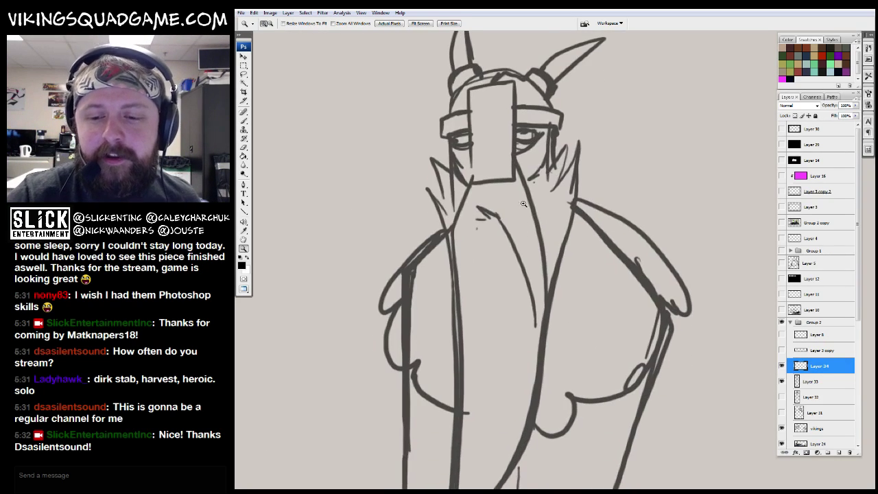
left_click(541, 218, "alt")
key("b")
key("ctrl+plus")
key("ctrl+minus")
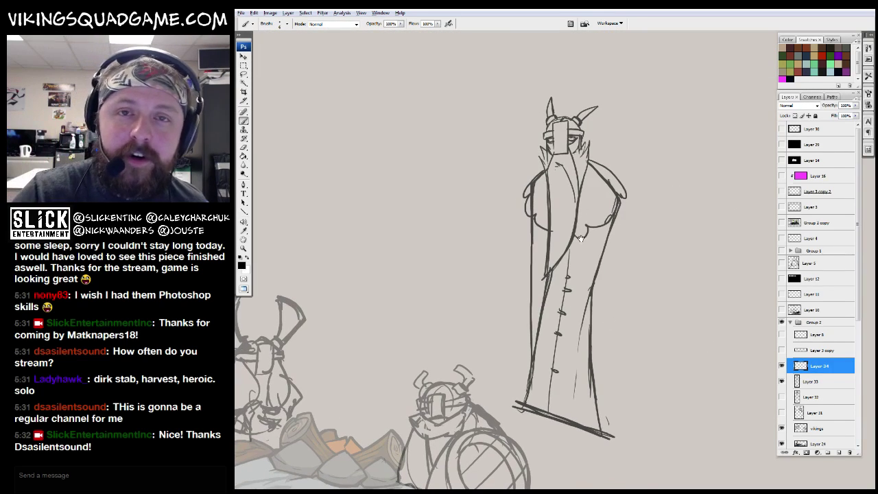
key("z")
key("b")
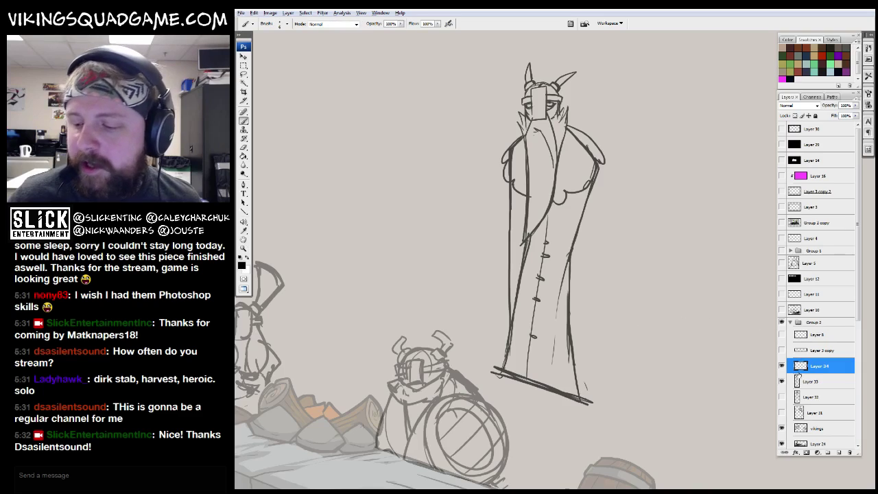
Step: Fade the tall figure's drawing layer further, check the visibility of both layers and make the empty layer above it active
left_click(791, 380)
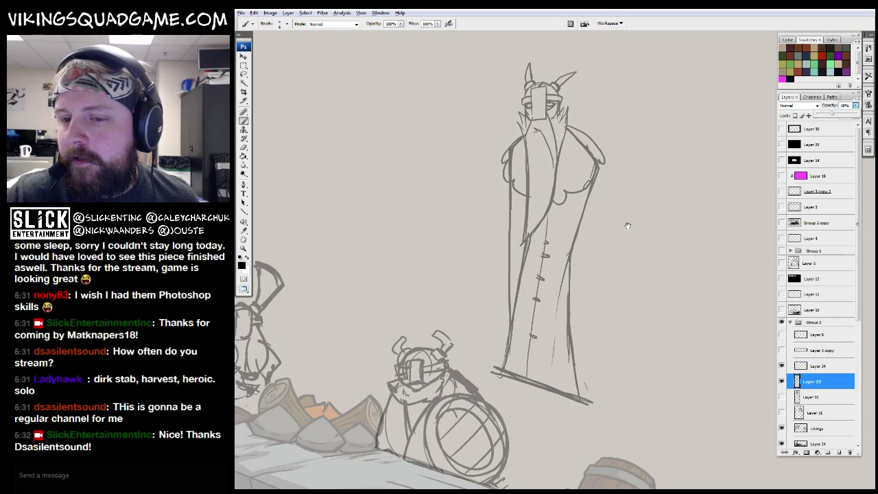
scroll(628, 225, "up", 2)
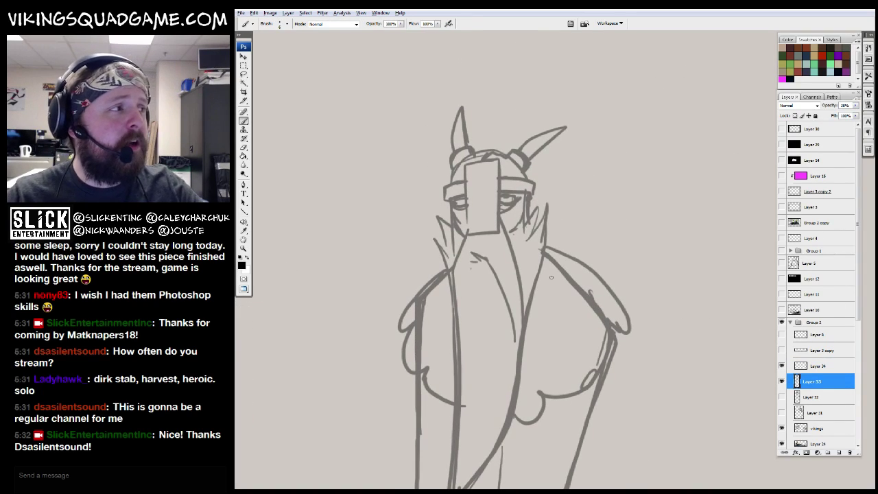
mouse_move(521, 281)
left_mouse_down()
mouse_move(549, 260)
mouse_move(597, 68)
mouse_move(476, 355)
mouse_move(651, 130)
mouse_move(680, 0)
left_mouse_up()
left_click(781, 380)
left_click(781, 380)
left_click(785, 367)
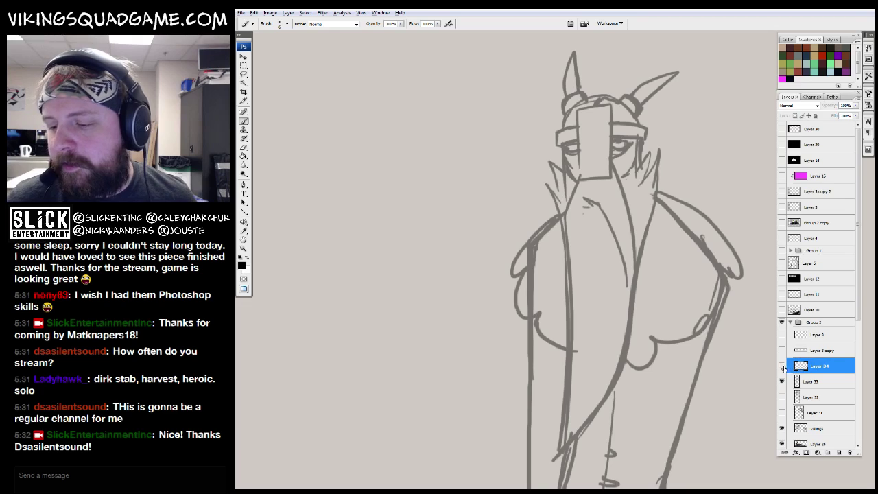
left_click(781, 365)
scroll(629, 343, "down", 4)
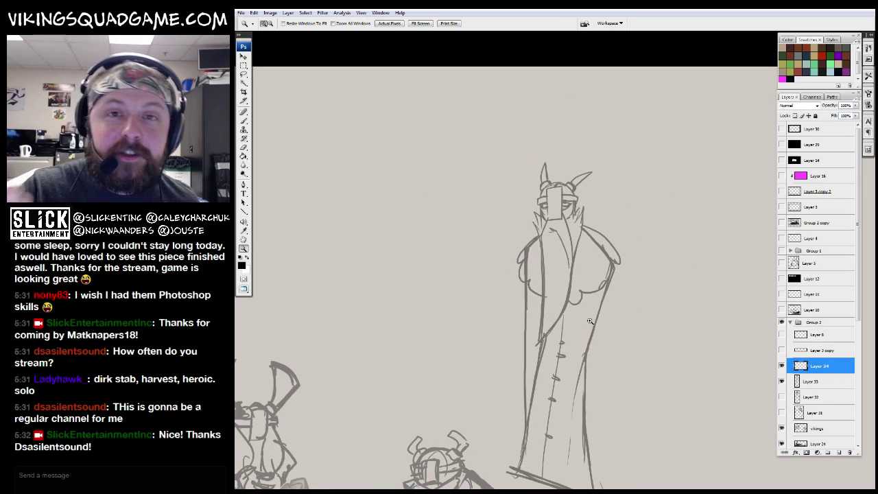
scroll(580, 302, "down", 2)
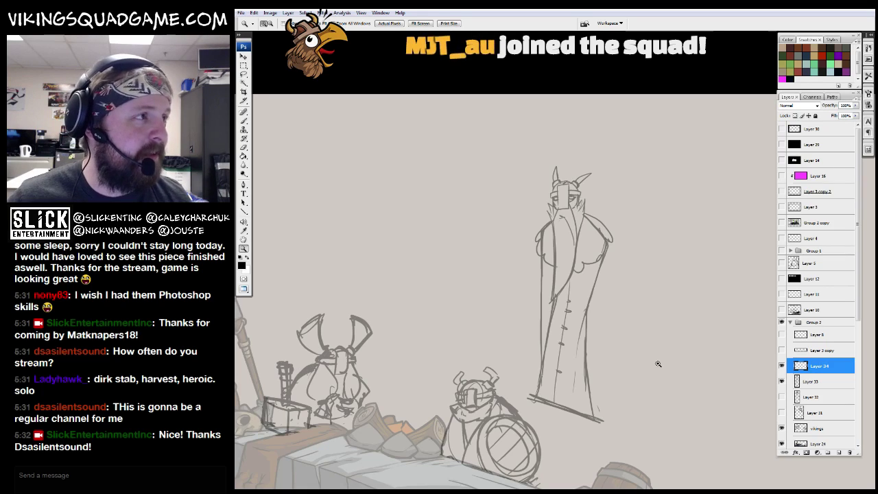
left_click_drag(670, 410, 652, 375)
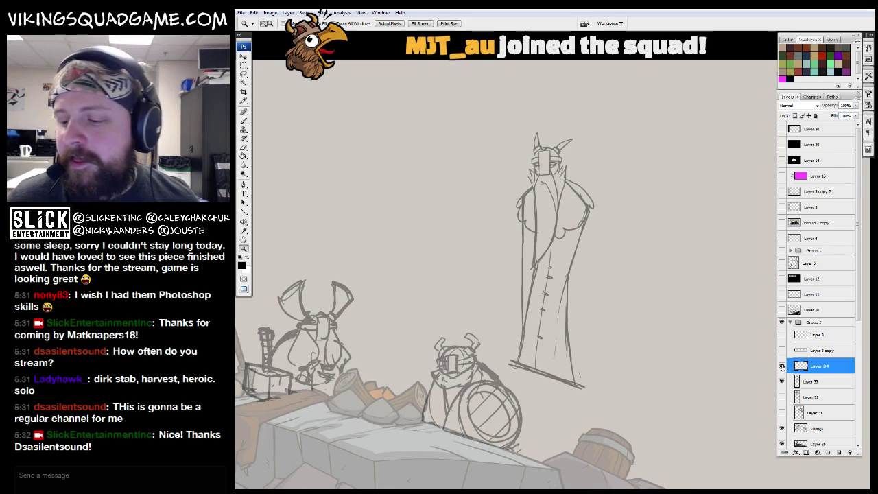
scroll(583, 136, "up", 4)
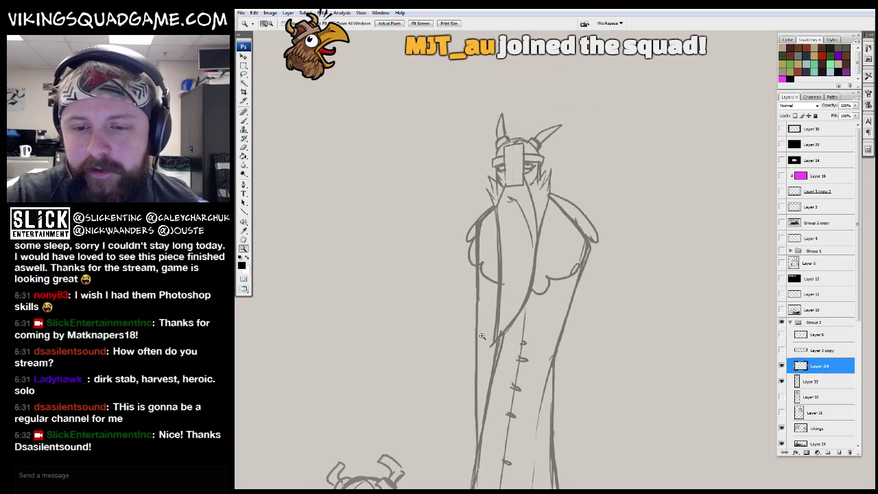
Step: Try to ink the outline of the tall figure's nose guard with the tooner brush, then undo the strokes
scroll(583, 136, "up", 2)
key("b")
right_click(531, 168)
key("Escape")
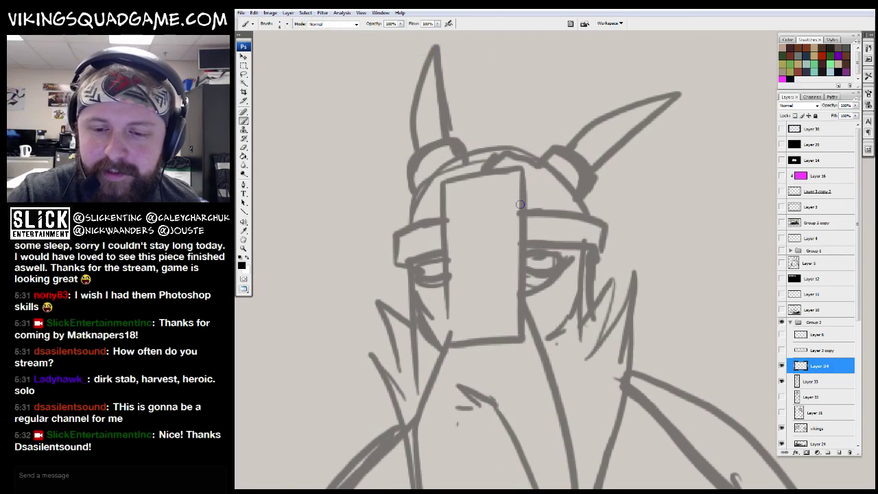
mouse_move(520, 168)
left_mouse_down()
mouse_move(443, 181)
mouse_move(445, 320)
left_mouse_up()
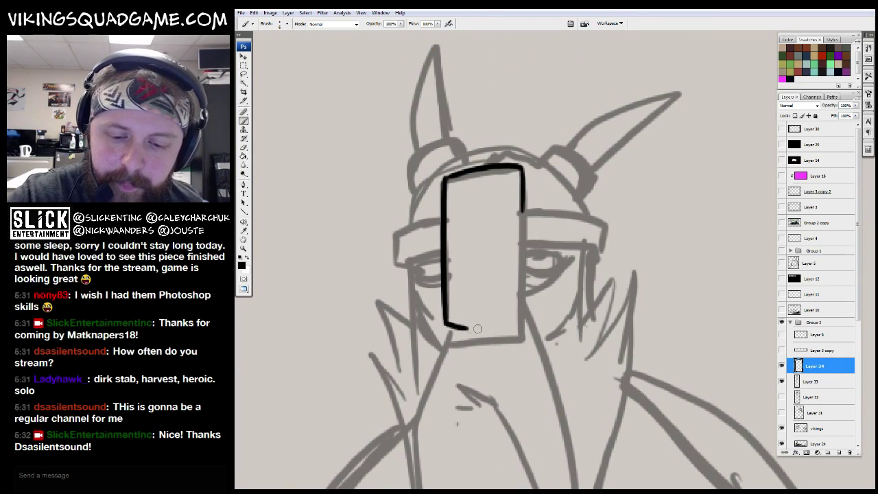
key("ctrl+z")
key("ctrl+z")
key("ctrl+z")
Step: Choose the VIKING_sketcher brush preset for inking
right_click(534, 236)
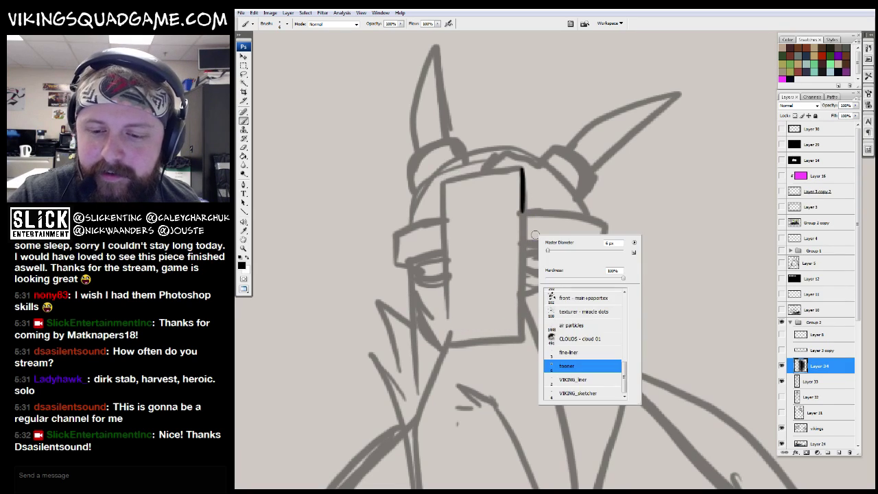
left_click(586, 380)
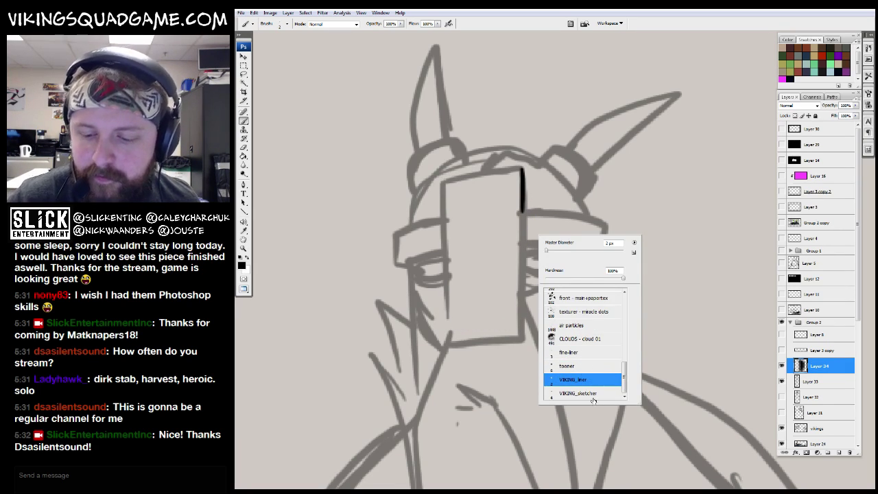
left_click(593, 400)
Step: Look over the Viking Squad cover art as a reference, then return to the campfire drawing in full-screen view
key("ctrl+Tab")
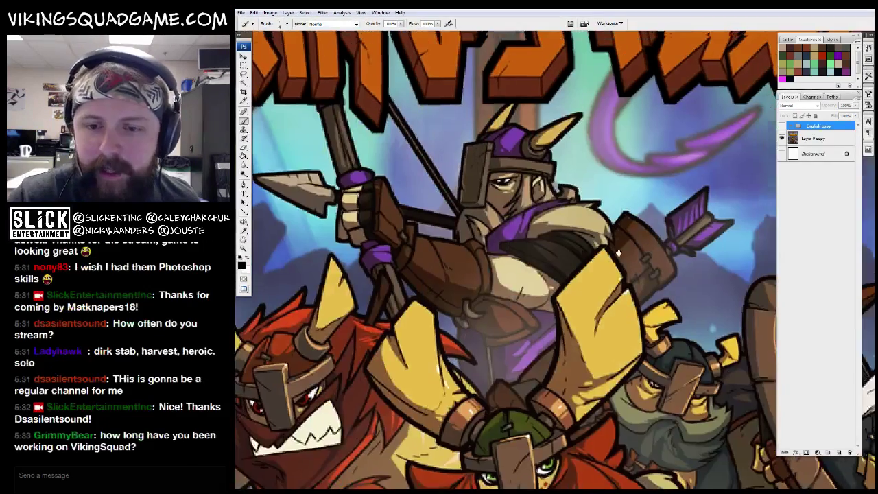
key("z")
left_click(617, 253, "alt")
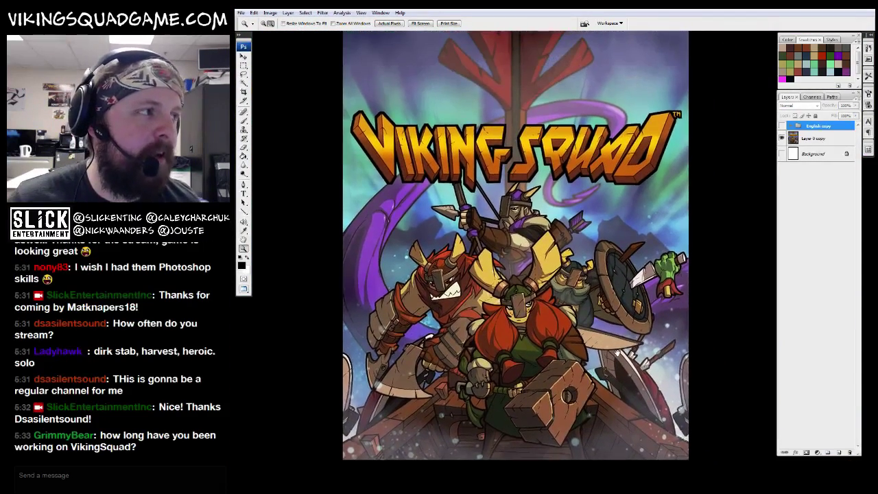
key("f")
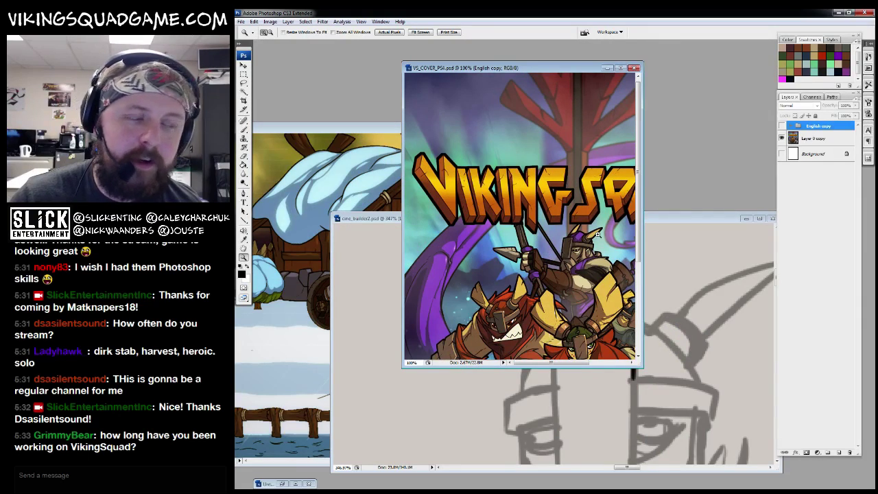
left_click(665, 219)
key("f")
Step: Ink the rectangular nose guard of the tall figure's helmet with a cut lower corner
key("b")
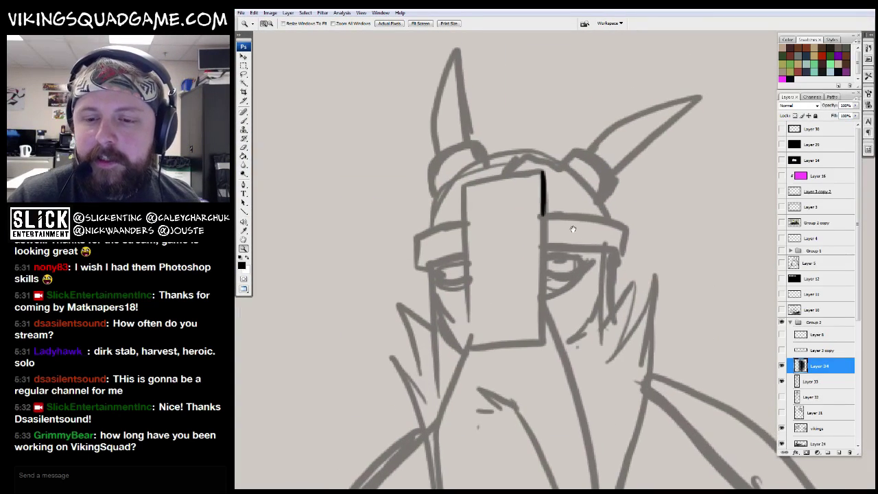
key("ctrl+plus")
mouse_move(578, 153)
left_mouse_down()
mouse_move(582, 160)
mouse_move(443, 157)
mouse_move(482, 119)
mouse_move(484, 360)
mouse_move(615, 385)
mouse_move(615, 220)
left_mouse_up()
left_click_drag(623, 169, 636, 172)
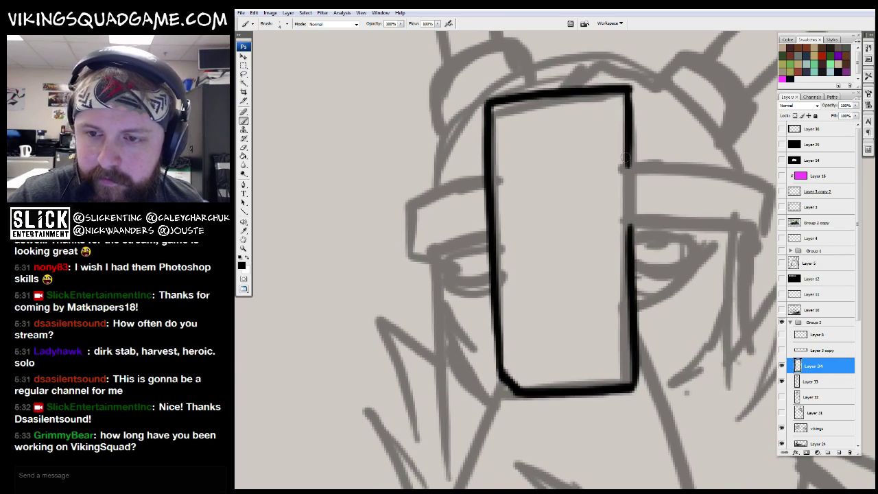
Step: Ink the helmet's brow band and dome, both horns with their collars, and an inner edge line on the nose guard
mouse_move(610, 227)
left_mouse_down()
mouse_move(609, 352)
mouse_move(449, 361)
left_mouse_up()
mouse_move(520, 161)
left_mouse_down()
mouse_move(615, 173)
mouse_move(612, 229)
mouse_move(483, 223)
left_mouse_up()
left_click_drag(521, 208, 711, 195)
left_click_drag(497, 227, 435, 313)
mouse_move(416, 253)
left_mouse_down()
mouse_move(567, 133)
mouse_move(413, 256)
left_mouse_up()
mouse_move(665, 137)
left_mouse_down()
mouse_move(538, 161)
mouse_move(541, 192)
mouse_move(602, 263)
left_mouse_up()
mouse_move(562, 198)
left_mouse_down()
mouse_move(507, 213)
mouse_move(552, 172)
mouse_move(705, 122)
mouse_move(555, 252)
mouse_move(685, 264)
left_mouse_up()
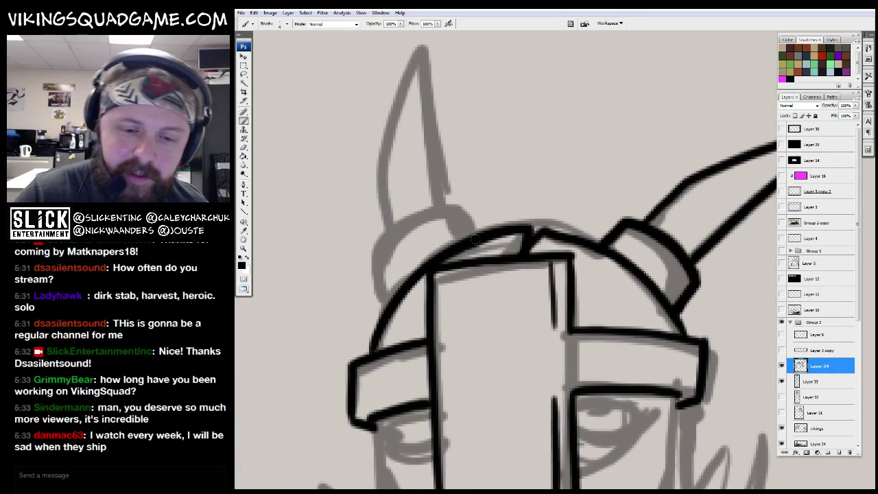
mouse_move(442, 212)
left_mouse_down()
mouse_move(385, 301)
mouse_move(402, 357)
left_mouse_up()
mouse_move(405, 305)
left_mouse_down()
mouse_move(392, 236)
mouse_move(449, 254)
left_mouse_up()
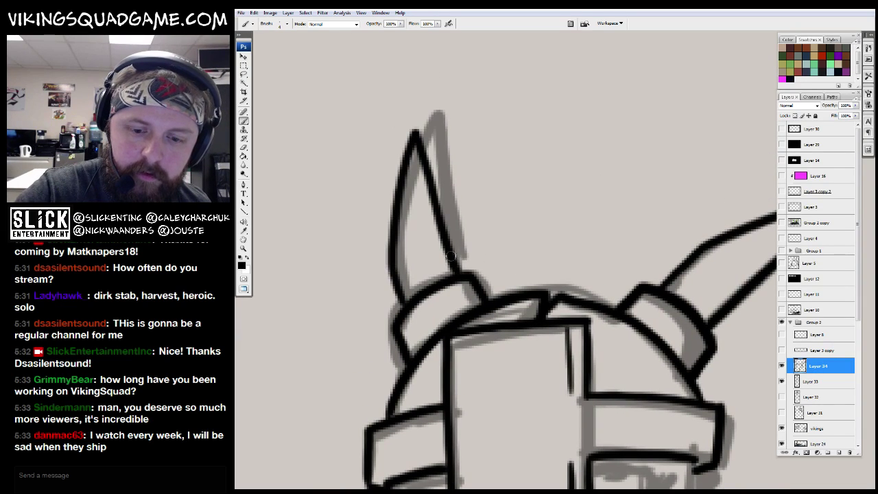
Step: Ink both sides of the tall figure's face tapering from the brow band towards the base of the nose guard
key("z")
left_click(549, 236, "alt")
left_click(652, 313, "alt")
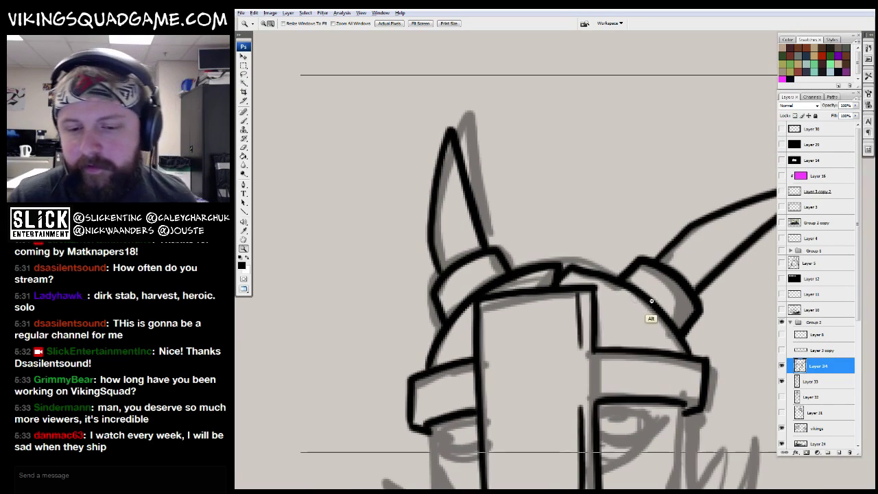
left_click(553, 221, "alt")
left_click(553, 221)
left_click(553, 220)
key("b")
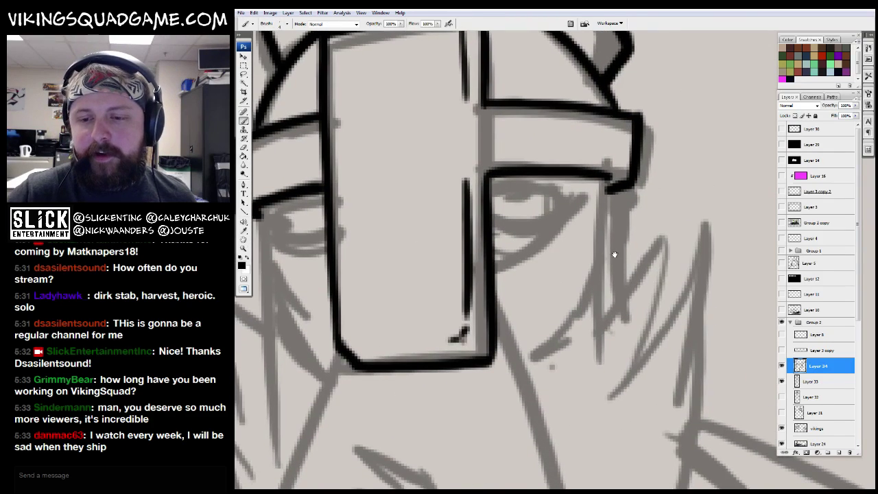
left_click_drag(480, 308, 539, 230)
mouse_move(606, 114)
left_mouse_down()
mouse_move(604, 194)
mouse_move(525, 292)
mouse_move(668, 230)
left_mouse_up()
mouse_move(415, 79)
left_mouse_down()
mouse_move(415, 163)
mouse_move(461, 215)
left_mouse_up()
left_click_drag(422, 175, 294, 240)
left_click(596, 269, "alt")
left_click_drag(596, 270, 607, 301)
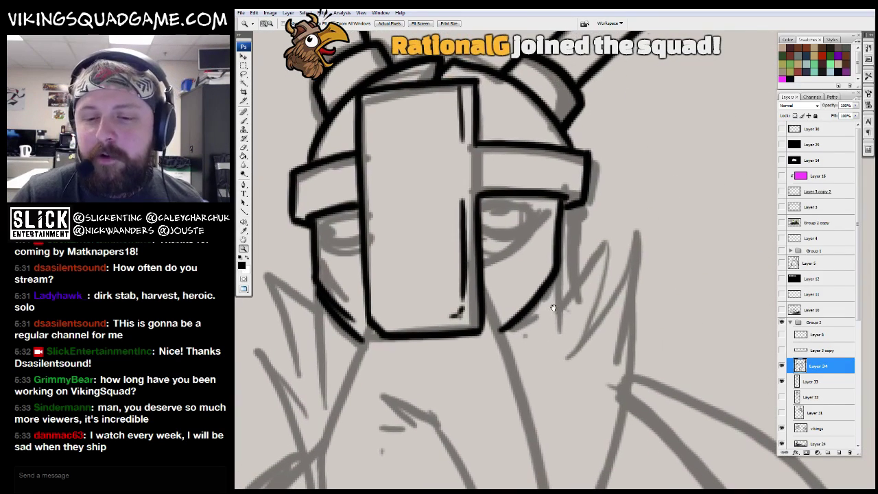
Step: Ink the pointed hair tufts flaring out on both sides of the tall figure's face
left_click(560, 217, "ctrl")
mouse_move(521, 243)
left_mouse_down()
mouse_move(582, 161)
mouse_move(539, 286)
left_mouse_up()
mouse_move(529, 287)
left_mouse_down()
mouse_move(531, 209)
mouse_move(602, 108)
mouse_move(567, 322)
left_mouse_up()
mouse_move(542, 334)
left_mouse_down()
mouse_move(638, 334)
mouse_move(680, 395)
left_mouse_up()
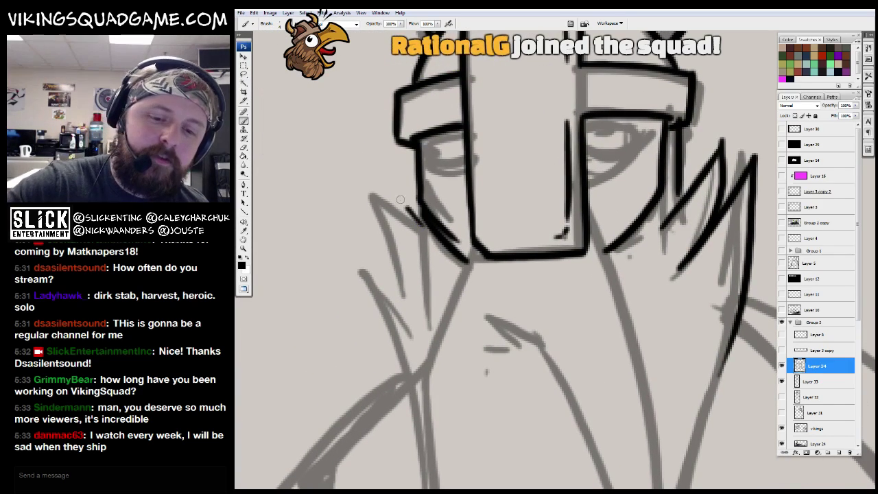
left_click_drag(413, 218, 405, 288)
left_click_drag(370, 233, 412, 425)
Step: Ink the long outer edges of the beard down from the hair tufts towards its pointed tip
left_click(652, 275, "alt")
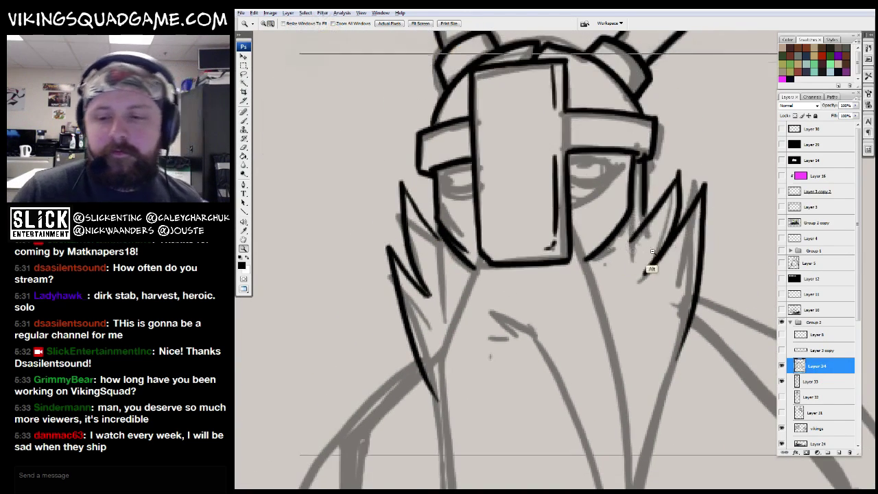
left_click(647, 302, "alt")
left_click(647, 314, "alt")
left_click(648, 314, "alt")
left_click(569, 274)
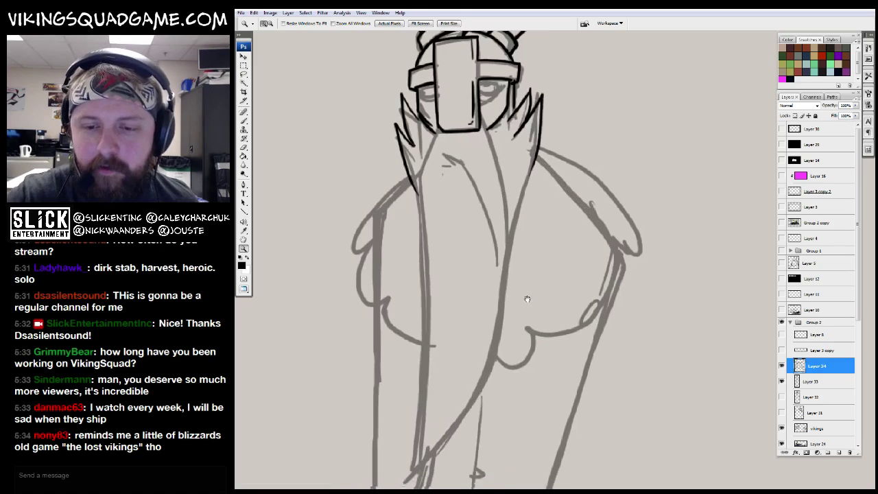
key("b")
left_click_drag(549, 168, 603, 167)
left_click_drag(574, 204, 525, 357)
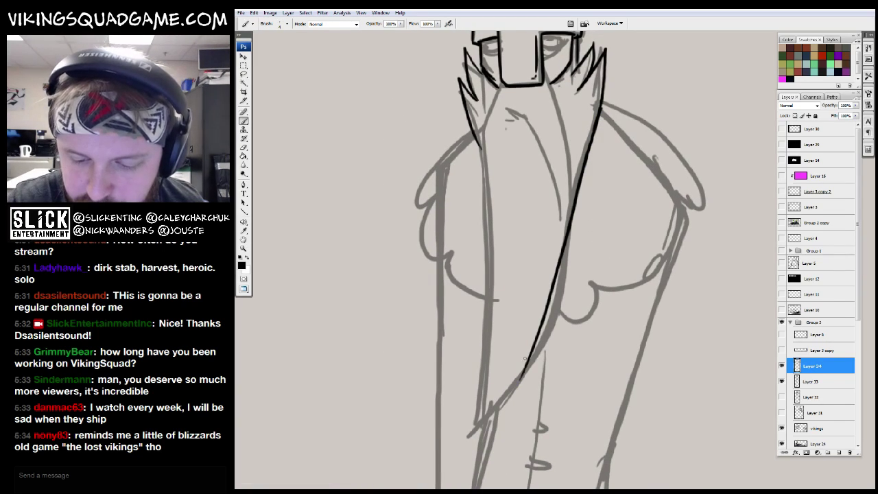
left_click_drag(495, 137, 501, 113)
left_click_drag(503, 159, 495, 310)
Step: Ink the moustache curve and the line sweeping from the nose guard down to the beard's right edge
left_click_drag(544, 79, 523, 202)
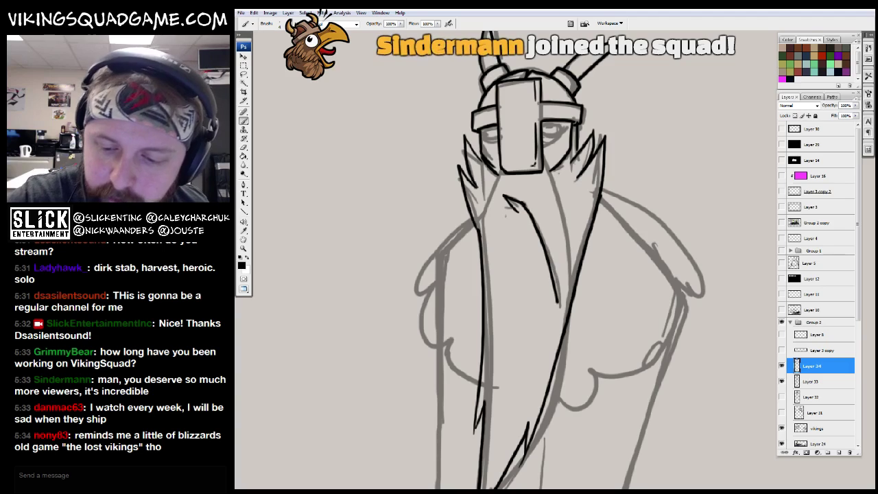
left_click_drag(555, 295, 561, 337)
left_click_drag(573, 251, 565, 292)
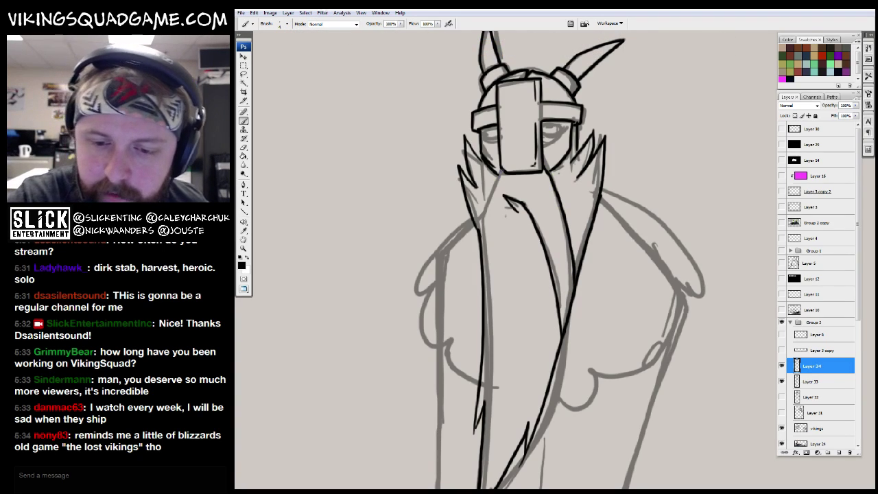
Step: Ink the remaining moustache lines and the jagged fur edge of the mantle over the left shoulder
key("z")
mouse_move(493, 277)
left_mouse_down()
mouse_move(633, 300)
mouse_move(617, 330)
left_mouse_up()
left_click_drag(597, 202, 665, 204)
key("b")
left_click_drag(490, 197, 494, 251)
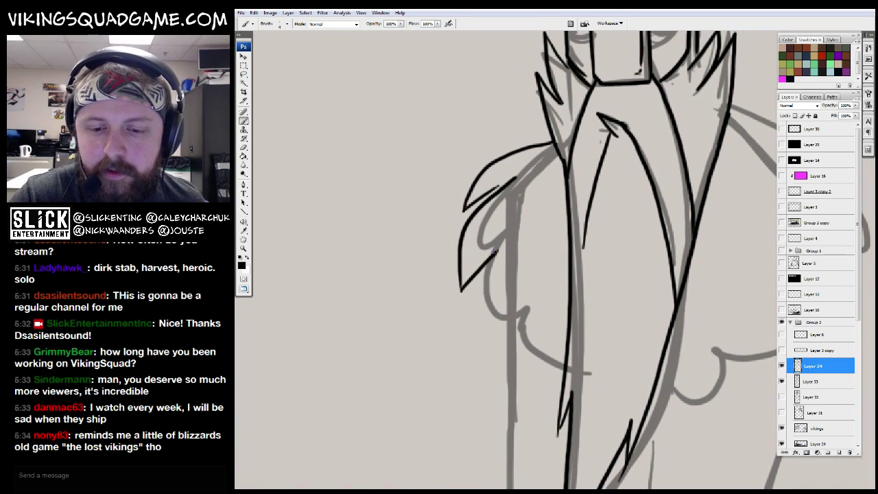
mouse_move(528, 368)
left_mouse_down()
mouse_move(544, 349)
mouse_move(543, 378)
left_mouse_up()
Step: Ink the mantle over the right shoulder with a jagged fur edge running back to the beard
left_click_drag(754, 253, 515, 219)
mouse_move(493, 75)
left_mouse_down()
mouse_move(524, 92)
mouse_move(644, 232)
left_mouse_up()
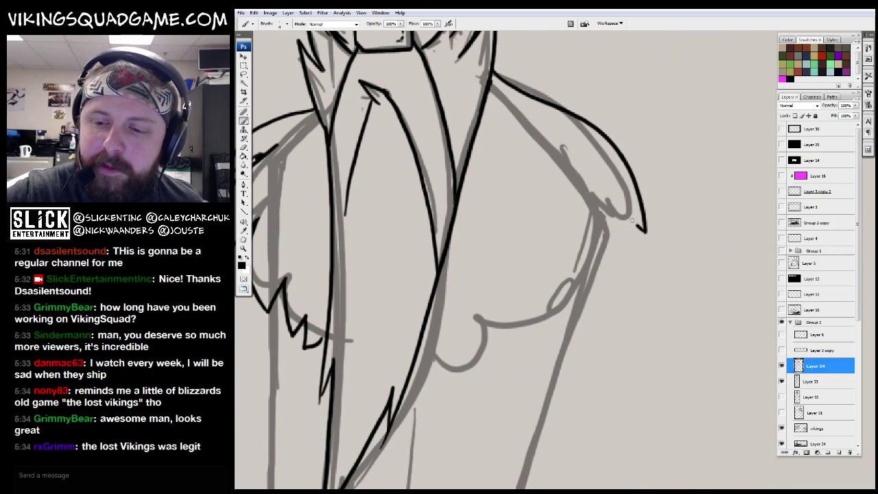
left_click_drag(599, 192, 643, 231)
left_click_drag(602, 200, 615, 296)
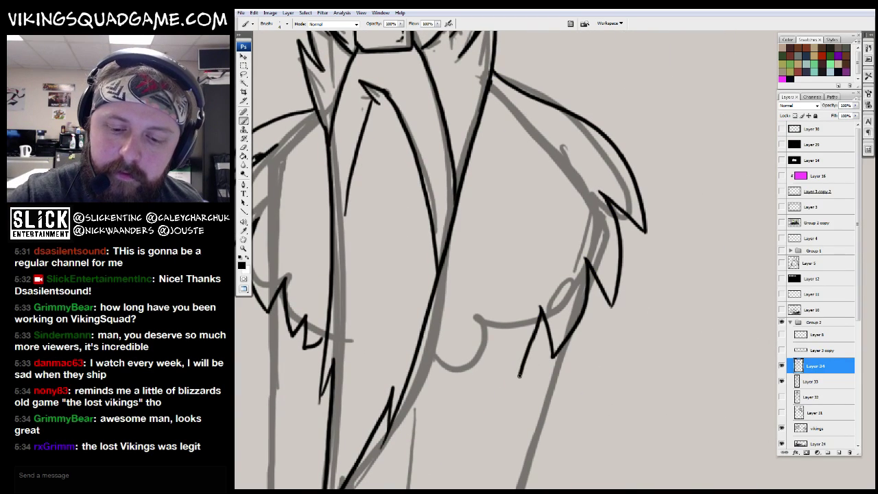
left_click_drag(493, 327, 445, 422)
Step: Ink the robe's right edge from the fur mantle down to the hem, with a broken fold line inside it
key("z")
left_click(432, 288, "alt")
left_click(508, 260, "alt")
left_click(578, 235, "alt")
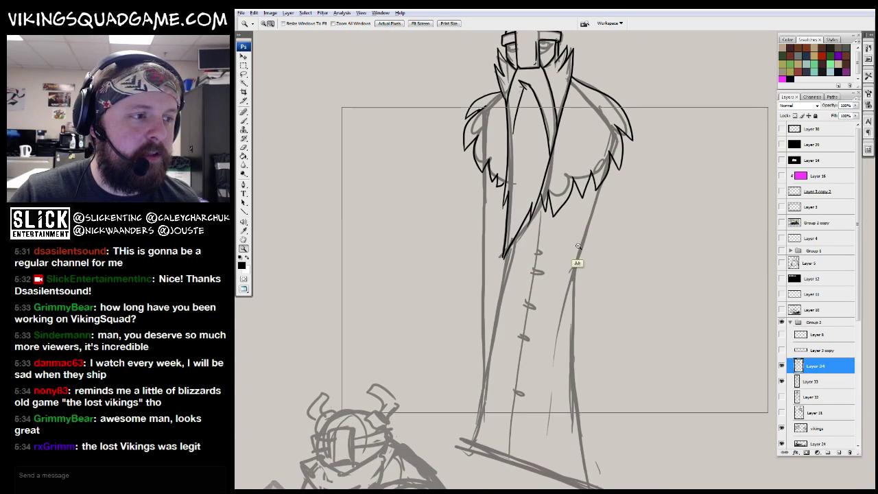
left_click(579, 234, "alt")
left_click(567, 306)
key("b")
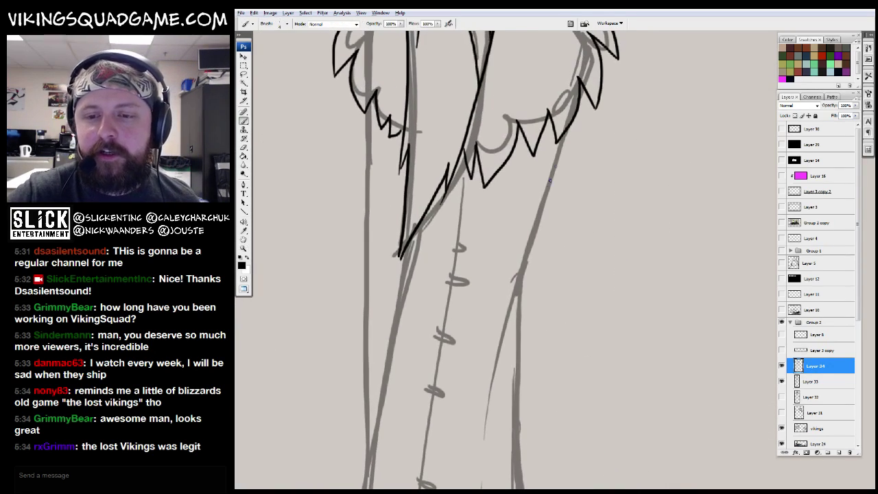
mouse_move(566, 130)
left_mouse_down()
mouse_move(528, 259)
mouse_move(494, 437)
mouse_move(515, 226)
left_mouse_up()
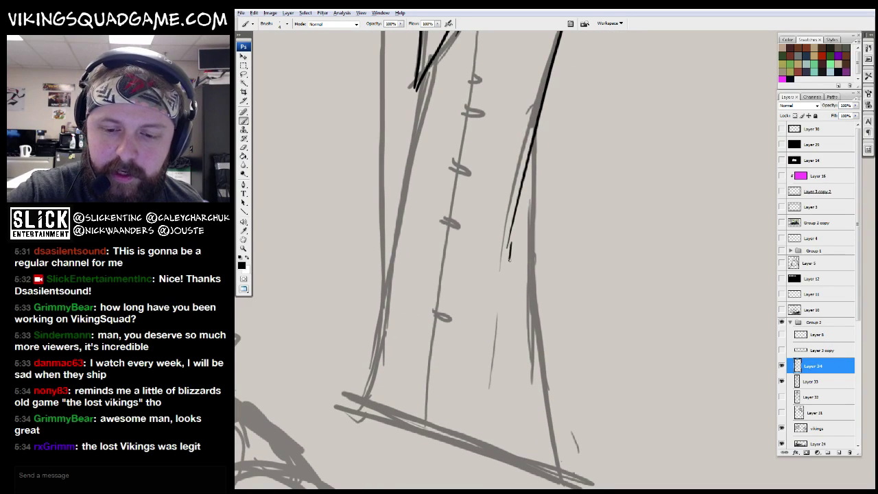
left_click_drag(511, 265, 511, 276)
left_click_drag(534, 228, 529, 234)
mouse_move(528, 155)
left_mouse_down()
mouse_move(542, 422)
mouse_move(522, 330)
left_mouse_up()
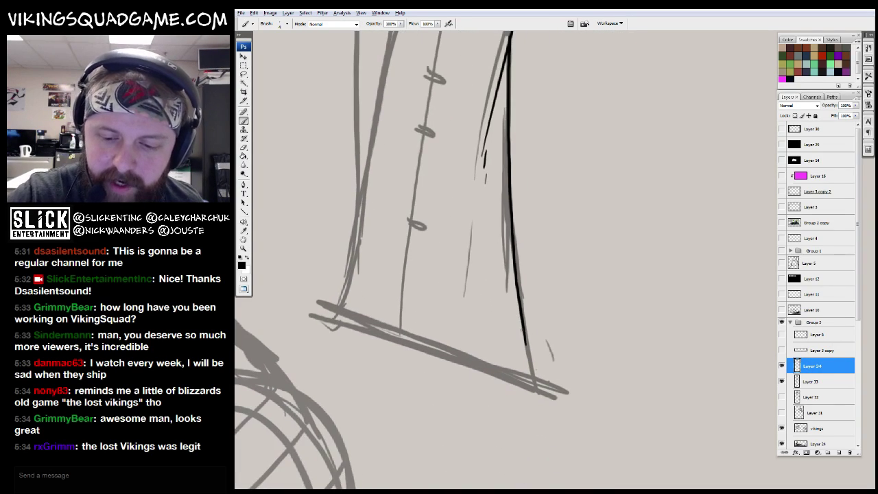
Step: Ink the robe's slanted hem and its left edge from the fur mantle down to the hem corner
left_click_drag(540, 391, 452, 351)
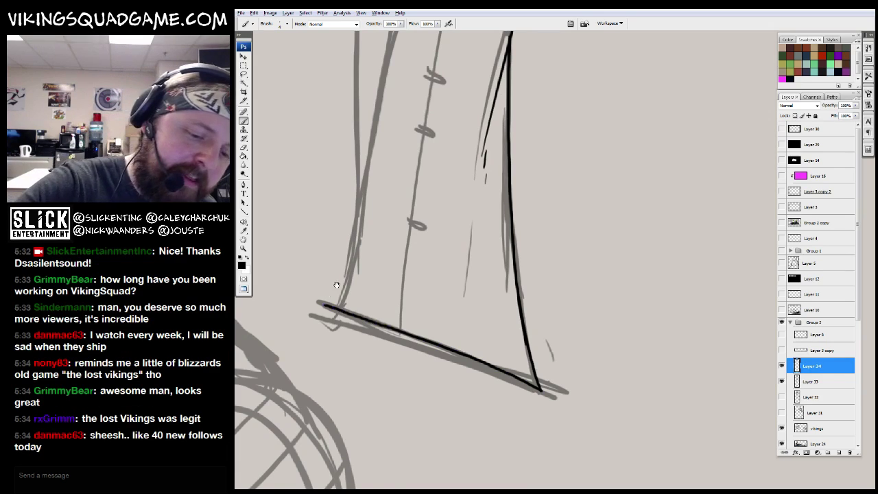
left_click_drag(328, 294, 432, 483)
left_click_drag(439, 76, 473, 123)
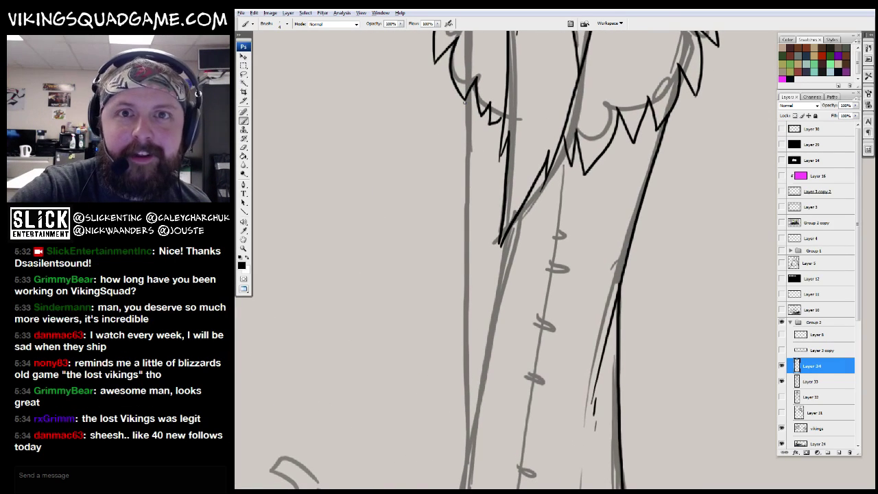
left_click_drag(465, 250, 469, 436)
left_click_drag(469, 436, 459, 262)
left_click_drag(439, 319, 423, 417)
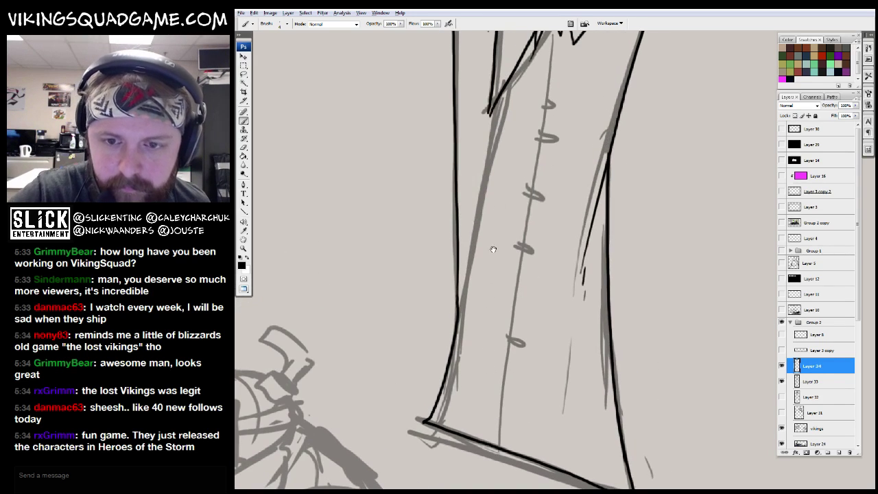
Step: Ink the diagonal fold below the beard tip and the robe's front seam down to the hem
left_click_drag(529, 140, 502, 208)
mouse_move(528, 89)
left_mouse_down()
mouse_move(482, 423)
mouse_move(510, 232)
left_mouse_up()
left_click_drag(495, 328, 493, 355)
left_click_drag(493, 355, 492, 366)
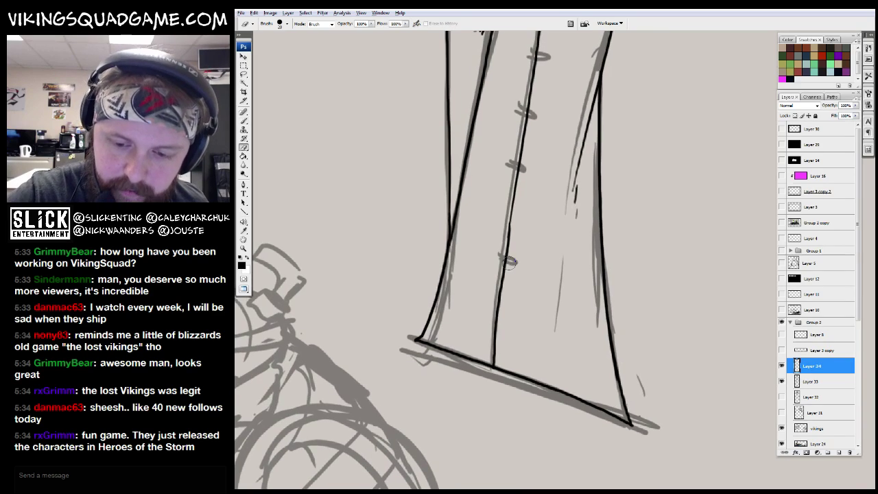
Step: Ink three small square toggles over the sketched marks along the lower half of the robe's front seam
left_click_drag(506, 259, 505, 286)
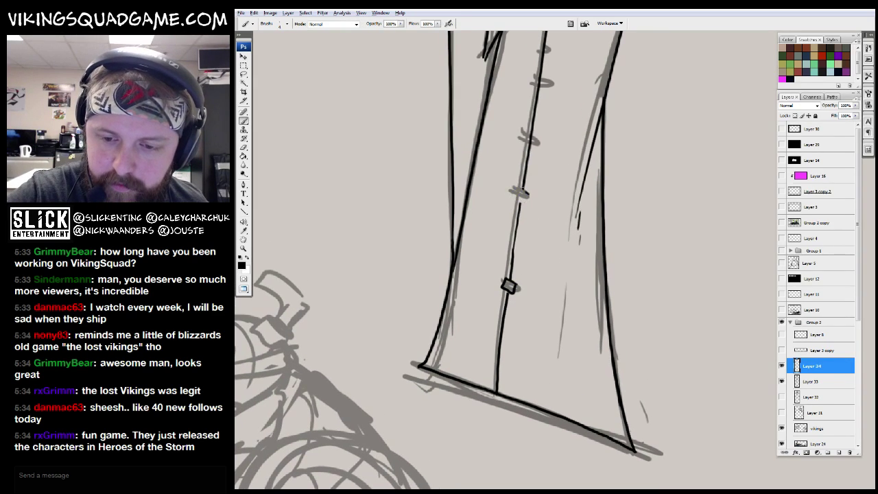
mouse_move(531, 185)
left_mouse_down()
mouse_move(533, 227)
mouse_move(526, 186)
left_mouse_up()
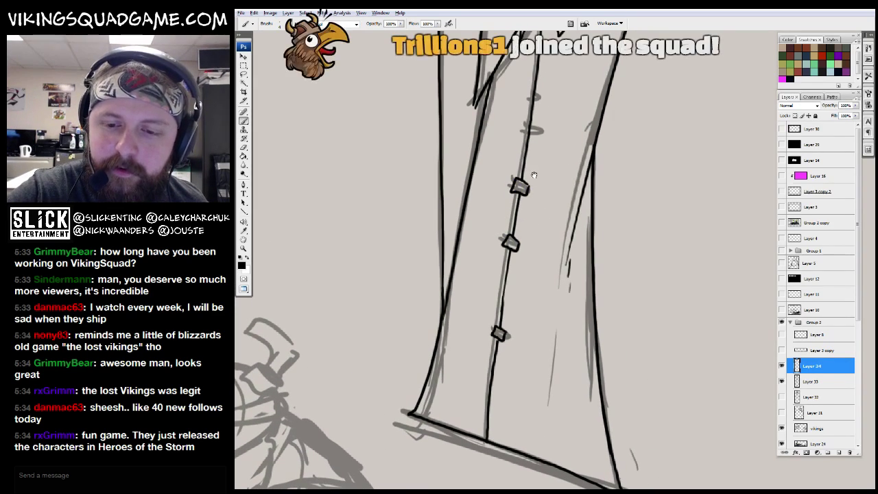
left_click_drag(552, 151, 536, 253)
scroll(536, 253, "down", 4)
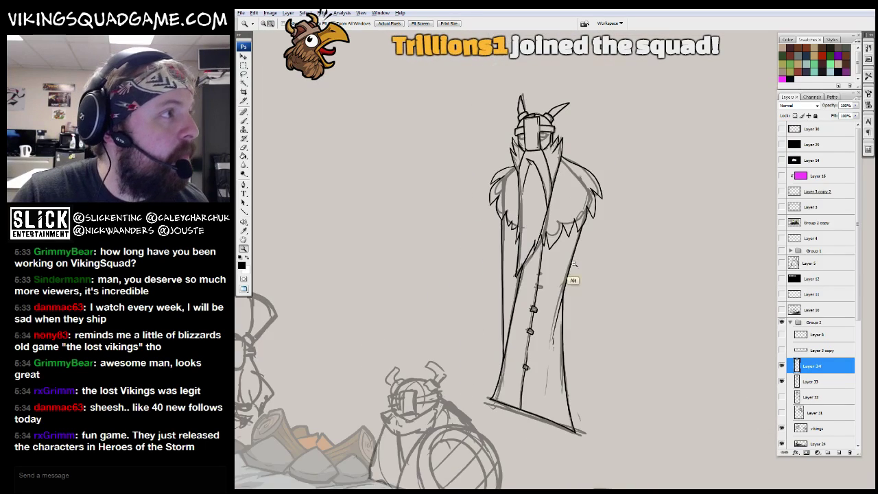
Step: Ink three more small square toggles on the upper part of the robe's front seam, up towards the fur edge
scroll(586, 273, "up", 5)
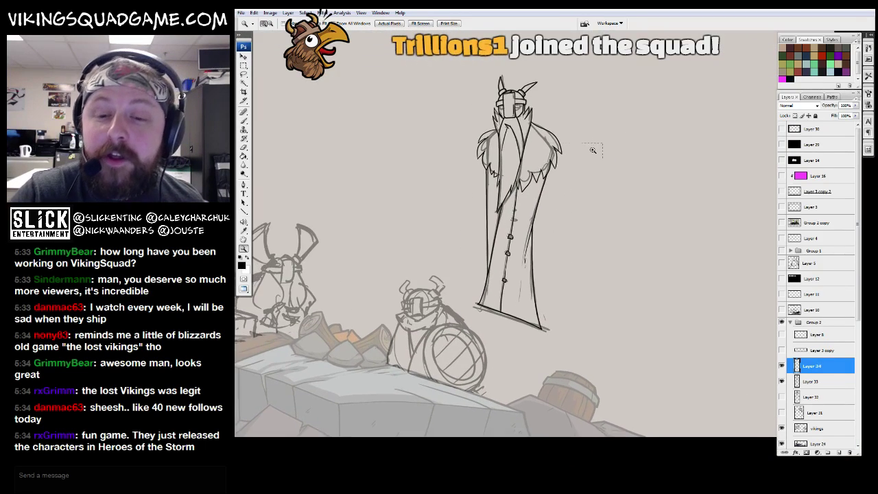
key("b")
left_click_drag(482, 259, 491, 266)
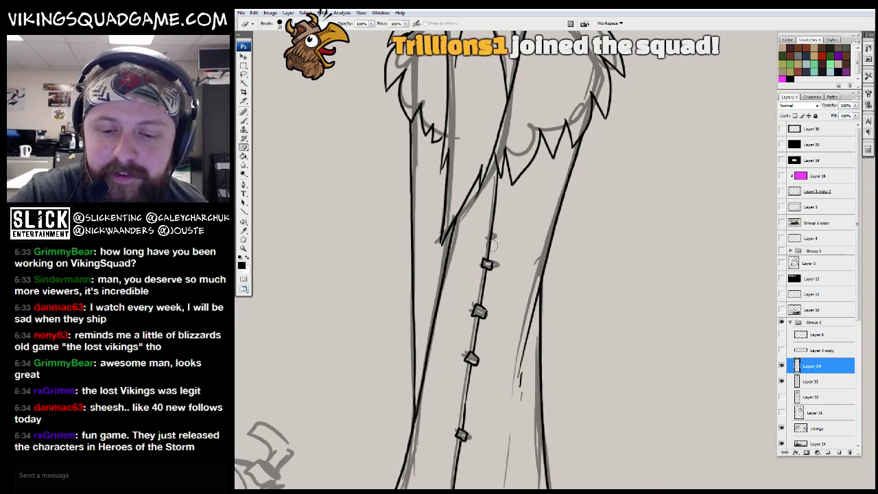
left_click_drag(488, 228, 494, 233)
left_click_drag(493, 194, 498, 200)
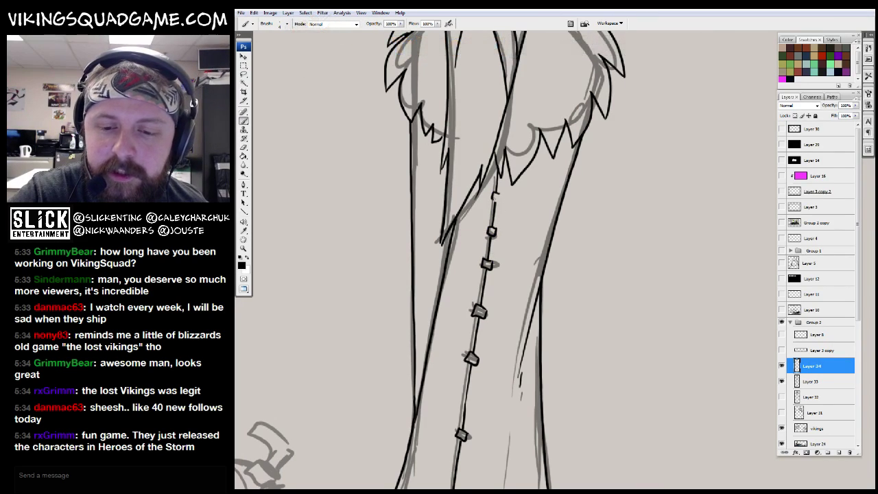
key("z")
scroll(524, 187, "down", 5)
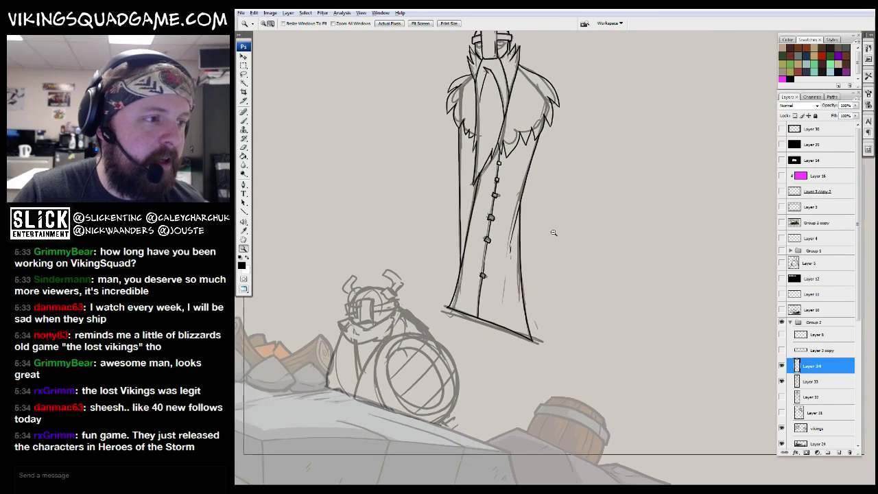
scroll(550, 246, "down", 2)
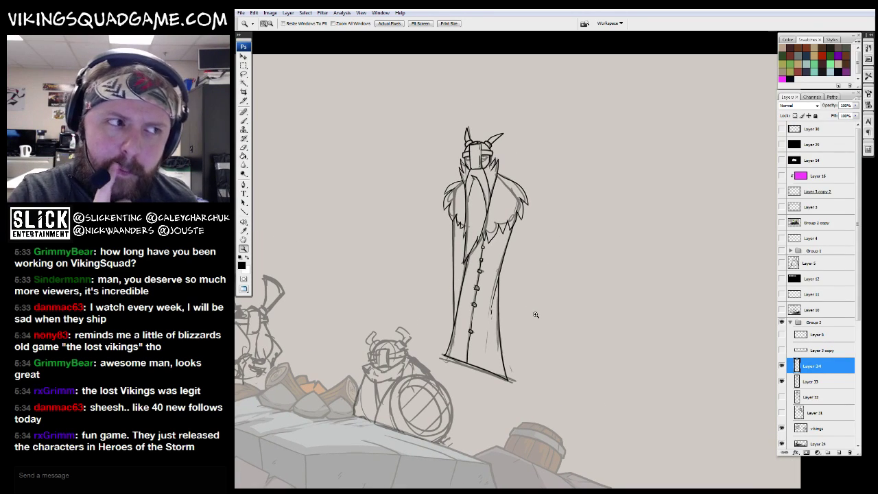
Step: Add short cord ends to the seam toggles and a few small fold strokes below the fur mantle
scroll(542, 272, "up", 3)
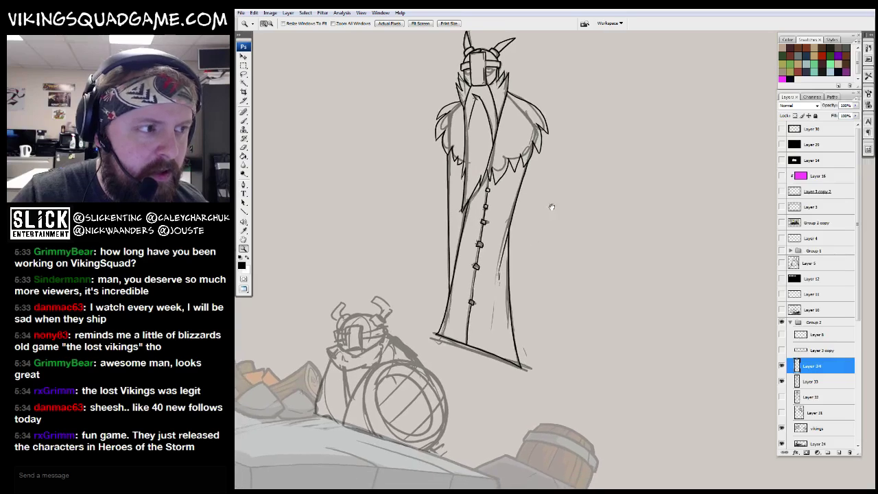
scroll(572, 203, "down", 1)
scroll(501, 225, "up", 4)
key("b")
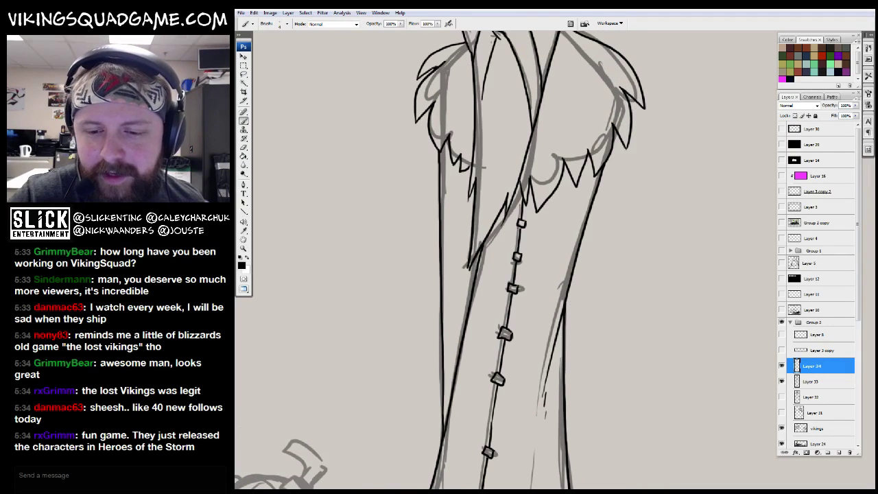
left_click_drag(521, 233, 580, 127)
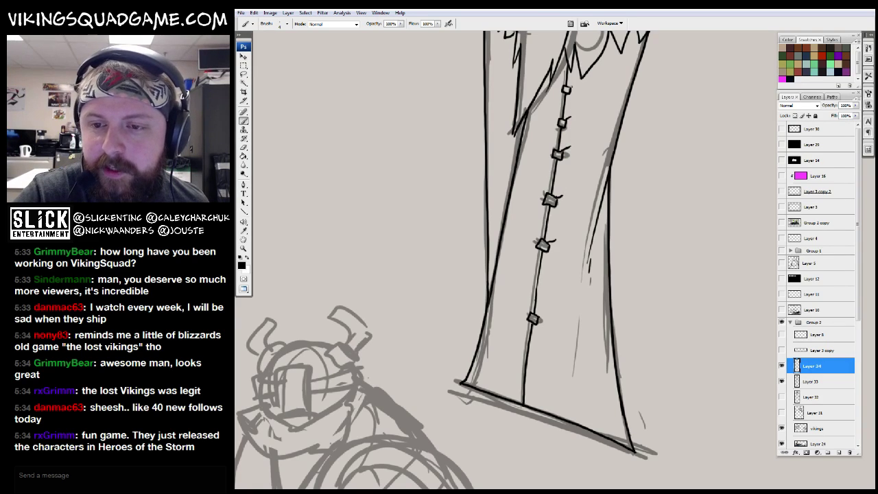
left_click_drag(569, 222, 551, 318)
scroll(467, 364, "down", 3)
left_click_drag(602, 105, 583, 137)
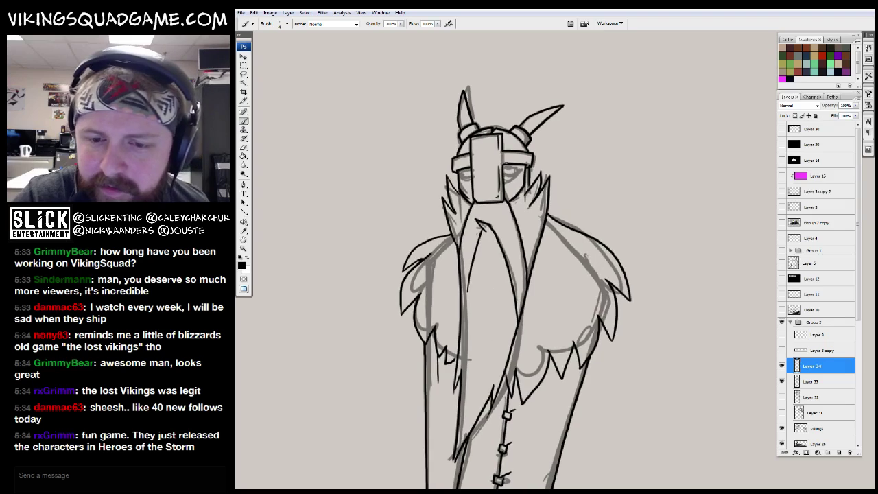
Step: Ink the tall figure's half-closed eyes with heavy lids on either side of the helmet's nose guard
scroll(583, 138, "up", 4)
left_click_drag(543, 230, 543, 242)
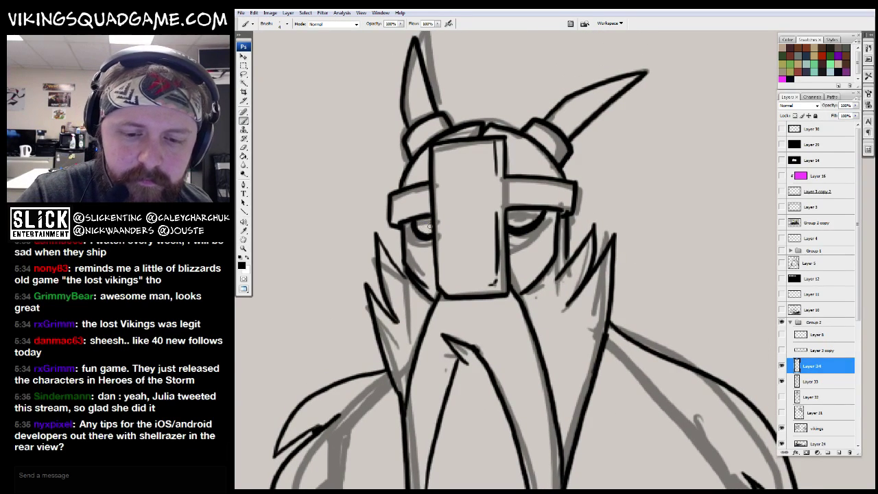
key("z")
scroll(615, 251, "down", 5)
scroll(618, 297, "up", 2)
scroll(597, 236, "up", 3)
key("b")
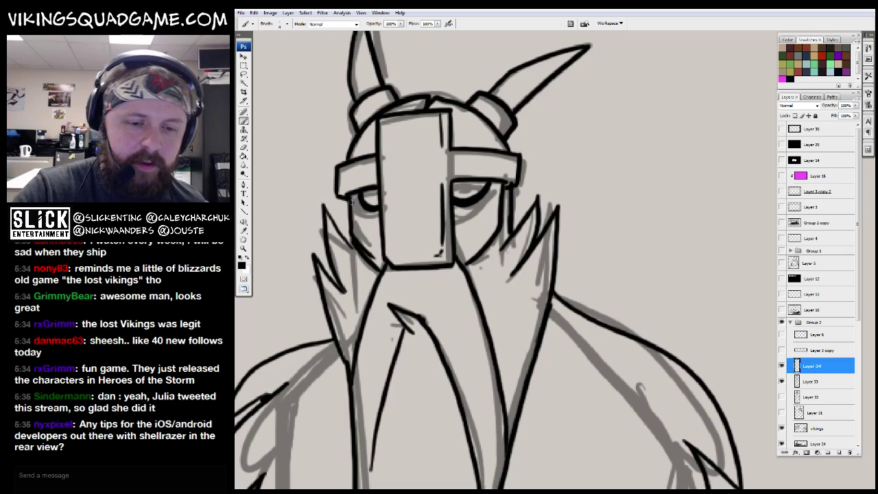
key("z")
scroll(597, 239, "down", 5)
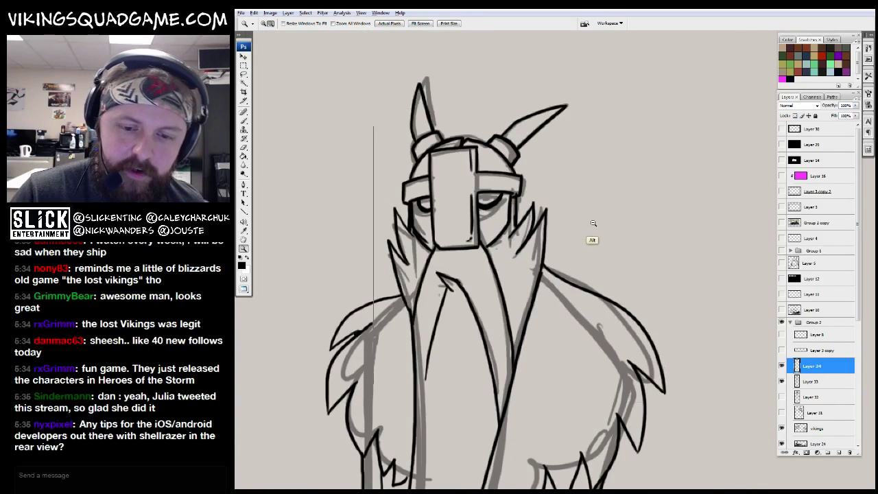
Step: Move the inked figure down in front of the shield-bearing viking and select its whole silhouette with the Magic Wand
scroll(600, 251, "down", 6)
key("v")
mouse_move(596, 206)
left_mouse_down()
mouse_move(574, 227)
mouse_move(582, 217)
left_mouse_up()
key("w")
left_click(555, 152)
left_click_drag(554, 152, 560, 168)
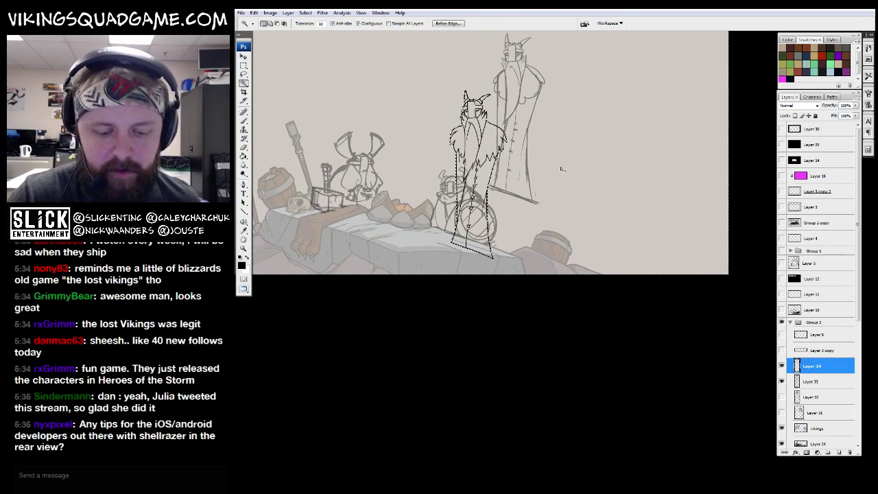
Step: Add a new layer between the ink lines and the faded sketch for the colour fill
key("f")
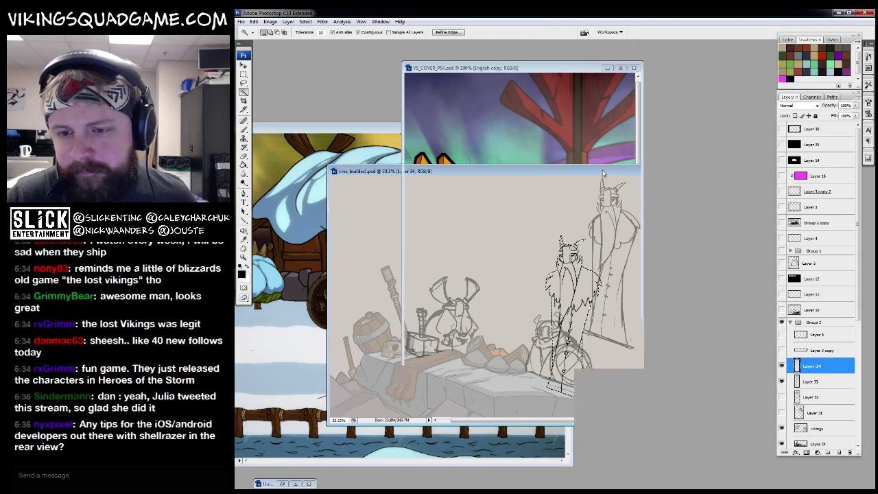
left_click(809, 381)
key("ctrl+shift+alt+n")
key("g")
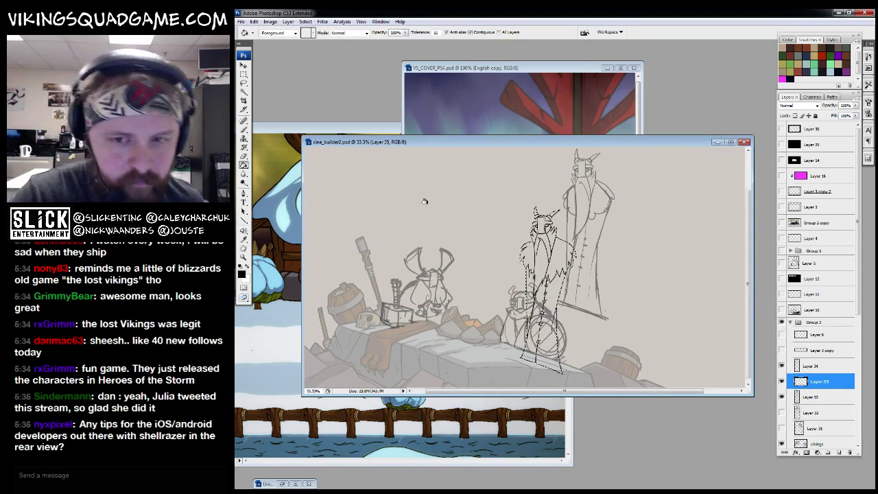
Step: Sample the purple from the VS_COVER_PS4.psd artwork as the foreground colour and return to the campfire document
left_click(550, 69)
key("f")
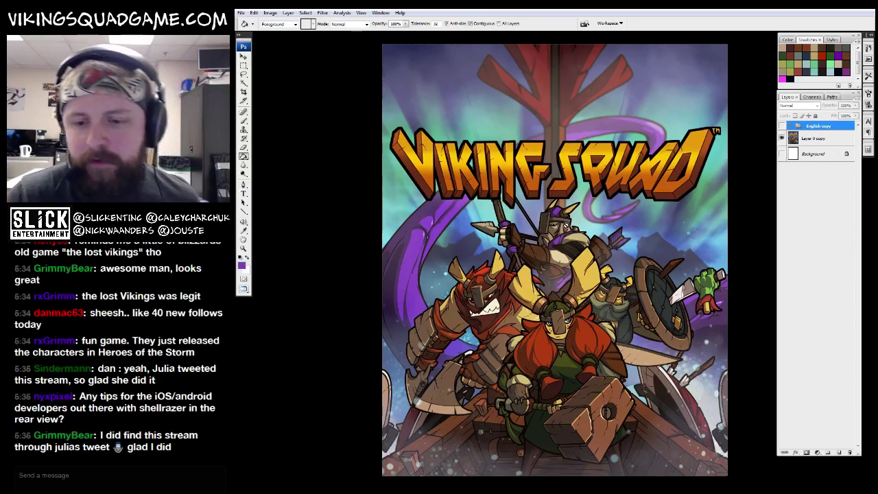
key("ctrl+alt+0")
key("f")
left_click(649, 141)
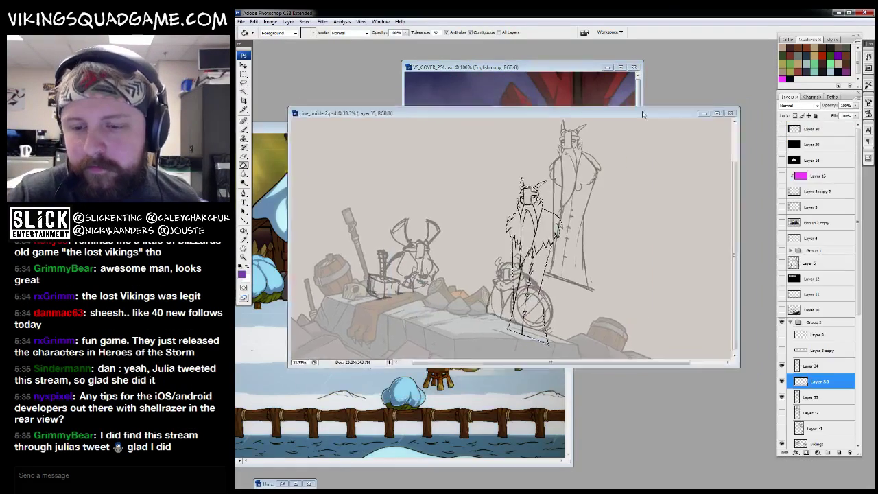
key("f")
Step: Try to fill the selected silhouette with purple on the faded sketch layer
left_click(810, 396)
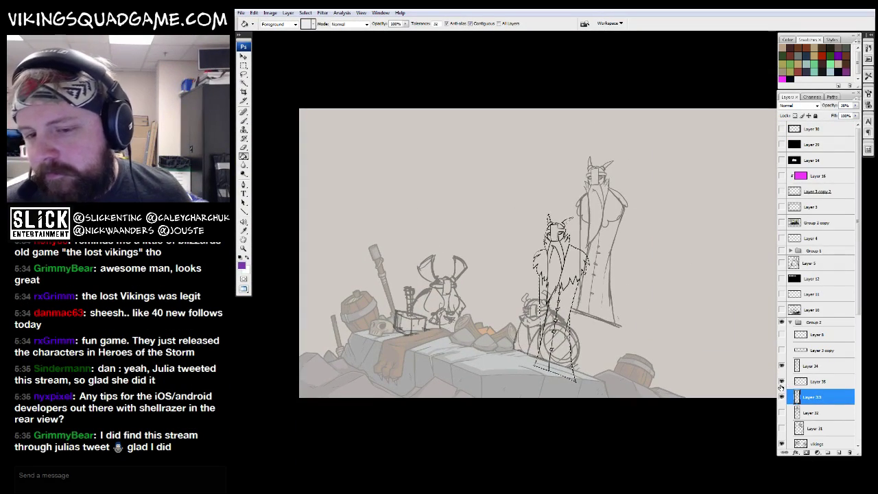
left_click(562, 293)
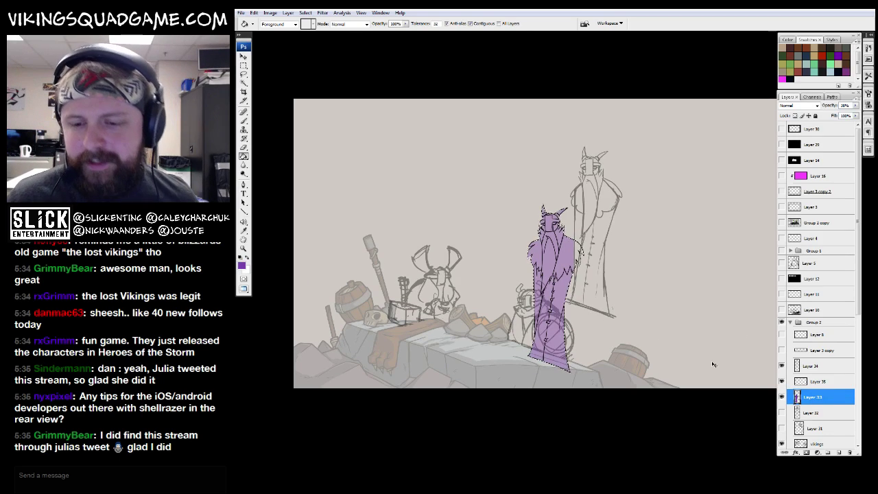
key("Delete")
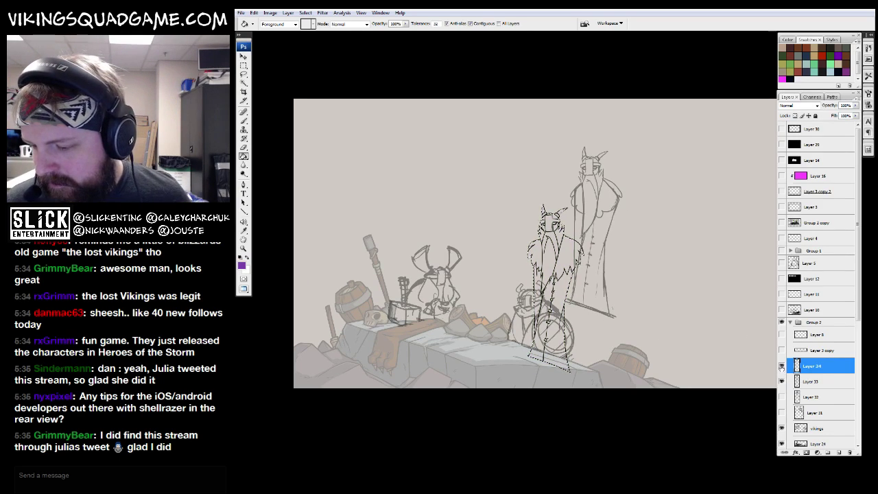
Step: Fill the figure's silhouette with solid purple on a new layer beneath the ink and hide the faded sketch layer
left_click(817, 382)
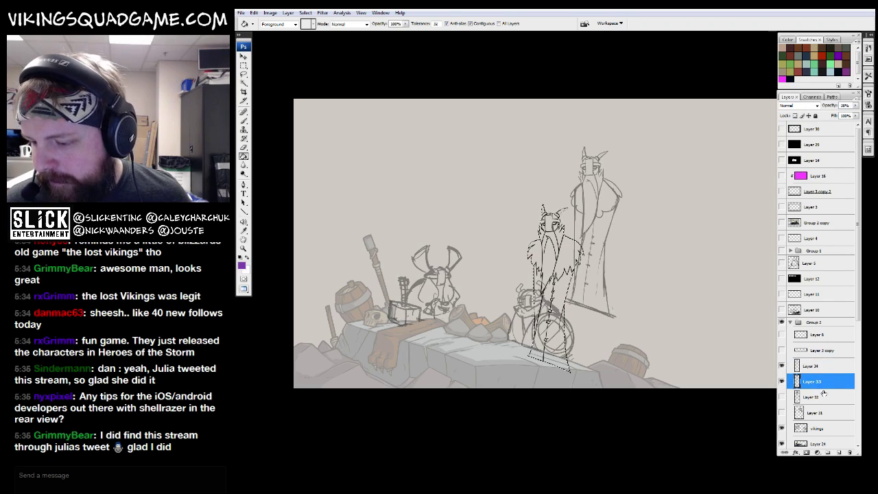
left_click(838, 452)
key("alt+BackSpace")
key("z")
left_click(582, 323)
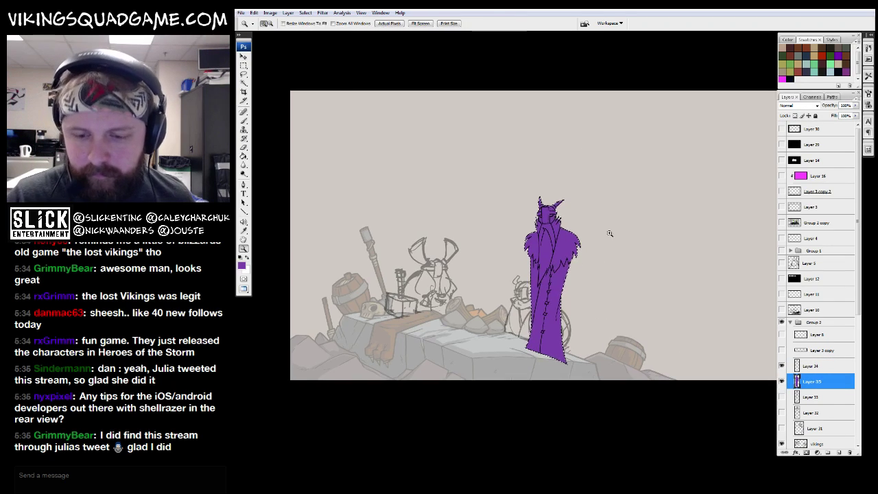
left_click_drag(696, 348, 699, 371)
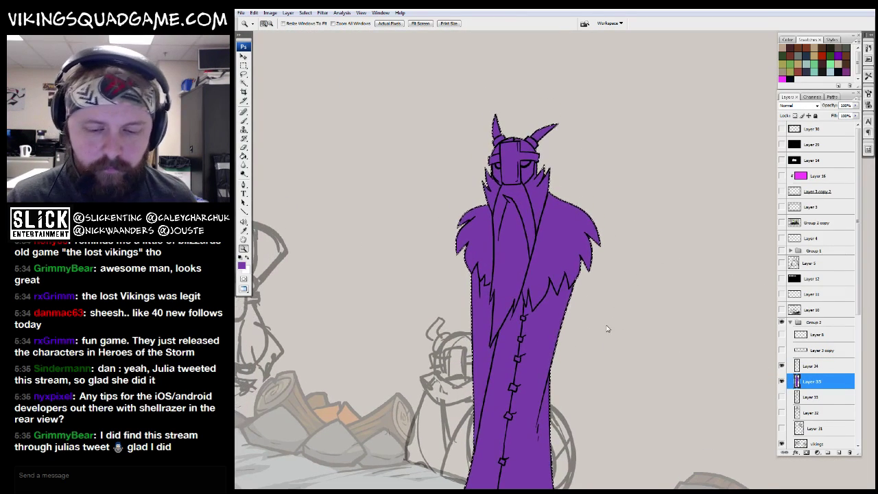
key("ctrl+minus")
key("g")
left_click(465, 358)
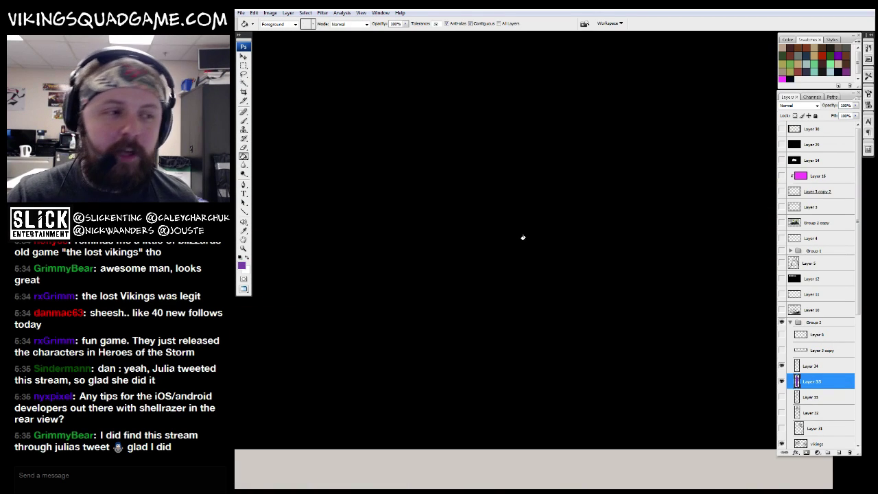
key("ctrl+z")
key("z")
left_click(542, 226, "alt")
left_click_drag(569, 269, 552, 249)
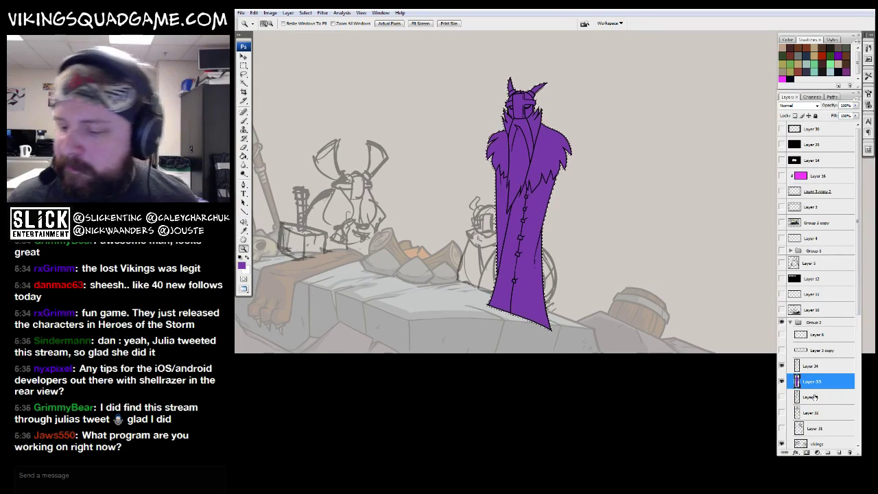
Step: Add a layer beneath the purple fill and create a thick black outline around the figure's silhouette on it
key("ctrl+j")
key("g")
left_click_drag(598, 191, 595, 237)
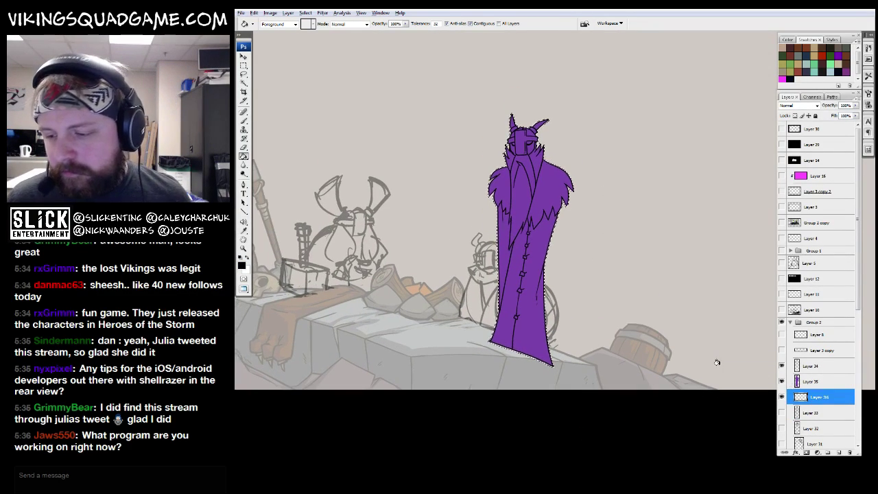
key("alt+bracketleft")
key("alt+bracketleft")
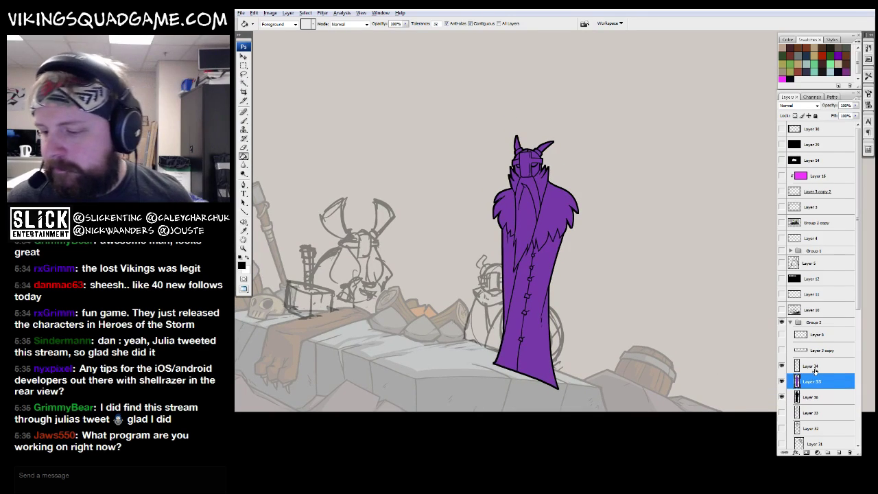
Step: Thicken the ink lines around the helmet's nose plate and brow band on Layer 34 with a 6 px brush
key("b")
scroll(558, 210, "up", 3)
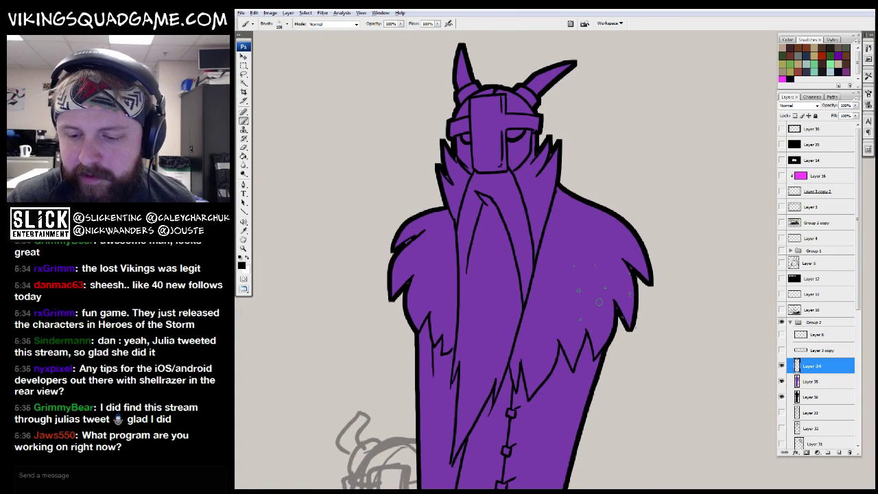
right_click(651, 338)
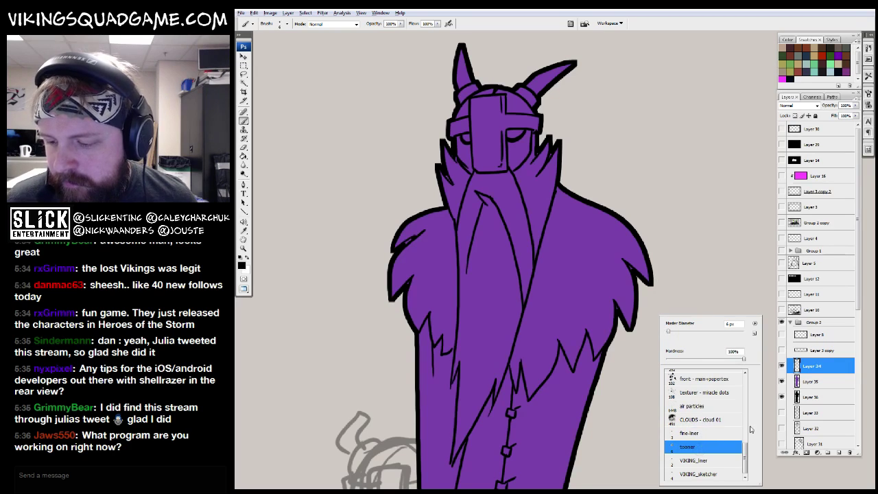
key("Return")
scroll(623, 144, "up", 4)
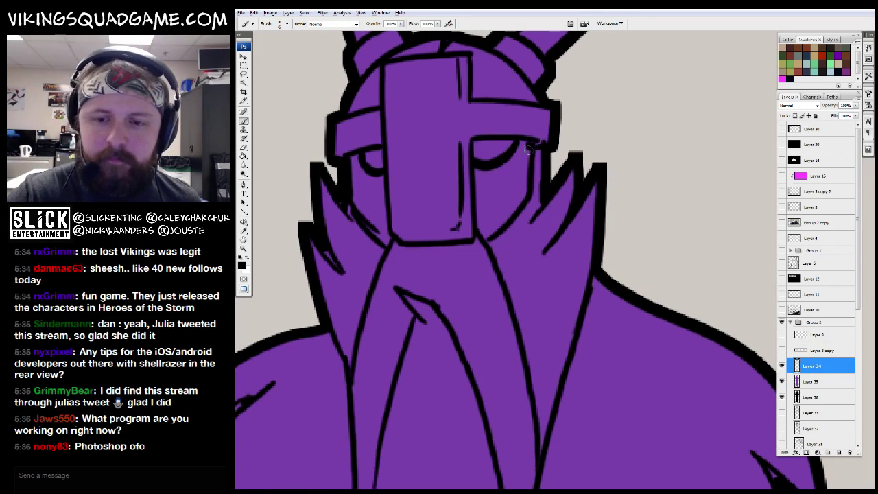
left_click_drag(497, 234, 508, 242)
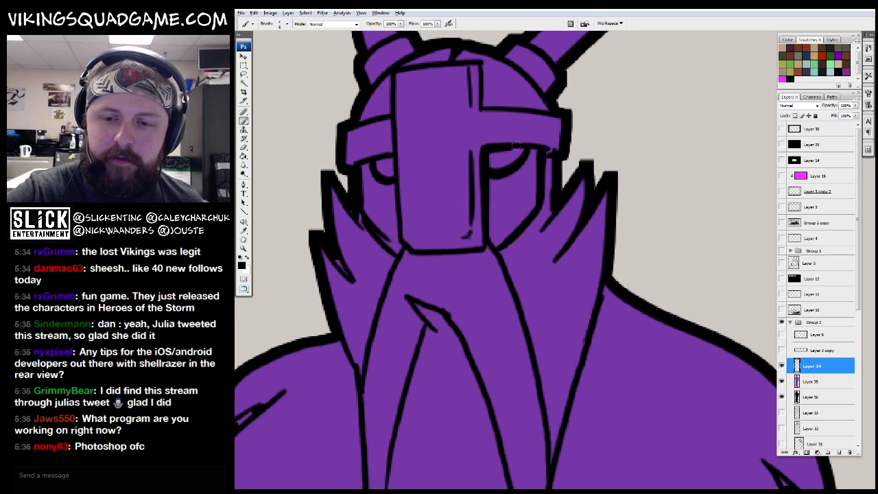
left_click_drag(532, 154, 556, 157)
left_click_drag(419, 154, 419, 243)
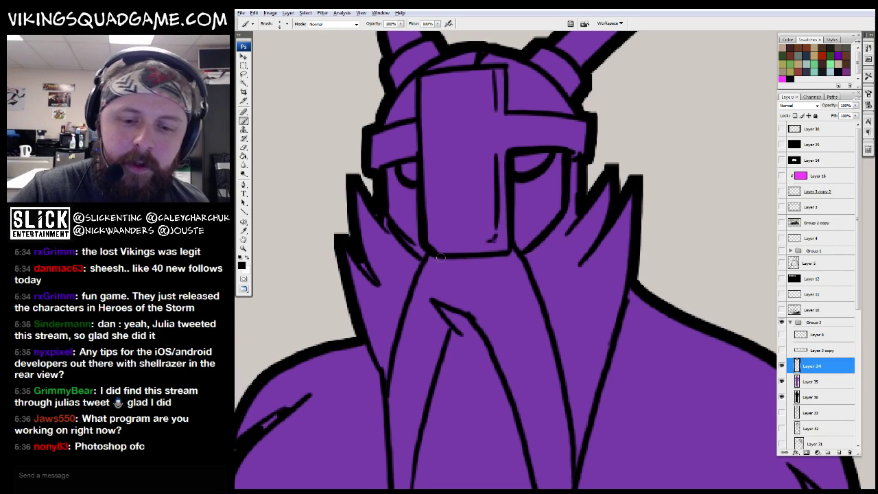
scroll(501, 252, "up", 2)
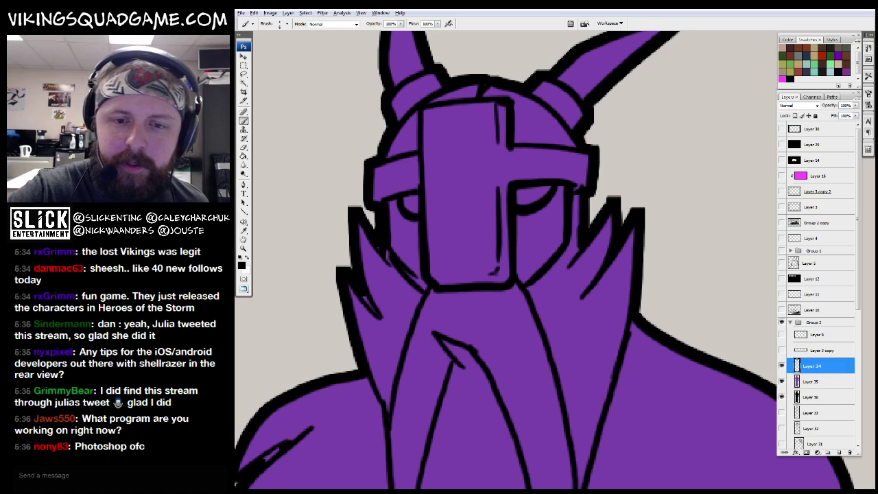
left_click_drag(422, 182, 507, 187)
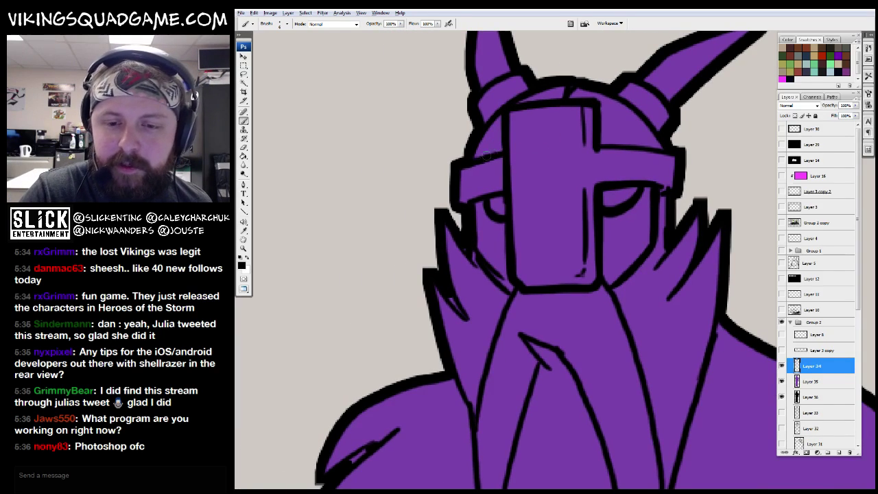
Step: Thicken the lines of the figure's left cheek, left collar tufts and the upper left edge of the beard
key("z")
scroll(488, 194, "down", 4)
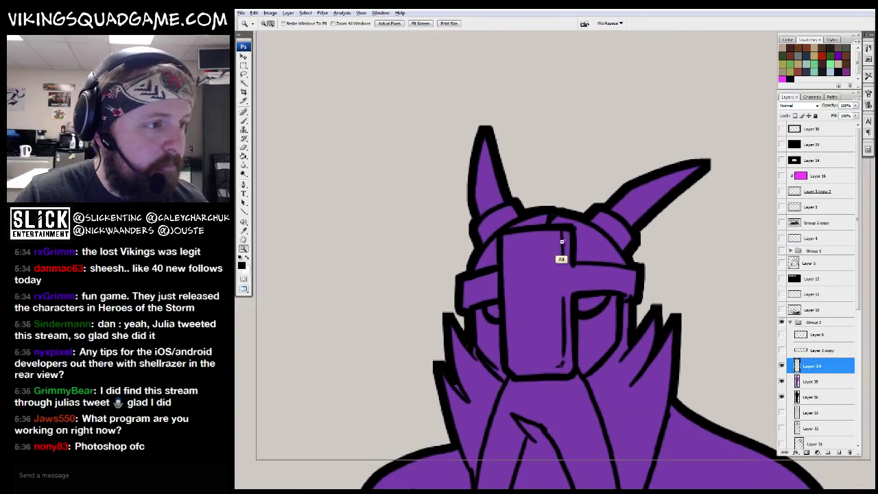
scroll(520, 225, "down", 3)
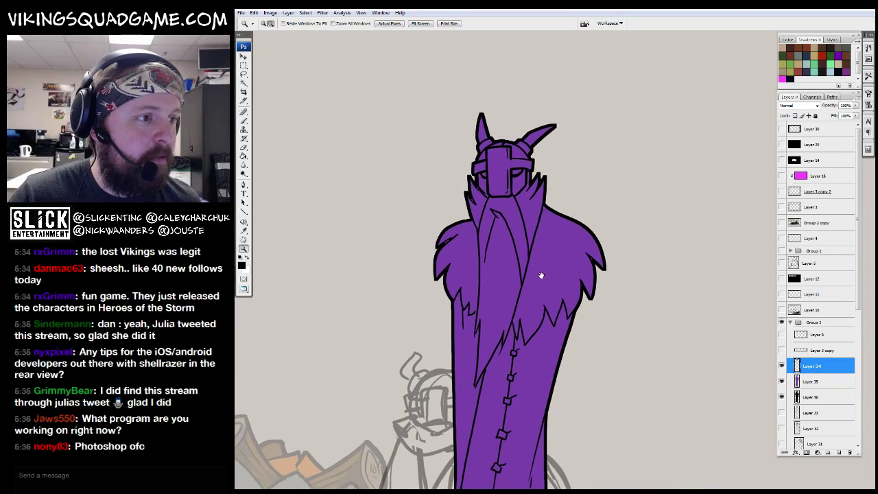
scroll(519, 313, "up", 4)
scroll(578, 259, "down", 1)
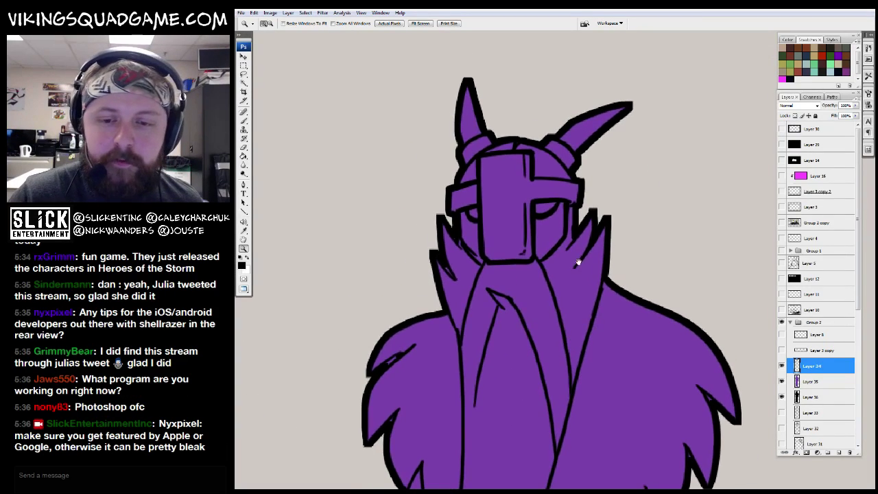
key("b")
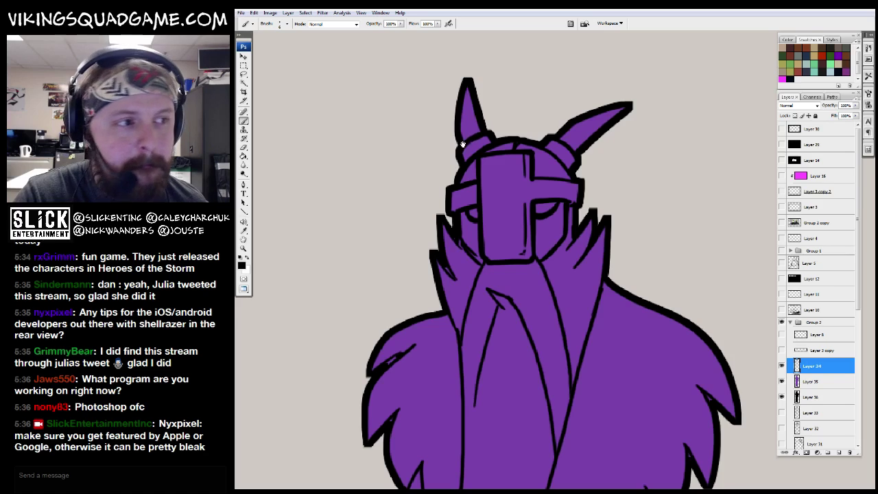
key("z")
scroll(569, 247, "up", 4)
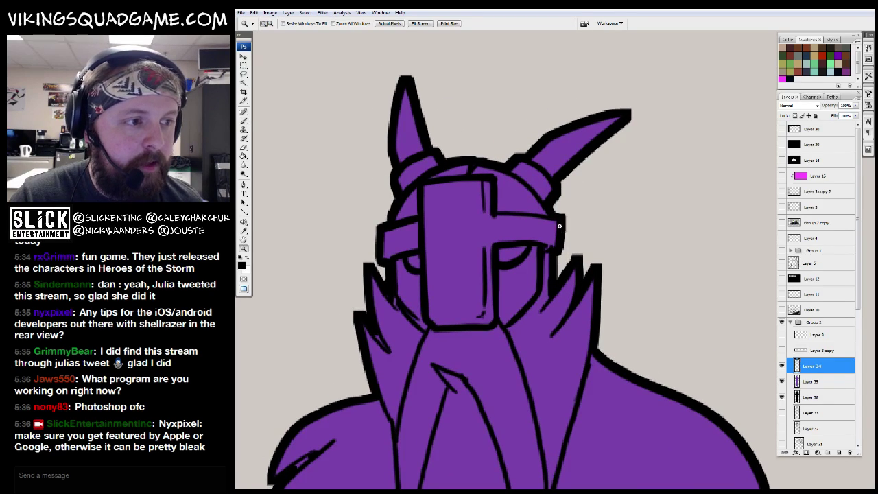
scroll(546, 218, "up", 1)
key("b")
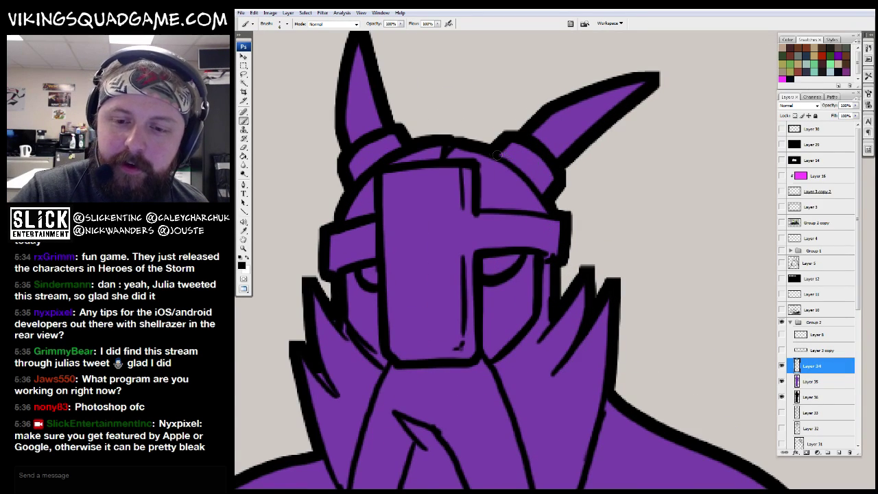
left_click_drag(498, 201, 620, 88)
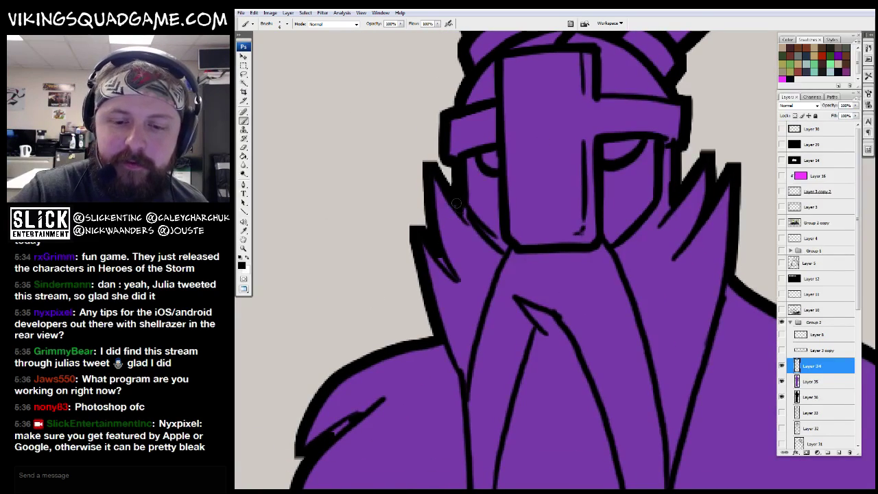
left_click_drag(465, 290, 449, 114)
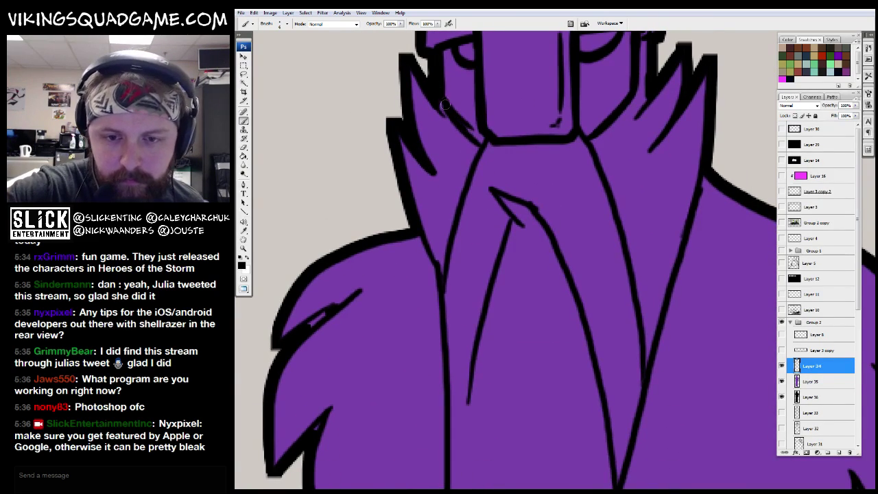
left_click_drag(439, 291, 450, 148)
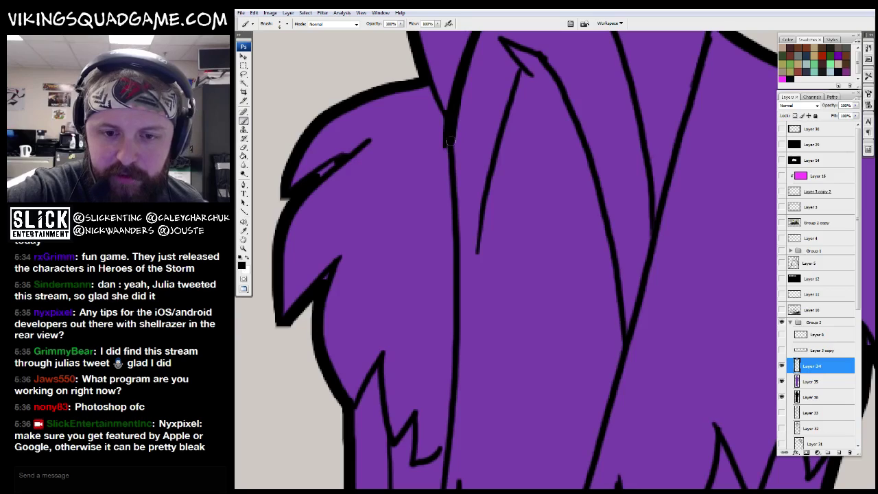
Step: Thicken the beard's left edge down to its tip, including the jagged strands along the lower beard
mouse_move(449, 237)
left_mouse_down()
mouse_move(453, 333)
mouse_move(464, 141)
mouse_move(451, 359)
left_mouse_up()
left_click_drag(452, 359, 466, 180)
left_click_drag(473, 122, 446, 391)
mouse_move(563, 169)
left_mouse_down()
mouse_move(549, 251)
mouse_move(486, 364)
left_mouse_up()
left_click_drag(503, 245, 500, 280)
left_click_drag(485, 370, 558, 166)
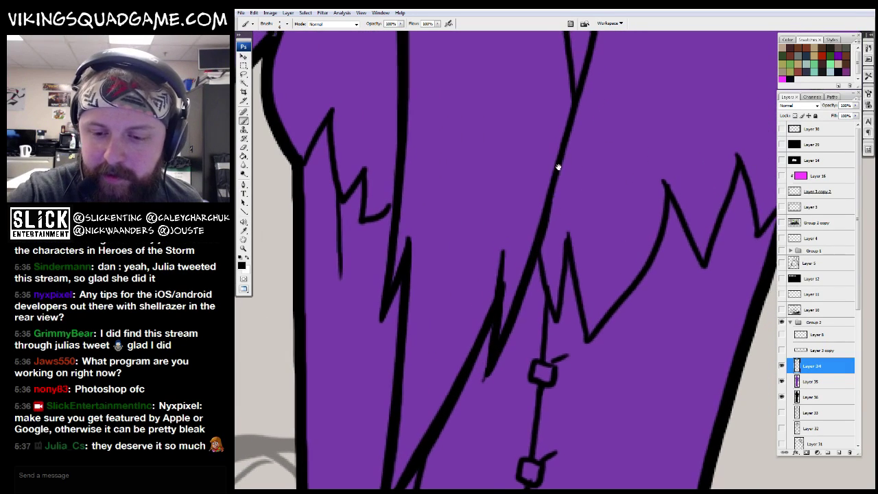
Step: Thicken the beard's long right edge from the lower strands up to the collar
scroll(558, 166, "up", 3)
left_click_drag(494, 338, 532, 228)
scroll(482, 388, "up", 3)
left_click_drag(495, 349, 529, 202)
scroll(528, 201, "up", 3)
left_click_drag(497, 319, 543, 144)
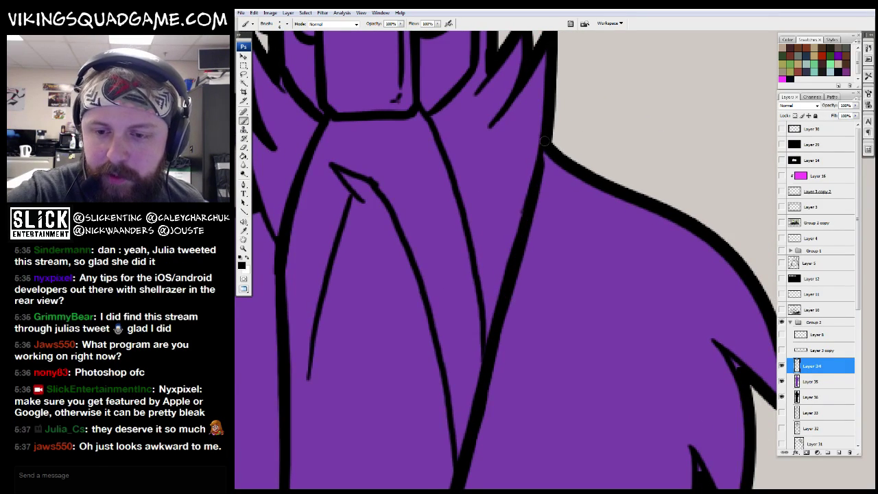
Step: Thicken the inner beard strands below the nose plate and add small tapered strokes at their peak
scroll(519, 240, "down", 3)
mouse_move(447, 83)
left_mouse_down()
mouse_move(473, 151)
mouse_move(504, 296)
mouse_move(501, 345)
left_mouse_up()
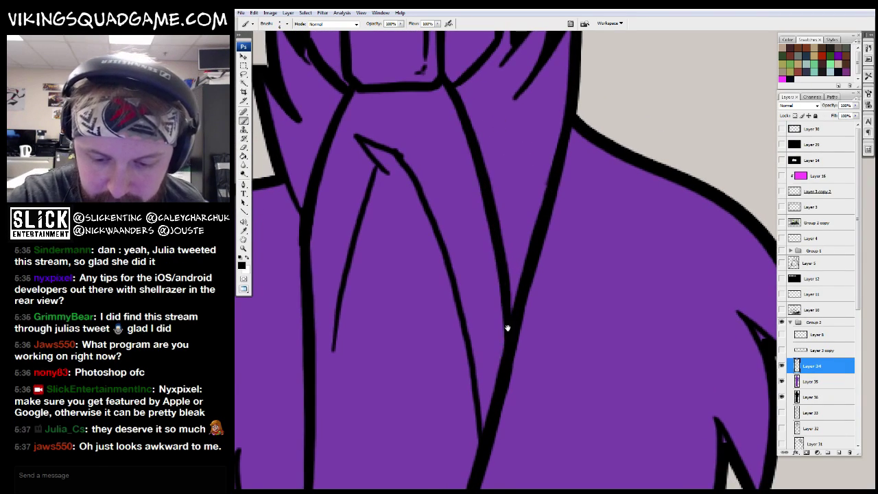
scroll(501, 344, "left", 5)
left_click_drag(439, 136, 477, 219)
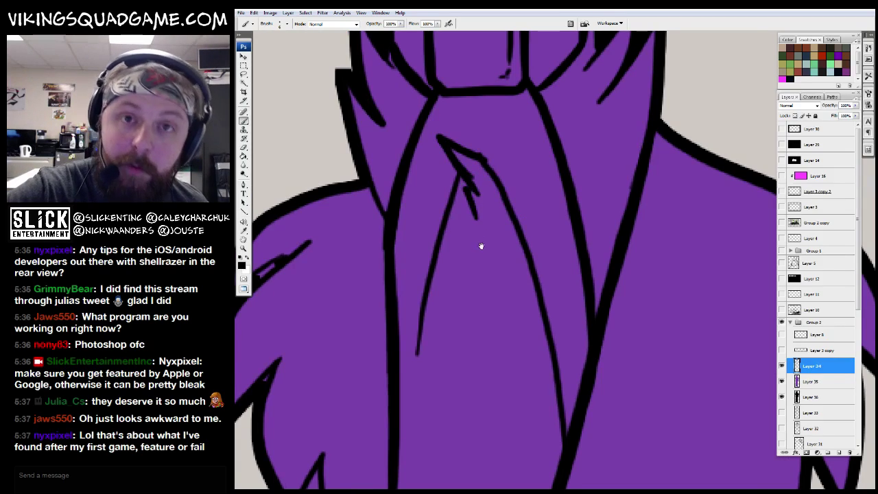
scroll(481, 245, "up", 5)
mouse_move(473, 140)
left_mouse_down()
mouse_move(432, 257)
mouse_move(407, 401)
left_mouse_up()
Step: Close the gaps in the left shoulder's fur tufts and thicken the jagged fur hem beside the beard
scroll(455, 152, "left", 3)
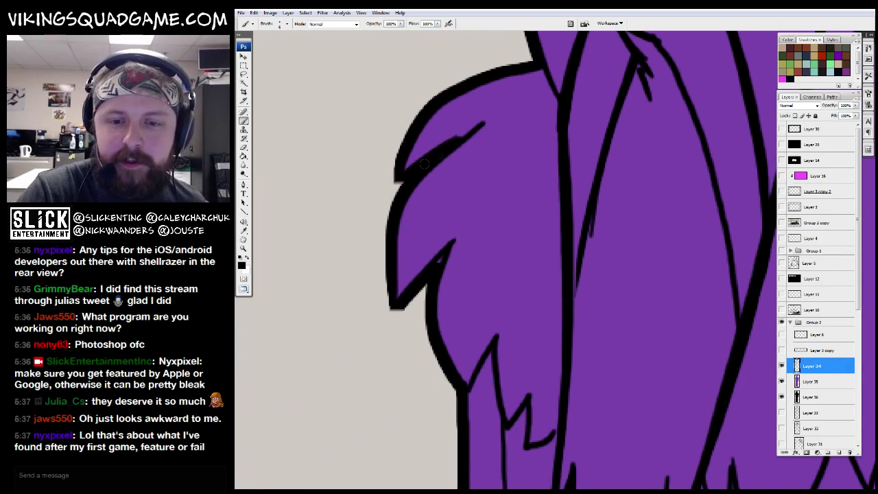
left_click_drag(477, 297, 467, 239)
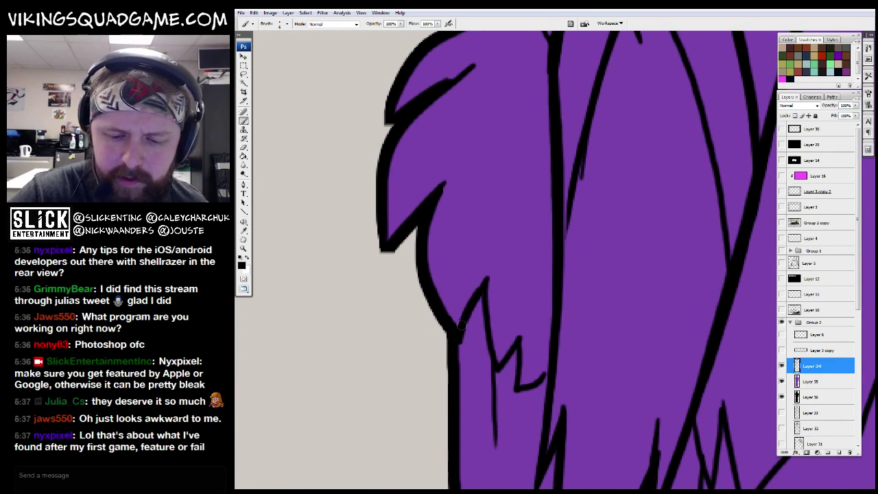
mouse_move(483, 317)
left_mouse_down()
mouse_move(503, 375)
mouse_move(487, 254)
left_mouse_up()
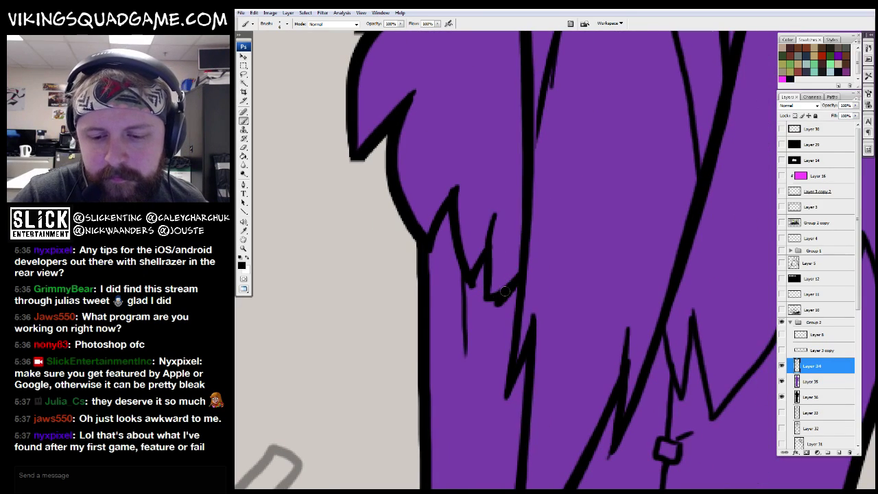
Step: Thicken the jagged fur hem to the right of the beard and fill in the tuft notch at the right shoulder
left_click_drag(595, 291, 491, 141)
mouse_move(510, 198)
left_mouse_down()
mouse_move(541, 184)
mouse_move(560, 309)
mouse_move(593, 257)
mouse_move(640, 125)
mouse_move(546, 206)
mouse_move(583, 308)
mouse_move(614, 200)
mouse_move(620, 147)
left_mouse_up()
left_click_drag(608, 237, 587, 264)
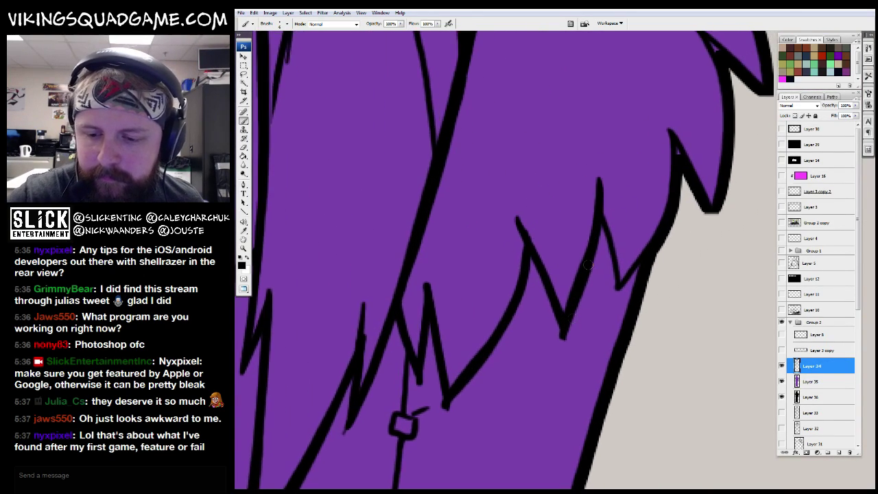
mouse_move(600, 214)
left_mouse_down()
mouse_move(615, 286)
mouse_move(636, 266)
left_mouse_up()
left_click_drag(681, 144, 637, 186)
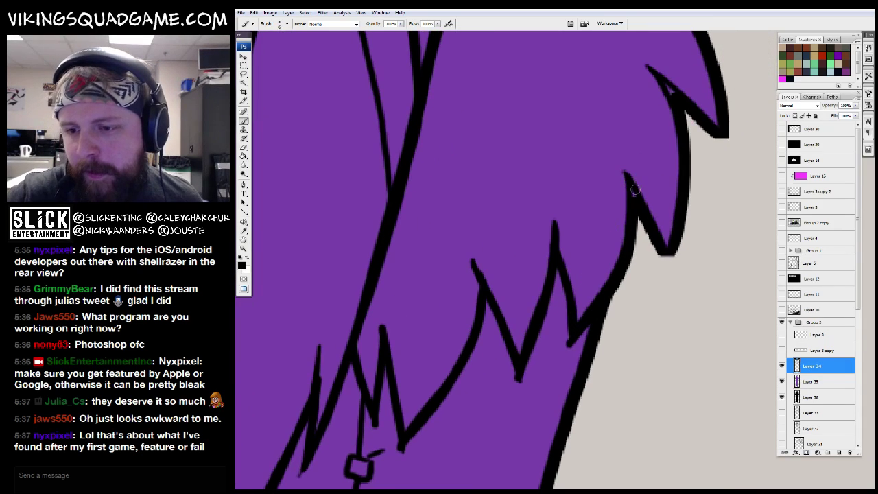
Step: Select the left and right fur shoulder areas of the robed figure together with the Magic Wand
key("z")
left_click(650, 265, "alt")
left_click(655, 258, "alt")
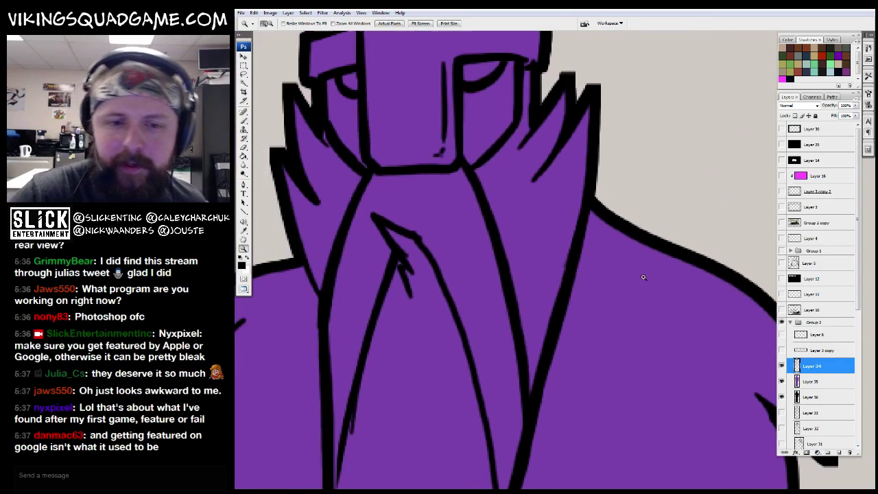
left_click(663, 248, "alt")
left_click(665, 239, "alt")
left_click(665, 240, "alt")
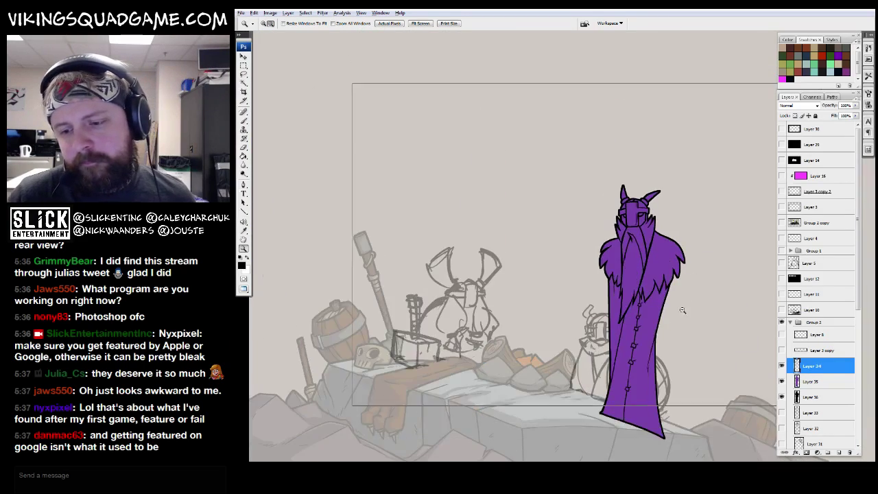
left_click(679, 309, "alt")
left_click(523, 284)
left_click_drag(558, 307, 580, 310)
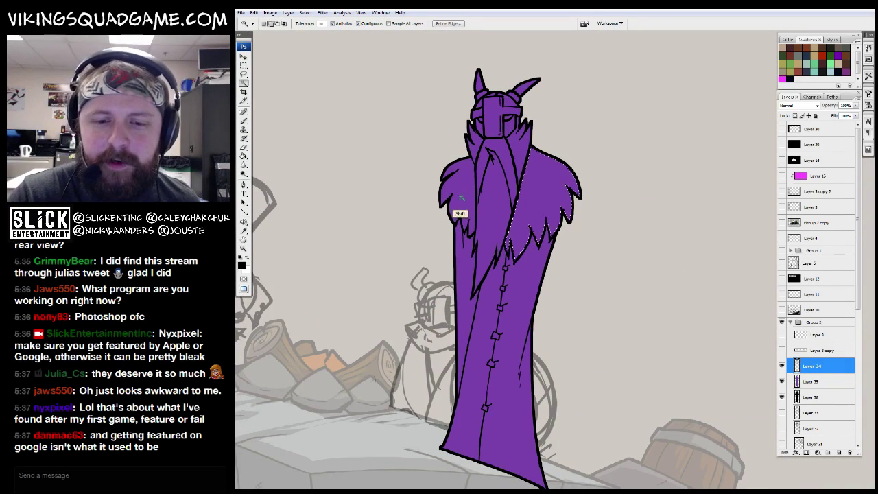
left_click(585, 292, "alt")
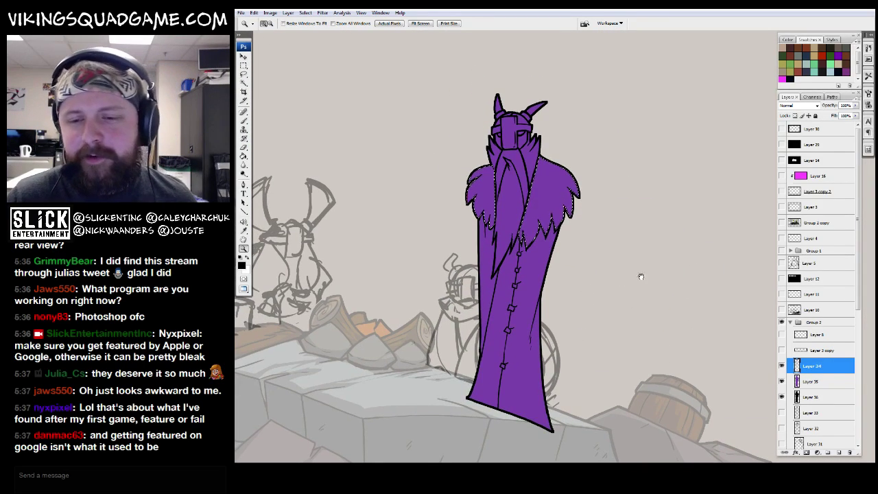
left_click_drag(639, 277, 624, 290)
left_click_drag(548, 276, 822, 281)
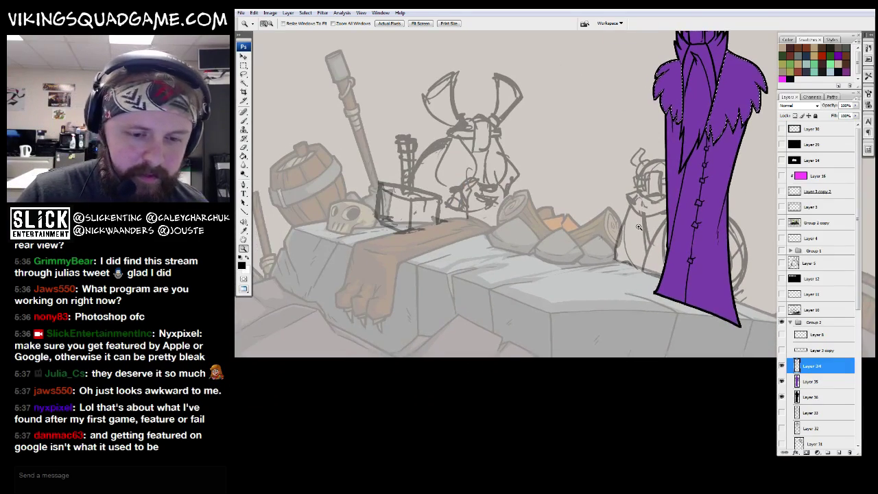
Step: Switch to the snowy lodge artwork and examine its fence, building and viking character for colour reference
key("f")
key("ctrl+Tab")
key("f")
key("ctrl+plus")
key("ctrl+plus")
key("ctrl+plus")
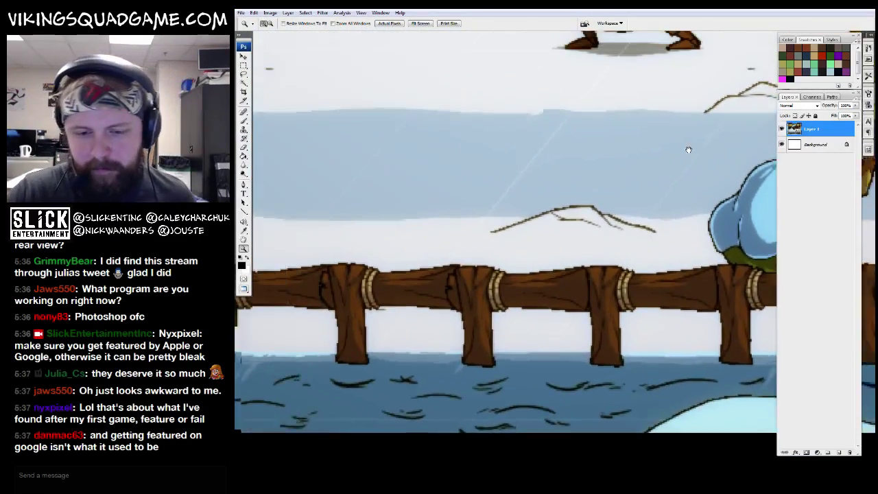
key("ctrl+minus")
key("ctrl+minus")
left_click_drag(688, 150, 587, 306)
key("ctrl+plus")
key("ctrl+plus")
key("ctrl+minus")
key("ctrl+minus")
key("ctrl+minus")
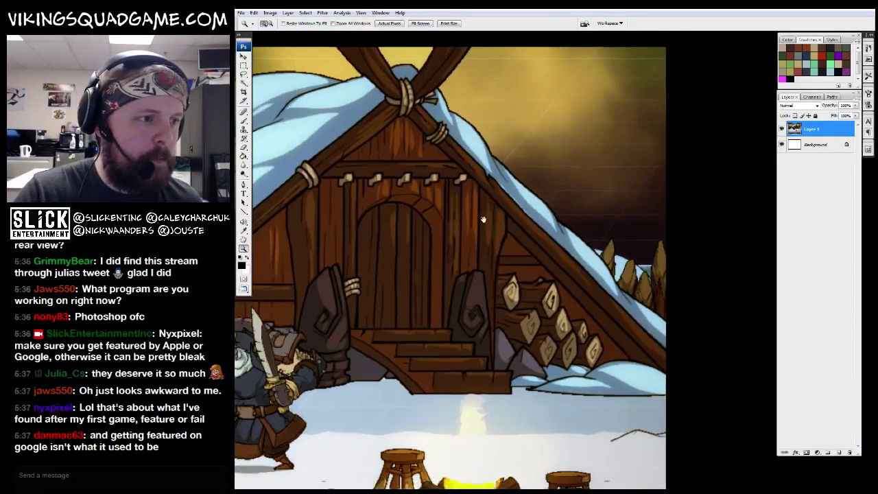
Step: Sample a pale blue-green from the snowy lodge artwork as the foreground colour
key("g")
key("ctrl+minus")
key("ctrl+minus")
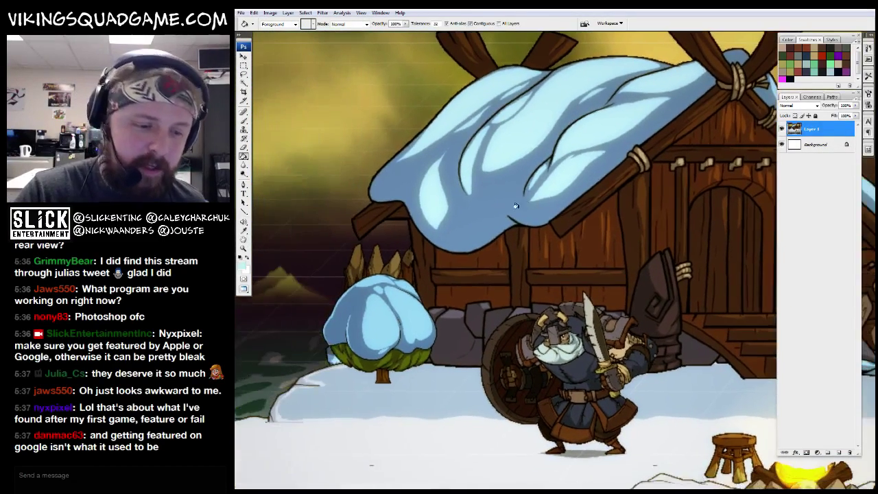
Step: Cycle through the open documents and bring the VS_COVER_PS4.psd artwork to the front in a floating window
key("f")
key("ctrl+Tab")
key("ctrl+Tab")
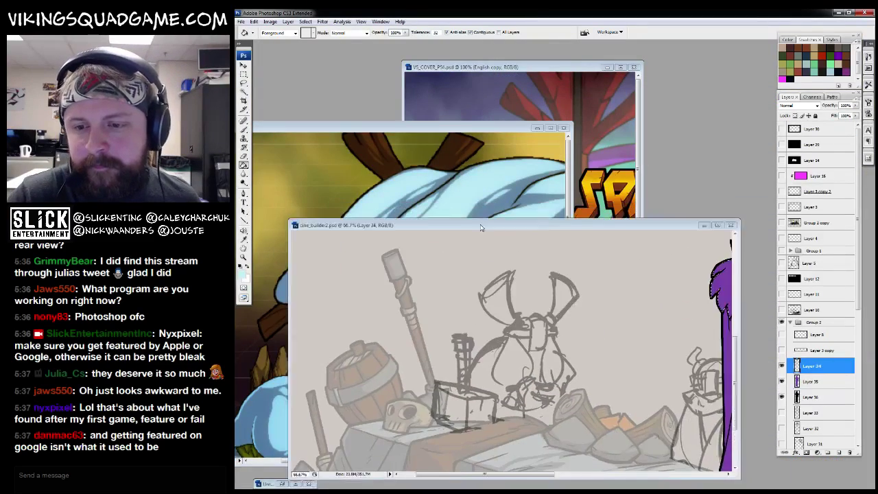
key("ctrl+Tab")
key("f")
key("f")
key("f")
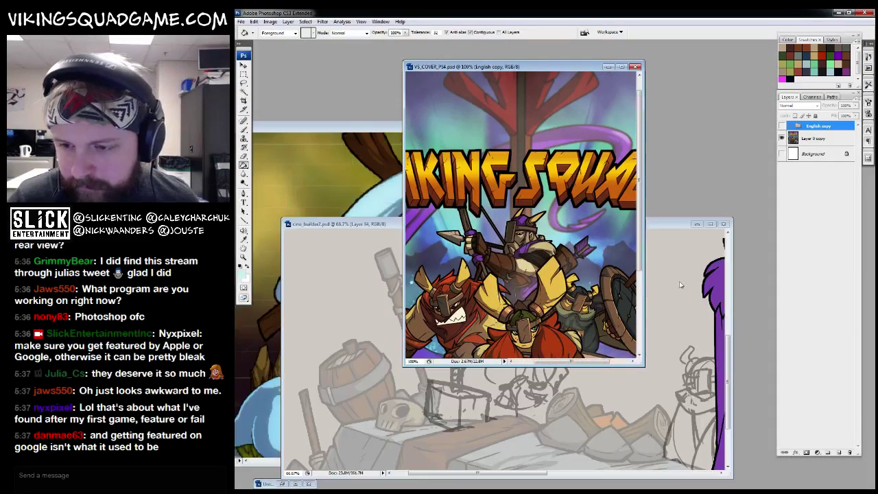
Step: Return to cine_builder2.psd and fill the selected fur shoulders with tan on a new layer clipped to the purple base
key("ctrl+Tab")
left_click_drag(600, 268, 466, 323)
key("alt+bracketleft")
key("ctrl+shift+alt+n")
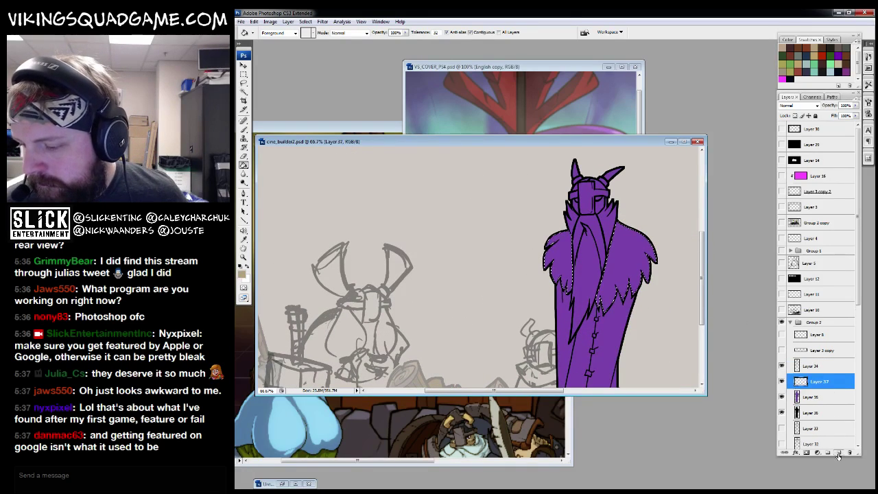
left_click(626, 261)
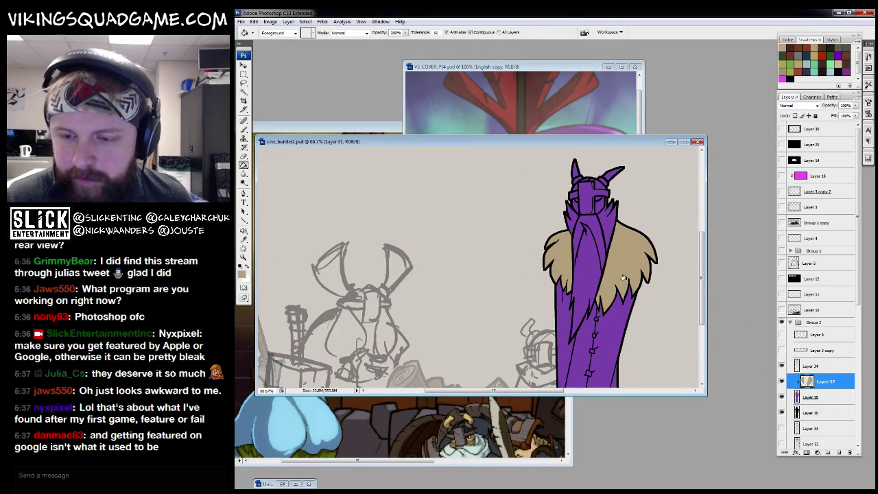
Step: Sample from the archer in the VS_COVER_PS4.psd artwork and adjust the foreground colour to a neutral grey for the beard
key("ctrl+Tab")
key("z")
left_click(552, 235)
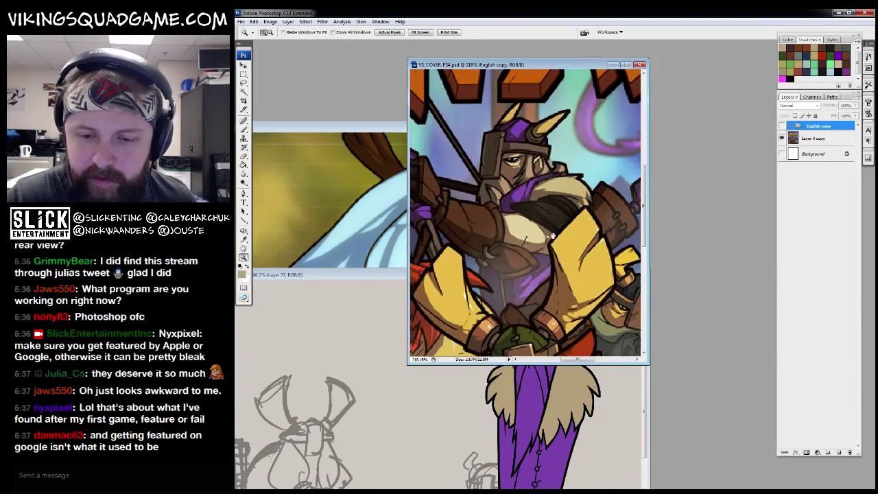
key("g")
left_click(241, 275)
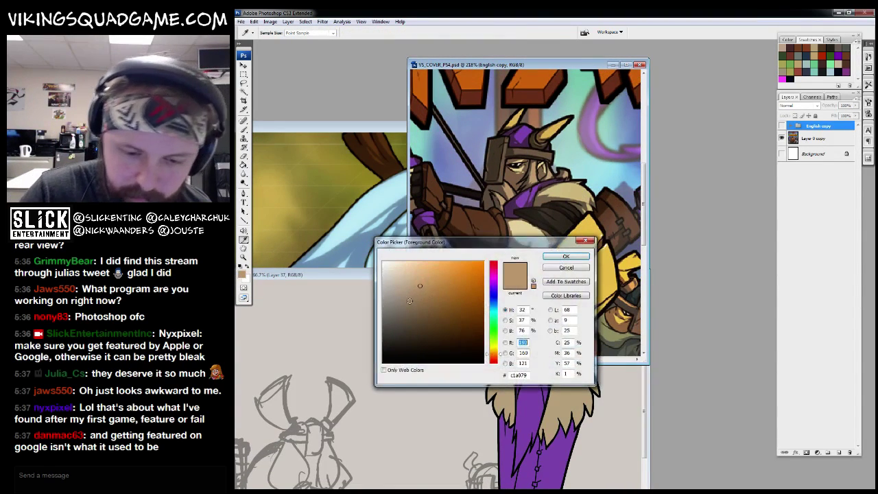
left_click(388, 291)
key("Return")
key("ctrl+Tab")
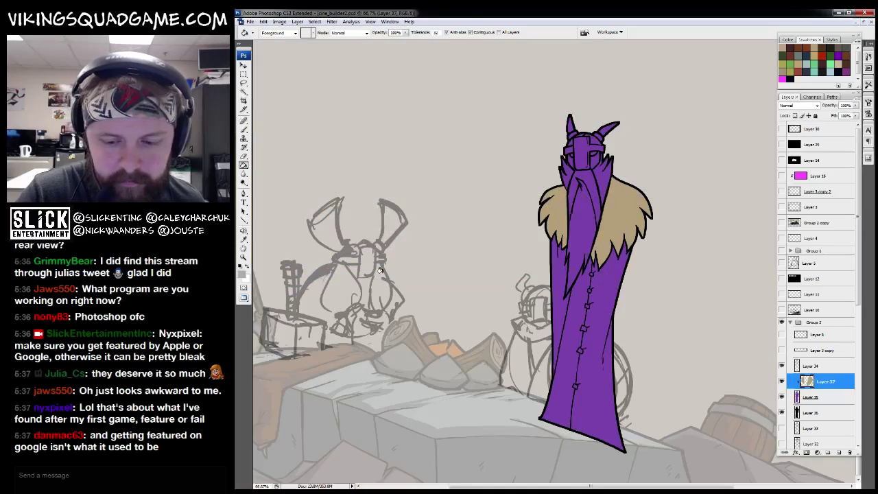
Step: Select the robed figure's beard and moustache areas and fill them with grey on the clipped colour layer
key("f")
key("w")
left_click(523, 196)
left_click(500, 186, "shift")
key("z")
left_click(586, 235, "alt")
key("alt+BackSpace")
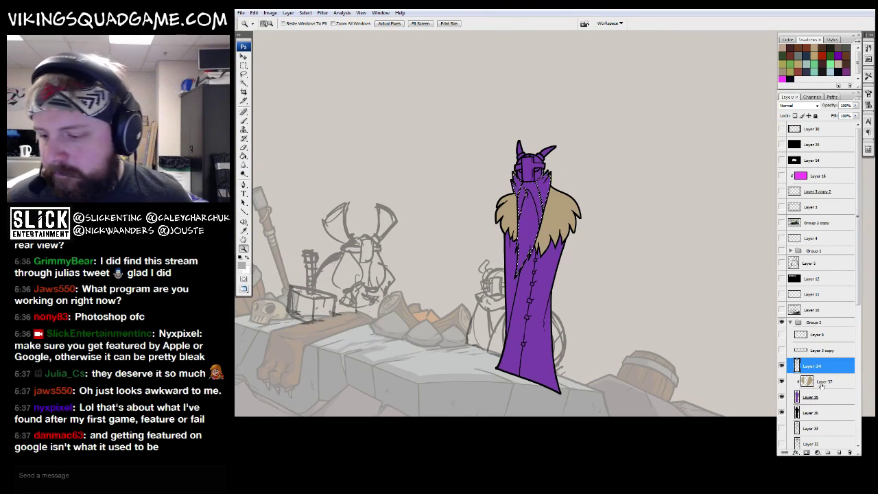
key("alt+bracketleft")
key("alt+BackSpace")
key("ctrl+d")
Step: Sample a pale yellow skin tone from the VS_COVER_PS4.psd artwork as the foreground colour
left_click(591, 275, "alt")
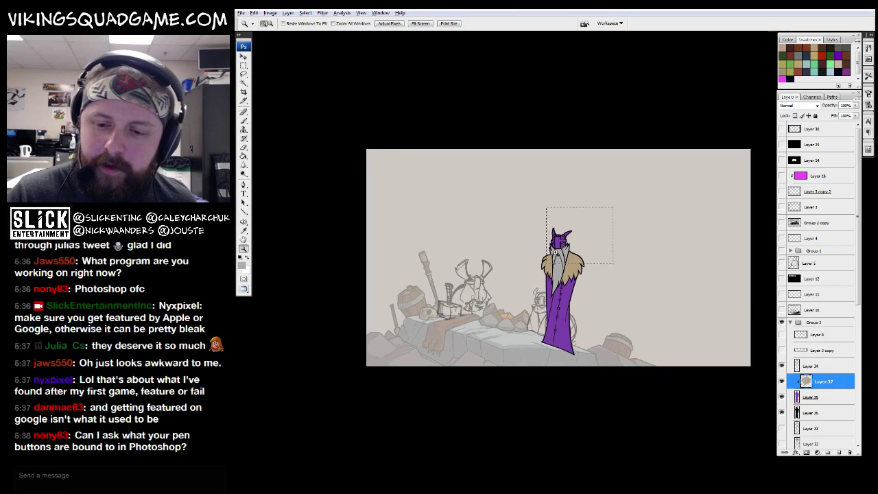
left_click(591, 275)
key("g")
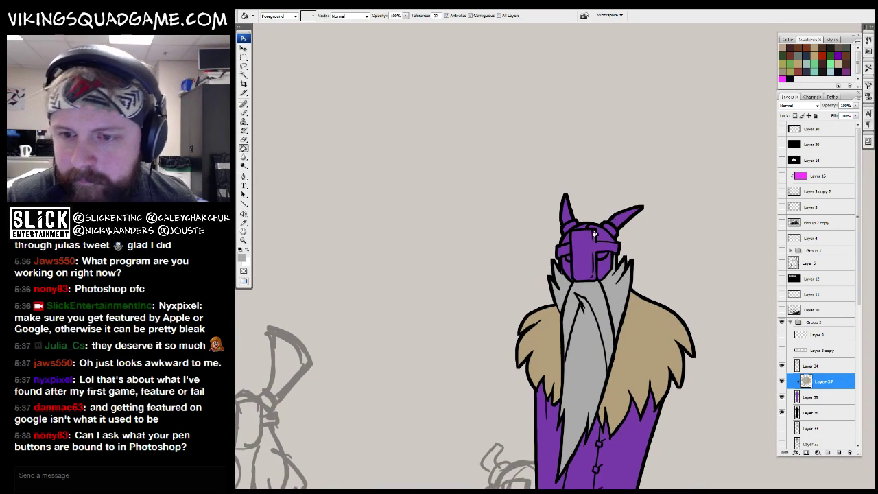
key("ctrl+Tab")
key("f")
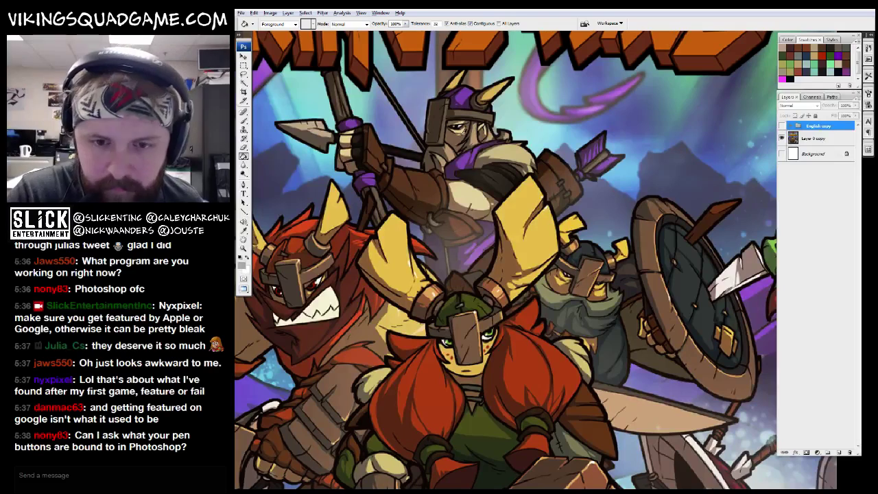
key("shift+f")
key("ctrl+Tab")
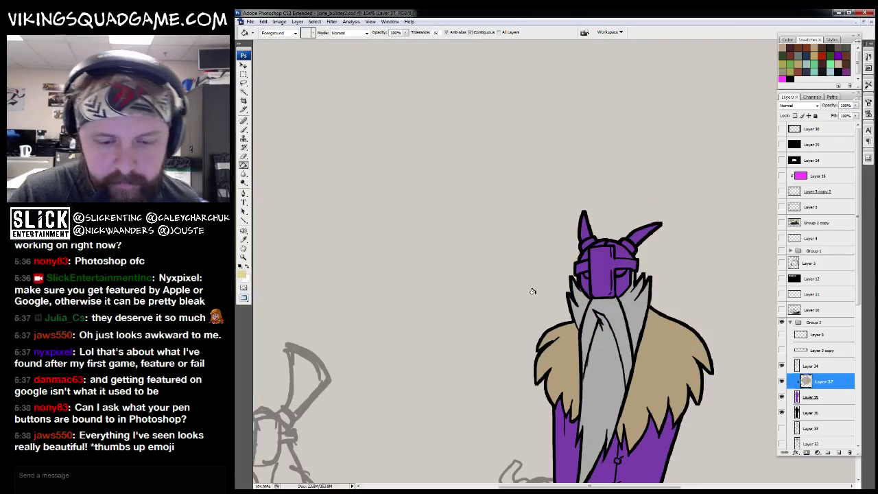
Step: Paint the robed figure's face pale yellow on both sides of the helmet's nose guard
key("f")
key("b")
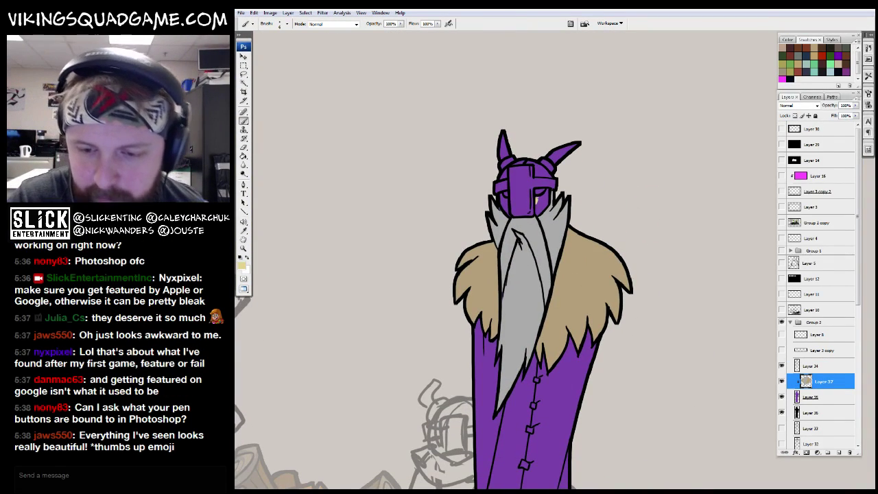
left_click_drag(537, 199, 541, 208)
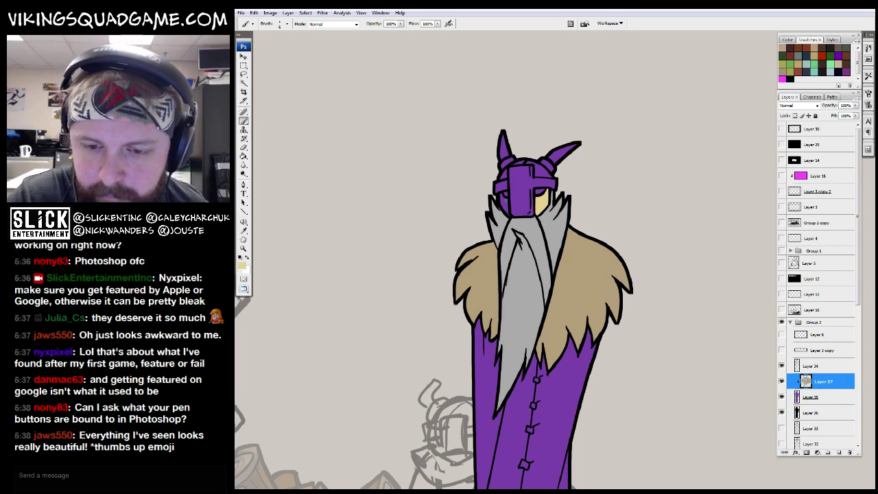
left_click_drag(502, 201, 506, 207)
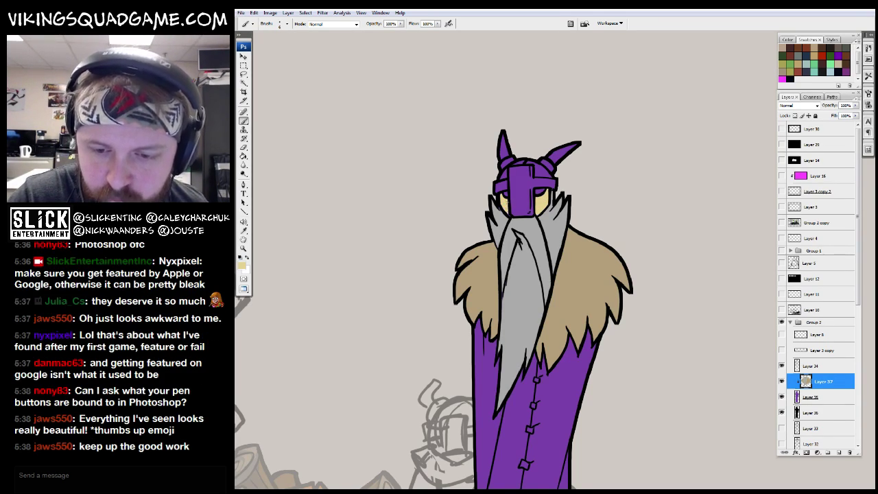
Step: Sample a brown metal tone from the archer's helmet in the VS_COVER_PS4.psd artwork
key("z")
left_click(564, 281, "alt")
left_click(564, 281, "alt")
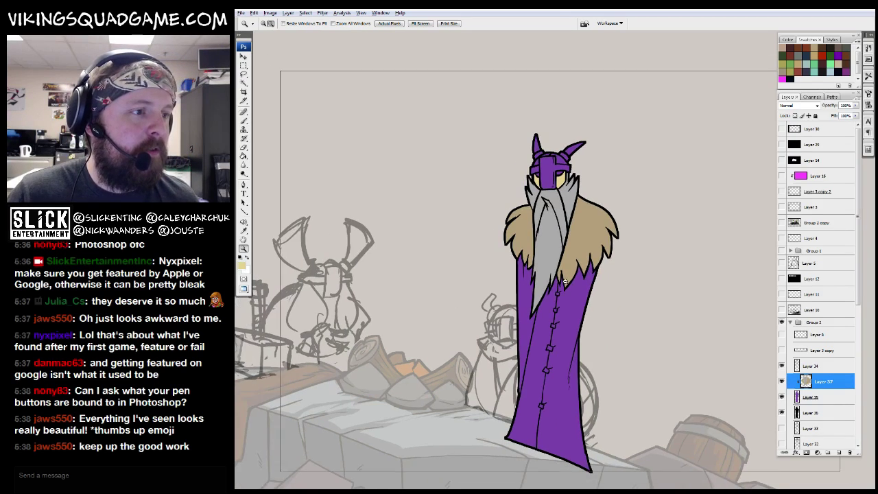
left_click(564, 282, "alt")
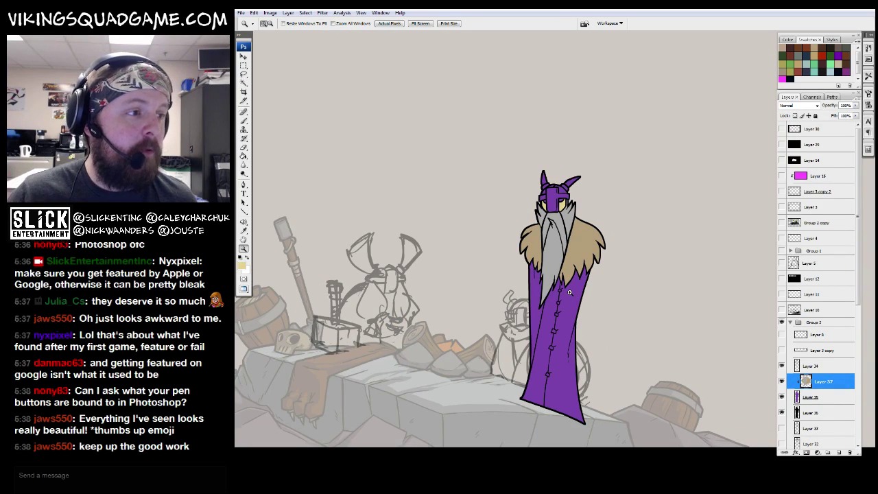
left_click(556, 253)
key("ctrl+Tab")
left_click_drag(624, 154, 621, 226)
key("g")
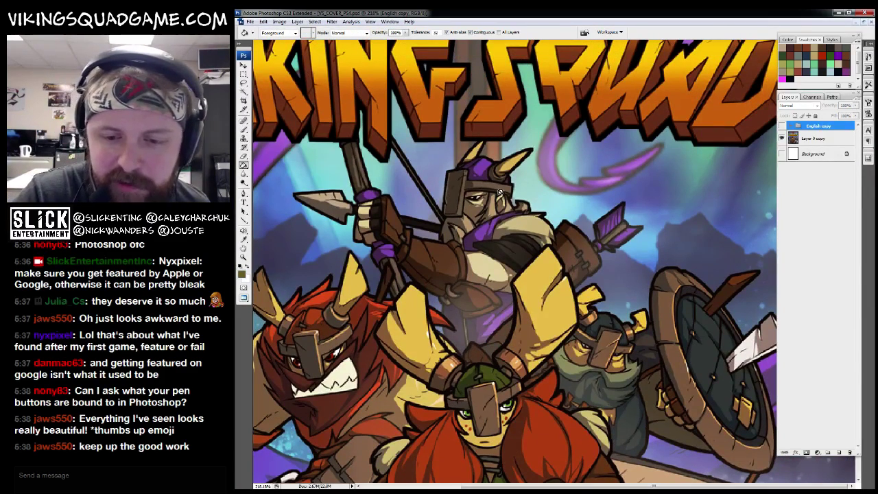
key("shift+f")
key("ctrl+Tab")
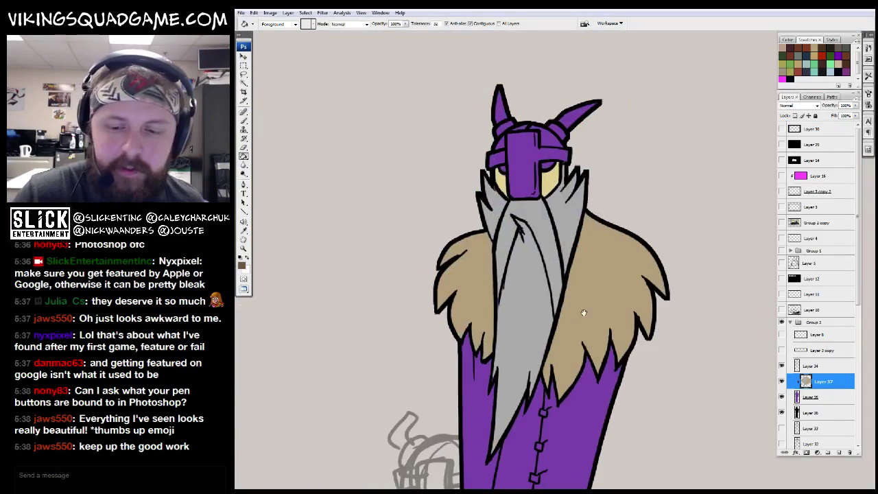
Step: Select the helmet's nose guard, brow bands and horn rings on the ink layer and fill them brown on the colour layer
key("f")
key("w")
left_click(816, 366)
left_click(521, 188)
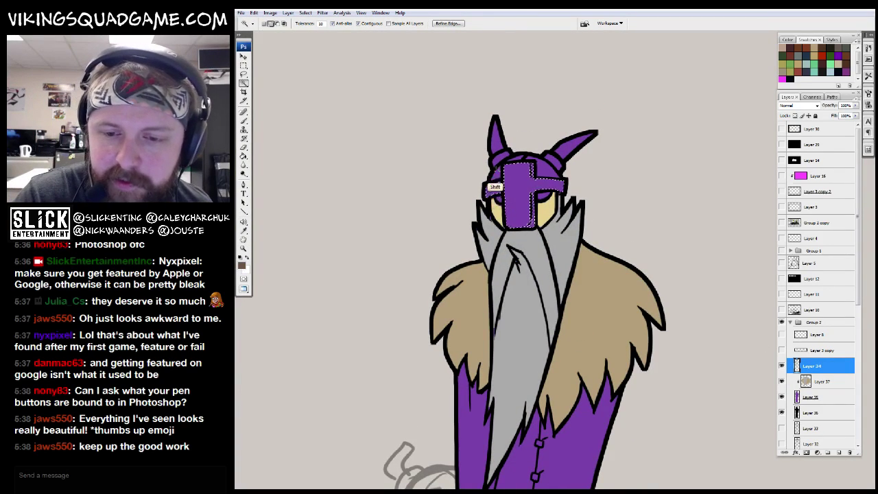
key("z")
left_click(593, 196, "alt")
left_click(817, 384)
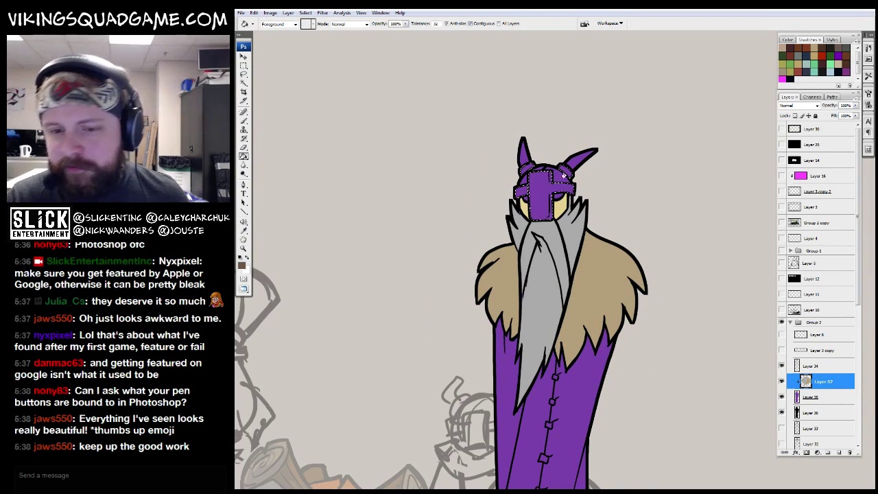
key("alt+BackSpace")
Step: Return to the VS_COVER_PS4.psd artwork and change the foreground colour to a greyer metal tone
left_click(629, 294, "alt")
left_click(630, 294, "alt")
mouse_move(515, 196)
left_mouse_down()
mouse_move(676, 415)
mouse_move(590, 281)
left_mouse_up()
key("f")
left_click(568, 67)
key("f")
left_click_drag(501, 392, 528, 349)
key("g")
left_click(242, 262)
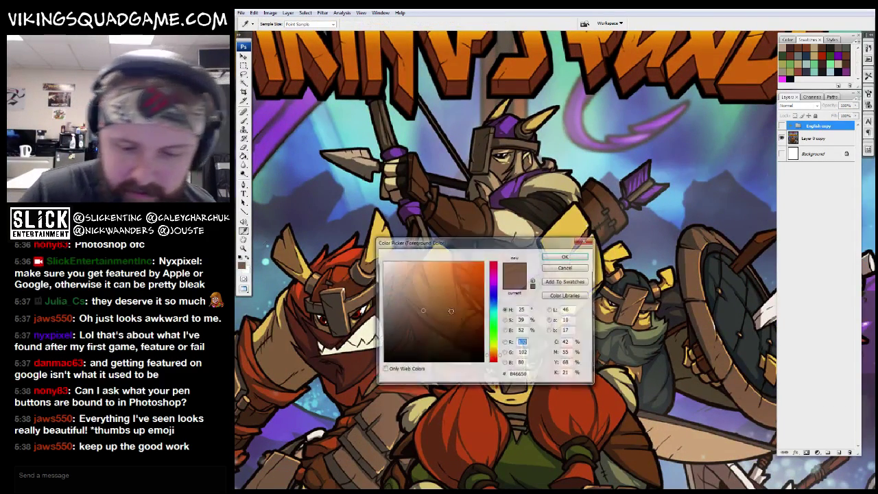
left_click(566, 256)
key("f")
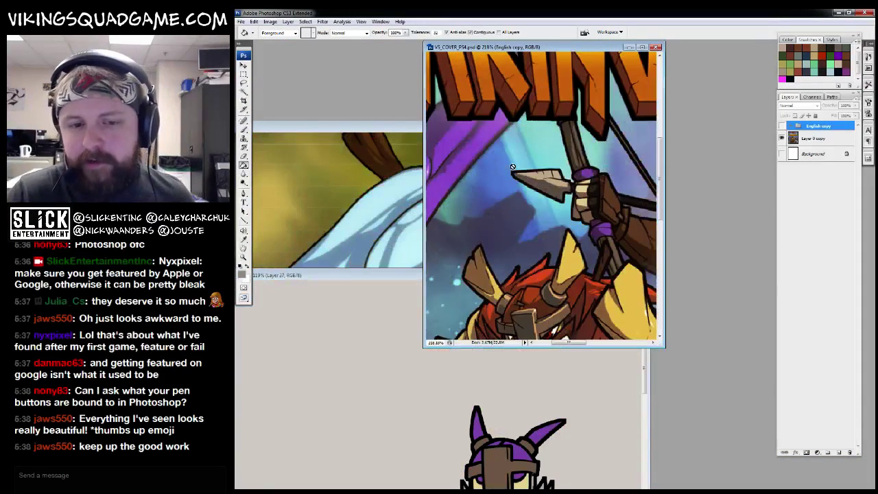
Step: Refill the robed figure's helmet guard and bands with the greyer brown
left_click(480, 288)
key("f")
left_click(522, 171)
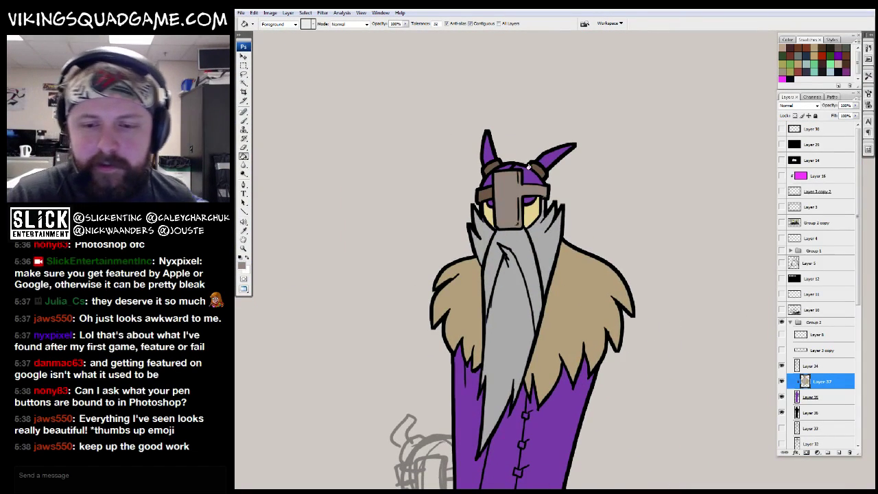
key("z")
left_click(631, 251, "alt")
left_click(638, 261, "alt")
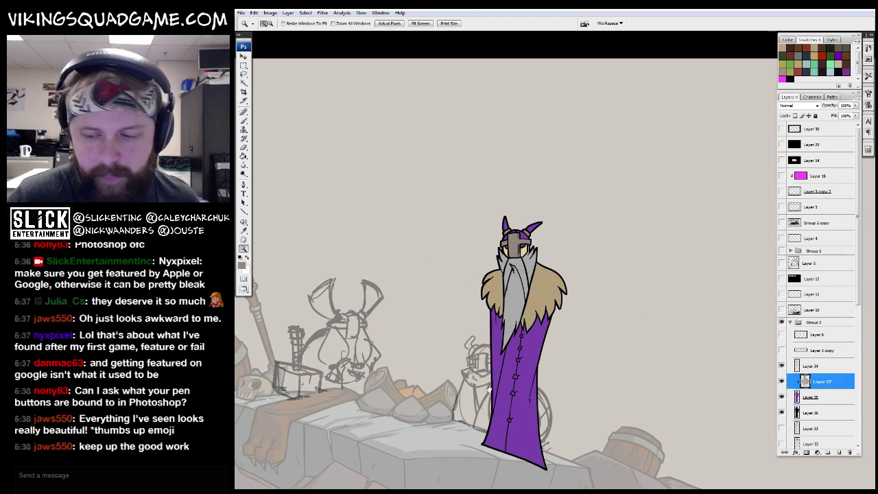
Step: Restore the campfire scene layer (Layer 24) to full opacity and sample a tan from the artwork
left_click_drag(857, 250, 857, 362)
key("ctrl+alt+g")
left_click(822, 296)
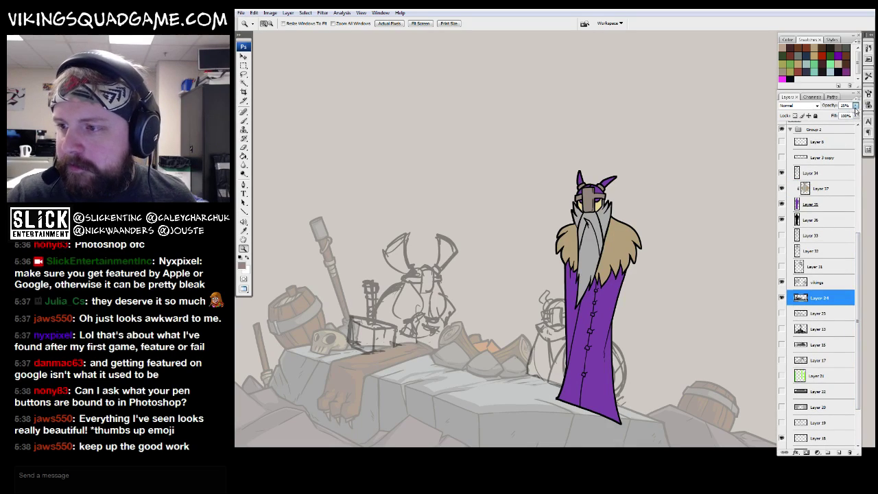
key("g")
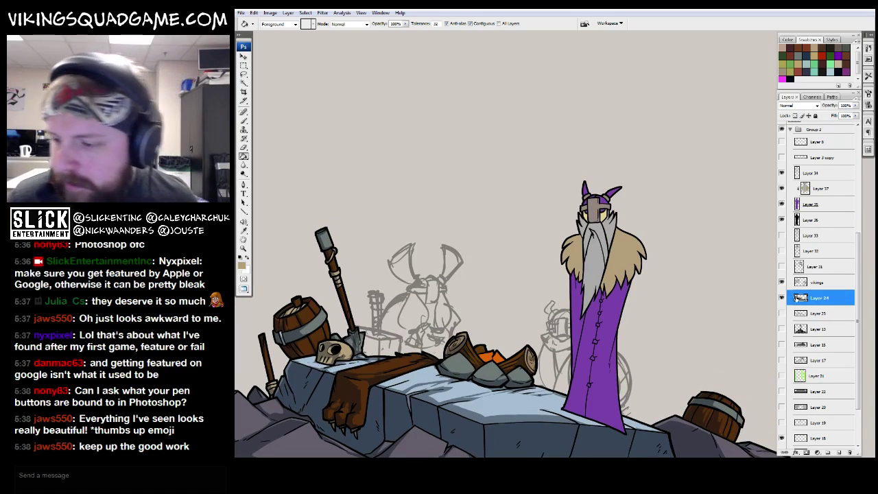
Step: Lasso the helmet's two horns on the clipped colour layer, fill them with tan and deselect
left_click(602, 298, "ctrl")
key("z")
left_click(556, 250)
left_click_drag(555, 250, 584, 286)
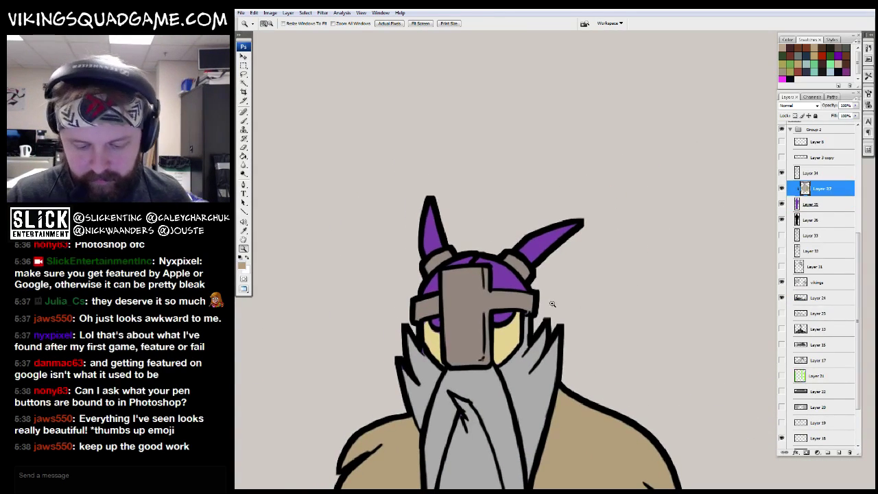
key("l")
mouse_move(450, 244)
left_mouse_down()
mouse_move(519, 147)
mouse_move(524, 253)
left_mouse_up()
key("Delete")
key("ctrl+d")
Step: Paint the whites of both eyes under the helmet brow and sample the beard's grey
key("b")
left_click_drag(572, 272, 633, 229)
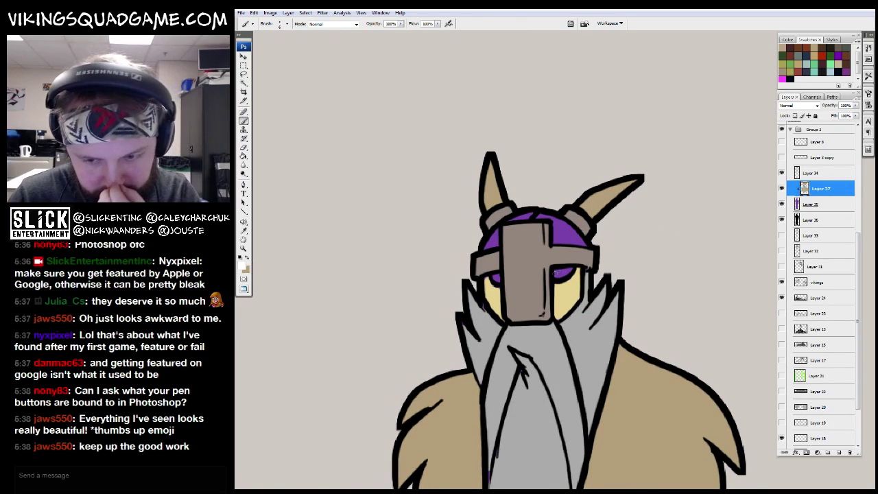
left_click(559, 272)
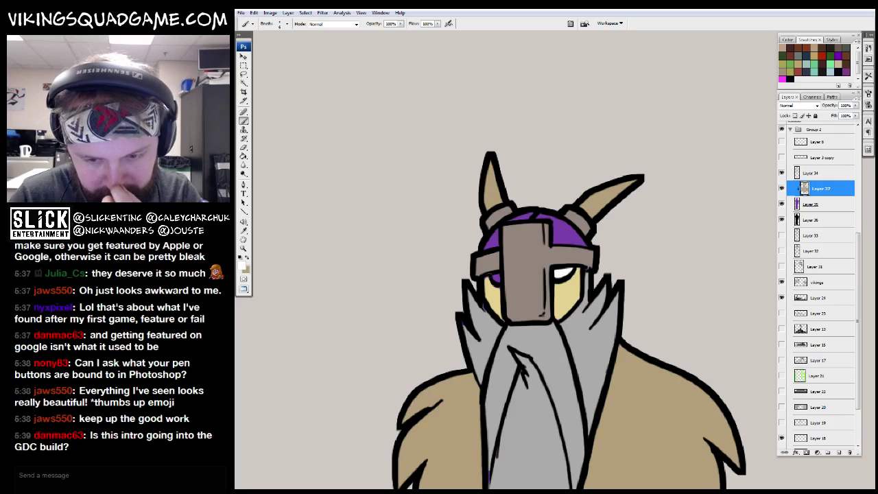
left_click_drag(501, 283, 505, 281)
left_click(498, 291, "alt")
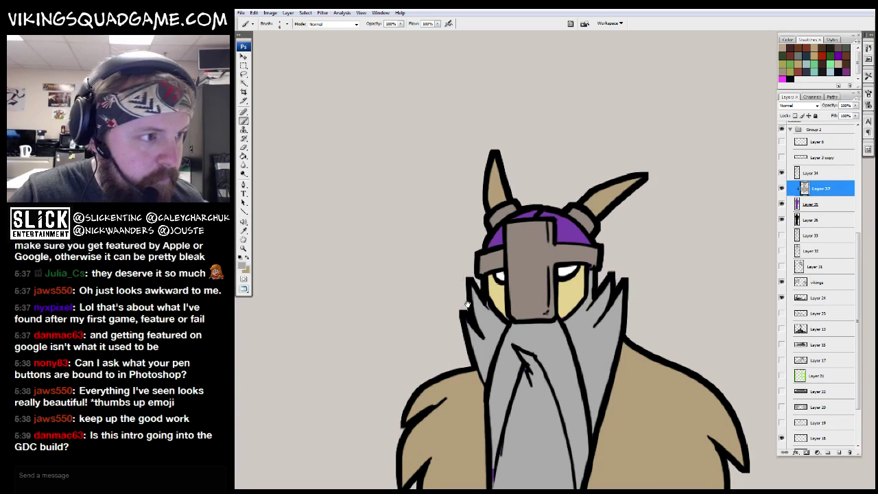
Step: Touch up the black ink outline around the helmet's brow band and side on the line art layer
left_click_drag(465, 306, 459, 232)
key("z")
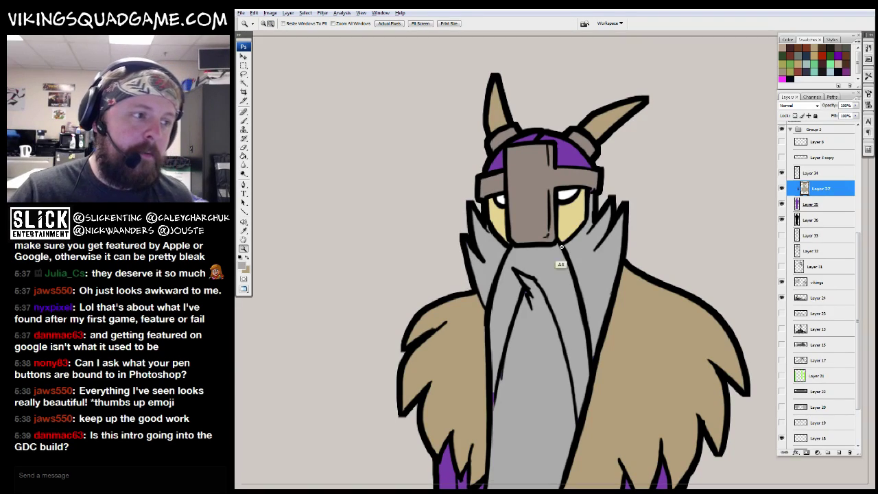
left_click(580, 285, "alt")
scroll(658, 157, "down", 1)
left_click(556, 235)
key("b")
left_click_drag(574, 155, 574, 258)
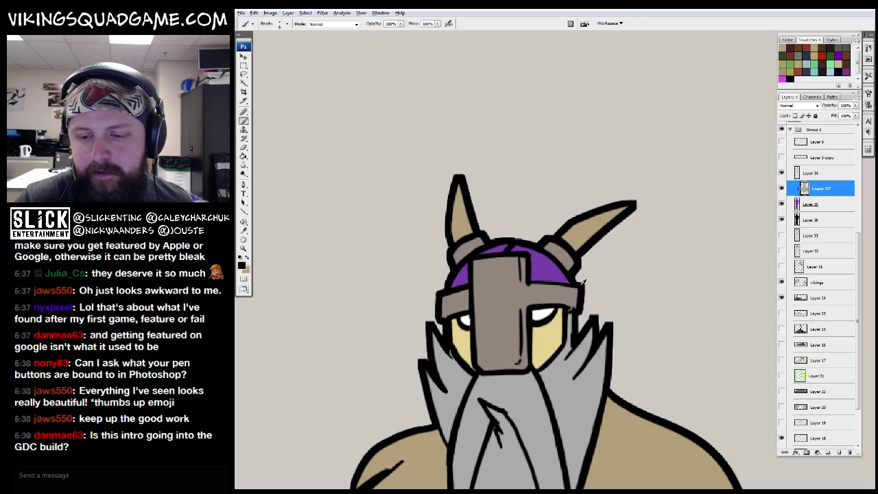
key("alt+bracketright")
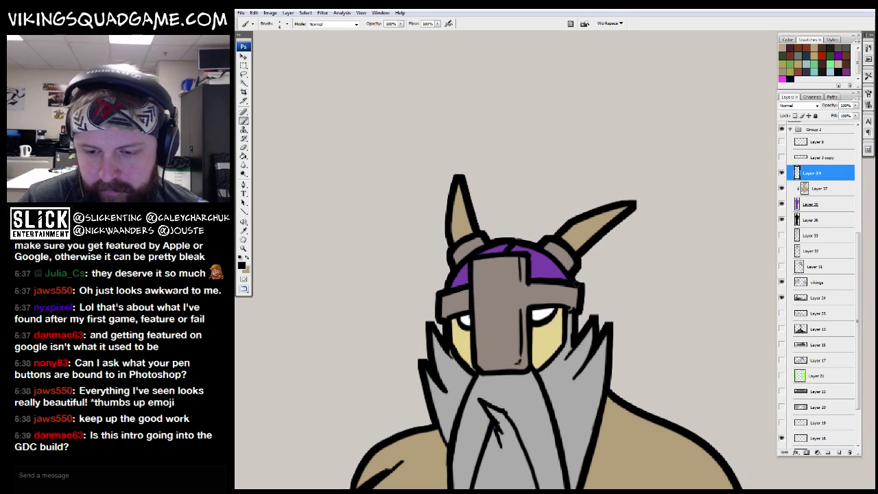
left_click_drag(541, 268, 575, 266)
key("z")
left_click(530, 293)
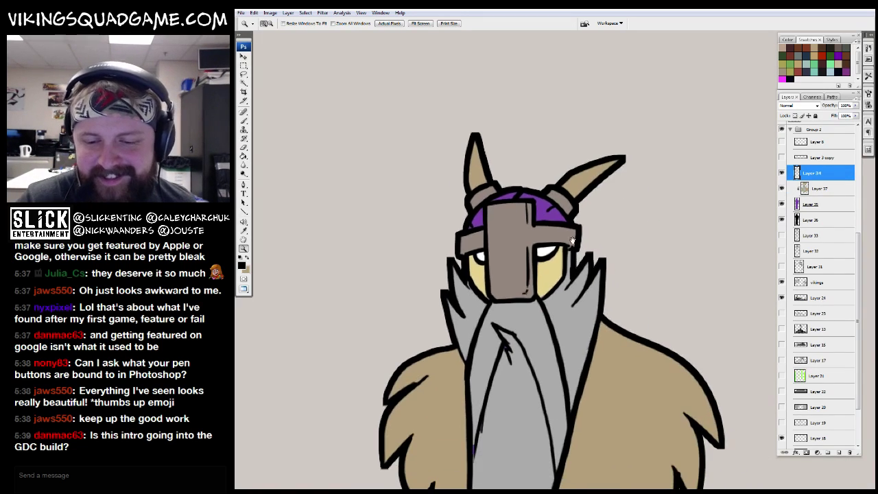
left_click(530, 294)
key("b")
mouse_move(598, 237)
left_mouse_down()
mouse_move(581, 294)
mouse_move(540, 337)
mouse_move(585, 234)
left_mouse_up()
Step: Make the clipped colour layer (Layer 37) active and set the foreground colour to a dark brown
left_click(806, 189)
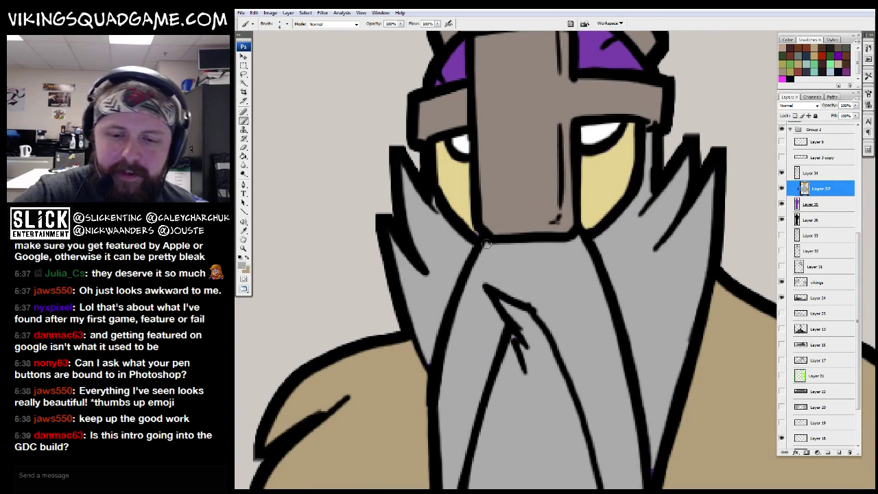
key("z")
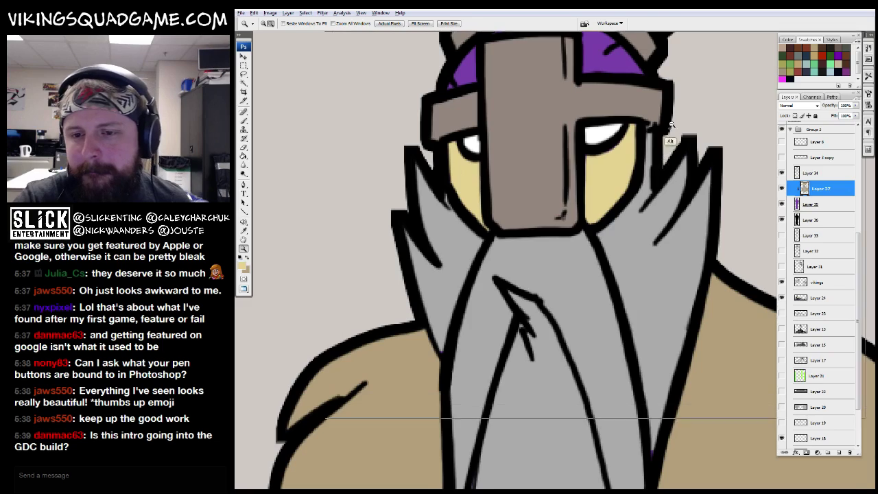
left_click(704, 268, "alt")
left_click(704, 268, "alt")
left_click(704, 268, "alt")
key("g")
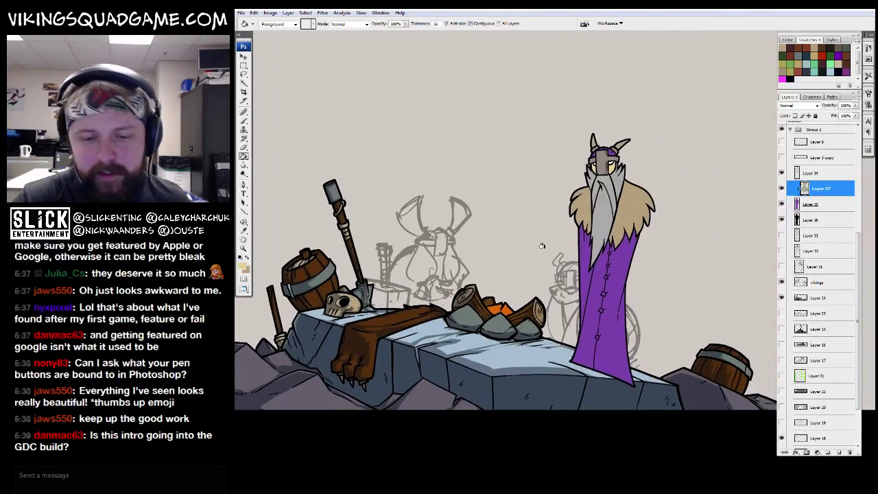
left_click(241, 264)
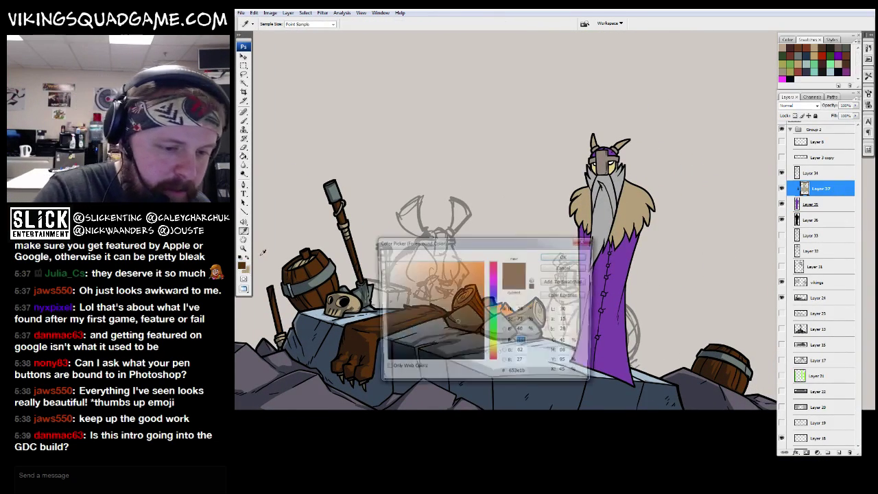
left_click(565, 257)
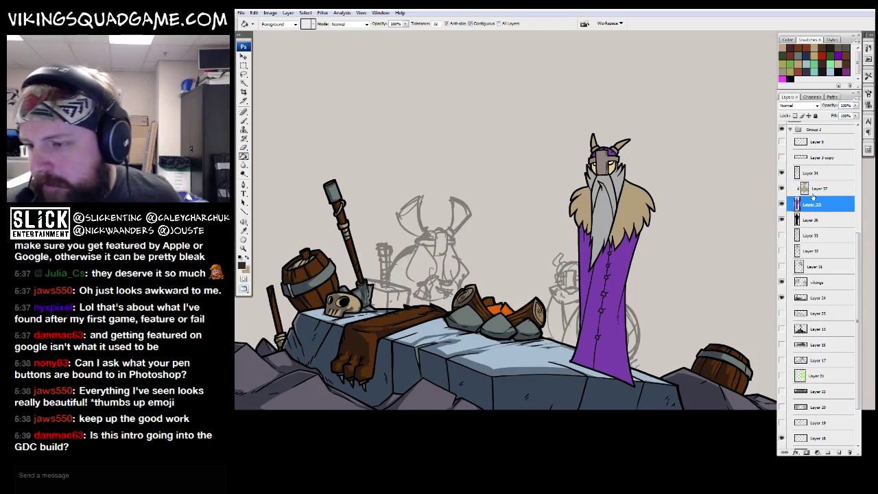
Step: Select the outer parts of the robe with the Magic Wand and fill them with dark brown on Layer 37
key("w")
key("alt+bracketright")
left_click(638, 260)
key("ctrl+minus")
key("alt+bracketleft")
key("g")
left_click(551, 325)
key("b")
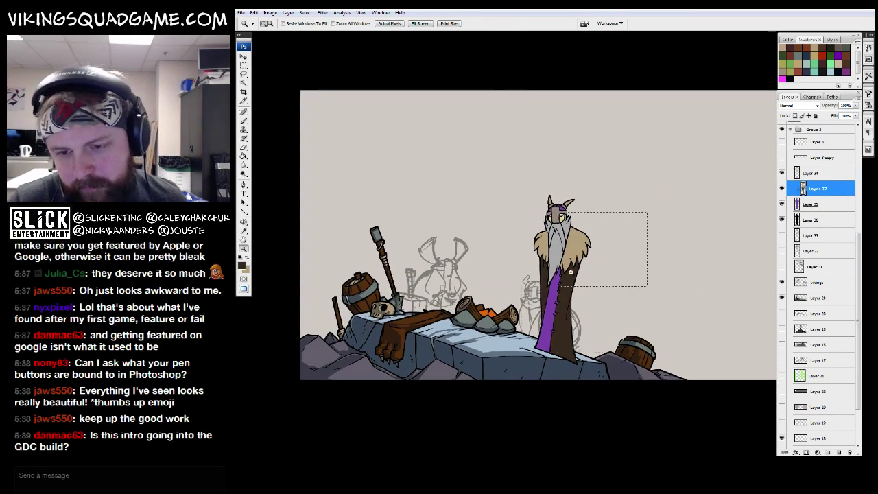
Step: Choose a darker neutral grey and fill the helmet's nose guard, brow band and horn bases with it
key("ctrl+plus")
key("ctrl+plus")
key("ctrl+plus")
key("i")
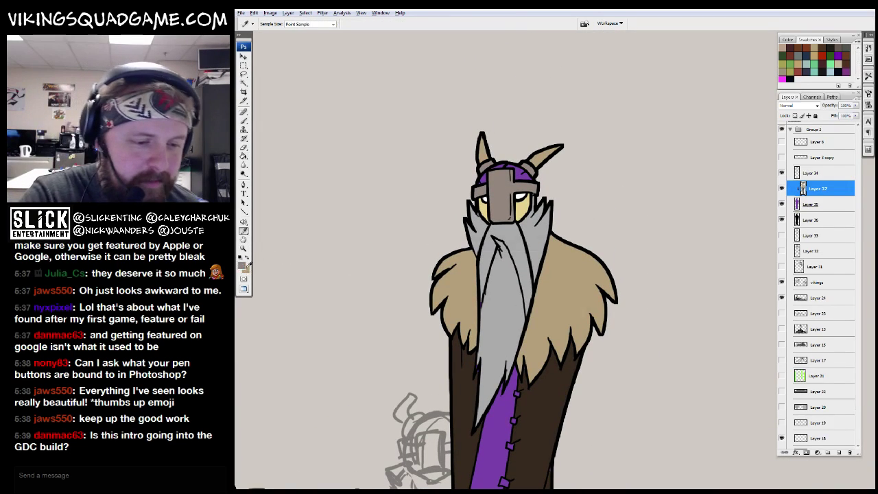
left_click(242, 264)
left_click(565, 256)
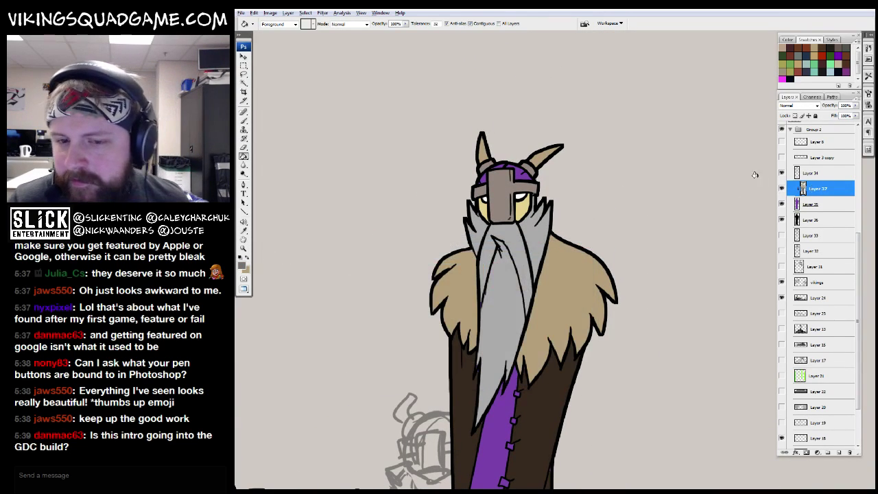
key("g")
left_click(516, 190)
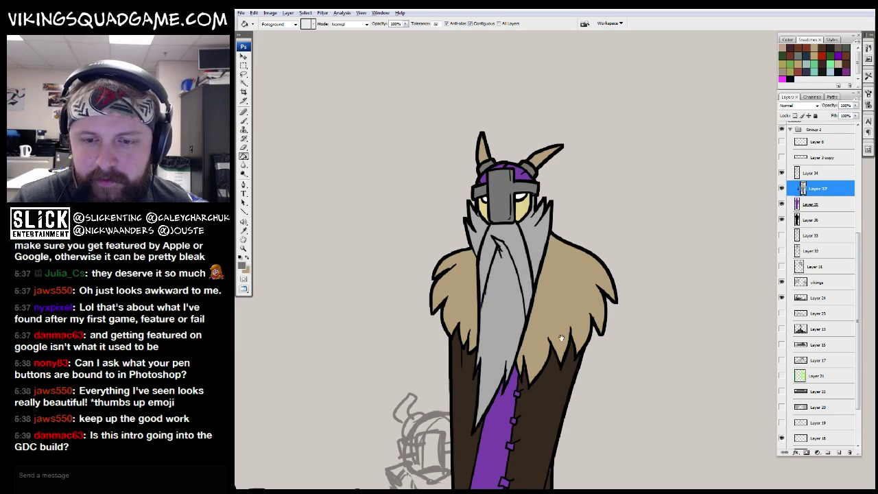
Step: Paint the upper four clasps along the robe's front opening grey and sample the robe's dark brown
left_click_drag(564, 321, 585, 128)
key("b")
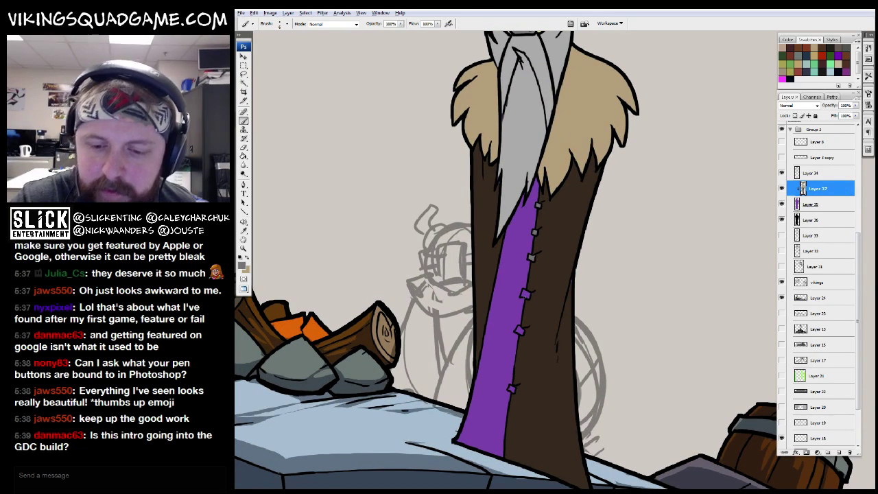
key("z")
mouse_move(505, 93)
left_mouse_down()
mouse_move(453, 347)
mouse_move(568, 182)
mouse_move(588, 182)
left_mouse_up()
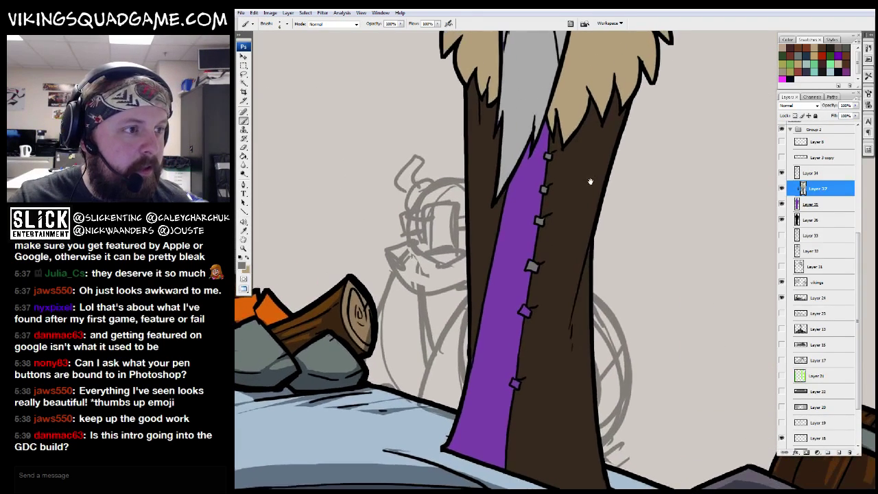
key("b")
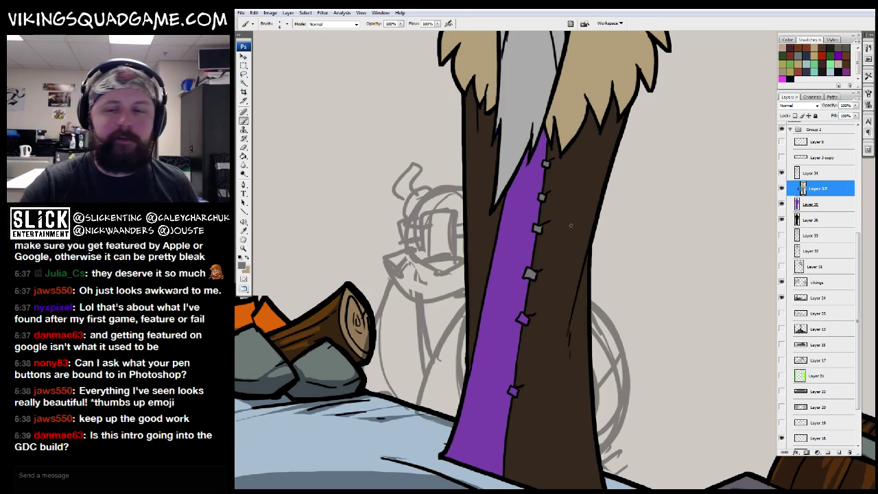
mouse_move(570, 225)
left_mouse_down()
mouse_move(571, 218)
mouse_move(551, 218)
left_mouse_up()
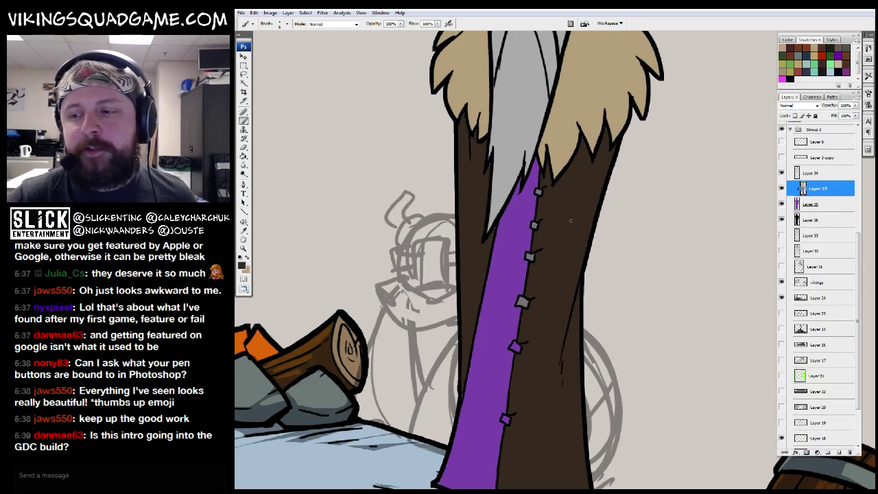
Step: Paint over leftover purple slivers along the beard and fur edges with the matching beard grey and robe brown
scroll(562, 130, "up", 5)
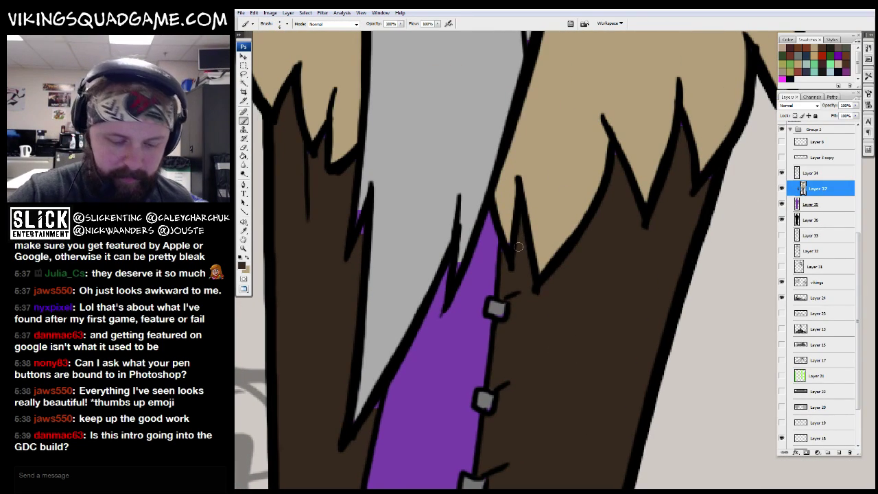
key("z")
left_click(558, 260, "alt")
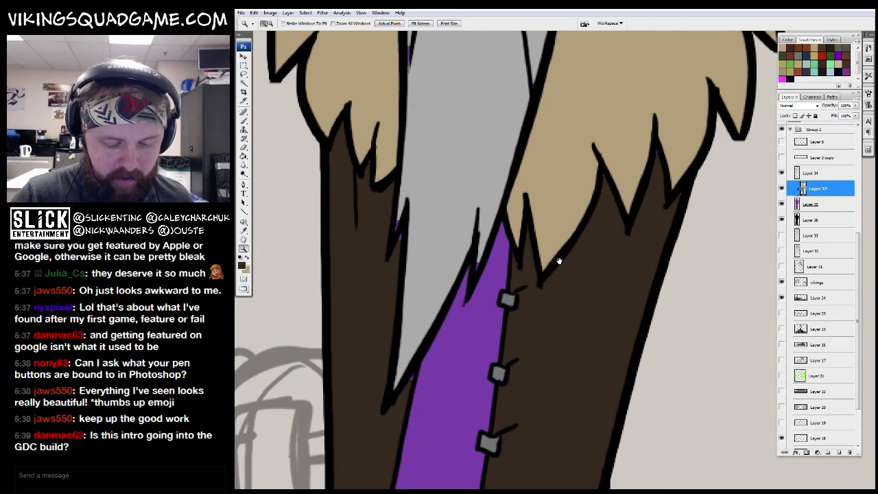
left_click(558, 261, "alt")
left_click(578, 271, "alt")
left_click(582, 271, "alt")
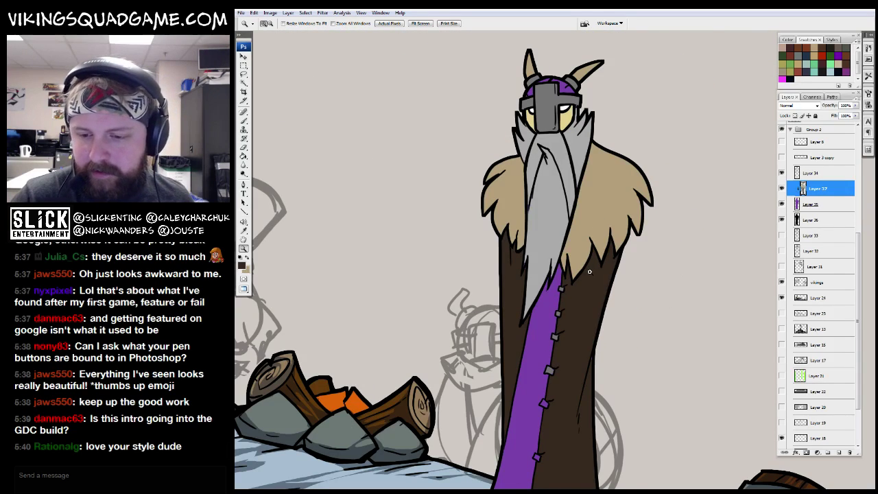
left_click(589, 272)
key("b")
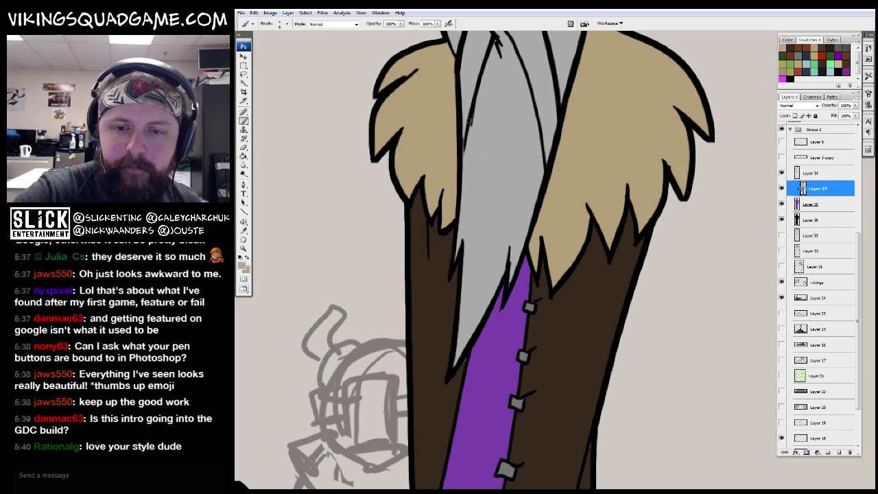
scroll(474, 327, "down", 2)
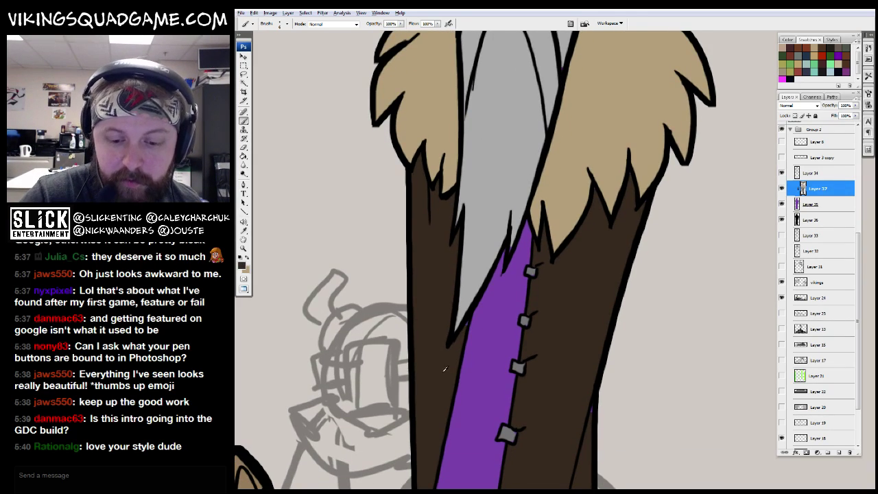
scroll(452, 331, "down", 1)
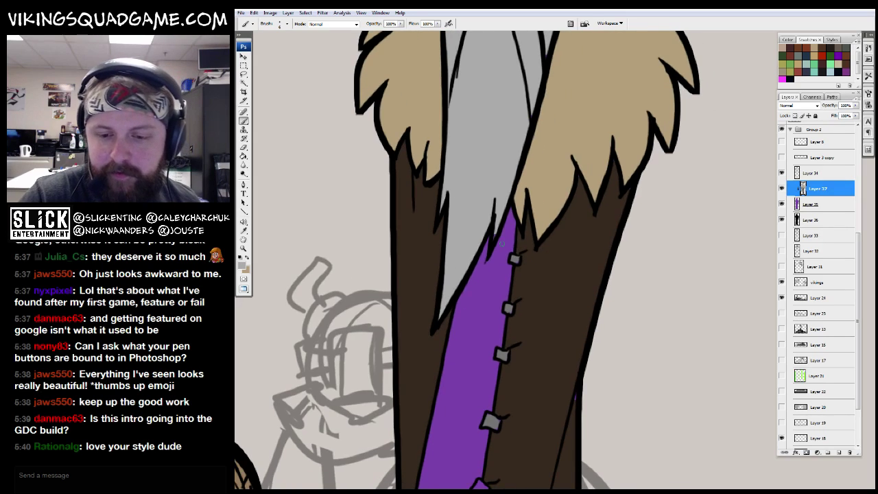
Step: Sample a warm brown from the scene, select the robe's purple front panel via Layer 34 and fill it on Layer 37
key("z")
left_click(613, 235, "alt")
left_click_drag(509, 279, 550, 236)
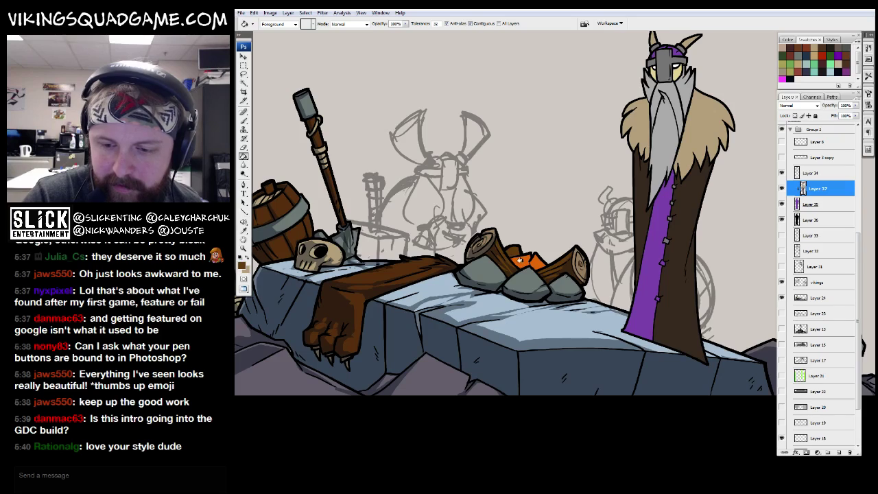
left_click(816, 172)
key("w")
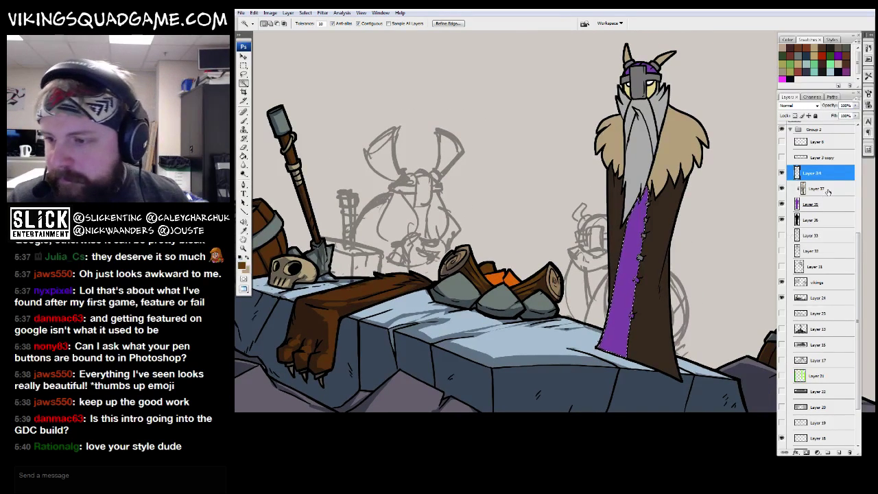
left_click(820, 189)
key("alt+BackSpace")
left_click(710, 282, "alt")
left_click(571, 318, "alt")
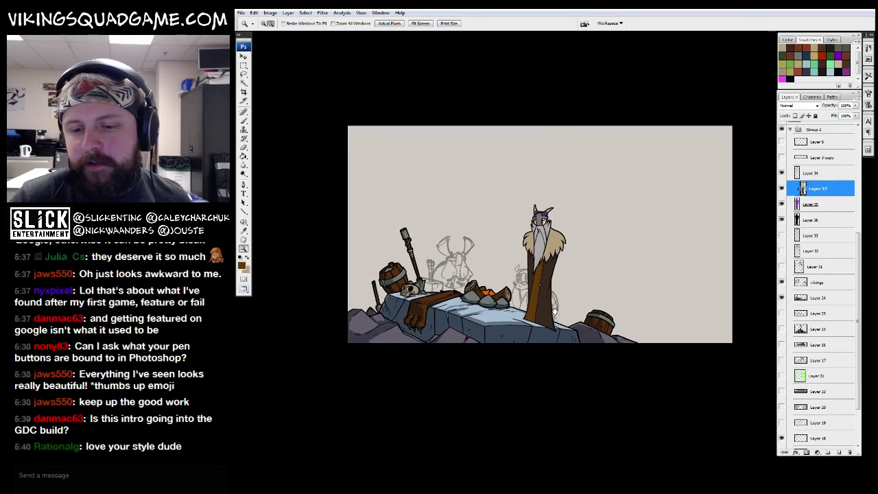
Step: Deselect the front panel and paint the two remaining purple clasps near the robe's hem grey
left_click(556, 271)
left_click(554, 240)
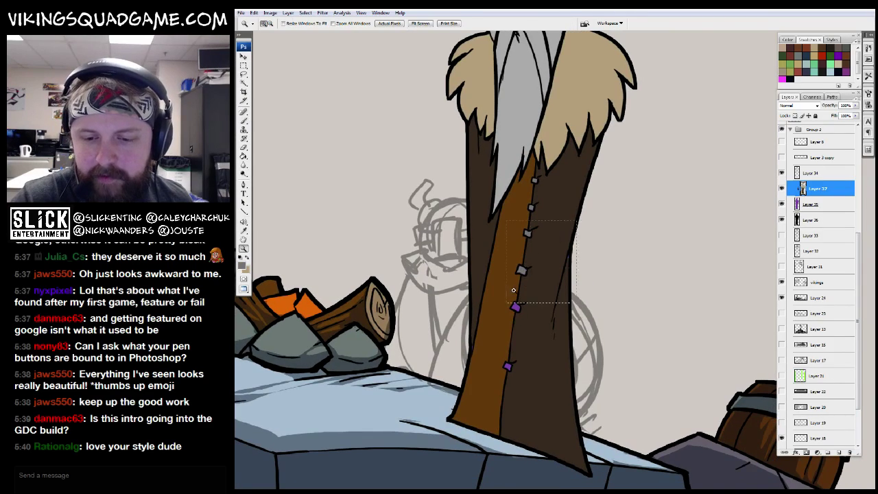
left_click(554, 240)
key("b")
mouse_move(494, 367)
left_mouse_down()
mouse_move(497, 356)
mouse_move(504, 363)
left_mouse_up()
key("ctrl+z")
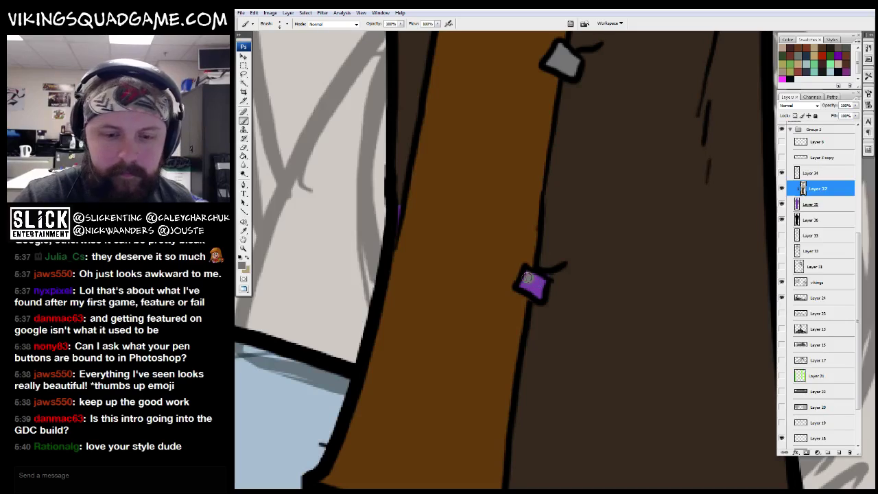
left_click(535, 288)
key("z")
left_click(530, 276, "alt")
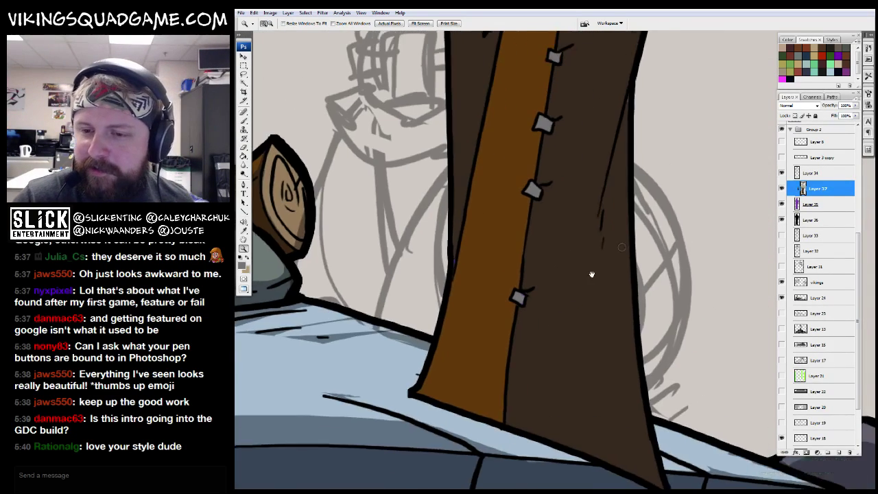
Step: Make the line art layer (Layer 34) active and examine the characters in the Viking Squad cover art for reference
left_click_drag(591, 275, 548, 367)
key("b")
left_click(825, 176)
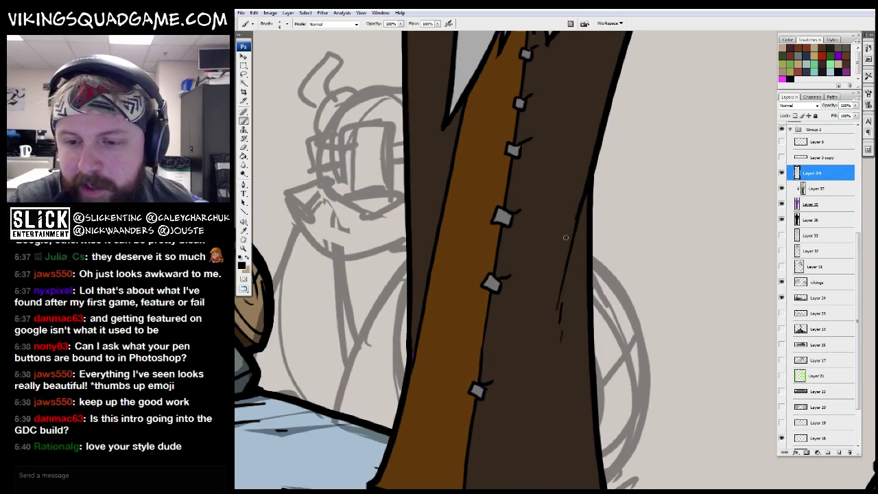
key("f")
double_click(555, 53)
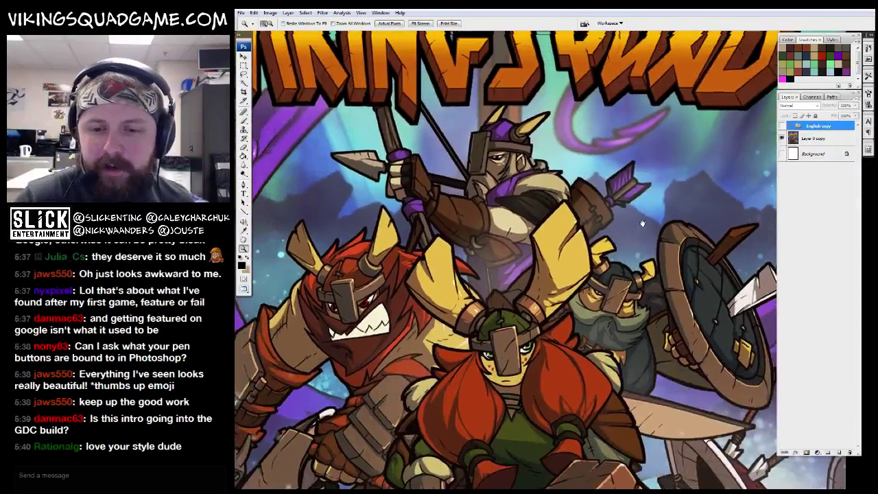
key("z")
left_click(396, 274)
key("f")
key("b")
key("alt+bracketright")
key("alt+bracketleft")
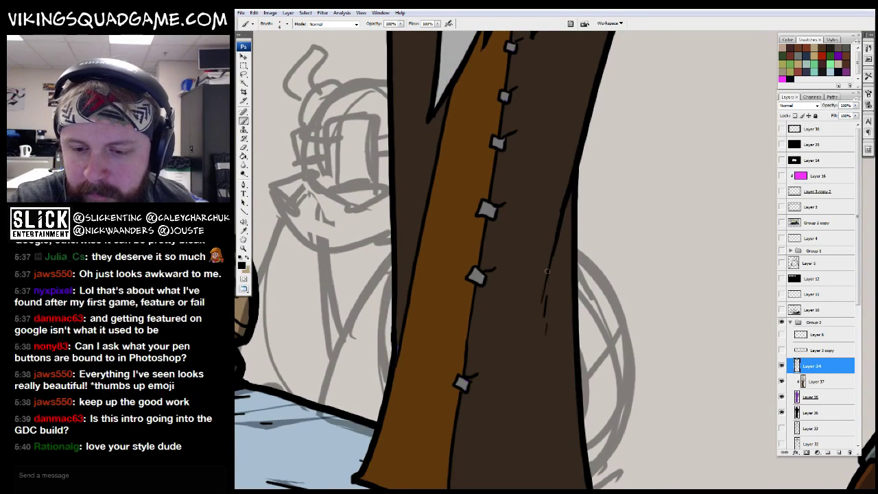
Step: Thicken the black ink seam between the clasps along the robe's front opening on the line art layer
left_click_drag(545, 261, 570, 286)
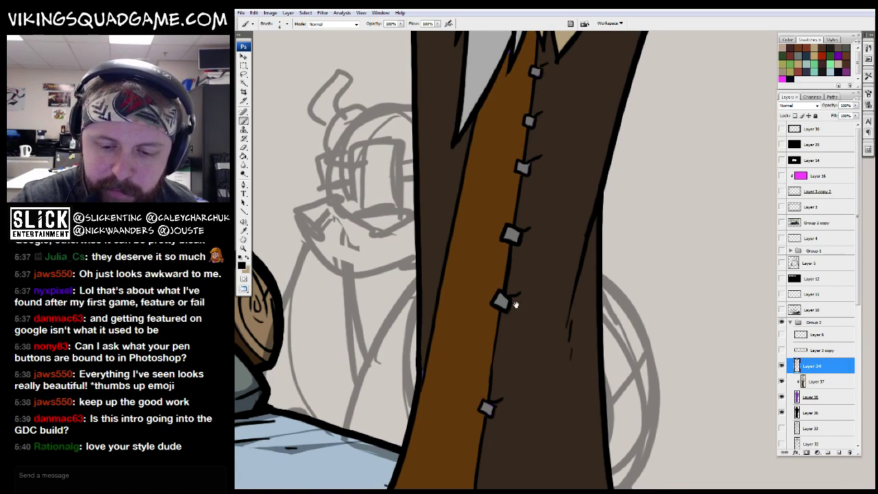
left_click_drag(509, 299, 516, 191)
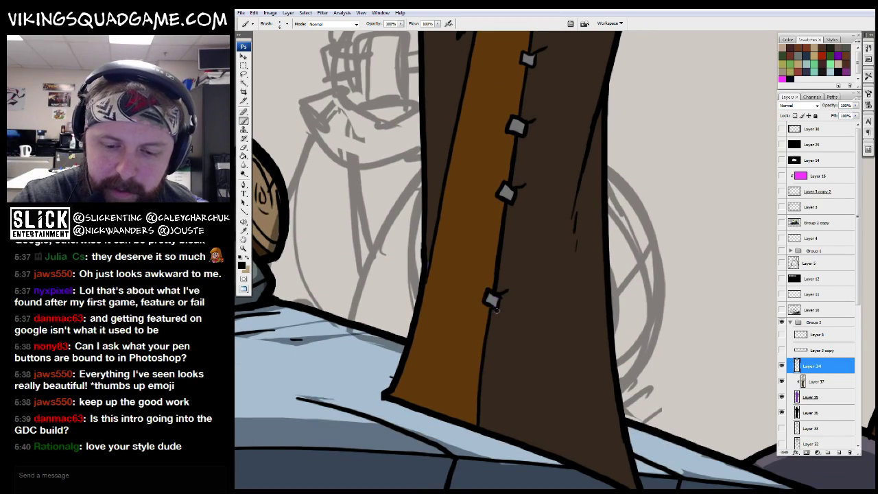
scroll(504, 351, "up", 5)
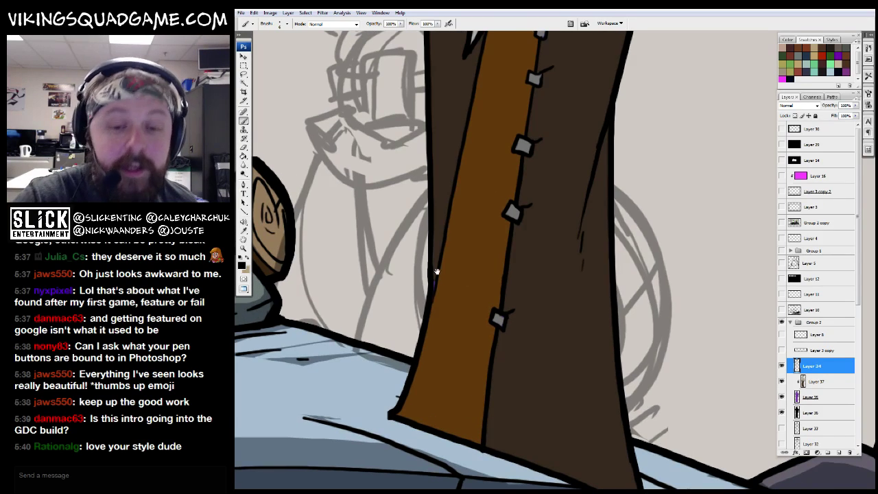
left_click_drag(475, 212, 435, 401)
left_click_drag(502, 256, 474, 372)
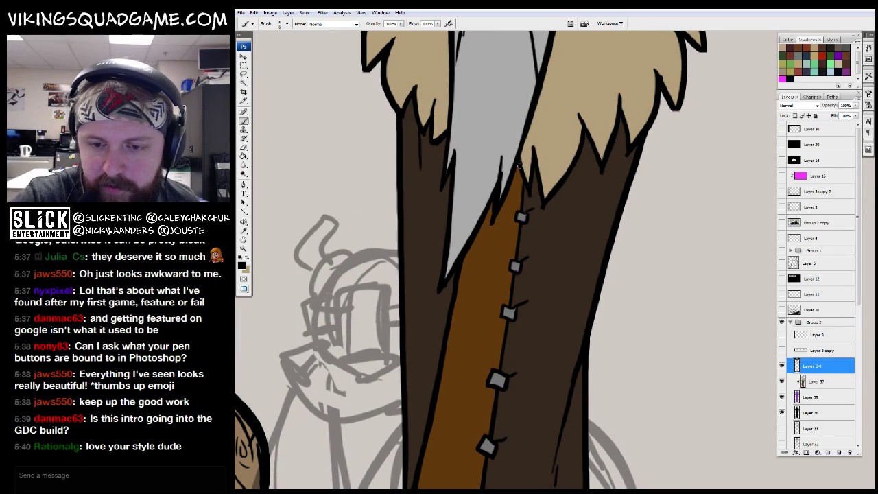
Step: Ink short fur strokes on both shoulders of the robed figure's fur mantle on the line art layer
left_click_drag(532, 159, 516, 295)
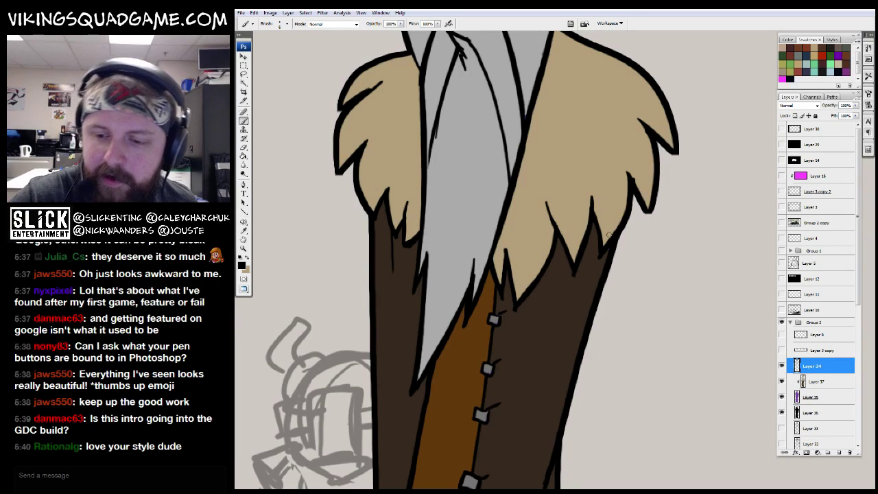
left_click_drag(600, 244, 599, 310)
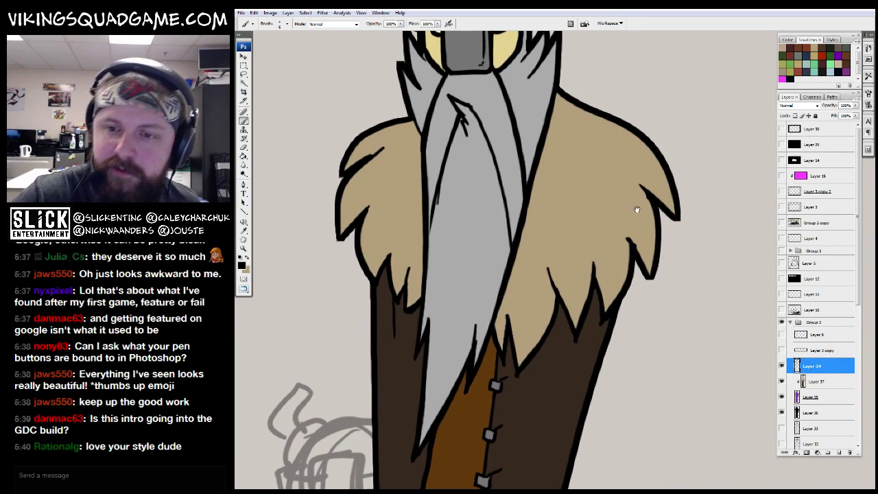
mouse_move(549, 114)
left_mouse_down()
mouse_move(585, 148)
mouse_move(592, 185)
left_mouse_up()
left_click_drag(558, 173, 580, 172)
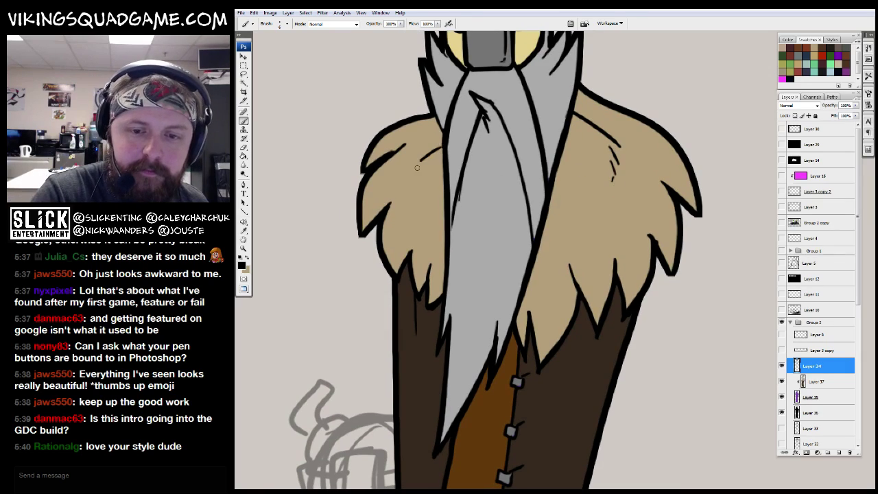
Step: Add a clipped shadow layer above Layer 37, fill it with the dark foreground colour and set its opacity to 40%
key("z")
left_click_drag(676, 226, 550, 321)
left_click(816, 381)
key("ctrl+shift+alt+n")
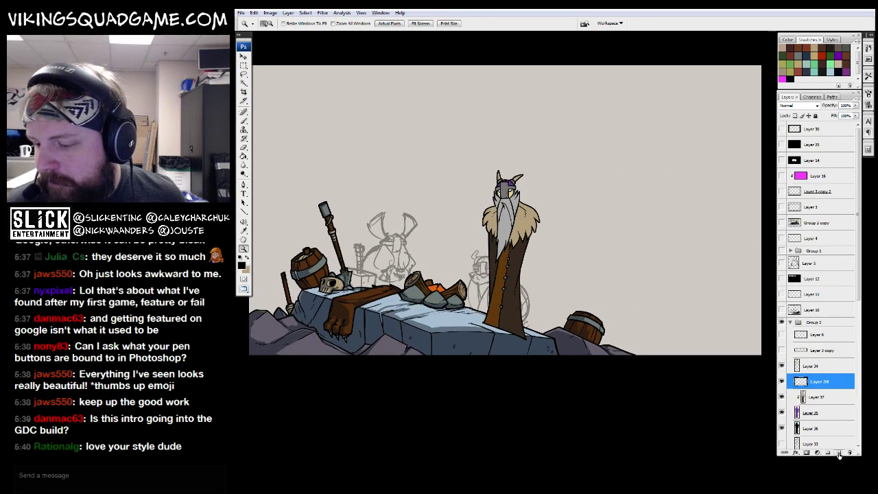
key("g")
key("alt+BackSpace")
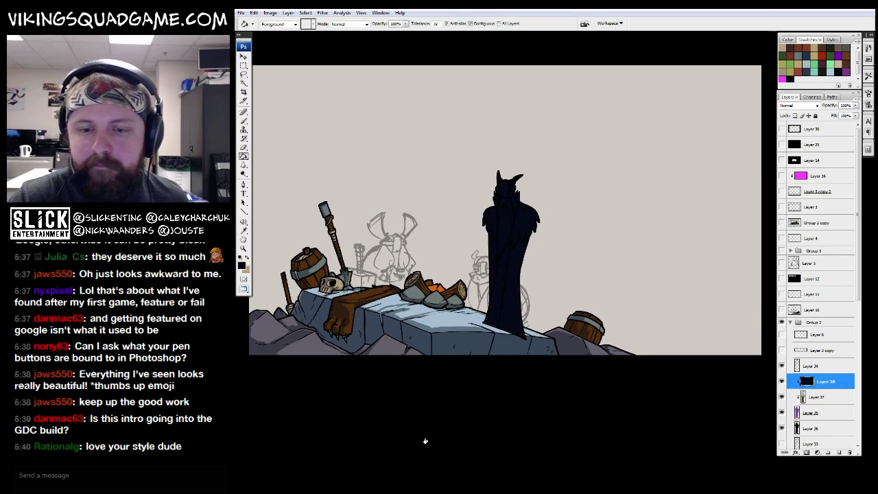
left_click(845, 105)
type("40")
key("Return")
Step: Try to lasso a thin sliver along the lower edge of the helmet's right horn
key("z")
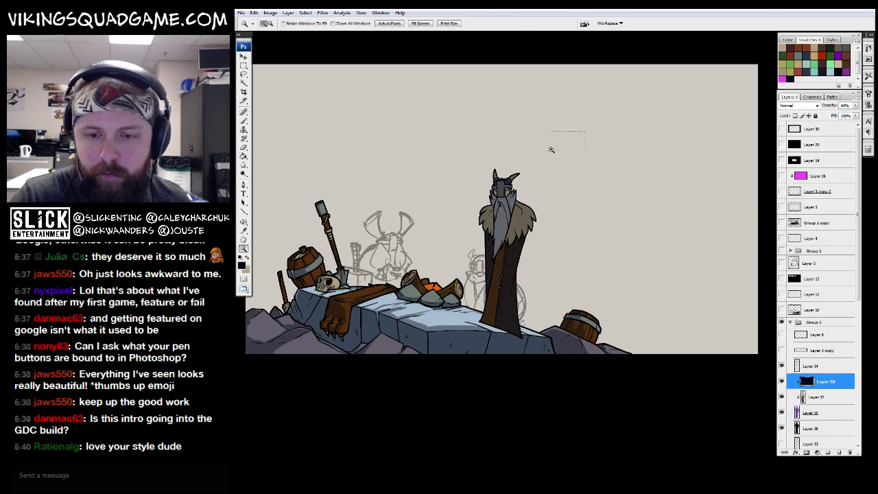
left_click(582, 151)
left_click(603, 174)
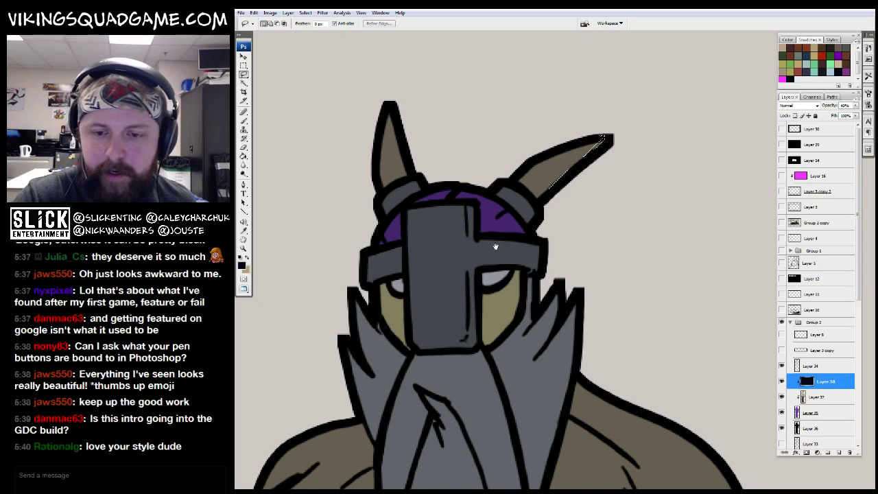
left_click(546, 226)
left_click(584, 251, "alt")
left_click(584, 250)
right_click(590, 261)
left_click(607, 288)
mouse_move(594, 242)
left_mouse_down()
mouse_move(601, 218)
mouse_move(556, 254)
left_mouse_up()
mouse_move(622, 83)
left_mouse_down()
mouse_move(532, 196)
mouse_move(528, 187)
left_mouse_up()
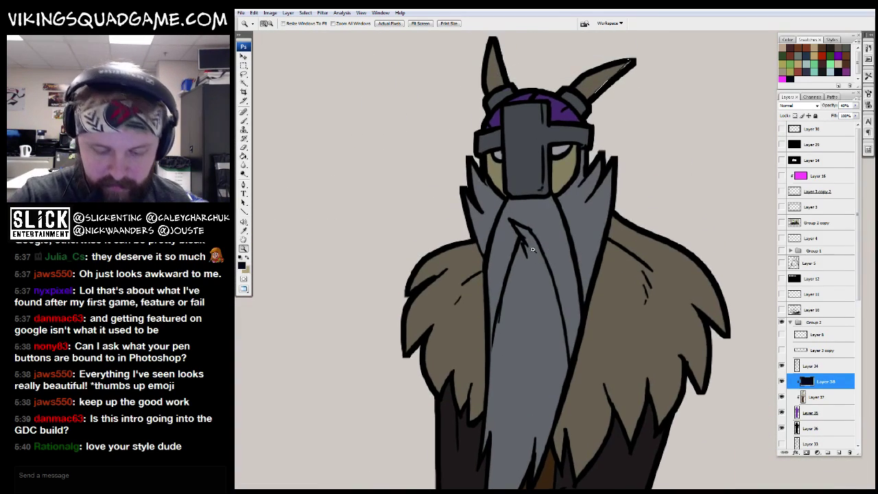
Step: Lasso the light-facing areas of the helmet: the nose guard, left brow band, left horn and its collar
key("l")
left_click_drag(544, 120, 523, 99)
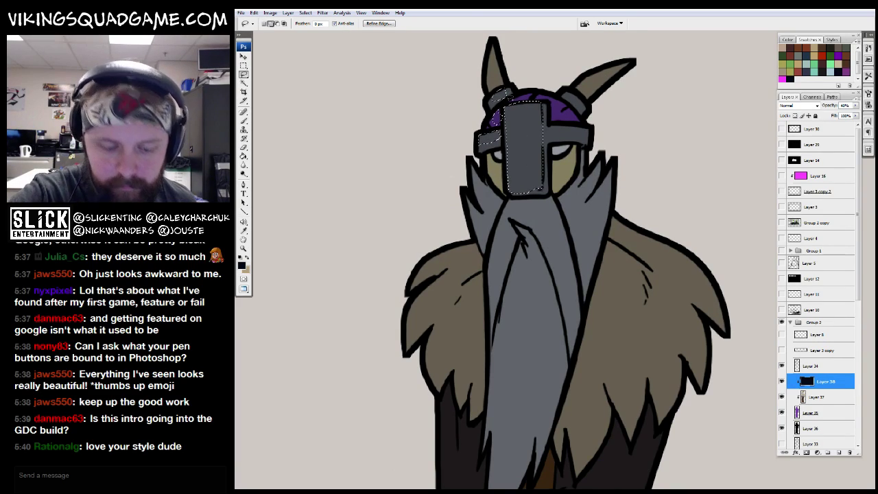
mouse_move(570, 113)
left_mouse_down()
mouse_move(550, 152)
mouse_move(562, 129)
left_mouse_up()
scroll(562, 130, "down", 1)
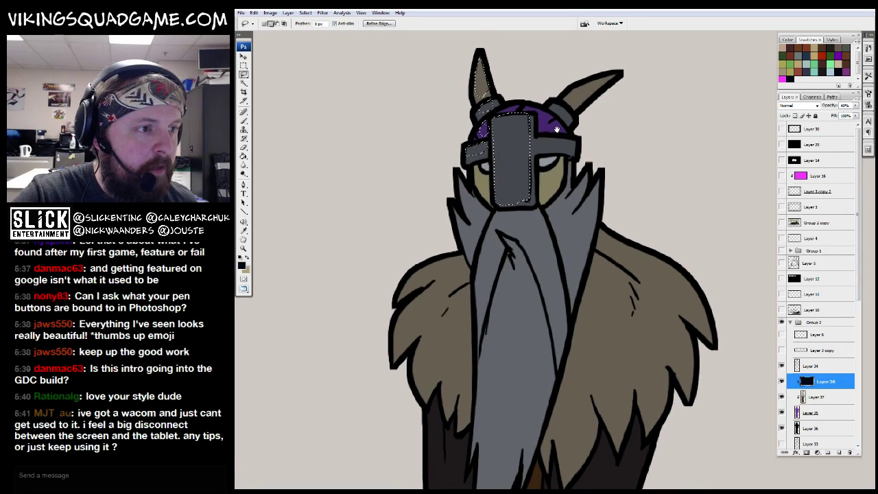
scroll(552, 179, "down", 2)
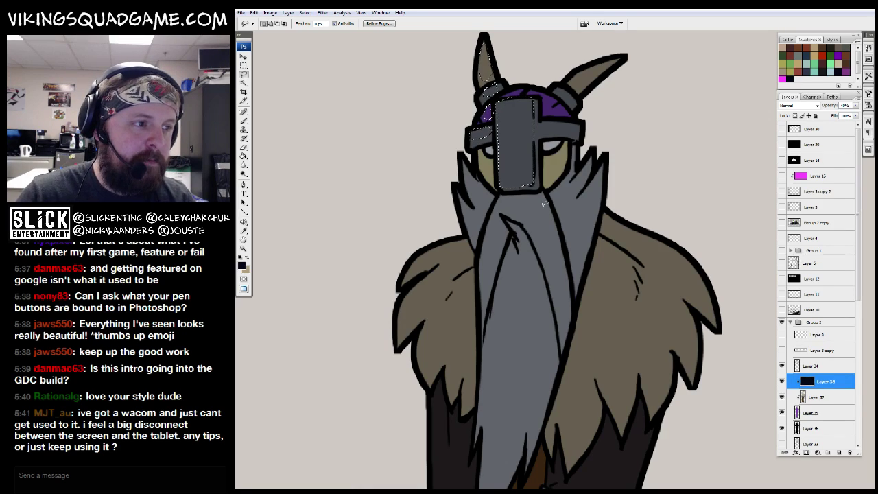
Step: Add light-facing strands of the side whiskers and moustache, plus the right cheek and brow band, to the lasso selection
left_click_drag(544, 204, 546, 205)
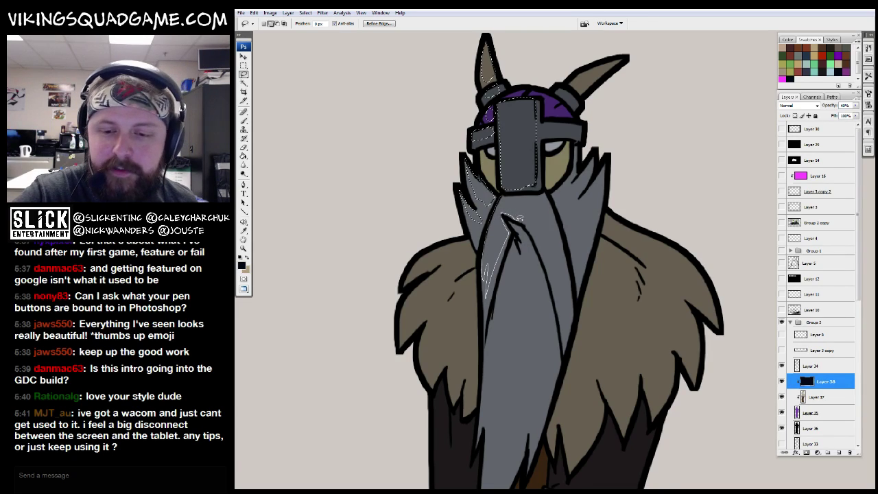
mouse_move(514, 209)
left_mouse_down()
mouse_move(488, 288)
mouse_move(522, 193)
left_mouse_up()
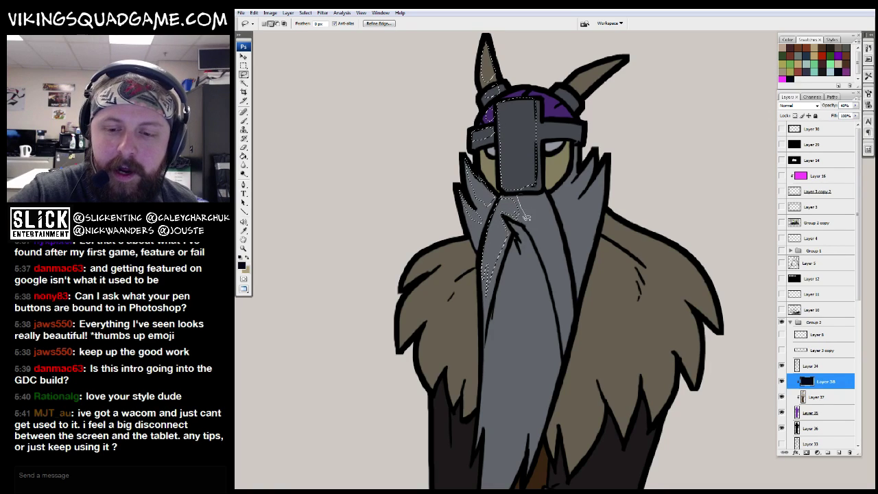
mouse_move(557, 218)
left_mouse_down()
mouse_move(549, 206)
mouse_move(576, 179)
mouse_move(558, 321)
left_mouse_up()
mouse_move(571, 218)
left_mouse_down()
mouse_move(579, 206)
mouse_move(552, 161)
mouse_move(562, 141)
left_mouse_up()
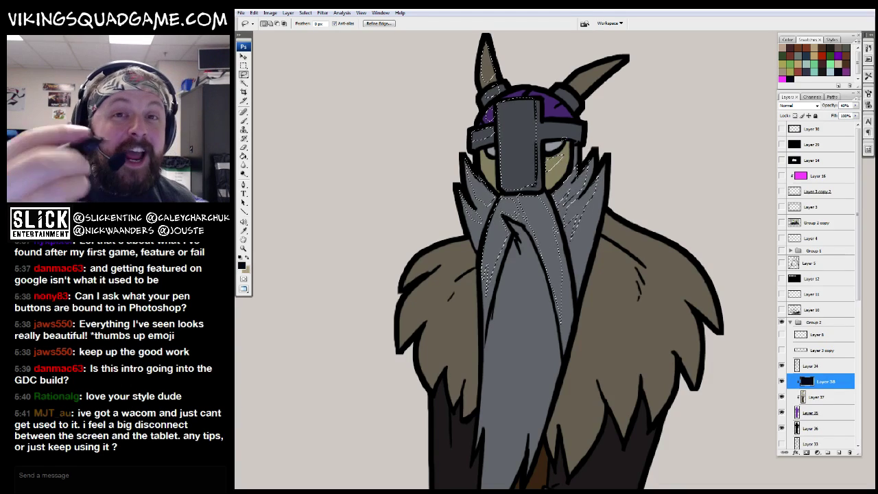
left_click_drag(556, 261, 562, 299)
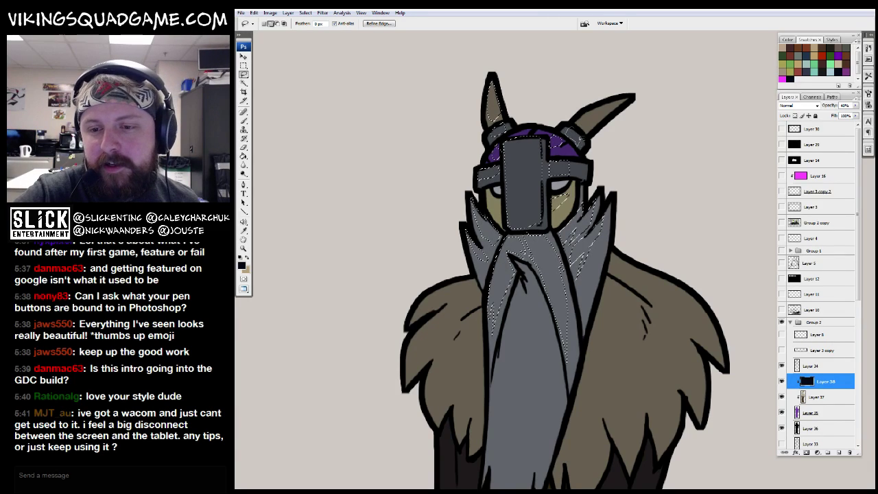
Step: Add the long central beard strands and jagged tufts across both sides of the fur mantle to the selection
left_click_drag(522, 290, 567, 173)
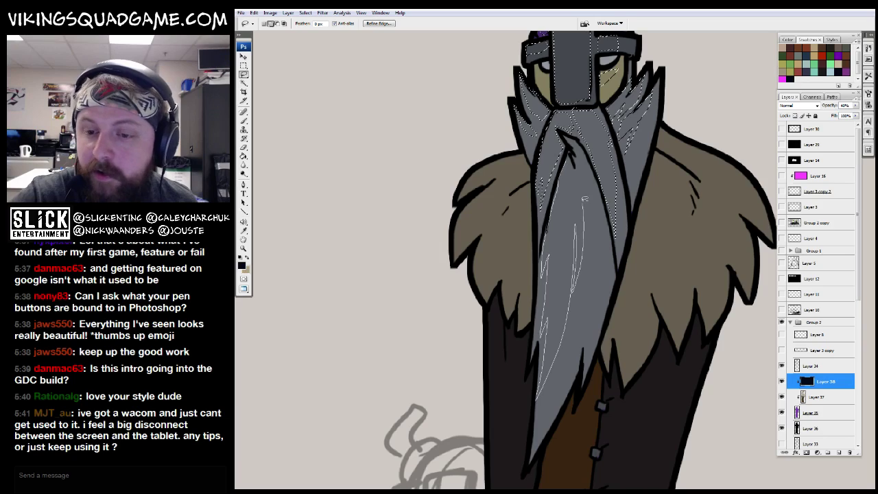
mouse_move(577, 172)
left_mouse_down()
mouse_move(519, 174)
mouse_move(522, 184)
mouse_move(488, 235)
mouse_move(521, 164)
mouse_move(491, 160)
mouse_move(504, 176)
mouse_move(511, 233)
mouse_move(511, 216)
mouse_move(498, 262)
mouse_move(519, 252)
left_mouse_up()
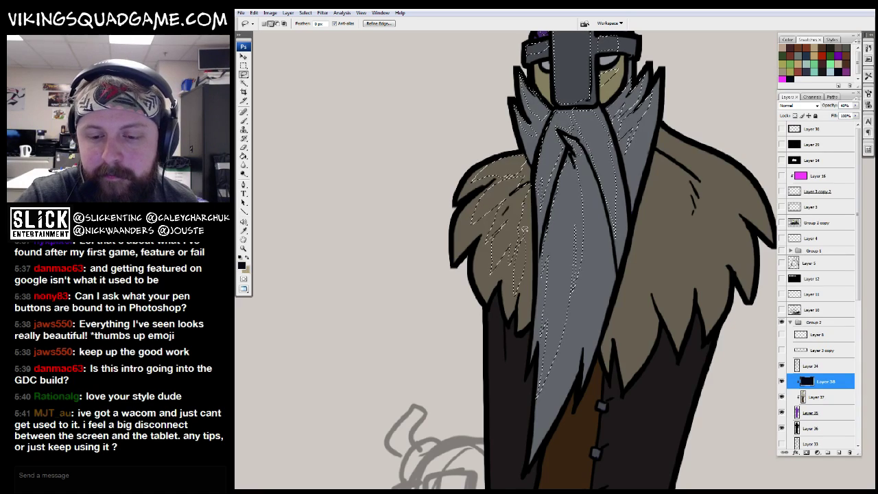
left_click_drag(575, 261, 490, 265)
left_click_drag(539, 289, 545, 358)
mouse_move(540, 285)
left_mouse_down()
mouse_move(566, 279)
mouse_move(561, 244)
mouse_move(574, 238)
mouse_move(564, 217)
left_mouse_up()
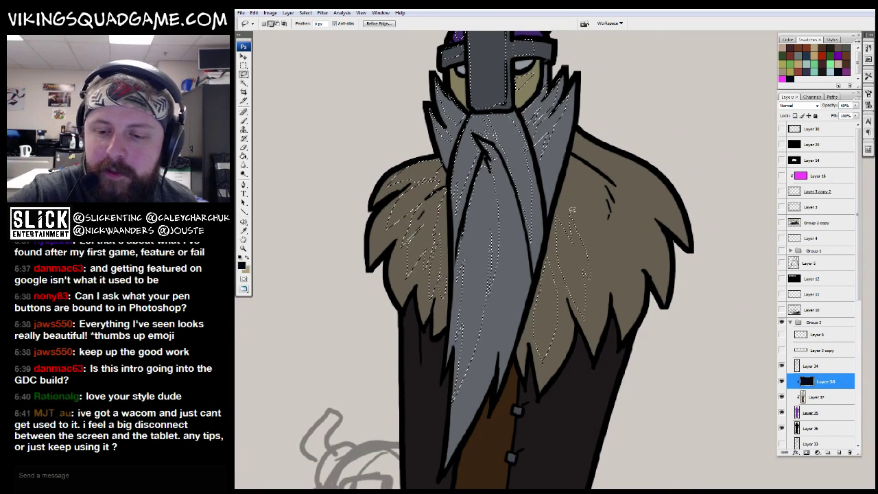
left_click_drag(568, 179, 617, 290)
left_click_drag(613, 214, 593, 168)
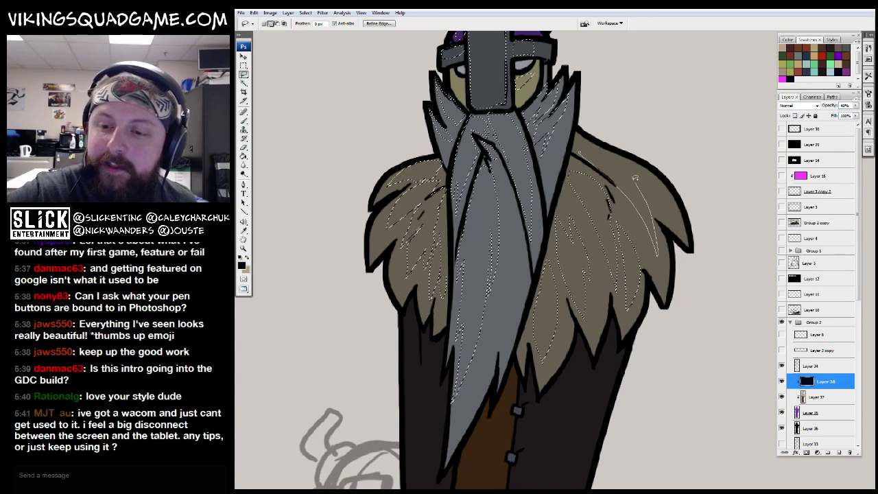
Step: Add the folds on the robe's dark left side and the lit faces of the grey clasps to the selection
mouse_move(424, 335)
left_mouse_down()
mouse_move(425, 311)
mouse_move(483, 183)
mouse_move(471, 248)
mouse_move(478, 412)
mouse_move(506, 240)
left_mouse_up()
left_click_drag(503, 191, 508, 190)
mouse_move(530, 291)
left_mouse_down()
mouse_move(507, 190)
mouse_move(530, 204)
mouse_move(530, 190)
left_mouse_up()
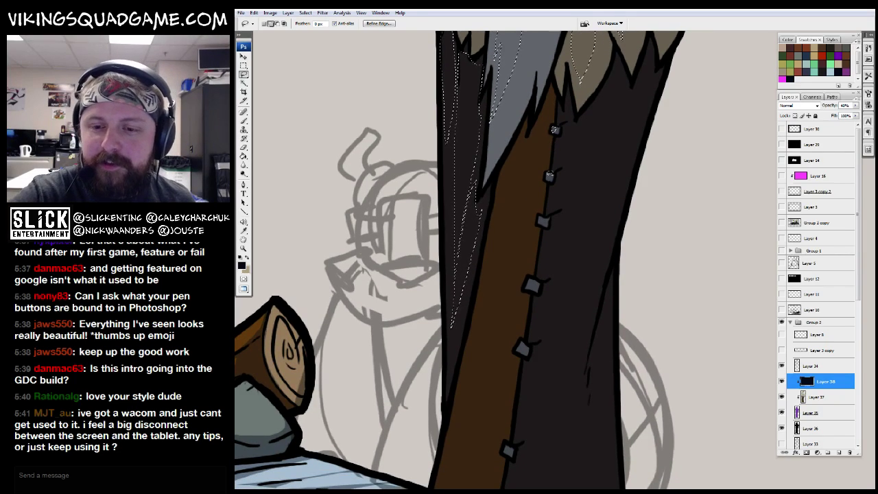
left_click_drag(530, 284, 532, 192)
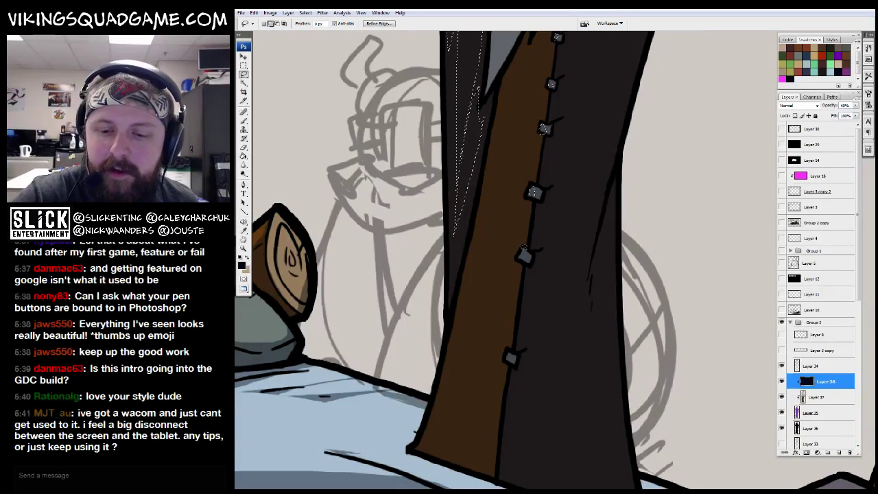
left_click_drag(508, 345, 511, 366)
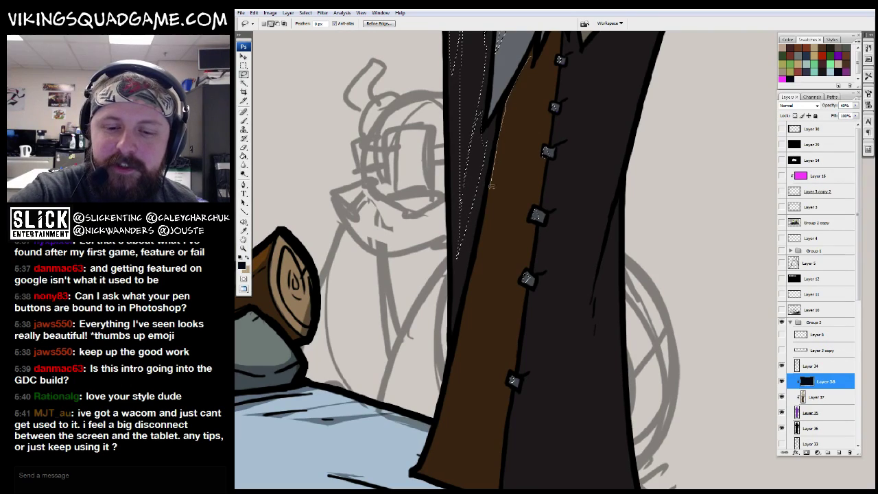
Step: Add a long strip of the brown front panel and curved slivers beside the clasps to the selection
left_click_drag(456, 339, 474, 257)
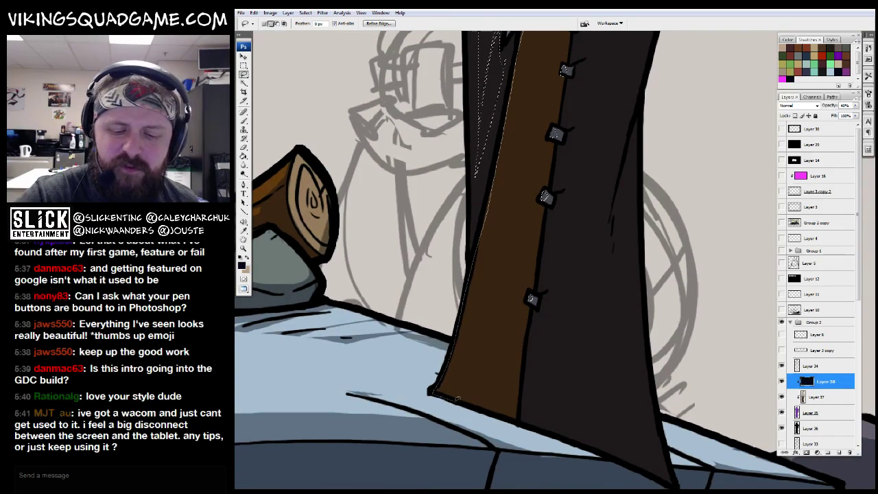
mouse_move(504, 158)
left_mouse_down()
mouse_move(519, 261)
mouse_move(480, 349)
mouse_move(532, 147)
left_mouse_up()
mouse_move(516, 336)
left_mouse_down()
mouse_move(512, 211)
mouse_move(504, 301)
left_mouse_up()
left_click_drag(502, 62, 509, 181)
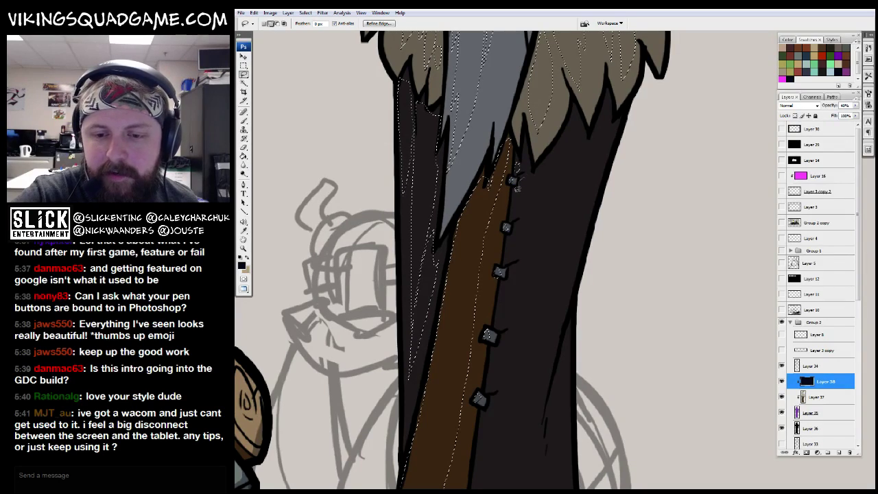
left_click_drag(519, 266, 514, 209)
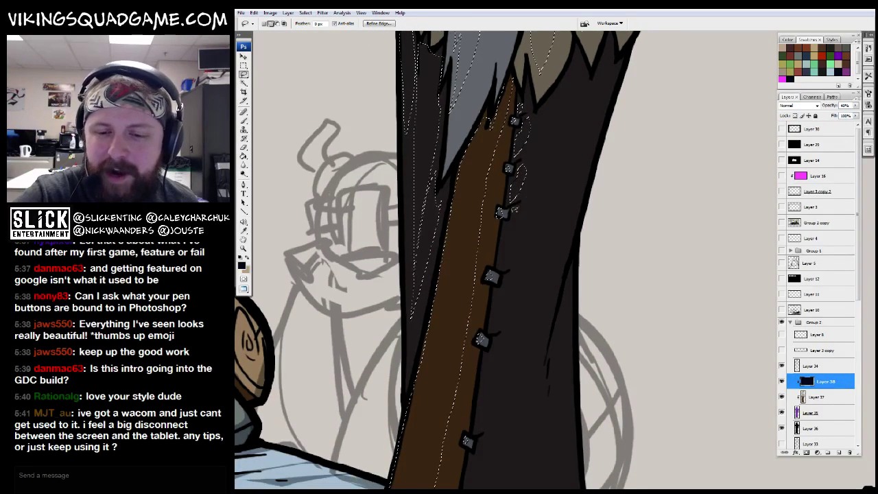
mouse_move(506, 256)
left_mouse_down()
mouse_move(519, 177)
mouse_move(511, 267)
left_mouse_up()
left_click_drag(507, 302, 502, 291)
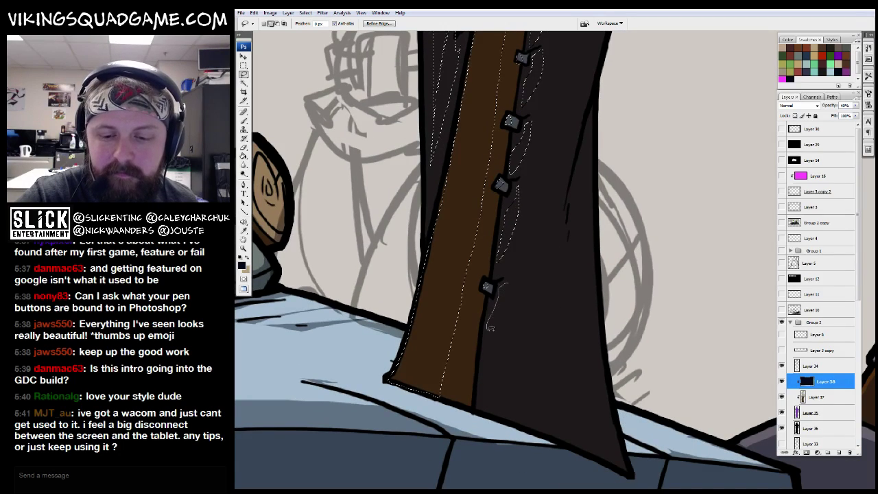
Step: Clear the selected light areas from the shadow layer, deselect, and check the shaded figure within the whole scene
key("z")
left_click(562, 206, "alt")
left_click(568, 196, "alt")
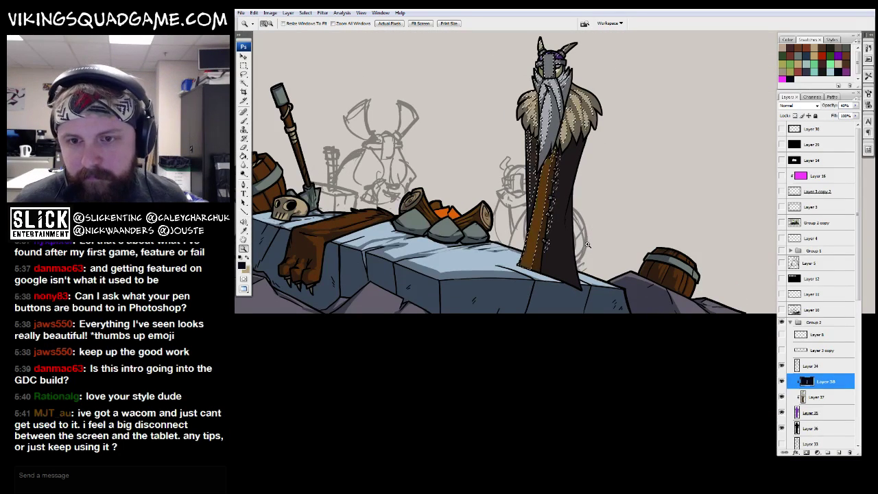
left_click(625, 213, "alt")
left_click(619, 280, "alt")
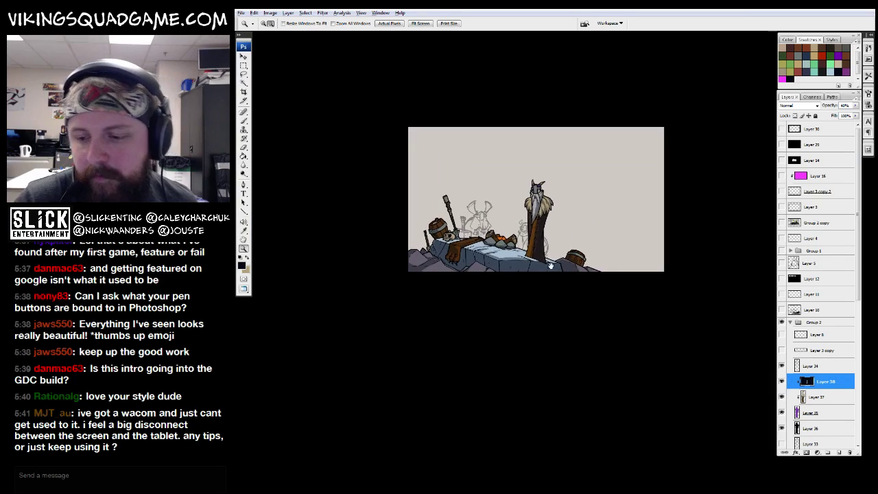
Step: Merge the robed figure's colour and shadow layers into Layer 34 and move the figure slightly left on the rock
left_click(821, 367)
key("v")
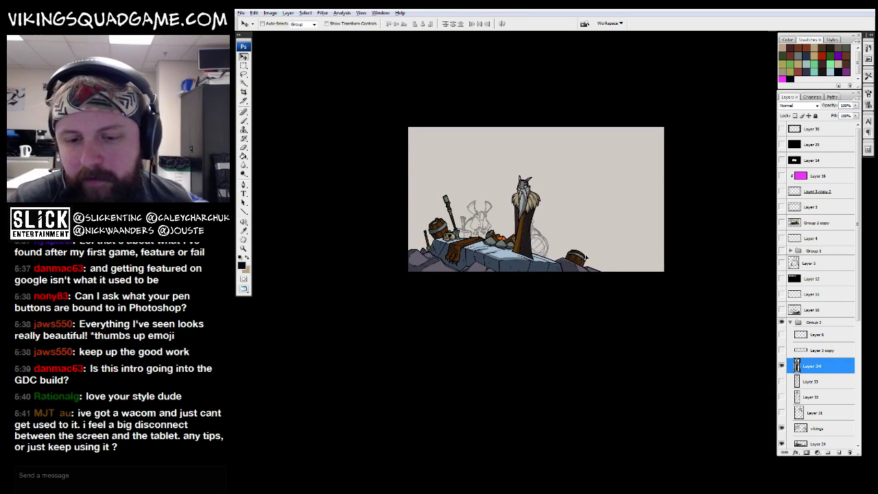
Step: Move the grey-bearded elder's layer, Layer 34, below Layer 24 in the layer stack
left_click_drag(811, 364, 818, 438)
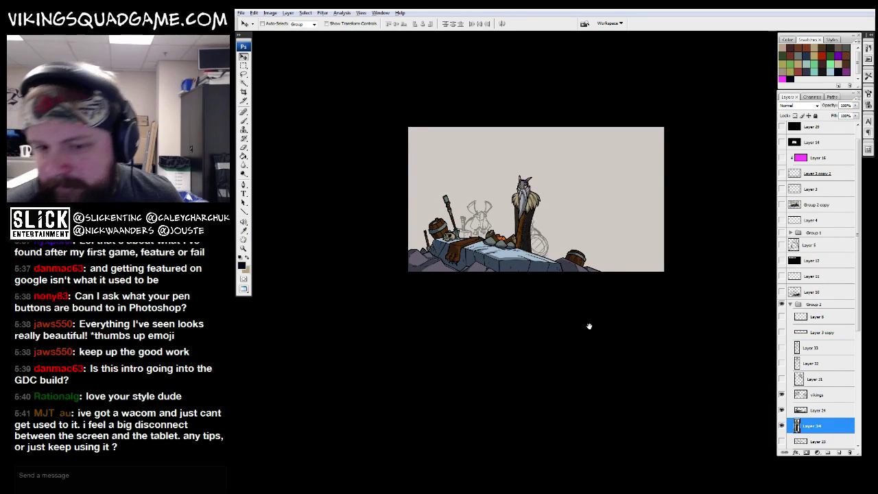
key("ctrl+plus")
key("ctrl+plus")
key("ctrl+plus")
key("ctrl+plus")
left_click_drag(636, 353, 603, 350)
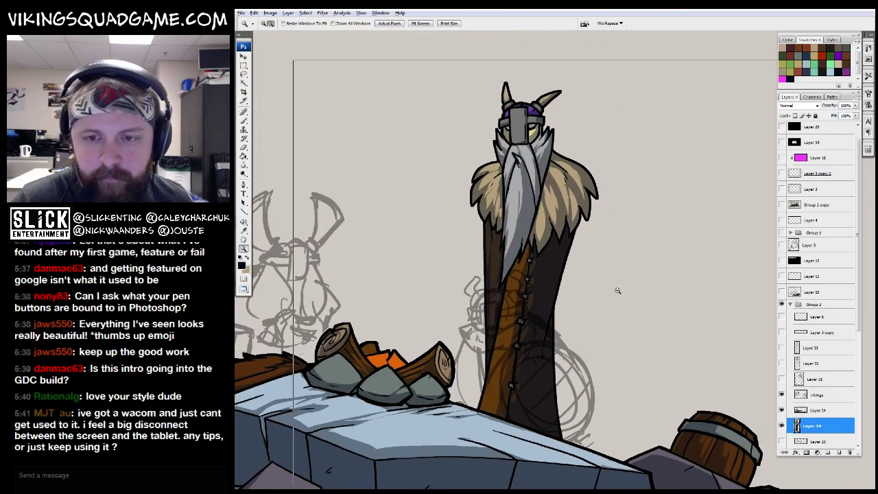
Step: Paint the elder's eyes white beside the nose guard and add black pupils
key("ctrl+minus")
key("z")
left_click_drag(569, 161, 626, 196)
key("b")
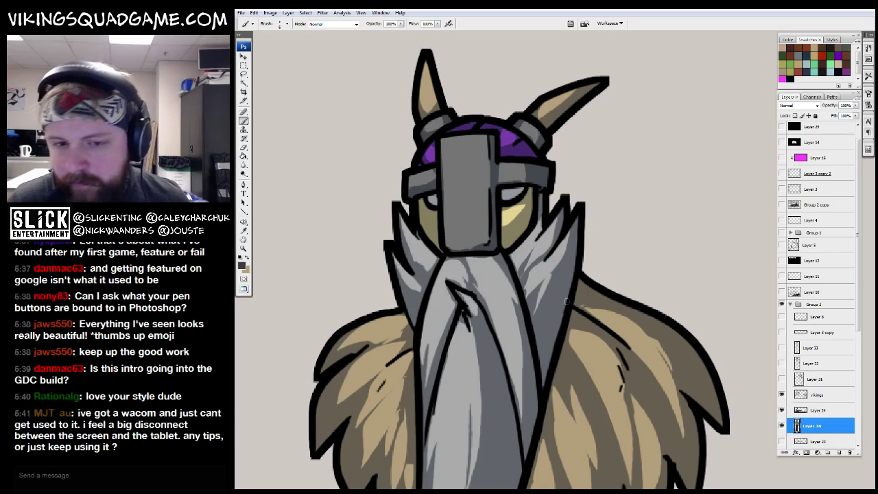
left_click(242, 266)
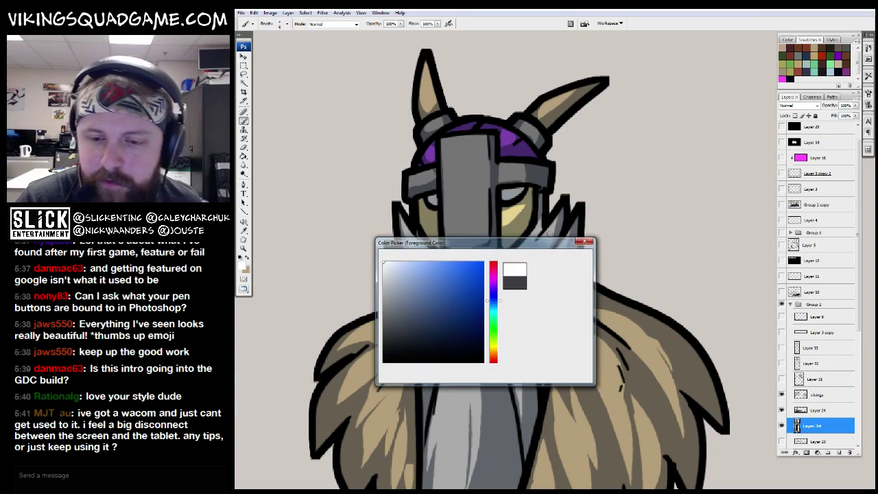
left_click(564, 254)
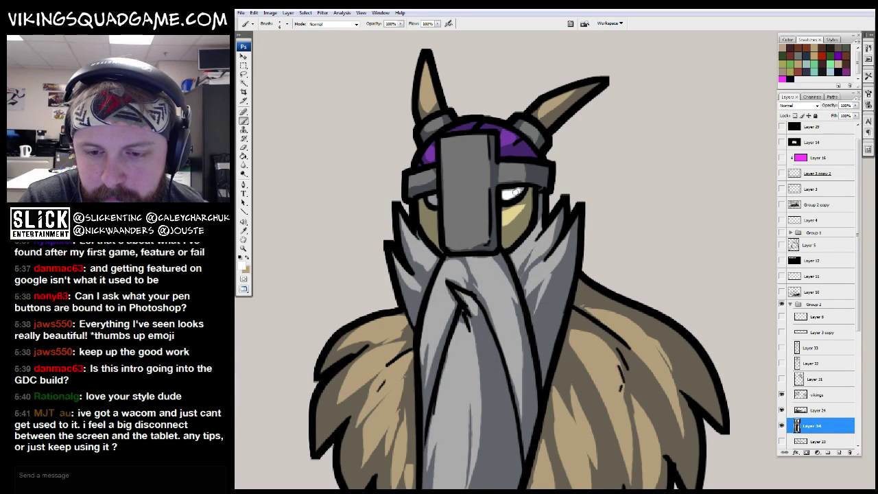
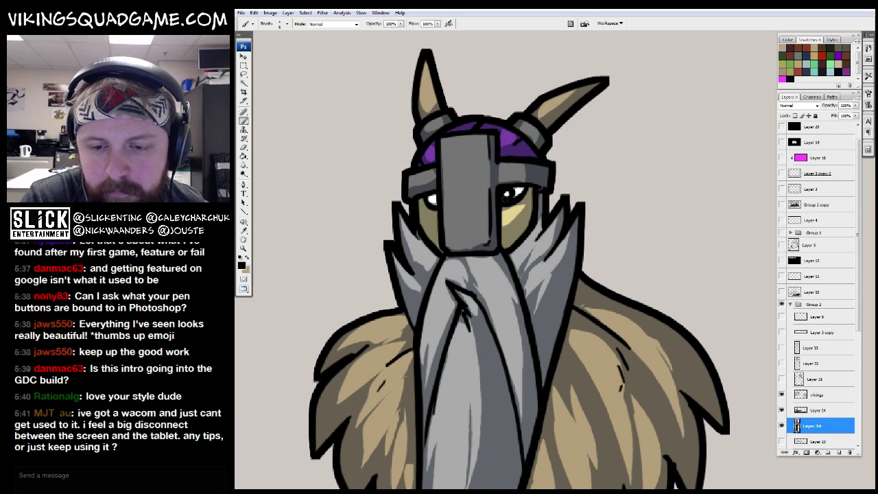
Step: Move the grey-bearded elder to the right so he stands next to the barrel at the ledge's right end
key("z")
left_click(619, 249, "alt")
left_click(619, 249, "alt")
left_click(641, 274, "alt")
left_click(620, 308, "alt")
left_click(621, 308, "alt")
key("v")
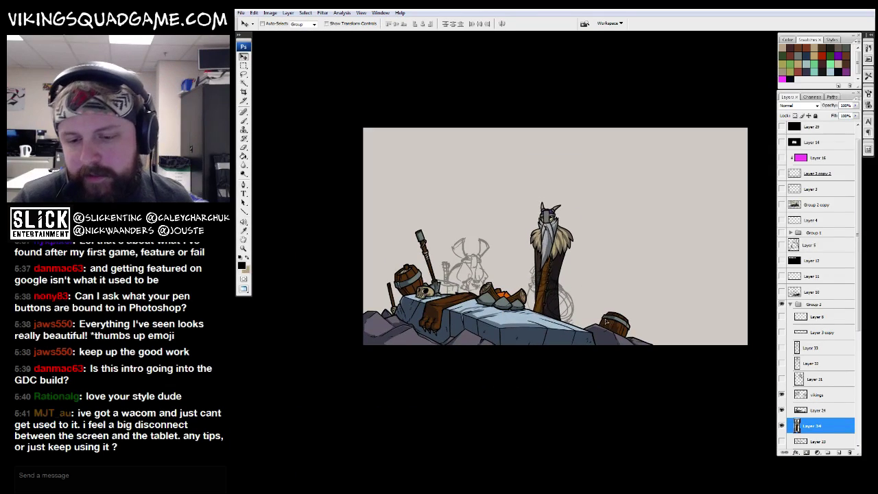
left_click(781, 394)
left_click(781, 394)
left_click(819, 394)
mouse_move(603, 323)
left_mouse_down()
mouse_move(610, 278)
mouse_move(609, 347)
mouse_move(600, 345)
mouse_move(649, 355)
left_mouse_up()
left_click(813, 425)
Step: Enlarge the sketched figures on the vikings layer slightly with Free Transform
left_click(816, 394)
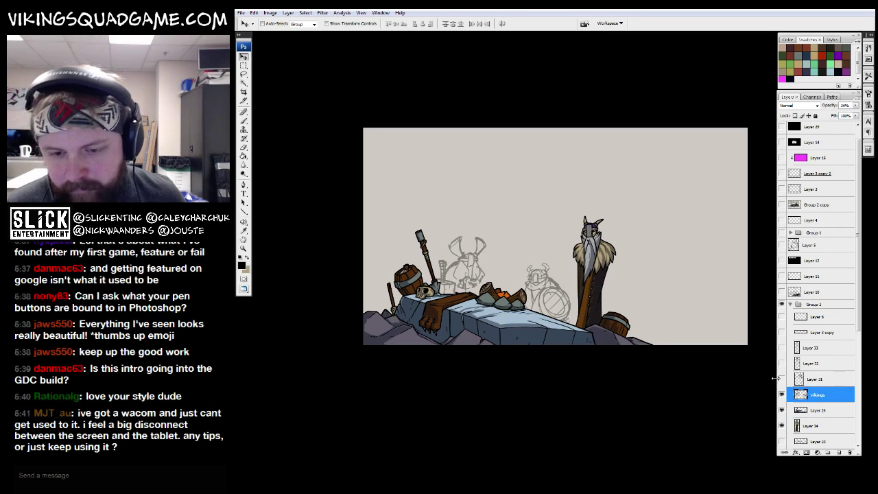
key("ctrl+t")
left_click_drag(573, 233, 579, 229)
key("Return")
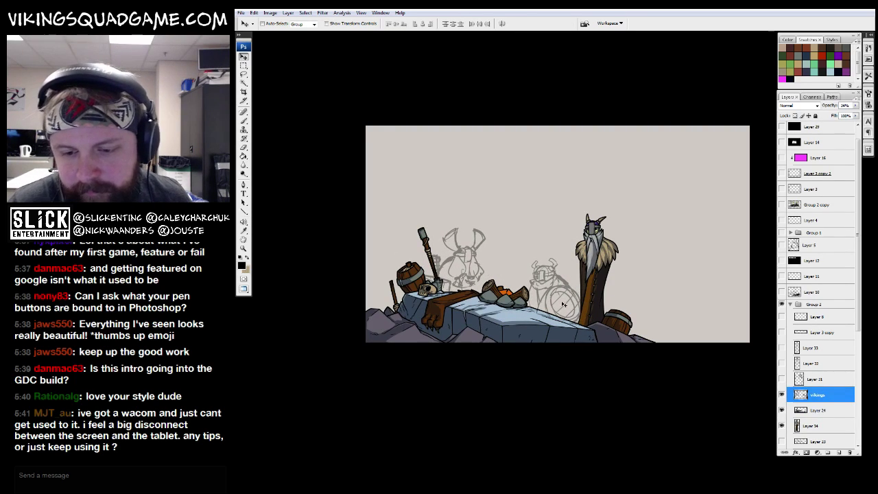
Step: Bring up the VS_COVER_PS4.psd artwork and frame the green-bearded viking beside the round shield as a reference
key("z")
left_click(570, 256)
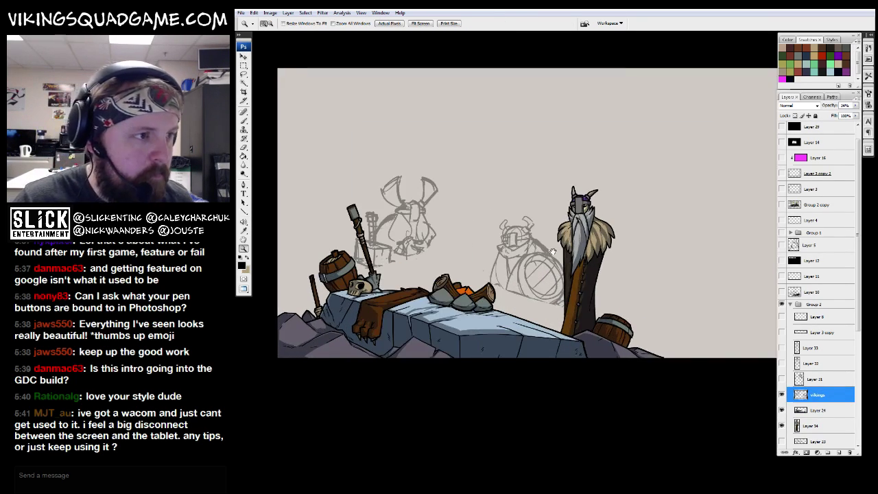
key("f")
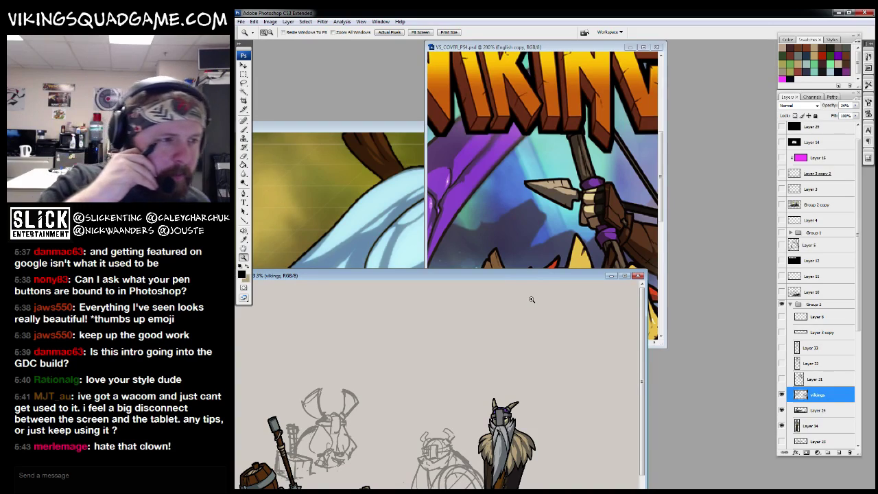
left_click(590, 50)
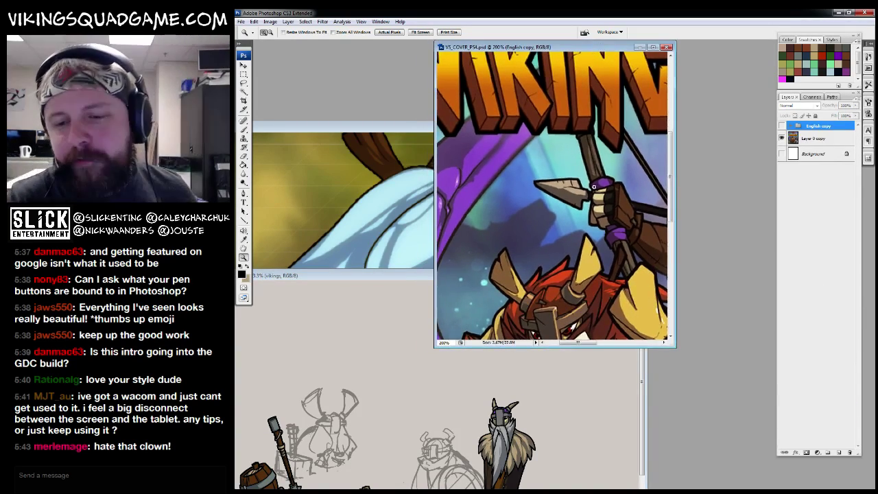
key("f")
key("ctrl+0")
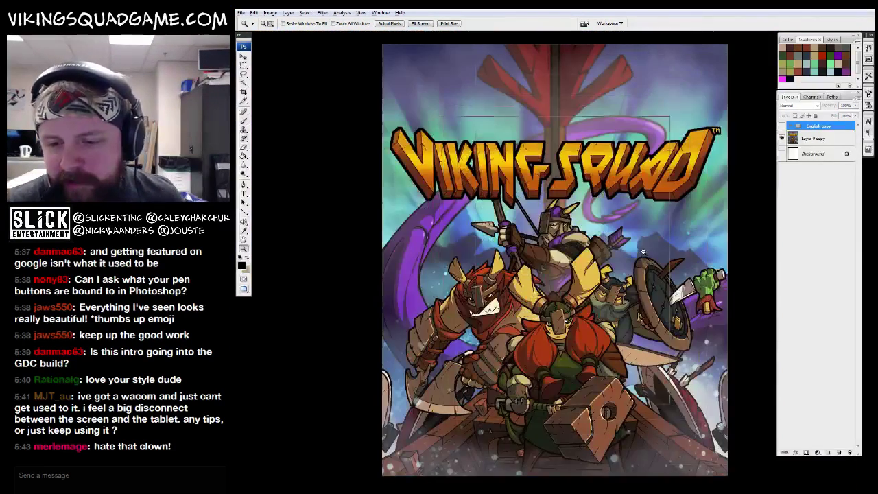
key("f")
left_click_drag(633, 173, 543, 283)
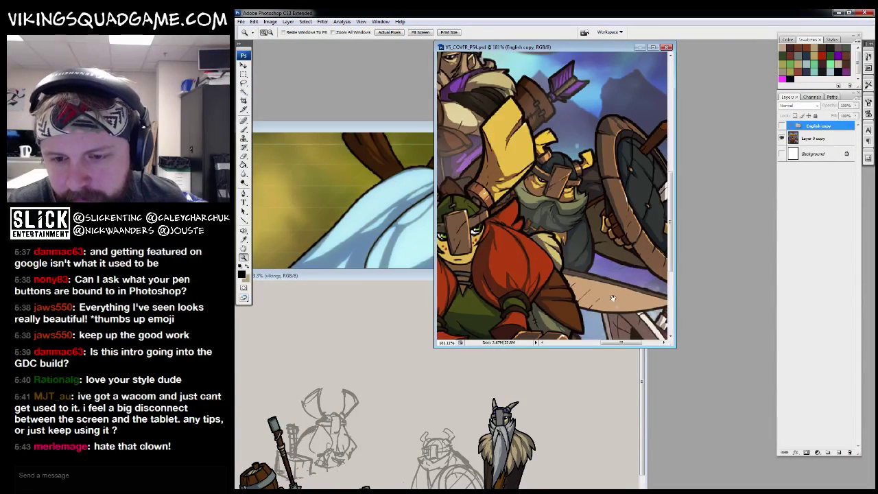
Step: Copy the green-bearded viking's helmeted head from the cover and paste it into cine_builder2.psd as a new layer
key("l")
mouse_move(536, 125)
left_mouse_down()
mouse_move(513, 175)
mouse_move(584, 128)
left_mouse_up()
key("alt+bracketleft")
left_click_drag(406, 272, 494, 126)
key("ctrl+v")
Step: Enlarge the pasted head to about 236%, rotate it about 15°, and place it over the right-hand viking sketch's head
key("z")
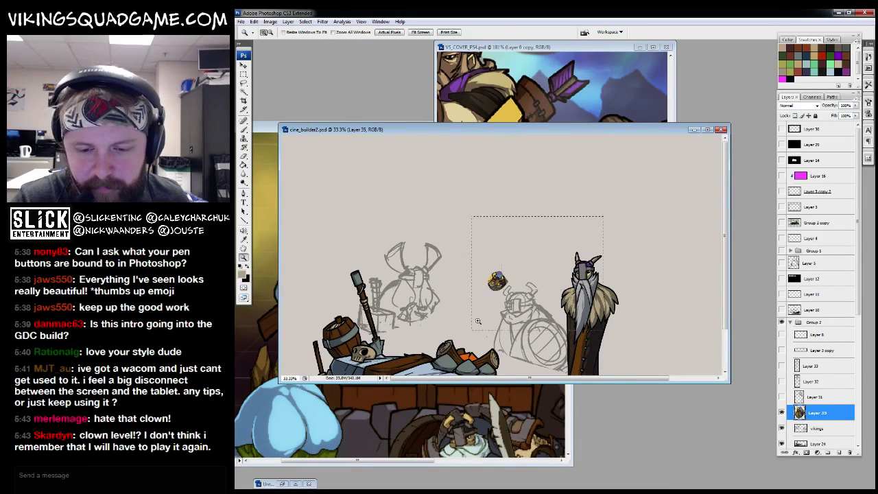
left_click_drag(396, 271, 624, 319)
left_click_drag(482, 234, 564, 324)
key("ctrl+t")
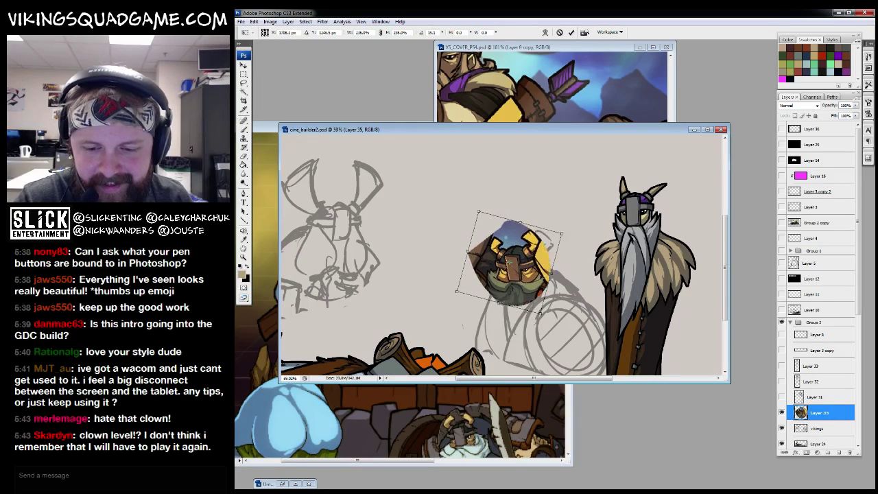
key("Return")
Step: Shift and distort the pasted head with Free Transform to fit the seated viking sketch's head
key("z")
left_click_drag(436, 218, 652, 336)
key("f")
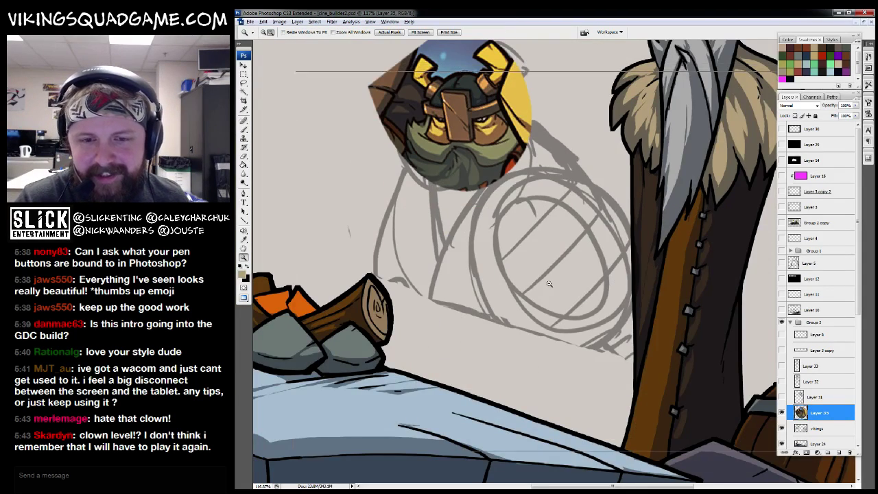
left_click(681, 325, "alt")
left_click_drag(439, 172, 474, 210)
key("ctrl+t")
left_click_drag(482, 121, 483, 134)
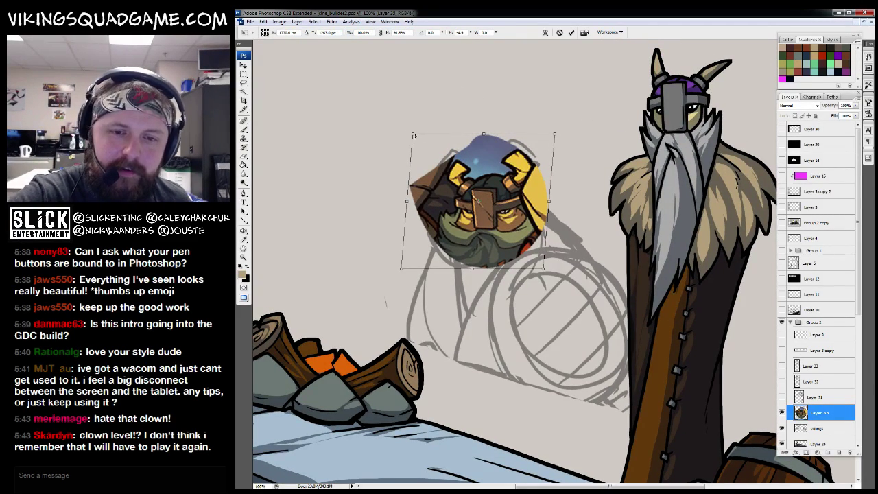
left_click_drag(414, 135, 414, 130)
left_click_drag(402, 270, 403, 267)
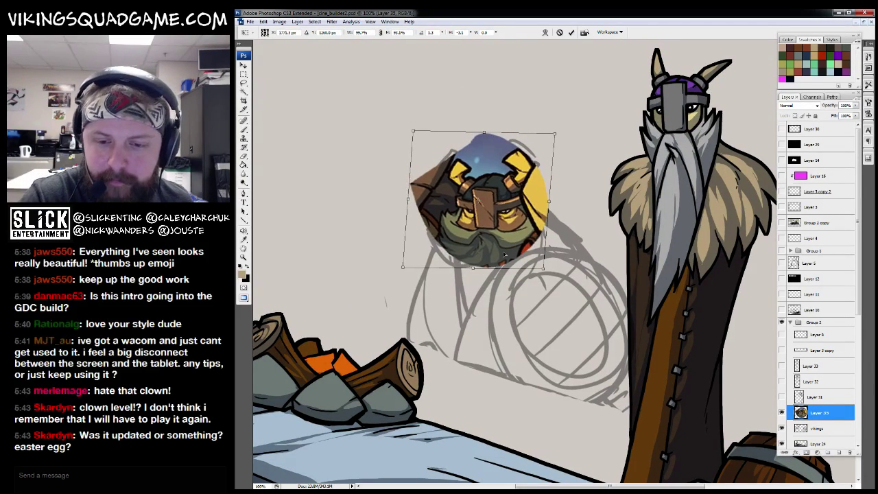
left_click_drag(545, 269, 547, 262)
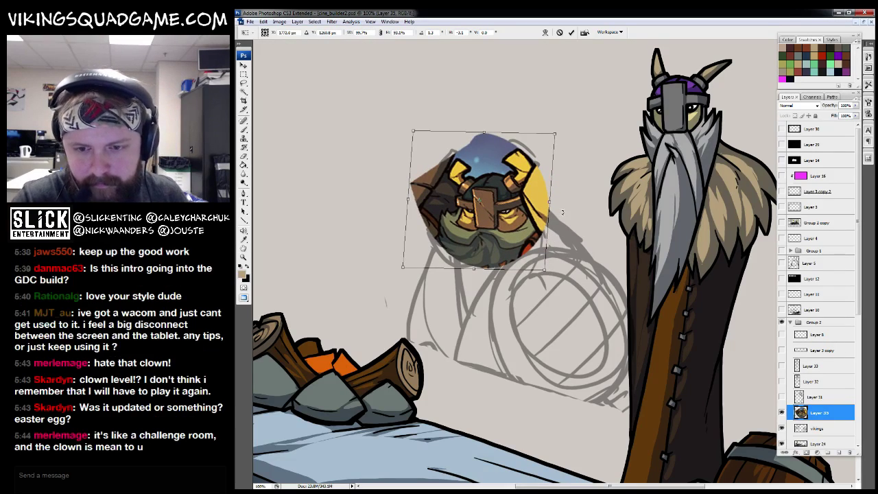
key("Return")
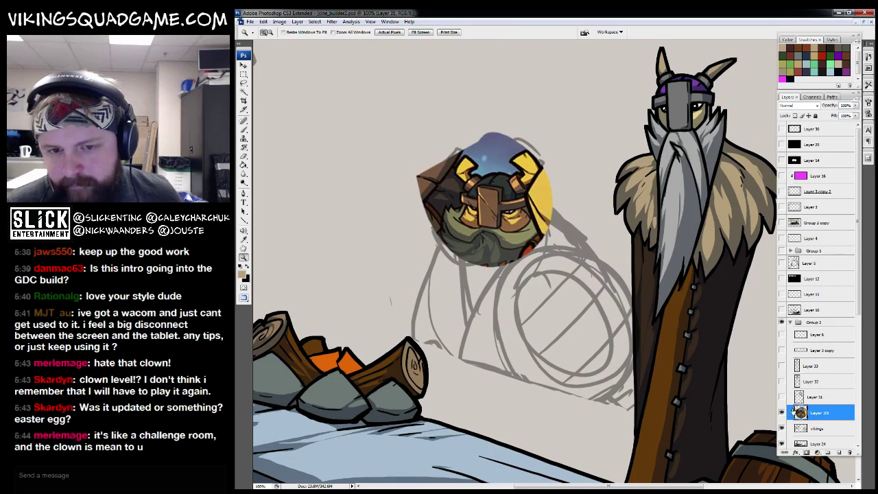
Step: Scale the pasted head down slightly and set its layer opacity to 50%
key("ctrl+t")
left_click_drag(414, 130, 420, 137)
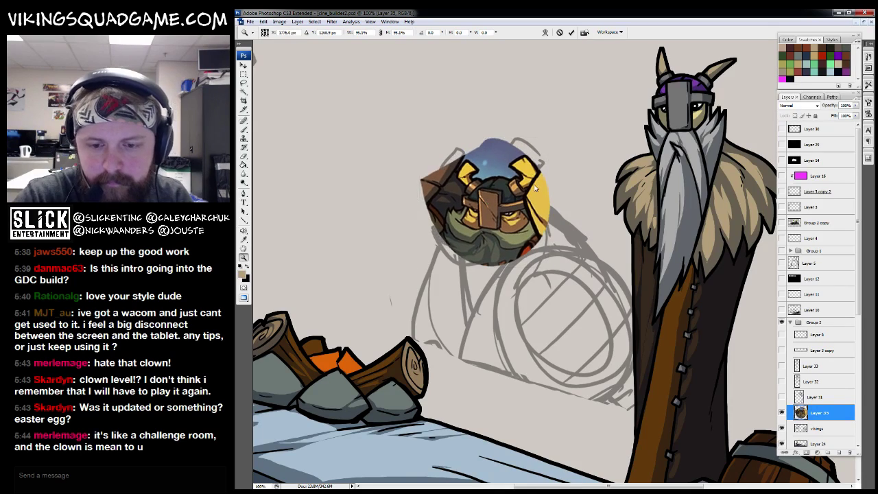
key("Return")
left_click(855, 105)
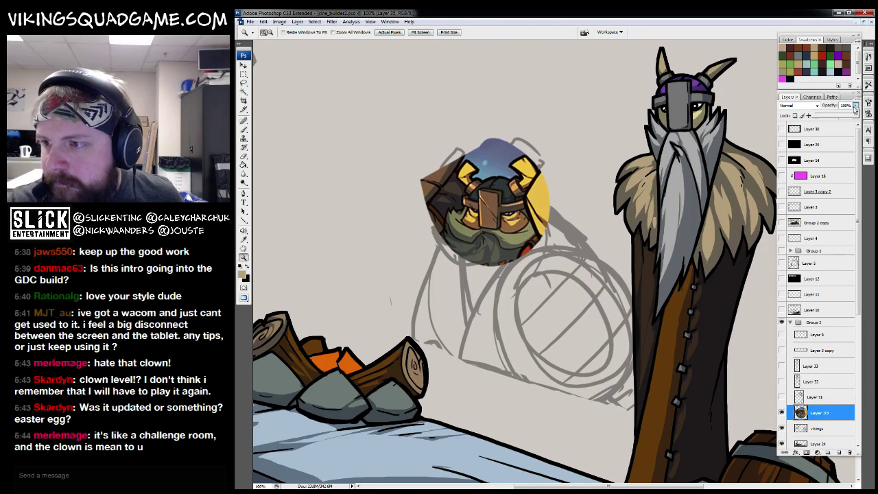
left_click_drag(857, 121, 838, 121)
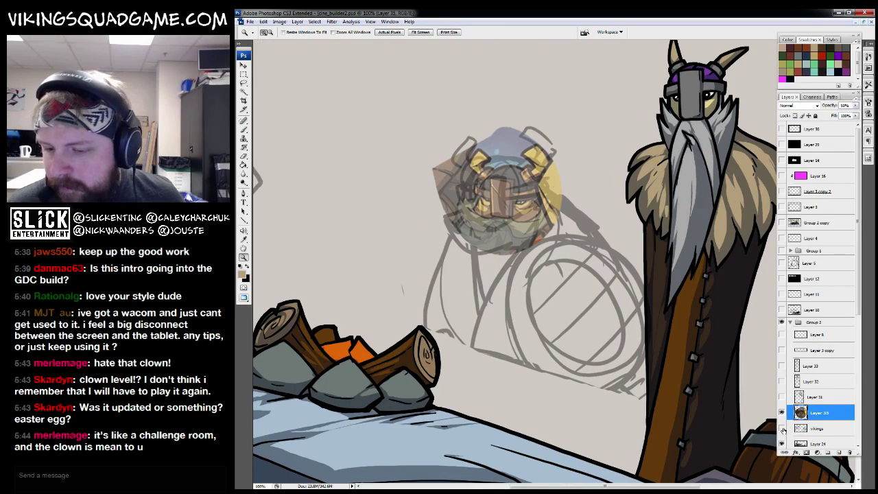
Step: Lasso the shield-bearing viking's sketched head on the vikings layer, delete it, and clear the selection
left_click(818, 427)
key("l")
left_click_drag(552, 199, 548, 206)
key("Delete")
key("ctrl+d")
scroll(685, 411, "down", 1)
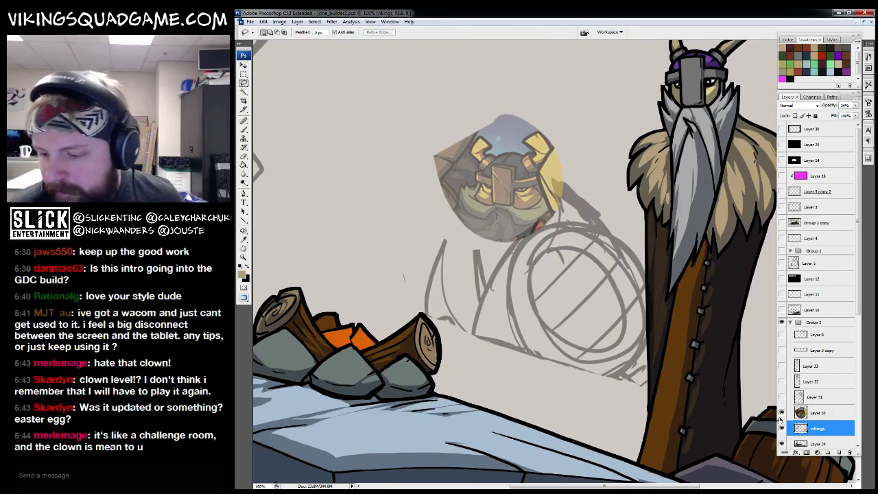
Step: Lower the pasted head layer's opacity to 24% and add a new layer above it
left_click_drag(789, 274, 768, 254)
key("alt+bracketright")
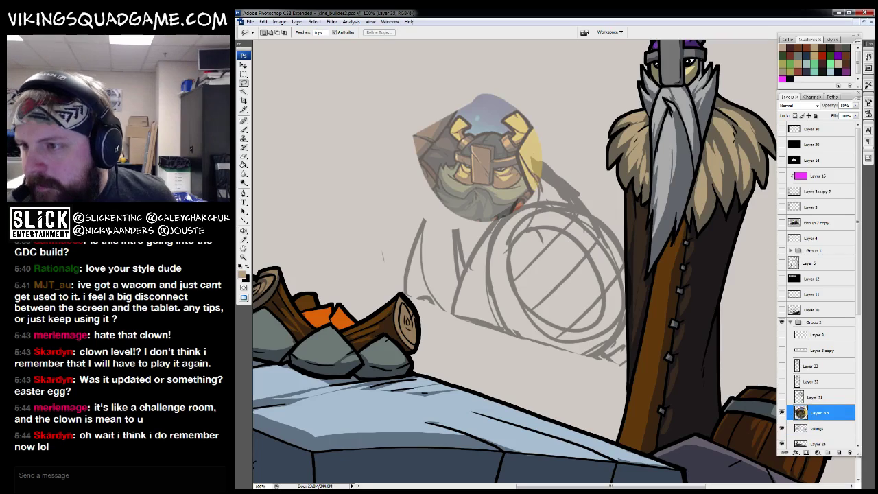
left_click(855, 105)
left_click_drag(837, 115, 826, 114)
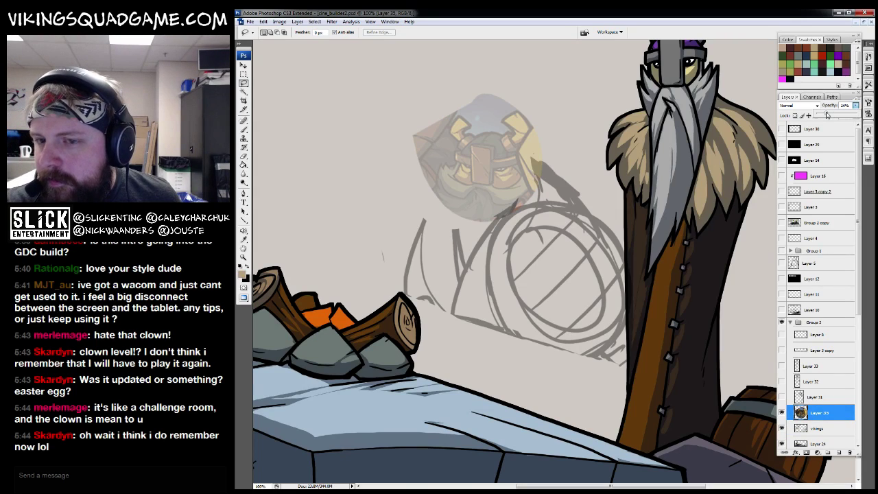
left_click(838, 452)
Step: Set up the Brush tool with black as the foreground colour for inking on the new layer
key("z")
left_click_drag(609, 214, 627, 276)
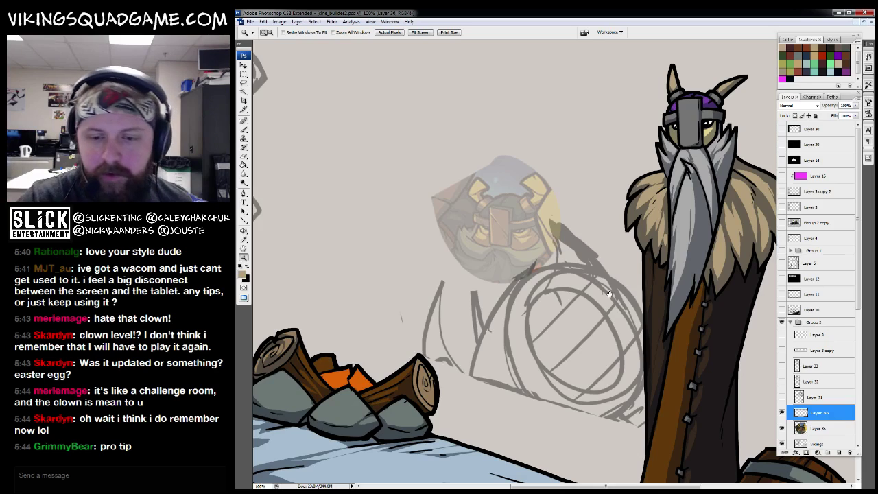
left_click(608, 294)
key("b")
scroll(480, 274, "up", 2)
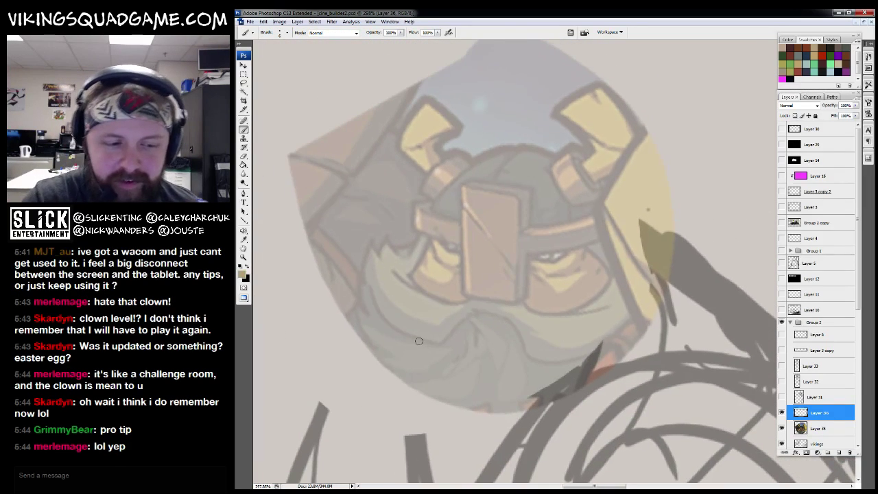
left_click(247, 266)
right_click(634, 316)
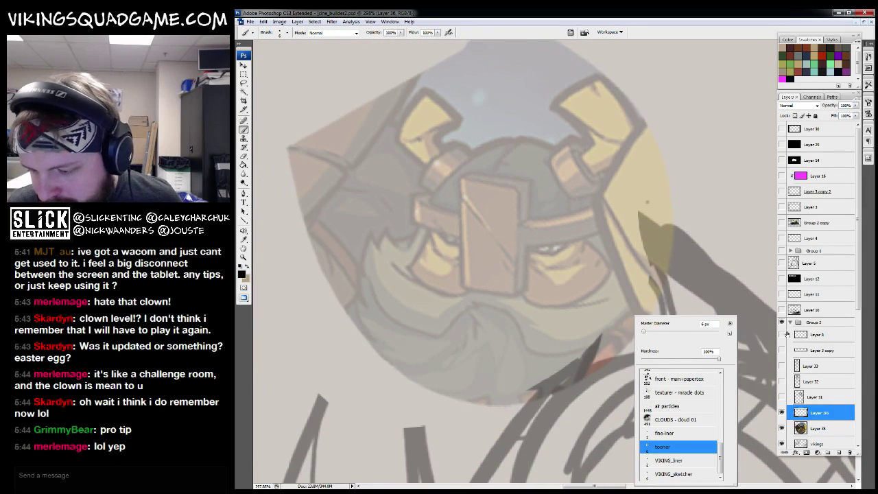
left_click(816, 415)
right_click(589, 278)
key("Escape")
Step: Ink the helmet's boxy nose guard and the brow band on both sides in black over the faded reference head
mouse_move(537, 207)
left_mouse_down()
mouse_move(537, 262)
mouse_move(484, 212)
mouse_move(458, 348)
left_mouse_up()
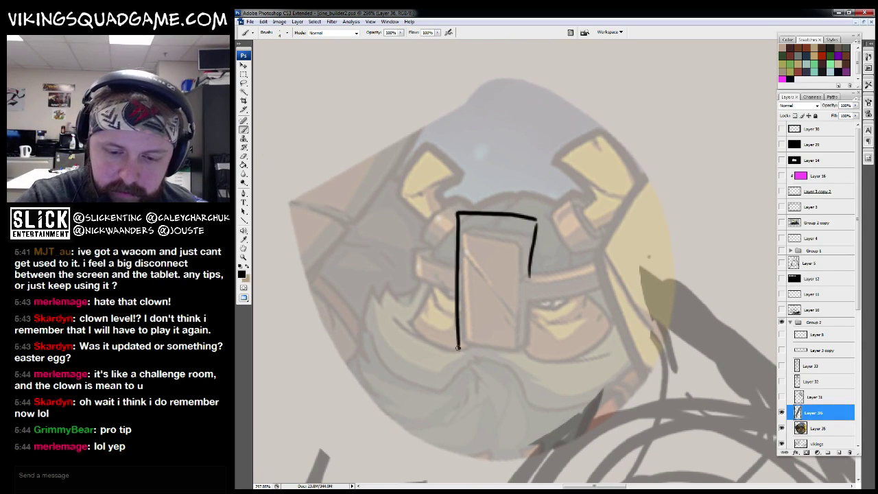
mouse_move(525, 351)
left_mouse_down()
mouse_move(542, 301)
mouse_move(533, 304)
mouse_move(617, 284)
mouse_move(620, 266)
mouse_move(529, 275)
left_mouse_up()
left_click_drag(607, 258, 621, 256)
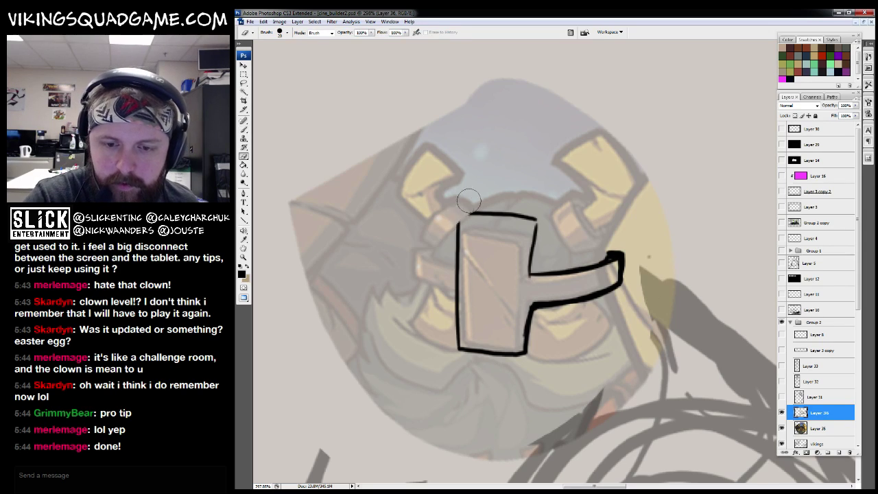
mouse_move(455, 222)
left_mouse_down()
mouse_move(521, 229)
mouse_move(523, 275)
left_mouse_up()
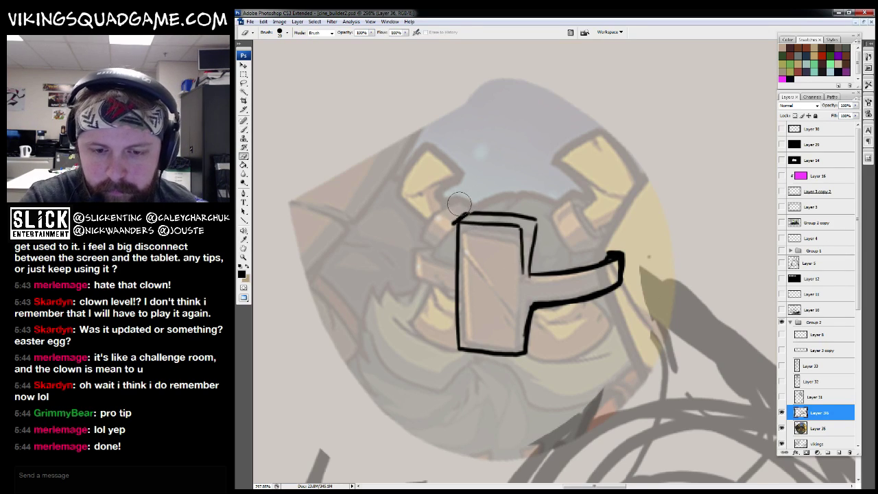
left_click_drag(433, 256, 417, 261)
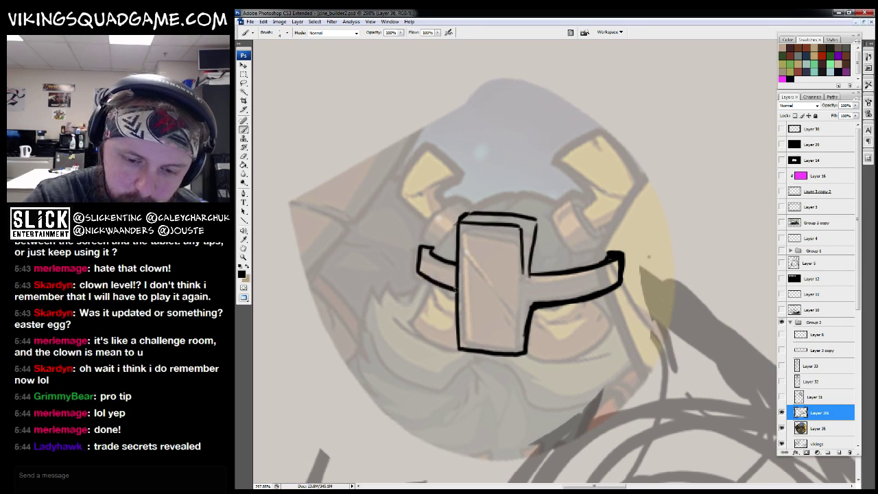
left_click_drag(522, 281, 507, 228)
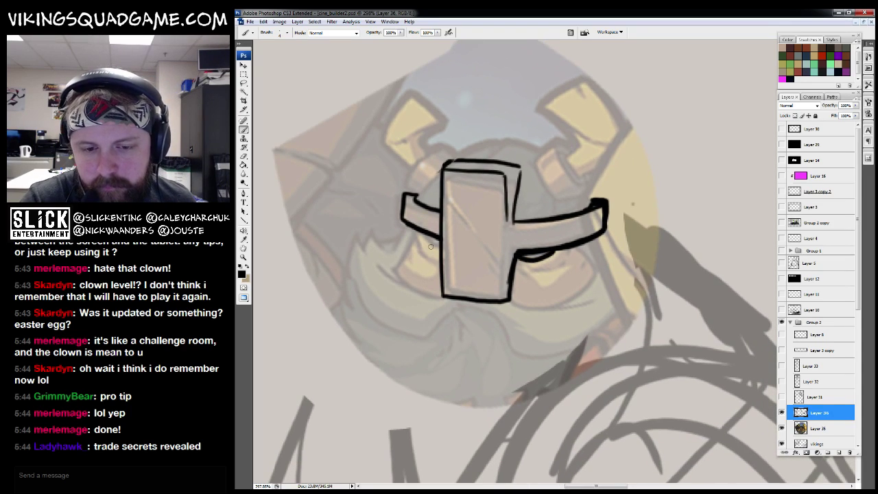
Step: Ink the eyes and the creases beneath them on both sides of the nose guard, under the brow band
left_click_drag(510, 260, 534, 277)
left_click_drag(540, 277, 558, 279)
left_click_drag(602, 255, 605, 255)
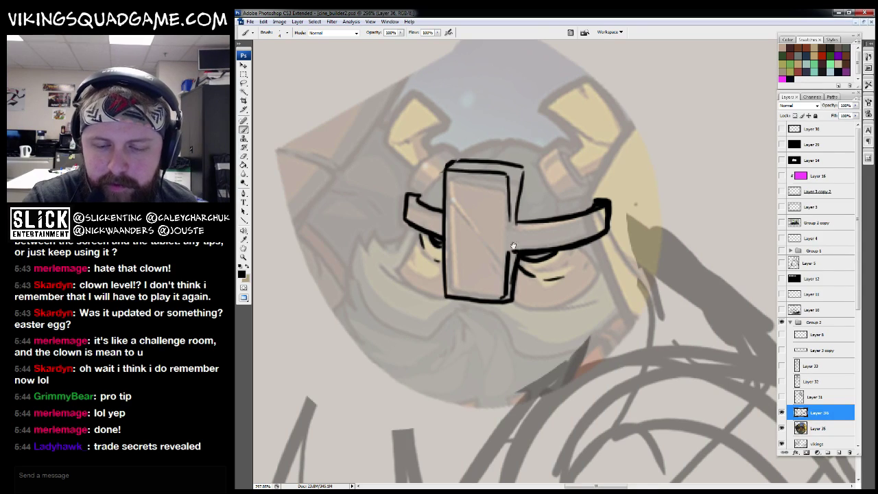
left_click_drag(512, 245, 519, 249)
left_click_drag(487, 186, 504, 223)
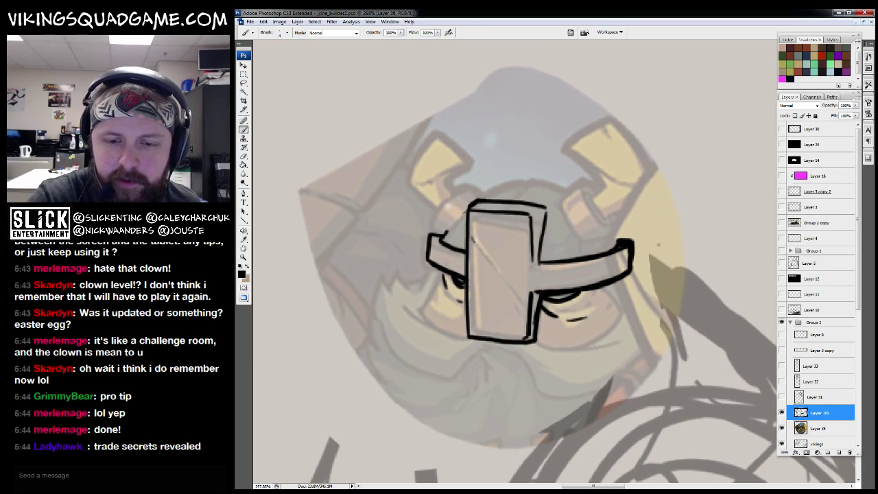
Step: Ink the helmet's dome above the brow band and the mounting ring of the horn nearest the elder, erasing overlapping line work
mouse_move(484, 195)
left_mouse_down()
mouse_move(519, 184)
mouse_move(571, 195)
mouse_move(617, 245)
left_mouse_up()
key("e")
mouse_move(583, 194)
left_mouse_down()
mouse_move(586, 214)
mouse_move(622, 228)
mouse_move(610, 236)
left_mouse_up()
key("b")
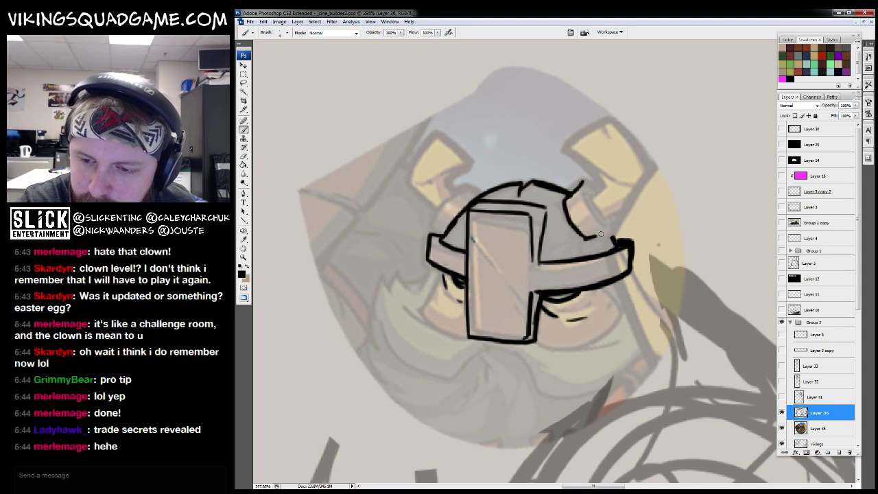
left_click_drag(581, 183, 593, 193)
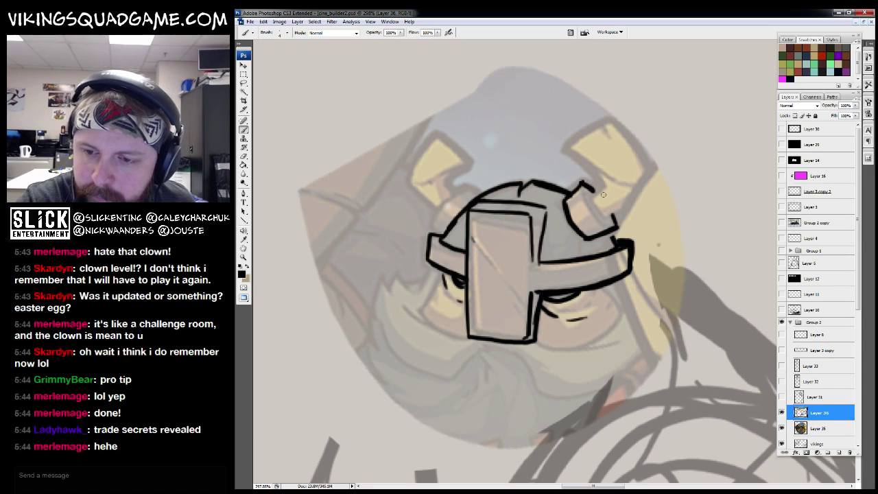
Step: Ink both curved helmet horns and complete their mounting rings over the faded reference
mouse_move(602, 119)
left_mouse_down()
mouse_move(644, 184)
mouse_move(605, 216)
mouse_move(580, 183)
mouse_move(607, 223)
mouse_move(626, 228)
mouse_move(670, 280)
mouse_move(576, 261)
mouse_move(580, 255)
mouse_move(491, 265)
mouse_move(497, 270)
mouse_move(528, 224)
mouse_move(519, 213)
mouse_move(546, 199)
mouse_move(510, 166)
mouse_move(478, 214)
left_mouse_up()
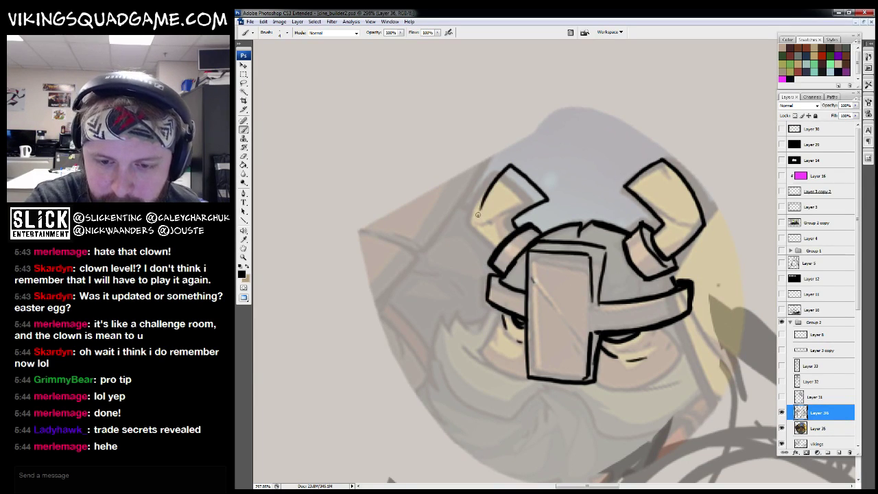
left_click_drag(520, 164, 523, 168)
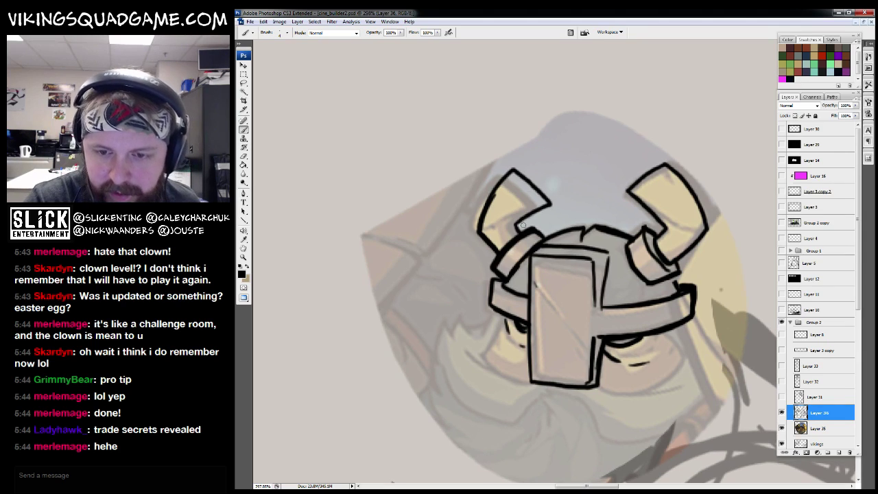
left_click_drag(636, 237, 615, 184)
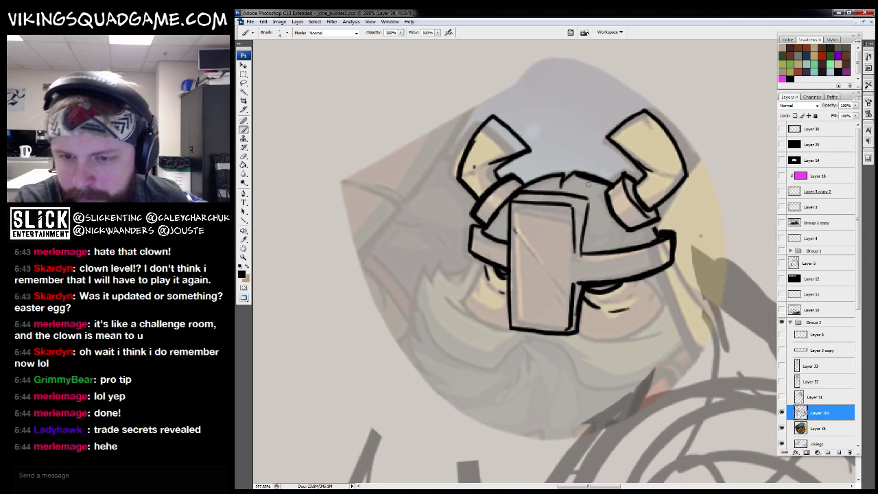
Step: Ink the rounded cheek contours beneath the eyes on both sides of the nose guard
left_click_drag(553, 199, 543, 126)
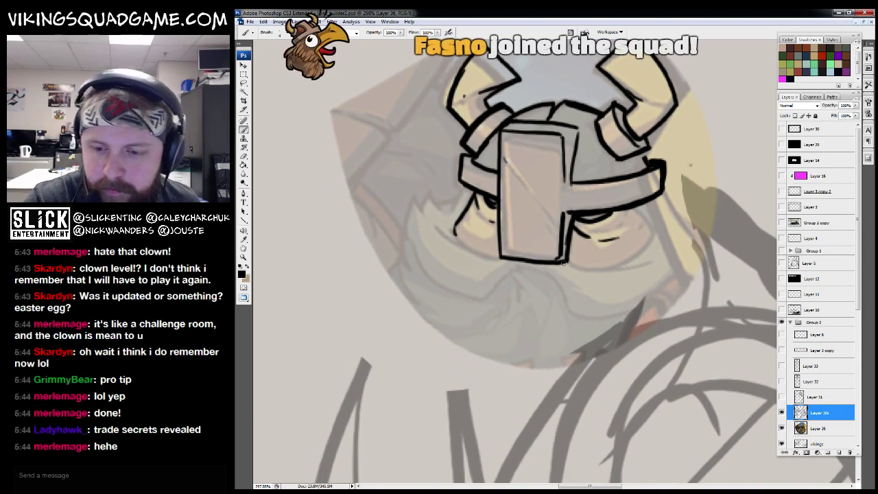
key("z")
left_click(566, 285, "alt")
left_click_drag(626, 220, 447, 368)
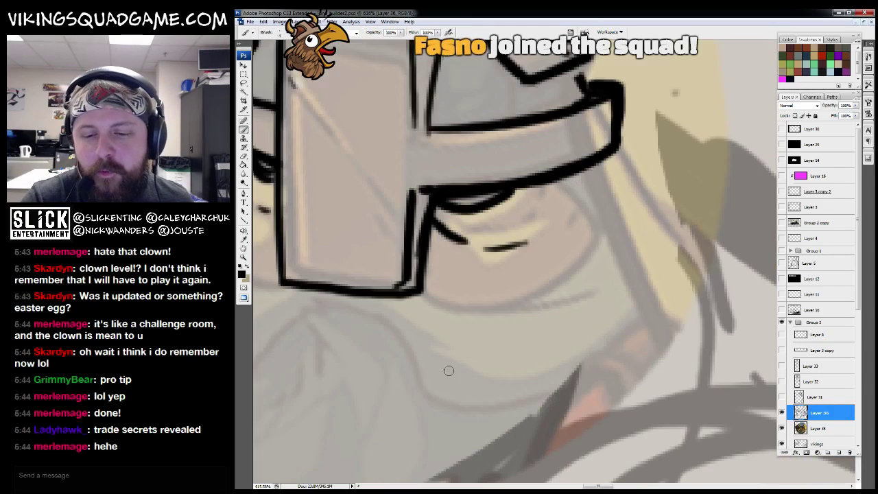
key("b")
mouse_move(476, 294)
left_mouse_down()
mouse_move(522, 310)
mouse_move(647, 216)
mouse_move(600, 62)
left_mouse_up()
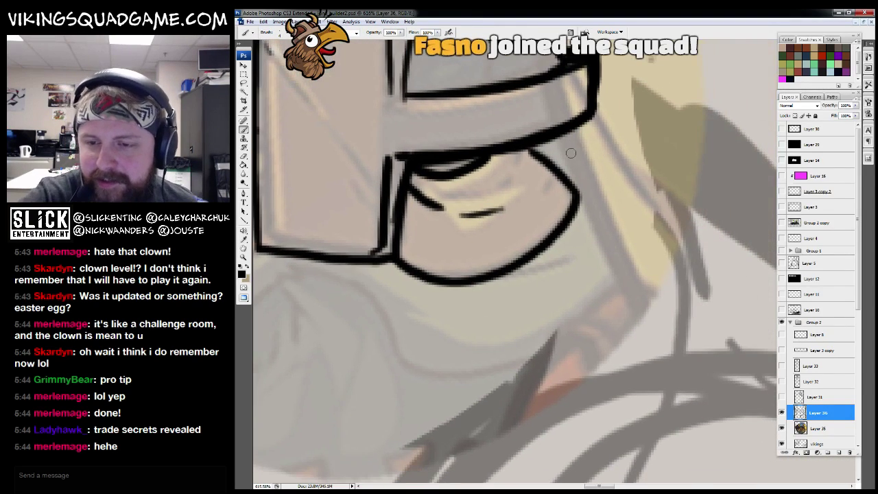
Step: Ink the moustache's sweeping curves below the cheeks and nose guard, following the faded reference
mouse_move(657, 63)
left_mouse_down()
mouse_move(688, 146)
mouse_move(627, 226)
left_mouse_up()
mouse_move(508, 340)
left_mouse_down()
mouse_move(634, 308)
mouse_move(404, 337)
mouse_move(418, 322)
left_mouse_up()
mouse_move(436, 304)
left_mouse_down()
mouse_move(545, 304)
mouse_move(545, 276)
left_mouse_up()
mouse_move(480, 205)
left_mouse_down()
mouse_move(480, 274)
mouse_move(582, 343)
left_mouse_up()
mouse_move(425, 343)
left_mouse_down()
mouse_move(395, 216)
mouse_move(428, 275)
mouse_move(412, 161)
mouse_move(431, 123)
mouse_move(498, 242)
mouse_move(469, 153)
mouse_move(512, 214)
mouse_move(493, 197)
mouse_move(542, 156)
left_mouse_up()
Step: Ink the beard's full outline with spiky tufts at the side and small crease marks under the moustache
key("z")
left_click(342, 164, "alt")
mouse_move(714, 317)
left_mouse_down()
mouse_move(626, 349)
mouse_move(704, 317)
left_mouse_up()
key("b")
mouse_move(545, 267)
left_mouse_down()
mouse_move(484, 252)
mouse_move(473, 213)
left_mouse_up()
left_click_drag(410, 242, 490, 336)
mouse_move(504, 341)
left_mouse_down()
mouse_move(529, 310)
mouse_move(576, 288)
left_mouse_up()
mouse_move(576, 288)
left_mouse_down()
mouse_move(446, 260)
mouse_move(500, 266)
mouse_move(546, 333)
mouse_move(698, 275)
mouse_move(713, 247)
left_mouse_up()
left_click_drag(713, 254, 738, 243)
mouse_move(467, 264)
left_mouse_down()
mouse_move(488, 302)
mouse_move(461, 317)
left_mouse_up()
key("z")
left_click(648, 262, "alt")
left_click(648, 263, "alt")
left_click(648, 263, "alt")
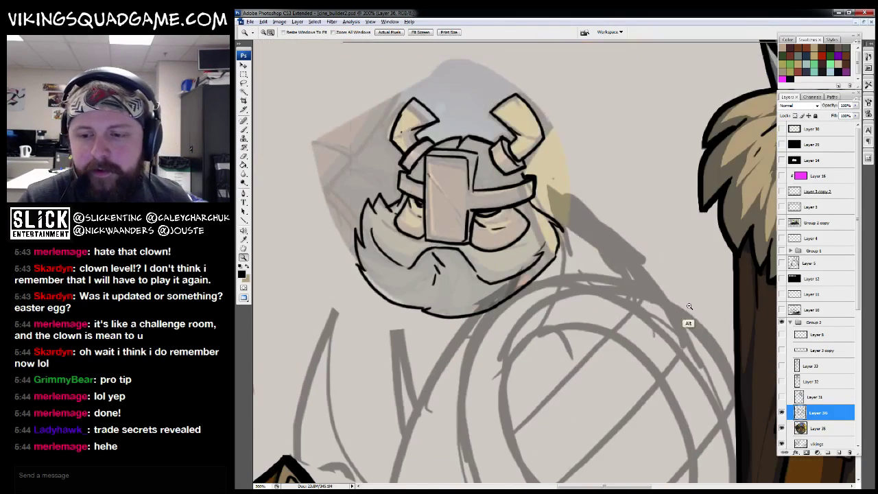
Step: Ink the shaggy fur collar over the viking's shoulders on both sides of the beard
left_click(685, 319, "alt")
left_click_drag(473, 231, 507, 231)
key("b")
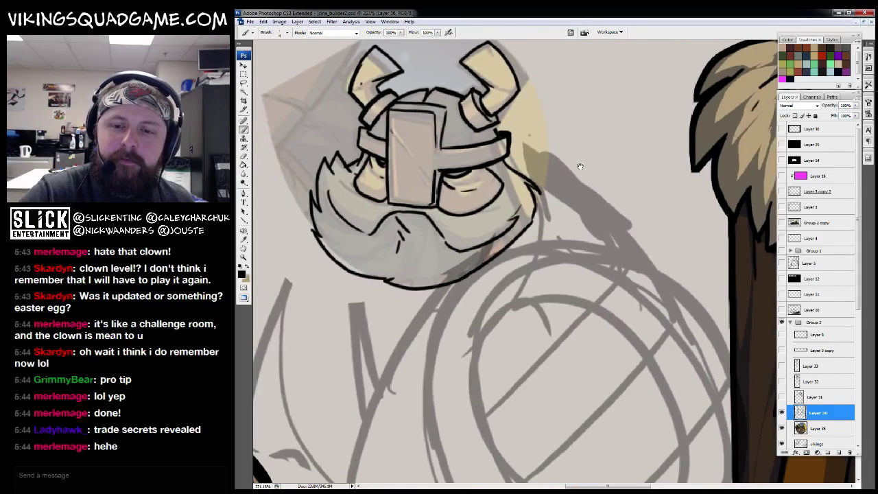
mouse_move(559, 161)
left_mouse_down()
mouse_move(645, 237)
mouse_move(741, 203)
left_mouse_up()
mouse_move(458, 128)
left_mouse_down()
mouse_move(376, 141)
mouse_move(329, 240)
mouse_move(367, 273)
mouse_move(394, 282)
mouse_move(454, 205)
left_mouse_up()
mouse_move(409, 172)
left_mouse_down()
mouse_move(350, 307)
mouse_move(362, 180)
mouse_move(366, 218)
left_mouse_up()
Step: Ink the viking's outer body contour and the straight base line with its short upturned end below the shield, undoing misdrawn strokes
mouse_move(416, 326)
left_mouse_down()
mouse_move(436, 353)
mouse_move(338, 308)
mouse_move(744, 396)
left_mouse_up()
mouse_move(647, 346)
left_mouse_down()
mouse_move(584, 359)
mouse_move(576, 320)
mouse_move(627, 321)
left_mouse_up()
key("ctrl+z")
left_click_drag(379, 276, 716, 402)
key("ctrl+z")
mouse_move(378, 276)
left_mouse_down()
mouse_move(708, 383)
mouse_move(591, 400)
mouse_move(635, 268)
mouse_move(652, 370)
left_mouse_up()
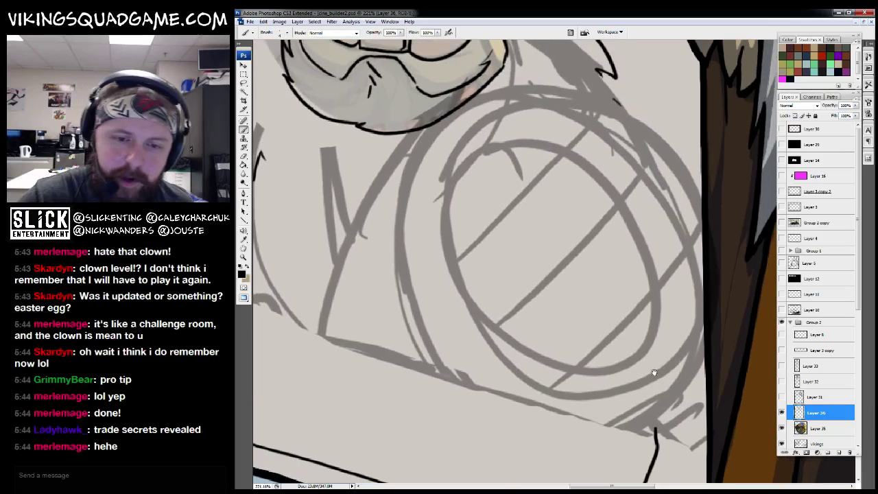
left_click_drag(582, 124, 588, 371)
key("ctrl+minus")
key("ctrl+minus")
key("ctrl+minus")
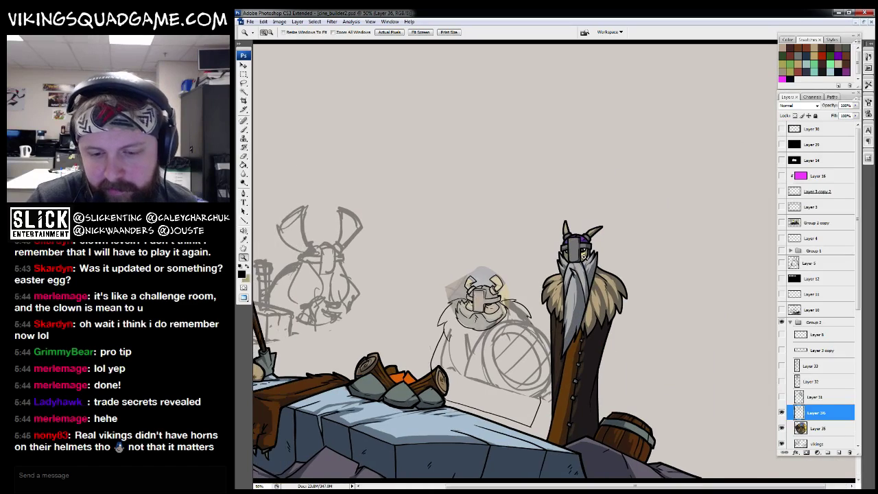
left_click_drag(507, 439, 592, 344)
key("e")
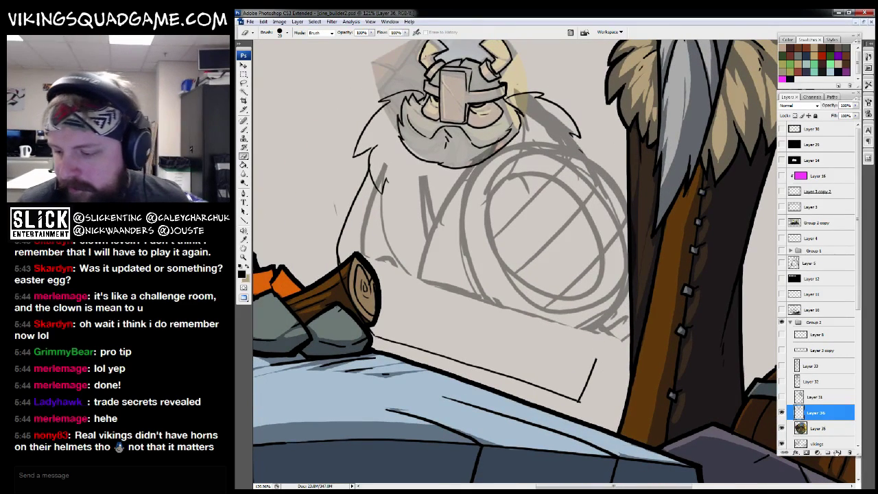
Step: Make a tall elliptical selection over the sketched shield and add new layers above the viking's line work for it
left_click(837, 453)
key("m")
mouse_move(547, 229)
left_mouse_down()
mouse_move(506, 258)
mouse_move(536, 260)
left_mouse_up()
left_click(243, 73)
key("z")
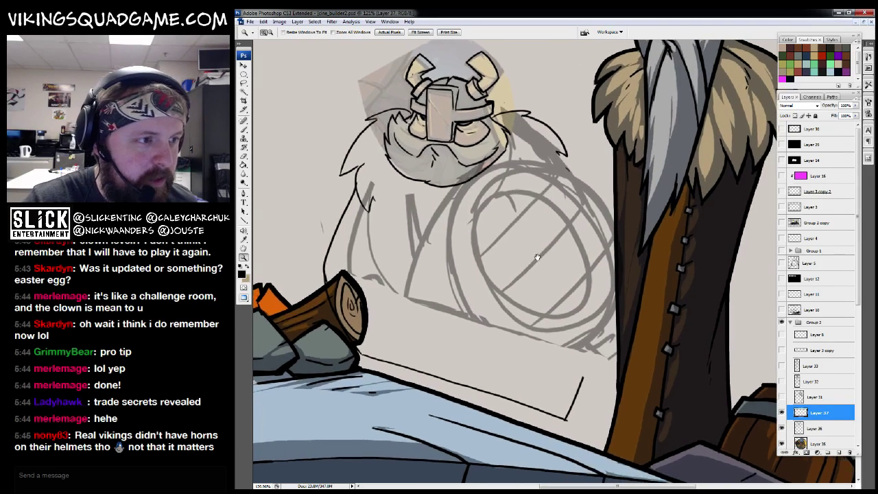
left_click(538, 261)
key("b")
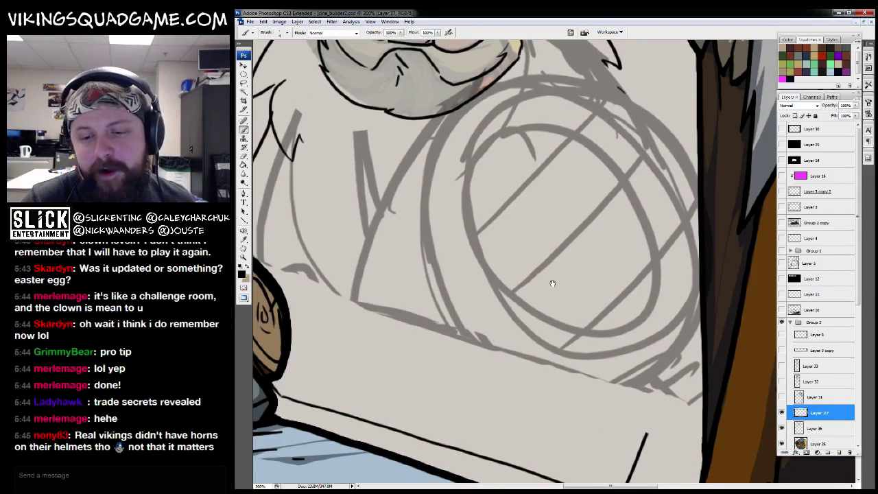
key("z")
left_click(554, 282, "alt")
left_click(576, 309, "alt")
left_click(604, 346, "alt")
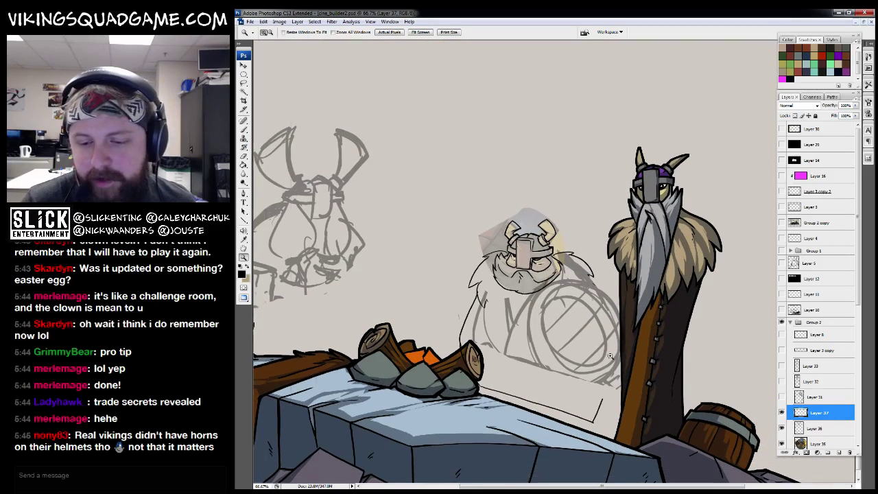
left_click(548, 329)
key("m")
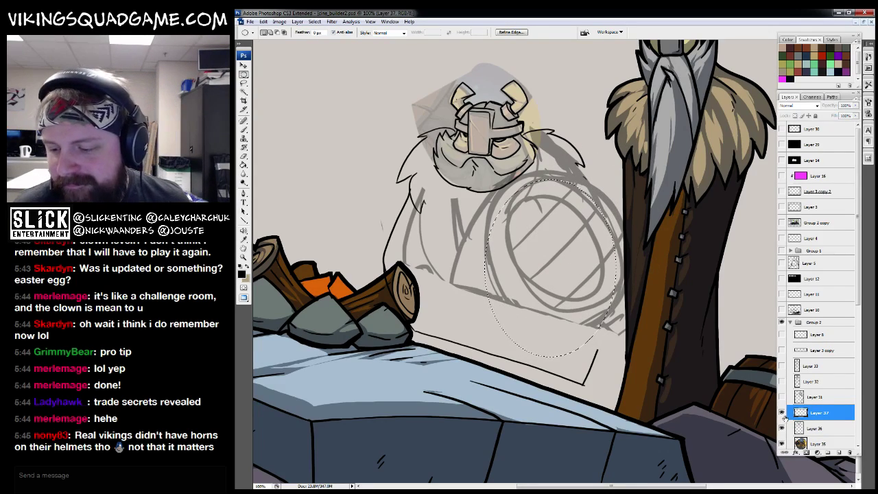
key("ctrl+shift+alt+n")
Step: Try a centred black stroke on the shield's elliptical selection, and undo it
right_click(541, 246)
left_click(569, 371)
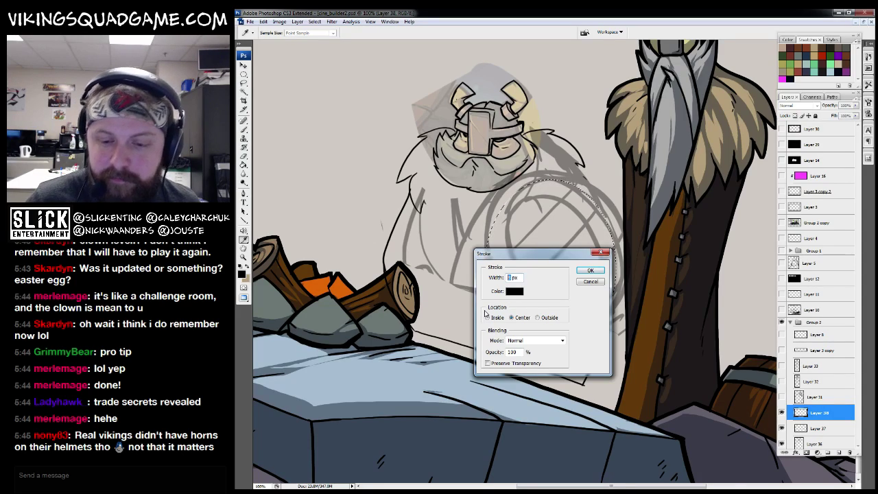
type("4")
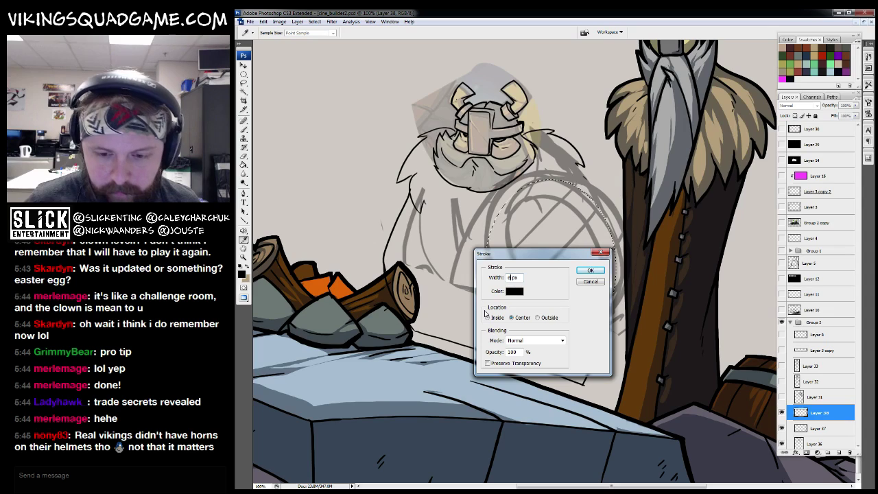
left_click(589, 271)
key("m")
key("ctrl+d")
key("ctrl+alt+z")
key("ctrl+alt+z")
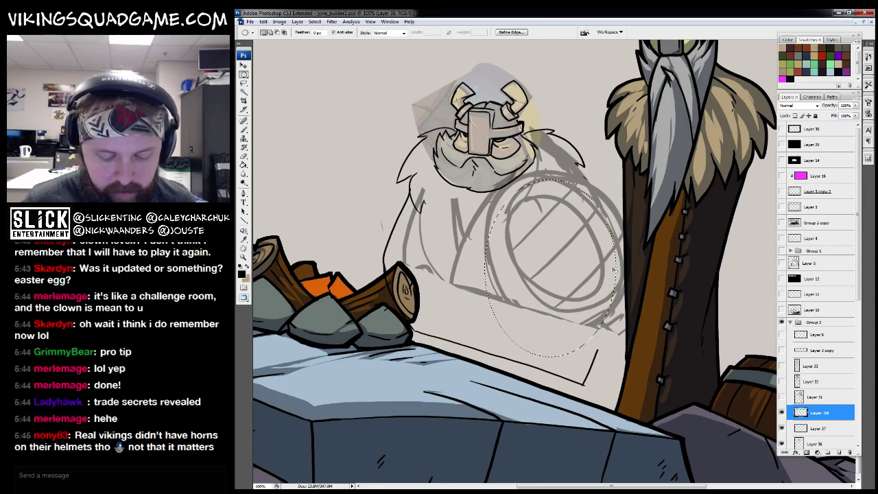
Step: Stroke the shield's elliptical selection with a 4 px black line, centred, in Normal mode at 100% opacity
right_click(545, 254)
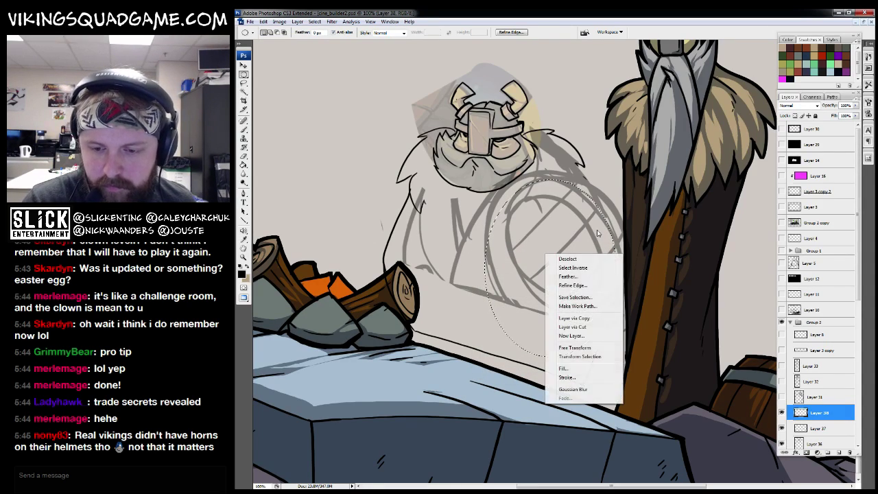
left_click(579, 380)
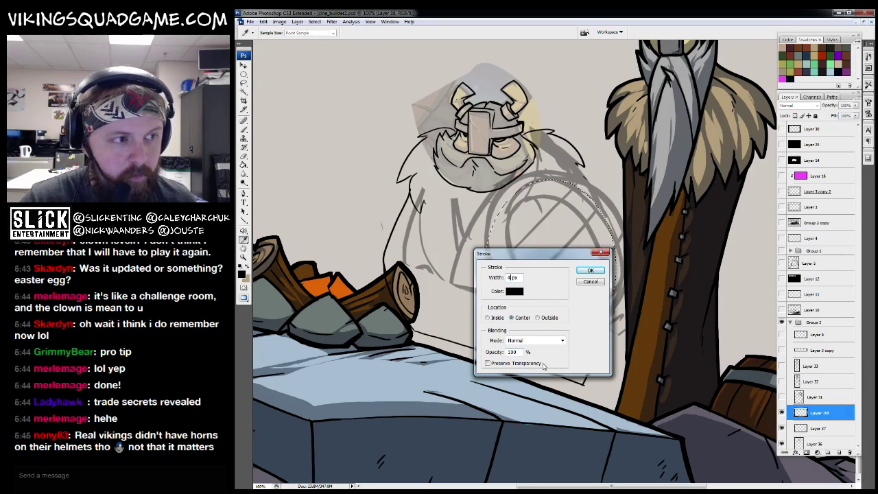
left_click(587, 271)
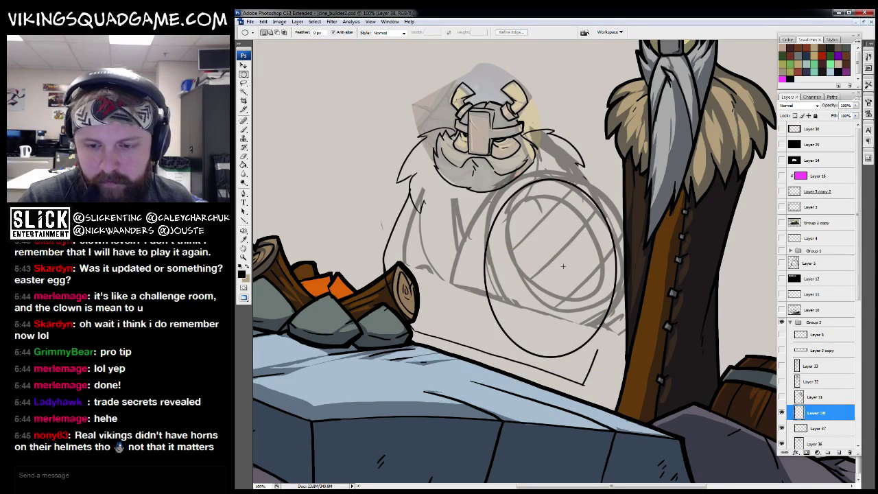
Step: Try stroking a slightly smaller ellipse inside the shield outline as its rim, and discard it
left_click_drag(603, 171, 587, 244)
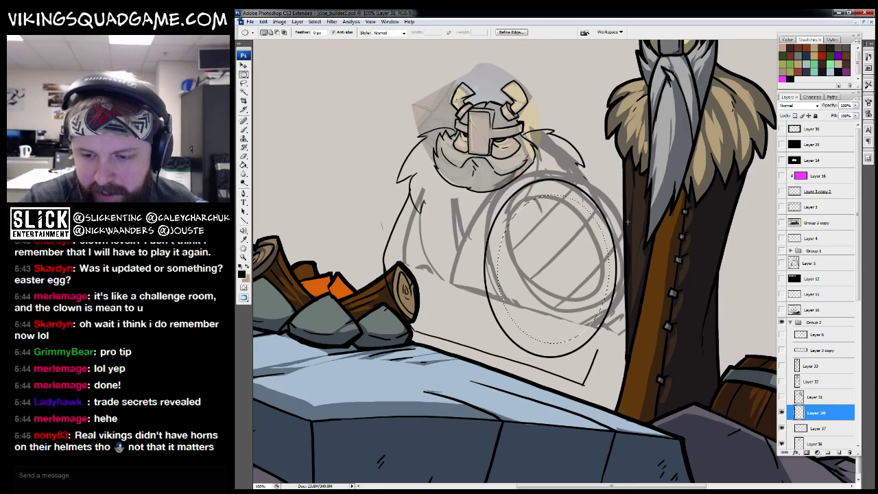
right_click(582, 273)
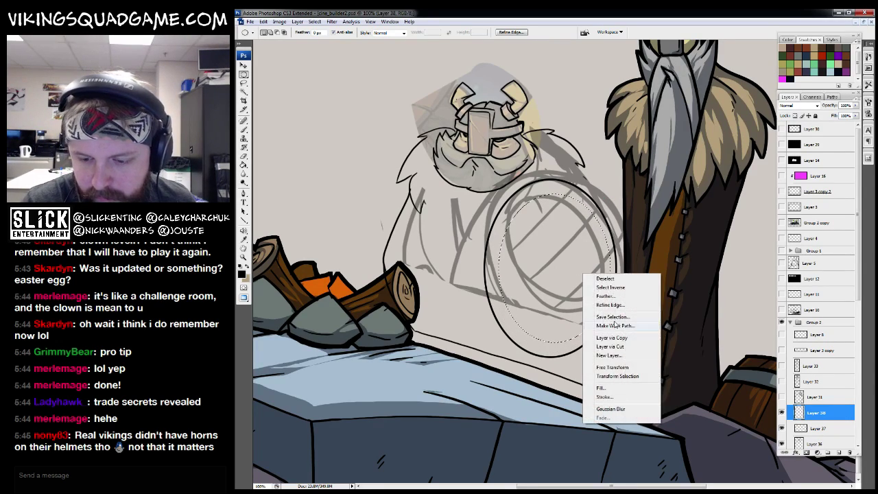
left_click(615, 398)
left_click(601, 268)
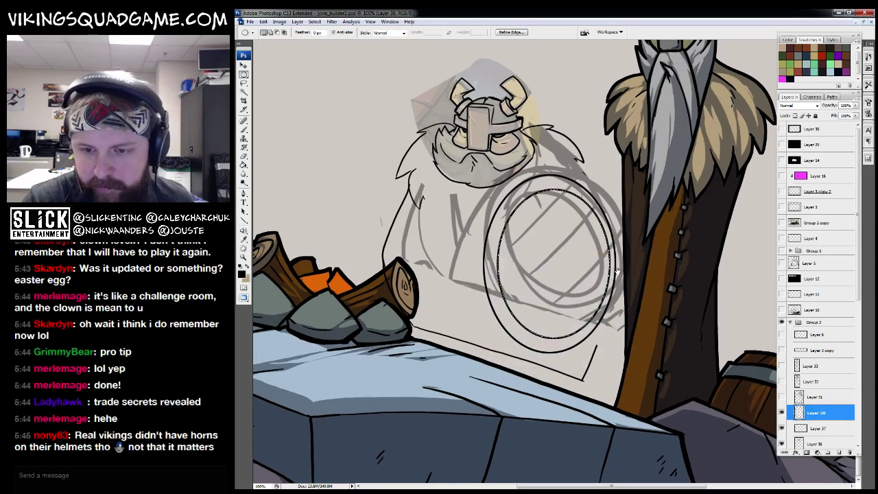
key("z")
left_click(601, 273)
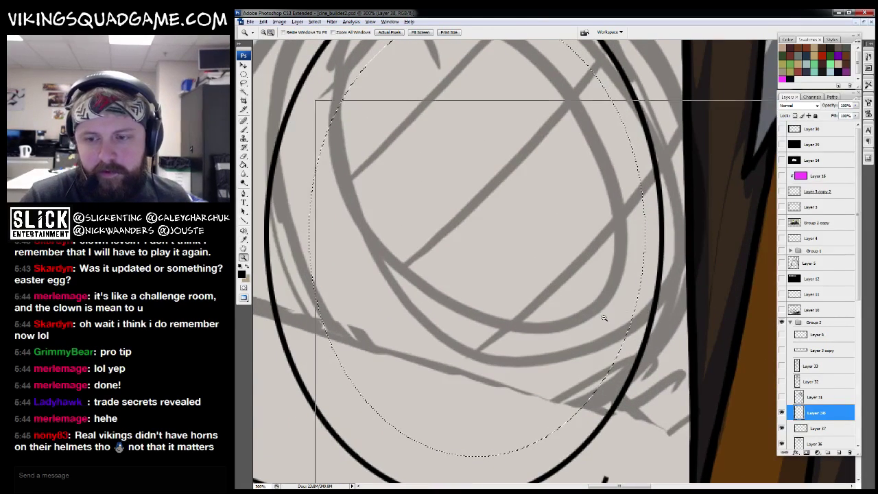
left_click(602, 313, "alt")
left_click(519, 226)
left_click(535, 206, "alt")
key("ctrl+d")
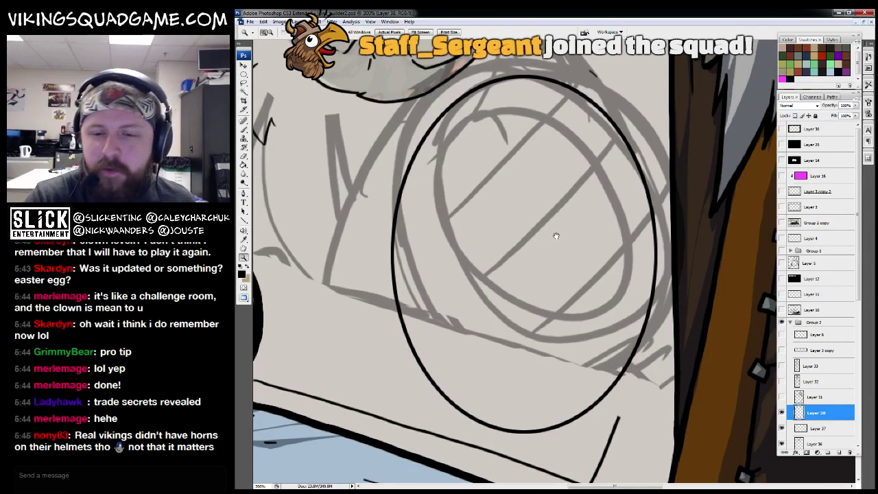
Step: Select a narrower ellipse inside the shield outline, nudge it toward the elder's side, and stroke it in black as the inner rim
scroll(557, 240, "down", 1)
key("m")
left_click_drag(470, 103, 672, 405)
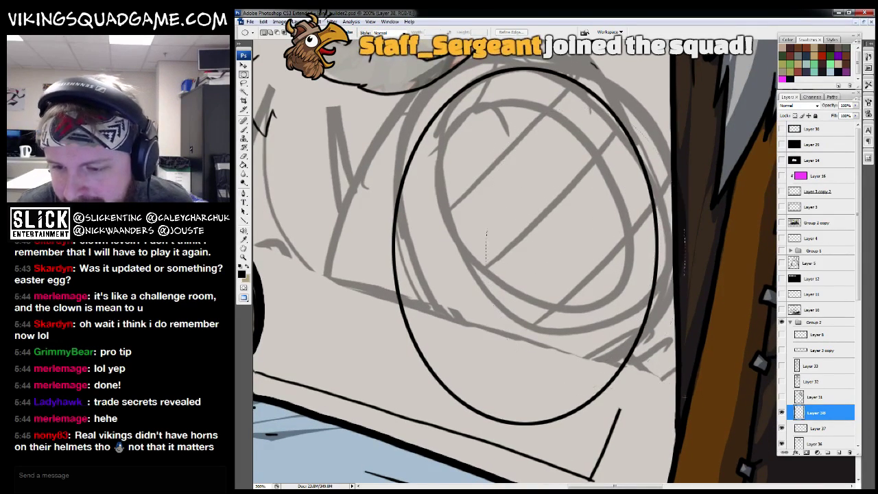
left_click_drag(622, 310, 592, 300)
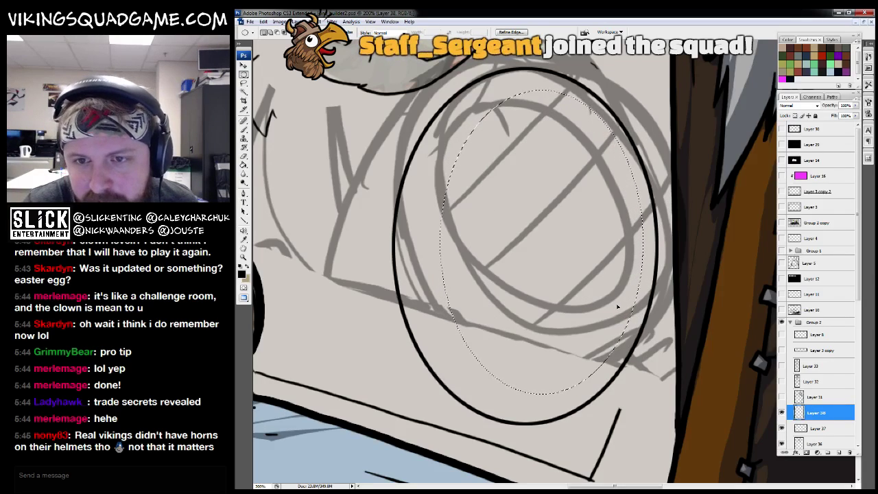
key("Right")
key("Right")
key("Right")
key("Right")
key("Right")
key("Right")
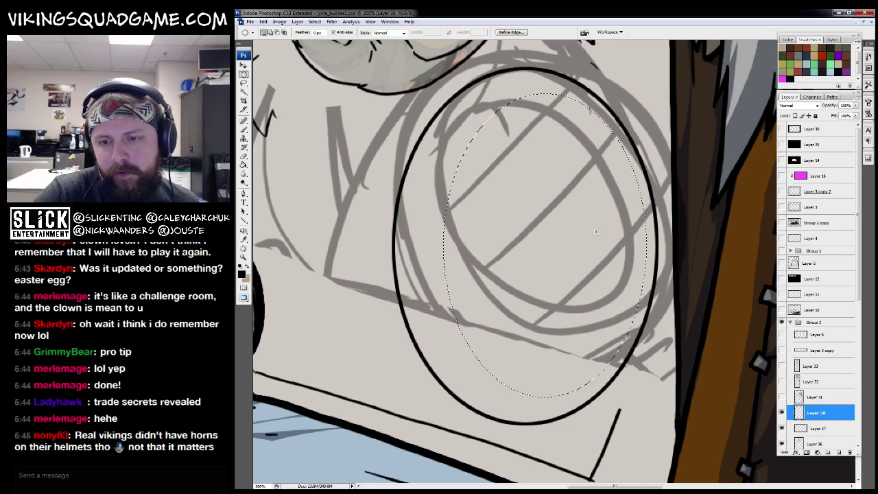
right_click(593, 234)
left_click(635, 354)
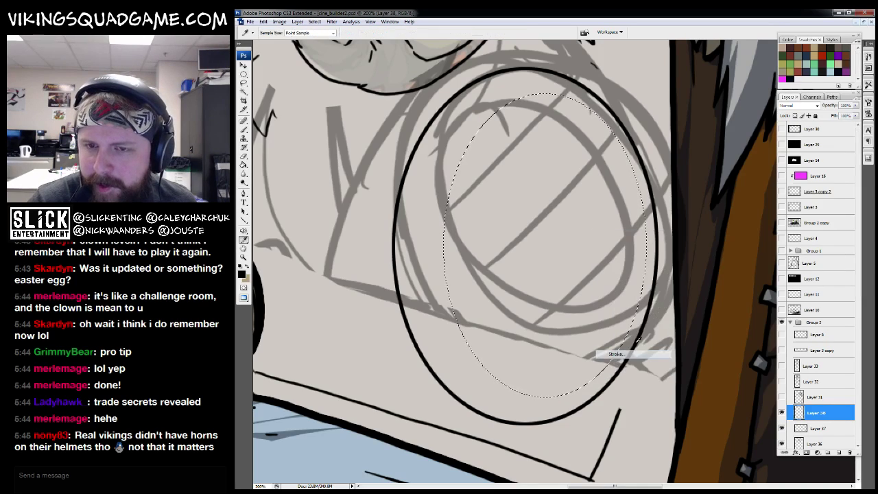
key("Return")
left_click_drag(610, 208, 608, 233)
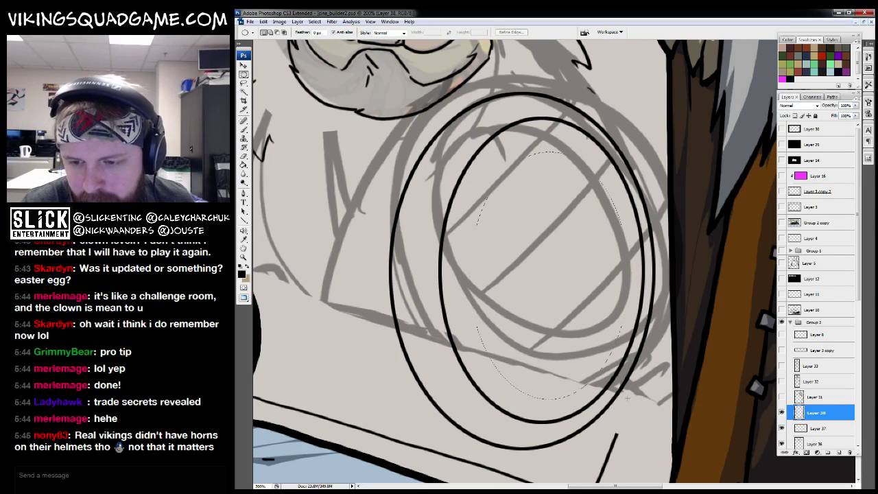
Step: Select a smaller ellipse inside the shield's inner rim and stroke it in black as the edge of the wooden face
left_click_drag(630, 407, 615, 400)
key("ctrl+d")
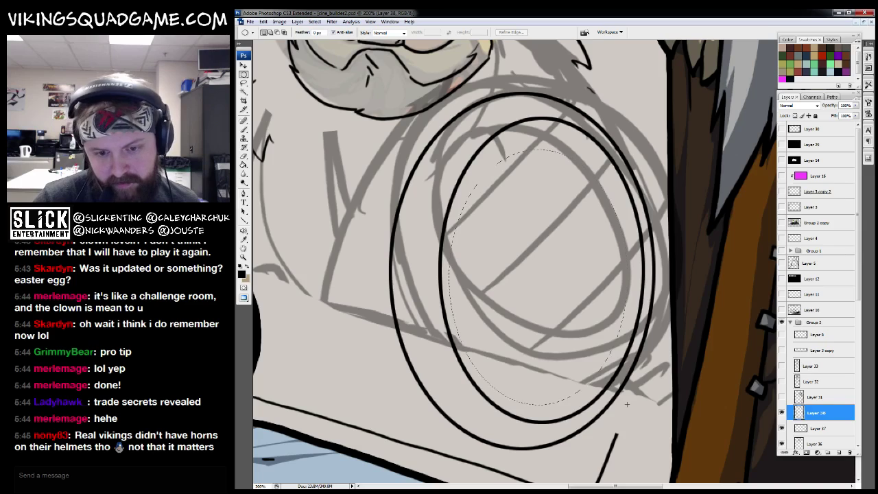
left_click_drag(626, 405, 622, 401)
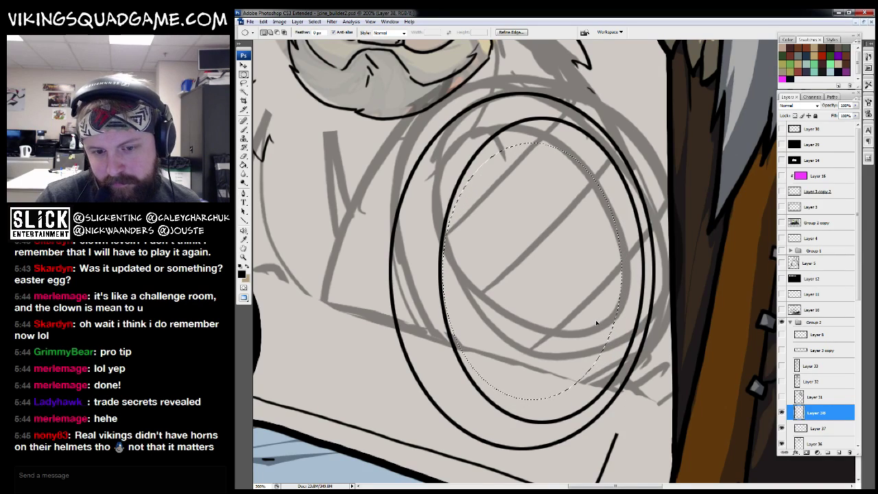
right_click(590, 339)
left_click(603, 443)
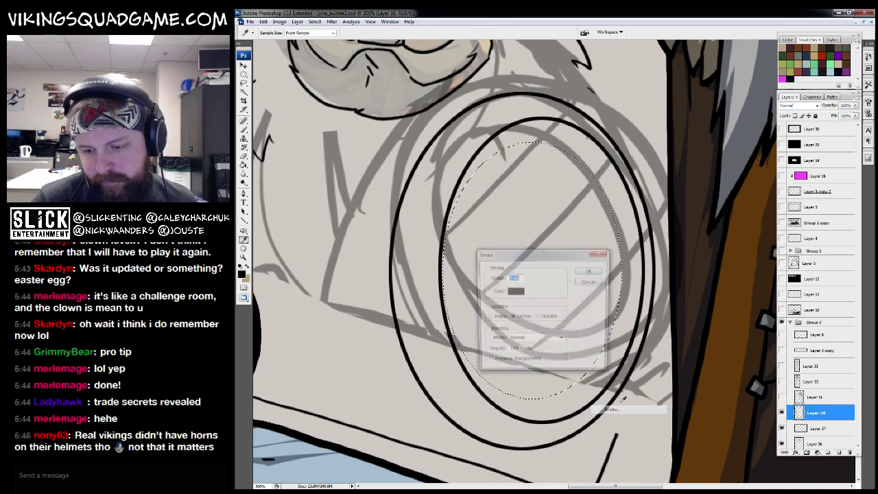
left_click(589, 270)
key("ctrl+d")
Step: Ink diagonal plank seams across the shield's face with small square metal clasps on them, erasing the seams where the clasps sit
key("b")
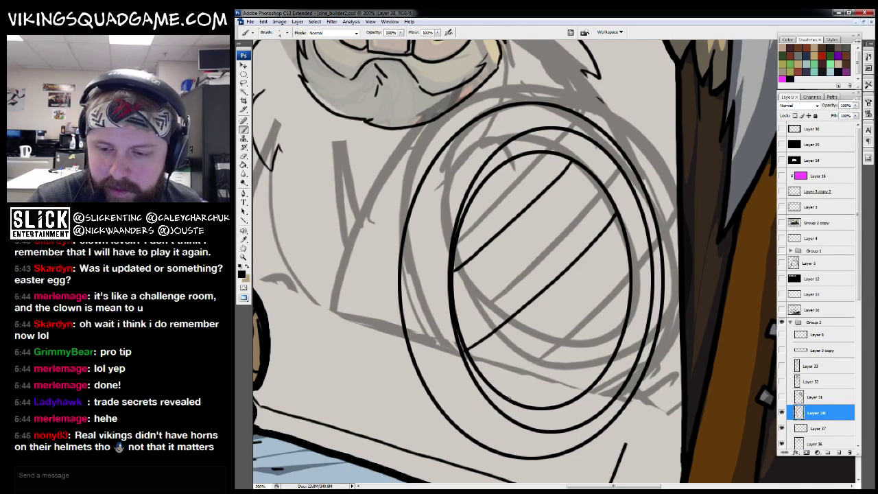
left_click(576, 258)
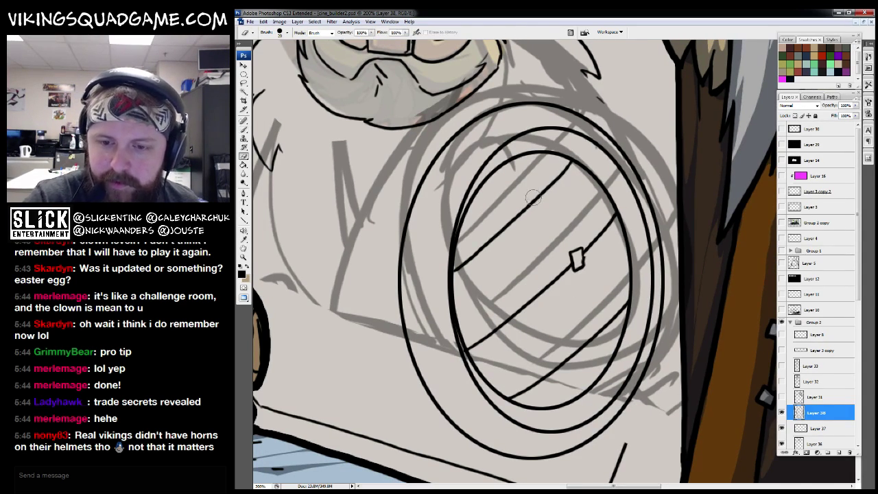
left_click(502, 326)
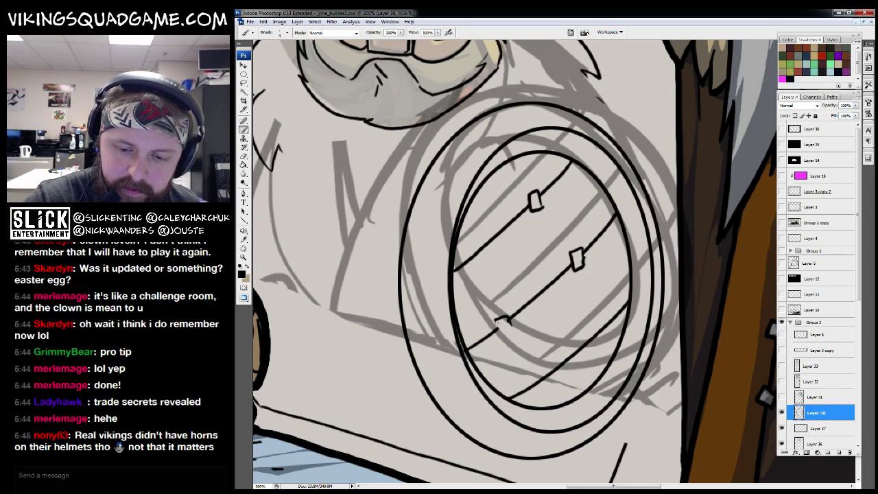
key("z")
left_click(587, 270, "alt")
key("b")
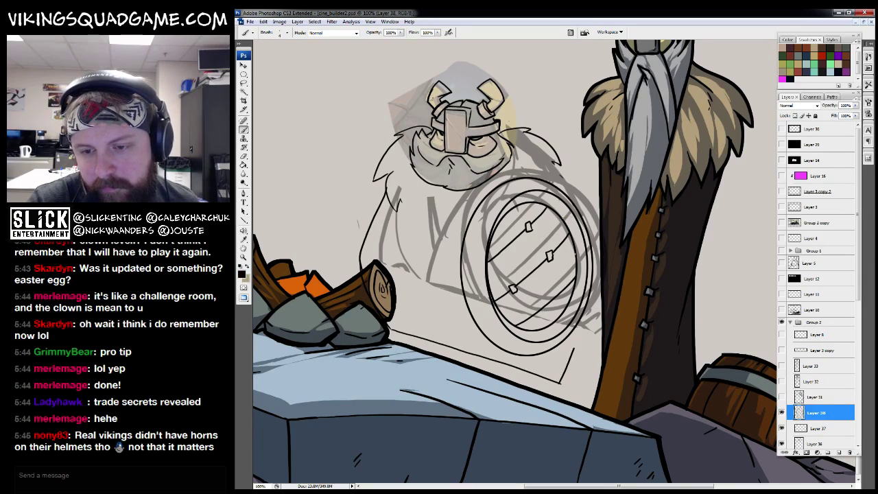
Step: Rotate the shield line art counter-clockwise so it tilts toward the seated viking's head
key("z")
left_click(579, 323, "alt")
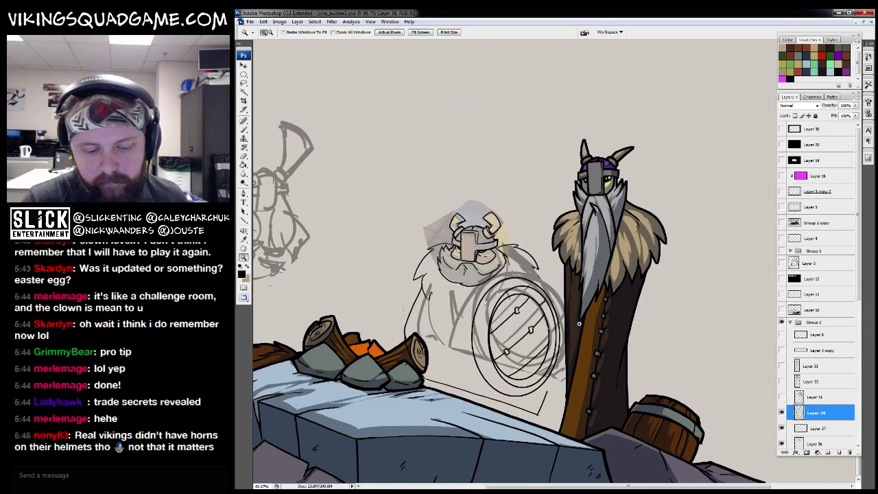
key("ctrl+t")
left_click_drag(626, 371, 630, 318)
key("Return")
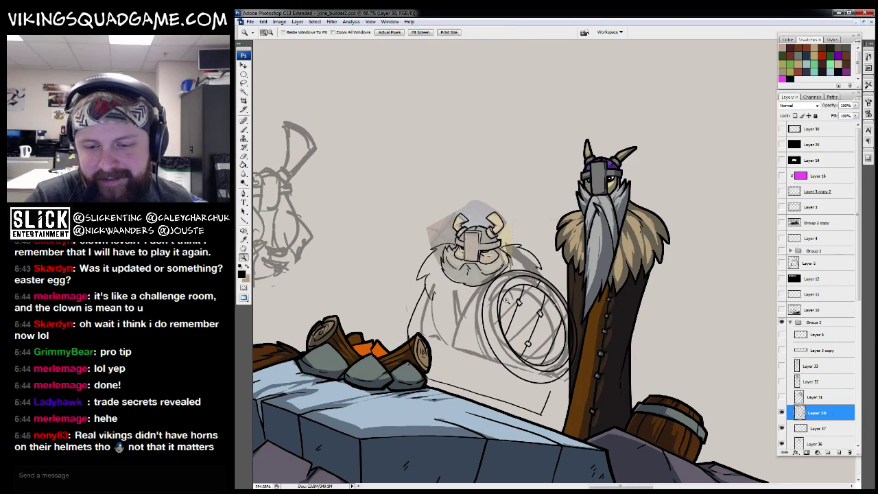
Step: Ink the pointed fur tips beside the shield and the coat's front edge running from the fur down to the hem
left_click_drag(538, 256, 578, 258)
key("b")
key("z")
left_click(526, 334, "alt")
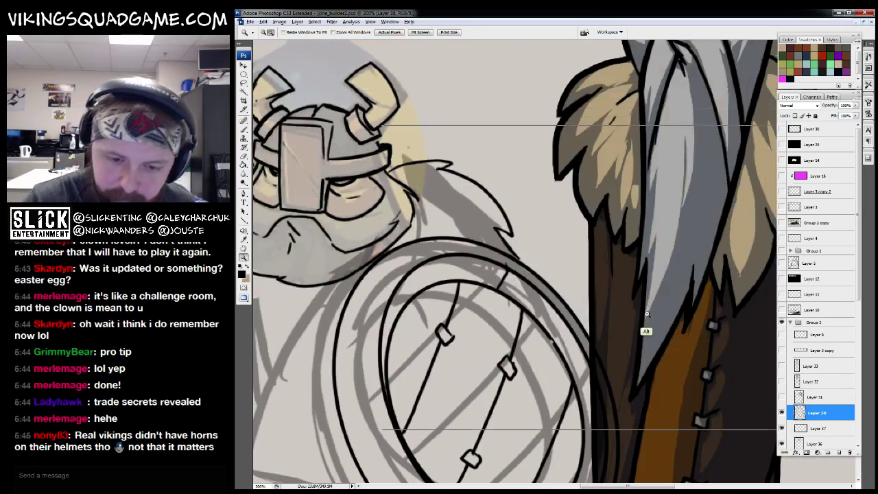
left_click(527, 334, "alt")
left_click(527, 334, "alt")
left_click_drag(526, 334, 565, 266)
key("b")
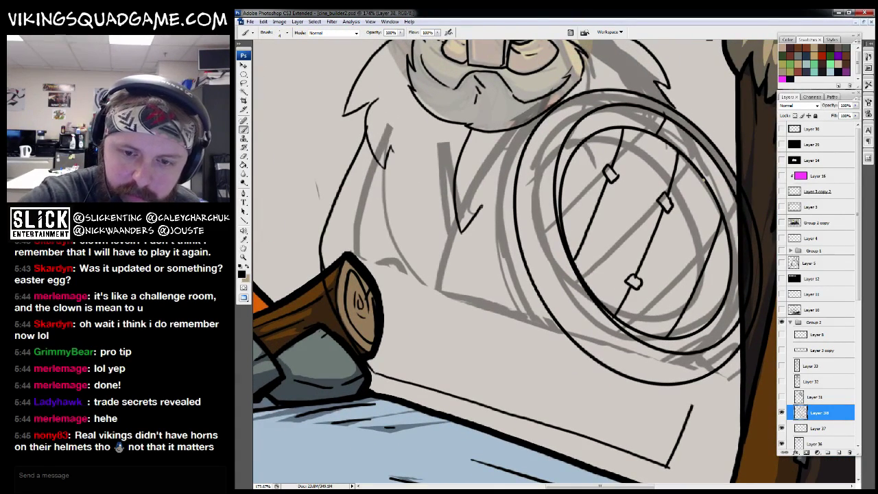
left_click_drag(452, 224, 418, 376)
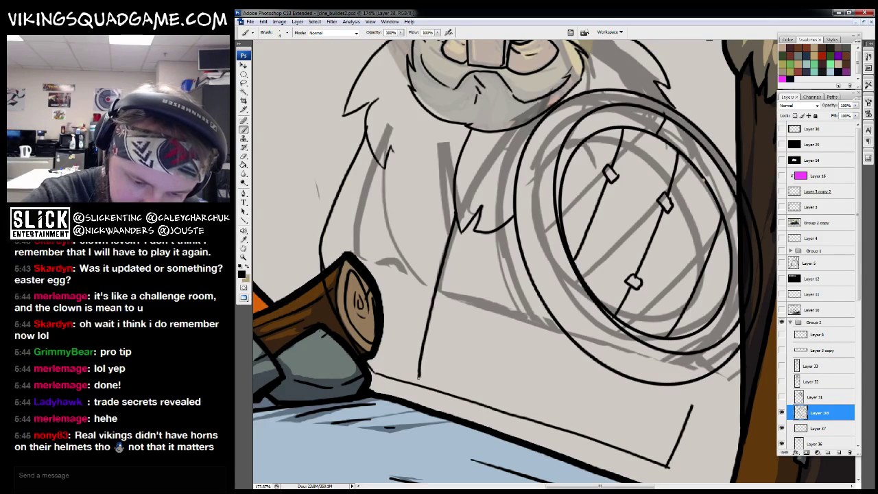
Step: Ink the coat's front seam below the shield with small square clasps, and the jagged fur edge under the beard
left_click_drag(504, 364, 505, 381)
left_click_drag(506, 325, 511, 336)
left_click_drag(508, 330, 527, 355)
key("ctrl+minus")
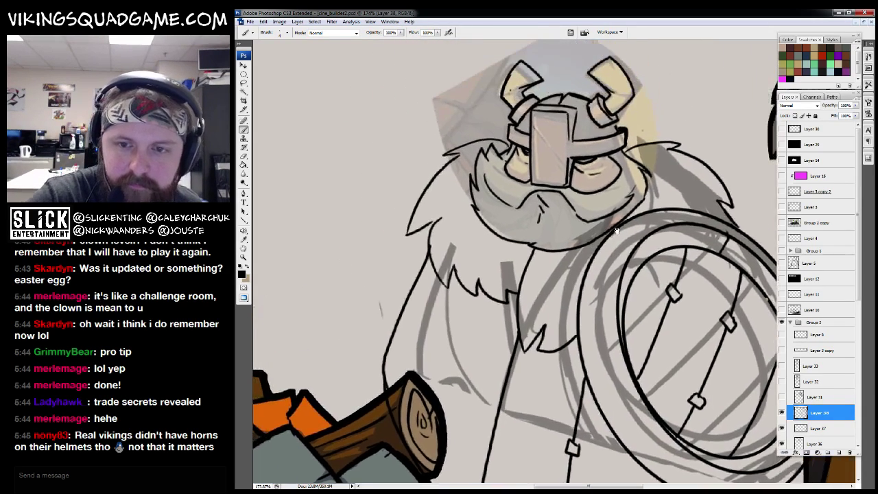
Step: Extend the coat's side edge nearest the elder up from the hem to the shield's lower edge
key("z")
left_click(648, 290, "alt")
left_click(648, 290, "alt")
left_click(601, 347, "alt")
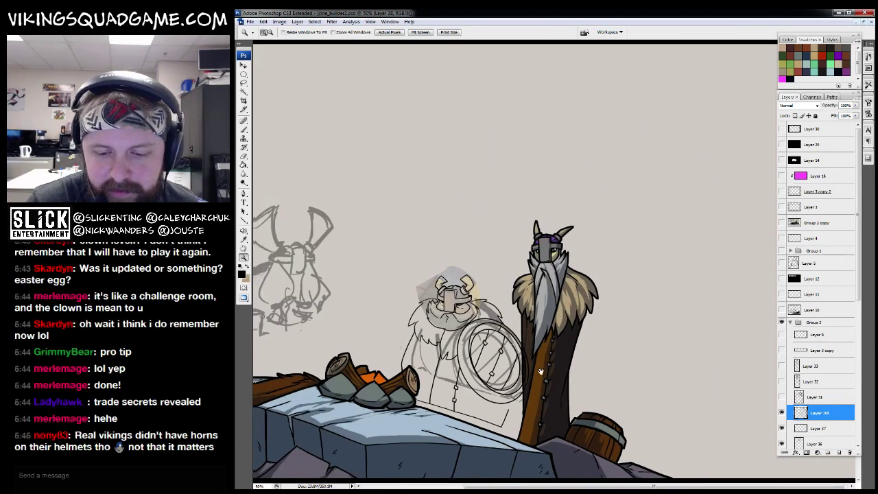
left_click_drag(629, 257, 686, 384)
key("b")
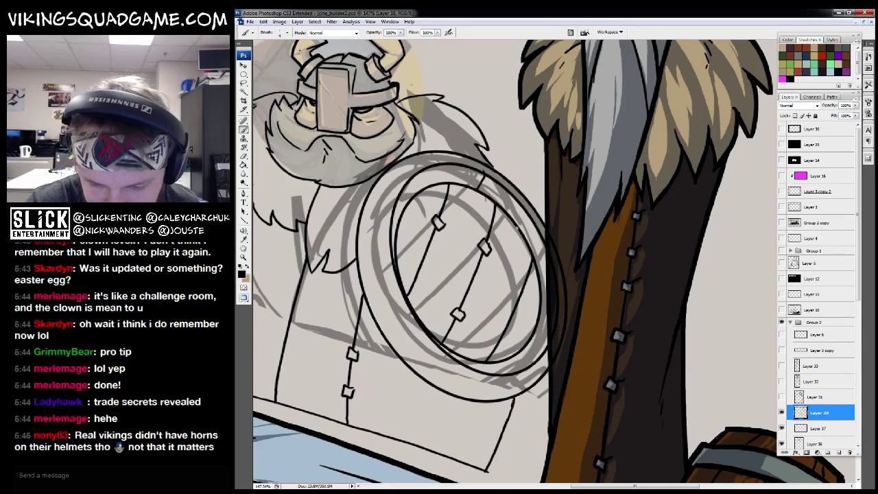
key("ctrl+minus")
key("ctrl+minus")
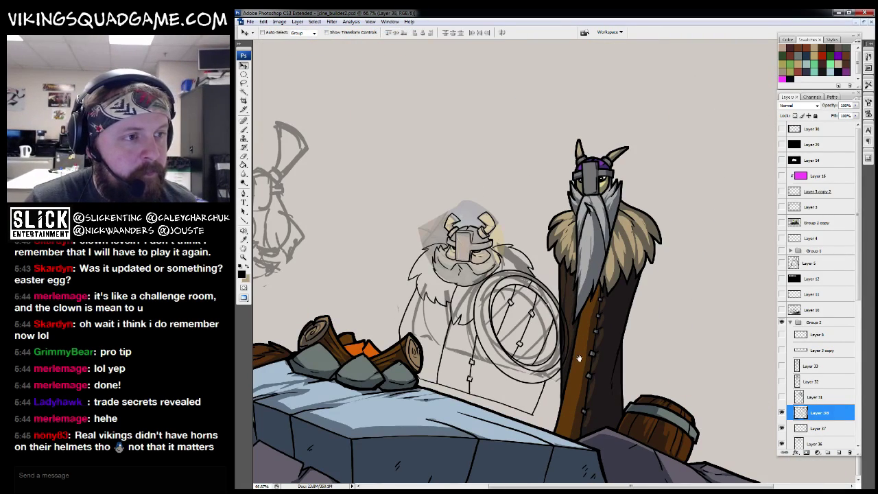
Step: Merge the shield and coat line-art layers down into Layer 36 with the rest of the viking's inking
key("ctrl+plus")
left_click_drag(574, 364, 569, 322)
key("ctrl+e")
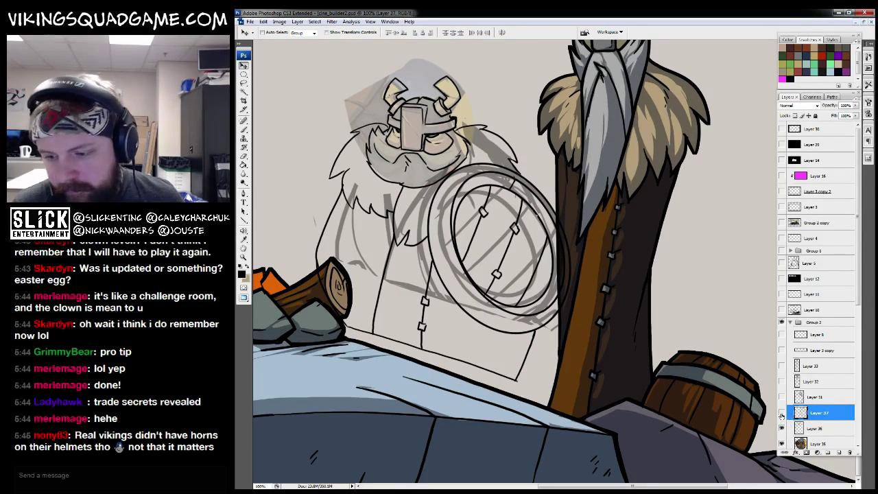
key("Delete")
left_click(780, 413)
left_click(781, 413)
Step: Hide the colour reference on Layer 35 and the rough vikings sketch, keeping the Layer 36 line art visible
left_click(780, 412)
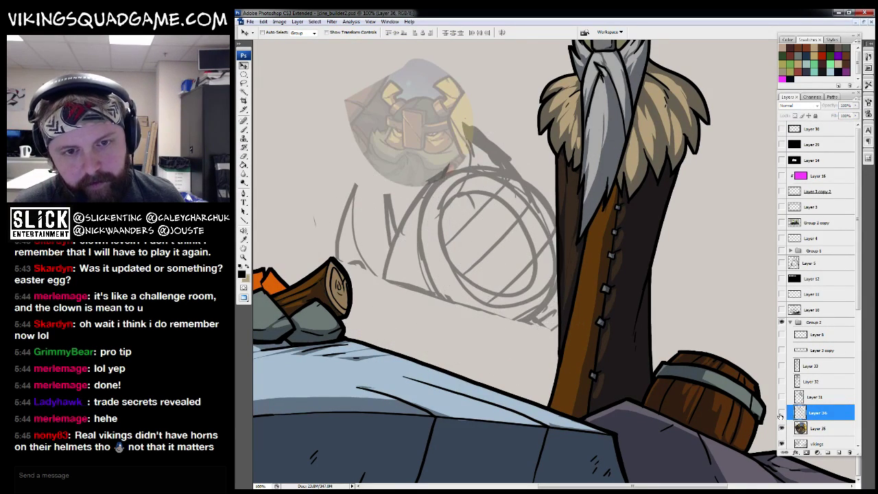
left_click(781, 428)
left_click(781, 427)
key("z")
key("ctrl+minus")
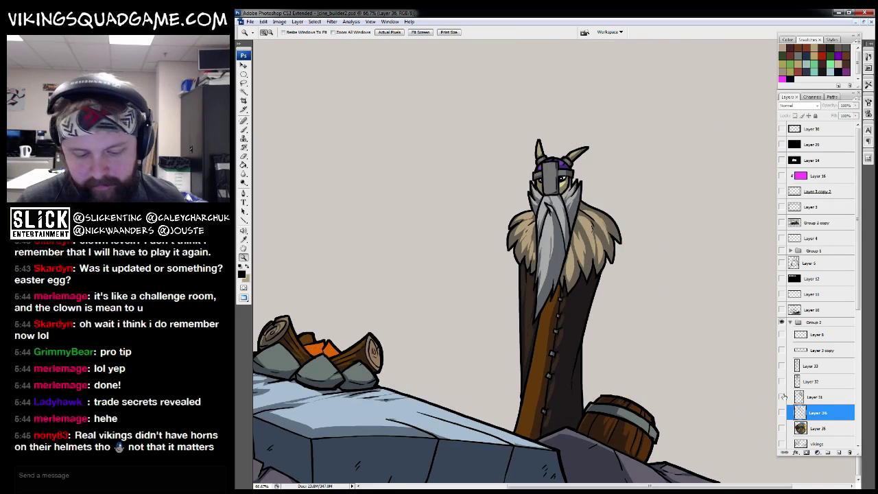
left_click(781, 412)
Step: Select the seated viking's whole silhouette from the line art and fill it with tan on a new layer beneath
key("v")
mouse_move(576, 402)
left_mouse_down()
mouse_move(576, 333)
mouse_move(585, 350)
left_mouse_up()
key("w")
left_click(558, 306)
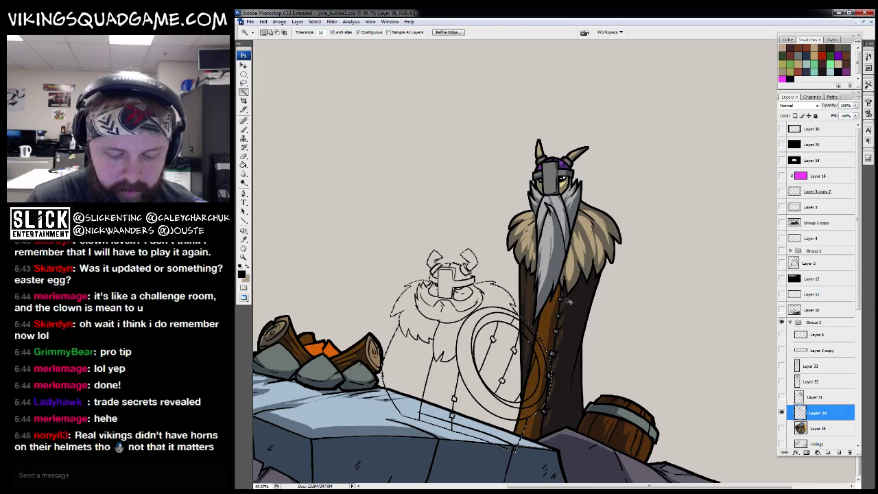
key("g")
left_click(816, 428)
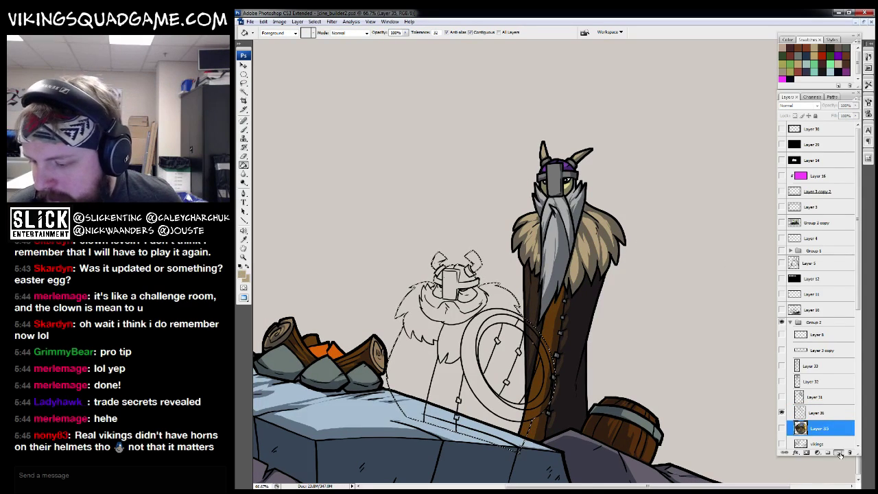
left_click(838, 452)
key("alt+BackSpace")
Step: Add a black silhouette layer beneath the tan base, and fill a new layer clipped to the base with dark brown
scroll(736, 374, "right", 4)
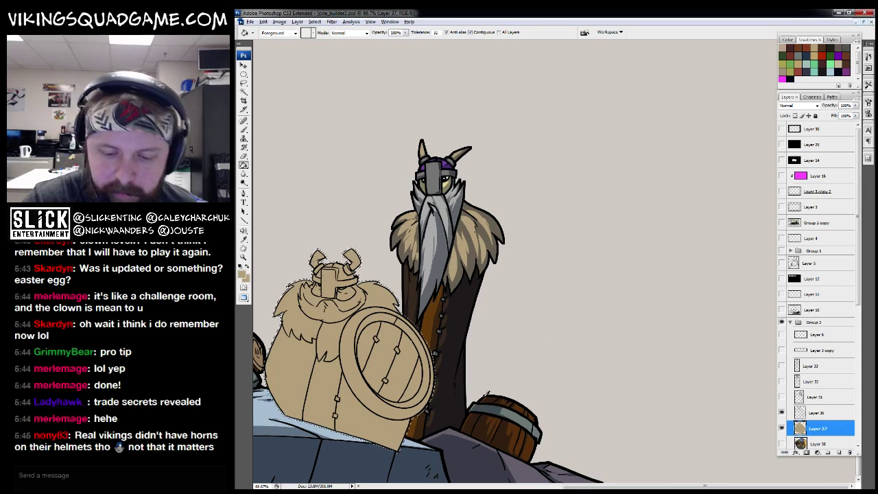
scroll(465, 398, "left", 4)
left_click(823, 442)
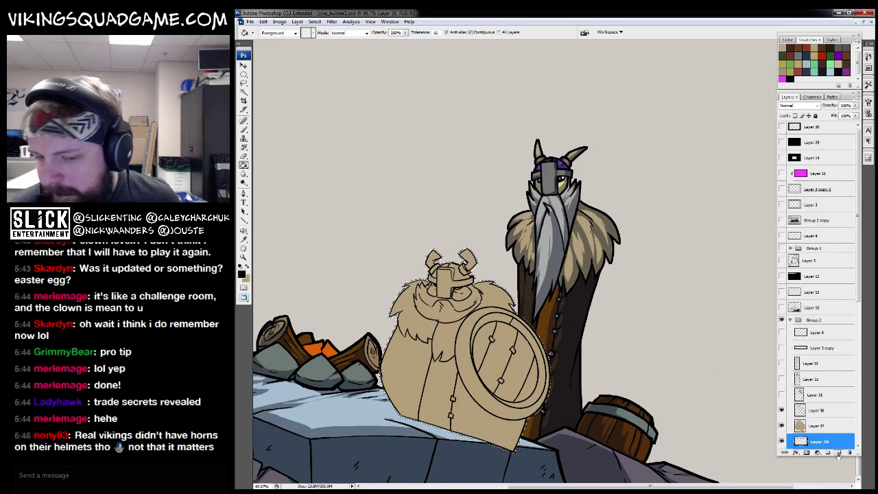
key("f")
mouse_move(822, 430)
left_mouse_down()
mouse_move(821, 411)
mouse_move(821, 425)
left_mouse_up()
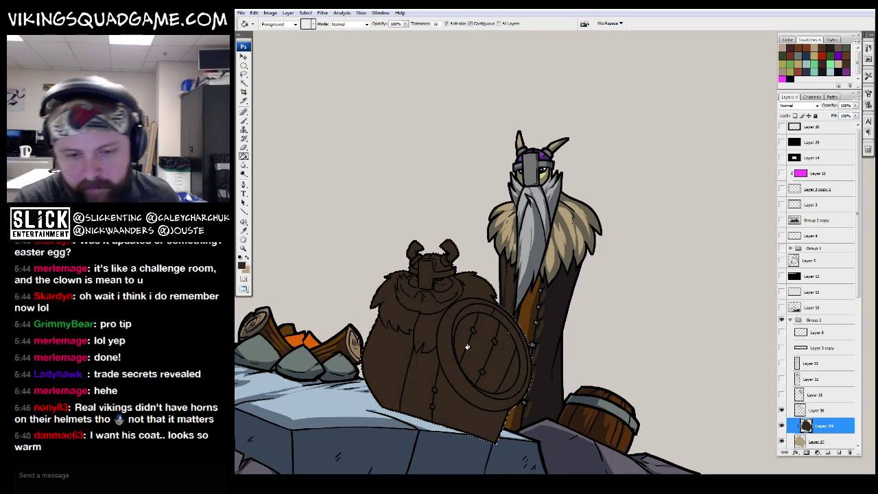
Step: Select the fur collar areas from the line art and fill them with the elder's tan fur colour on a new clipped layer
left_click(816, 409)
key("w")
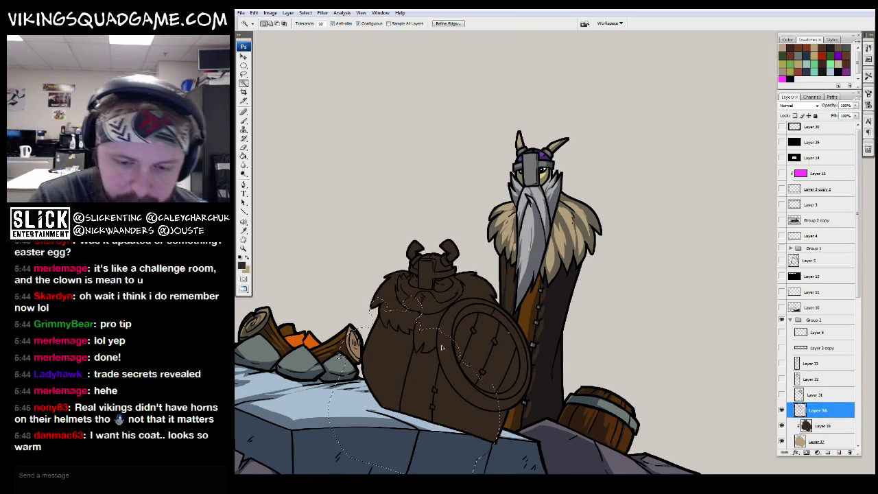
left_click(423, 345)
scroll(423, 344, "up", 2)
key("g")
left_click(564, 268, "alt")
left_click(819, 425)
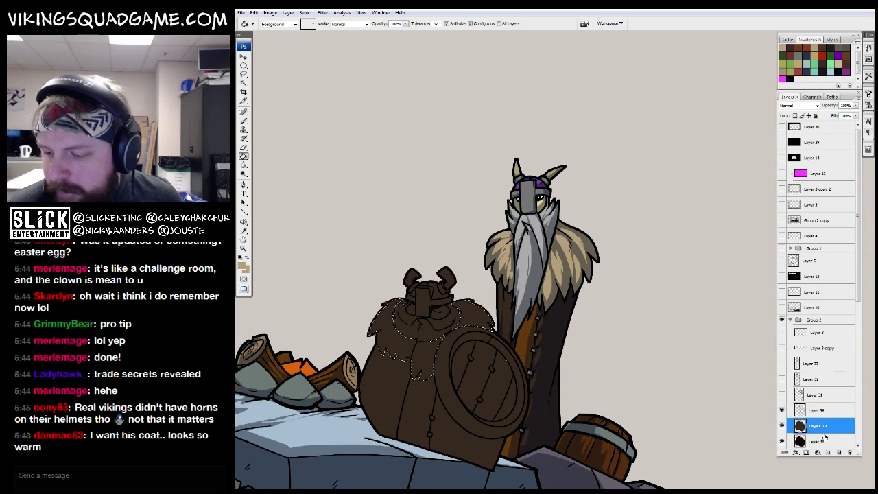
left_click(470, 322)
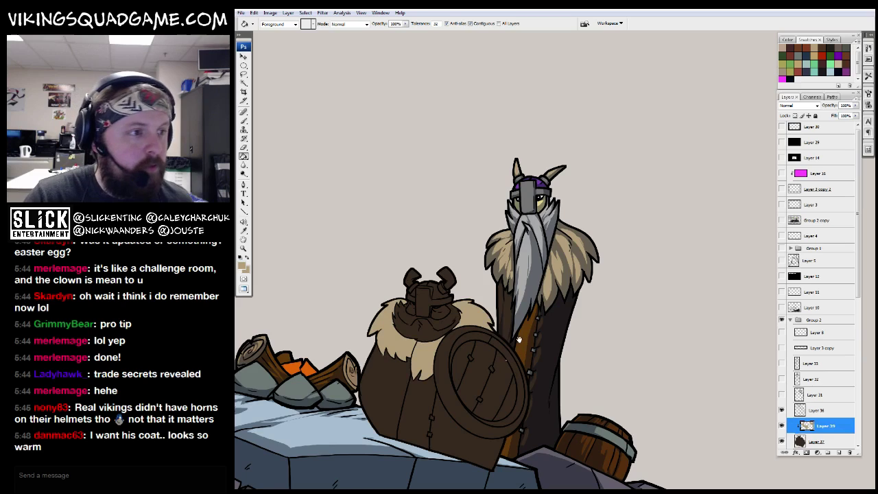
Step: Select the coat's middle front panel from the line art and fill it with orange-brown on the clipped colour layer
key("z")
left_click(480, 312)
left_click(575, 296, "alt")
left_click(575, 296, "alt")
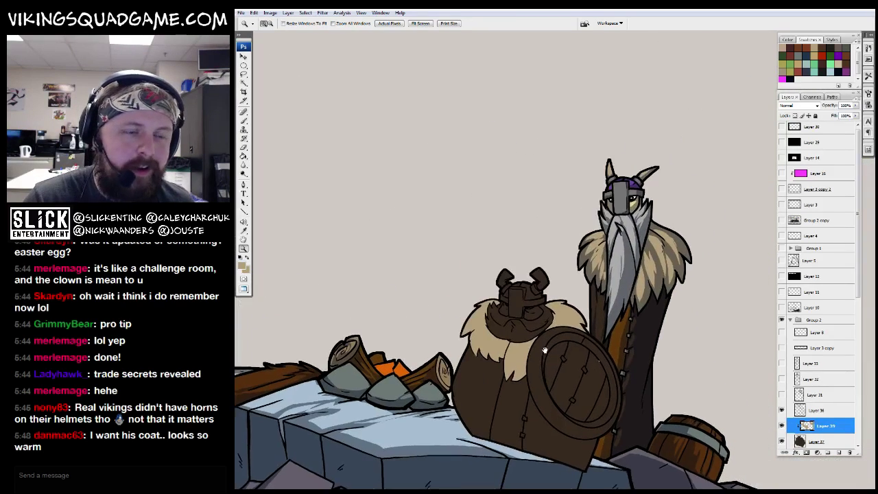
key("x")
left_click(816, 409)
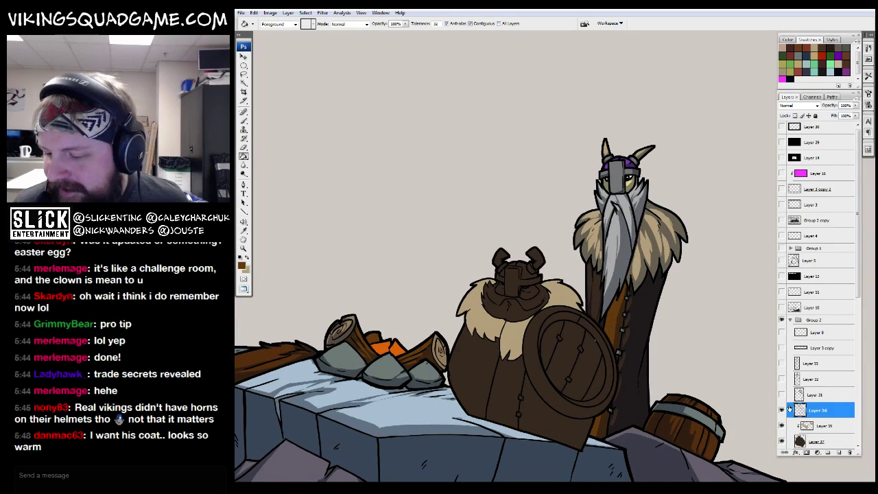
left_click(799, 409, "ctrl")
left_click(585, 361, "alt")
left_click(822, 425)
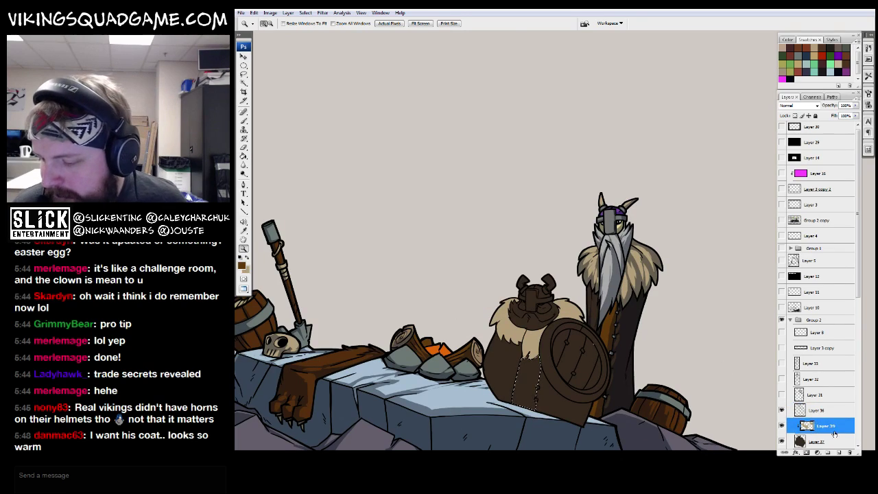
key("g")
left_click(528, 377)
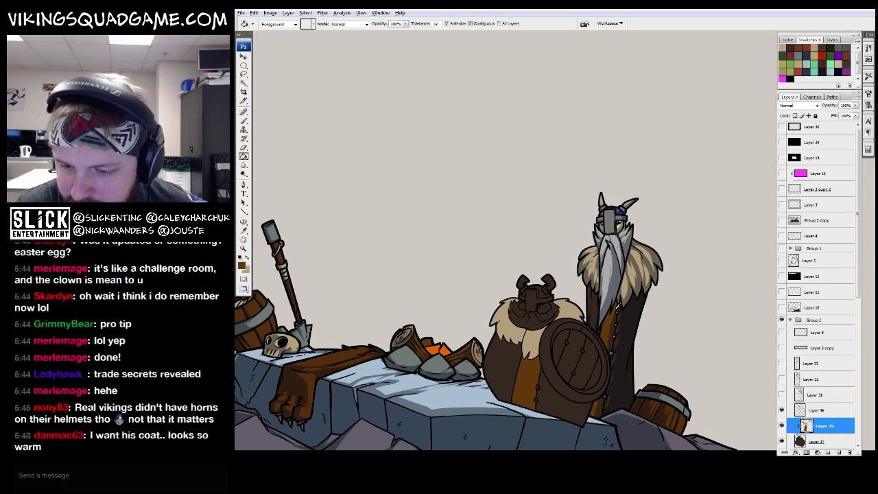
Step: Add a new layer clipped to the viking's Layer 36 line art
scroll(573, 393, "down", 1)
key("b")
scroll(596, 368, "up", 5)
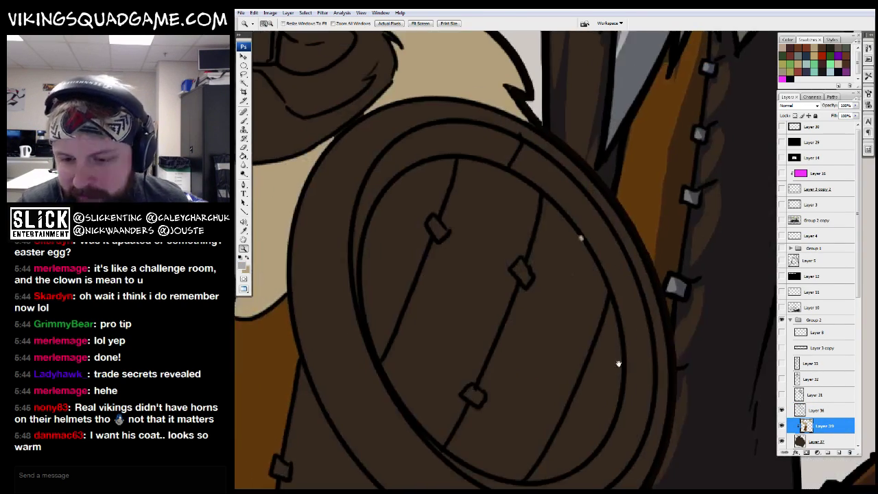
key("alt+bracketright")
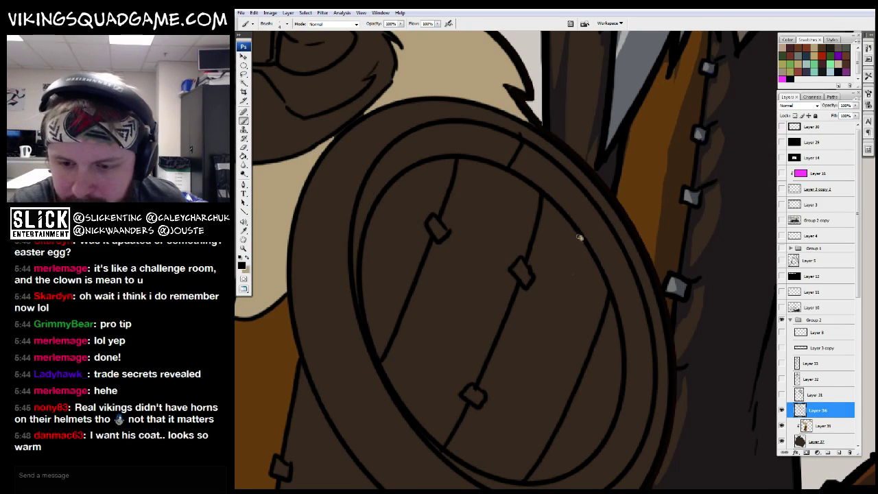
key("e")
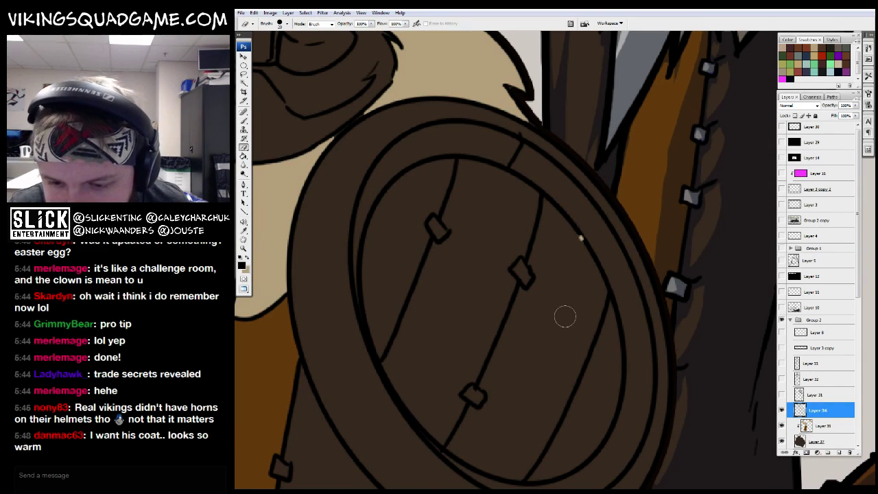
left_click(838, 452)
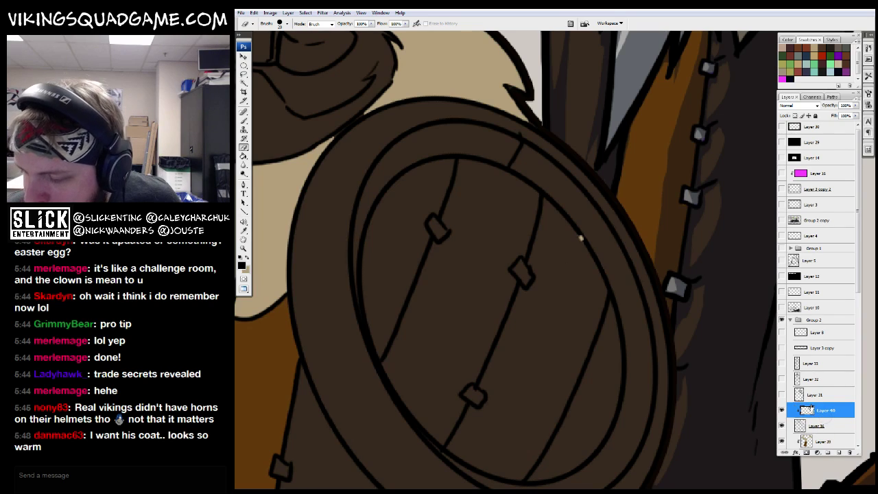
Step: Undo the newly added clipped layer above the line art and pick up the grey of the standing elder's helmet
key("b")
key("ctrl+z")
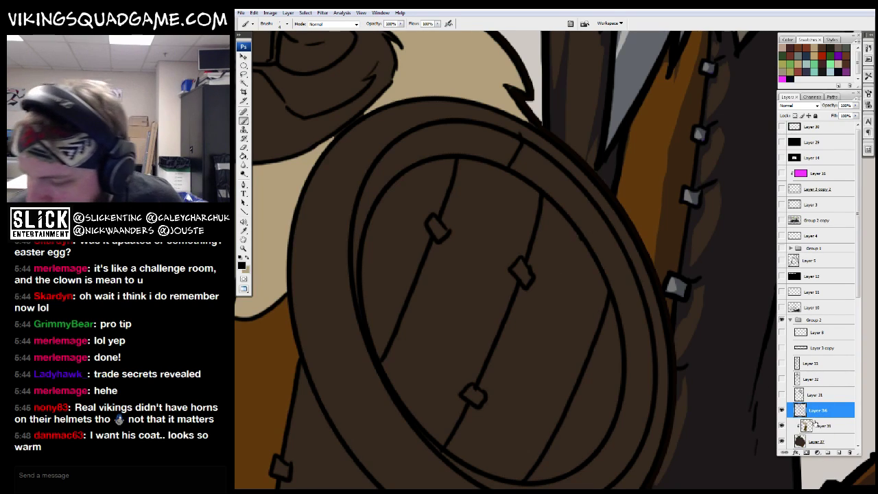
key("z")
left_click(568, 310, "alt")
left_click(568, 311, "alt")
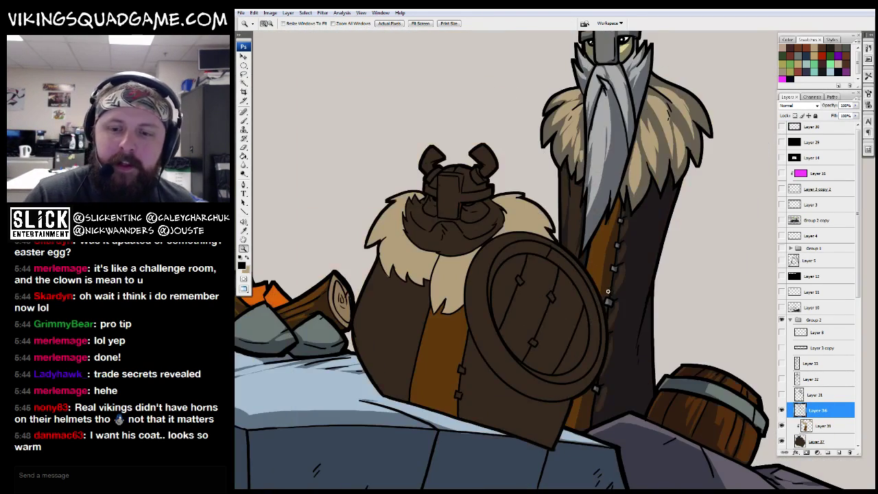
left_click(569, 310, "alt")
key("g")
left_click_drag(564, 128, 613, 107)
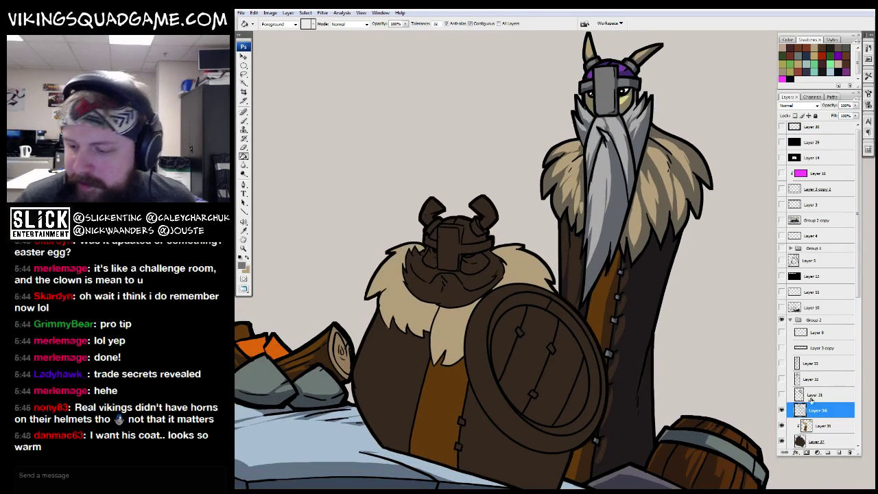
Step: Select the shield's rim and the seated viking's helmet nose guard, band and horn cuffs from the Layer 36 line art
key("alt+bracketright")
key("w")
key("alt+bracketleft")
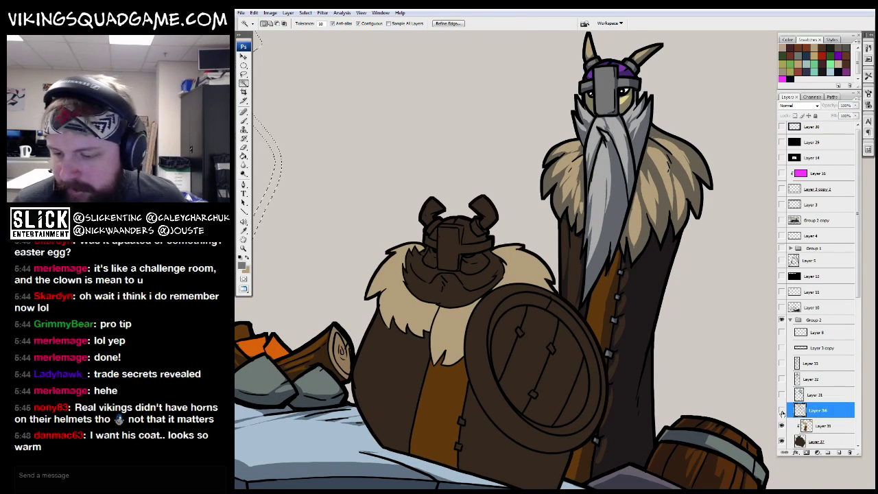
left_click(554, 327, "alt")
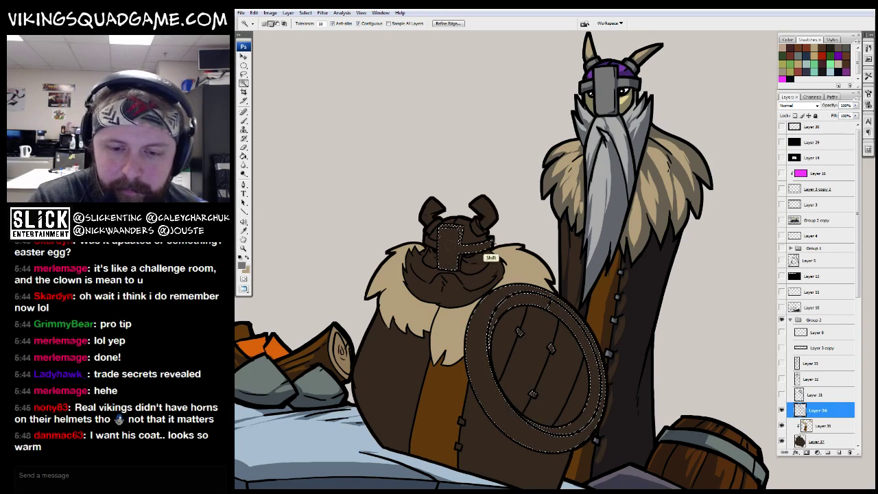
left_click(457, 231, "shift")
key("z")
left_click_drag(453, 255, 512, 337)
key("w")
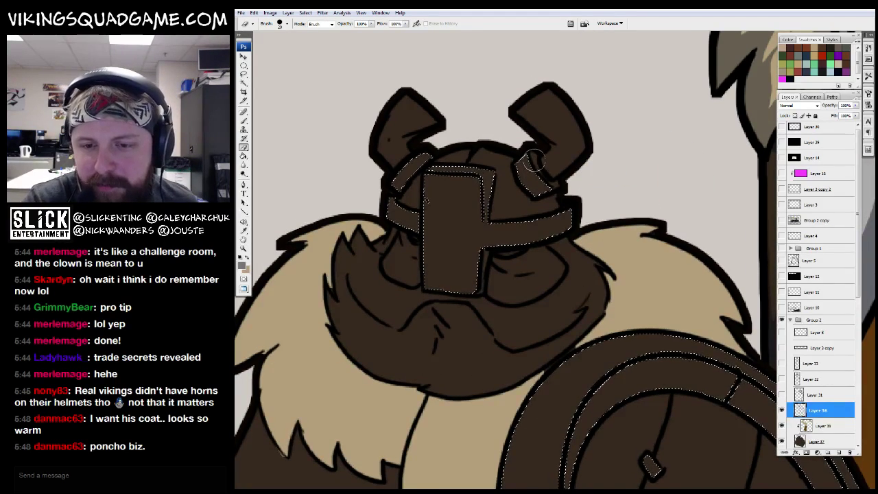
Step: Fill the selected shield rim and helmet metal areas with grey on the clipped colour Layer 39
key("z")
left_click_drag(560, 197, 587, 215)
left_click(606, 288, "alt")
left_click(630, 296, "alt")
key("alt+bracketleft")
key("g")
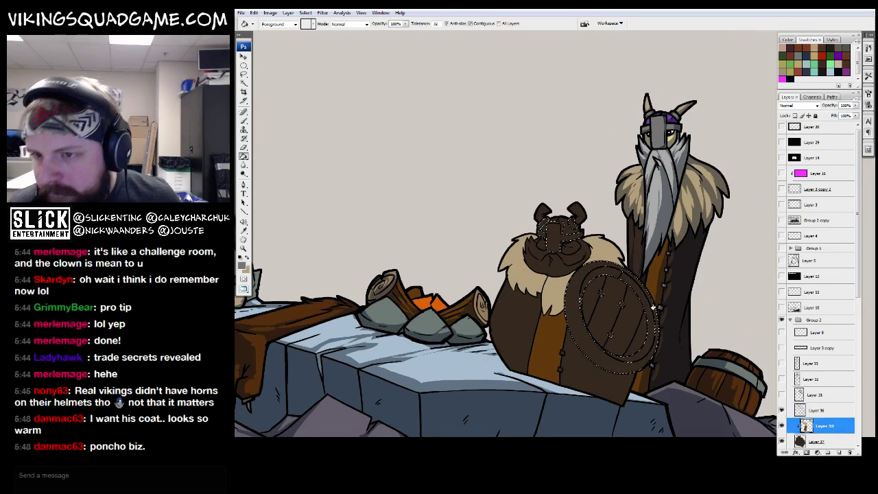
left_click(548, 234)
left_click(612, 271)
key("z")
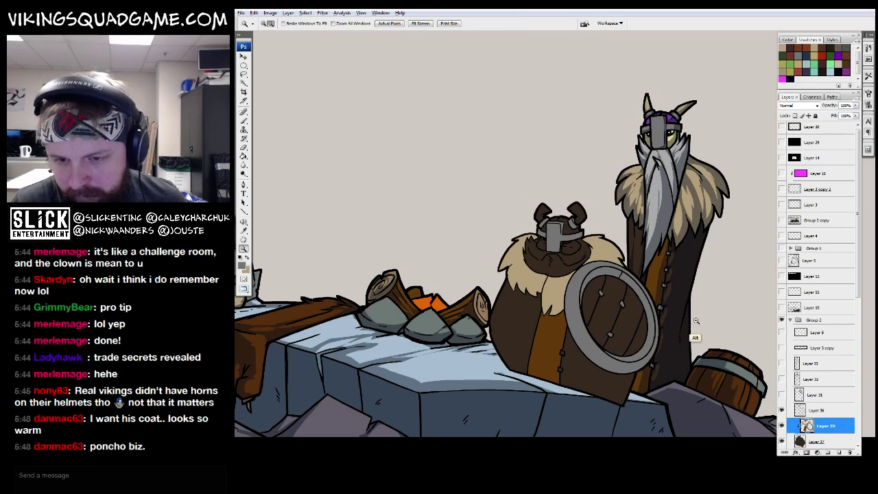
left_click(660, 291, "alt")
key("g")
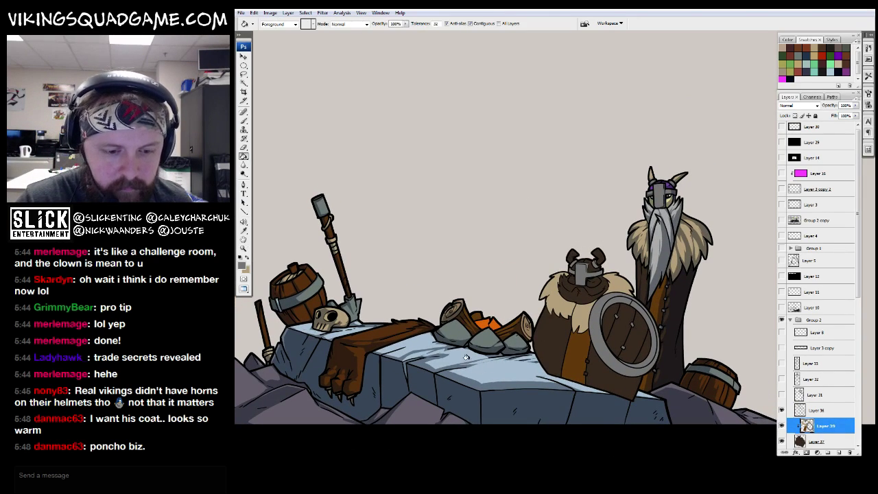
Step: Switch to the game cover artwork, sample the yellow of the vikings' horns, and return to the cinematic scene
key("ctrl+Tab")
scroll(655, 134, "down", 2)
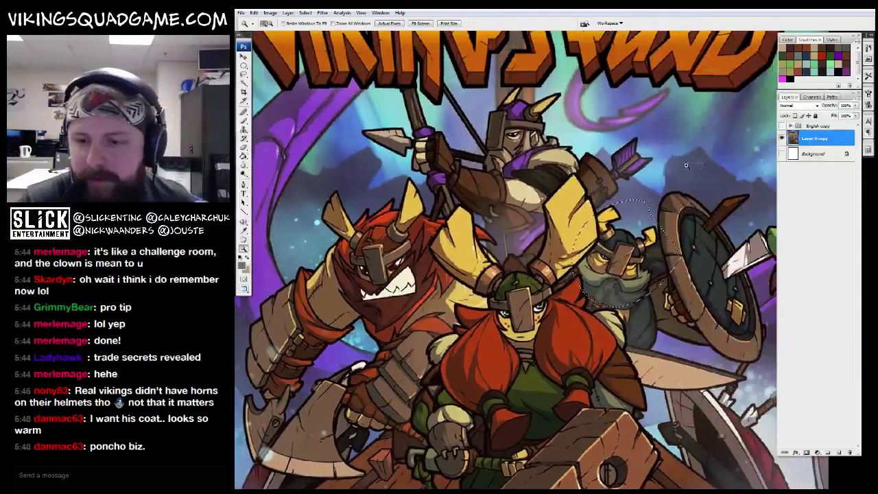
scroll(654, 133, "up", 5)
key("z")
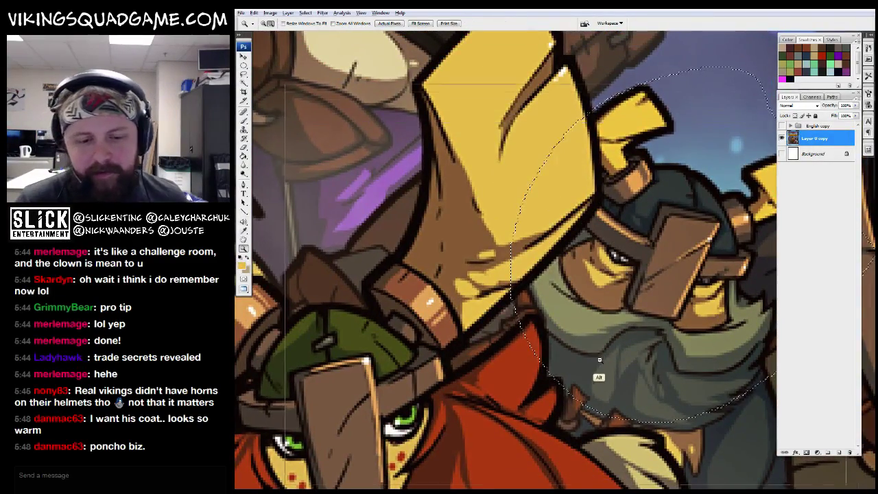
scroll(628, 271, "down", 3)
scroll(640, 246, "up", 2)
key("ctrl+Tab")
key("ctrl+Tab")
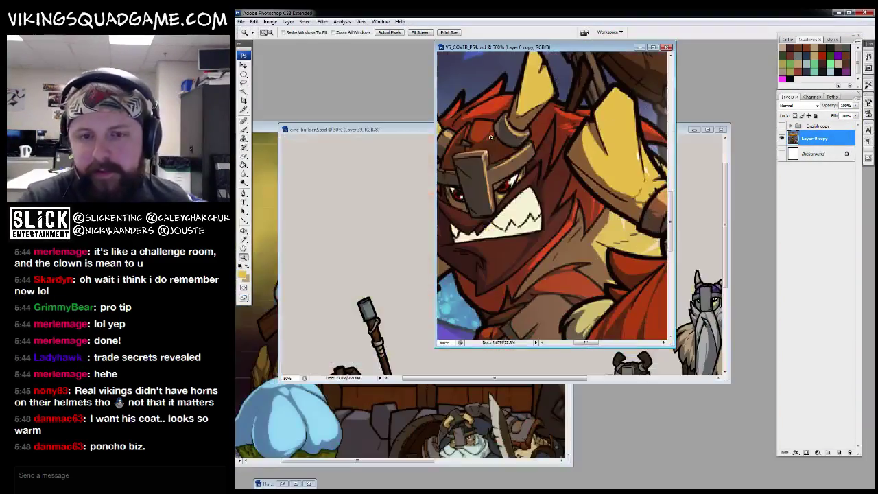
Step: Select both of the seated viking's horns from the line art and fill them with yellow on Layer 39
scroll(631, 144, "up", 3)
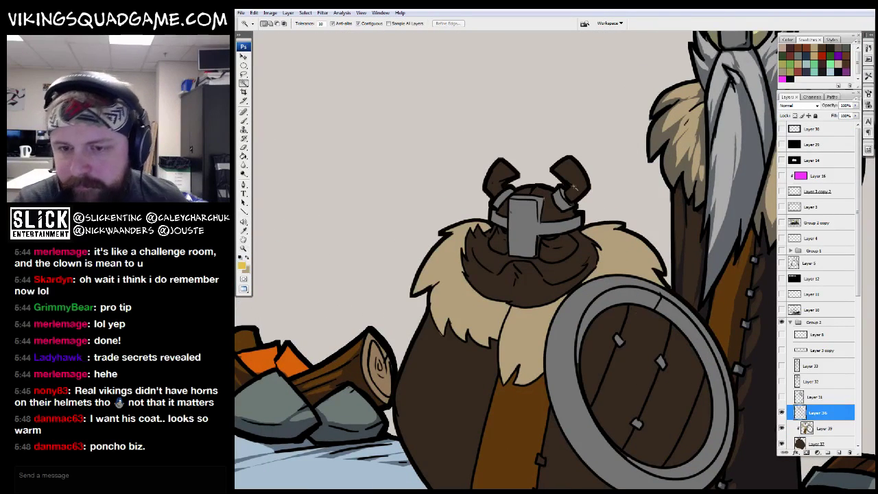
scroll(755, 399, "down", 2)
key("g")
key("alt+BackSpace")
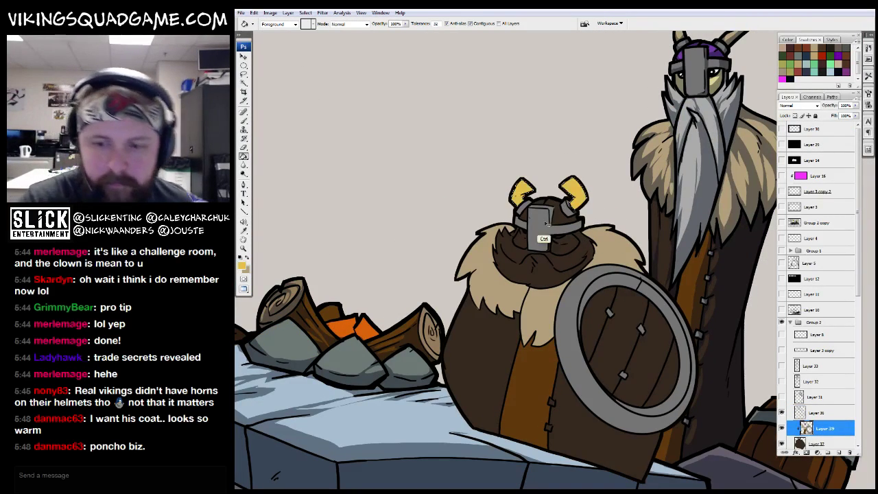
Step: Recolour both of the seated viking's helmet horns with tan on the clipped colour layer
key("z")
scroll(602, 411, "down", 1)
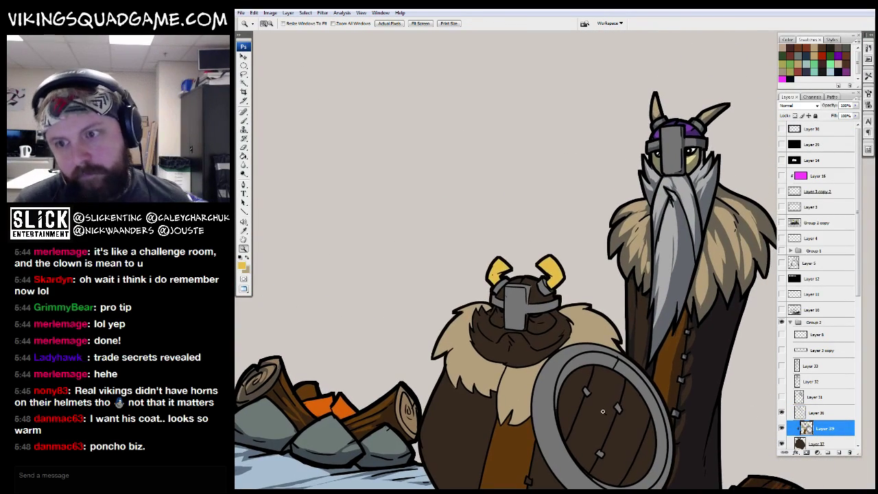
left_click(242, 266)
left_click(423, 284)
left_click(557, 259)
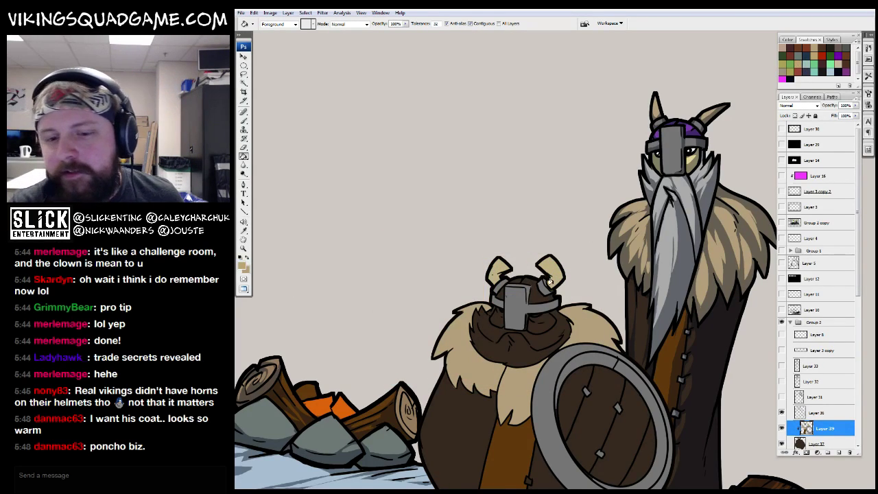
Step: Brush grey into the unfilled gap on the helmet's horn cuff
key("b")
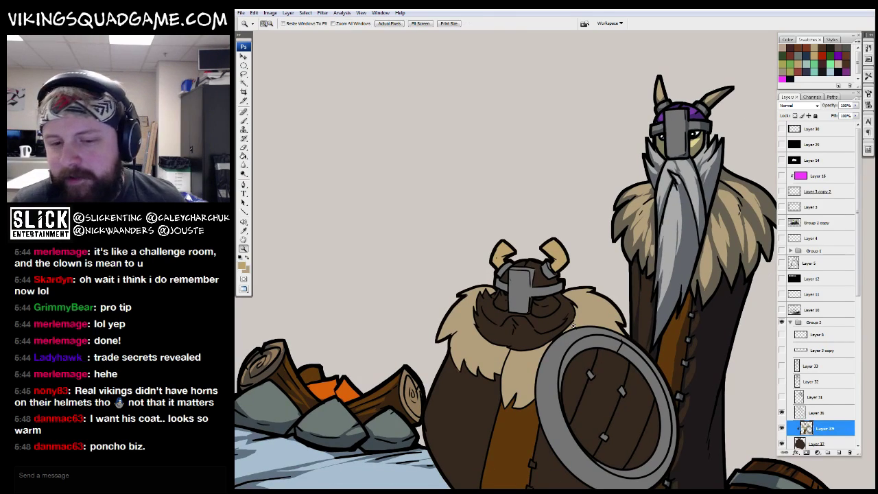
scroll(548, 291, "up", 3)
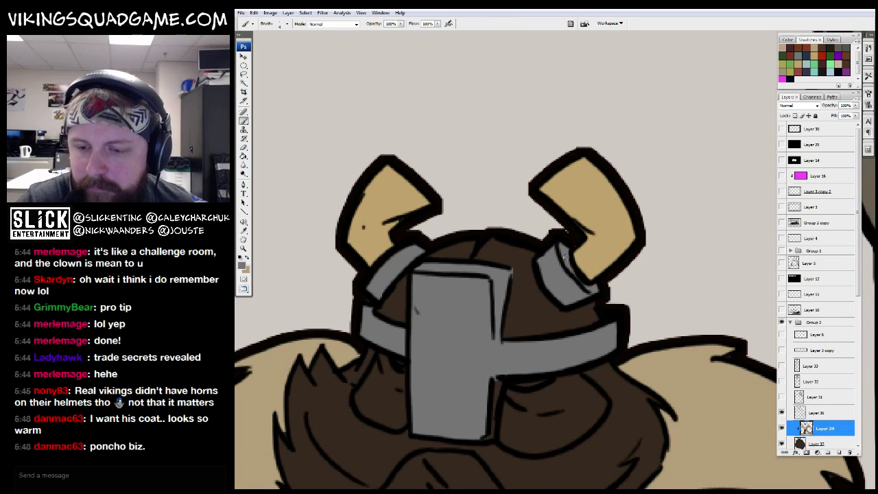
left_click_drag(551, 261, 613, 247)
Step: Select the helmet's dome areas from the Layer 36 line art and fill them with dark blue on Layer 39
key("alt+bracketright")
key("z")
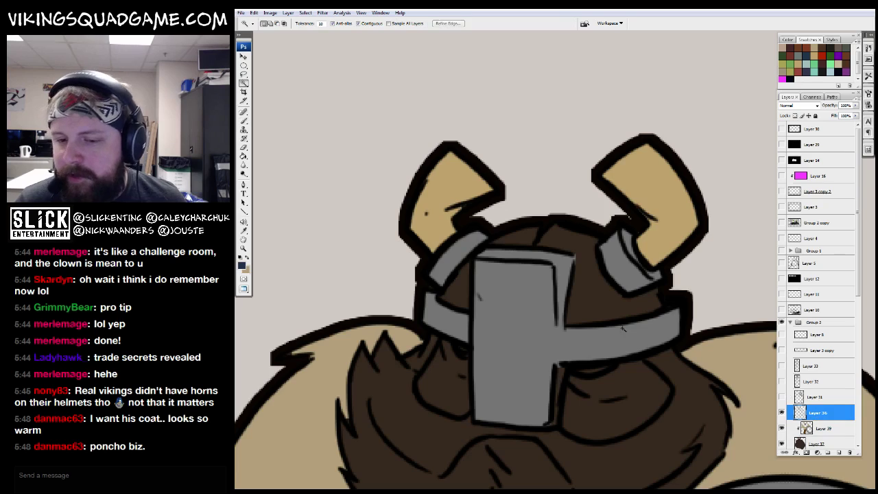
left_click(538, 292, "alt")
left_click(537, 292, "alt")
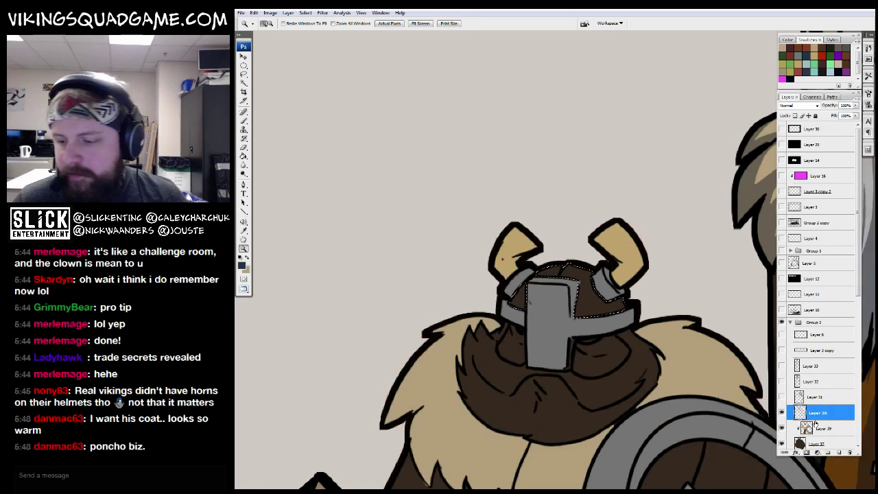
key("g")
key("alt+bracketleft")
key("ctrl+minus")
key("ctrl+minus")
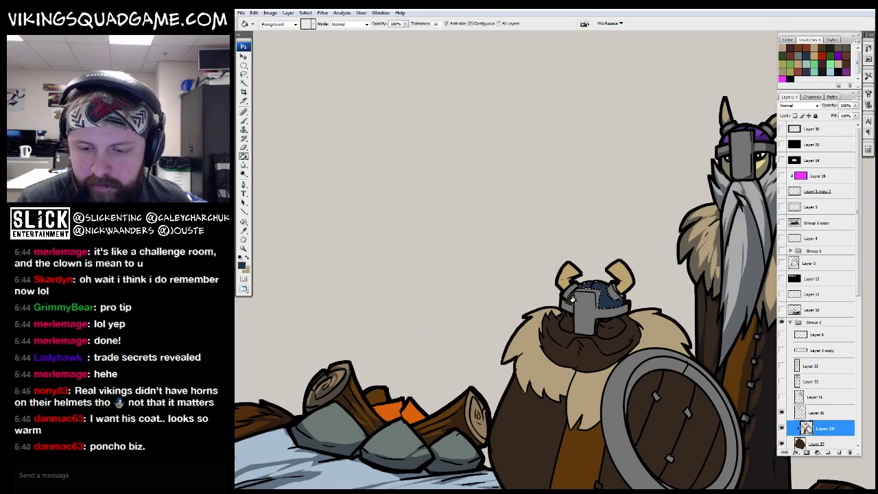
Step: Brush grey into the unfilled side edge of the nose guard below the helmet band
key("b")
key("ctrl+plus")
key("ctrl+plus")
key("ctrl+plus")
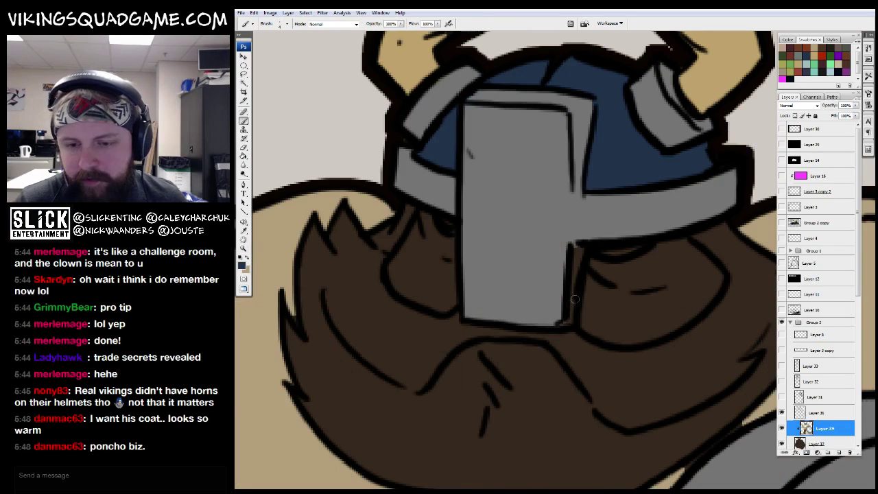
right_click(565, 249)
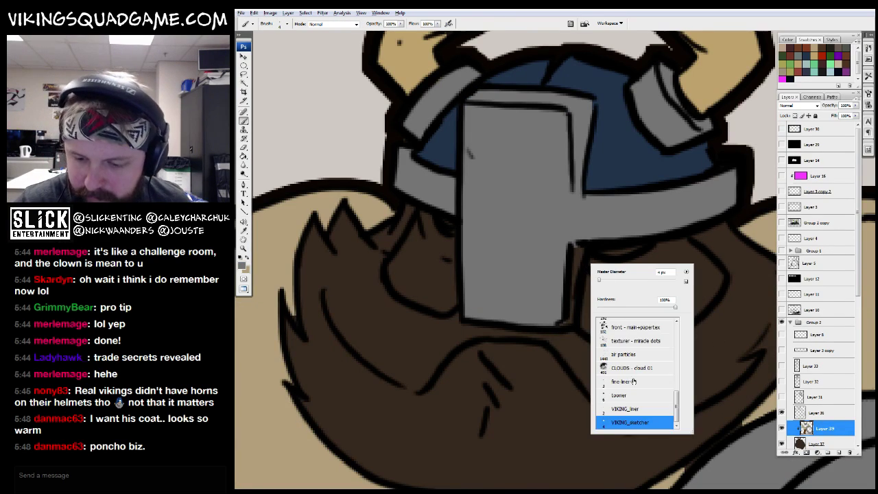
key("ctrl+j")
key("v")
key("ctrl+z")
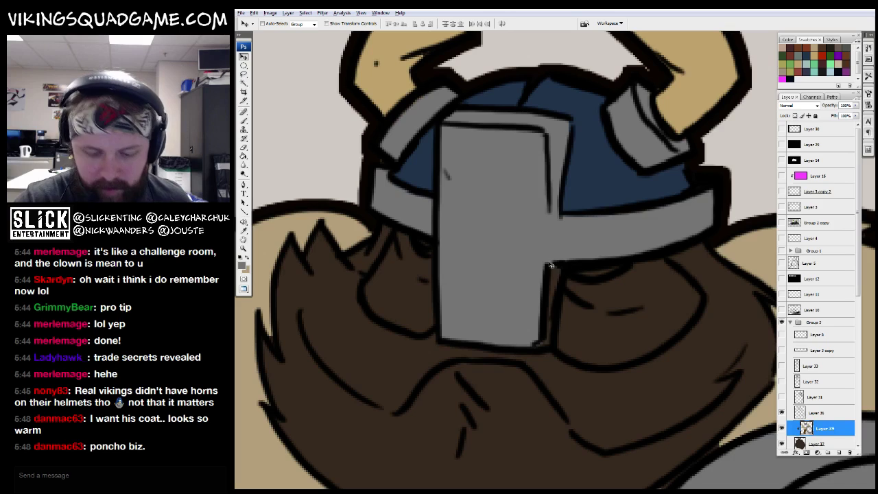
key("b")
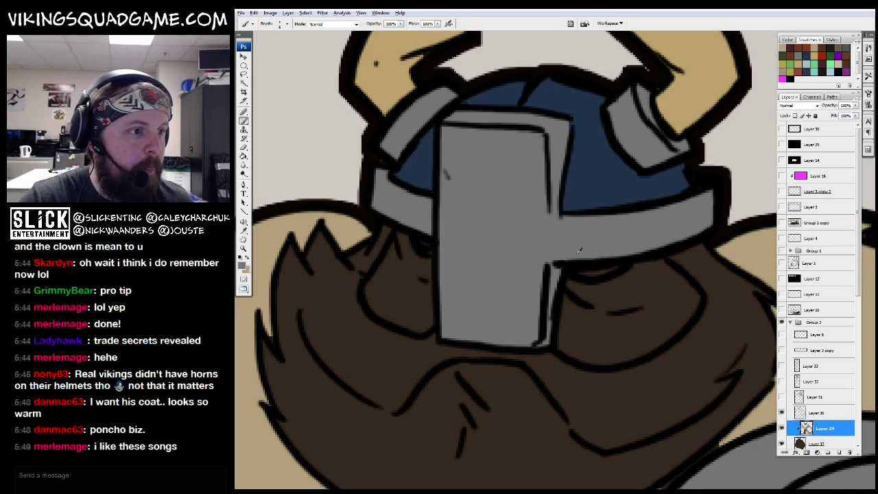
key("z")
left_click(621, 274, "alt")
left_click(626, 280, "alt")
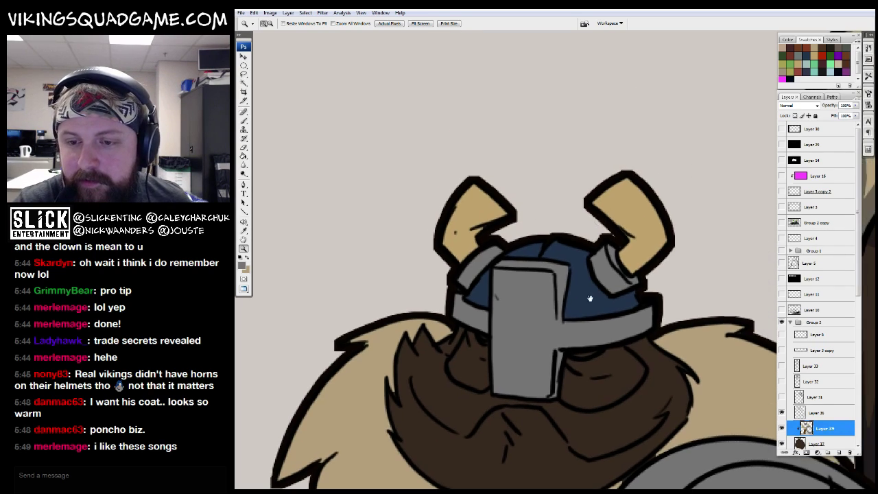
Step: Add a new layer clipped to the black silhouette Layer 38 and fill it with pure black, 000000
left_click_drag(591, 223, 576, 310)
key("b")
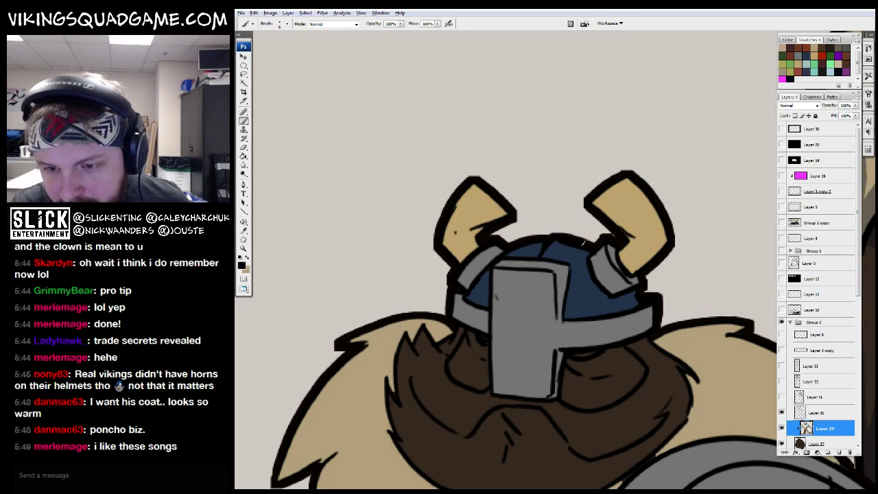
key("z")
left_click(650, 281, "alt")
scroll(816, 308, "down", 4)
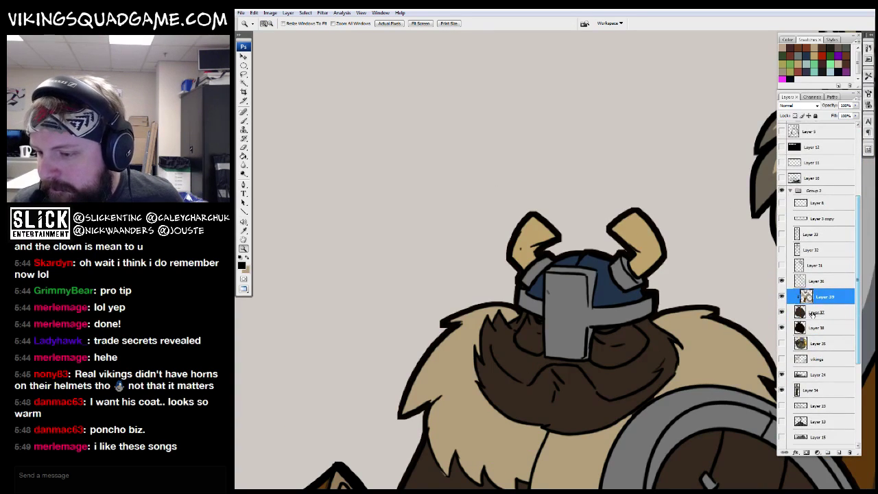
left_click(816, 328)
key("ctrl+shift+alt+n")
key("g")
left_click(679, 314)
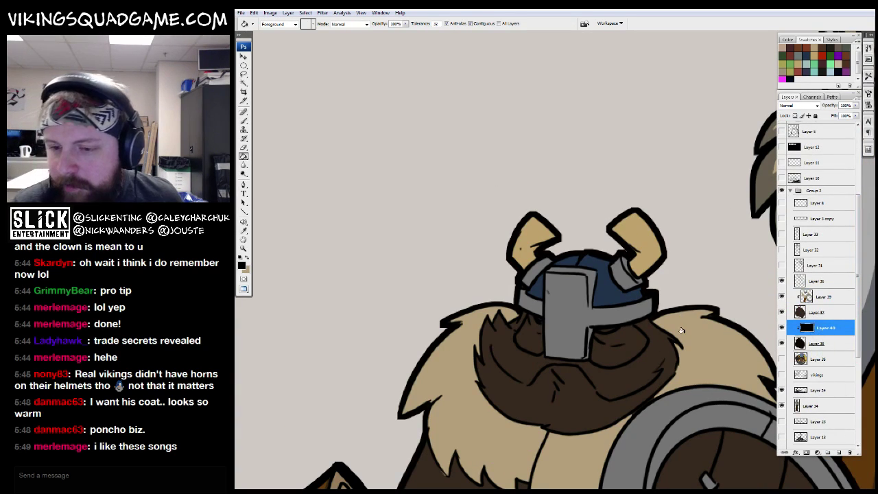
key("i")
left_click(241, 265)
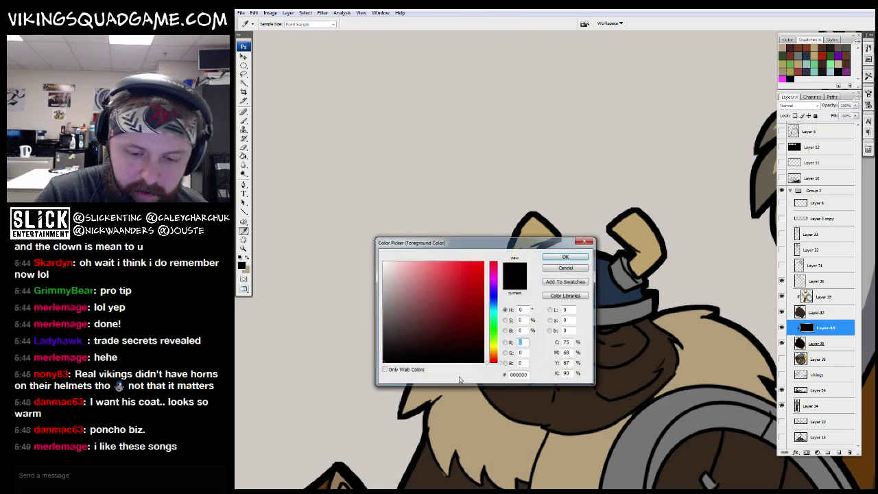
left_click(565, 256)
key("g")
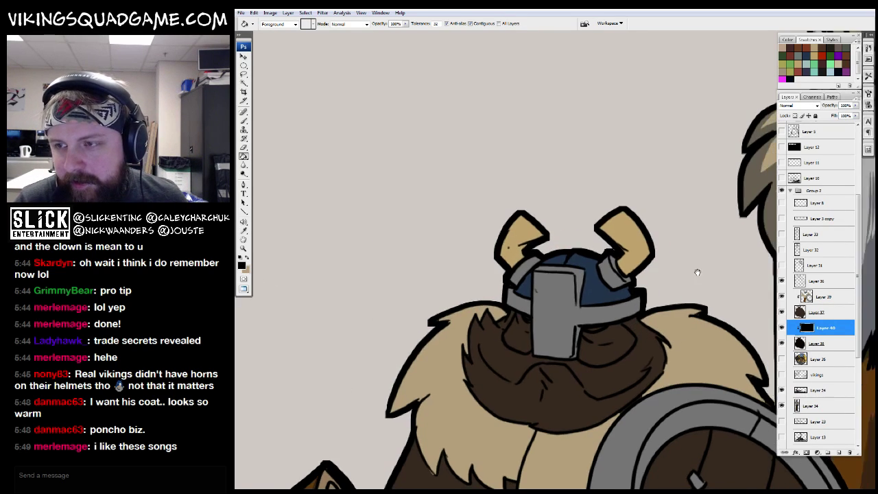
Step: Toggle the visibility of the Layer 36 line art to check the flat colours beneath it
scroll(695, 274, "right", 2)
left_click(819, 296)
left_click(819, 281)
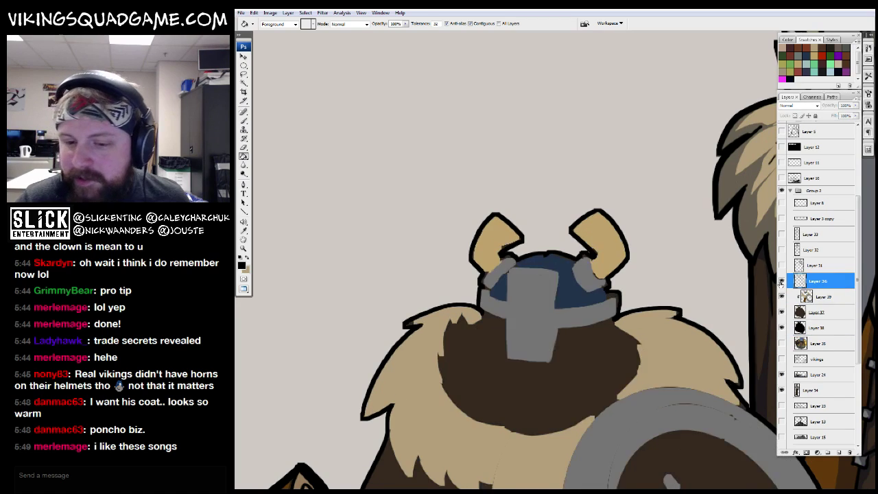
scroll(568, 256, "right", 1)
key("b")
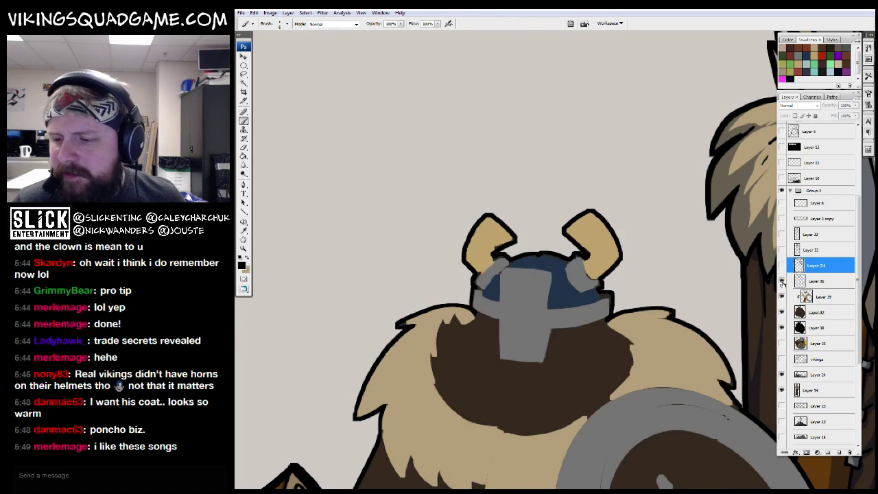
Step: Refine the black line art of the nose guard and helmet on Layer 36 with brush strokes
scroll(541, 285, "up", 3)
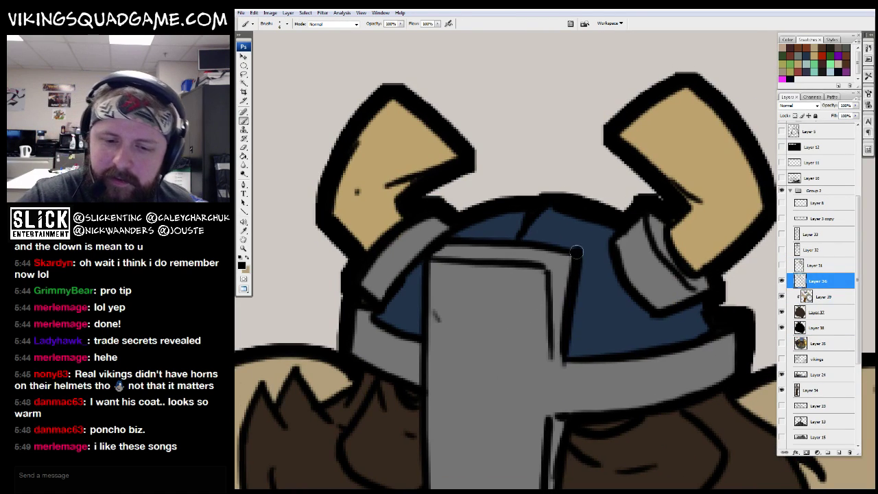
scroll(423, 204, "down", 3)
mouse_move(432, 124)
left_mouse_down()
mouse_move(437, 353)
mouse_move(555, 359)
left_mouse_up()
left_click_drag(570, 273, 713, 245)
mouse_move(711, 185)
left_mouse_down()
mouse_move(571, 207)
mouse_move(582, 206)
mouse_move(605, 229)
mouse_move(535, 373)
left_mouse_up()
scroll(535, 373, "down", 6)
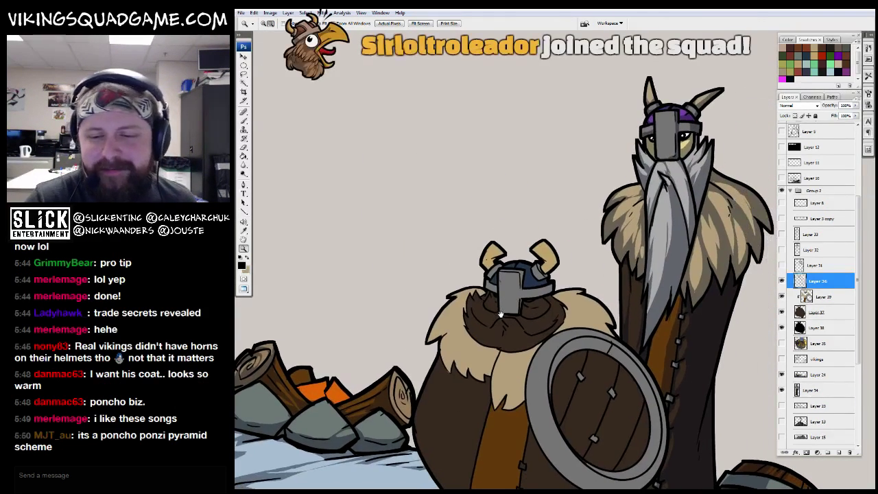
Step: Thicken the black line art where the helmet's blue cap meets its grey band beside the nose guard
scroll(534, 302, "up", 6)
scroll(556, 314, "up", 1)
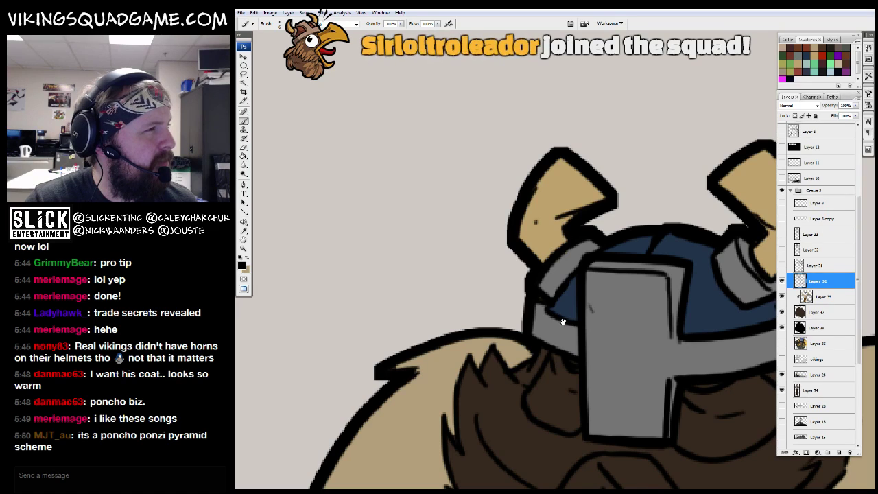
key("z")
left_click(559, 319, "alt")
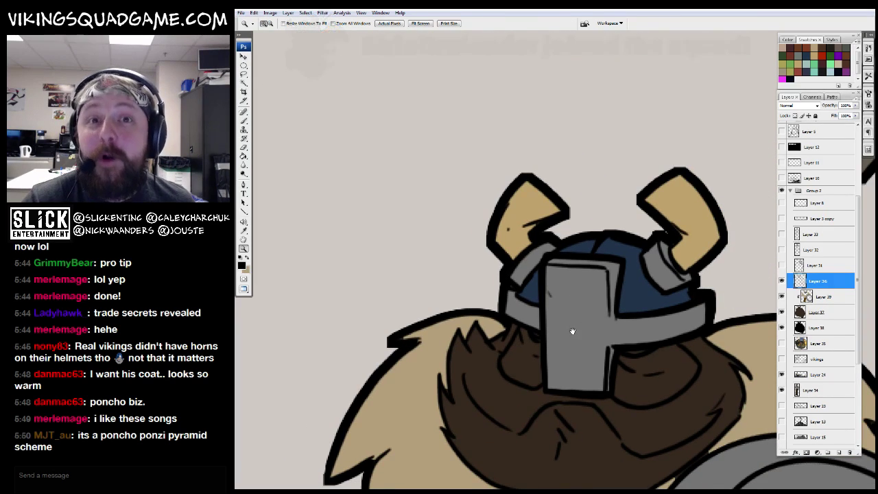
left_click(553, 311)
left_click(553, 311)
key("b")
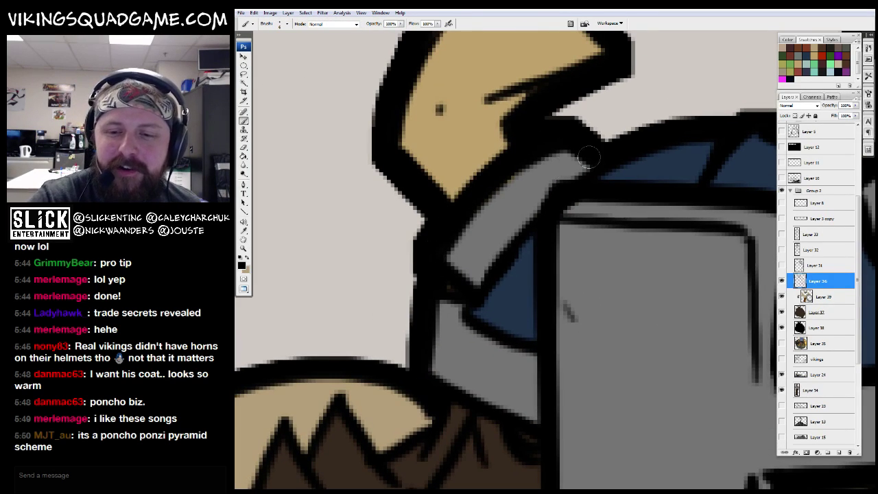
left_click_drag(475, 310, 521, 347)
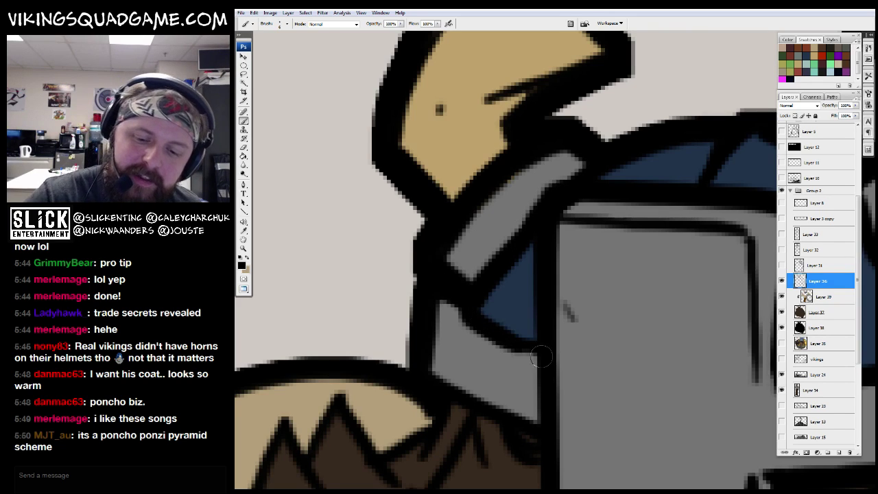
Step: Refine the black outlines of the seated viking's brown beard and moustache and the adjoining fur edge with brush strokes
scroll(521, 346, "down", 5)
key("z")
left_click(649, 267, "alt")
left_click(649, 267, "alt")
left_click(773, 314, "alt")
left_click(615, 361)
key("b")
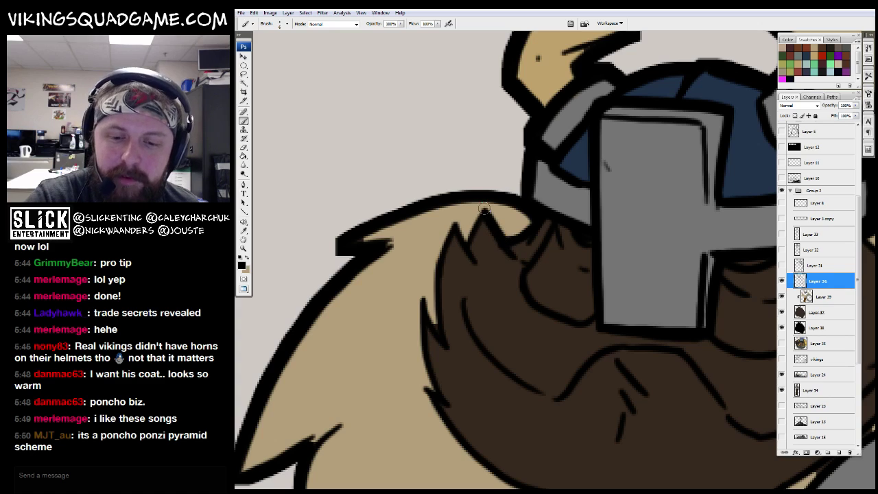
mouse_move(455, 217)
left_mouse_down()
mouse_move(438, 336)
mouse_move(420, 295)
mouse_move(463, 416)
mouse_move(417, 286)
left_mouse_up()
mouse_move(374, 254)
left_mouse_down()
mouse_move(445, 339)
mouse_move(545, 369)
left_mouse_up()
left_click_drag(618, 316, 609, 279)
left_click_drag(537, 346, 679, 357)
left_click_drag(679, 356, 486, 377)
left_click_drag(631, 271, 608, 294)
mouse_move(672, 226)
left_mouse_down()
mouse_move(660, 236)
mouse_move(663, 160)
mouse_move(610, 100)
mouse_move(636, 181)
left_mouse_up()
mouse_move(573, 213)
left_mouse_down()
mouse_move(604, 288)
mouse_move(488, 322)
left_mouse_up()
left_click_drag(466, 266, 624, 246)
left_click_drag(517, 277, 437, 233)
Step: Thicken the black outline of the pale fur collar flap hanging below the beard
key("z")
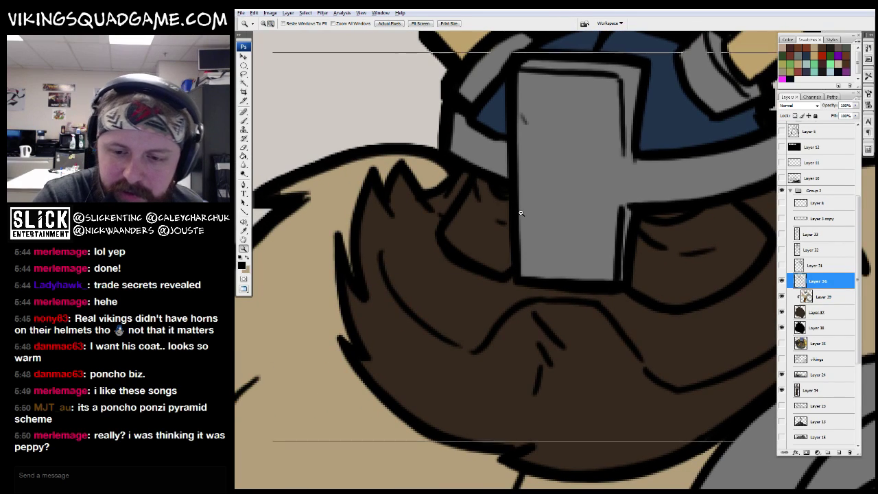
left_click(690, 281, "alt")
left_click(660, 278, "alt")
left_click(630, 358, "alt")
left_click(629, 357)
left_click(629, 358)
left_click(630, 357)
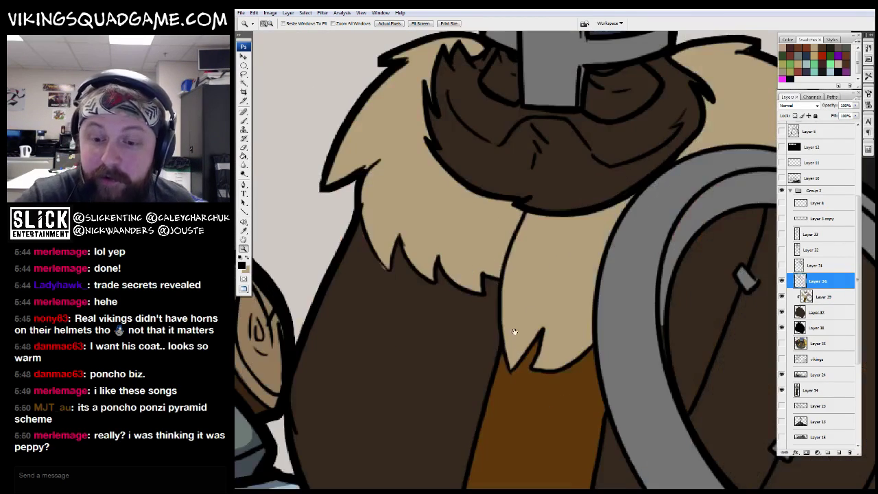
key("b")
mouse_move(527, 200)
left_mouse_down()
mouse_move(509, 240)
mouse_move(511, 357)
mouse_move(542, 317)
left_mouse_up()
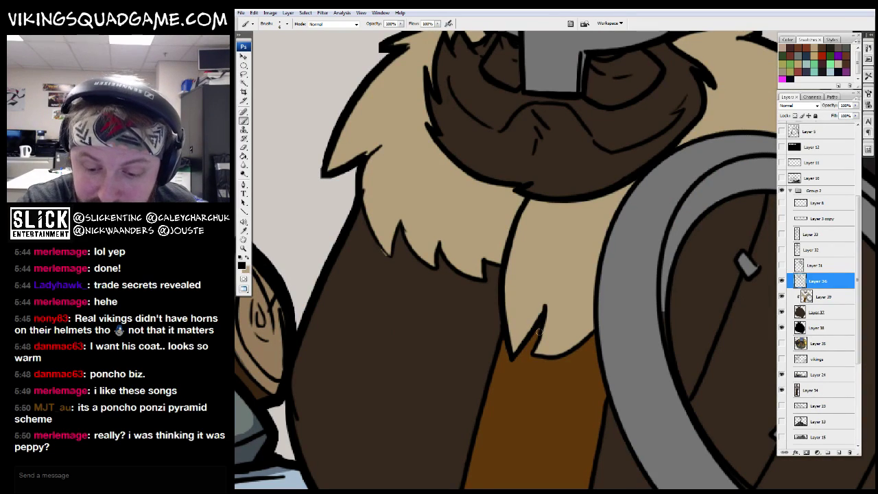
left_click_drag(597, 331, 521, 140)
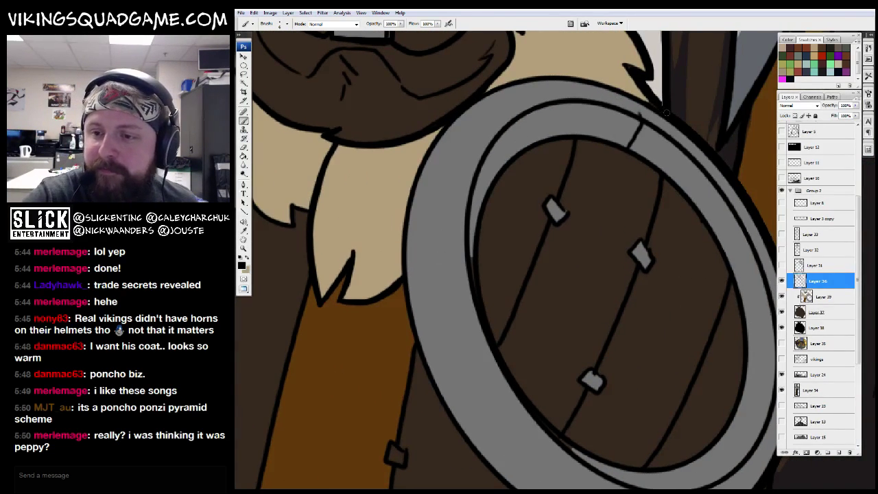
Step: Strengthen the black outlines around the outer edge and inner rim of the shield
mouse_move(609, 87)
left_mouse_down()
mouse_move(544, 77)
mouse_move(459, 105)
mouse_move(409, 195)
left_mouse_up()
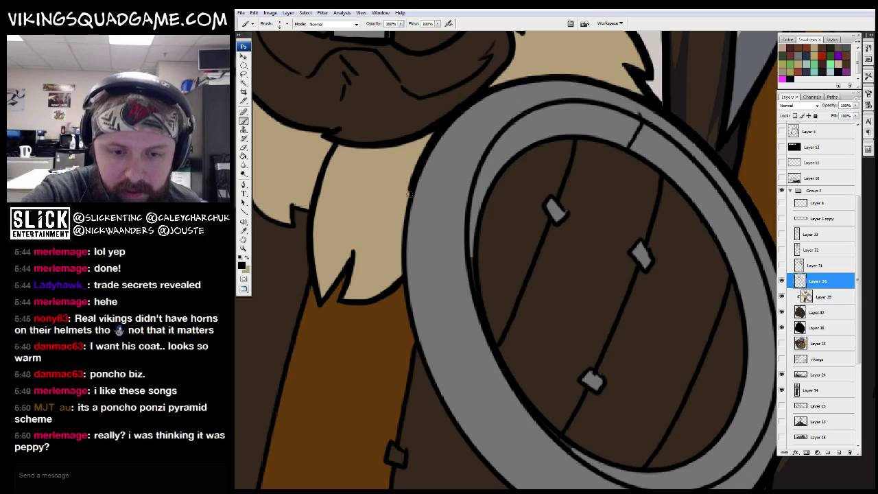
left_click_drag(421, 357, 336, 167)
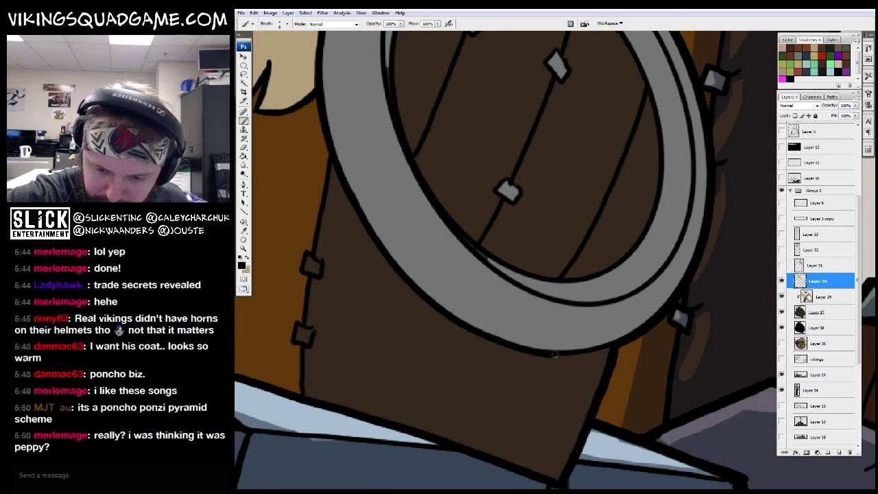
left_click_drag(656, 177, 625, 319)
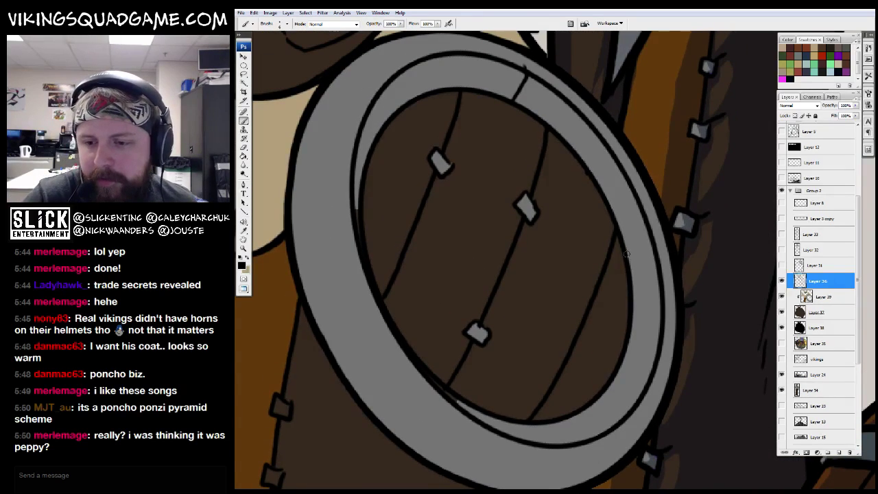
mouse_move(378, 135)
left_mouse_down()
mouse_move(358, 200)
mouse_move(365, 258)
mouse_move(388, 320)
mouse_move(424, 369)
mouse_move(492, 414)
left_mouse_up()
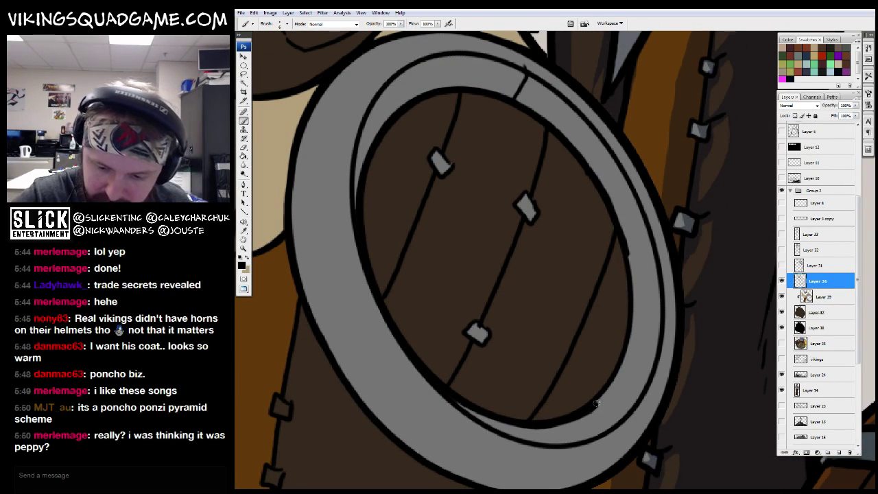
left_click_drag(629, 274, 625, 240)
left_click_drag(544, 126, 574, 160)
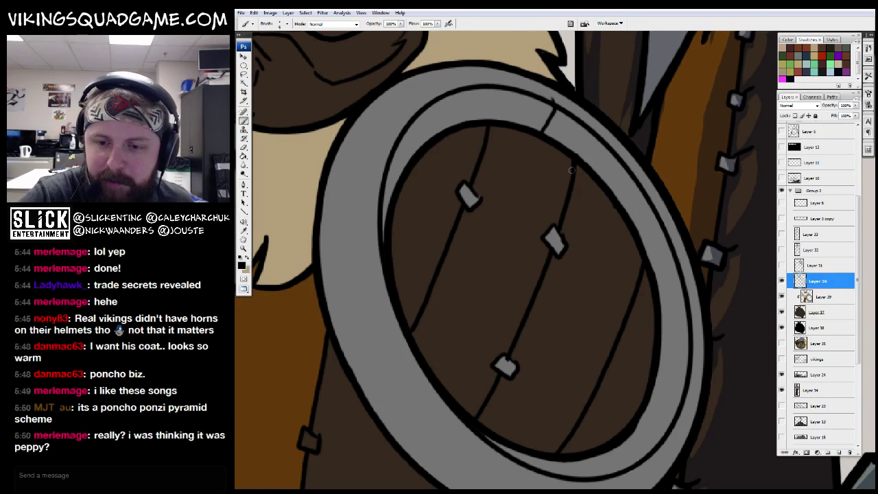
Step: Thicken the black plank lines across the shield face and the outlines of its small metal rivets
mouse_move(636, 264)
left_mouse_down()
mouse_move(600, 379)
mouse_move(559, 449)
left_mouse_up()
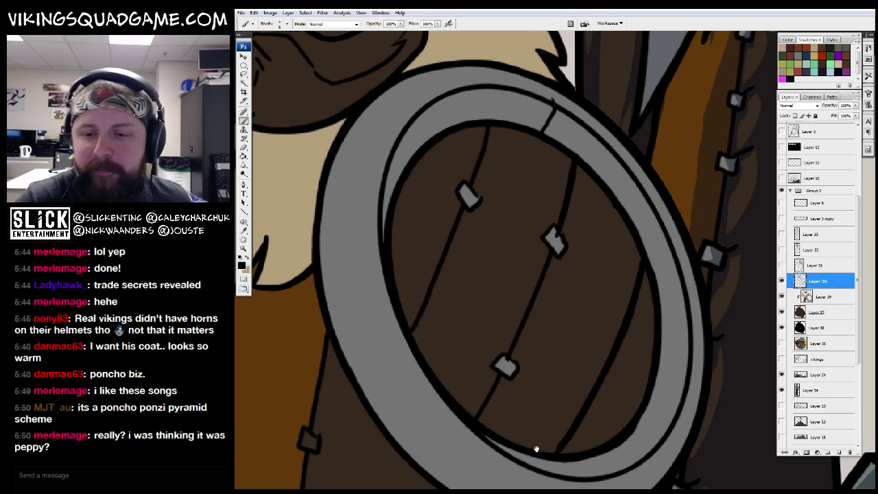
left_click_drag(536, 450, 541, 447)
left_click_drag(538, 296, 513, 355)
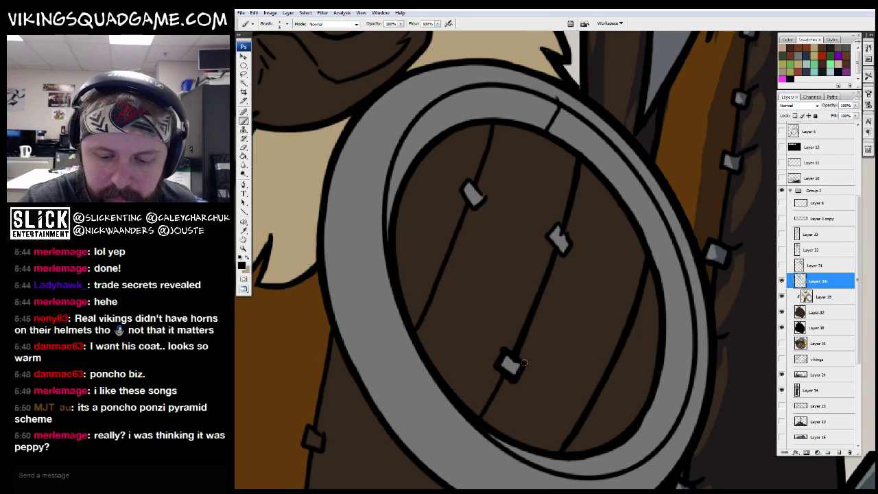
left_click_drag(416, 319, 461, 197)
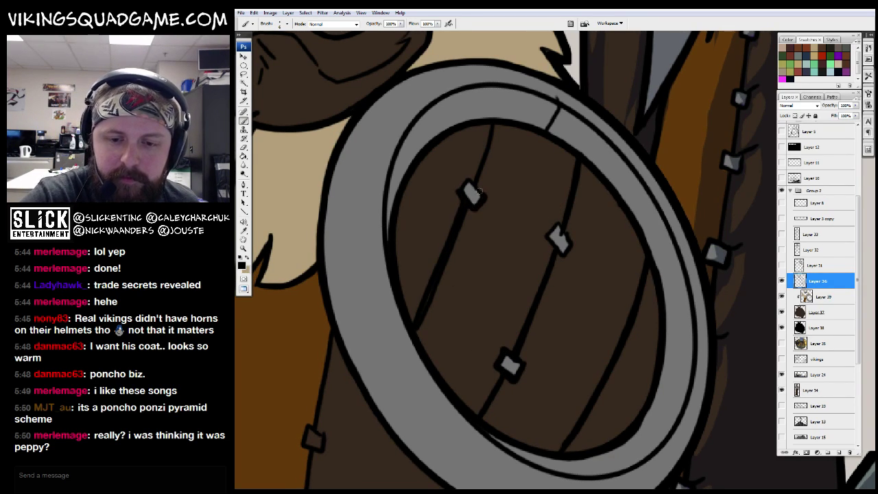
left_click_drag(461, 290, 592, 135)
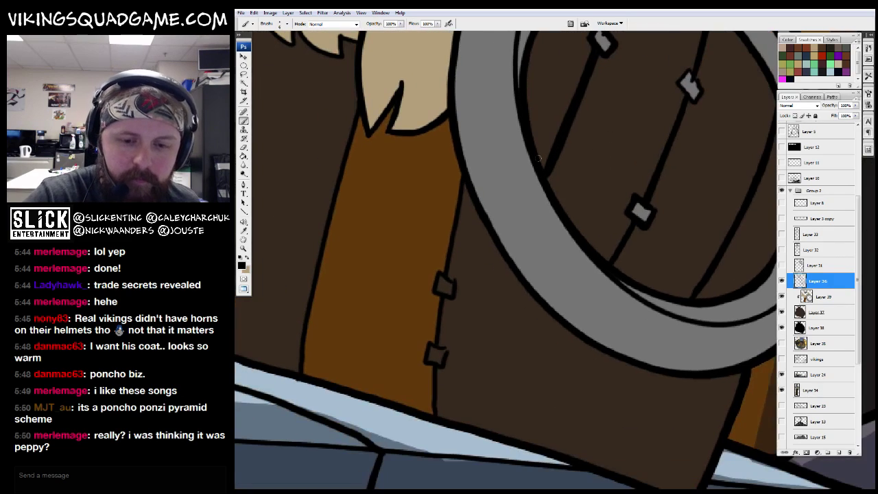
Step: Thicken the black outlines along the orange strip of the coat and around its two clasps
left_click_drag(356, 120, 303, 373)
mouse_move(446, 352)
left_mouse_down()
mouse_move(427, 343)
mouse_move(437, 369)
left_mouse_up()
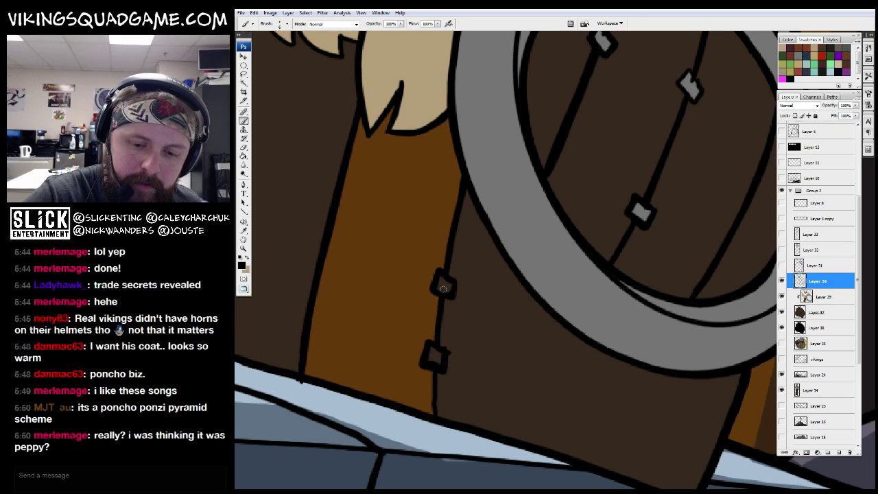
left_click(439, 356, "alt")
left_click(466, 319, "alt")
left_click(488, 319, "alt")
left_click(530, 309, "alt")
left_click(531, 309, "alt")
left_click(489, 302)
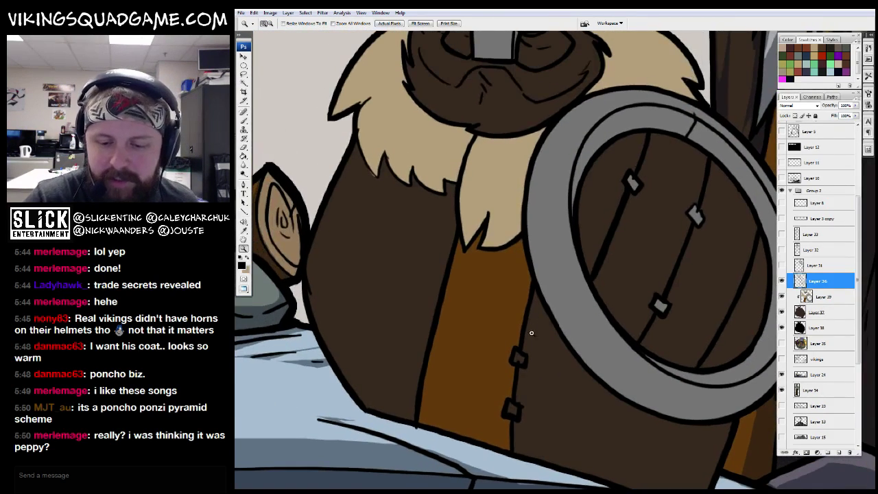
Step: Fill the two coat clasps with flat grey on the clipped colour layer beneath the line art
key("b")
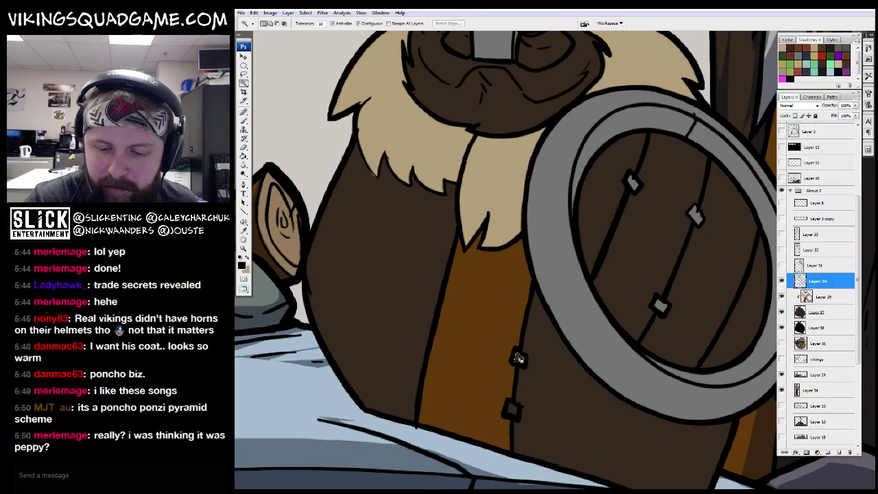
key("z")
left_click(656, 294, "alt")
left_click(656, 294, "alt")
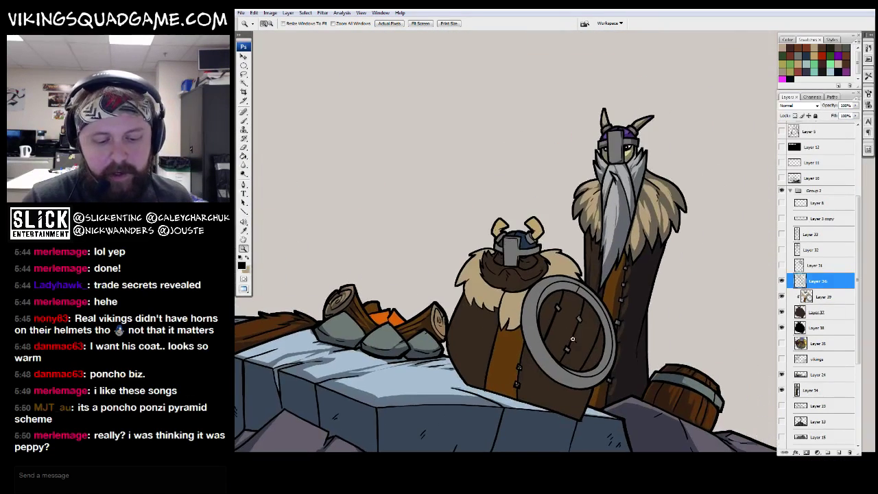
key("g")
left_click(818, 297)
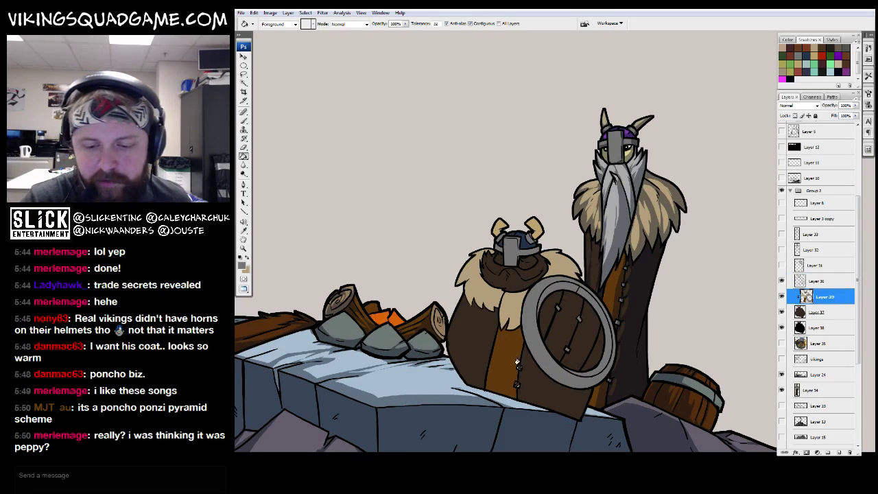
key("alt")
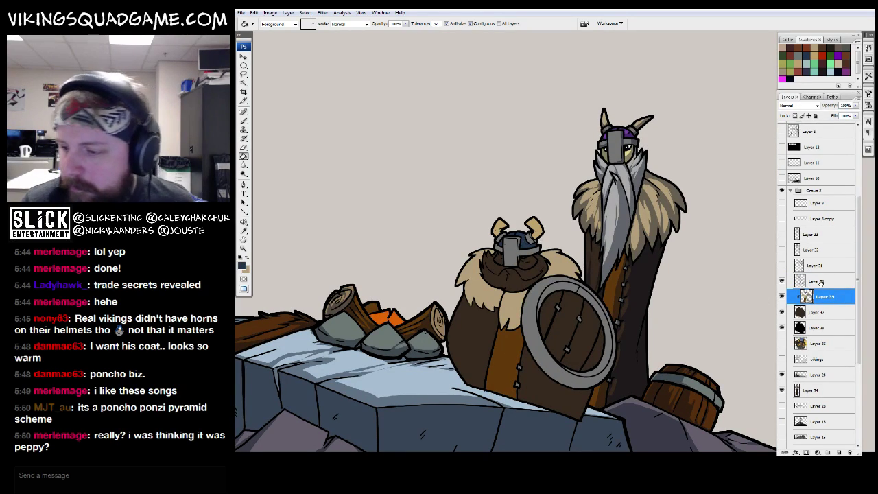
Step: Select the shield's wooden planks and fill them with the helmet's dark blue on the clipped colour layer
key("alt+bracketright")
key("z")
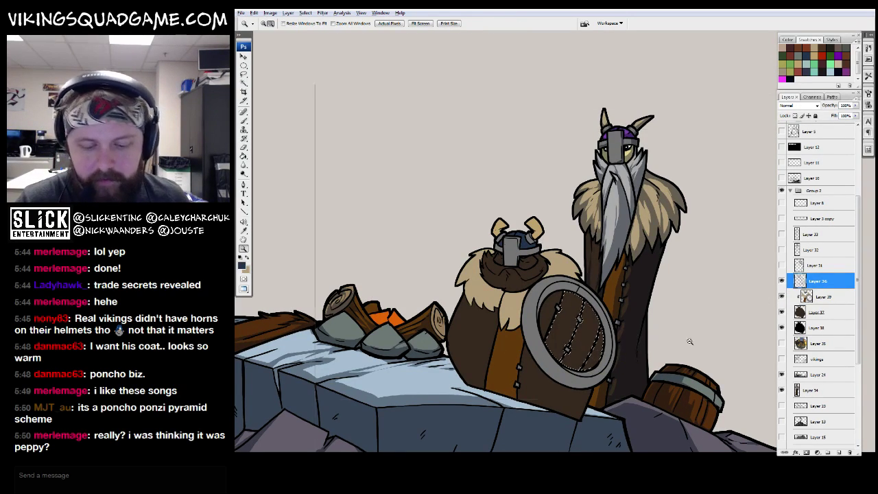
left_click(667, 341, "alt")
key("alt+bracketleft")
key("g")
left_click(579, 329)
key("ctrl+d")
key("w")
left_click(822, 281)
left_click(587, 323)
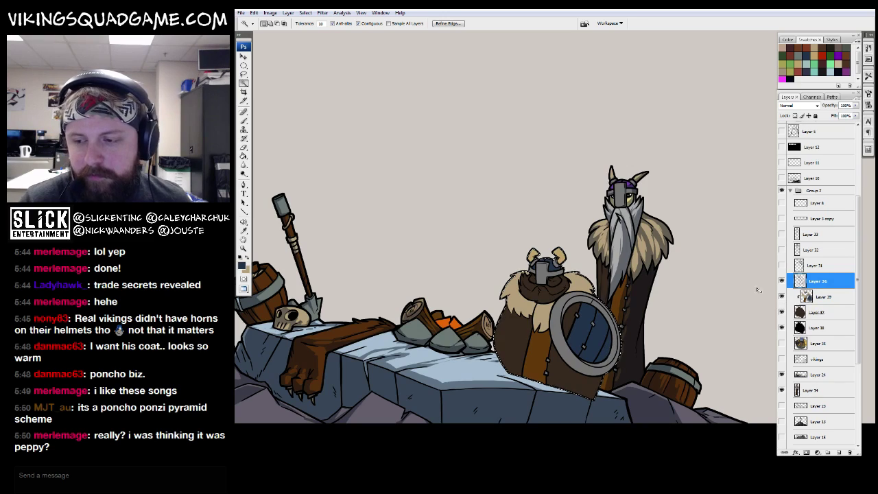
key("alt+bracketleft")
key("g")
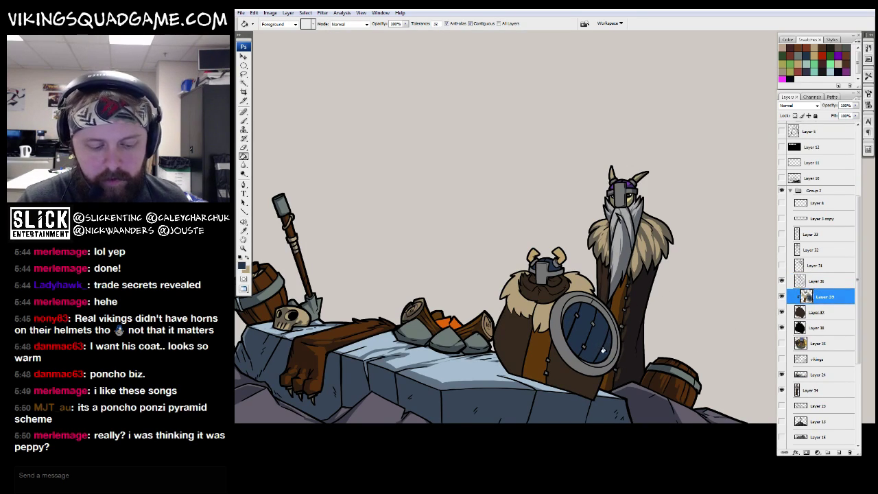
Step: Draw short black crack marks across the shield's plank lines on the Layer 36 line art
key("b")
scroll(602, 351, "up", 3)
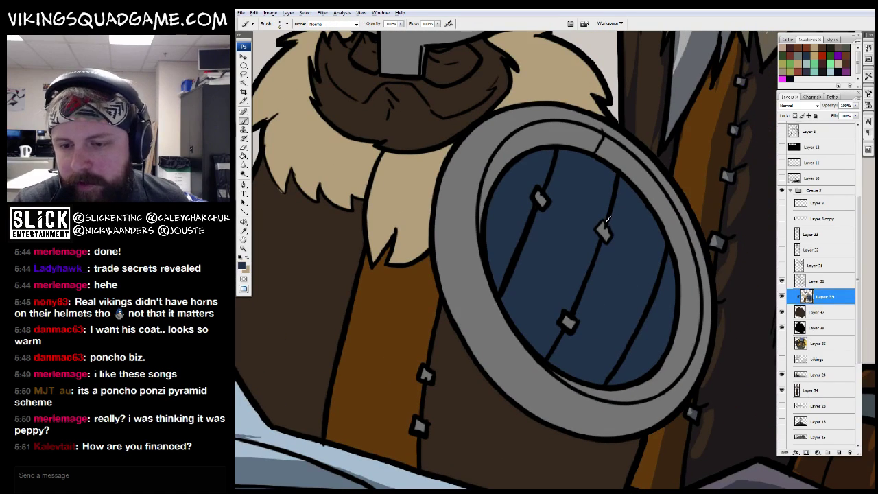
left_click(824, 282)
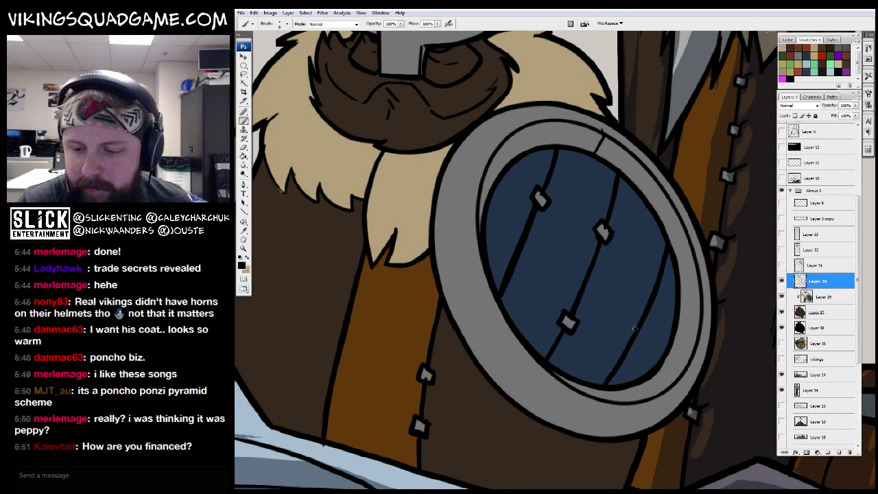
scroll(655, 324, "up", 1)
scroll(547, 140, "up", 1)
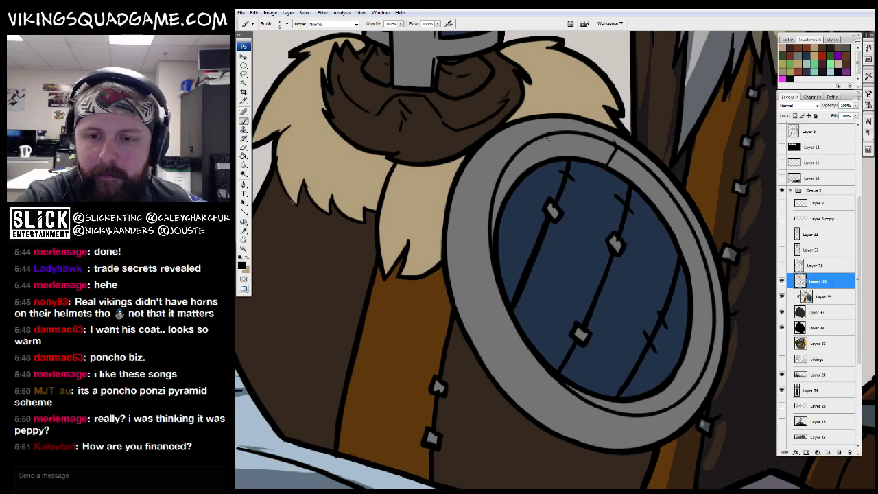
key("z")
scroll(548, 132, "down", 6)
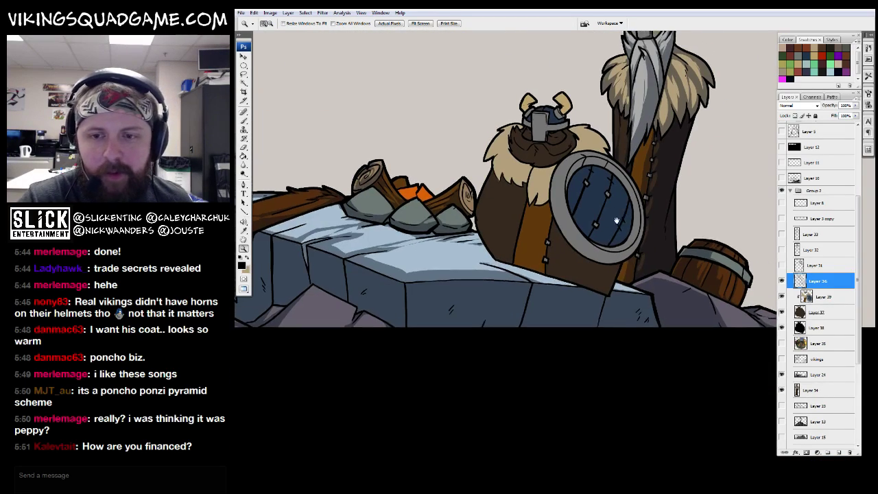
Step: Set the foreground colour to blue-grey 748d9a using the painted squad artwork as reference, and return to the campfire scene ready to fill
key("ctrl+Tab")
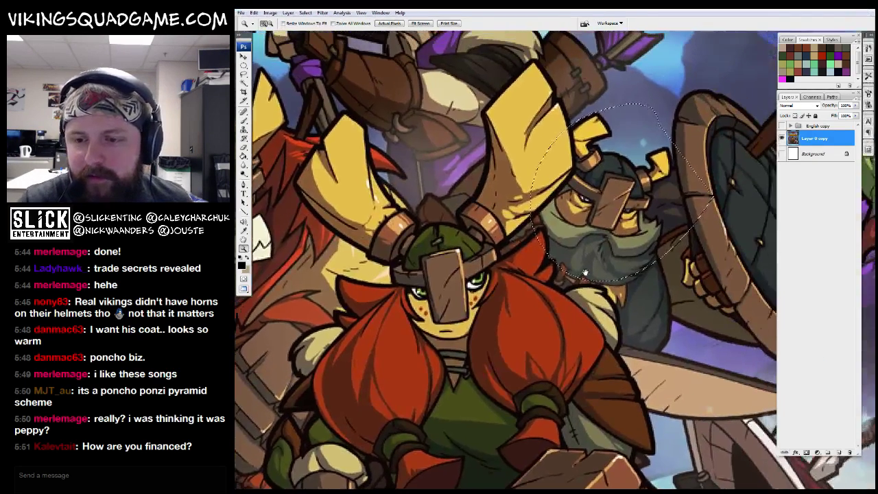
key("i")
left_click(585, 273)
left_click(241, 263)
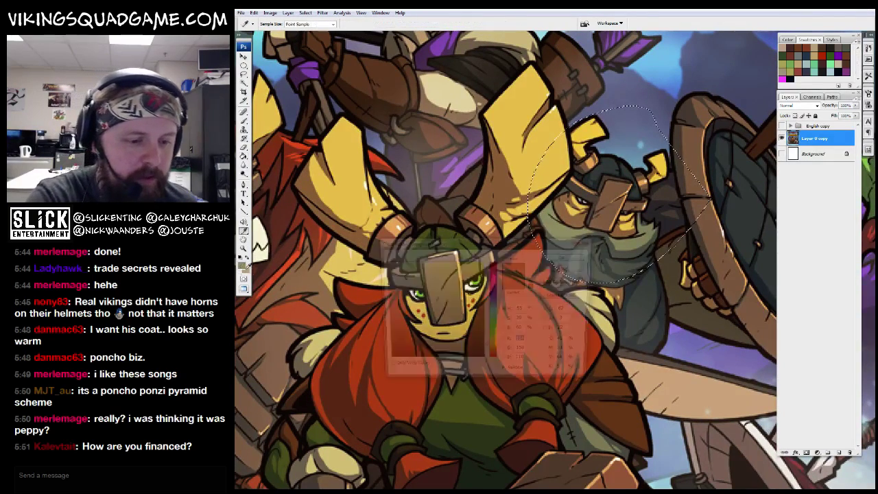
left_click(686, 75)
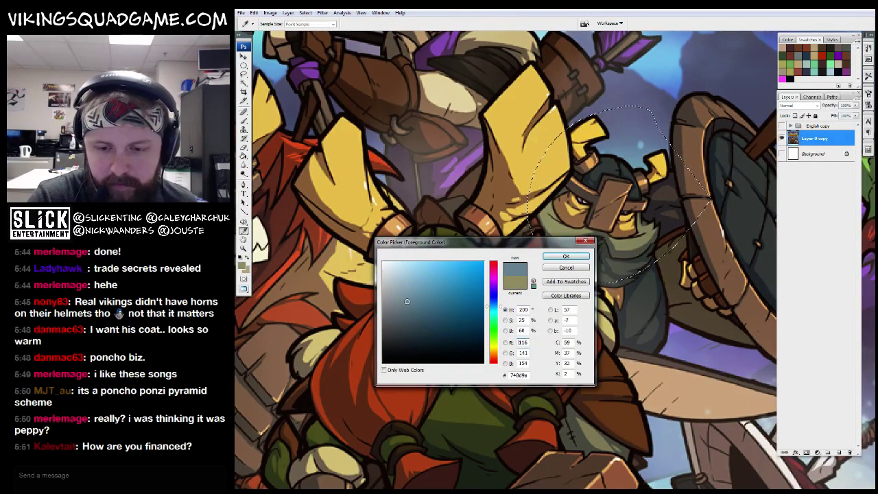
left_click(565, 256)
key("ctrl+Tab")
key("g")
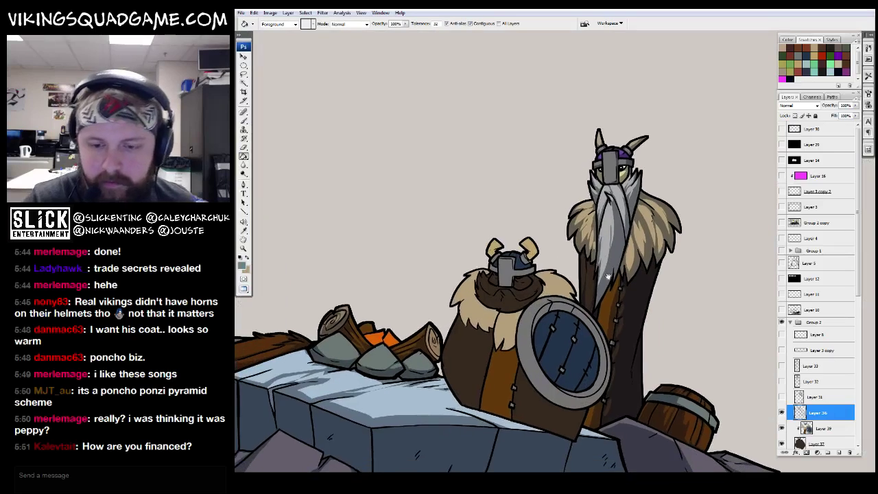
Step: Select the seated viking's beard from the line art and fill it with blue-grey on the clipped colour layer
left_click(800, 397, "ctrl")
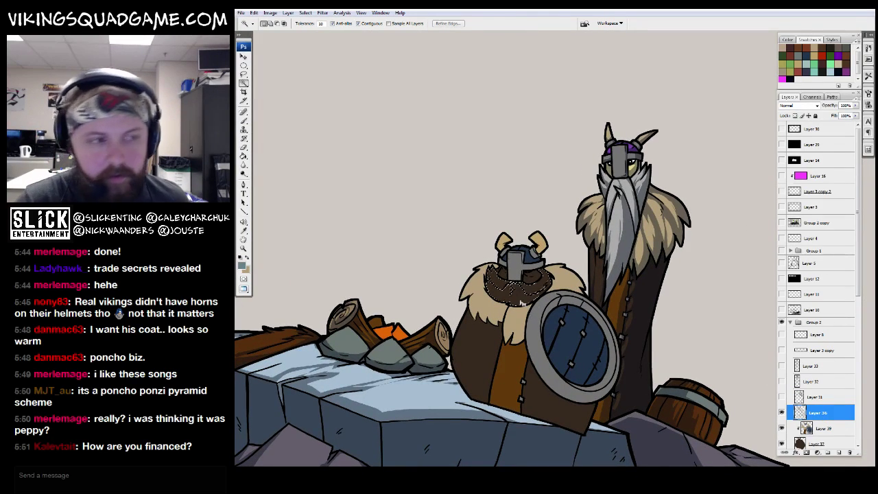
key("z")
left_click(485, 321)
left_click(588, 323)
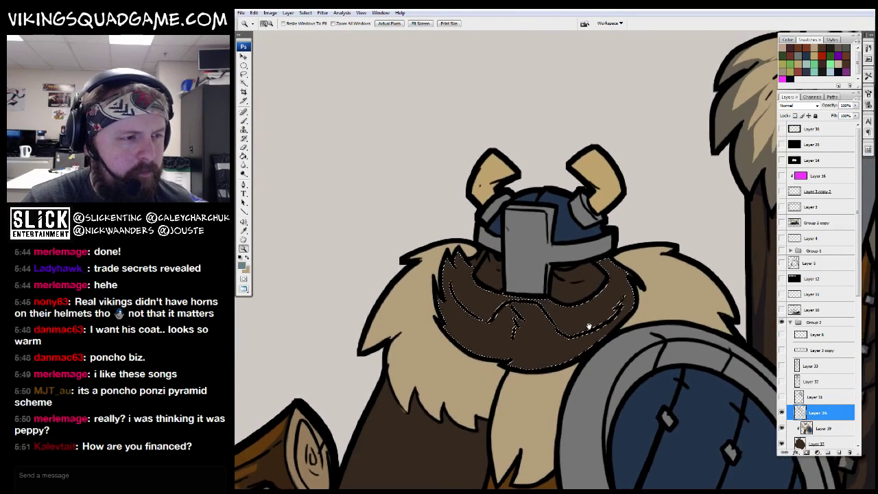
left_click(594, 334)
left_click(593, 335, "alt")
key("w")
key("z")
left_click(590, 333, "alt")
left_click(816, 428)
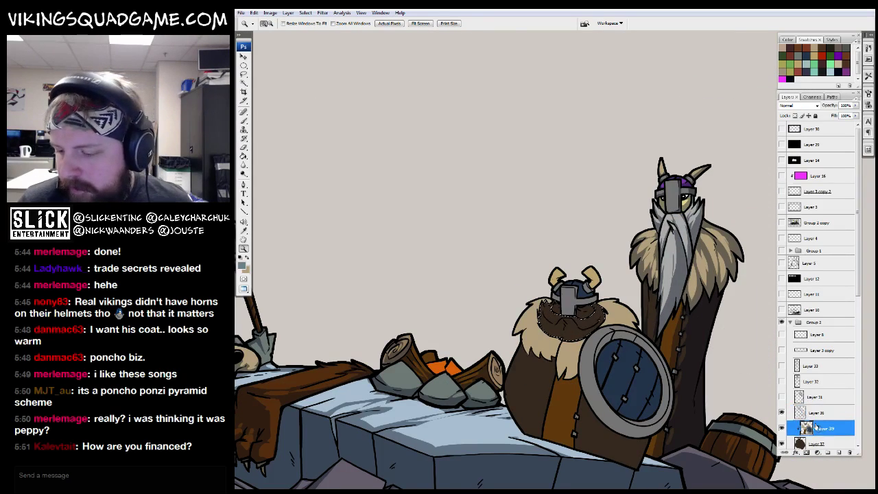
key("g")
left_click(573, 323)
Step: Sample the standing viking's pale yellow skin and fill the seated viking's face areas beside the nose guard on the clipped colour layer
left_click_drag(680, 214, 662, 218)
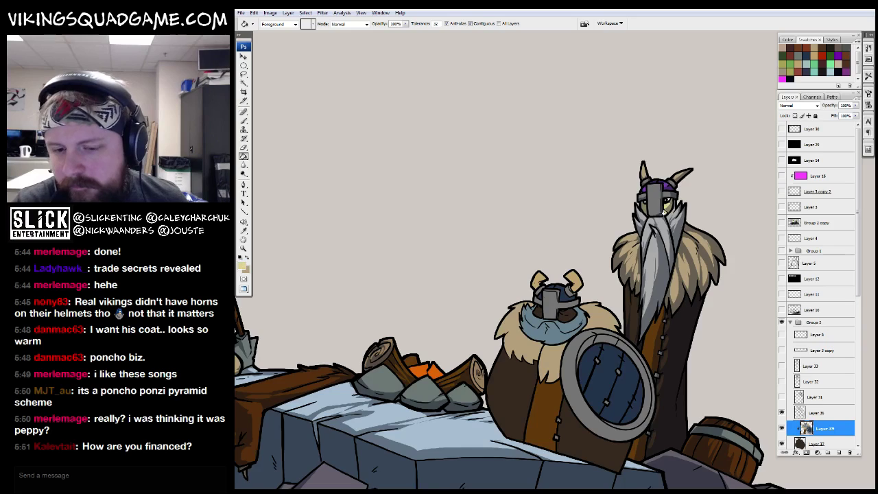
key("z")
left_click(566, 350)
left_click(815, 412)
key("w")
left_click(621, 227)
key("z")
left_click(617, 295, "alt")
left_click(823, 428)
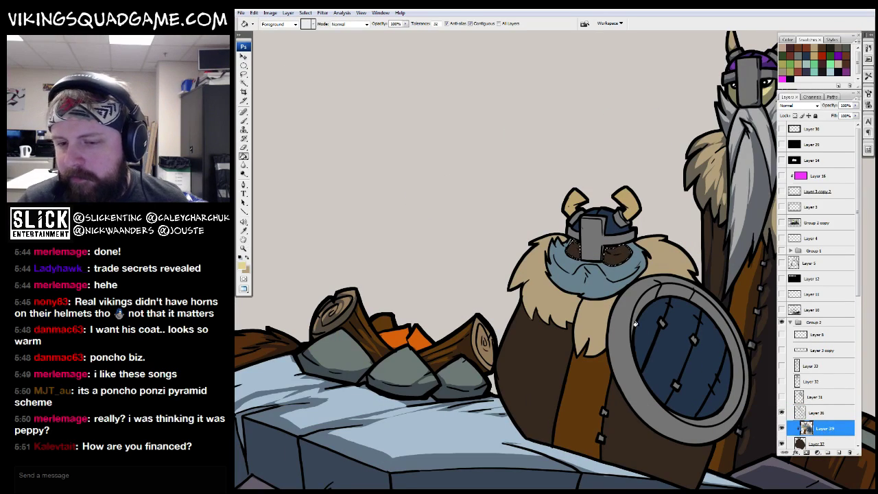
left_click(690, 302, "alt")
left_click(690, 302, "alt")
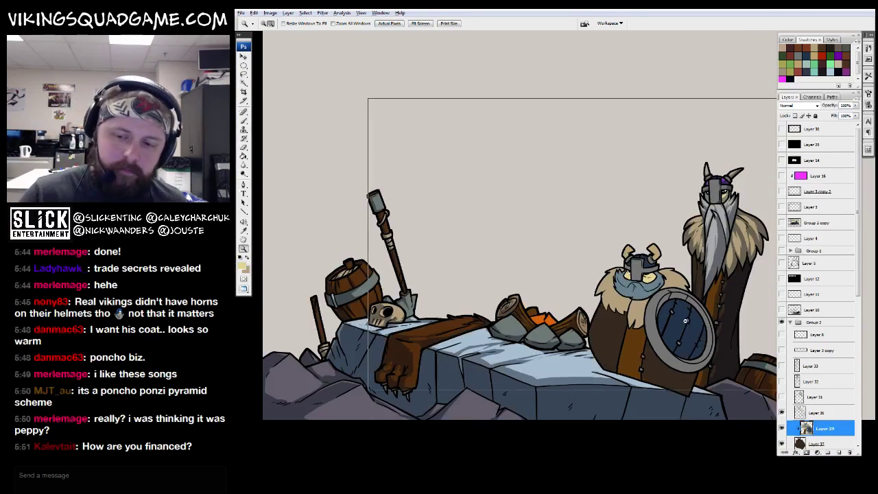
left_click(689, 302, "alt")
left_click(552, 344)
left_click(552, 344)
Step: Draw black wrinkle lines around the seated viking's eyes and small detail strokes in his beard on the Layer 36 line art
key("b")
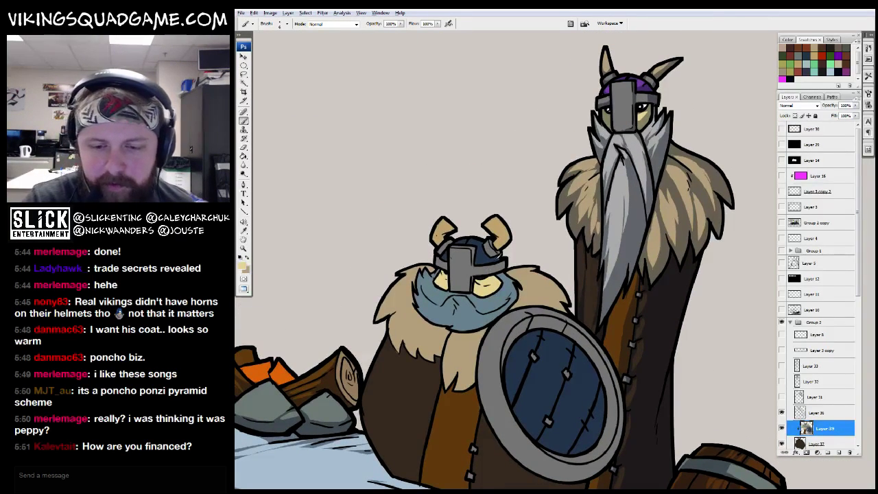
key("z")
left_click(816, 412)
left_click(471, 302)
left_click_drag(578, 311, 567, 355)
key("b")
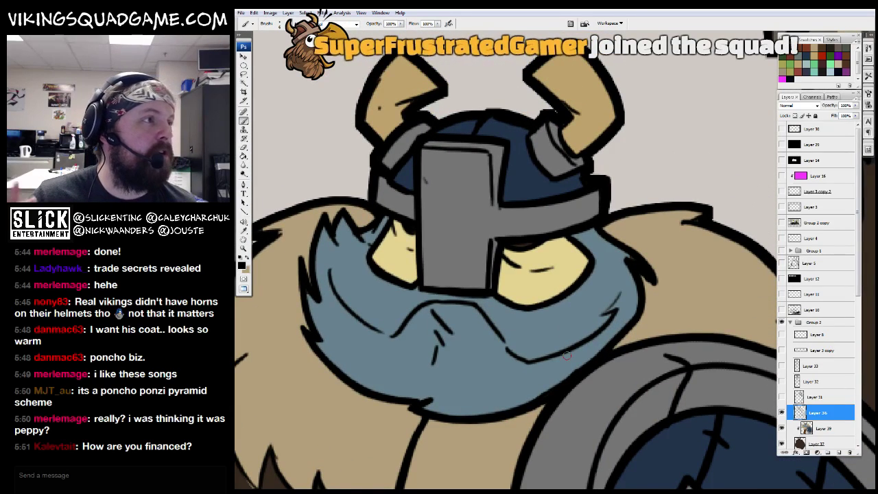
scroll(594, 238, "up", 2)
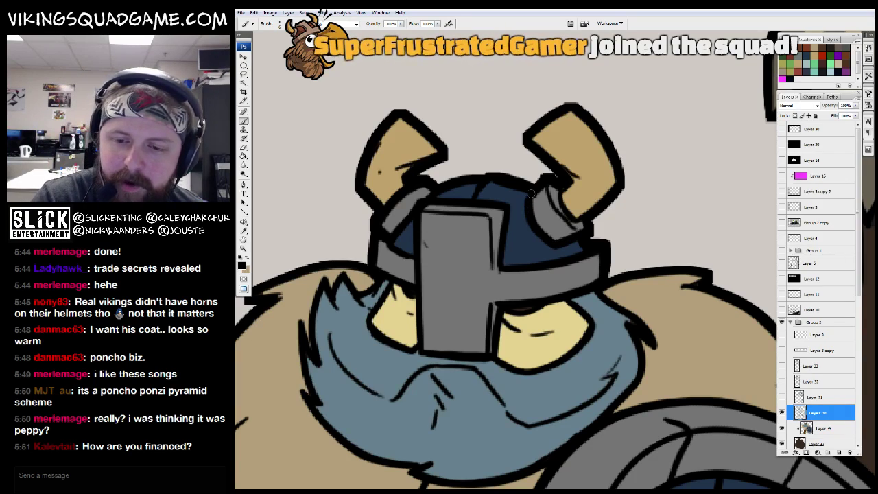
scroll(549, 227, "up", 1)
left_click_drag(552, 257, 581, 244)
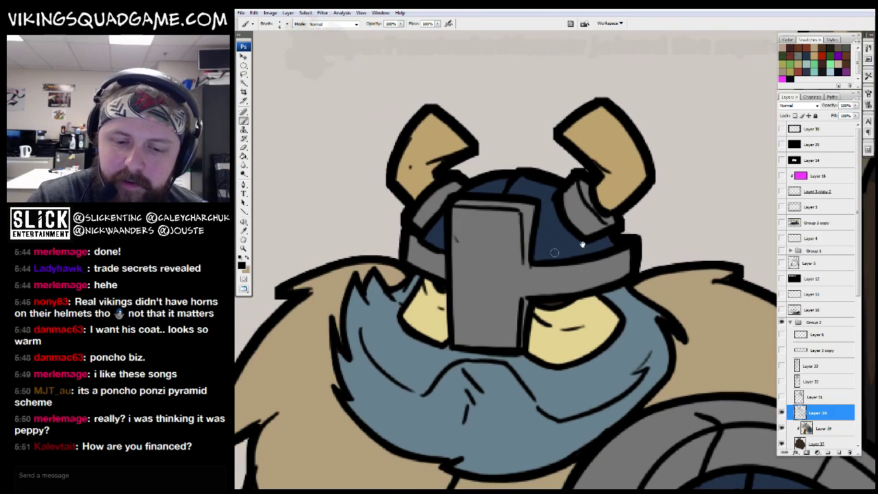
left_click_drag(518, 365, 555, 276)
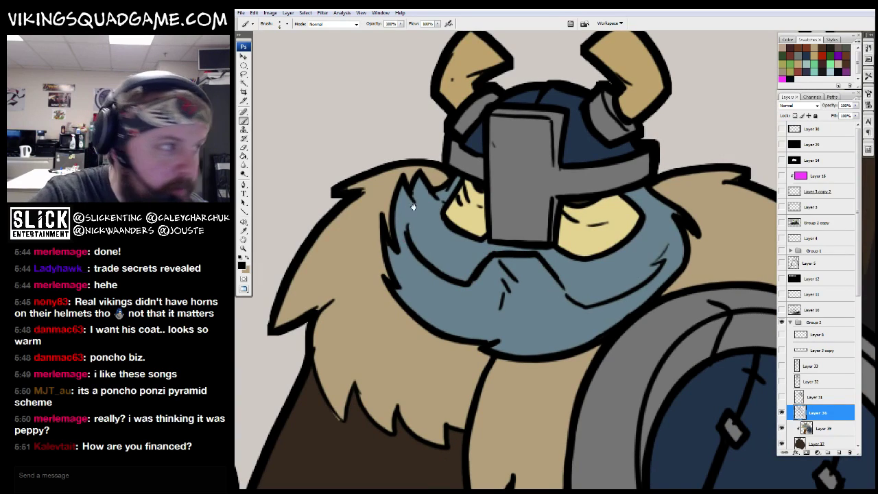
left_click_drag(511, 224, 569, 233)
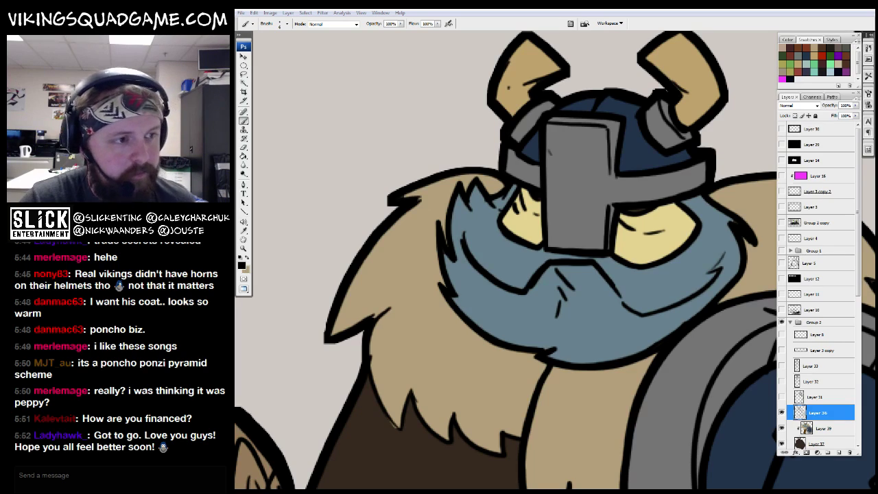
Step: Draw black fold and crease lines across the seated viking's coat beside the front panel and below the shield
key("z")
left_click(580, 259, "alt")
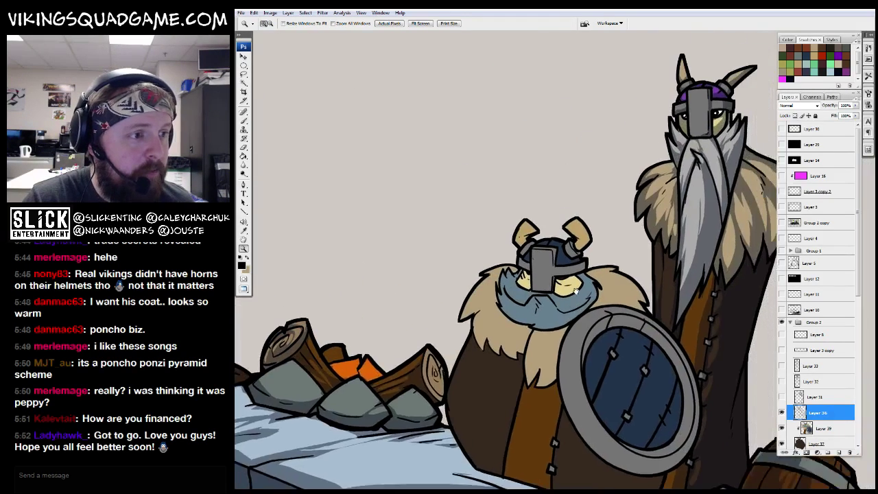
left_click(565, 312, "alt")
left_click(565, 312, "alt")
left_click_drag(352, 168, 499, 292)
key("b")
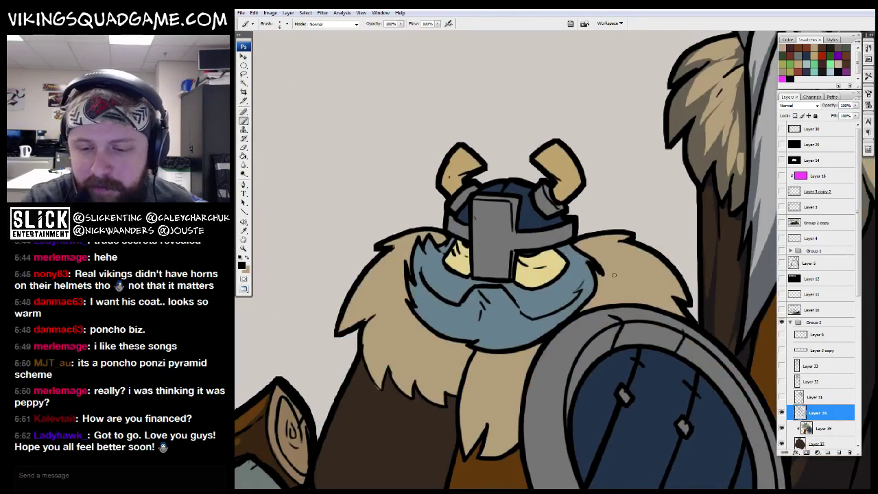
left_click_drag(616, 261, 675, 220)
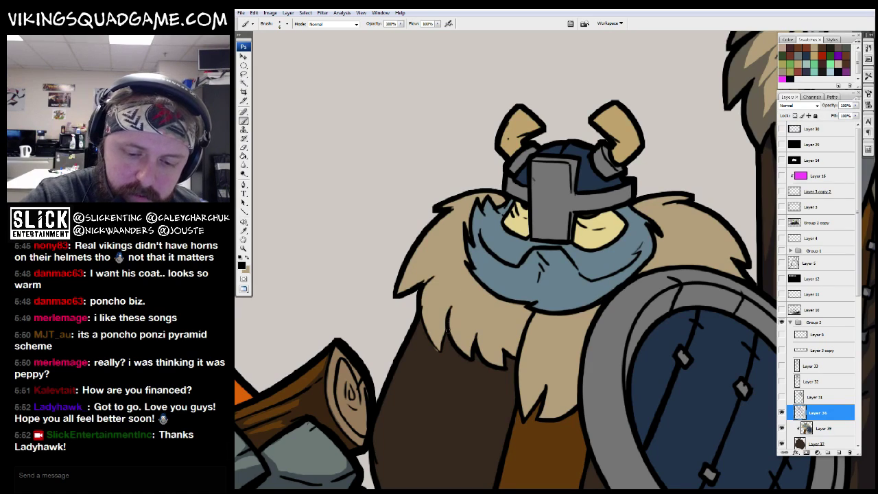
left_click_drag(456, 293, 479, 190)
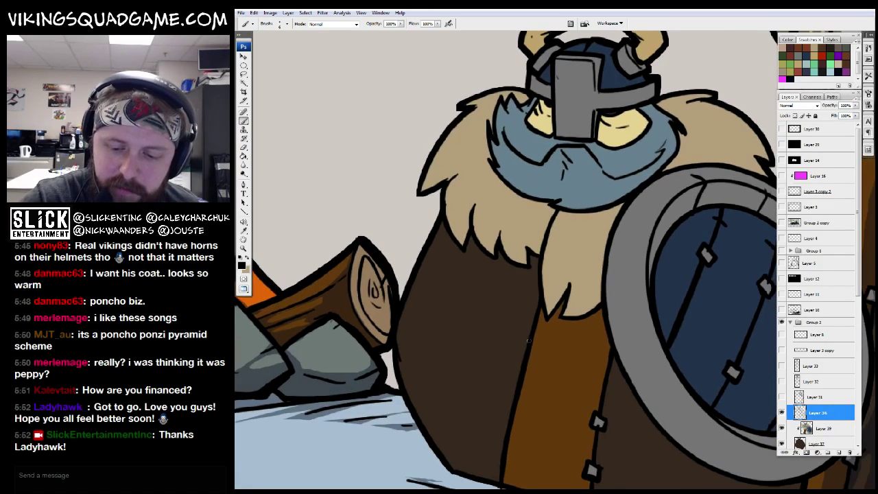
left_click_drag(513, 363, 528, 360)
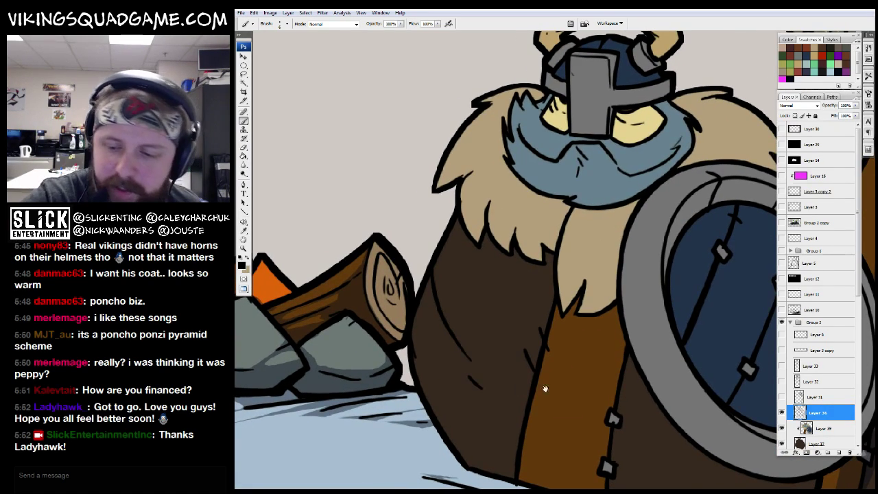
left_click_drag(640, 390, 545, 298)
left_click_drag(598, 356, 568, 330)
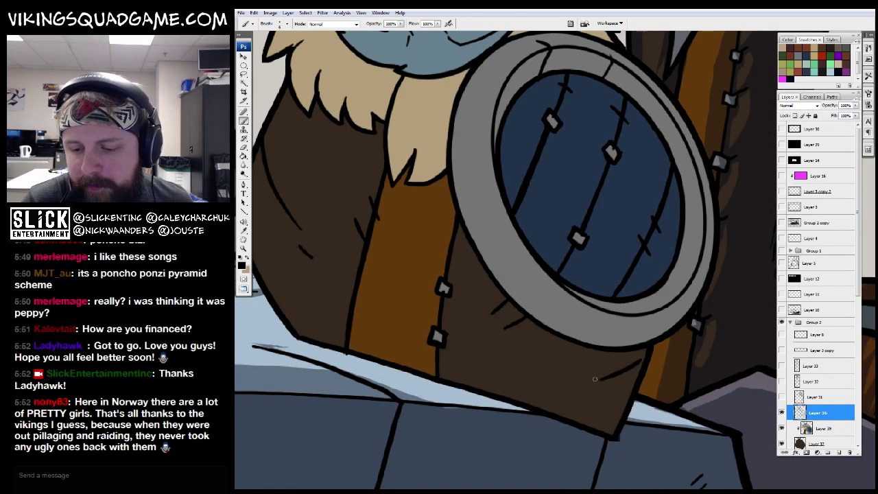
Step: Draw short black fur strokes on the seated viking's collar and crack marks on the shield's lower rim
scroll(596, 380, "down", 3)
scroll(533, 324, "up", 1)
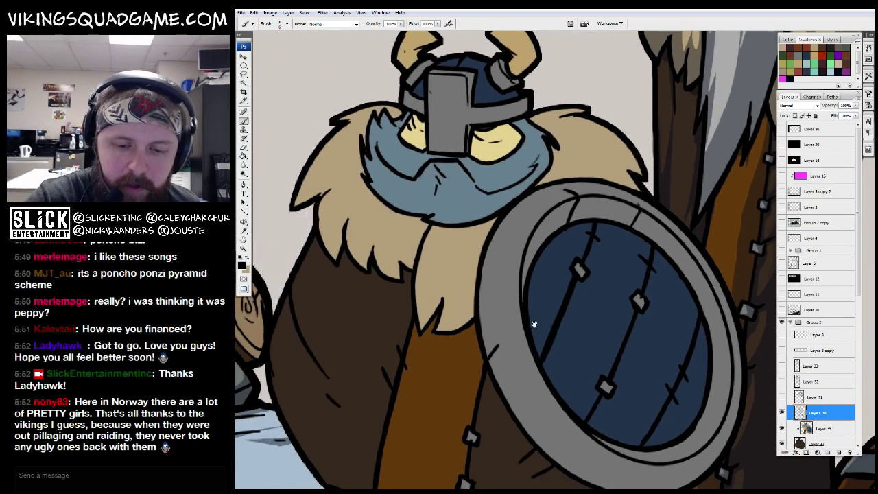
left_click_drag(512, 224, 517, 235)
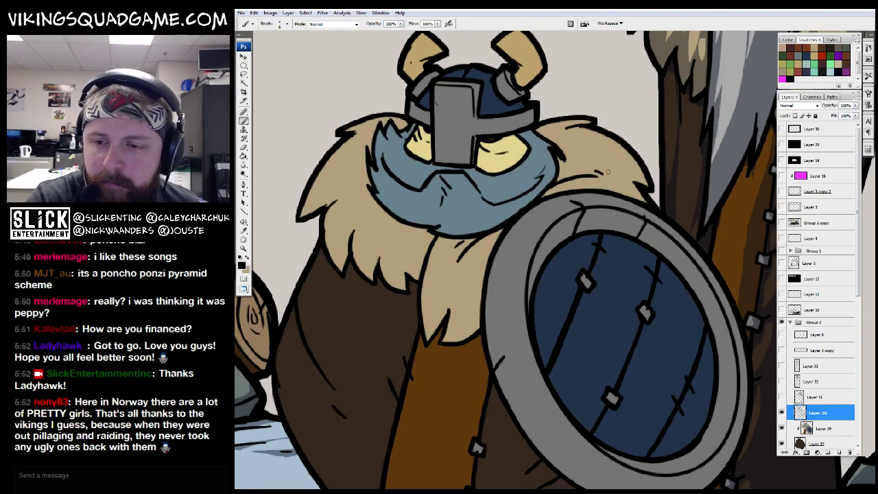
key("z")
scroll(609, 205, "down", 3)
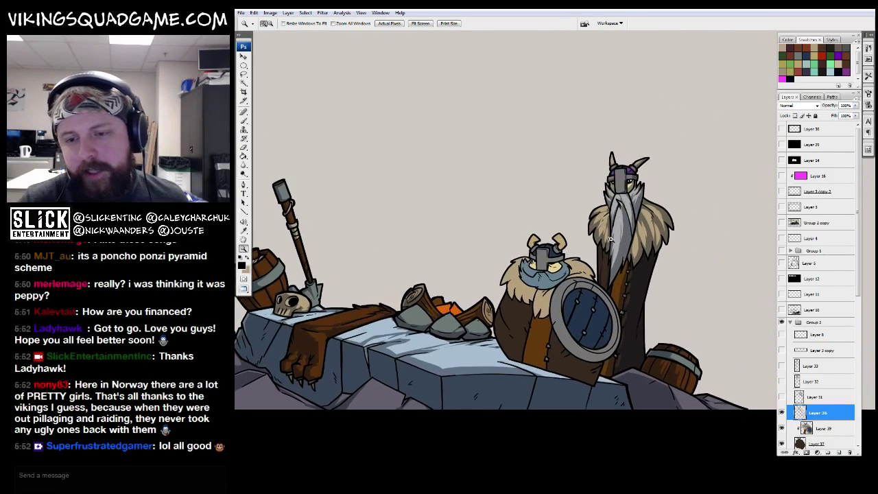
scroll(610, 239, "up", 3)
key("b")
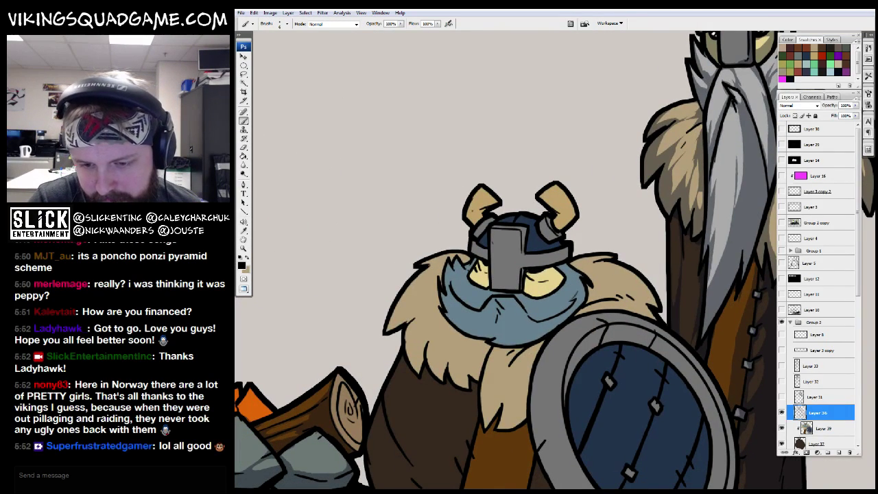
scroll(536, 272, "down", 2)
key("z")
scroll(558, 269, "up", 2)
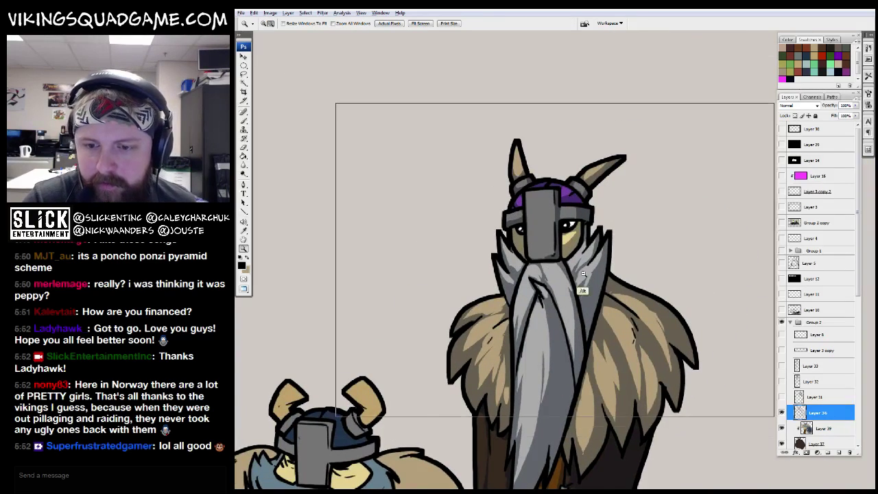
scroll(558, 268, "down", 4)
scroll(549, 315, "up", 3)
scroll(549, 316, "up", 4)
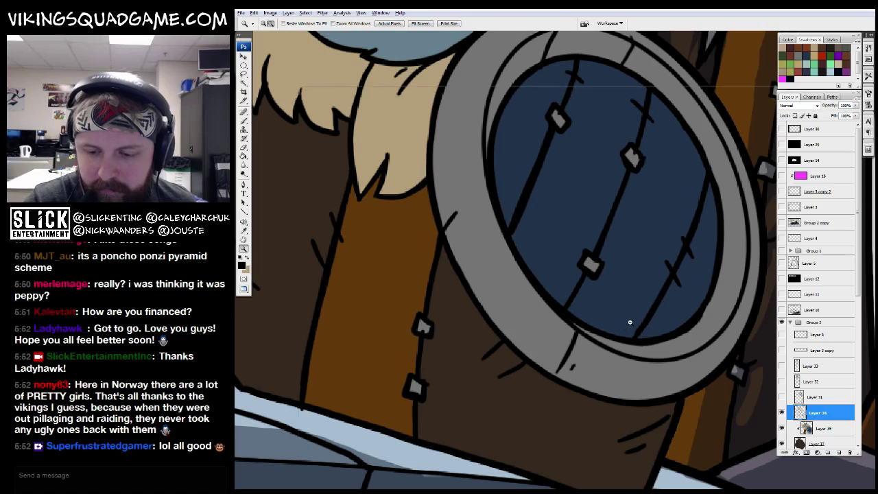
Step: Create a shadow layer clipped above the seated viking's colours, fill it with near-black navy, and set its opacity to 40%
scroll(629, 322, "down", 6)
key("ctrl+shift+alt+n")
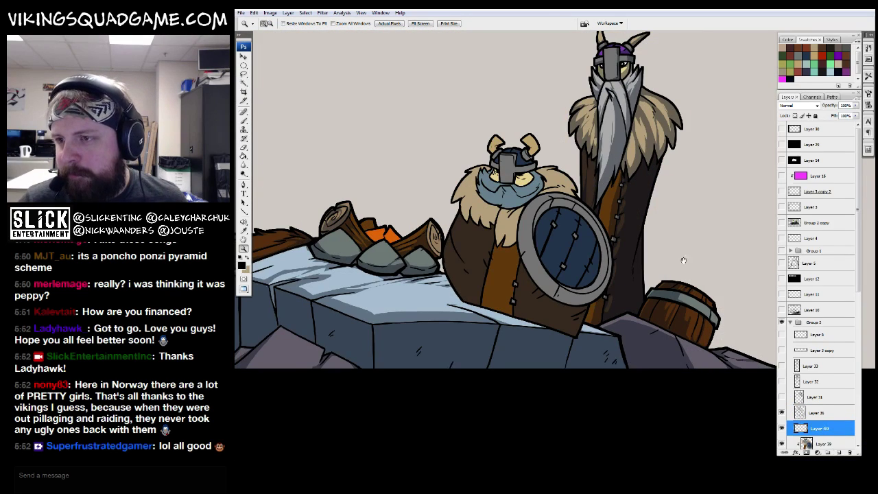
left_click_drag(696, 274, 634, 301)
key("g")
left_click(710, 276)
left_click(801, 436, "alt")
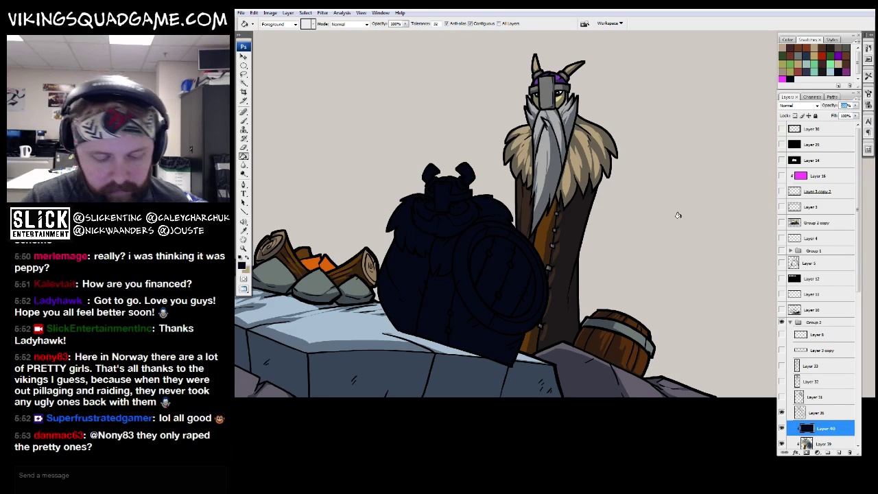
type("40")
Step: Lasso the lit areas of the seated viking's horns, helmet, eyes, beard and upper fur collar on the shadow layer
type("z")
left_click(518, 295)
left_click(518, 295, "alt")
left_click(528, 315)
left_click(544, 347)
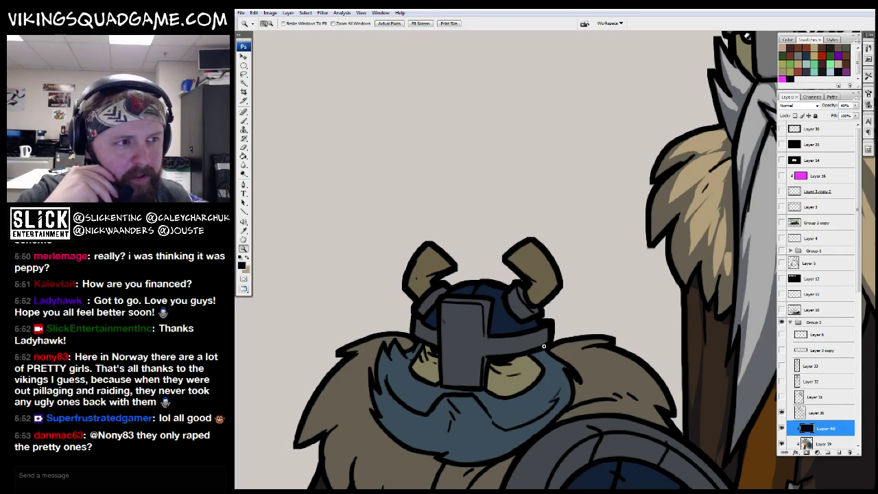
left_click(544, 348, "alt")
left_click(559, 312, "alt")
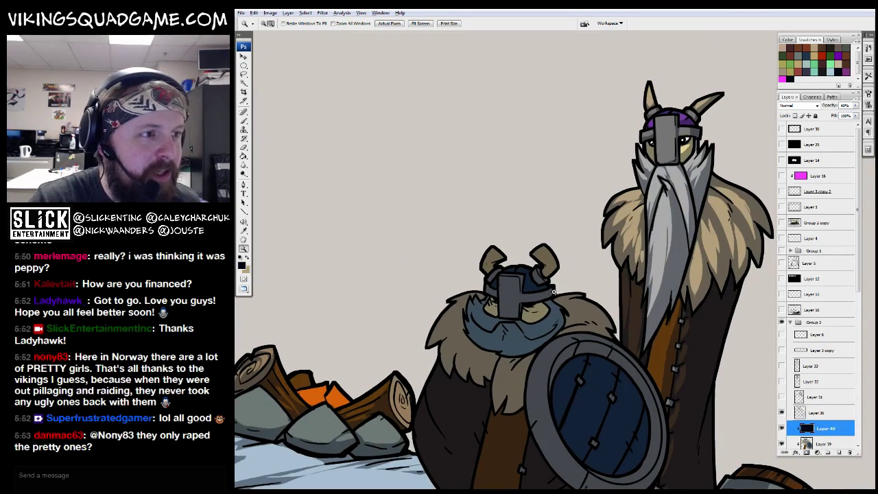
scroll(562, 310, "down", 1)
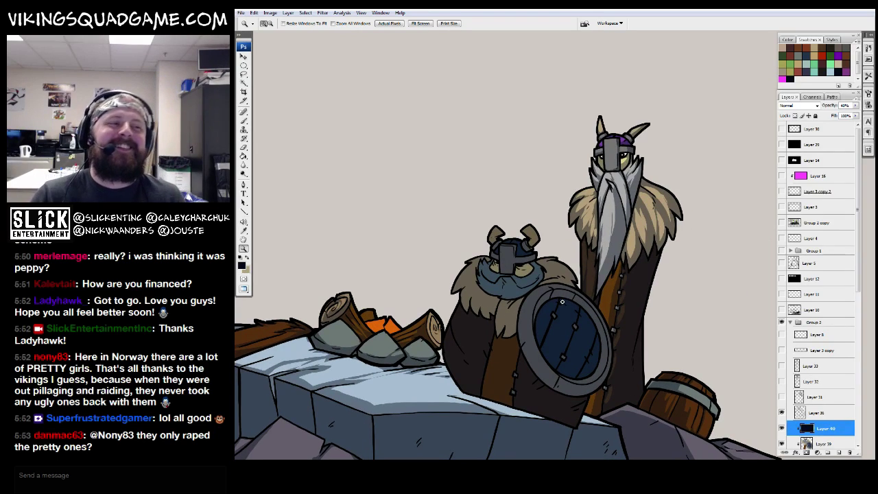
left_click(562, 301)
left_click(561, 301)
key("l")
left_click_drag(543, 237, 590, 274)
mouse_move(429, 216)
left_mouse_down()
mouse_move(480, 216)
mouse_move(425, 203)
mouse_move(421, 180)
mouse_move(389, 179)
mouse_move(388, 198)
mouse_move(410, 252)
mouse_move(422, 239)
mouse_move(423, 205)
mouse_move(441, 163)
mouse_move(424, 168)
mouse_move(444, 199)
mouse_move(456, 168)
mouse_move(445, 182)
mouse_move(477, 161)
mouse_move(447, 141)
mouse_move(480, 129)
mouse_move(487, 165)
mouse_move(417, 164)
mouse_move(506, 170)
left_mouse_up()
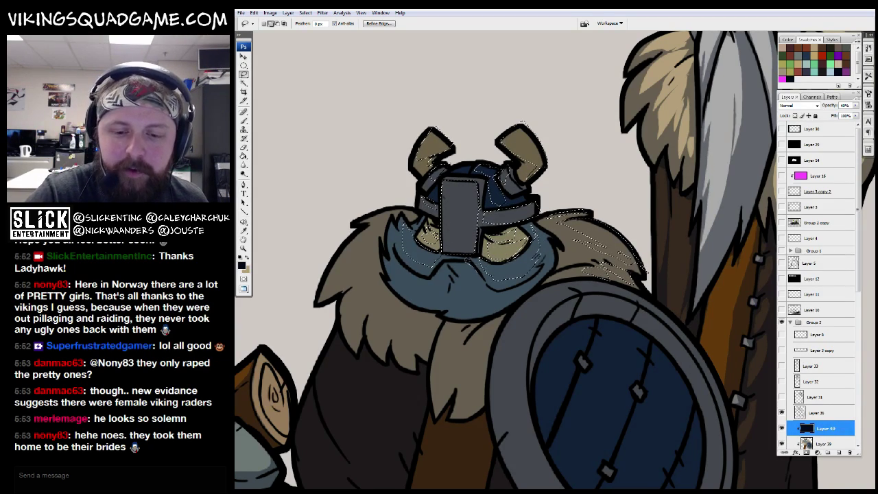
left_click_drag(458, 288, 484, 297)
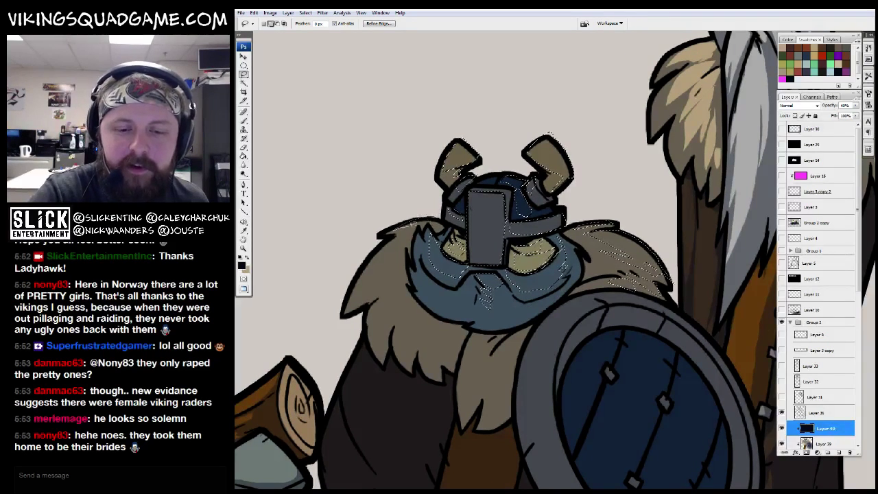
Step: Lasso the lit areas of the seated viking's coat folds, brown front panel and lower collar fur on the shadow layer
scroll(412, 230, "down", 3)
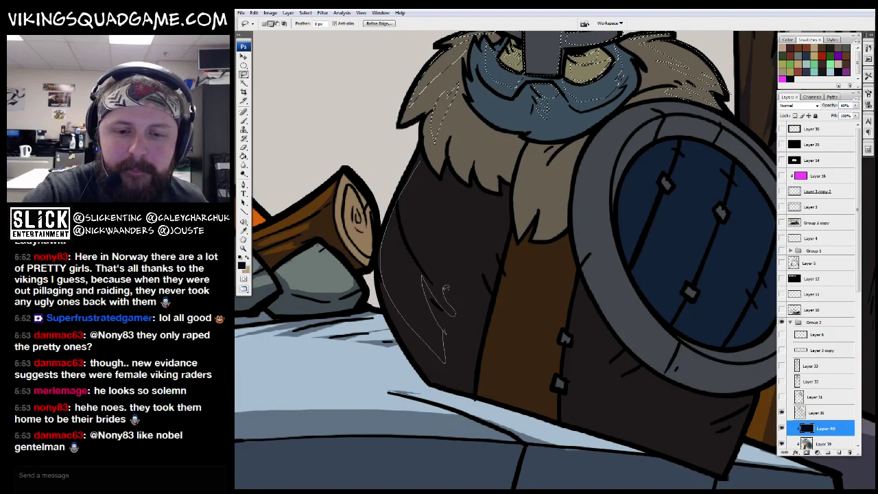
mouse_move(439, 192)
left_mouse_down()
mouse_move(491, 210)
mouse_move(473, 244)
left_mouse_up()
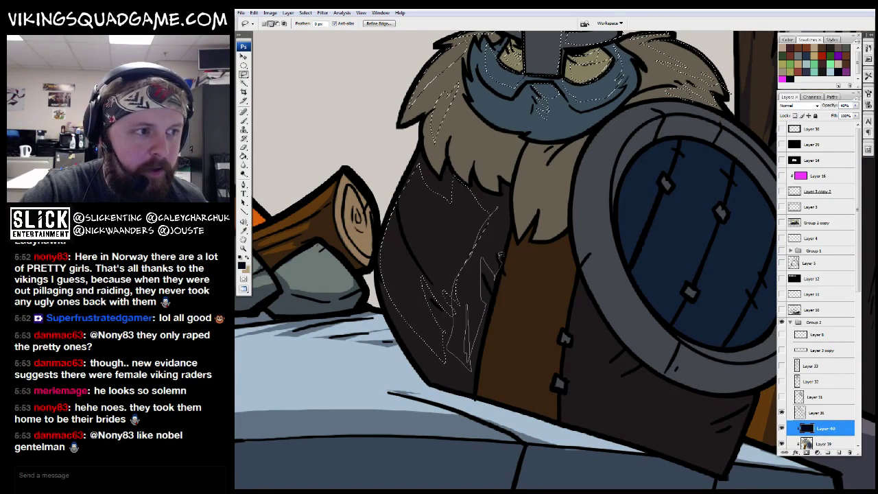
mouse_move(496, 282)
left_mouse_down()
mouse_move(509, 267)
mouse_move(480, 271)
mouse_move(445, 302)
left_mouse_up()
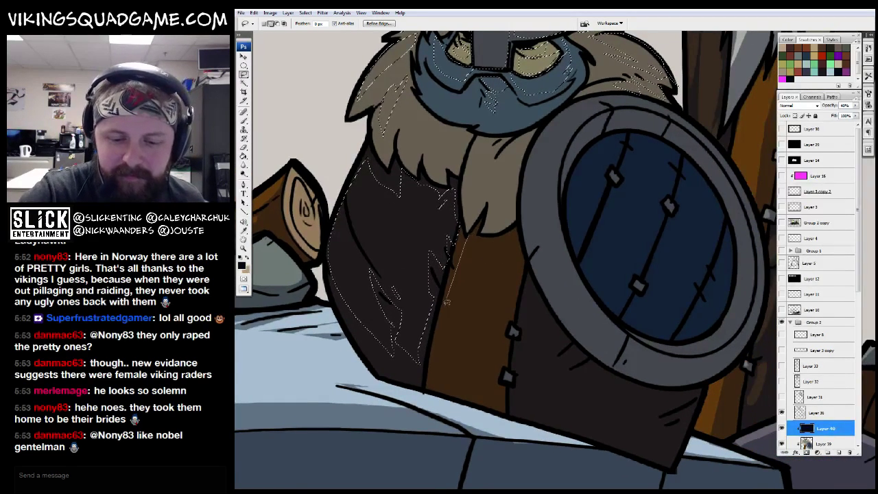
left_click_drag(513, 274, 518, 237)
left_click_drag(498, 145, 520, 195)
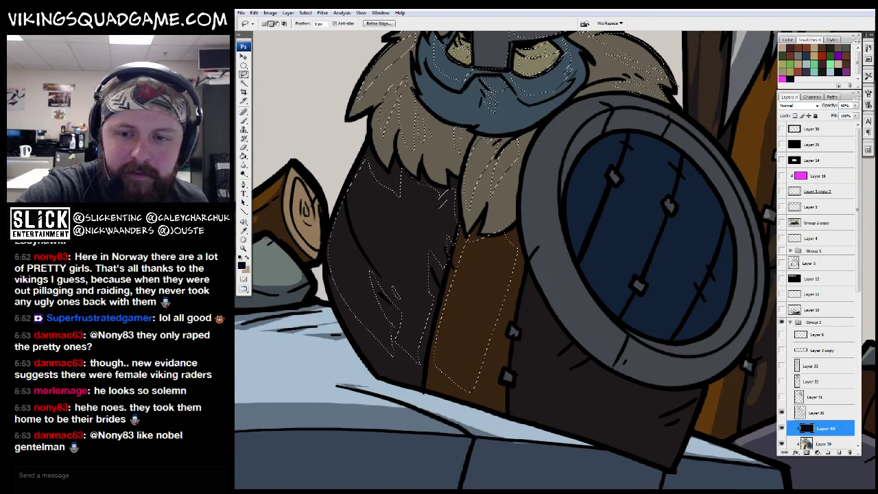
Step: Lasso the lit parts of the shield's grey rim, then delete the shadow inside all selected areas and deselect
left_click_drag(434, 132, 373, 152)
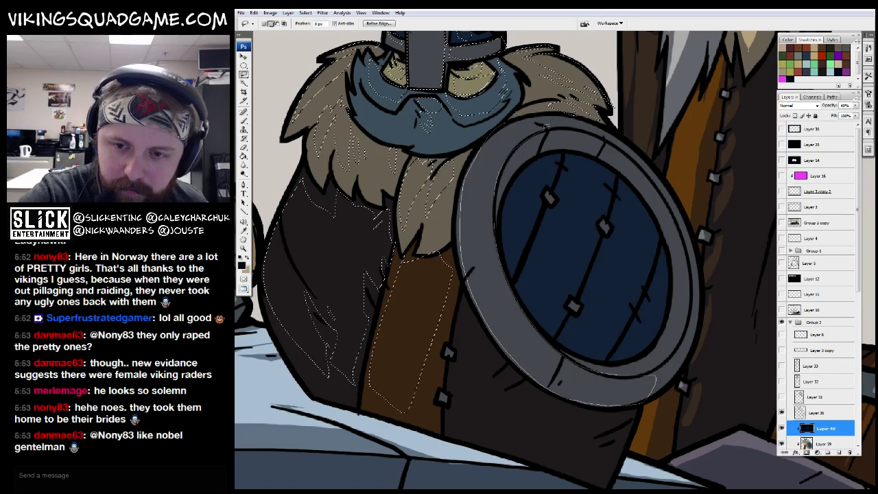
left_click_drag(487, 141, 482, 137)
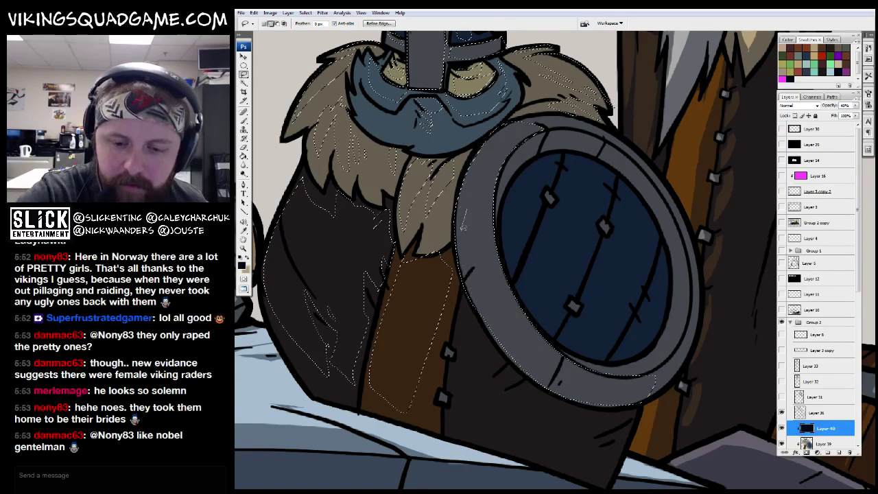
left_click_drag(572, 347, 531, 277)
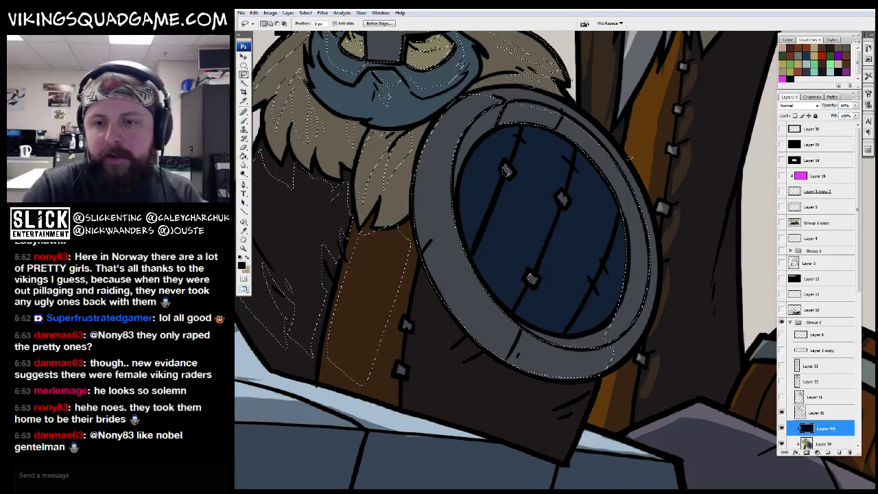
key("Delete")
key("ctrl+d")
Step: Lasso angular highlight patches across the shield's blue planks and clear the shadow inside them
mouse_move(565, 111)
left_mouse_down()
mouse_move(582, 144)
mouse_move(609, 161)
left_mouse_up()
left_click_drag(550, 203, 590, 228)
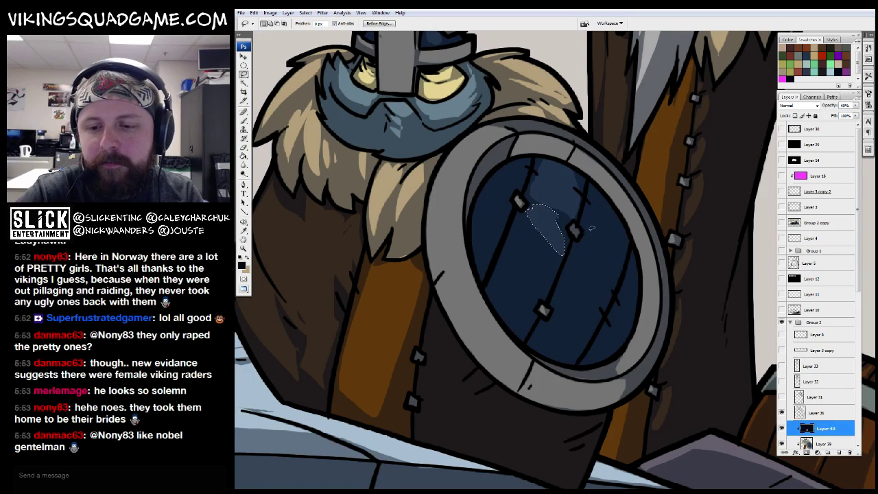
left_click_drag(602, 298, 588, 228)
left_click_drag(594, 194, 621, 221)
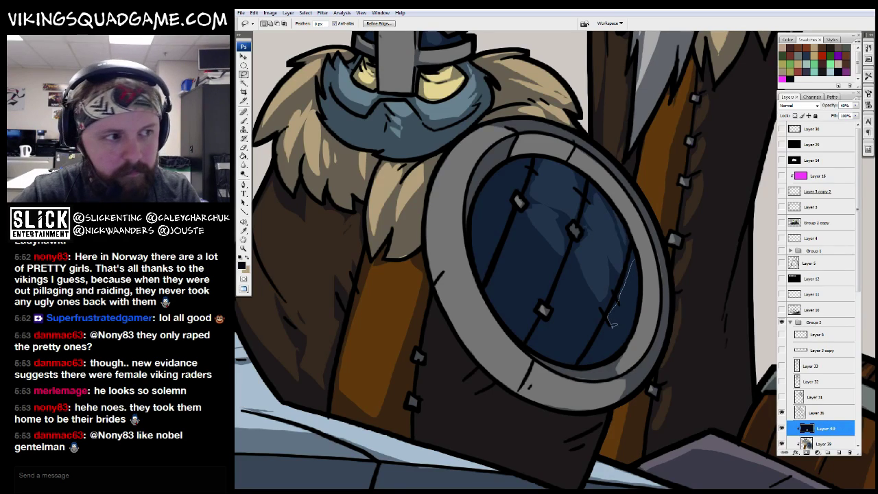
left_click(603, 271)
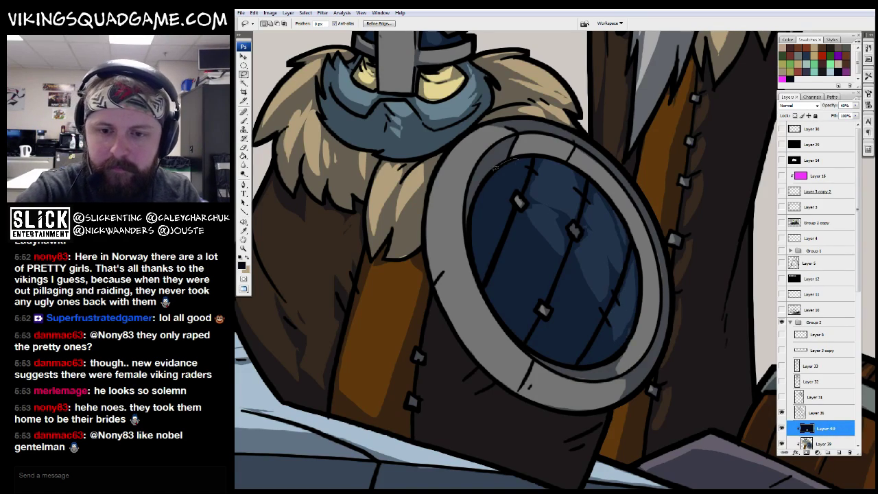
left_click_drag(500, 197, 521, 229)
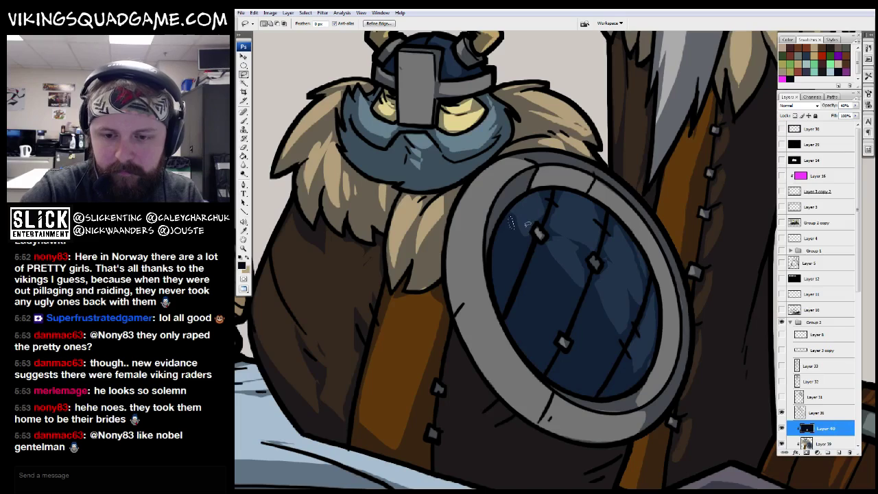
Step: Draw short black scratch marks on the shield's grey rim on the seated viking's line layer
key("b")
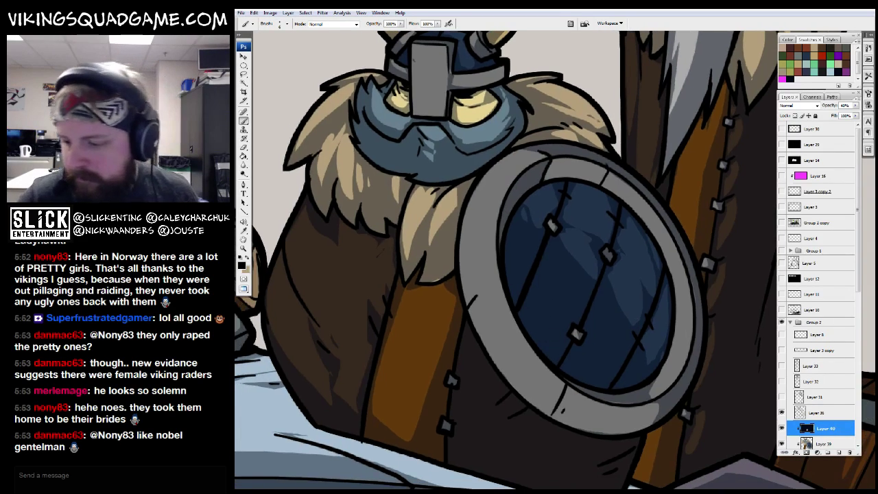
left_click(823, 412)
key("z")
key("ctrl+minus")
key("ctrl+minus")
key("ctrl+minus")
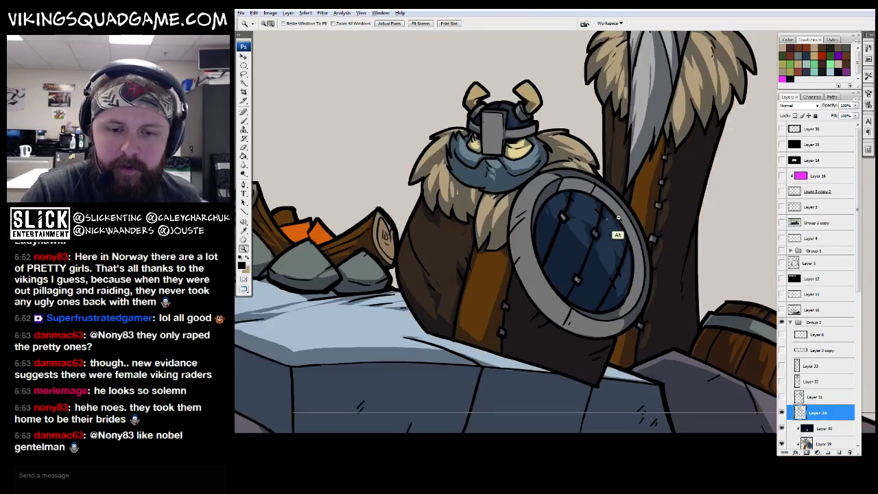
key("ctrl+plus")
key("ctrl+plus")
key("ctrl+plus")
key("b")
left_click_drag(611, 364, 642, 330)
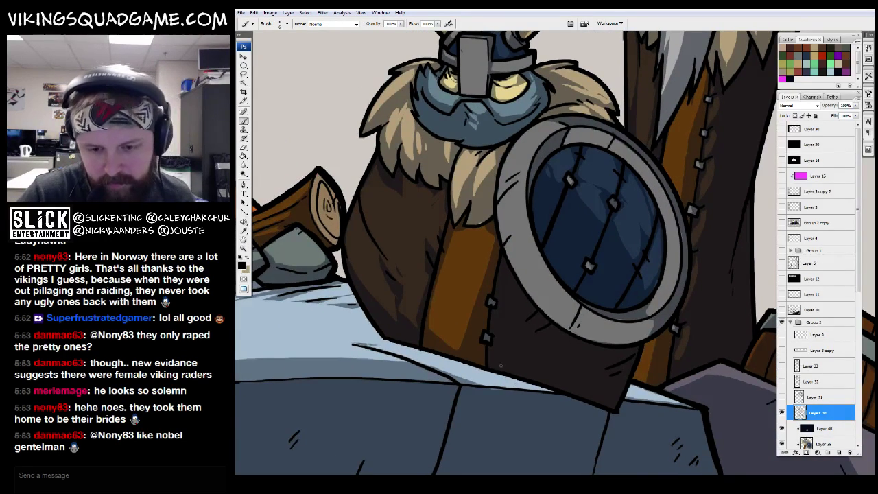
Step: Lasso lit patches on the coat between the front clasps and the shield and clear the shadow layer there
left_click(818, 427)
key("l")
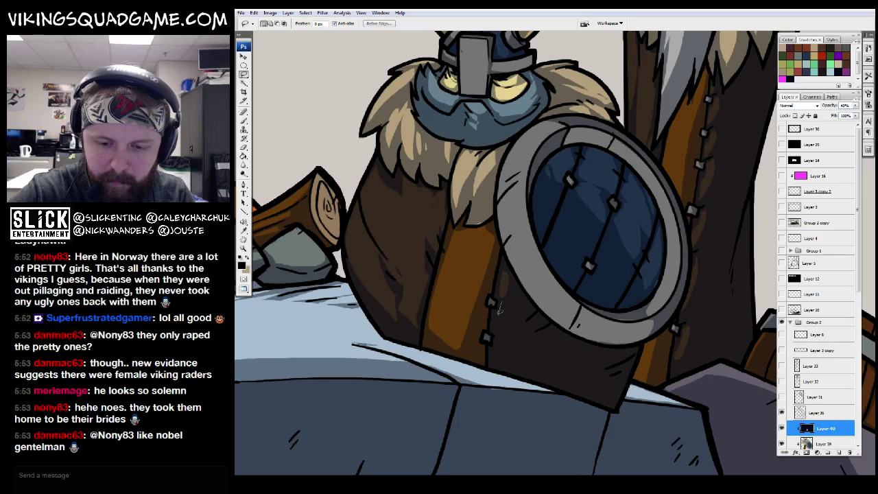
key("z")
key("ctrl+minus")
key("ctrl+minus")
key("ctrl+minus")
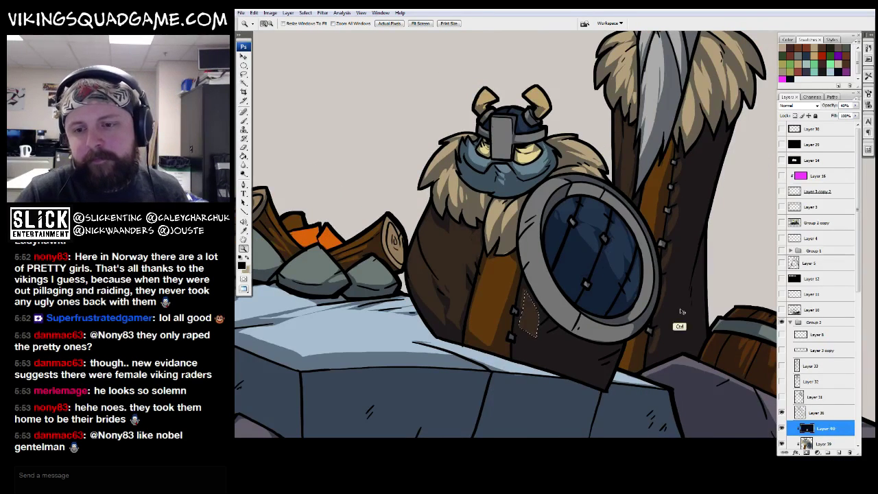
left_click(674, 248, "alt")
key("b")
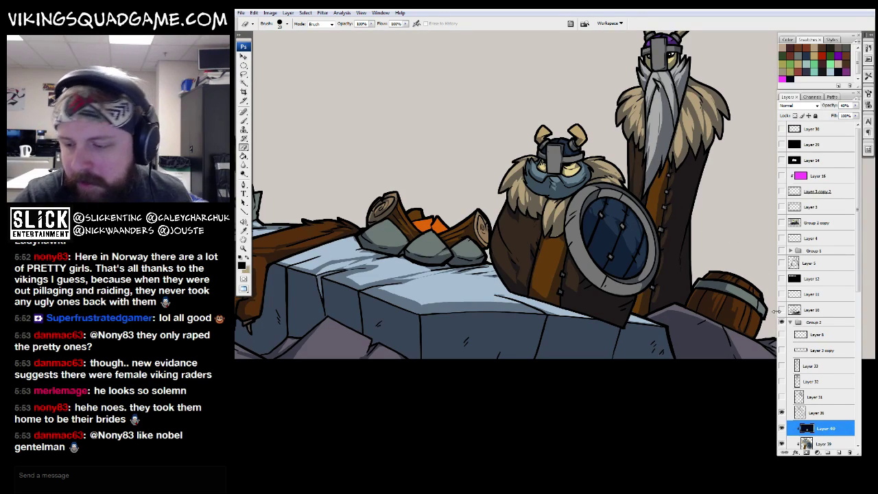
Step: Add more black scratch and crack strokes to the shield's rim, inner edge and planks on the line layer
key("alt+bracketright")
key("b")
scroll(612, 202, "up", 4)
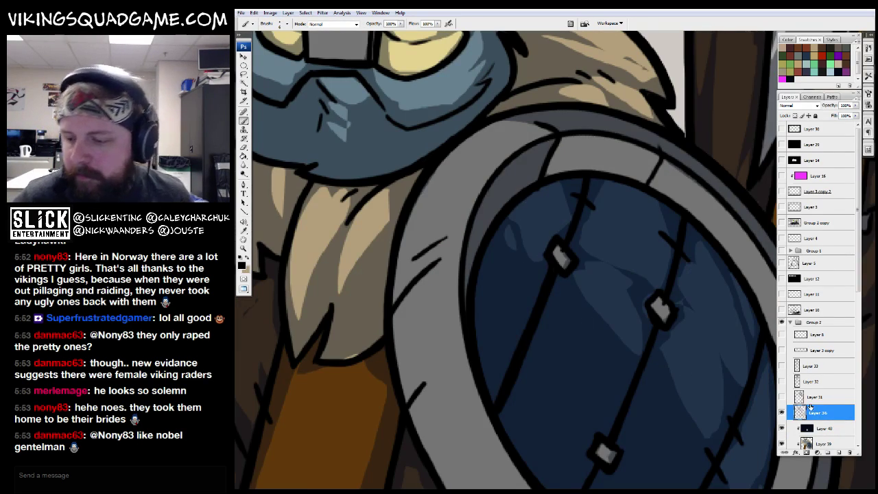
key("z")
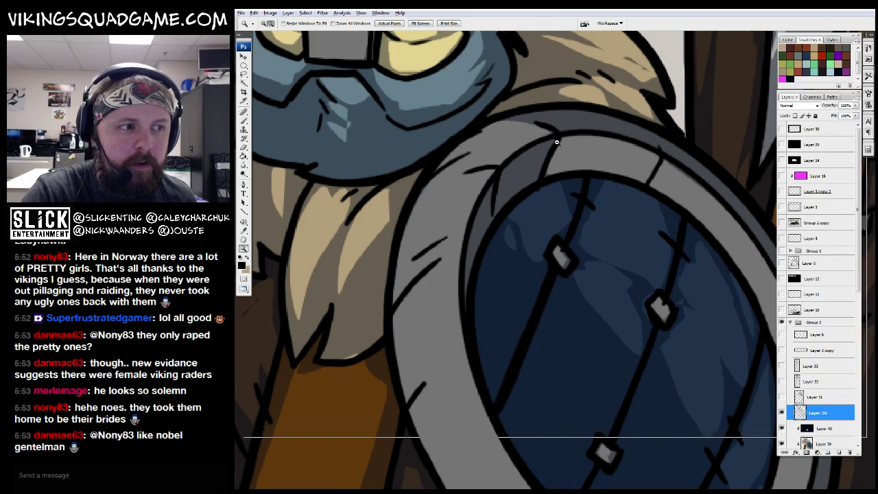
scroll(603, 248, "down", 5)
scroll(603, 248, "down", 3)
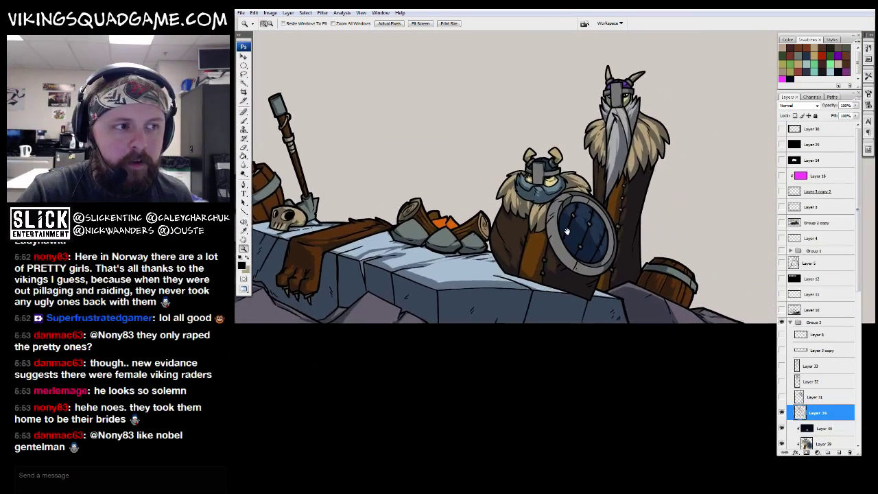
scroll(543, 288, "up", 1)
scroll(853, 273, "down", 4)
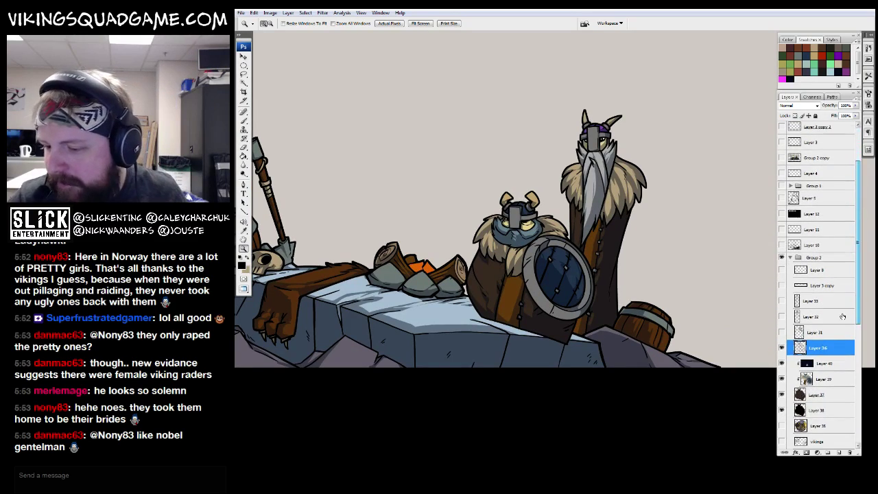
Step: Merge the seated viking's layers into one, place it below the stone slab's layer and nudge the figure into position
left_click(817, 410, "shift")
key("ctrl+e")
mouse_move(815, 350)
left_mouse_down()
mouse_move(815, 458)
mouse_move(815, 388)
left_mouse_up()
key("v")
left_click_drag(668, 328, 666, 335)
Step: Move the tall bearded viking beside the seated one and send his layer behind the seated viking's
left_click(814, 379)
left_click_drag(698, 361, 677, 360)
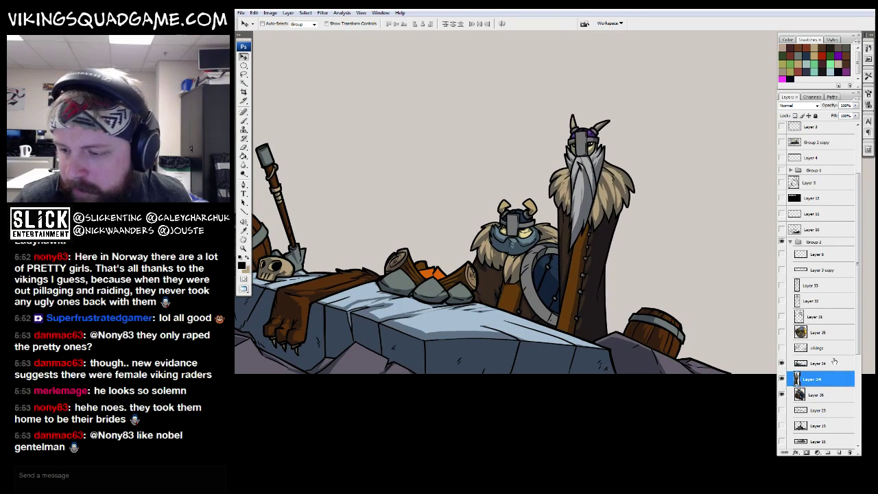
left_click_drag(620, 323, 613, 290)
key("ctrl+bracketleft")
Step: Check the tall viking's helmet and eyes up close, then nudge him slightly away from the seated viking
scroll(606, 261, "up", 1)
key("z")
left_click(643, 152)
left_click(642, 152)
key("b")
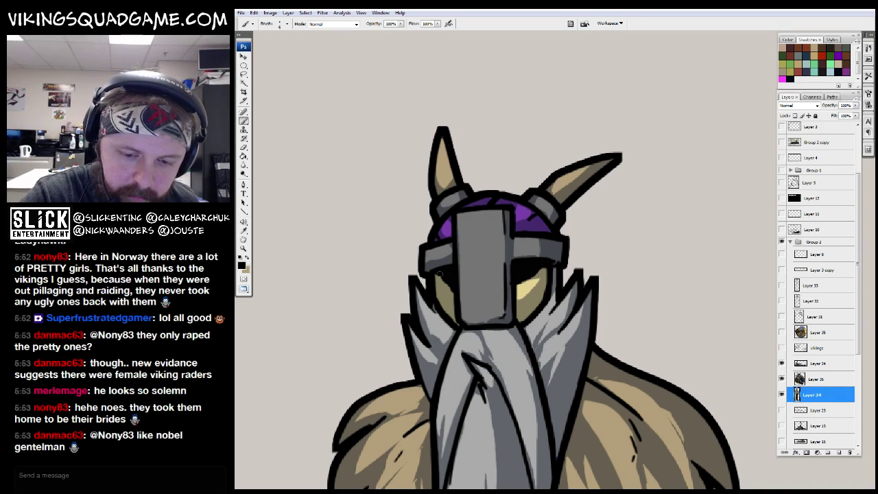
key("z")
left_click(597, 304, "alt")
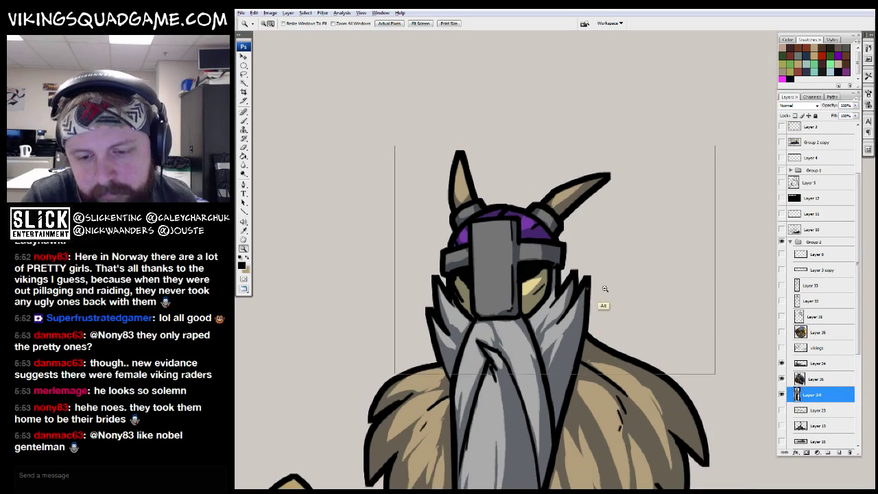
left_click(668, 291, "alt")
left_click(602, 337, "alt")
left_click(607, 335, "alt")
key("v")
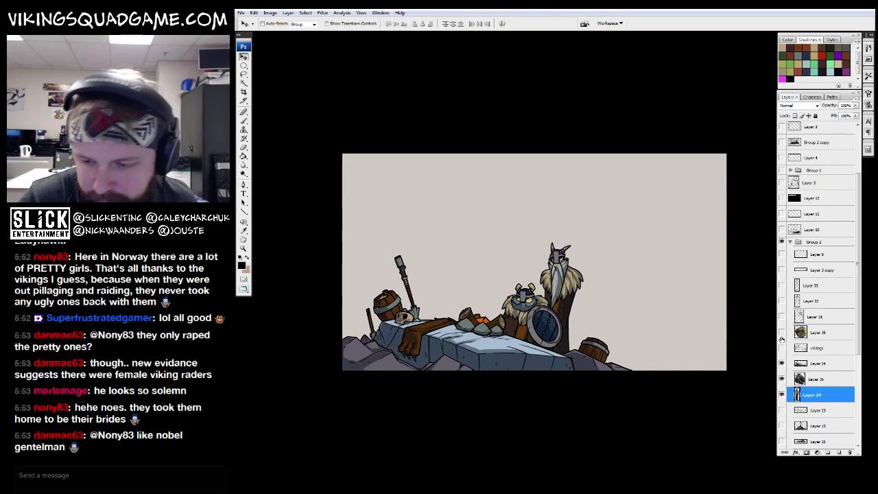
key("z")
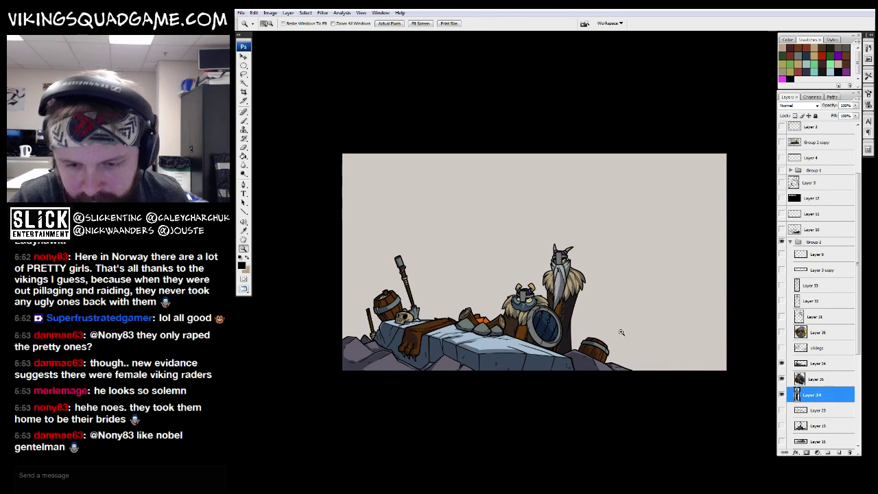
Step: Show the vikings sketch layer and make it active
scroll(596, 305, "down", 1)
left_click(781, 347)
left_click(781, 348)
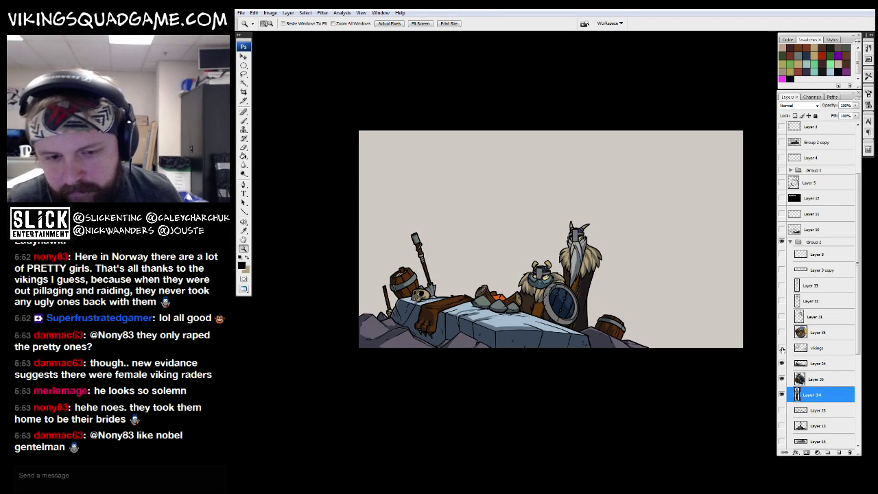
left_click(781, 348)
left_click(806, 343)
key("v")
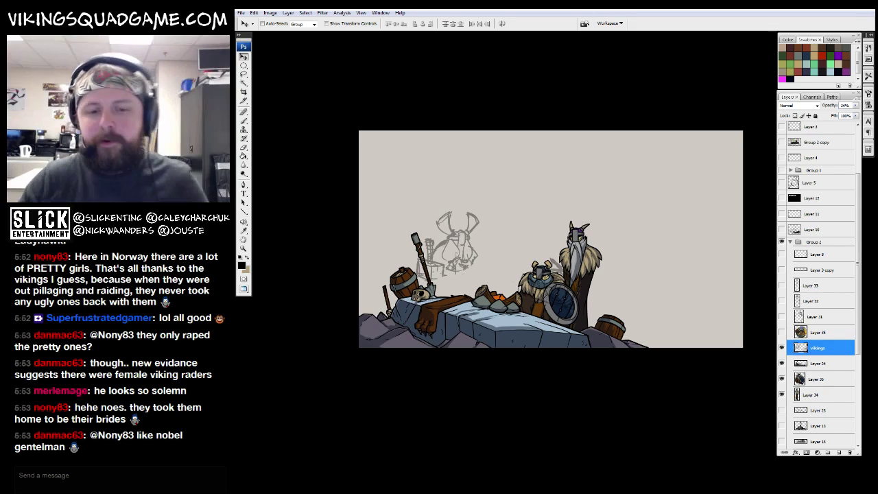
Step: Move the horned viking sketch closer to the fire pit
key("z")
left_click(418, 259)
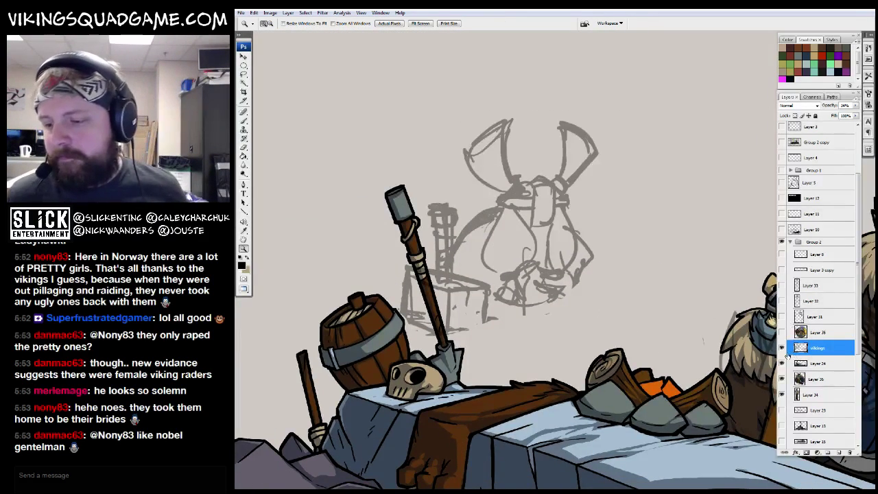
key("v")
left_click_drag(685, 309, 644, 288)
Step: Lasso the leftover sketch lines around the two finished vikings, delete them and deselect
scroll(527, 277, "up", 2)
key("z")
left_click(607, 289, "alt")
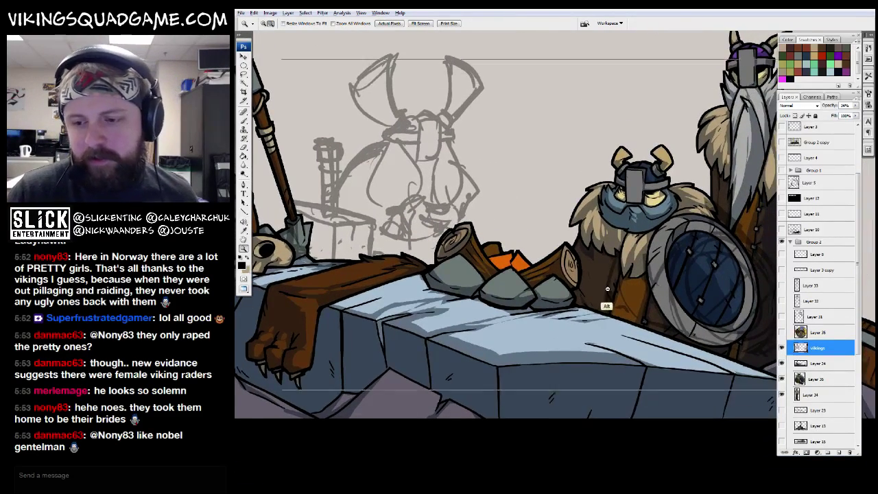
left_click(607, 289, "alt")
key("l")
mouse_move(521, 233)
left_mouse_down()
mouse_move(514, 323)
mouse_move(617, 390)
mouse_move(665, 162)
left_mouse_up()
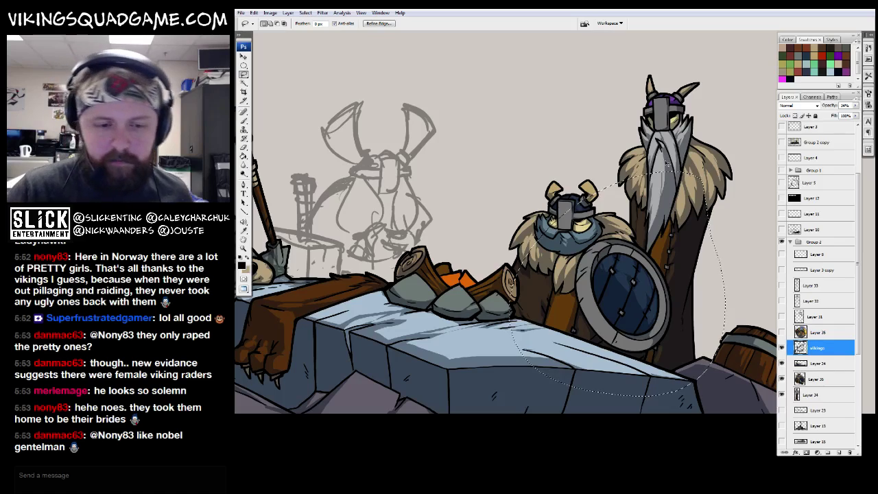
key("ctrl+d")
Step: Free-transform the horned viking sketch and reposition it between the shovel and the fire pit
key("v")
mouse_move(480, 104)
left_mouse_down()
mouse_move(506, 110)
mouse_move(529, 91)
left_mouse_up()
key("ctrl+t")
key("Return")
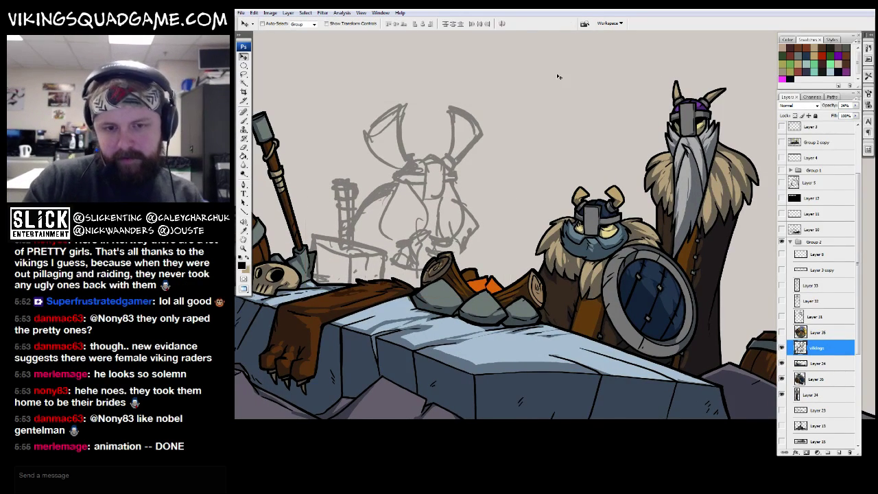
left_click_drag(495, 277, 508, 276)
mouse_move(548, 331)
left_mouse_down()
mouse_move(542, 302)
mouse_move(528, 295)
left_mouse_up()
left_click_drag(636, 343, 649, 343)
Step: Add a new layer above the vikings sketch, fade the sketch layer, and make the new layer active
left_click(822, 362)
left_click(823, 348)
left_click(837, 453)
left_click(820, 363)
left_click_drag(856, 115, 823, 115)
left_click(818, 348)
Step: Try inking the horned viking's rectangular nose guard and helmet band with the VIKING_sketcher brush
key("b")
scroll(506, 210, "up", 3)
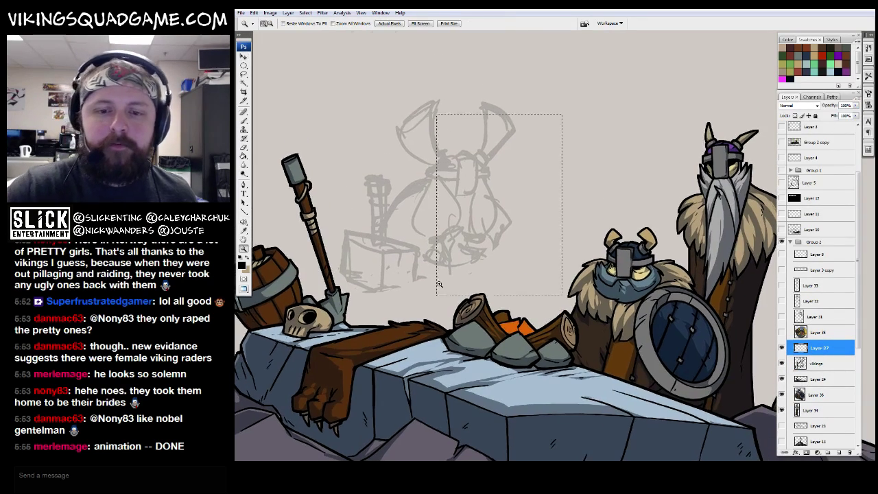
left_click_drag(554, 226, 564, 215)
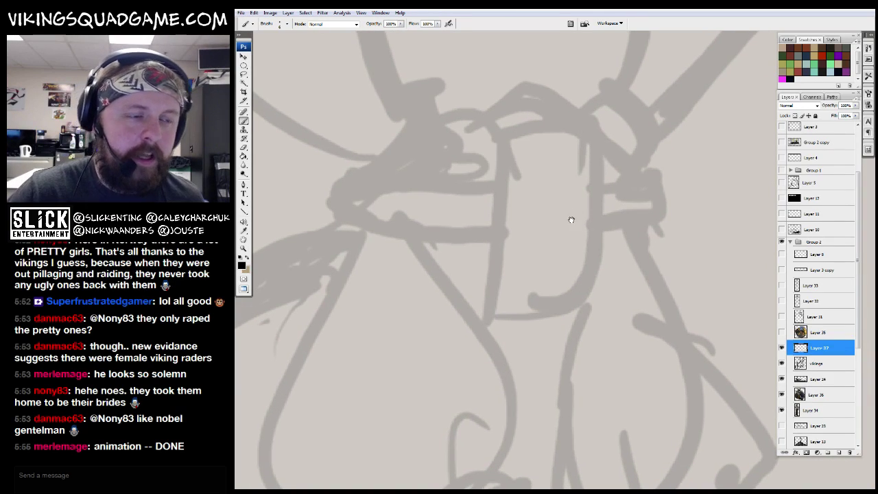
right_click(620, 280)
left_click(655, 391)
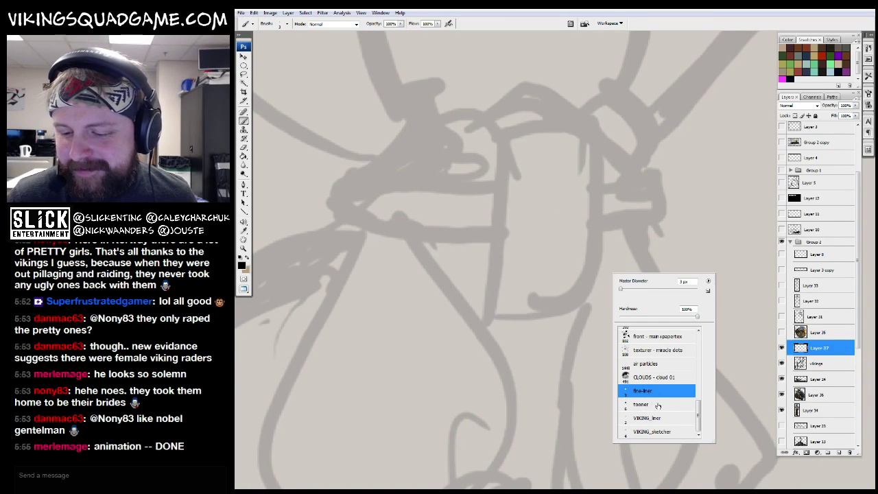
left_click(651, 404)
left_click(651, 431)
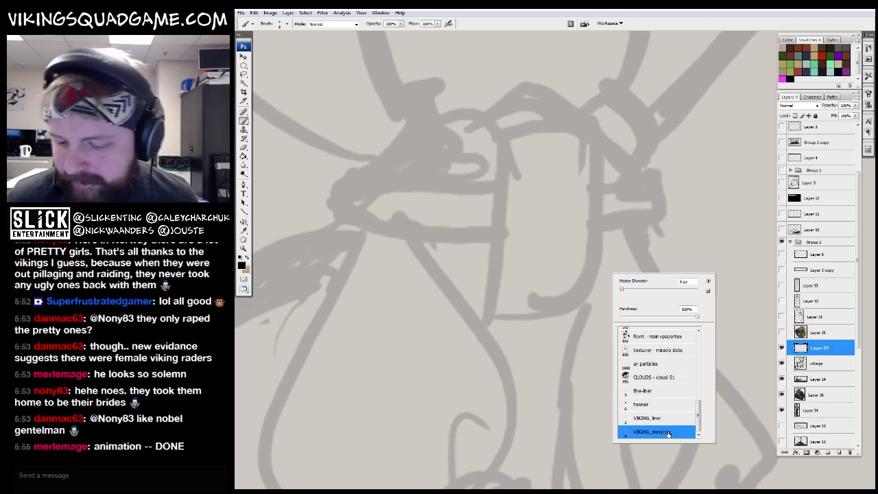
left_click_drag(532, 387, 523, 356)
left_click_drag(697, 328, 686, 359)
mouse_move(565, 324)
left_mouse_down()
mouse_move(563, 160)
mouse_move(493, 152)
mouse_move(465, 163)
mouse_move(472, 323)
mouse_move(525, 331)
mouse_move(566, 328)
mouse_move(560, 161)
left_mouse_up()
left_click_drag(495, 149, 573, 149)
key("e")
mouse_move(547, 227)
left_mouse_down()
mouse_move(544, 240)
mouse_move(522, 225)
mouse_move(427, 214)
mouse_move(460, 260)
mouse_move(545, 266)
left_mouse_up()
key("b")
mouse_move(643, 222)
left_mouse_down()
mouse_move(663, 216)
mouse_move(667, 235)
mouse_move(652, 260)
mouse_move(622, 259)
left_mouse_up()
left_click_drag(597, 341, 616, 334)
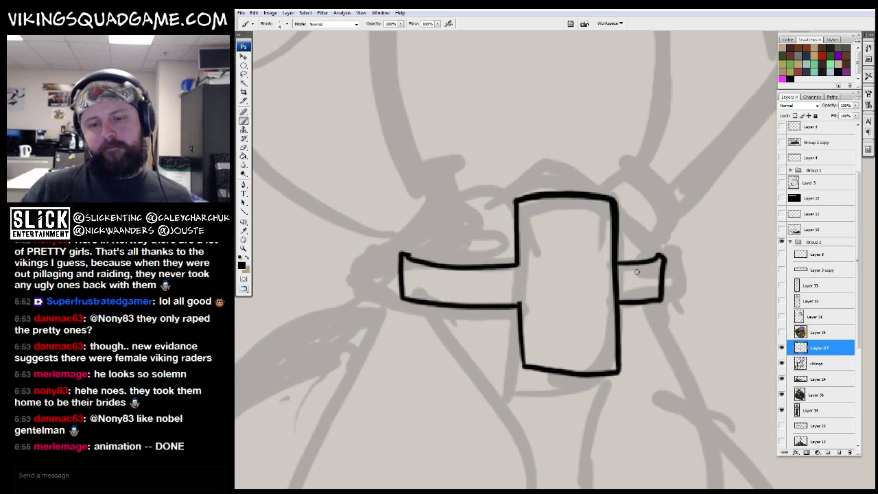
Step: Lasso the inked nose guard and helmet band, delete them and deselect
key("m")
left_click_drag(347, 148, 689, 439)
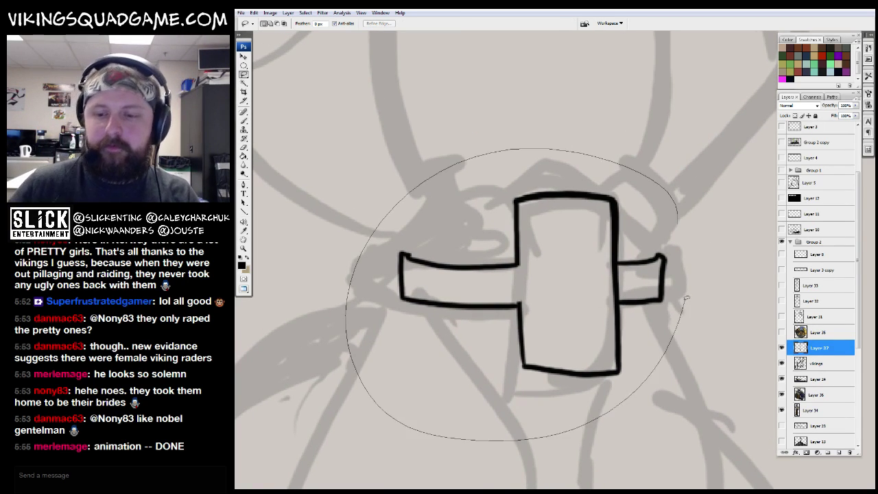
key("Delete")
right_click(701, 247)
left_click(648, 281)
Step: Pick a brush preset and redraw the helmet's tapered nose guard and the band on both sides of it
key("b")
right_click(620, 271)
left_click(672, 410)
key("ctrl+plus")
left_click_drag(489, 154, 488, 333)
key("ctrl+minus")
mouse_move(496, 178)
left_mouse_down()
mouse_move(578, 322)
mouse_move(495, 179)
left_mouse_up()
left_click_drag(583, 258, 626, 235)
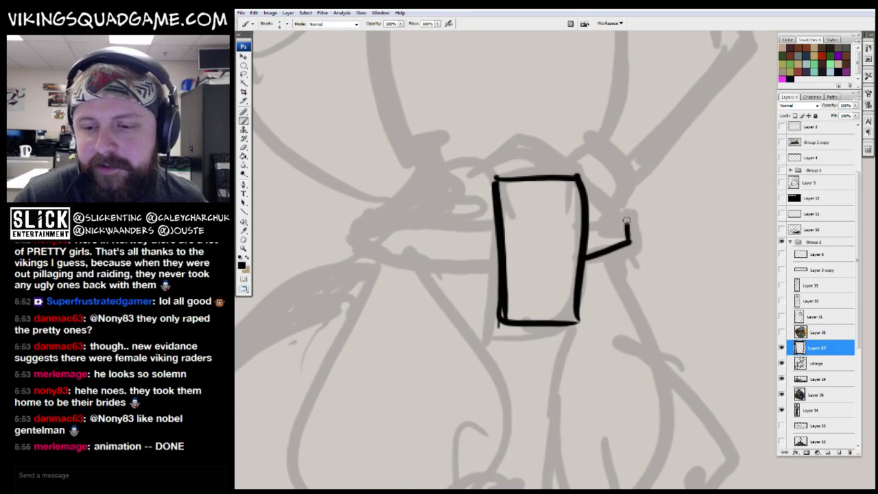
mouse_move(495, 230)
left_mouse_down()
mouse_move(392, 209)
mouse_move(388, 259)
left_mouse_up()
left_click_drag(388, 259, 501, 267)
Step: Draw the rounded helmet dome and the two horn sockets above the band
left_click_drag(548, 200, 562, 227)
mouse_move(410, 216)
left_mouse_down()
mouse_move(483, 154)
mouse_move(621, 245)
left_mouse_up()
left_click_drag(483, 200, 442, 237)
key("ctrl+z")
key("ctrl+z")
mouse_move(452, 199)
left_mouse_down()
mouse_move(458, 211)
mouse_move(470, 187)
left_mouse_up()
mouse_move(470, 188)
left_mouse_down()
mouse_move(425, 248)
mouse_move(473, 196)
left_mouse_up()
left_click_drag(447, 261, 496, 203)
mouse_move(576, 206)
left_mouse_down()
mouse_move(604, 184)
mouse_move(631, 255)
left_mouse_up()
left_click_drag(632, 228, 554, 328)
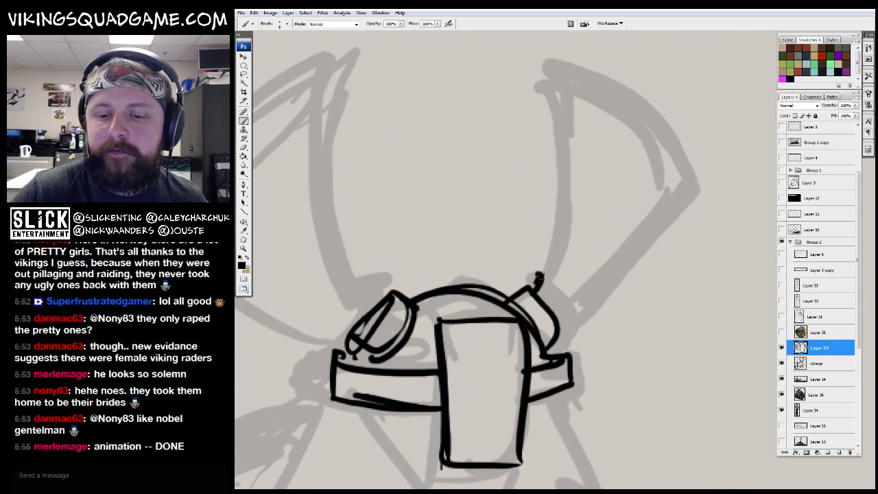
Step: Outline the two large horns rising from the helmet sockets
mouse_move(538, 273)
left_mouse_down()
mouse_move(562, 91)
mouse_move(696, 175)
mouse_move(547, 318)
mouse_move(684, 275)
mouse_move(521, 289)
left_mouse_up()
mouse_move(529, 256)
left_mouse_down()
mouse_move(511, 302)
mouse_move(509, 273)
mouse_move(513, 361)
left_mouse_up()
mouse_move(528, 317)
left_mouse_down()
mouse_move(491, 115)
mouse_move(340, 222)
mouse_move(488, 134)
mouse_move(331, 275)
mouse_move(480, 377)
left_mouse_up()
left_click_drag(363, 275, 484, 362)
mouse_move(567, 341)
left_mouse_down()
mouse_move(534, 137)
mouse_move(504, 88)
mouse_move(519, 34)
left_mouse_up()
Step: Outline the two thick teardrop-shaped braids below the helmet and draw the ringed tie on the larger one
mouse_move(461, 81)
left_mouse_down()
mouse_move(584, 267)
mouse_move(553, 338)
mouse_move(463, 394)
mouse_move(551, 334)
left_mouse_up()
mouse_move(662, 66)
left_mouse_down()
mouse_move(554, 63)
mouse_move(570, 349)
left_mouse_up()
mouse_move(537, 108)
left_mouse_down()
mouse_move(508, 175)
mouse_move(530, 284)
left_mouse_up()
left_click_drag(520, 245, 539, 314)
left_click_drag(543, 351, 646, 265)
mouse_move(534, 254)
left_mouse_down()
mouse_move(542, 258)
mouse_move(492, 310)
mouse_move(549, 267)
mouse_move(552, 275)
left_mouse_up()
mouse_move(549, 275)
left_mouse_down()
mouse_move(493, 307)
mouse_move(505, 320)
mouse_move(575, 306)
left_mouse_up()
left_click_drag(575, 244, 600, 268)
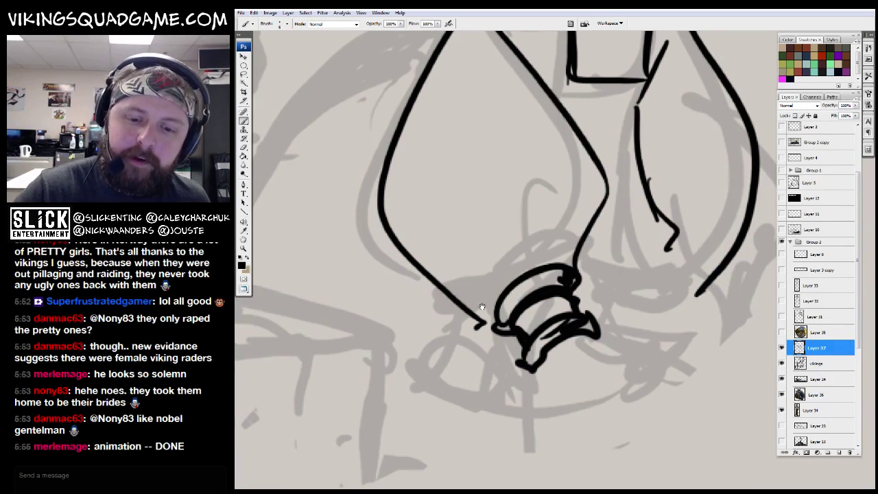
Step: Draw the pointed tufts and curved shoulder lines on both sides of the helmet band
left_click_drag(453, 303, 480, 322)
left_click_drag(480, 322, 495, 453)
left_click_drag(470, 148, 390, 113)
left_click_drag(402, 167, 458, 186)
left_click_drag(379, 133, 415, 248)
left_click_drag(489, 261, 369, 270)
mouse_move(585, 169)
left_mouse_down()
mouse_move(621, 126)
mouse_move(619, 222)
left_mouse_up()
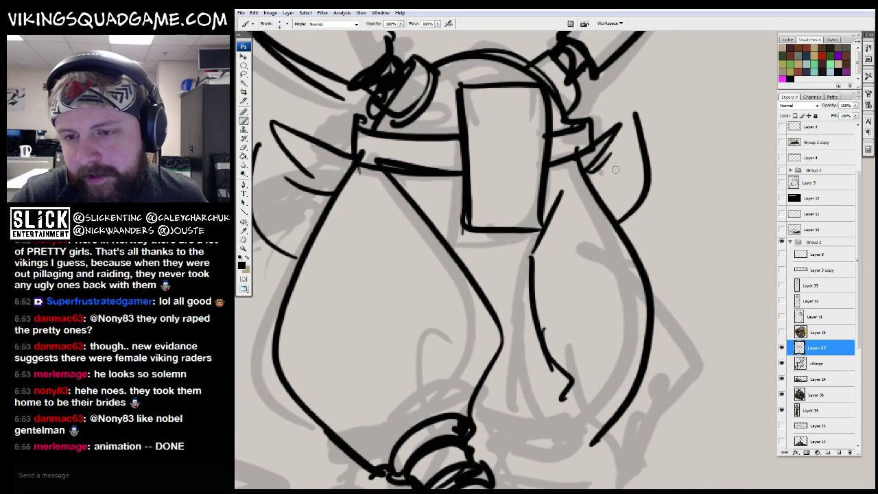
left_click_drag(624, 126, 679, 54)
mouse_move(621, 166)
left_mouse_down()
mouse_move(582, 267)
mouse_move(581, 189)
left_mouse_up()
Step: Draw the tie rings on the smaller braid and the flared tips of the braids
mouse_move(584, 152)
left_mouse_down()
mouse_move(558, 199)
mouse_move(620, 301)
left_mouse_up()
mouse_move(609, 256)
left_mouse_down()
mouse_move(609, 290)
mouse_move(662, 302)
left_mouse_up()
mouse_move(603, 288)
left_mouse_down()
mouse_move(652, 322)
mouse_move(607, 312)
mouse_move(638, 343)
left_mouse_up()
left_click_drag(512, 411, 553, 274)
left_click_drag(513, 245, 491, 294)
mouse_move(516, 263)
left_mouse_down()
mouse_move(530, 319)
mouse_move(585, 302)
left_mouse_up()
left_click_drag(564, 215, 605, 266)
left_click_drag(621, 230, 668, 274)
left_click_drag(627, 254, 683, 223)
Step: Draw the angular shoulder edge running outside the smaller braid
key("z")
scroll(597, 205, "up", 5)
scroll(596, 205, "down", 4)
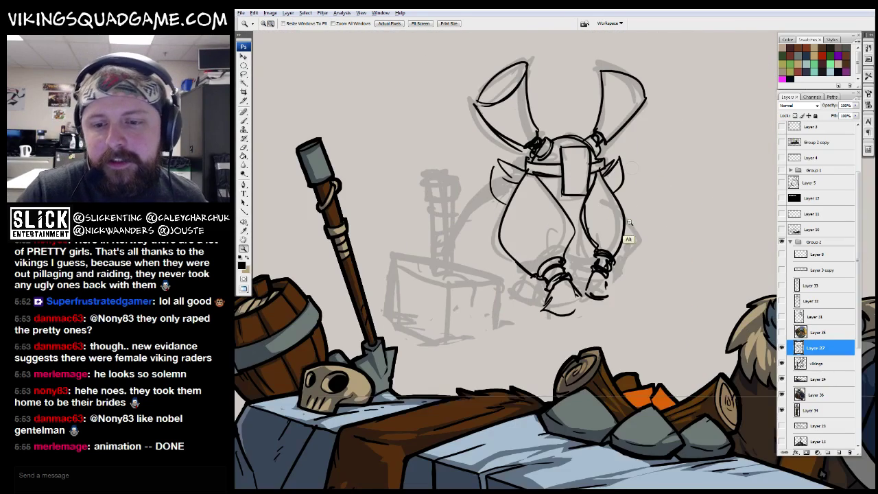
scroll(596, 206, "up", 4)
key("b")
left_click_drag(512, 77, 546, 290)
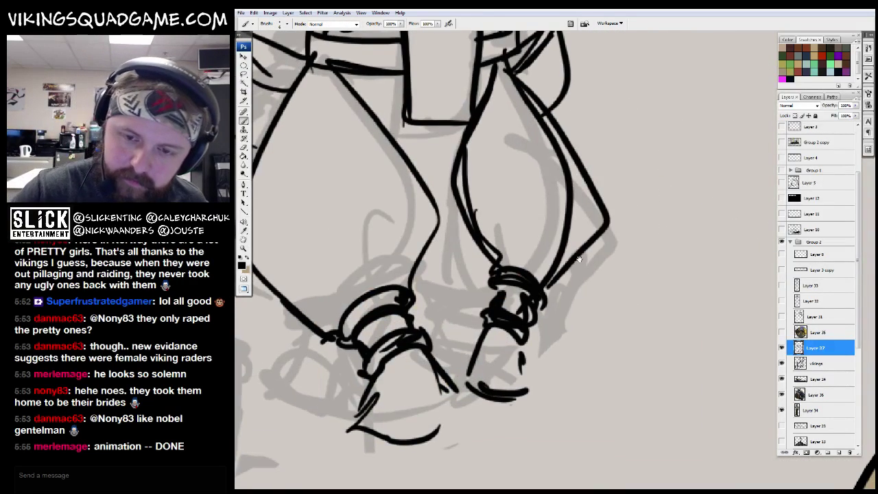
scroll(546, 289, "up", 2)
left_click_drag(472, 233, 535, 239)
Step: Draw the jagged shoulder fur and the curved back line beside the larger braid
mouse_move(521, 215)
left_mouse_down()
mouse_move(336, 171)
mouse_move(453, 137)
mouse_move(480, 116)
left_mouse_up()
mouse_move(491, 76)
left_mouse_down()
mouse_move(430, 116)
mouse_move(466, 253)
left_mouse_up()
left_click_drag(466, 254, 473, 209)
left_click_drag(459, 133, 508, 212)
mouse_move(429, 113)
left_mouse_down()
mouse_move(436, 82)
mouse_move(260, 198)
left_mouse_up()
mouse_move(669, 226)
left_mouse_down()
mouse_move(638, 388)
mouse_move(674, 139)
left_mouse_up()
Step: Draw the large box-shaped hammer head in perspective beside the viking, then switch to the eraser
mouse_move(689, 181)
left_mouse_down()
mouse_move(654, 253)
mouse_move(705, 305)
mouse_move(356, 305)
left_mouse_up()
mouse_move(384, 205)
left_mouse_down()
mouse_move(686, 260)
mouse_move(685, 226)
left_mouse_up()
mouse_move(673, 349)
left_mouse_down()
mouse_move(680, 206)
mouse_move(561, 220)
mouse_move(538, 281)
mouse_move(541, 378)
mouse_move(690, 370)
mouse_move(693, 205)
left_mouse_up()
mouse_move(693, 204)
left_mouse_down()
mouse_move(684, 224)
mouse_move(494, 154)
mouse_move(345, 140)
mouse_move(527, 244)
left_mouse_up()
mouse_move(354, 140)
left_mouse_down()
mouse_move(353, 302)
mouse_move(521, 401)
left_mouse_up()
left_click_drag(374, 308, 528, 420)
left_click_drag(497, 170, 483, 273)
key("e")
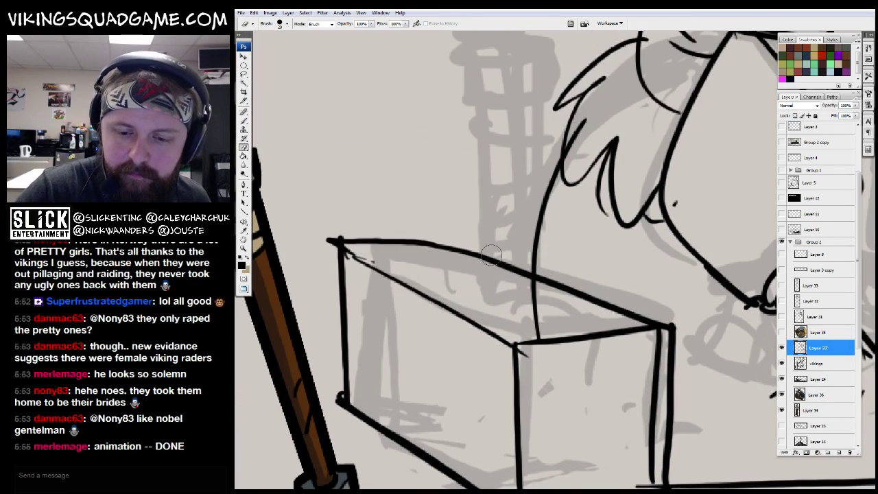
Step: Examine the horned viking and his hammer in the finished reference artwork, then return to the scene document
key("ctrl+Tab")
key("z")
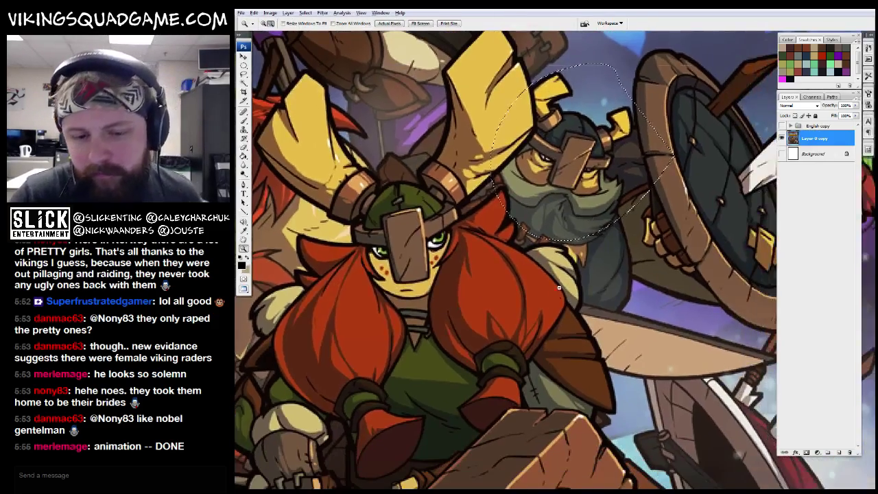
left_click(549, 314)
left_click(549, 314)
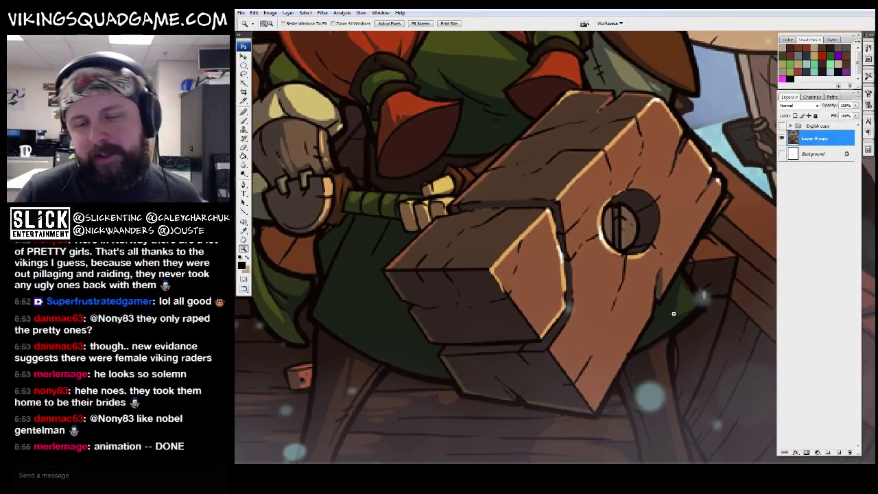
key("f")
key("ctrl+Tab")
key("ctrl+Tab")
key("f")
Step: Clean up the lower front corner of the hammer head so its bottom edges meet
left_click_drag(492, 332, 549, 232)
left_click(548, 231, "alt")
scroll(554, 275, "down", 1)
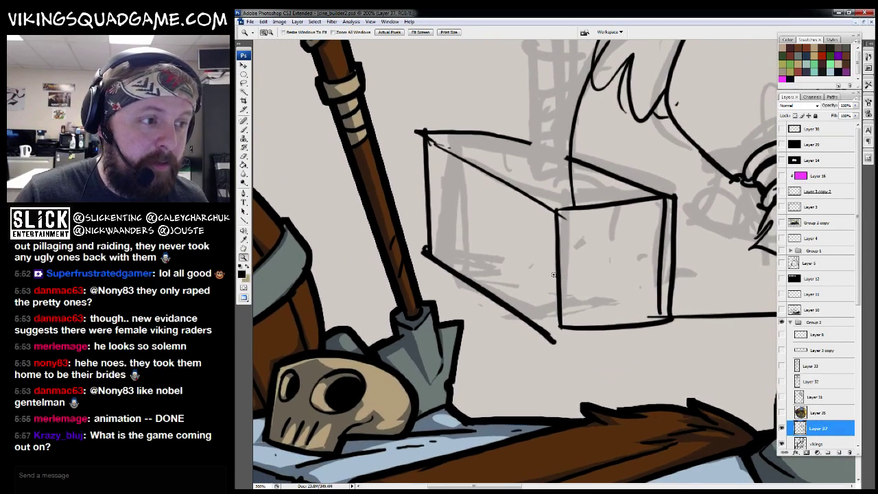
scroll(559, 291, "down", 1)
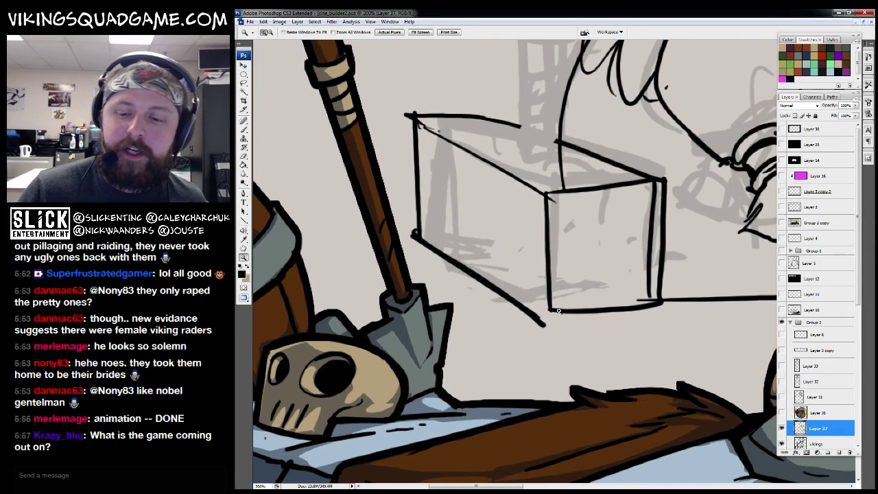
key("b")
key("e")
mouse_move(545, 325)
left_mouse_down()
mouse_move(528, 312)
mouse_move(553, 328)
mouse_move(506, 379)
mouse_move(520, 434)
left_mouse_up()
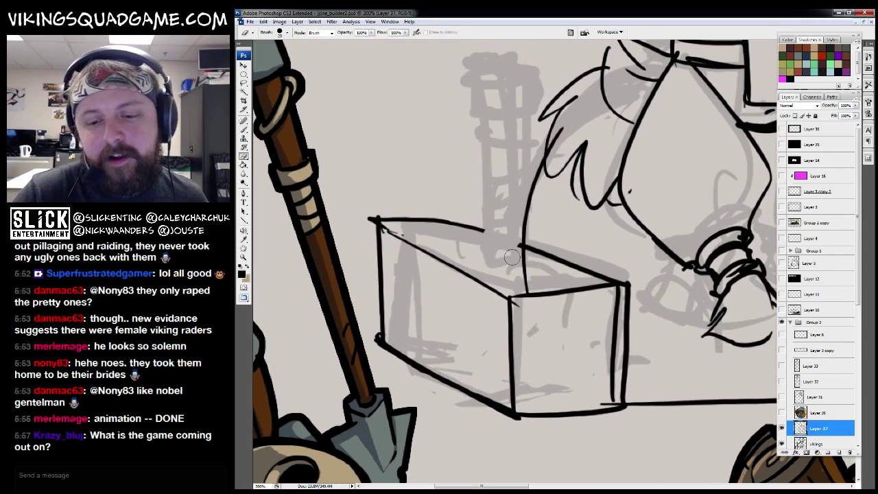
Step: Draw the upright hammer handle with a base collar, wrapped grip and cylindrical pommel
key("b")
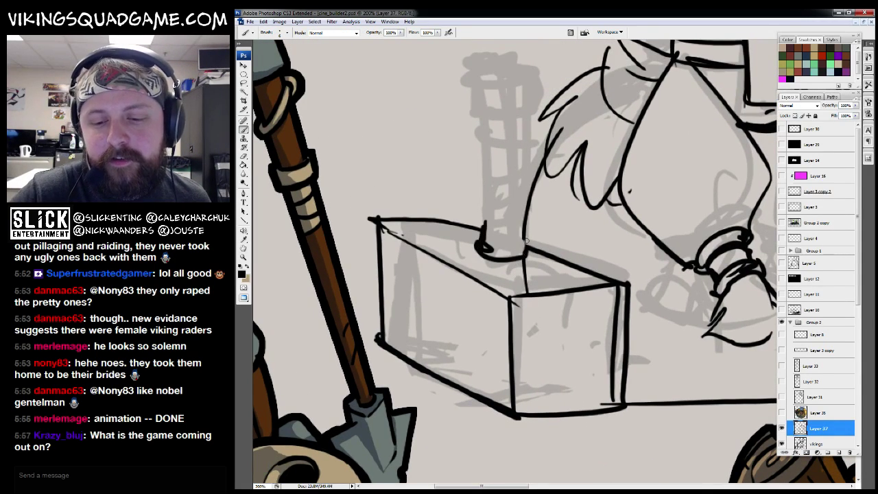
left_click_drag(513, 224, 510, 301)
mouse_move(512, 301)
left_mouse_down()
mouse_move(512, 185)
mouse_move(491, 284)
left_mouse_up()
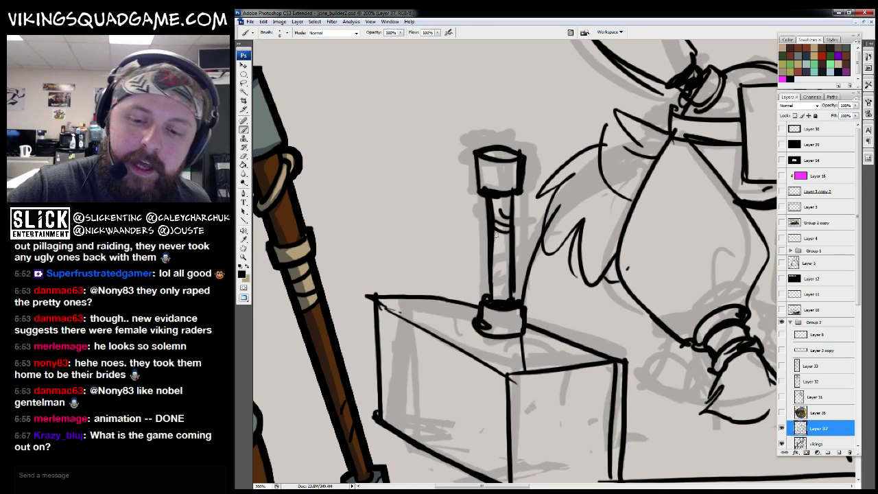
left_click_drag(548, 285, 605, 217)
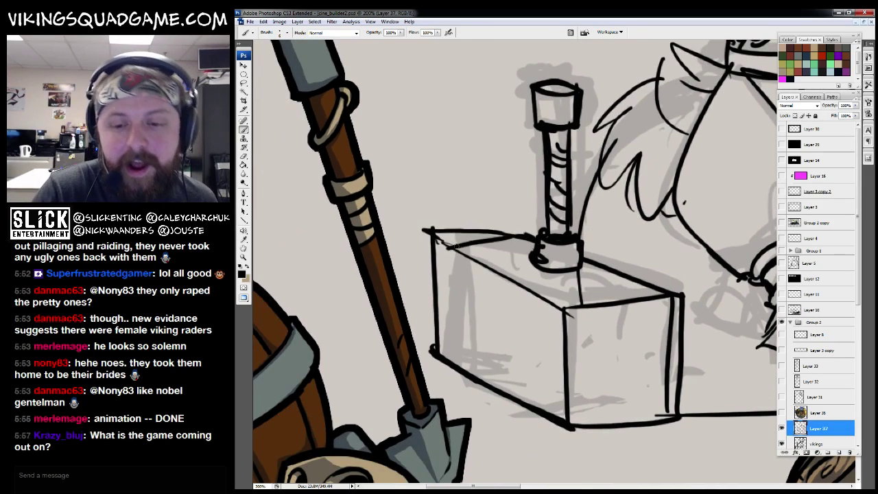
Step: Erase stray lines on the hammer head and redraw its edges with heavier strokes
key("e")
mouse_move(446, 250)
left_mouse_down()
mouse_move(446, 355)
mouse_move(459, 232)
mouse_move(435, 362)
left_mouse_up()
key("b")
left_click_drag(466, 322, 464, 315)
mouse_move(449, 237)
left_mouse_down()
mouse_move(565, 293)
mouse_move(668, 284)
mouse_move(630, 231)
left_mouse_up()
left_click_drag(524, 251, 520, 376)
left_click_drag(411, 191, 418, 307)
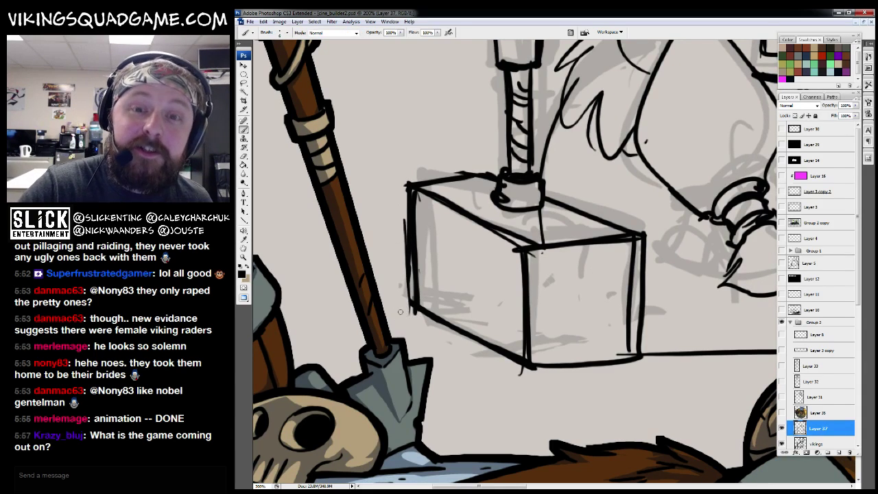
Step: Lasso the hammer and free-transform it to tilt it slightly away from the viking
key("z")
left_click(480, 264, "alt")
mouse_move(480, 265)
left_mouse_down()
mouse_move(582, 208)
mouse_move(524, 238)
mouse_move(513, 268)
mouse_move(526, 297)
left_mouse_up()
key("l")
mouse_move(419, 325)
left_mouse_down()
mouse_move(524, 329)
mouse_move(597, 305)
mouse_move(626, 283)
mouse_move(604, 292)
left_mouse_up()
key("ctrl+t")
key("Return")
Step: Move the redrawn viking and hammer higher above the fire pit, and hide the old vikings sketch layer
key("z")
left_click(660, 299, "alt")
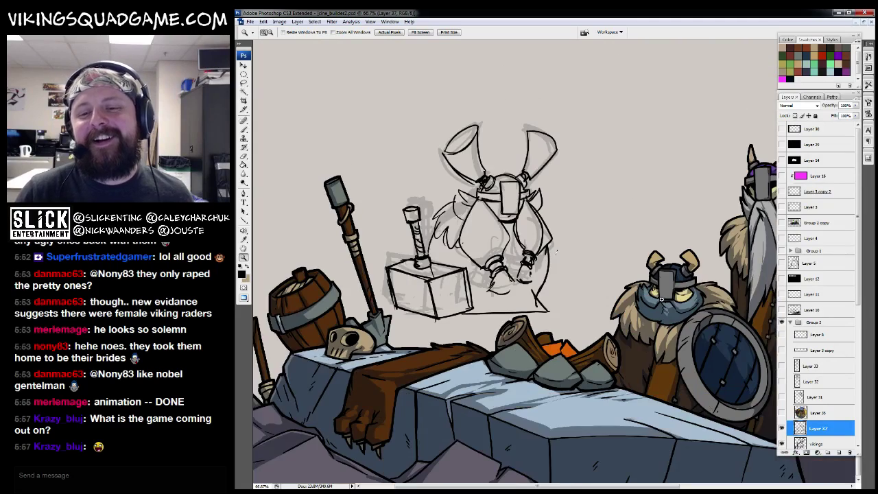
key("v")
mouse_move(617, 329)
left_mouse_down()
mouse_move(574, 395)
mouse_move(503, 299)
left_mouse_up()
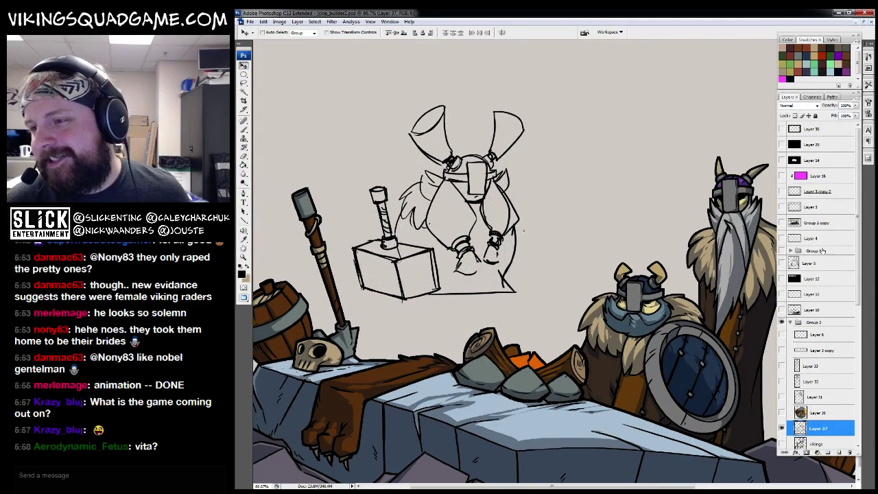
Step: Lower the opacity of Layer 37 to turn the redrawn viking and hammer into a faint guide
left_click_drag(839, 114, 831, 114)
left_click_drag(655, 179, 713, 181)
left_click_drag(834, 115, 829, 115)
key("b")
key("f")
key("f")
key("ctrl+plus")
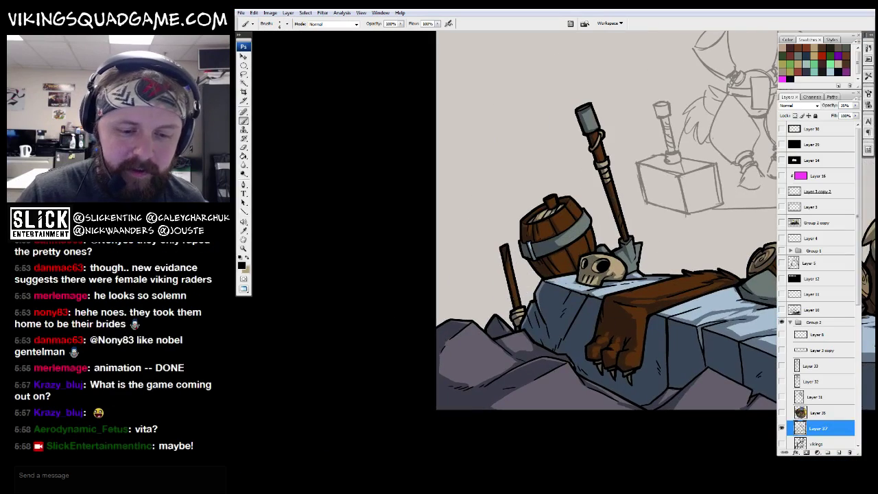
left_click_drag(686, 171, 434, 294)
Step: Choose another brush preset for inking and add a new layer above Layer 37
right_click(564, 217)
left_click(623, 360)
left_click(625, 373)
key("Return")
left_click(840, 452)
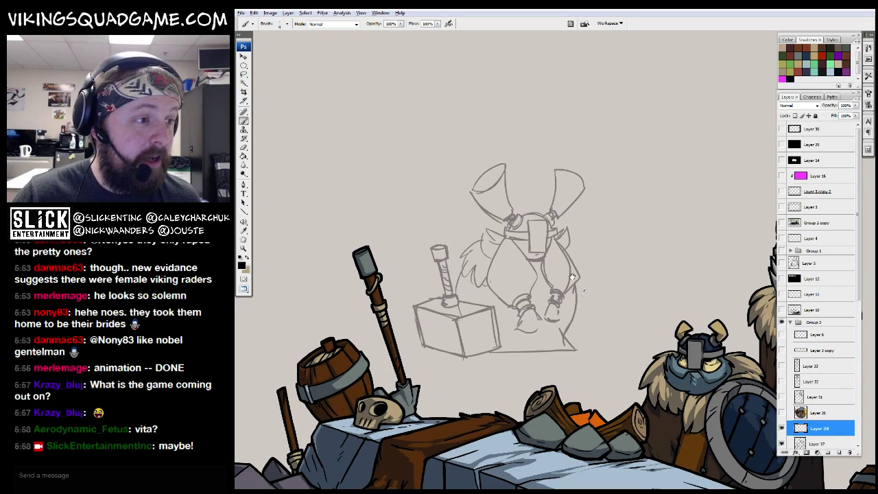
Step: Ink the outline of the helmet's rectangular nose guard in black over the faint sketch
left_click_drag(571, 277, 583, 241)
scroll(583, 241, "up", 4)
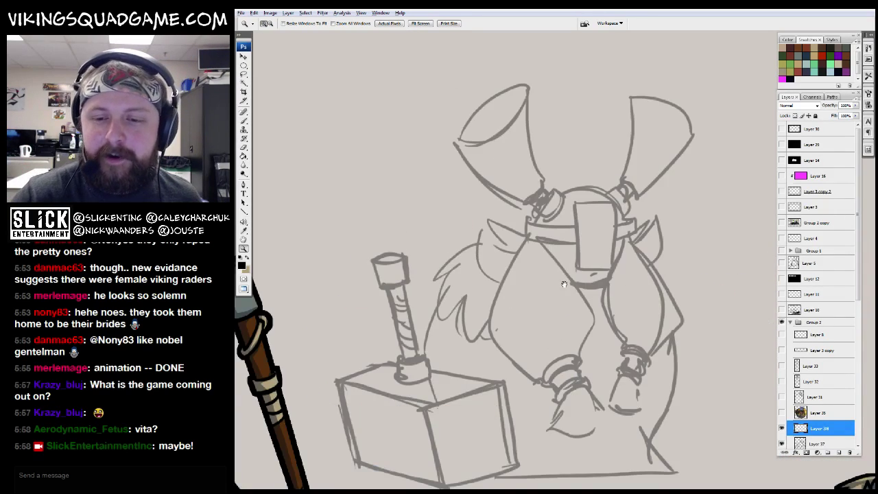
left_click_drag(560, 283, 529, 349)
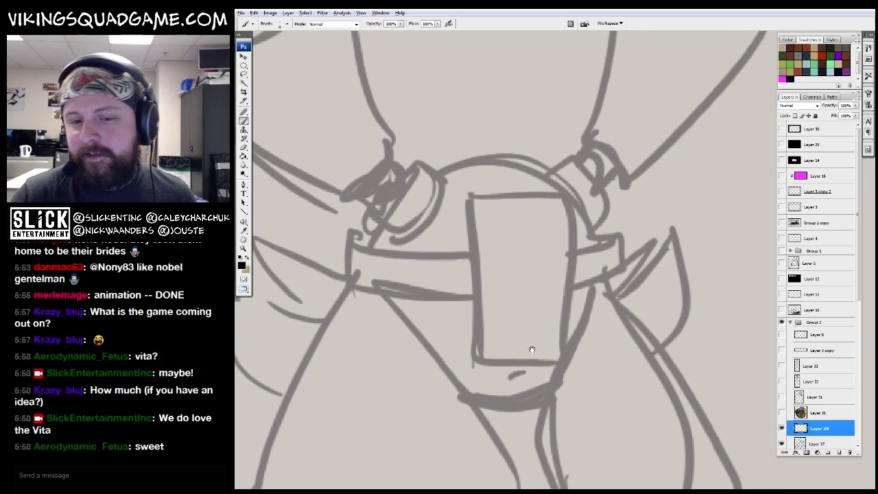
left_click_drag(560, 195, 471, 197)
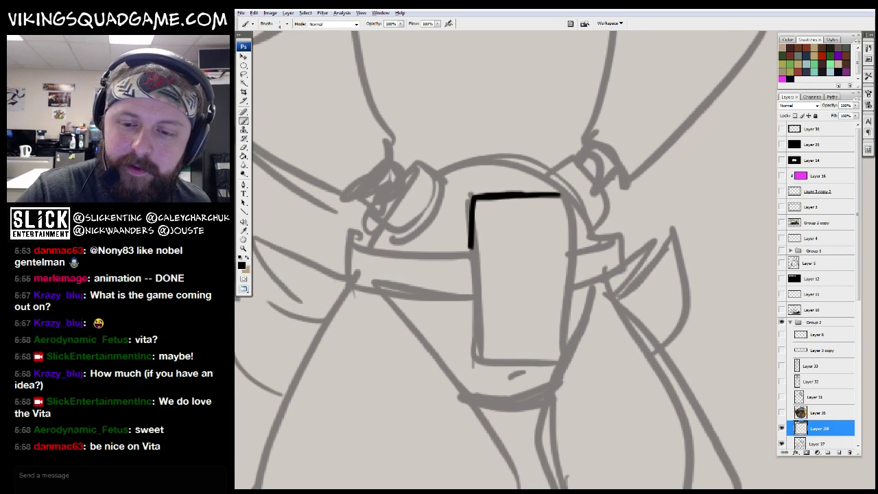
mouse_move(564, 196)
left_mouse_down()
mouse_move(560, 352)
mouse_move(479, 351)
mouse_move(477, 310)
mouse_move(484, 290)
left_mouse_up()
left_click_drag(513, 285, 590, 302)
Step: Ink the helmet's brow band on both sides of the nose guard and the curved dome above it
left_click_drag(548, 265, 450, 258)
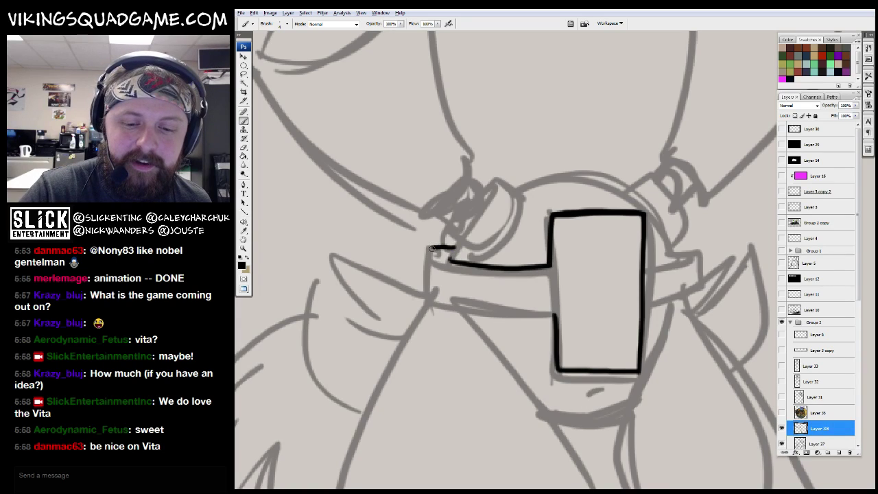
mouse_move(442, 300)
left_mouse_down()
mouse_move(545, 308)
mouse_move(579, 290)
mouse_move(553, 285)
left_mouse_up()
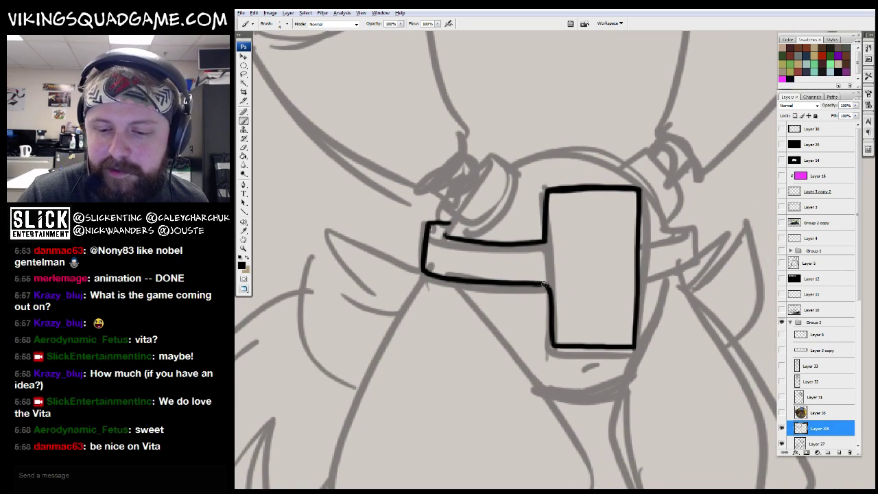
left_click_drag(465, 276, 476, 295)
mouse_move(506, 203)
left_mouse_down()
mouse_move(541, 185)
mouse_move(606, 193)
mouse_move(669, 273)
left_mouse_up()
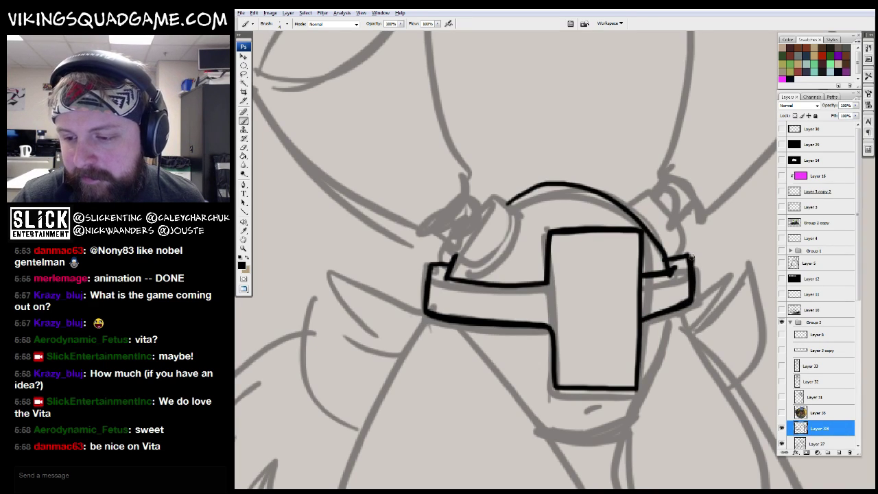
left_click_drag(689, 258, 655, 309)
Step: Ink the collars that hold the two horns on either side of the helmet dome
mouse_move(476, 239)
left_mouse_down()
mouse_move(443, 289)
mouse_move(499, 253)
mouse_move(473, 305)
left_mouse_up()
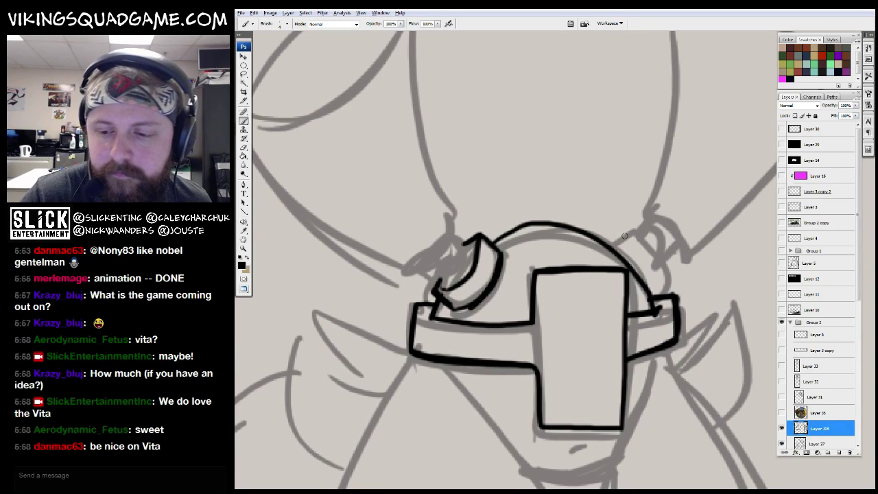
left_click_drag(661, 260, 663, 291)
left_click_drag(670, 224, 534, 298)
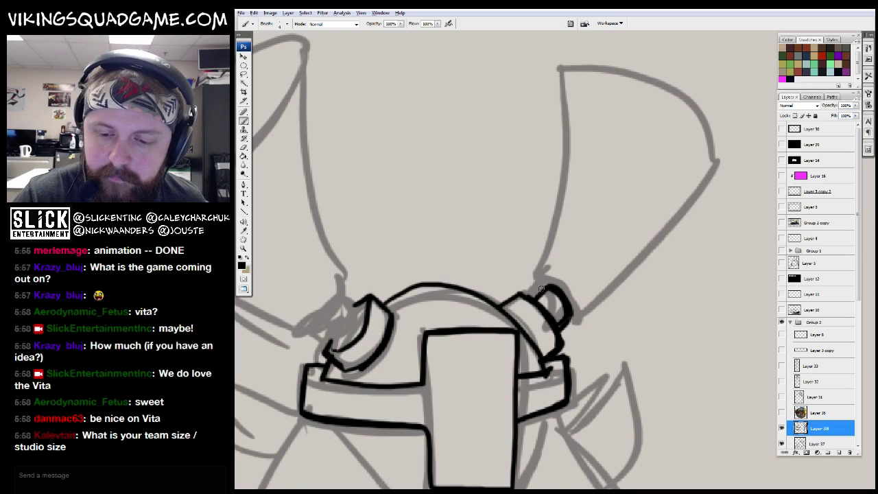
Step: Ink the right horn's flared outline, adding a notch and short crack lines at its upper rim
mouse_move(535, 270)
left_mouse_down()
mouse_move(550, 228)
mouse_move(563, 80)
mouse_move(587, 69)
mouse_move(704, 120)
left_mouse_up()
left_click_drag(693, 189, 583, 327)
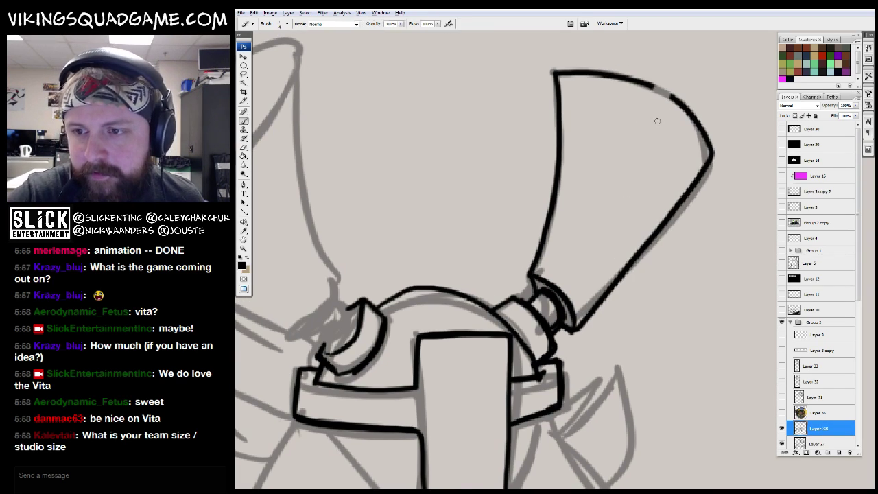
mouse_move(664, 96)
left_mouse_down()
mouse_move(655, 88)
mouse_move(660, 124)
left_mouse_up()
left_click_drag(640, 180, 637, 187)
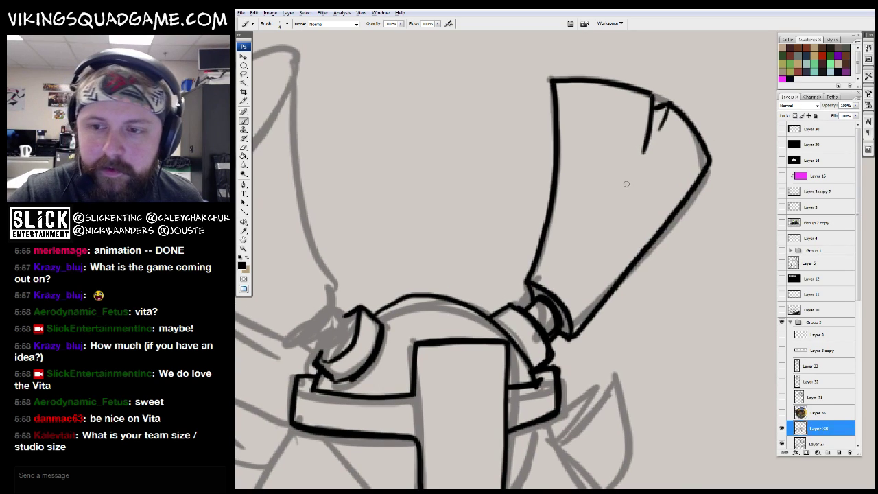
Step: Ink the left horn's narrow base, sides and wide oval opening
scroll(649, 208, "left", 5)
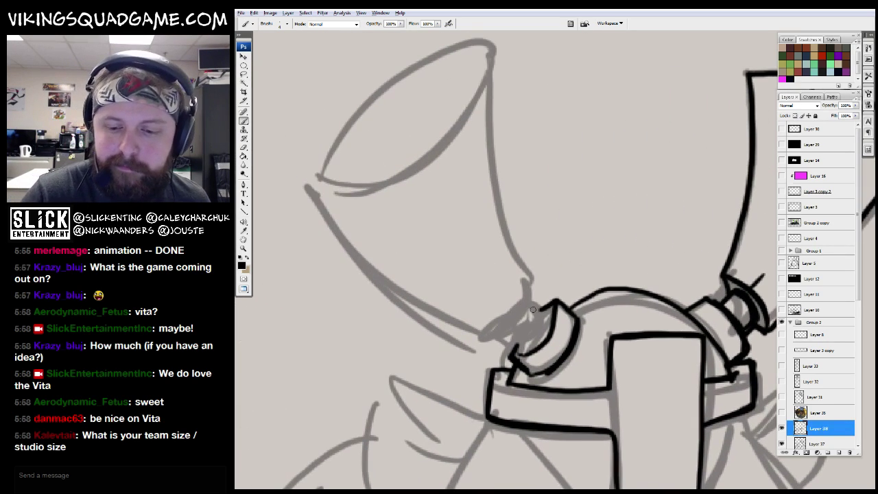
scroll(526, 337, "left", 2)
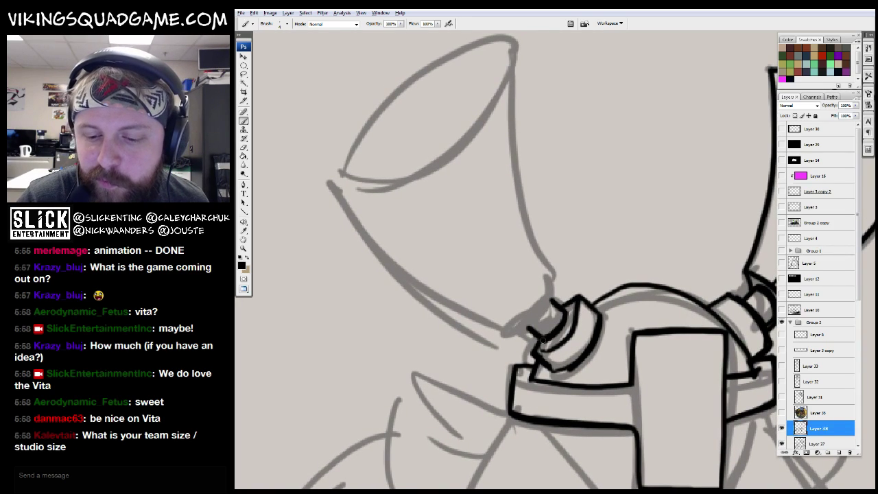
mouse_move(512, 331)
left_mouse_down()
mouse_move(555, 286)
mouse_move(517, 169)
mouse_move(521, 58)
left_mouse_up()
mouse_move(521, 58)
left_mouse_down()
mouse_move(595, 167)
mouse_move(420, 255)
mouse_move(499, 291)
mouse_move(580, 180)
left_mouse_up()
left_click_drag(509, 237, 501, 136)
left_click_drag(388, 210, 569, 360)
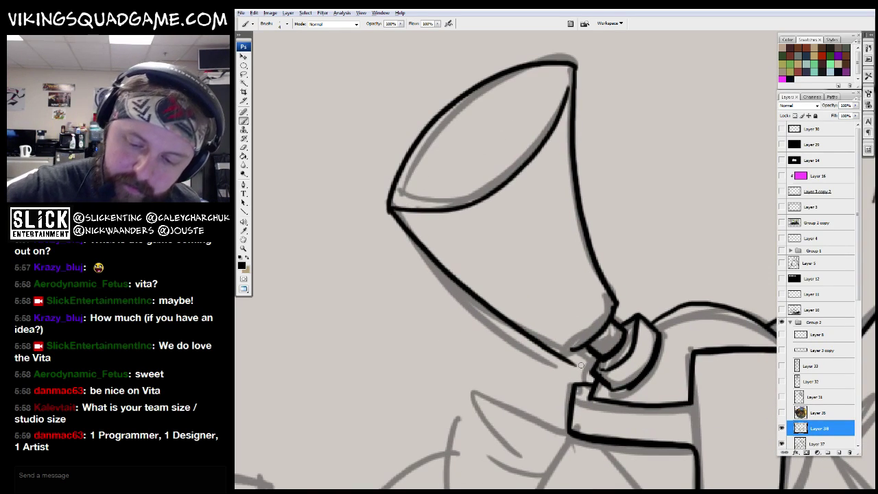
Step: Add chips and crack lines to the rim and side of the left horn
key("z")
left_click(711, 345, "alt")
left_click_drag(711, 345, 484, 203)
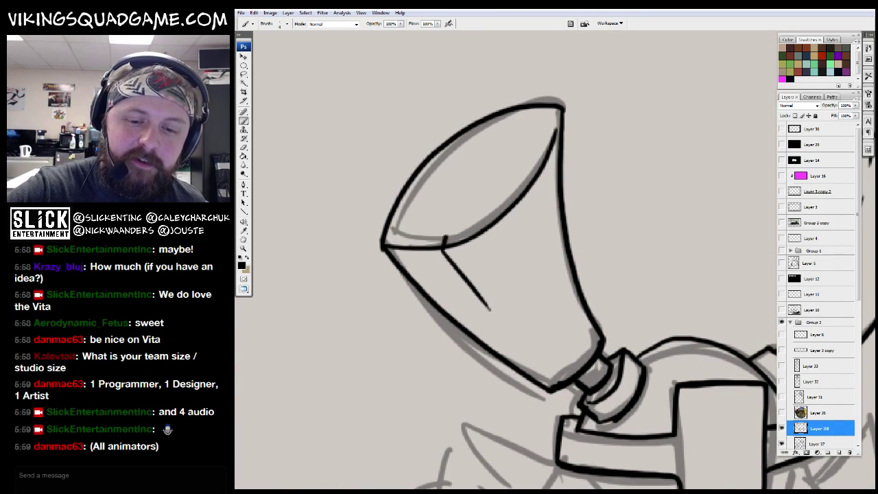
left_click_drag(445, 239, 456, 203)
left_click_drag(515, 120, 518, 122)
left_click_drag(504, 172, 504, 208)
left_click_drag(488, 149, 493, 163)
Step: Ink the eye curves below the brow band and an inner edge line with a small nick on the nose guard
key("z")
left_click(637, 231, "alt")
left_click(681, 293, "alt")
left_click(681, 293, "alt")
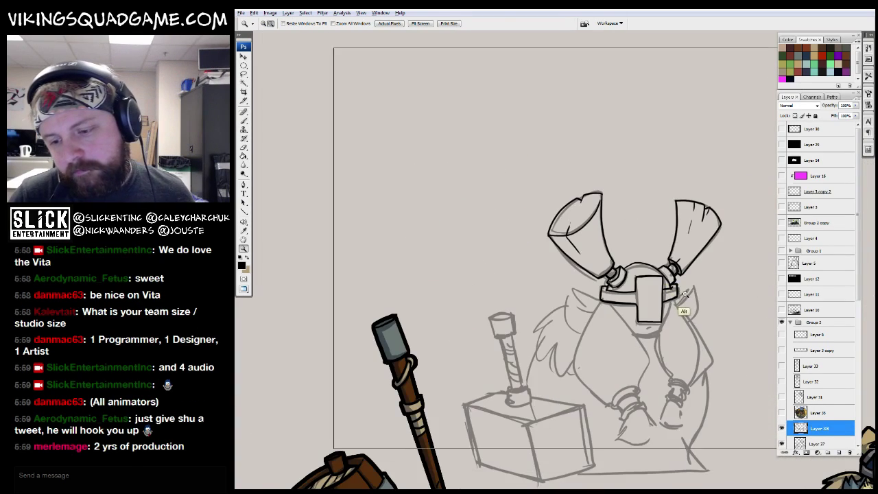
left_click(594, 205)
key("b")
left_click_drag(516, 223, 514, 301)
mouse_move(530, 250)
left_mouse_down()
mouse_move(547, 245)
mouse_move(548, 198)
mouse_move(533, 227)
mouse_move(594, 269)
mouse_move(468, 266)
mouse_move(470, 160)
left_mouse_up()
key("ctrl+z")
key("ctrl+plus")
key("ctrl+plus")
Step: Ink the upper inner edge of the right beard lobe and the full contour of the left beard lobe
left_click_drag(638, 46, 550, 250)
left_click_drag(525, 276, 645, 252)
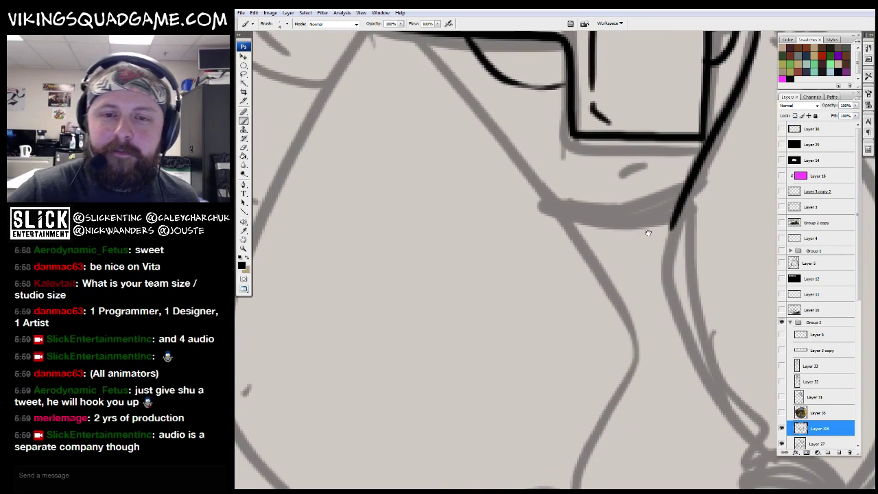
left_click_drag(430, 55, 588, 244)
mouse_move(588, 244)
left_mouse_down()
mouse_move(633, 337)
mouse_move(620, 158)
left_mouse_up()
left_click_drag(621, 156, 528, 343)
mouse_move(528, 343)
left_mouse_down()
mouse_move(620, 411)
mouse_move(607, 382)
left_mouse_up()
left_click_drag(512, 83, 429, 196)
mouse_move(421, 213)
left_mouse_down()
mouse_move(407, 196)
mouse_move(413, 181)
left_mouse_up()
mouse_move(446, 76)
left_mouse_down()
mouse_move(406, 203)
mouse_move(625, 455)
left_mouse_up()
Step: Ink the pointed tufts that stick out on both sides of the head beneath the brow band
scroll(539, 231, "up", 5)
mouse_move(576, 182)
left_mouse_down()
mouse_move(473, 131)
mouse_move(507, 233)
left_mouse_up()
left_click_drag(507, 233, 457, 198)
mouse_move(403, 149)
left_mouse_down()
mouse_move(473, 356)
mouse_move(471, 151)
mouse_move(554, 233)
mouse_move(521, 264)
mouse_move(525, 285)
left_mouse_up()
left_click_drag(535, 170, 475, 217)
mouse_move(471, 263)
left_mouse_down()
mouse_move(580, 164)
mouse_move(542, 358)
left_mouse_up()
Step: Ink the outer and inner edges of the right beard lobe down to its binding
key("z")
left_click(622, 211)
left_click(623, 254, "alt")
left_click(631, 274, "alt")
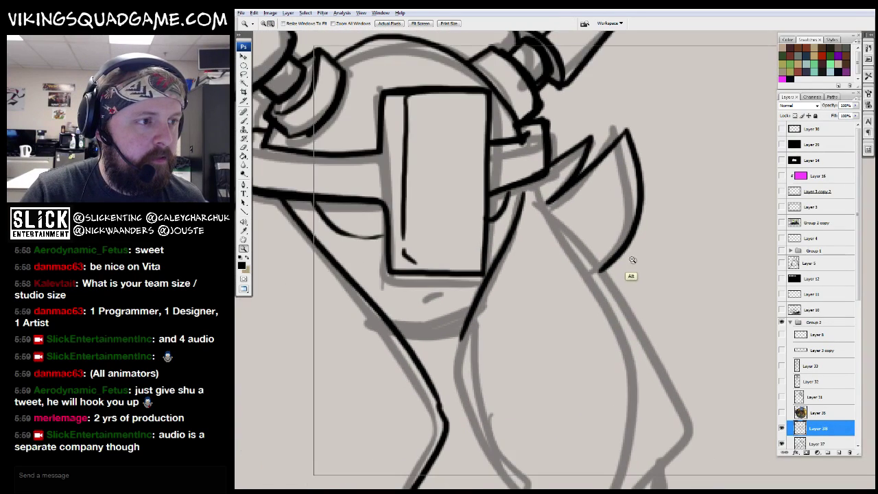
left_click(622, 273, "alt")
left_click(622, 273, "alt")
left_click(604, 276, "alt")
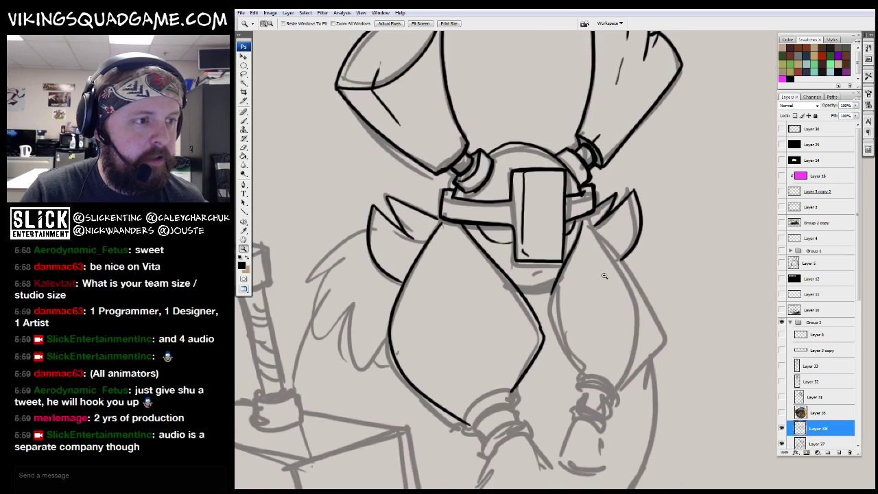
mouse_move(582, 314)
left_mouse_down()
mouse_move(494, 219)
mouse_move(516, 146)
mouse_move(624, 278)
mouse_move(559, 103)
mouse_move(631, 245)
mouse_move(525, 423)
left_mouse_up()
left_click(507, 195)
key("b")
left_click_drag(572, 373, 588, 385)
left_click_drag(558, 77, 657, 246)
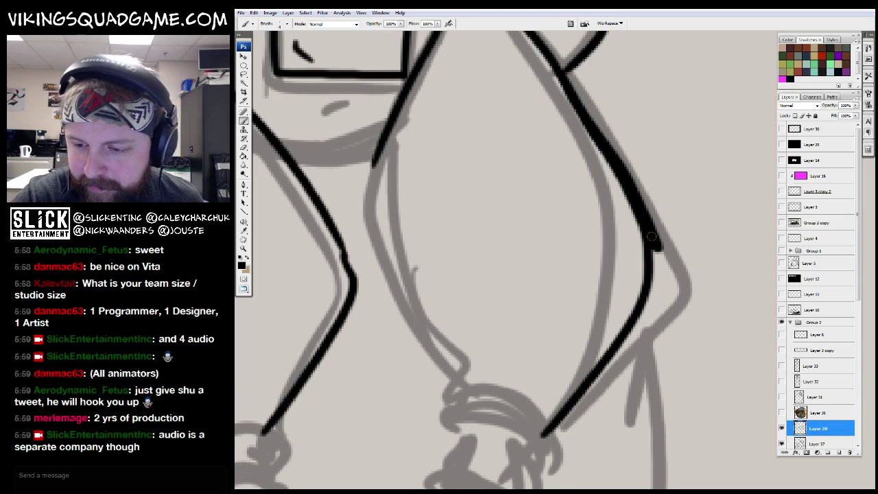
left_click_drag(642, 309, 548, 424)
left_click_drag(560, 346, 586, 344)
left_click_drag(405, 146, 490, 415)
Step: Ink the upper and outer edges of the left beard lobe's binding, with a small Eraser touch-up
mouse_move(572, 368)
left_mouse_down()
mouse_move(601, 231)
mouse_move(491, 298)
mouse_move(578, 198)
mouse_move(532, 175)
mouse_move(485, 302)
left_mouse_up()
key("e")
left_click(473, 269)
key("b")
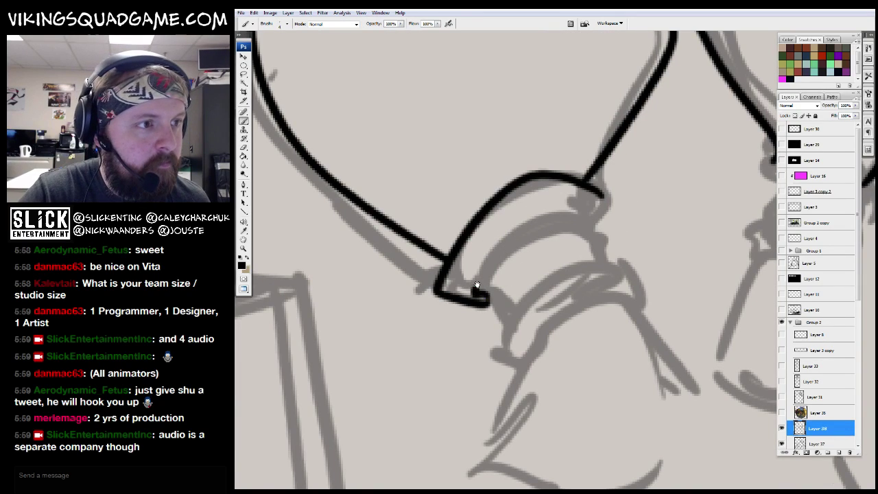
Step: Examine the inked helmet, horns and beard against the rest of the campfire scene
key("z")
left_click(533, 235, "alt")
left_click(580, 212, "alt")
left_click(593, 251, "alt")
left_click(597, 256, "alt")
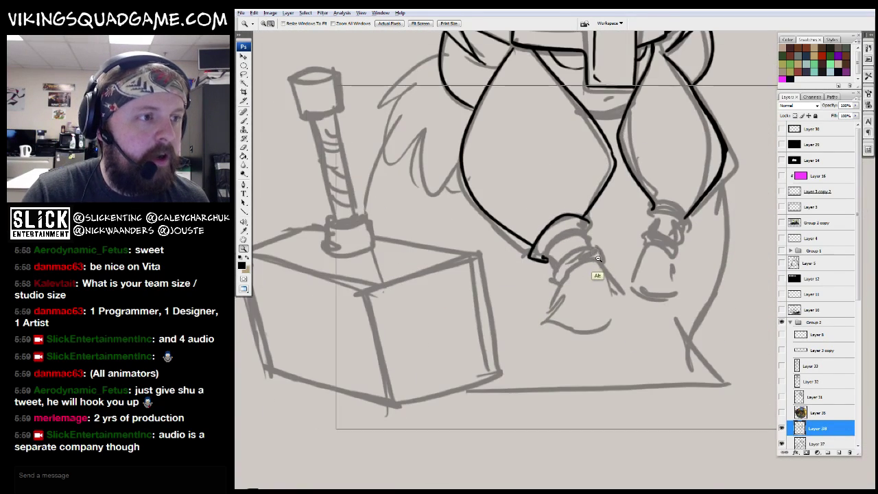
left_click(597, 256, "alt")
left_click(589, 268, "alt")
left_click(583, 278, "alt")
left_click(578, 285, "alt")
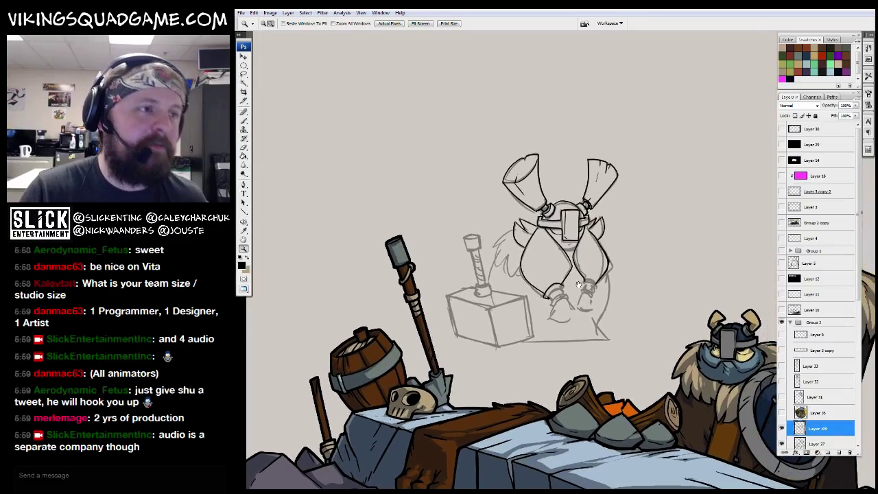
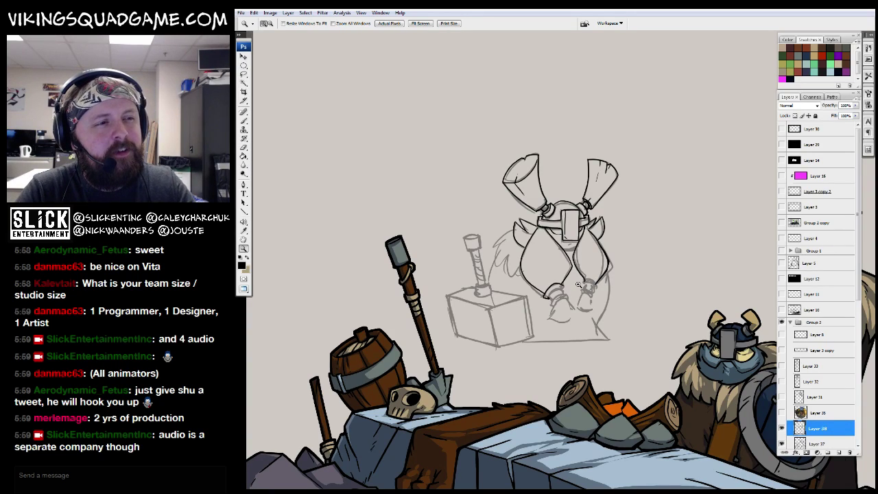
Step: Ink the jagged fur mane running down the viking's shoulder beside the hammer
left_click(528, 267)
left_click(522, 264)
left_click(514, 260)
left_click(511, 257)
key("b")
scroll(580, 83, "up", 2)
mouse_move(591, 98)
left_mouse_down()
mouse_move(434, 221)
mouse_move(516, 176)
left_mouse_up()
mouse_move(442, 228)
left_mouse_down()
mouse_move(500, 307)
mouse_move(473, 424)
mouse_move(560, 332)
left_mouse_up()
mouse_move(560, 331)
left_mouse_down()
mouse_move(526, 231)
mouse_move(551, 386)
mouse_move(626, 400)
mouse_move(651, 425)
left_mouse_up()
mouse_move(652, 421)
left_mouse_down()
mouse_move(686, 322)
mouse_move(713, 284)
left_mouse_up()
left_click_drag(454, 85, 412, 284)
Step: Ink the stacked bands around the left beard lobe and the ragged hair tuft hanging below them
mouse_move(636, 283)
left_mouse_down()
mouse_move(666, 308)
mouse_move(676, 268)
left_mouse_up()
mouse_move(610, 203)
left_mouse_down()
mouse_move(653, 214)
mouse_move(507, 296)
left_mouse_up()
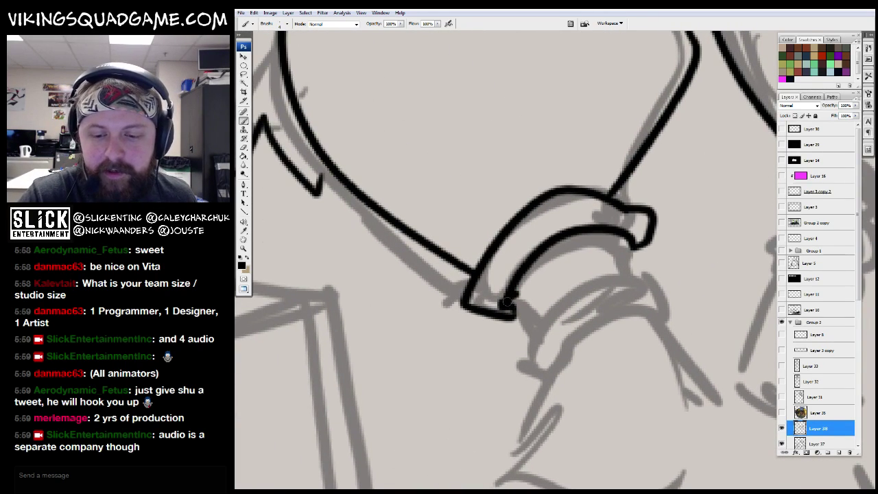
mouse_move(633, 238)
left_mouse_down()
mouse_move(625, 275)
mouse_move(549, 278)
left_mouse_up()
scroll(625, 276, "down", 1)
mouse_move(530, 326)
left_mouse_down()
mouse_move(522, 338)
mouse_move(661, 274)
mouse_move(657, 180)
left_mouse_up()
mouse_move(552, 197)
left_mouse_down()
mouse_move(545, 261)
mouse_move(576, 370)
mouse_move(713, 274)
mouse_move(664, 206)
left_mouse_up()
Step: Ink the upper and lower bands of the right beard lobe's binding
mouse_move(716, 259)
left_mouse_down()
mouse_move(643, 155)
mouse_move(419, 288)
left_mouse_up()
mouse_move(569, 156)
left_mouse_down()
mouse_move(528, 194)
mouse_move(661, 233)
mouse_move(569, 161)
mouse_move(533, 224)
mouse_move(625, 273)
mouse_move(643, 222)
left_mouse_up()
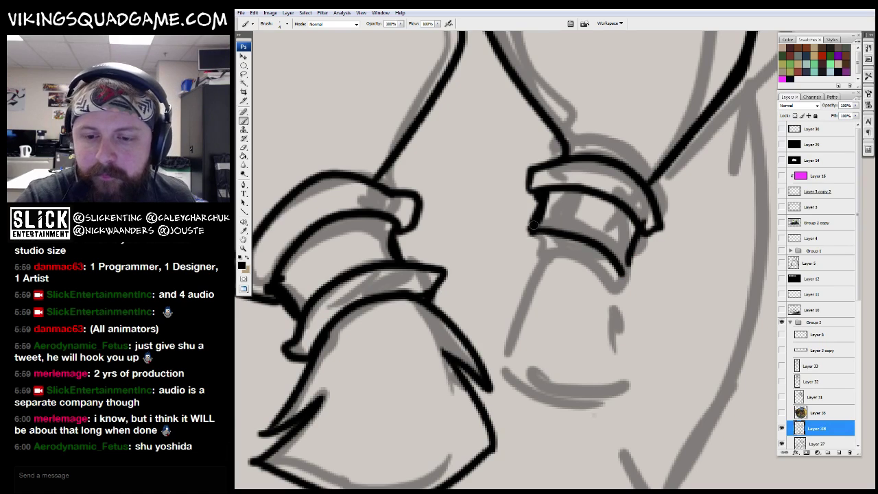
left_click_drag(521, 266, 631, 299)
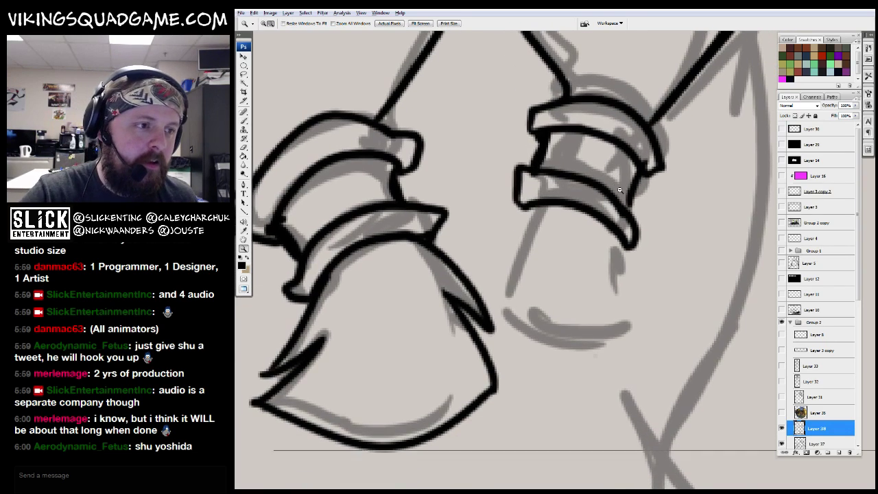
Step: Ink the hair tuft below the right beard binding, with a pointed strand on each side
key("z")
left_click(554, 343)
left_click(554, 343)
left_click_drag(522, 313, 611, 268)
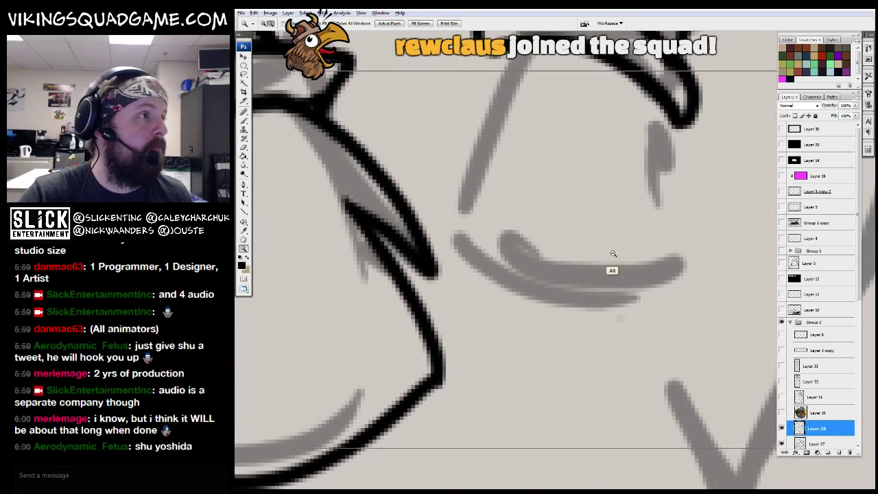
left_click(616, 312, "alt")
left_click_drag(598, 322, 590, 418)
left_click(590, 418, "alt")
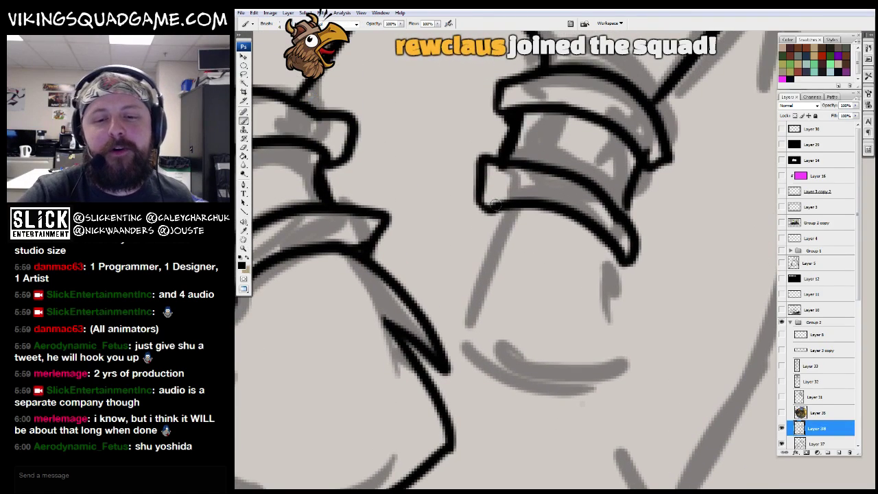
key("b")
left_click_drag(499, 201, 450, 288)
mouse_move(492, 244)
left_mouse_down()
mouse_move(532, 396)
mouse_move(681, 374)
mouse_move(660, 331)
mouse_move(610, 274)
left_mouse_up()
left_click_drag(682, 281, 614, 257)
left_click_drag(650, 235, 629, 351)
Step: Ink the body contour below the shoulder fur and the round collar at the base of the hammer's handle
left_click(629, 352, "alt")
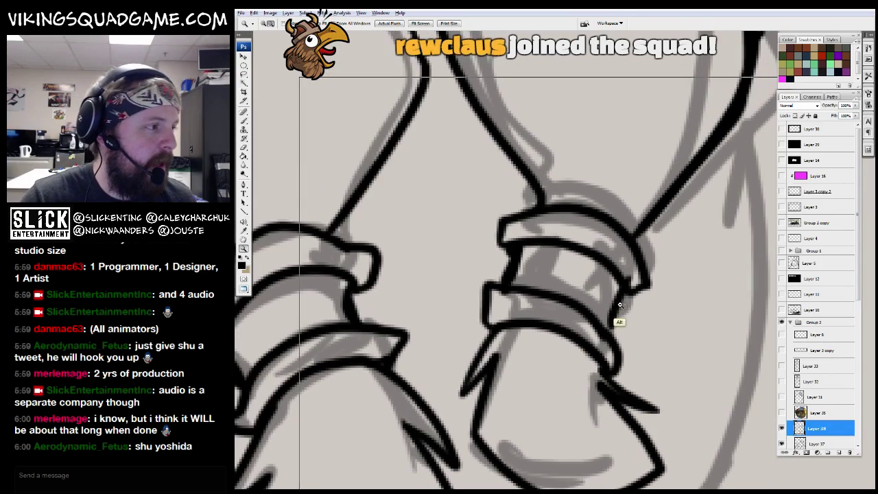
left_click(619, 320, "alt")
left_click(640, 325)
mouse_move(270, 171)
left_mouse_down()
mouse_move(411, 239)
mouse_move(482, 288)
mouse_move(583, 204)
mouse_move(614, 246)
left_mouse_up()
key("b")
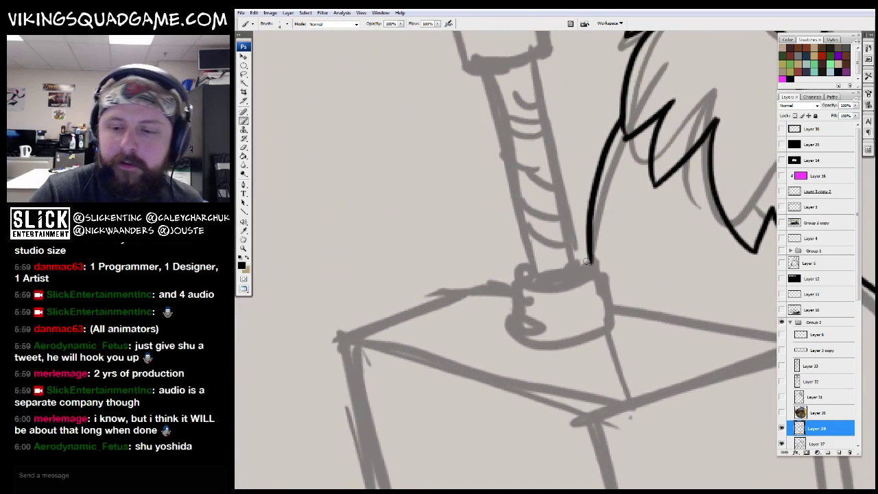
mouse_move(509, 331)
left_mouse_down()
mouse_move(579, 347)
mouse_move(626, 328)
mouse_move(619, 274)
mouse_move(600, 263)
mouse_move(518, 292)
left_mouse_up()
left_click_drag(535, 288, 586, 412)
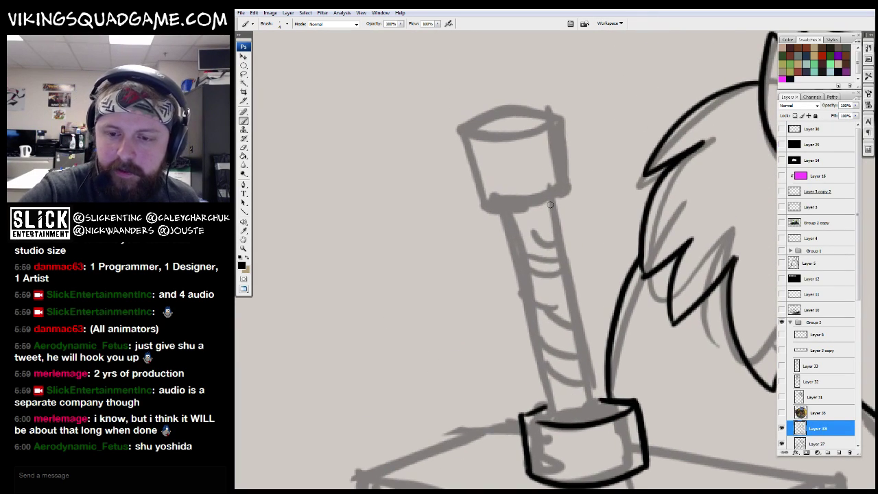
Step: Ink both long edges of the hammer's handle, redoing the left edge as a straighter line
left_click_drag(549, 195, 590, 360)
left_click_drag(503, 208, 563, 403)
left_click_drag(569, 299, 580, 285)
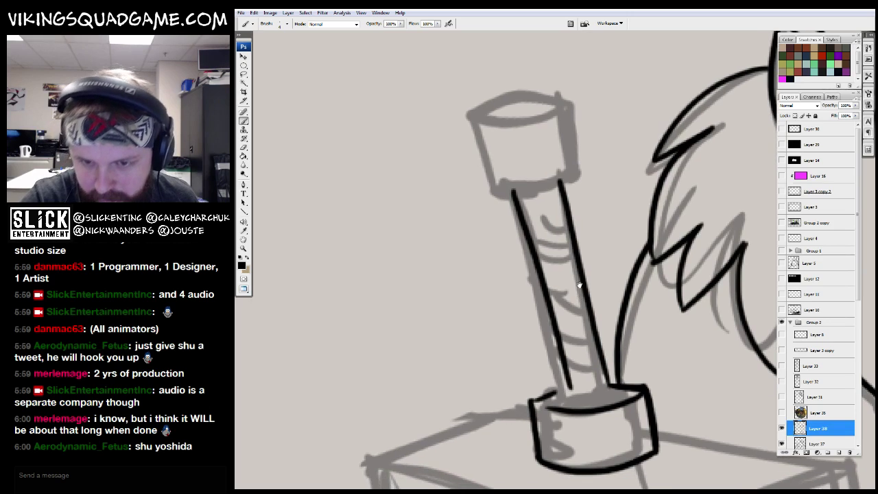
key("ctrl+z")
scroll(518, 200, "down", 2)
left_click_drag(511, 175, 557, 376)
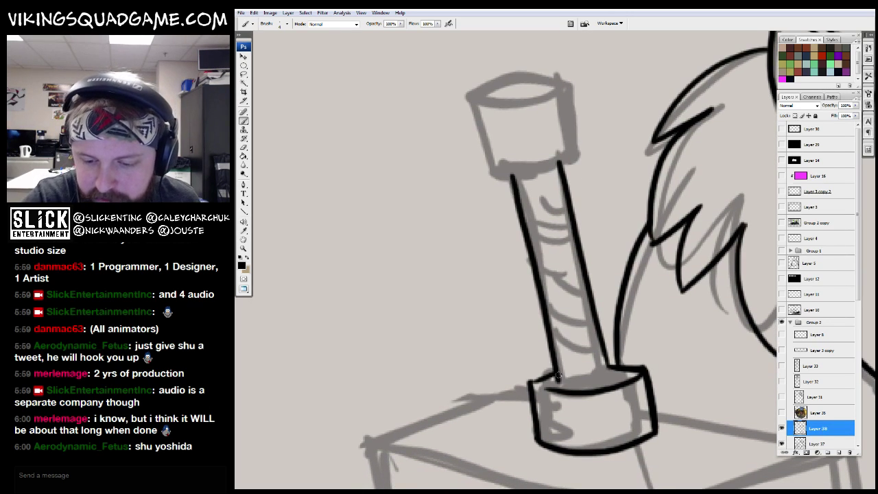
Step: Thicken the handle's right edge and ink the cylindrical cap at the top of the hammer's handle
left_click_drag(561, 170, 548, 263)
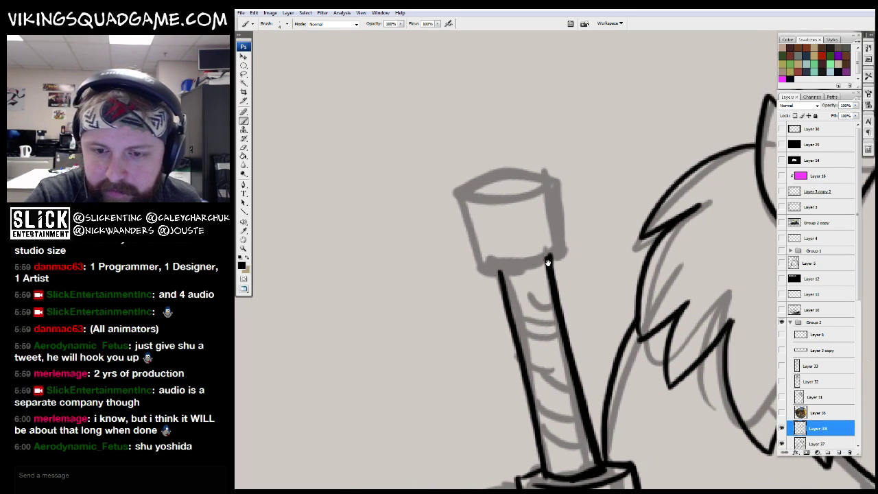
mouse_move(478, 263)
left_mouse_down()
mouse_move(558, 250)
mouse_move(553, 176)
mouse_move(541, 167)
mouse_move(458, 194)
mouse_move(535, 182)
left_mouse_up()
left_click_drag(460, 200, 472, 261)
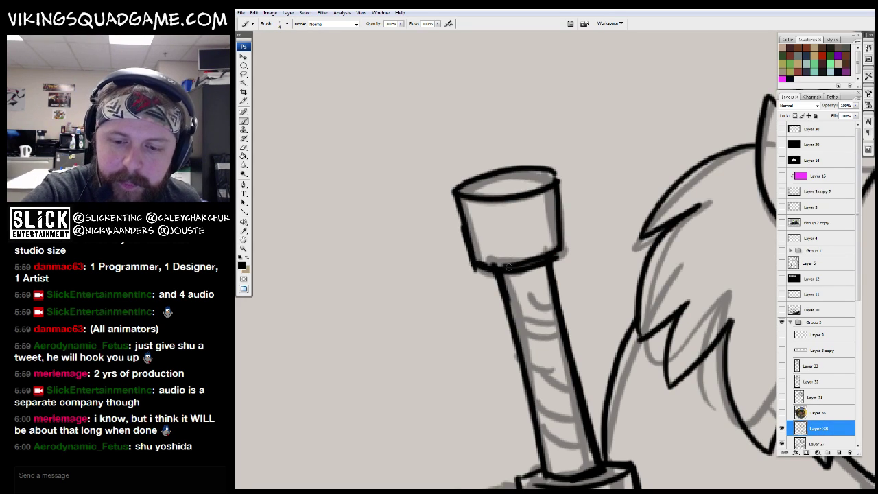
Step: Ink the back-left top edge and the left vertical edge of the hammer's block head, redoing the vertical stroke
key("z")
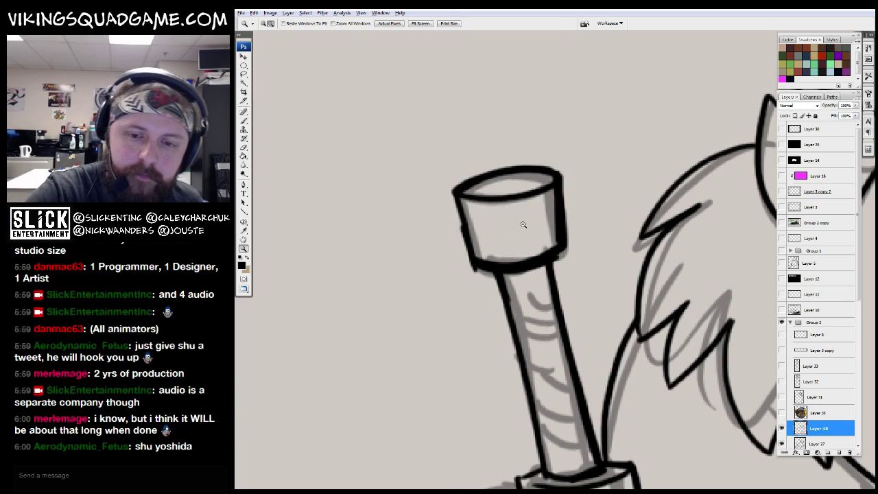
left_click(704, 348, "alt")
left_click(704, 347, "alt")
left_click(704, 348, "alt")
left_click(704, 348, "alt")
left_click(497, 357)
left_click(497, 358)
left_click(473, 323)
left_click(480, 288)
left_click(487, 261)
key("b")
mouse_move(488, 195)
left_mouse_down()
mouse_move(367, 240)
mouse_move(389, 199)
mouse_move(408, 343)
mouse_move(366, 267)
left_mouse_up()
key("ctrl+z")
left_click_drag(327, 101, 353, 250)
key("ctrl+z")
left_click_drag(328, 100, 355, 236)
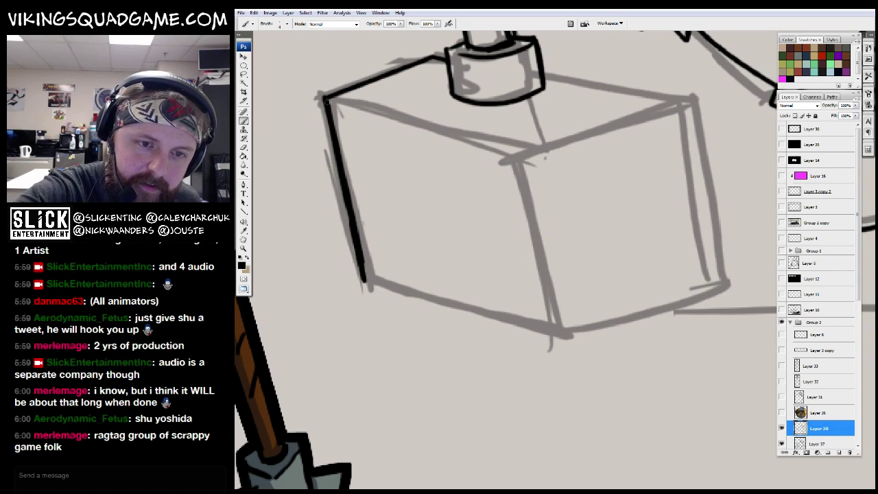
Step: Ink the hammer head's bottom edges, right side, front corner edge and the top edges of its right half
mouse_move(364, 280)
left_mouse_down()
mouse_move(558, 343)
mouse_move(587, 321)
mouse_move(721, 279)
left_mouse_up()
mouse_move(545, 341)
left_mouse_down()
mouse_move(655, 307)
mouse_move(579, 393)
left_mouse_up()
mouse_move(641, 369)
left_mouse_down()
mouse_move(600, 178)
mouse_move(425, 239)
left_mouse_up()
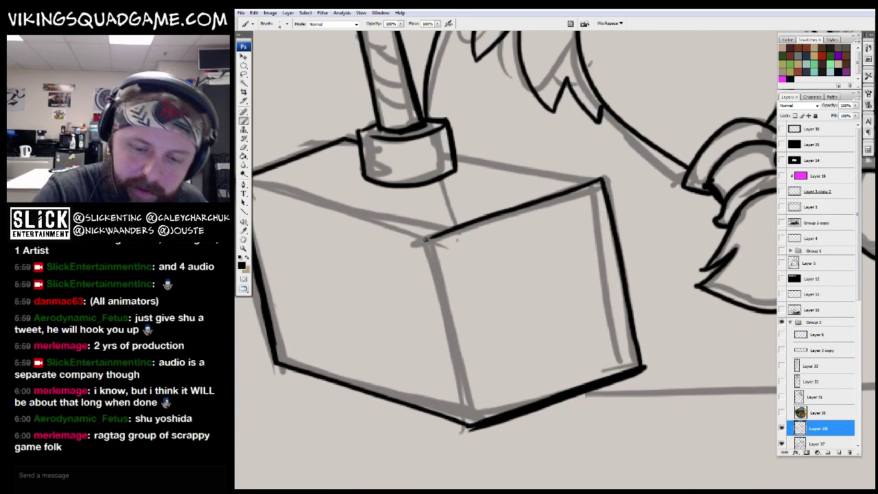
left_click_drag(478, 380, 498, 402)
left_click_drag(582, 197, 475, 176)
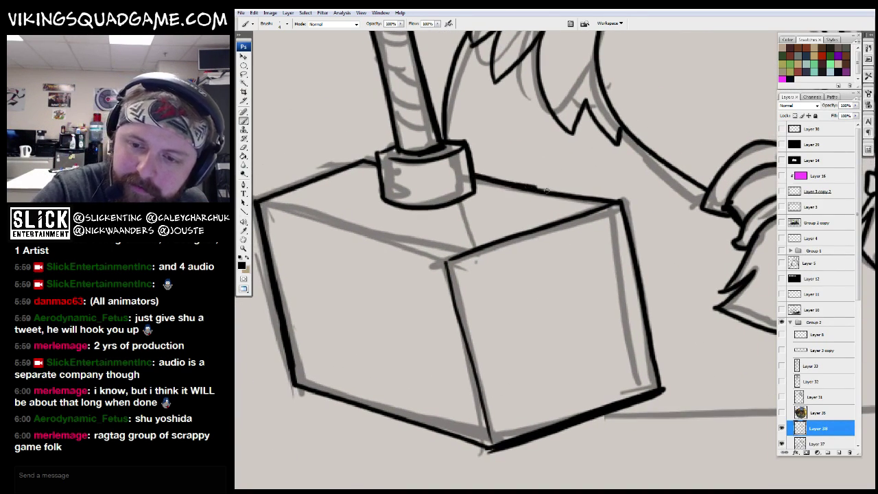
Step: Ink the front-left top edge of the hammer head and add short crack marks on its top and right faces
mouse_move(439, 258)
left_mouse_down()
mouse_move(569, 275)
mouse_move(394, 218)
left_mouse_up()
left_click_drag(521, 274, 391, 214)
left_click_drag(633, 216, 591, 255)
Step: Ink curved wrapping lines across the hammer's handle and a rectangular tab with an arched notch above its cap
left_click_drag(540, 280, 536, 408)
left_click_drag(416, 164, 464, 269)
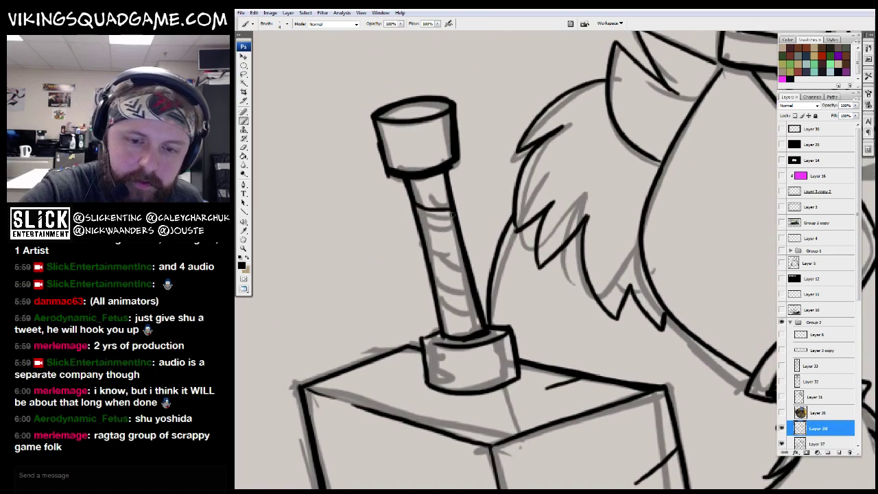
mouse_move(394, 96)
left_mouse_down()
mouse_move(428, 209)
mouse_move(464, 194)
mouse_move(469, 219)
left_mouse_up()
key("e")
key("b")
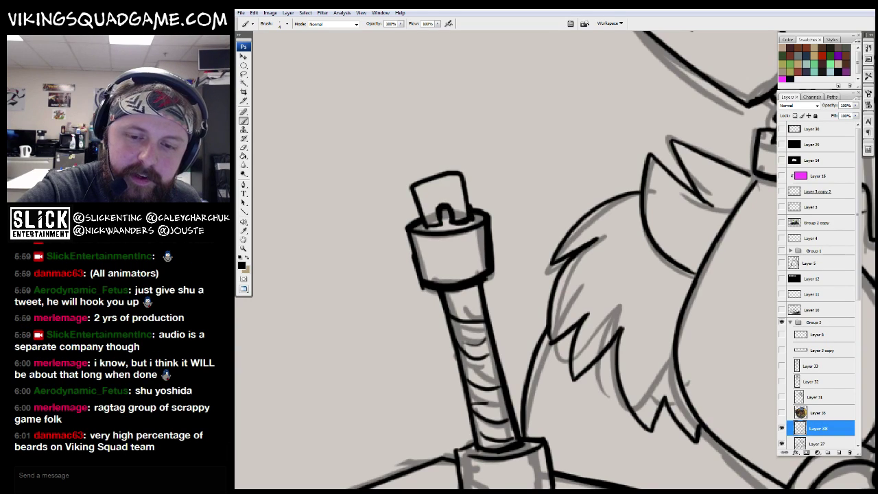
Step: Thicken the black outline of the notched tab on top of the hammer's cap
key("z")
left_click(567, 284, "alt")
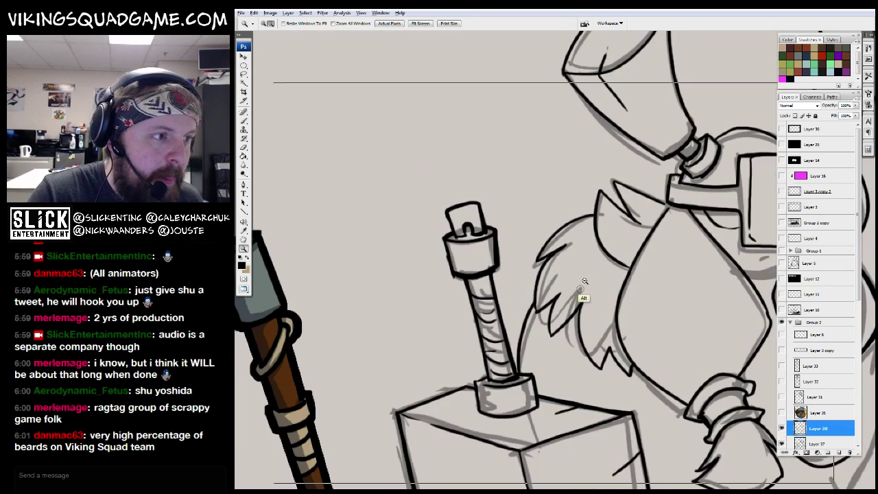
left_click(547, 271)
left_click(547, 271)
left_click(547, 271)
key("b")
key("z")
mouse_move(598, 293)
left_mouse_down()
mouse_move(561, 349)
mouse_move(455, 271)
left_mouse_up()
key("b")
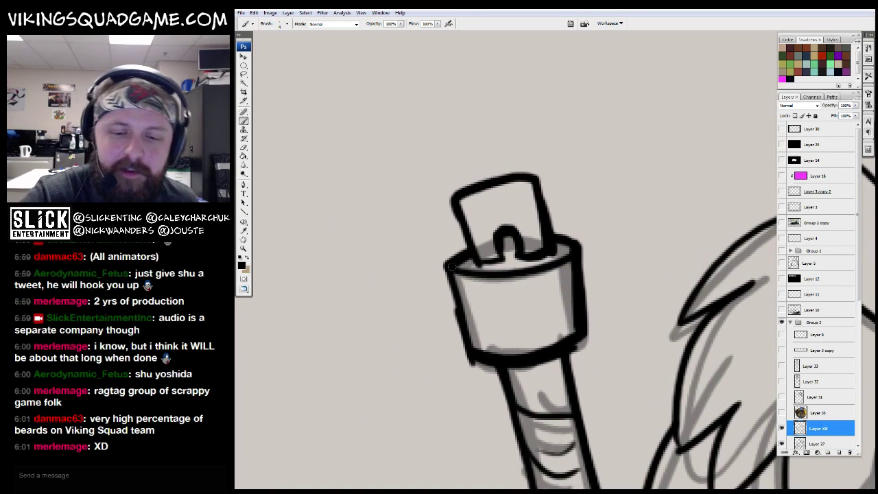
mouse_move(479, 326)
left_mouse_down()
mouse_move(542, 305)
mouse_move(521, 312)
mouse_move(573, 327)
mouse_move(550, 276)
mouse_move(590, 202)
left_mouse_up()
mouse_move(597, 279)
left_mouse_down()
mouse_move(590, 205)
mouse_move(489, 211)
left_mouse_up()
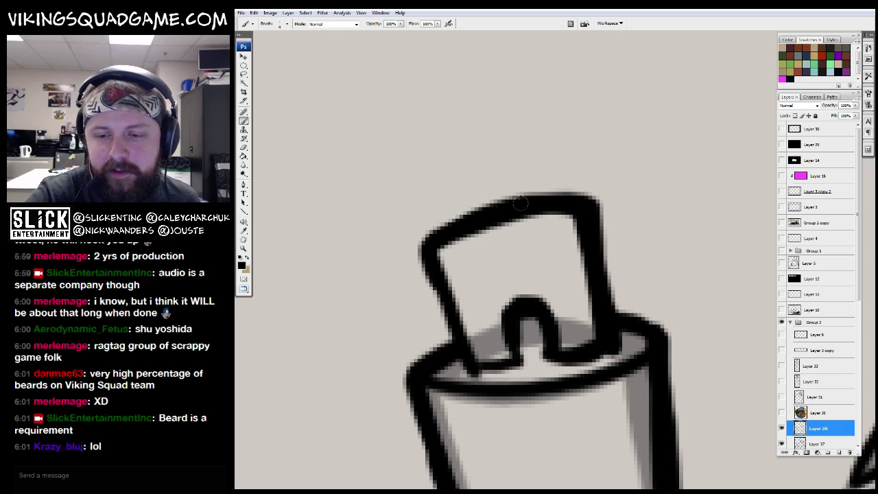
mouse_move(610, 338)
left_mouse_down()
mouse_move(594, 200)
mouse_move(449, 223)
mouse_move(438, 343)
left_mouse_up()
Step: Add a short shadow stroke beneath the hammer's cap and tidy the lower corners of the notched tab
key("alt+space")
mouse_move(521, 337)
left_mouse_down()
mouse_move(519, 313)
mouse_move(508, 343)
mouse_move(514, 384)
mouse_move(516, 240)
mouse_move(493, 316)
left_mouse_up()
key("ctrl+space")
mouse_move(565, 305)
left_mouse_down()
mouse_move(500, 315)
mouse_move(573, 338)
left_mouse_up()
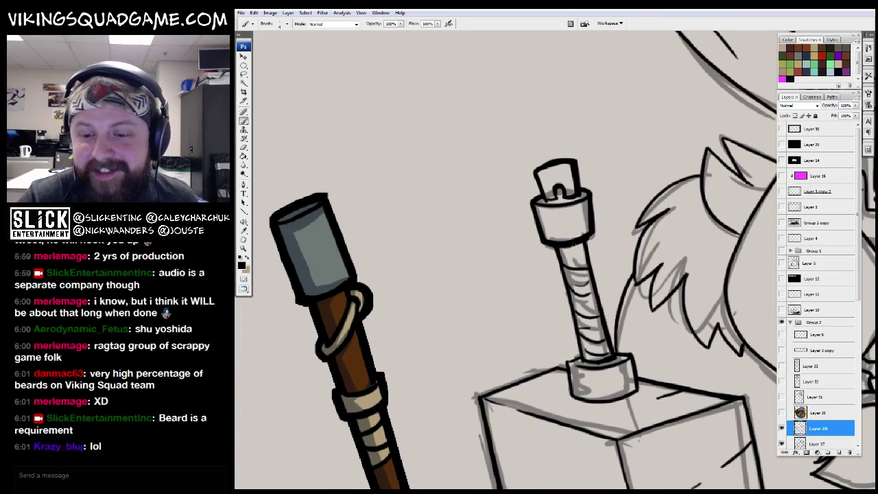
mouse_move(586, 256)
left_mouse_down()
mouse_move(565, 299)
mouse_move(588, 303)
mouse_move(602, 284)
left_mouse_up()
key("ctrl+space")
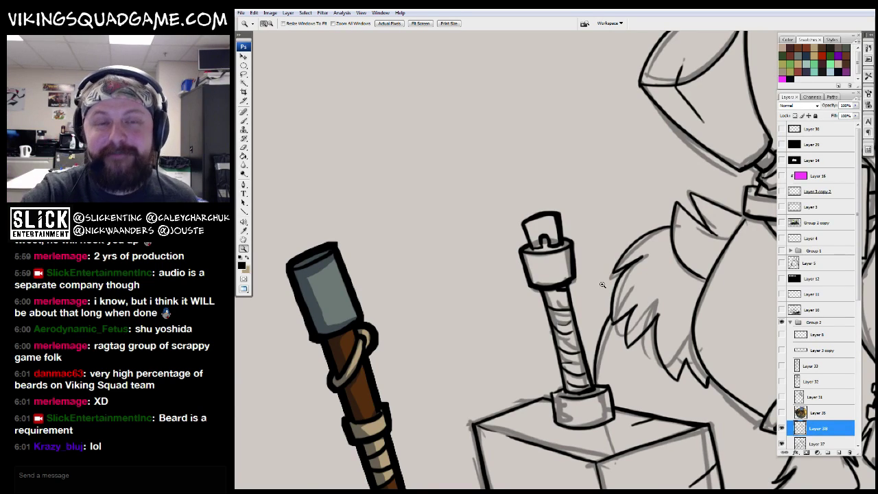
left_click(602, 285, "ctrl")
left_click(492, 278, "ctrl")
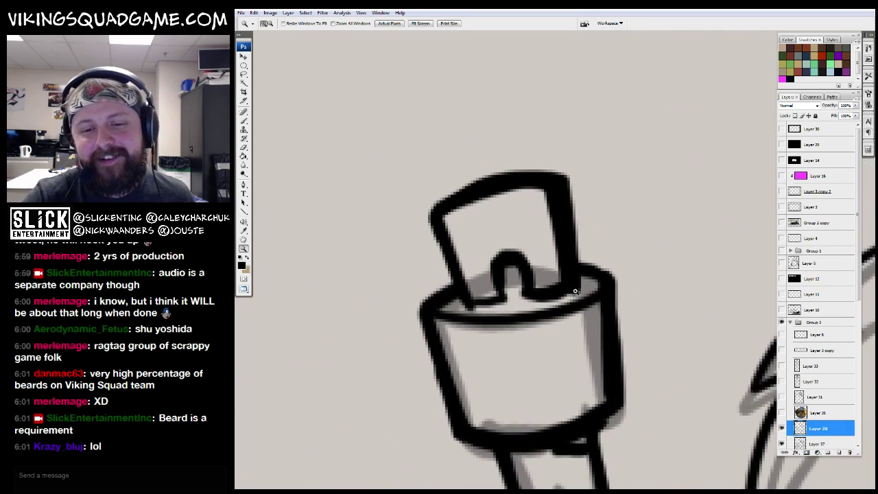
left_click(493, 305, "ctrl+alt")
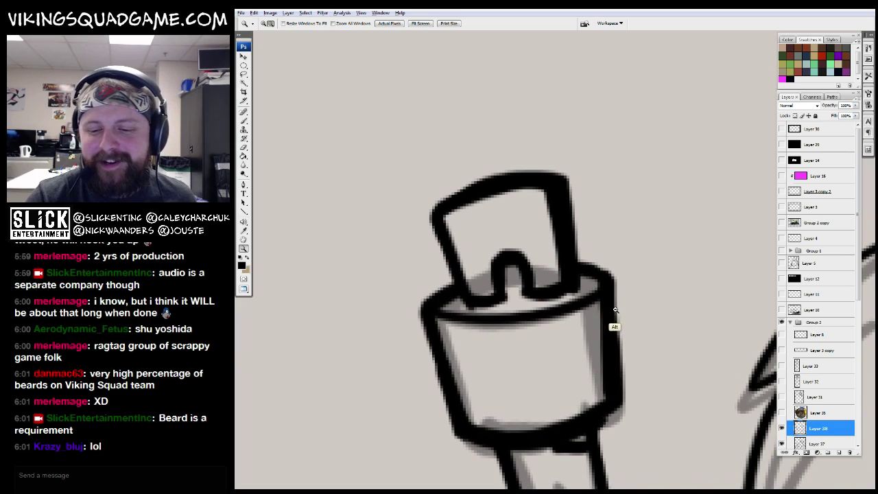
Step: Ink the slanted body line behind the right beard braid and a straight ground line to the hammer, redoing the ground line
scroll(613, 319, "down", 4)
left_click(528, 284, "ctrl")
left_click(576, 319, "ctrl+alt")
left_click(586, 333, "ctrl+alt")
left_click(586, 392, "ctrl")
left_click(547, 341, "ctrl")
left_click(560, 360, "ctrl+alt")
left_click(552, 312, "ctrl+alt")
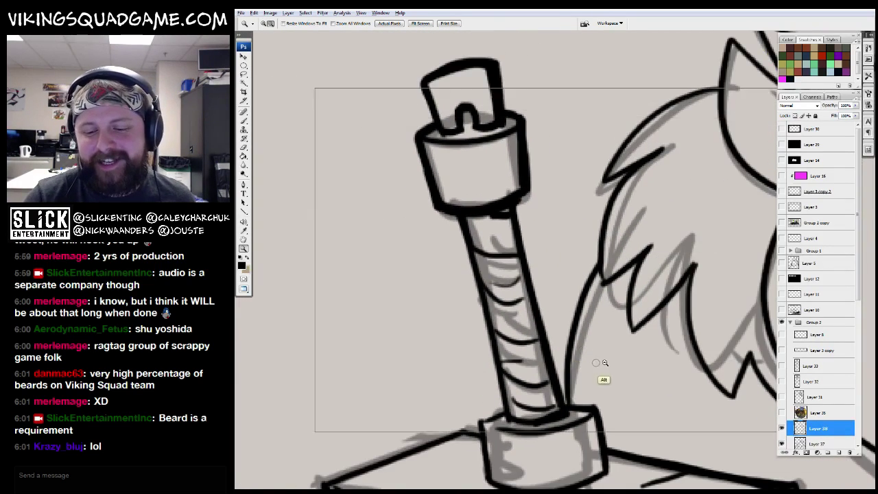
left_click(603, 372, "ctrl+alt")
left_click(624, 388, "ctrl+alt")
left_click(683, 410, "ctrl")
mouse_move(690, 412)
left_mouse_down()
mouse_move(535, 319)
mouse_move(485, 271)
left_mouse_up()
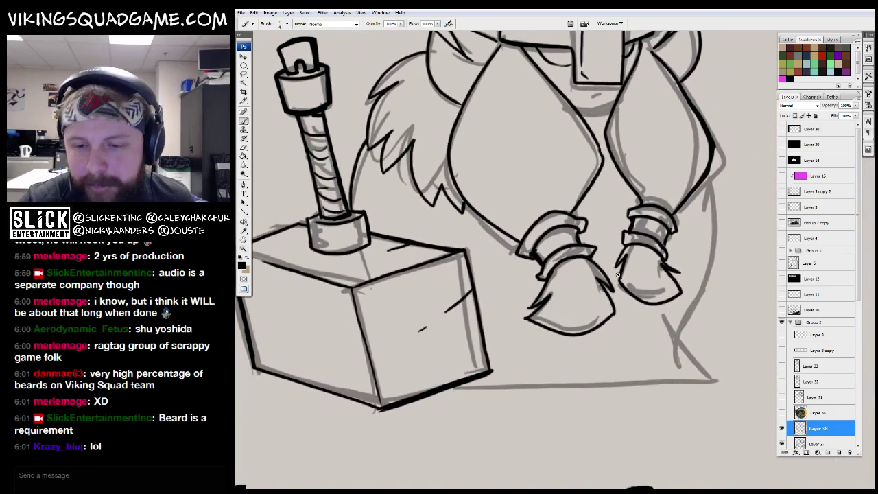
left_click_drag(612, 218, 554, 135)
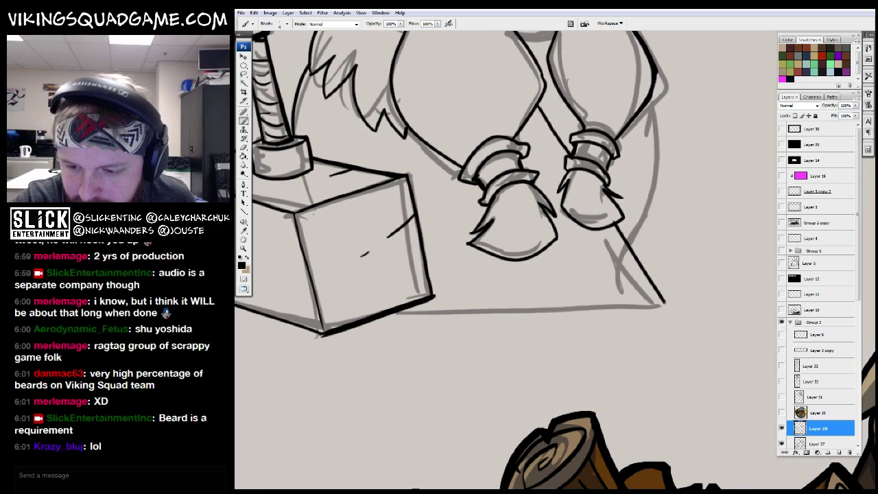
left_click_drag(572, 304, 398, 316)
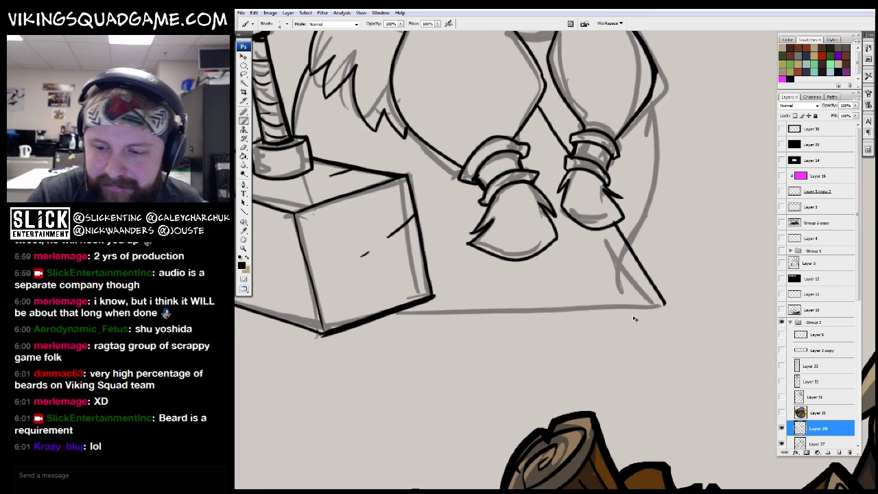
key("ctrl+z")
left_click_drag(606, 304, 431, 300)
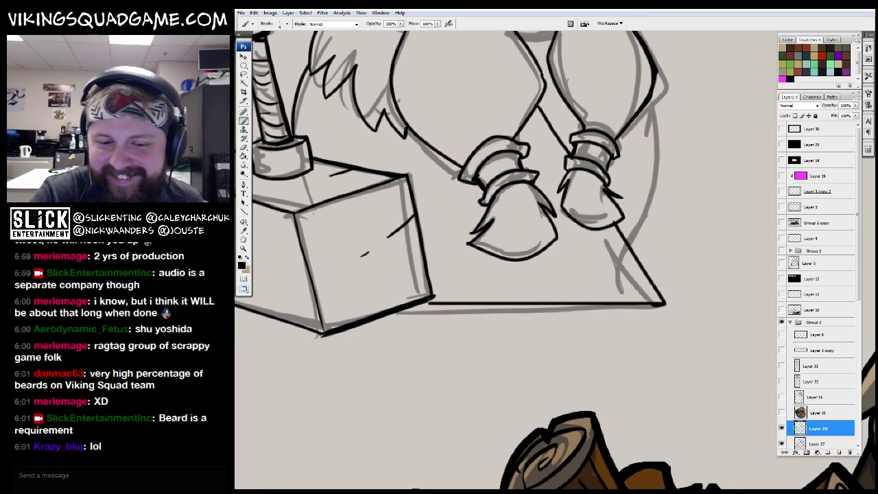
Step: Ink the mouth line and the chin contour below the helmet's nose guard, between the two beard braids
key("z")
left_click(632, 312, "alt")
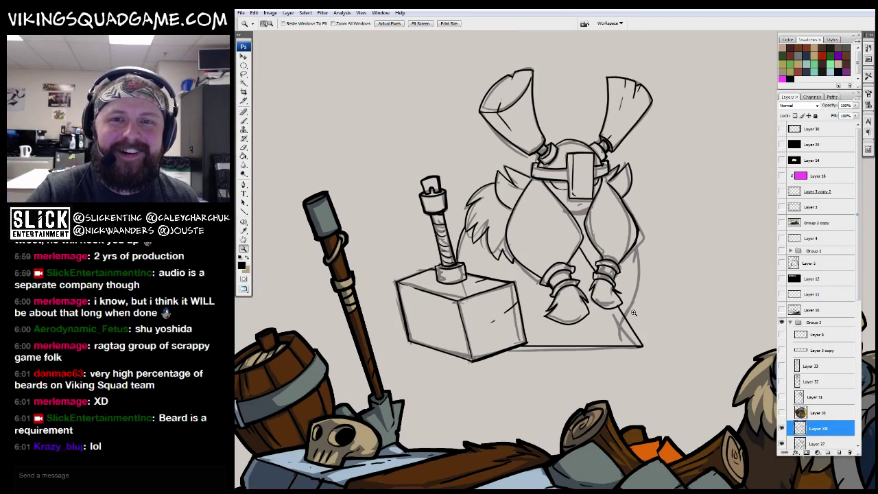
scroll(617, 285, "up", 1)
left_click(635, 239)
key("b")
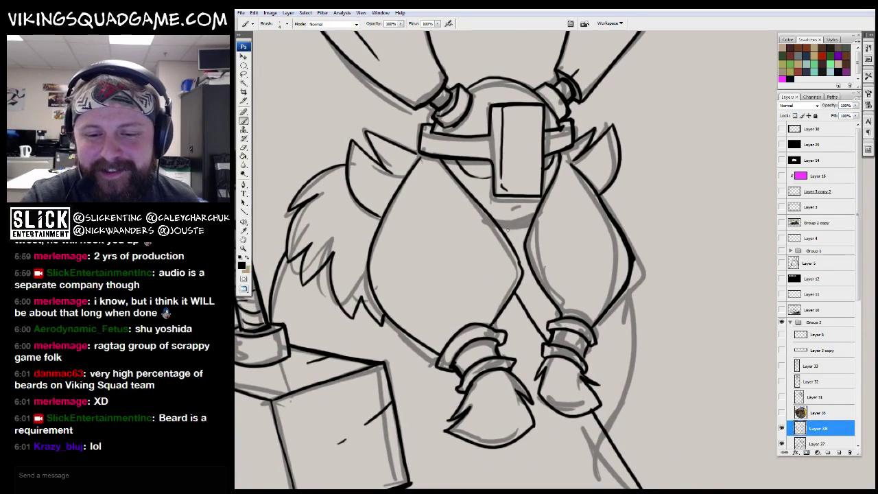
scroll(508, 229, "up", 1)
scroll(506, 325, "up", 2)
mouse_move(466, 354)
left_mouse_down()
mouse_move(564, 345)
mouse_move(588, 307)
mouse_move(664, 318)
mouse_move(570, 189)
left_mouse_up()
Step: Ink the upper part of the body contour curving down outside the right beard braid
scroll(578, 300, "down", 1)
scroll(420, 243, "up", 1)
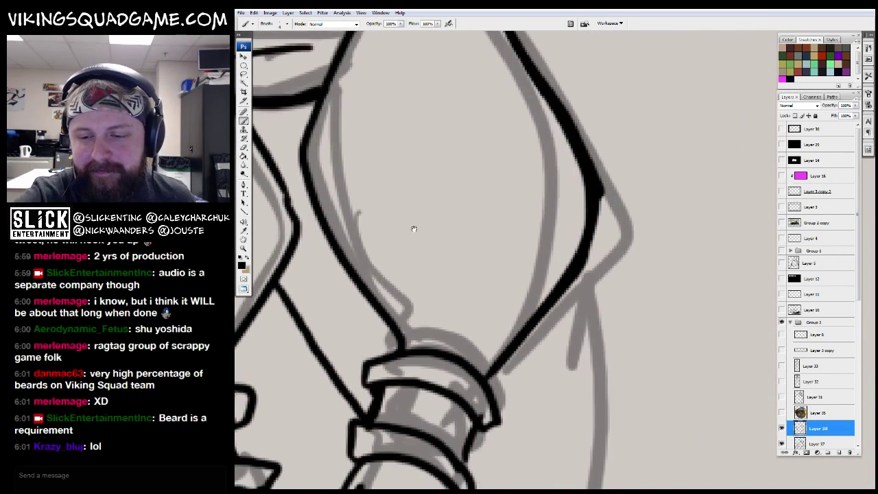
scroll(419, 243, "down", 3)
scroll(598, 363, "down", 2)
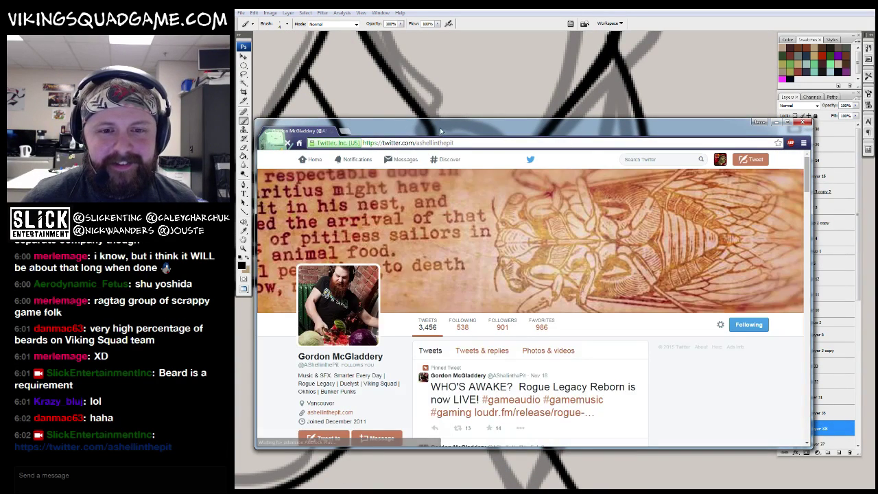
Step: Capture the profile photo on the Twitter page with the Snipping Tool and return to the painting
left_click_drag(440, 131, 554, 113)
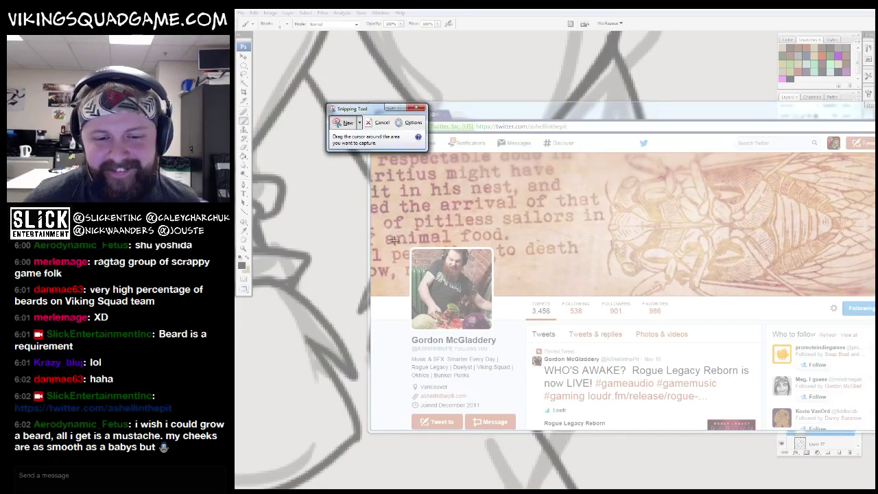
left_click_drag(397, 240, 503, 335)
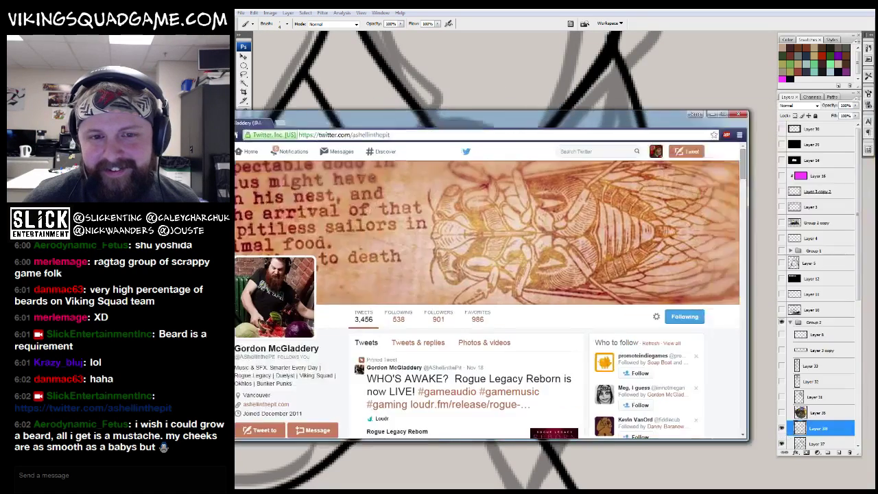
left_click(503, 93)
left_click(512, 168)
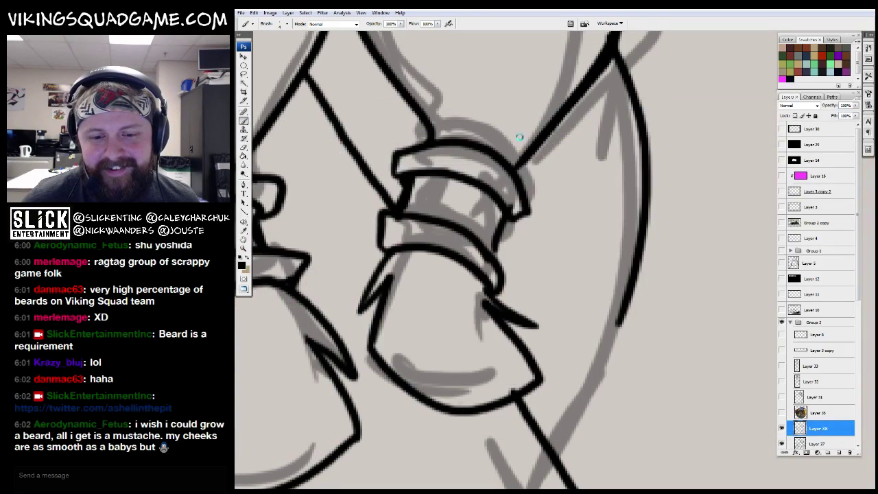
Step: Paste the captured photo into the painting as a new layer, view it enlarged, and hide that layer
key("ctrl+v")
key("z")
key("ctrl+minus")
key("ctrl+minus")
left_click(617, 272, "alt")
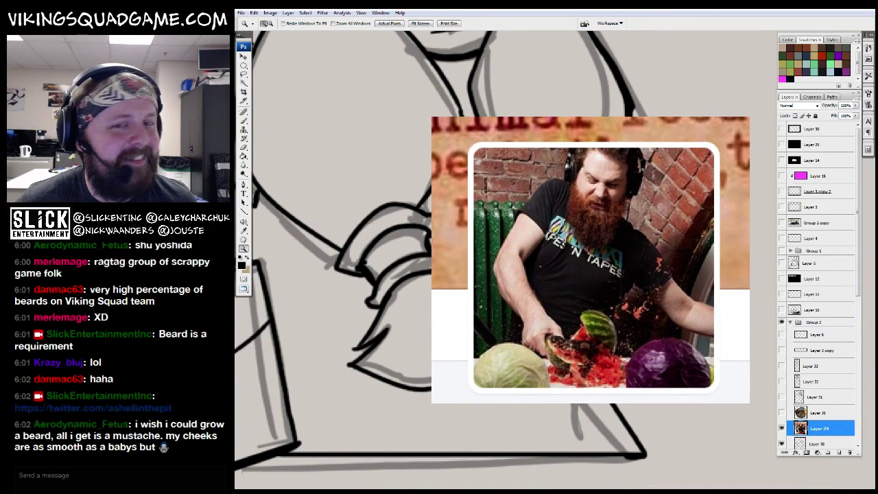
left_click(608, 265)
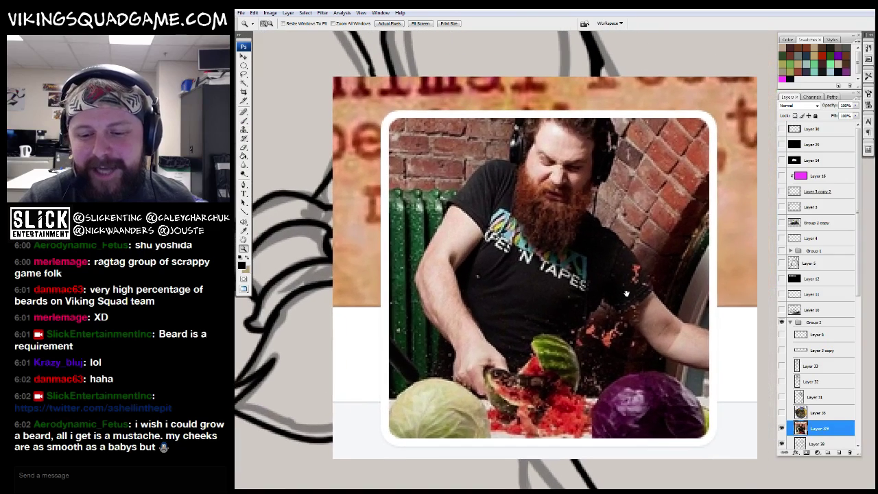
left_click(781, 428)
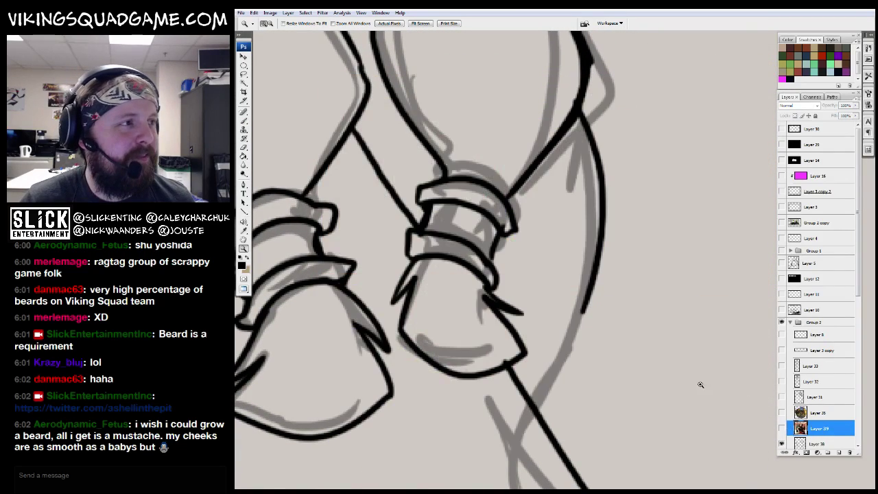
left_click(579, 283)
left_click(580, 283, "alt")
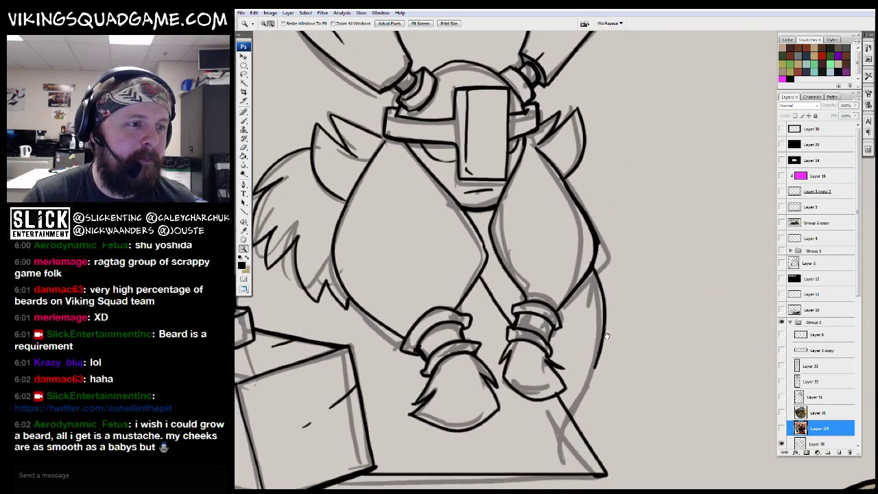